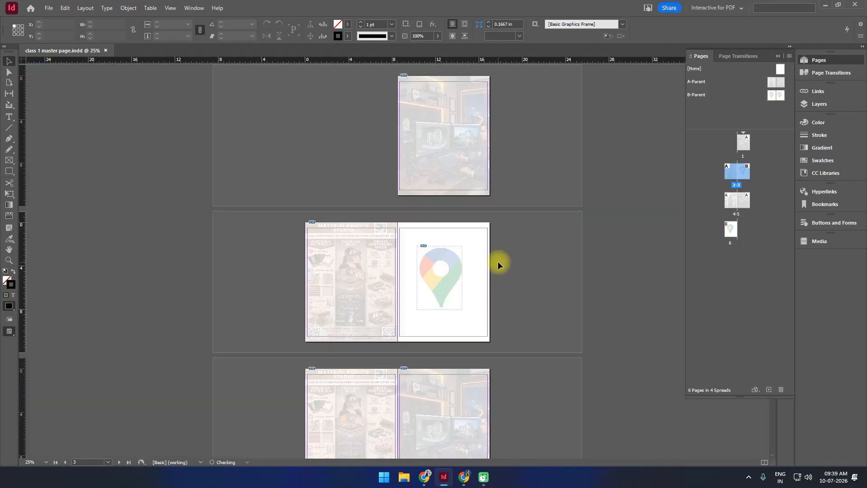
Close the open master page document and open the new document setup.
click(106, 51)
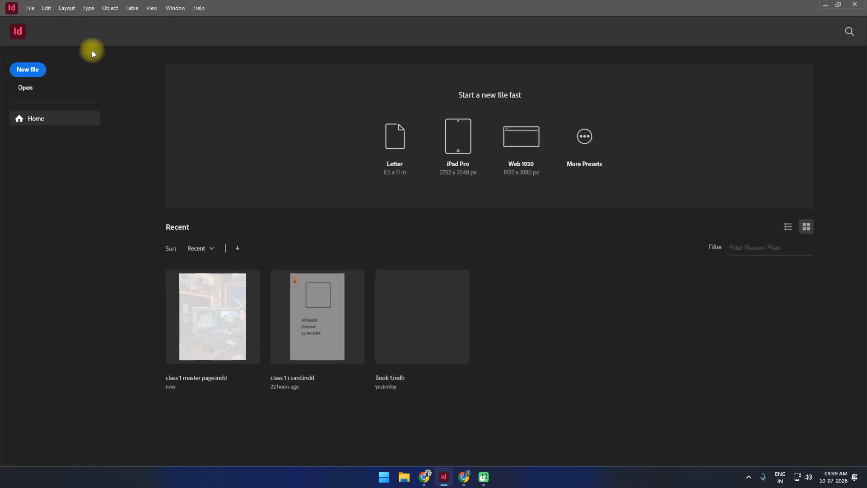
click(30, 8)
mouse_move(76, 19)
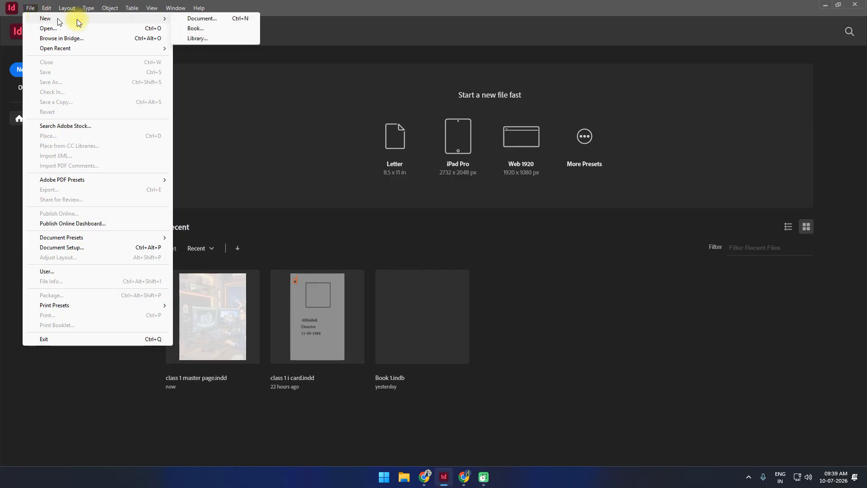
click(221, 20)
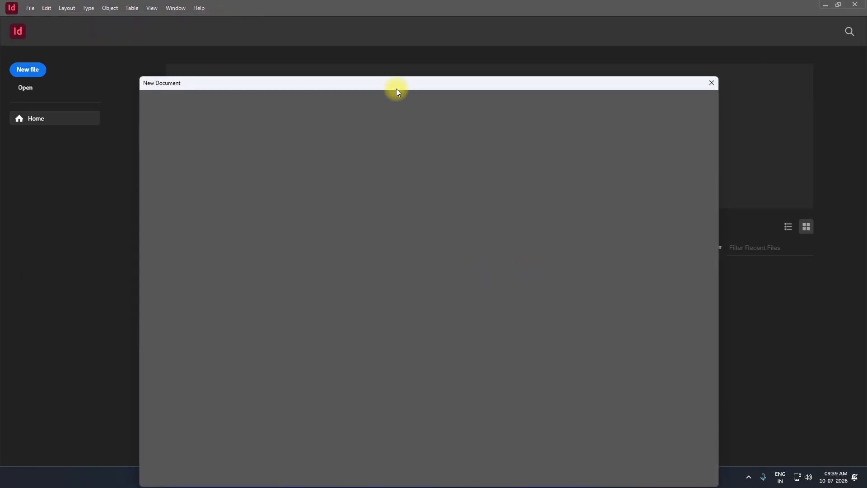
drag(397, 88, 390, 36)
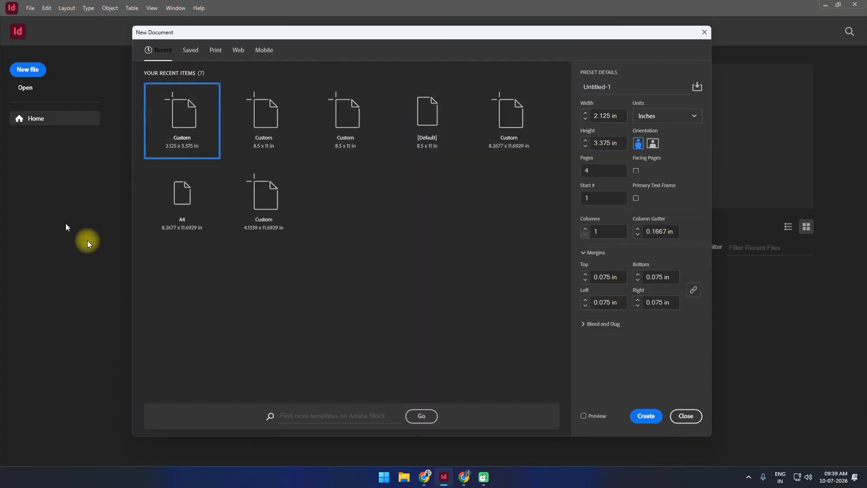
Browse the Print and Web blank document presets, ending on the Mobile presets.
click(215, 53)
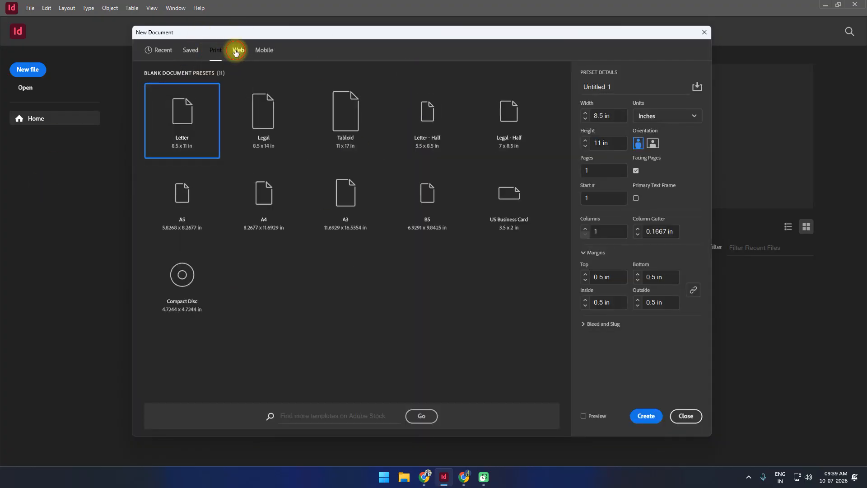
click(235, 53)
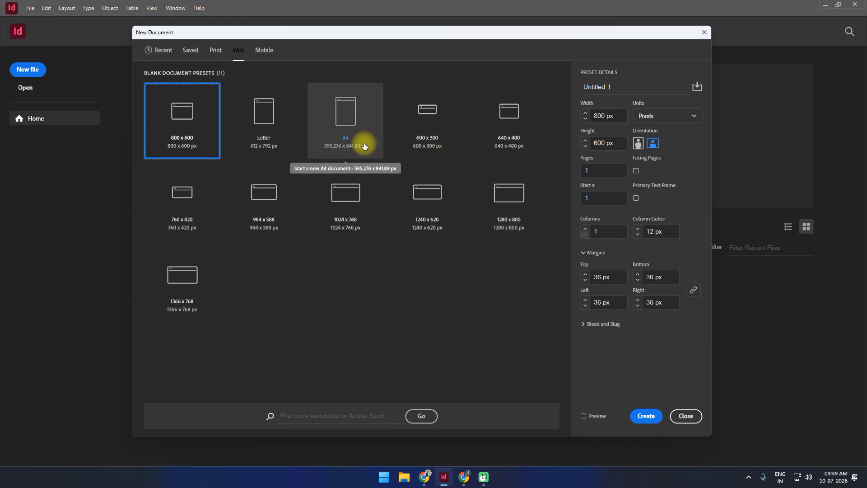
click(266, 50)
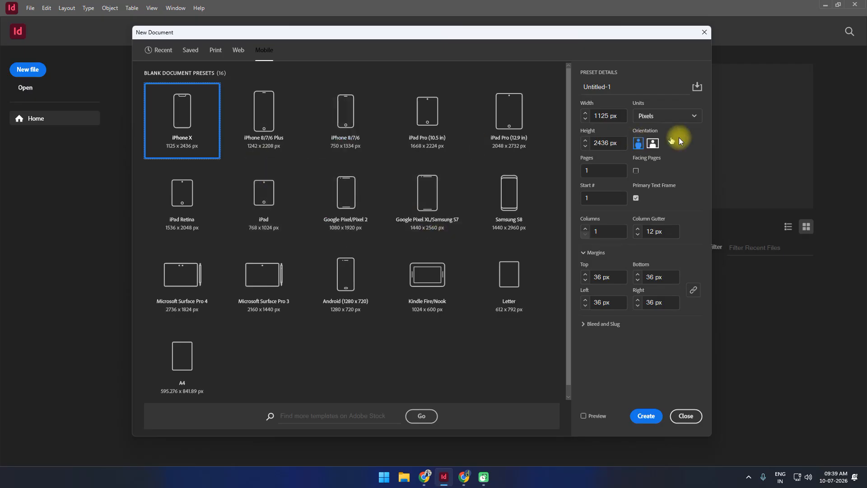
Set the new document's width to 1080 px and its height to 1920 px.
double_click(609, 116)
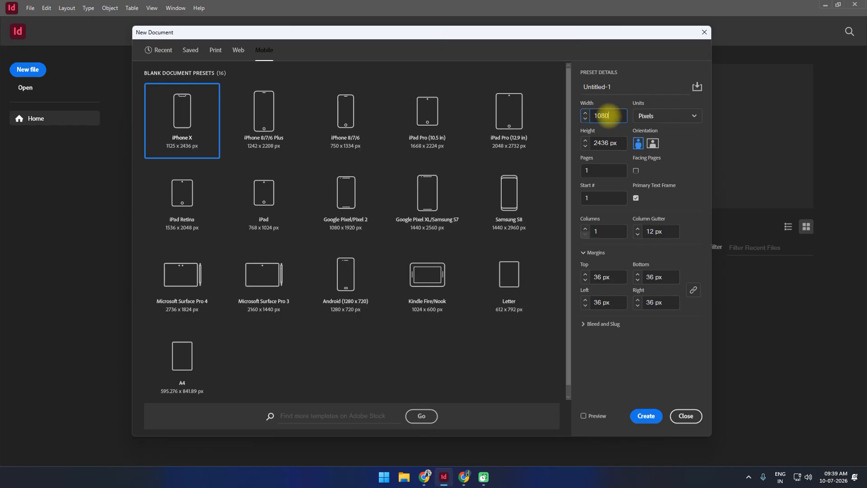
key(Tab)
key(Tab)
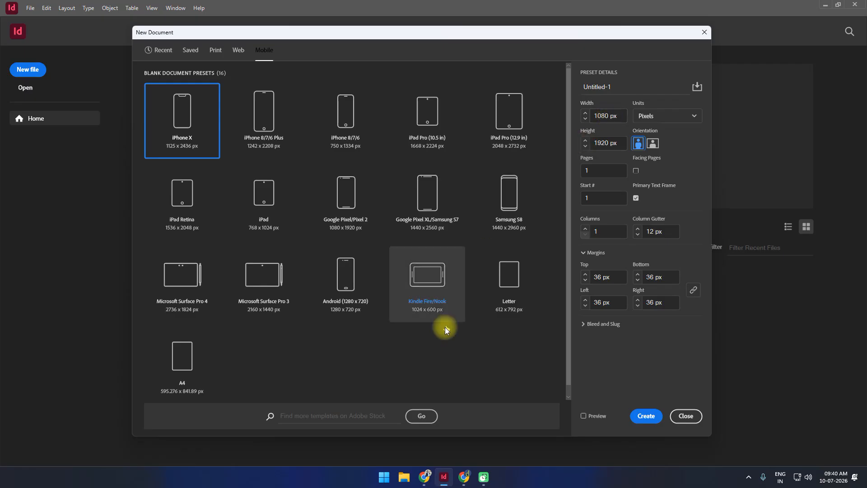
Switch to the Paint app.
click(385, 478)
text(calculator)
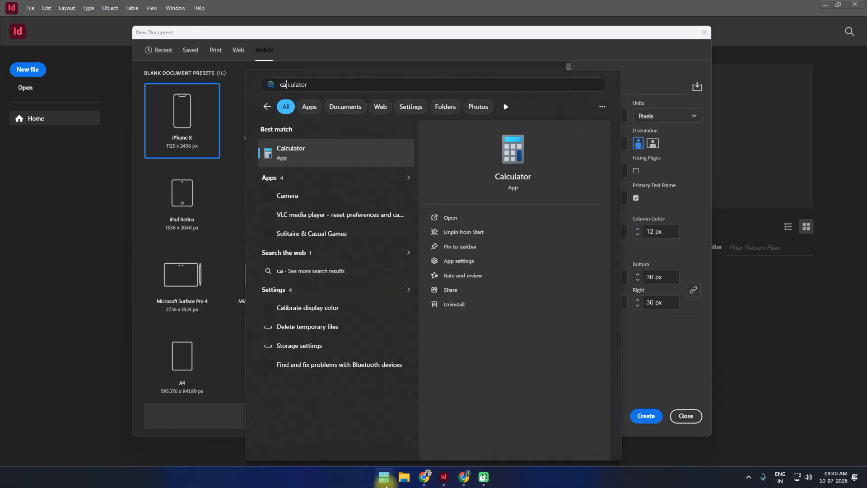
key(BackSpace)
key(BackSpace)
key(BackSpace)
key(BackSpace)
key(BackSpace)
key(BackSpace)
key(BackSpace)
key(BackSpace)
key(BackSpace)
key(BackSpace)
text(paint)
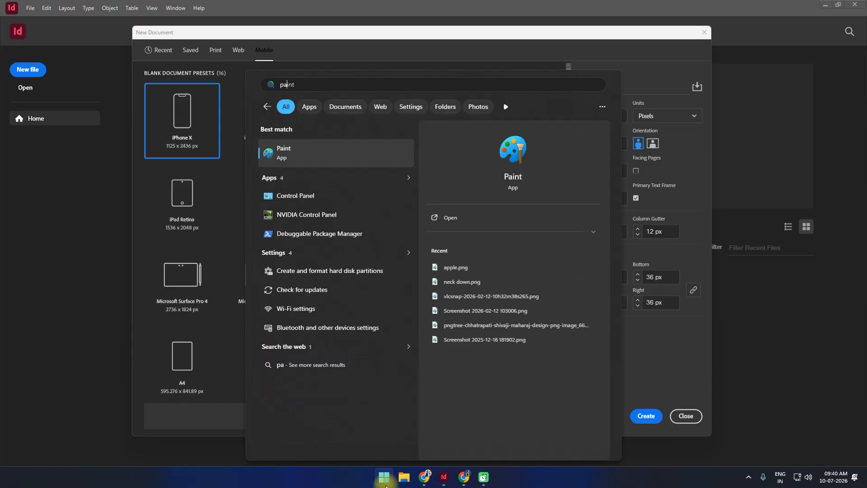
key(Return)
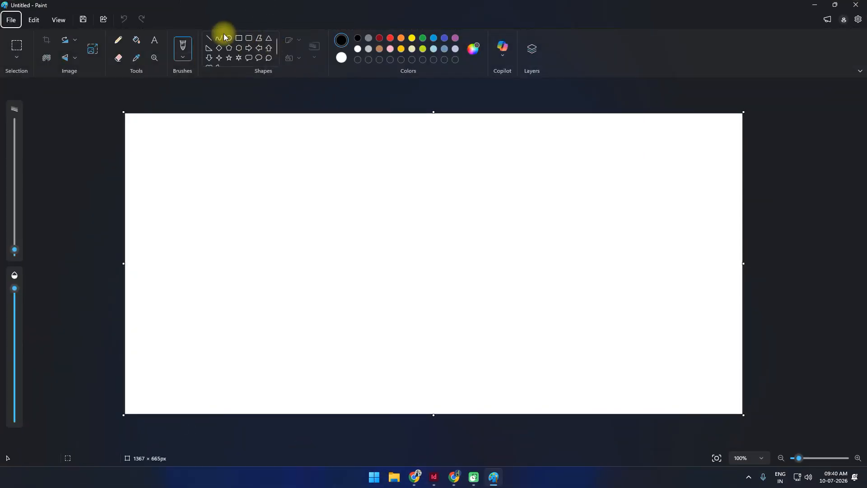
Write the fraction 1920 over 1080 freehand with the Pencil and strike out the final zero of both numbers.
click(119, 40)
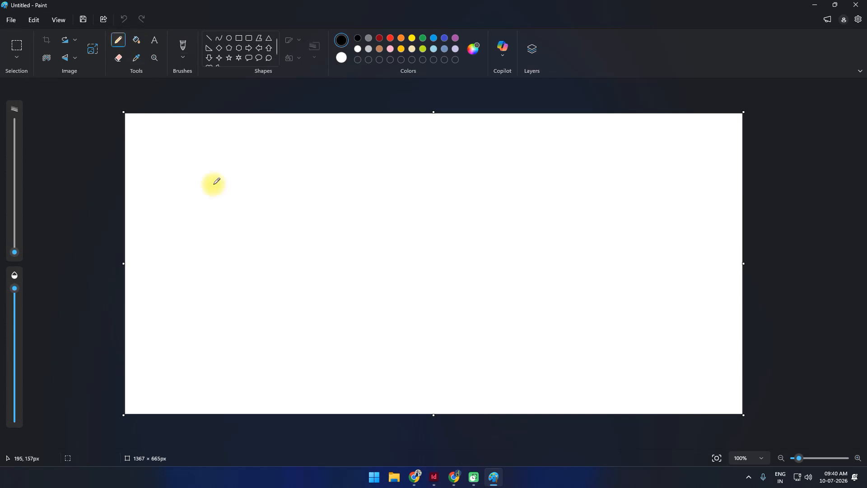
mouse_move(217, 155)
mouse_down()
mouse_move(231, 180)
mouse_move(242, 157)
mouse_move(241, 176)
mouse_move(257, 156)
mouse_up()
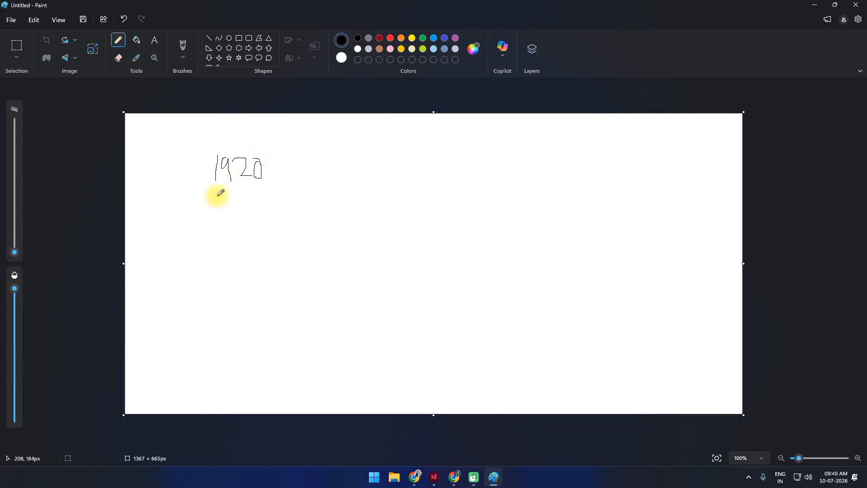
drag(206, 192, 289, 192)
drag(225, 203, 224, 236)
mouse_move(245, 207)
mouse_down()
mouse_move(243, 222)
mouse_move(246, 207)
mouse_move(280, 206)
mouse_up()
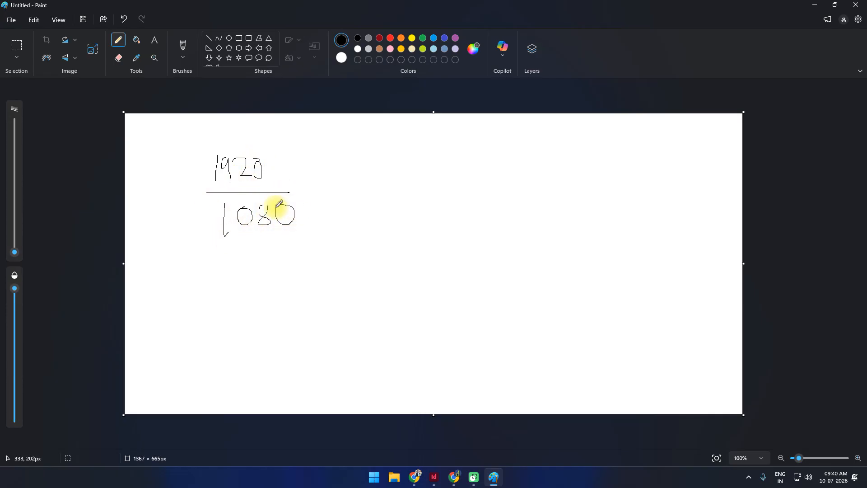
mouse_move(263, 156)
mouse_down()
mouse_move(254, 176)
mouse_move(285, 236)
mouse_up()
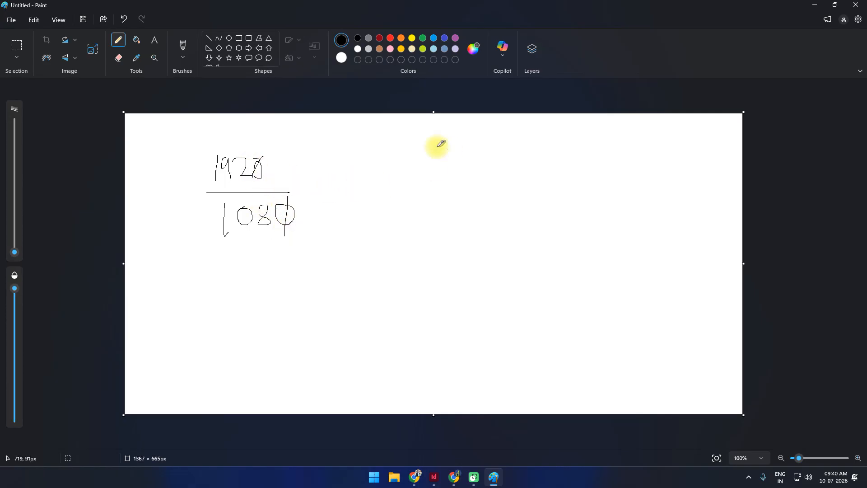
Write the fraction 16 over 9 freehand beside the first fraction, followed by the decimal 1.778.
mouse_move(393, 150)
mouse_down()
mouse_move(391, 184)
mouse_move(409, 171)
mouse_up()
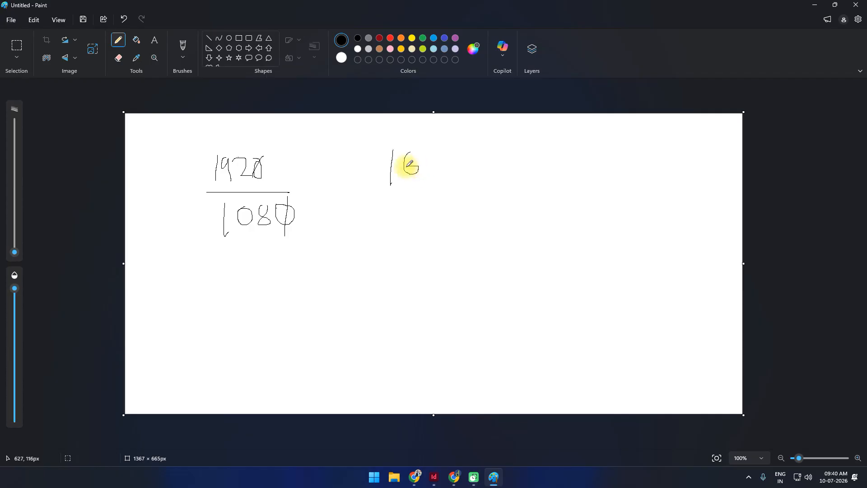
mouse_move(363, 195)
mouse_down()
mouse_move(430, 188)
mouse_move(399, 212)
mouse_move(404, 206)
mouse_move(397, 238)
mouse_up()
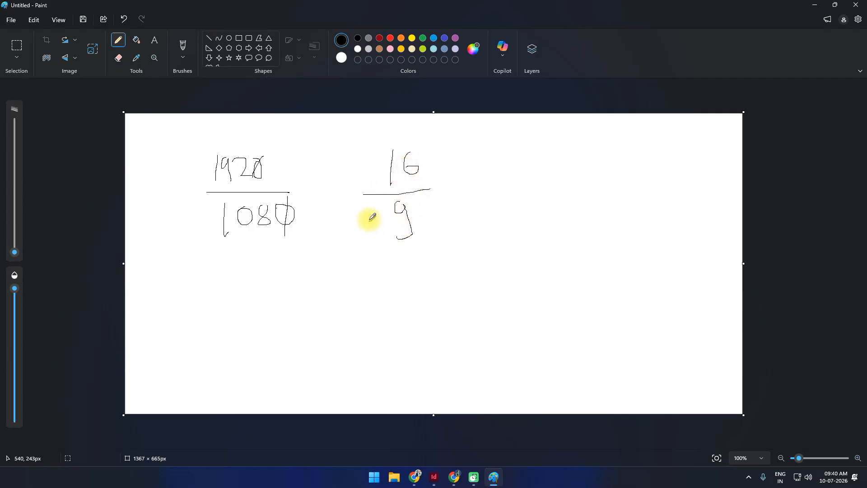
drag(494, 167, 498, 206)
click(521, 188)
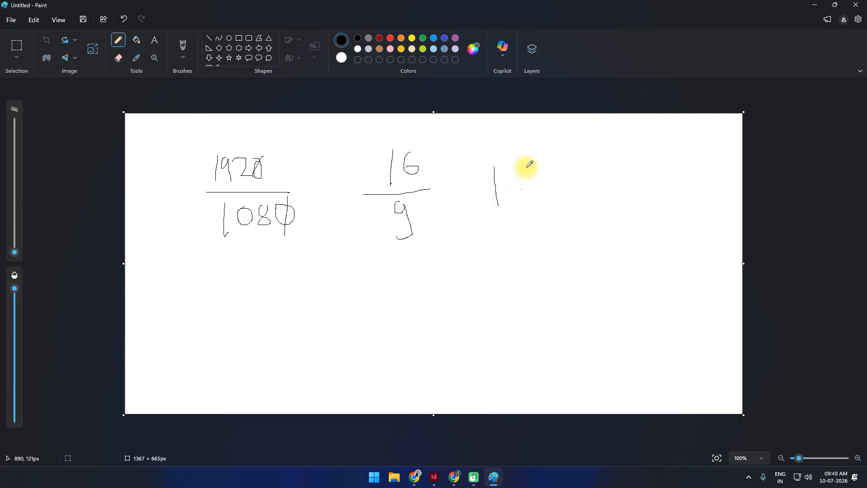
mouse_move(526, 167)
mouse_down()
mouse_move(552, 165)
mouse_move(543, 202)
mouse_move(595, 166)
mouse_move(577, 213)
mouse_up()
mouse_move(570, 196)
mouse_down()
mouse_move(601, 185)
mouse_move(614, 200)
mouse_move(614, 171)
mouse_up()
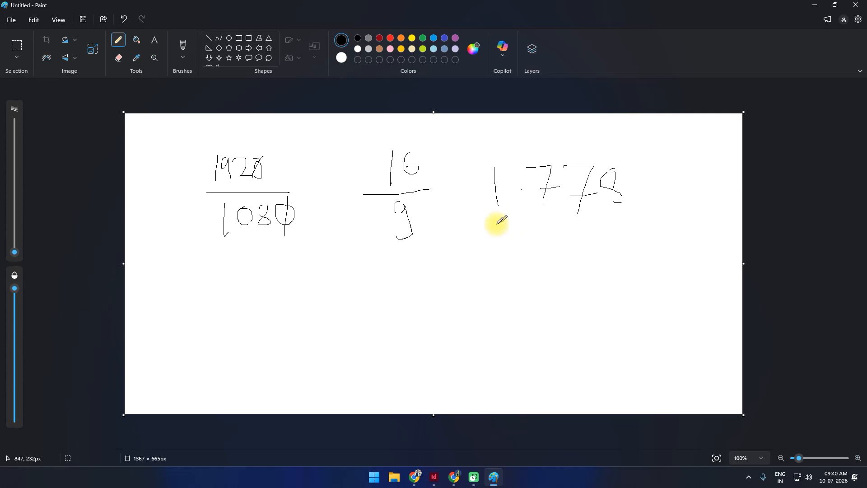
Underline the handwritten 1.778 with two lines and circle it.
drag(480, 230, 712, 207)
drag(478, 256, 707, 243)
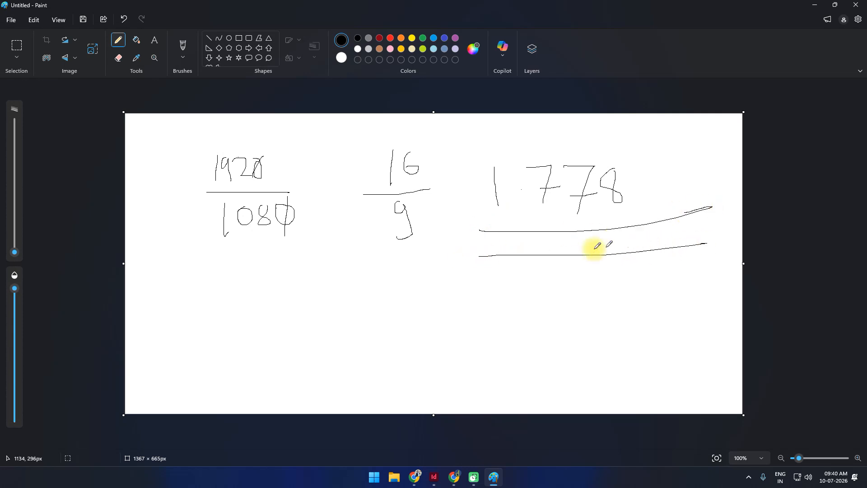
mouse_move(516, 137)
mouse_down()
mouse_move(519, 290)
mouse_move(536, 148)
mouse_move(520, 154)
mouse_up()
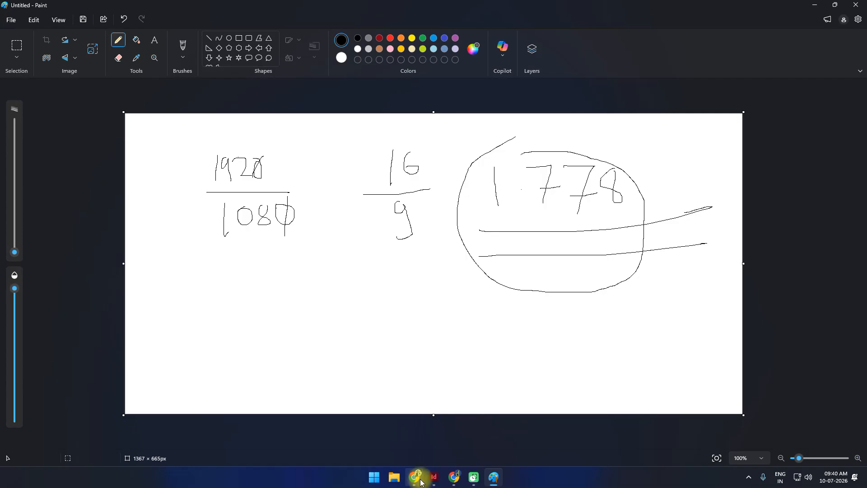
mouse_move(415, 476)
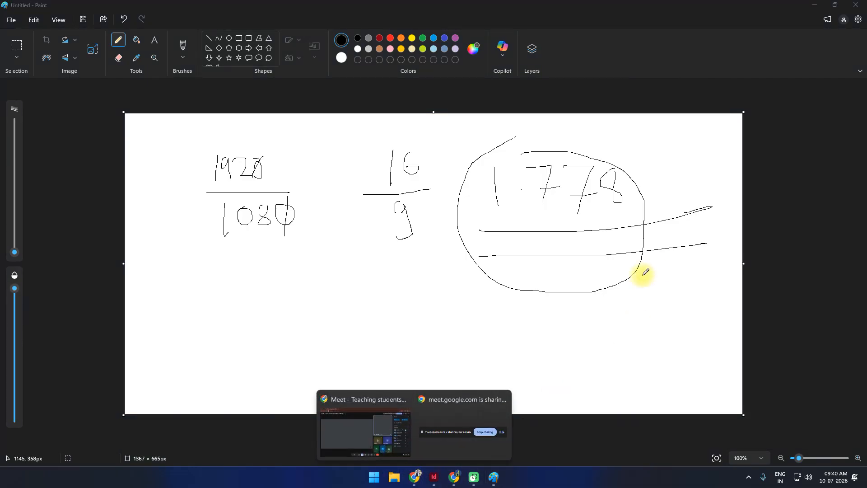
click(435, 477)
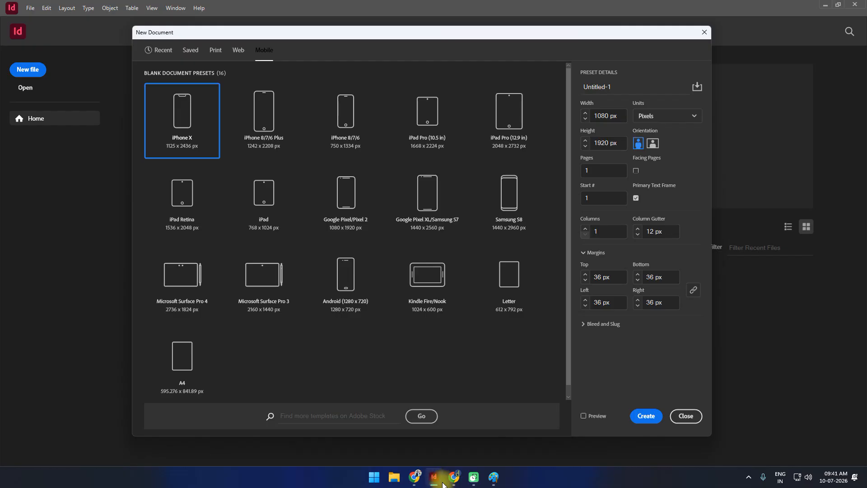
click(526, 3)
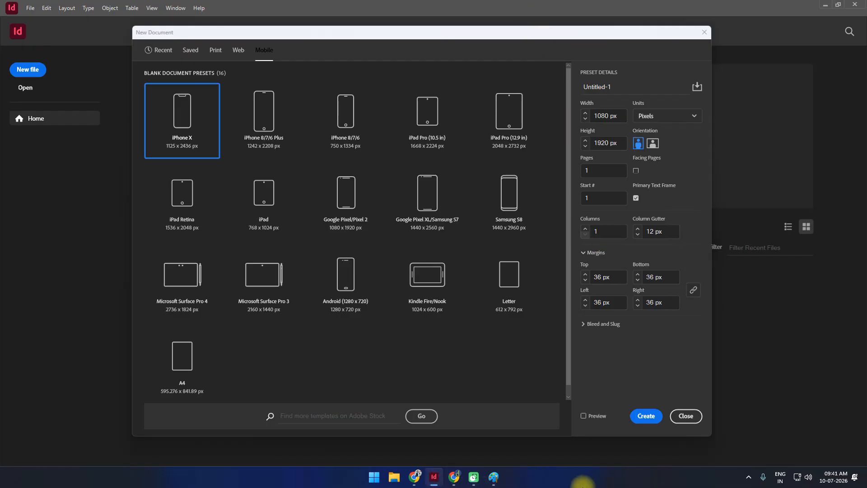
click(495, 477)
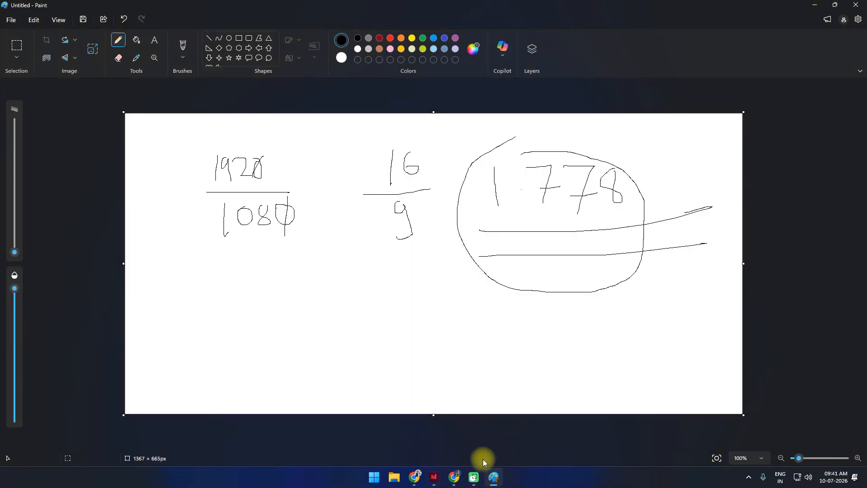
Divide 9 by 16 in the Calculator app, and close the calculator.
click(374, 478)
text(calculator)
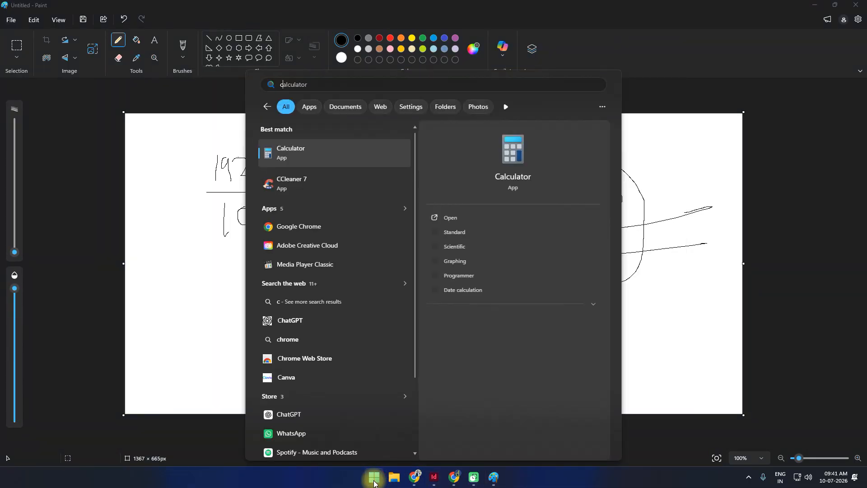
key(Return)
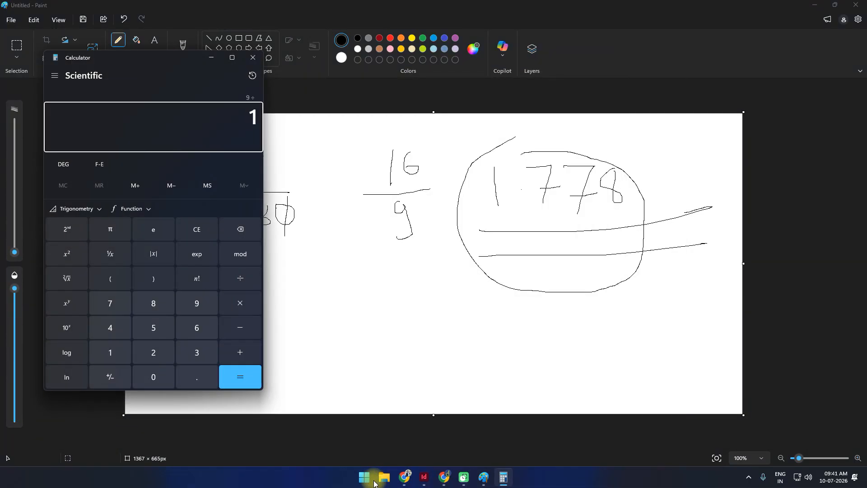
text(6)
key(Return)
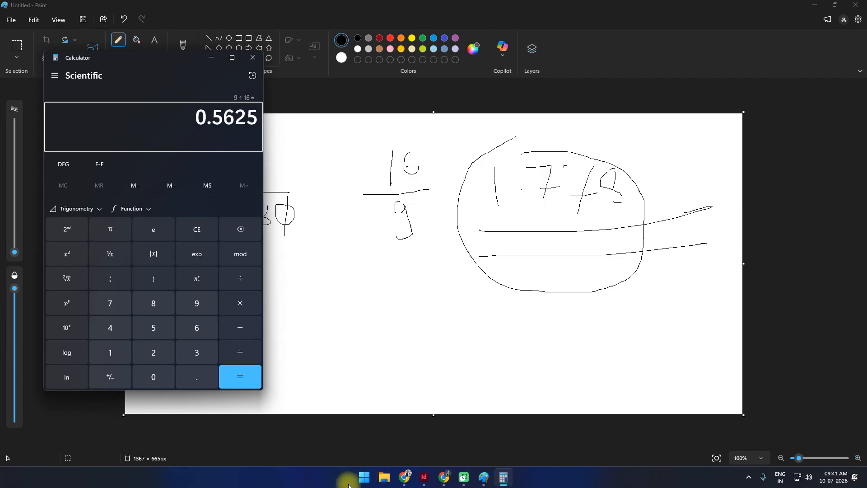
click(255, 63)
Draw a curved arrow from the 9 up to the 16 in the handwritten fraction.
mouse_move(420, 223)
mouse_down()
mouse_move(394, 227)
mouse_move(348, 170)
mouse_move(368, 177)
mouse_up()
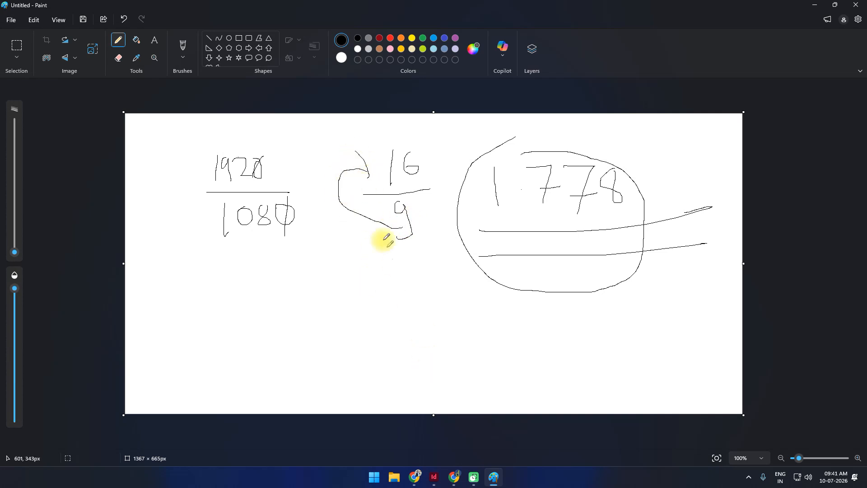
drag(378, 211, 400, 225)
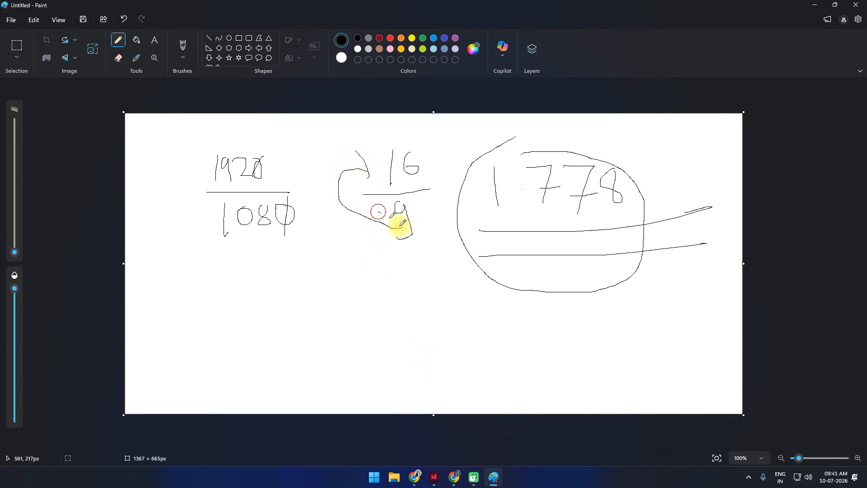
Switch to InDesign, choose the iPad Pro (12.9 in) preset and preview the document with the setup dialog moved aside.
click(435, 477)
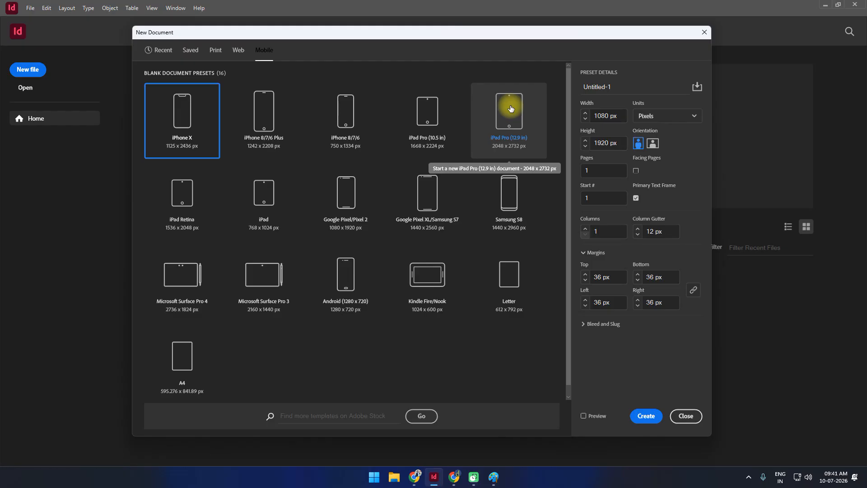
click(508, 124)
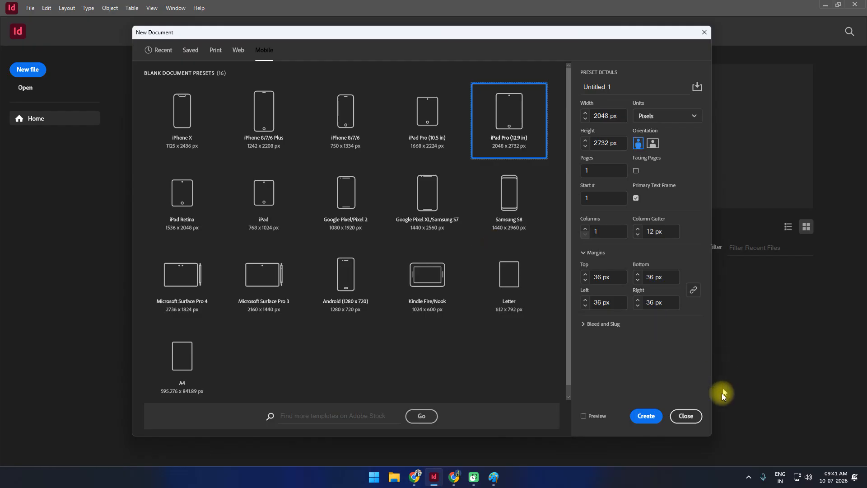
click(584, 416)
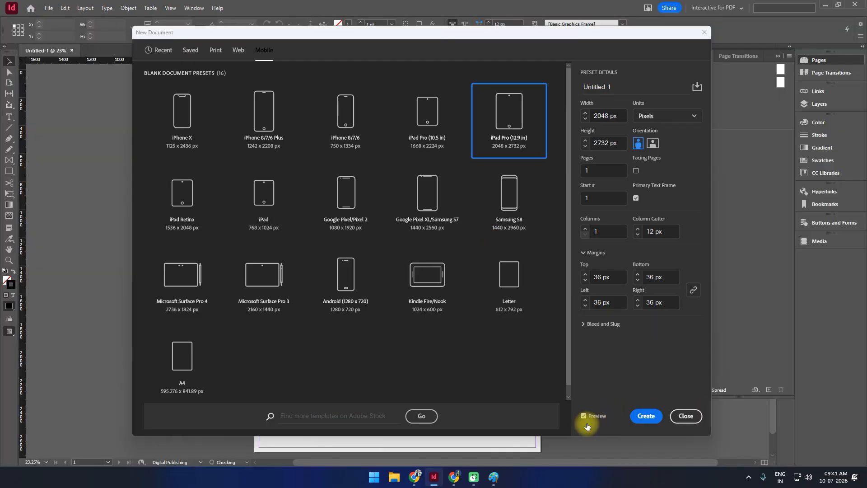
drag(270, 35, 350, 12)
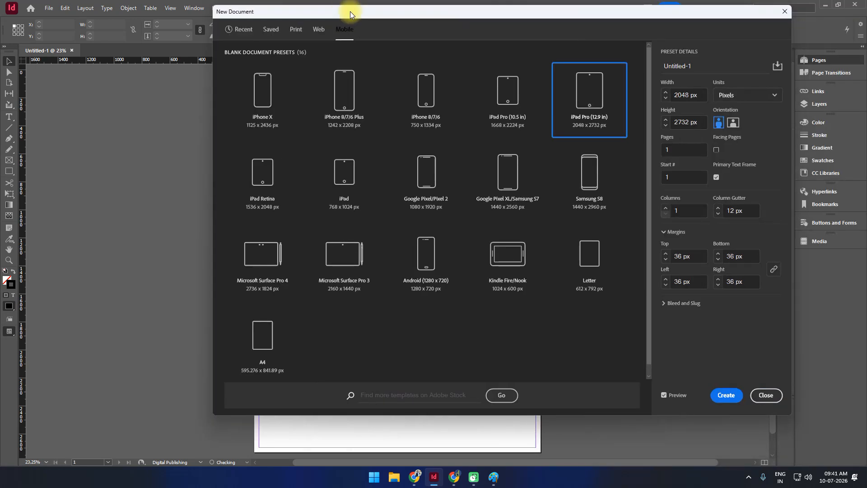
Choose the A4 mobile preset and preview its page with the setup dialog moved aside.
click(267, 345)
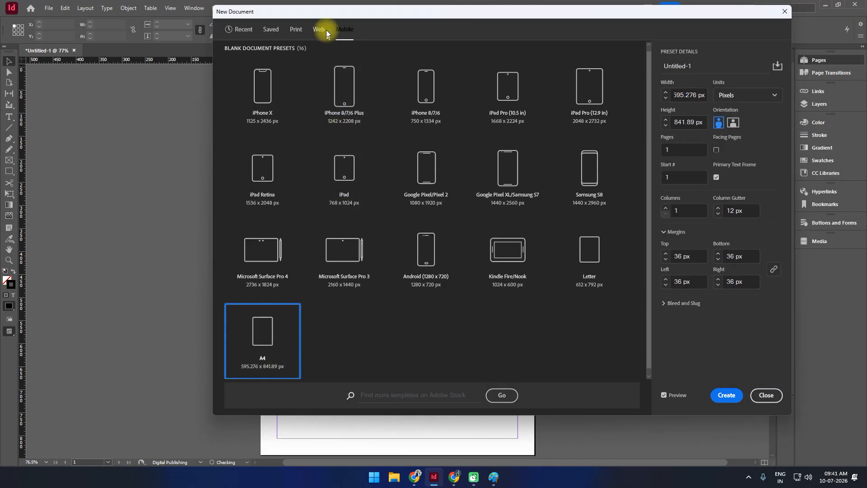
drag(357, 15, 601, 61)
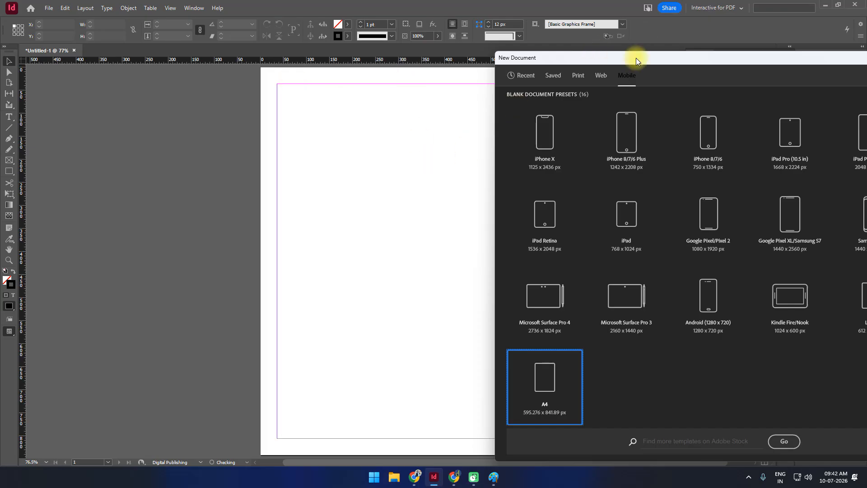
drag(636, 58, 336, 40)
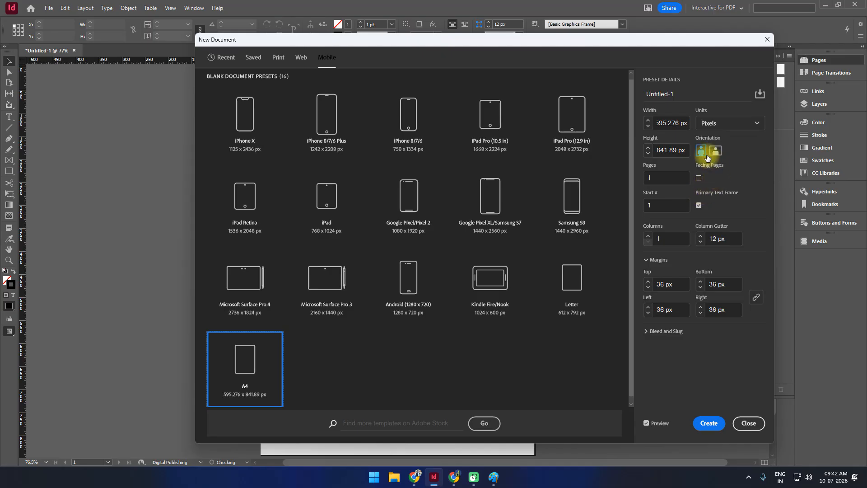
Try the landscape orientation for the A4 page and return it to portrait.
drag(587, 45, 533, 171)
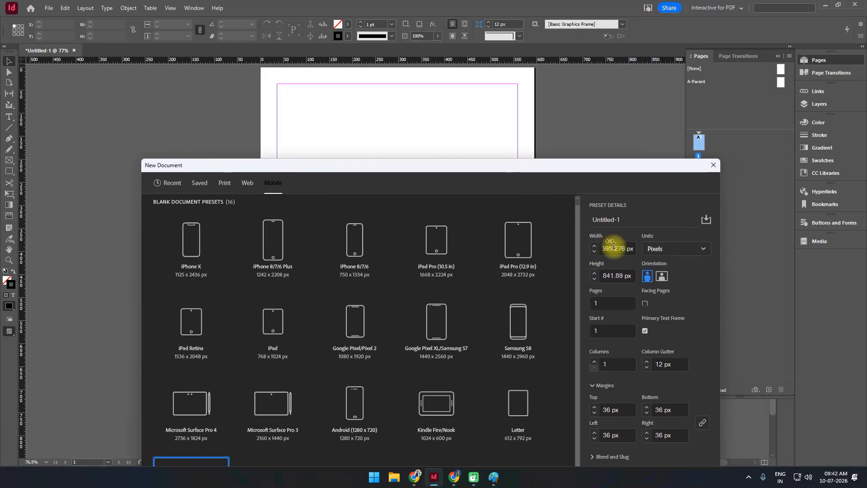
click(661, 276)
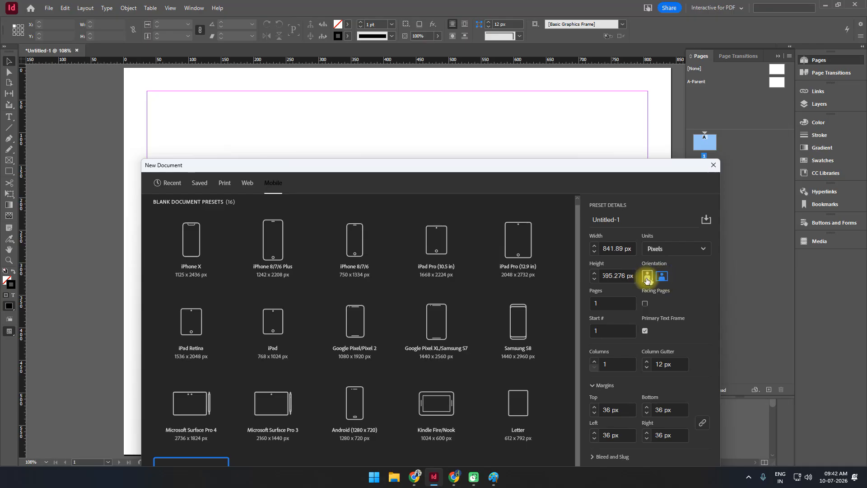
click(647, 277)
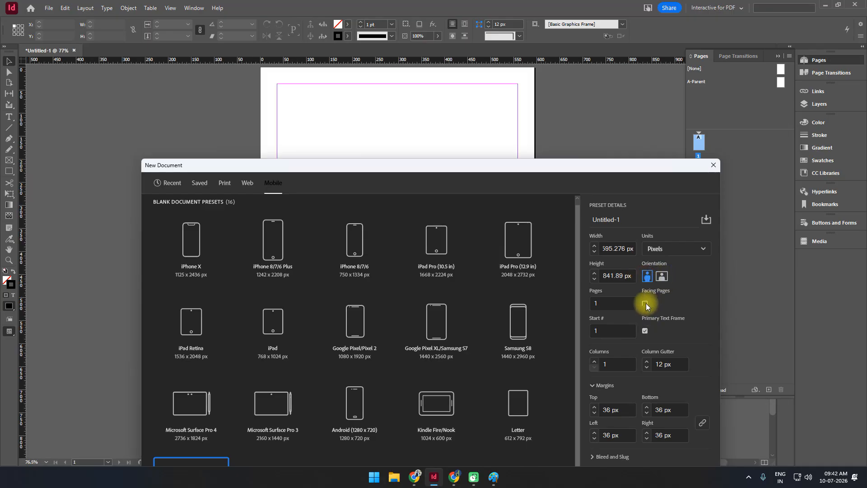
Demonstrate the Facing Pages option by toggling it, and leave it enabled for the new document.
click(645, 304)
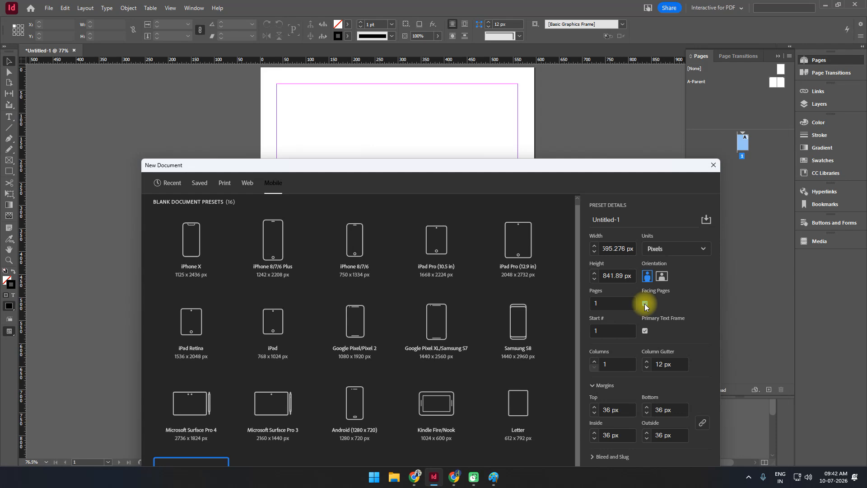
click(645, 304)
click(645, 304)
click(645, 304)
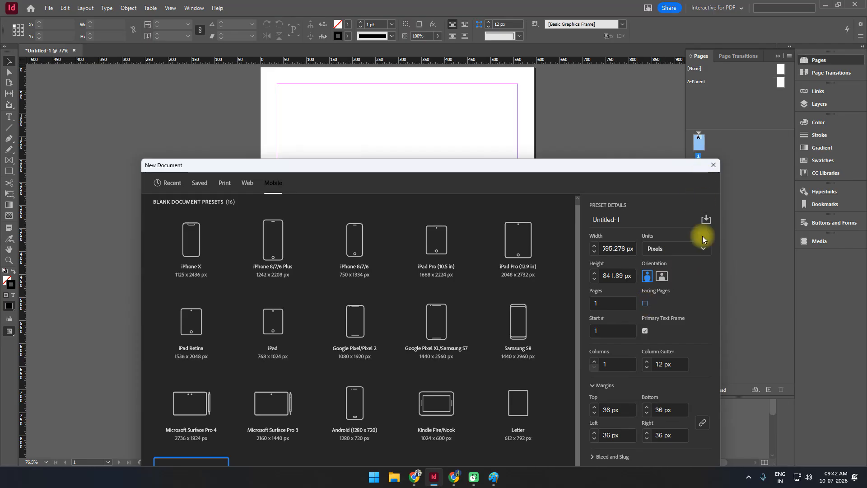
click(645, 304)
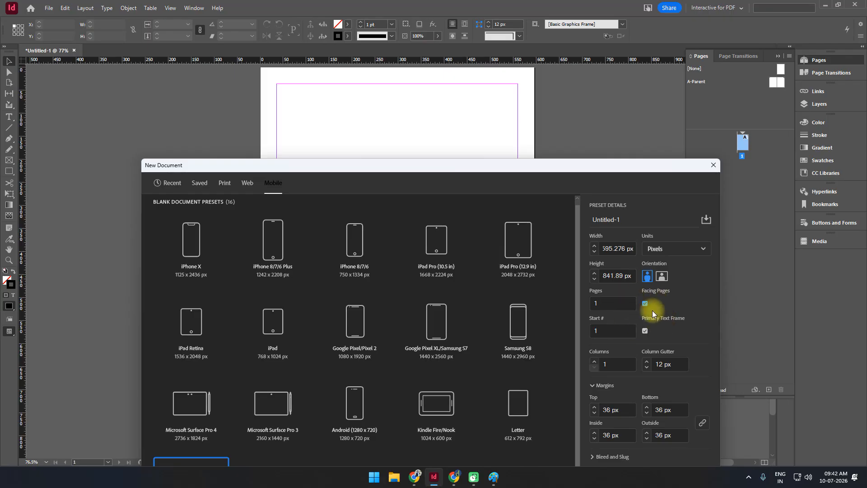
double_click(598, 329)
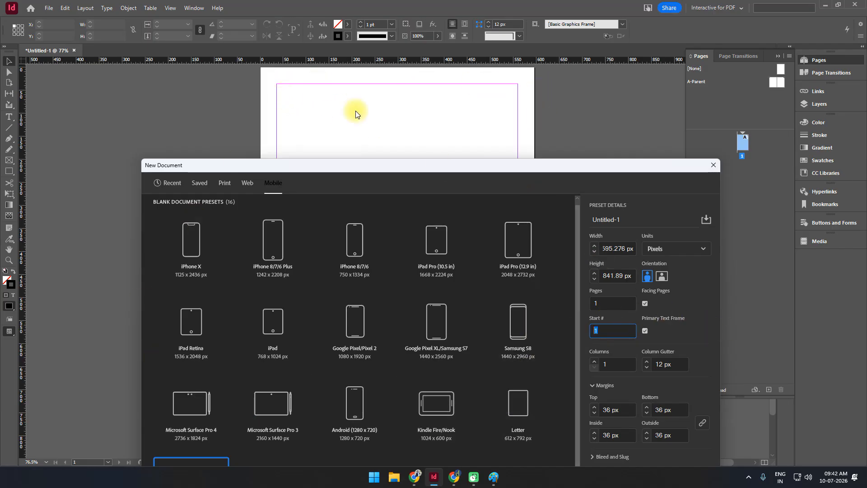
Name the new document "Class 2 Indesign" and create it.
drag(562, 165, 358, 56)
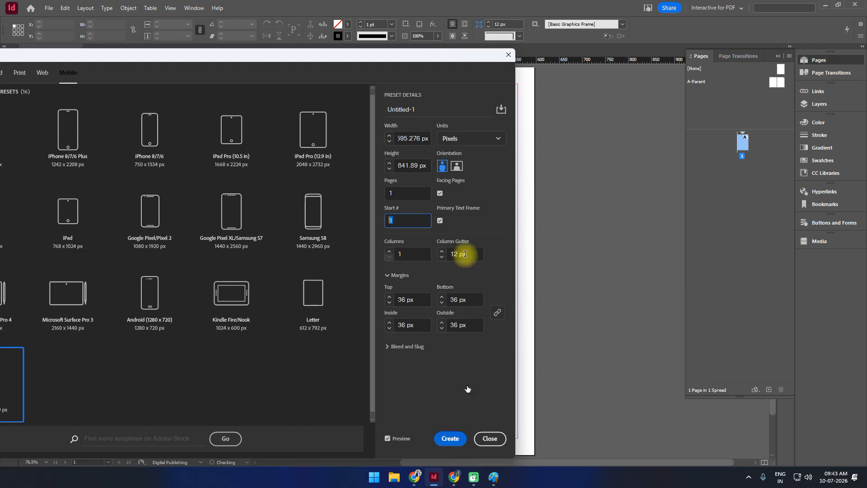
click(411, 110)
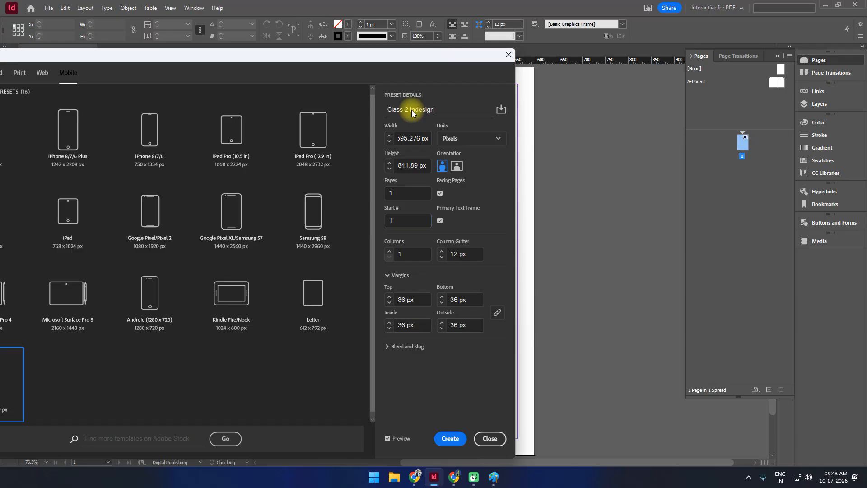
drag(319, 58, 536, 39)
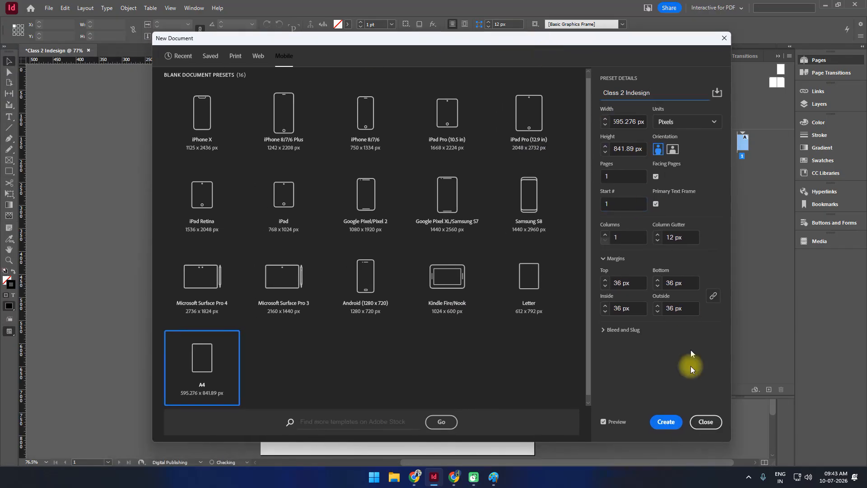
click(665, 422)
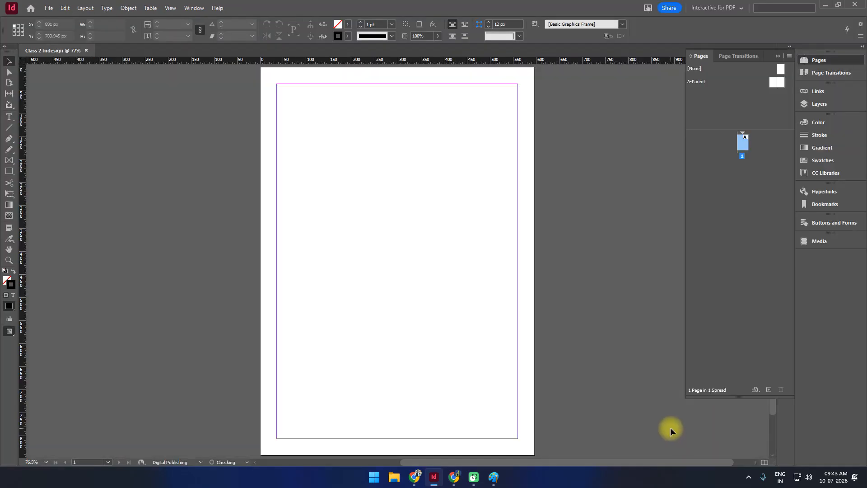
Save the document as Class 2 Indesign.indd in a new folder named Indesign on New Volume (E:).
key(ctrl+s)
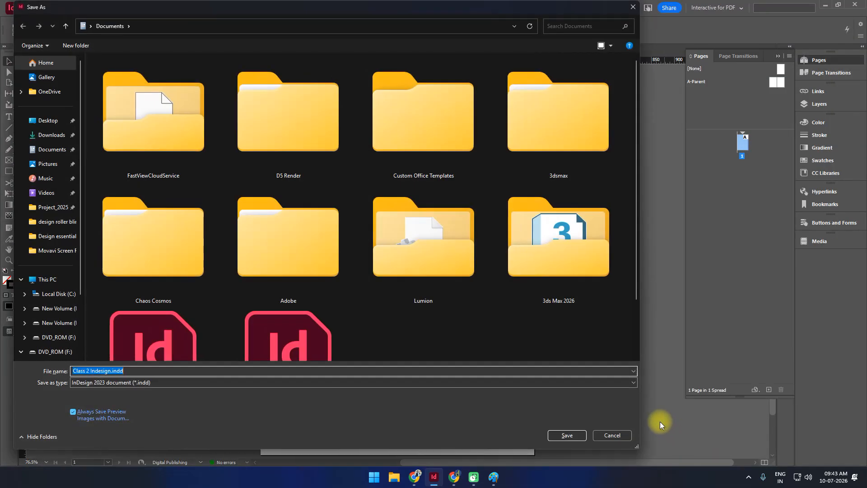
click(60, 324)
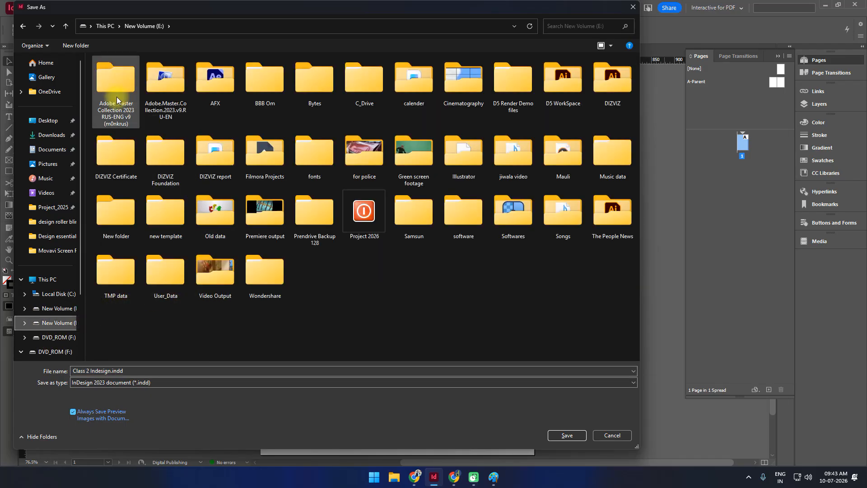
click(78, 49)
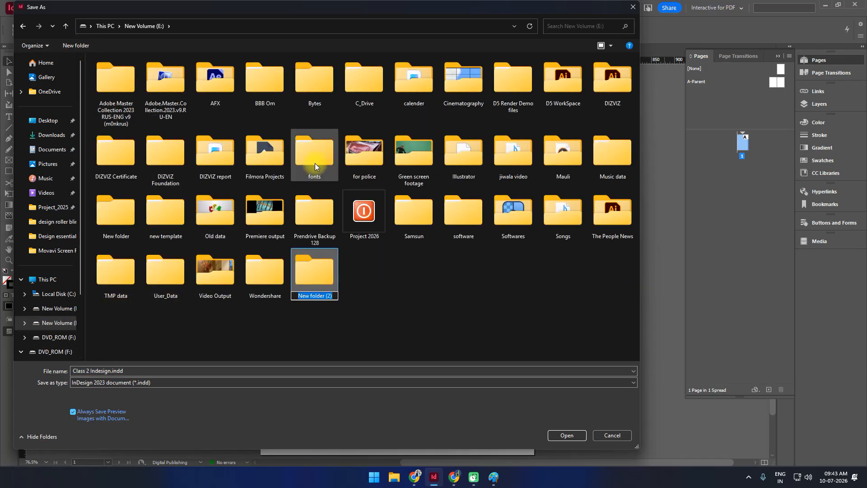
text(Indesign)
key(Return)
key(Return)
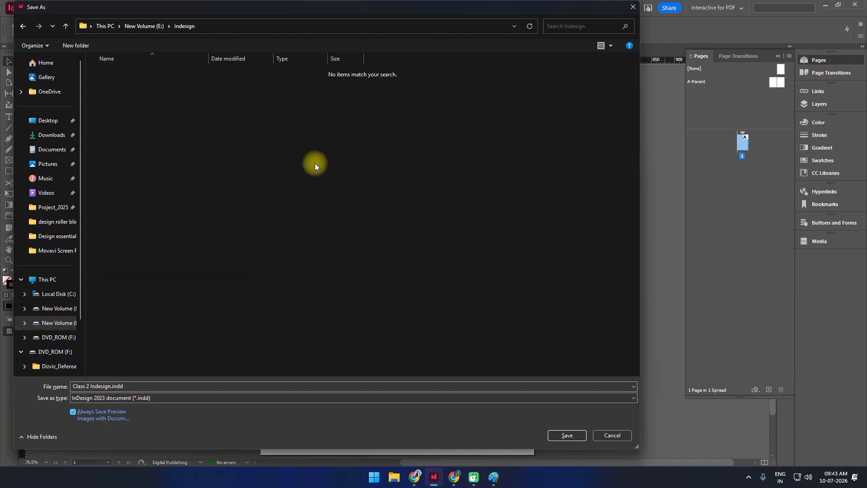
click(559, 434)
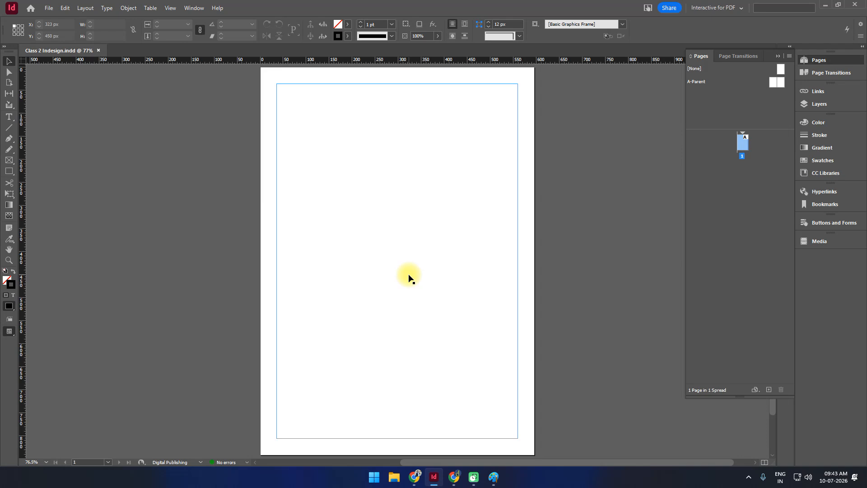
click(589, 176)
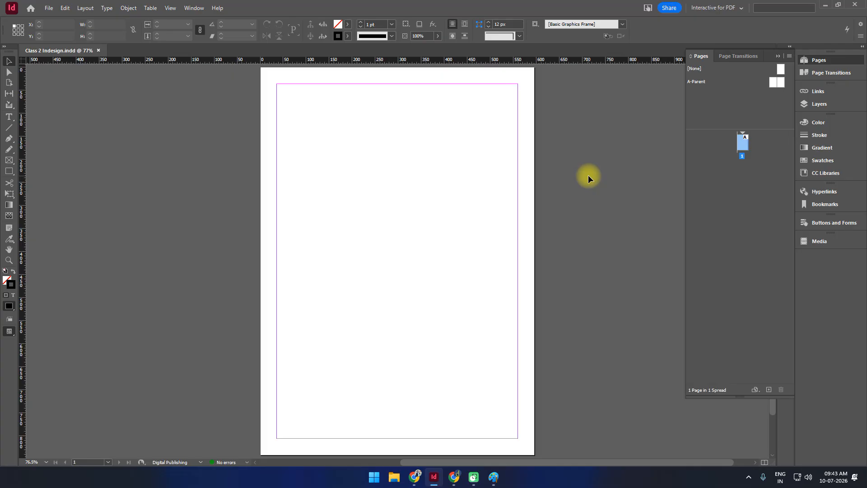
Switch to File Explorer, create a folder named Resources inside the Indesign folder on New Volume (E:), and open it.
click(394, 478)
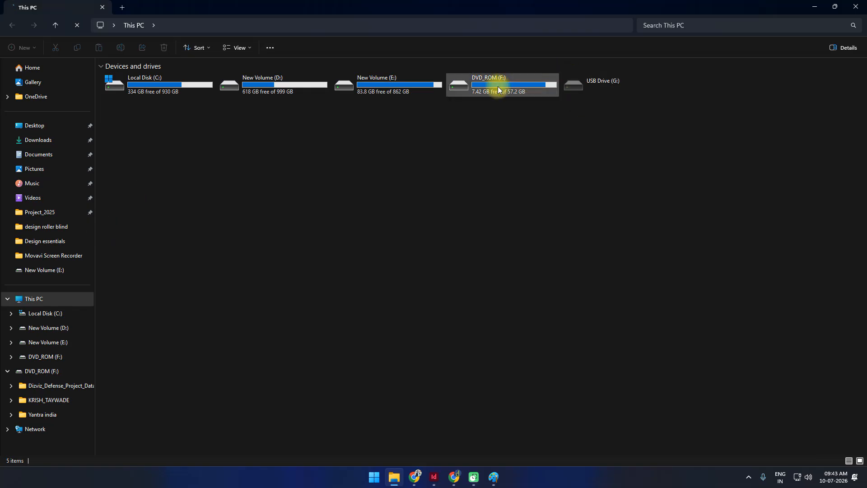
double_click(368, 90)
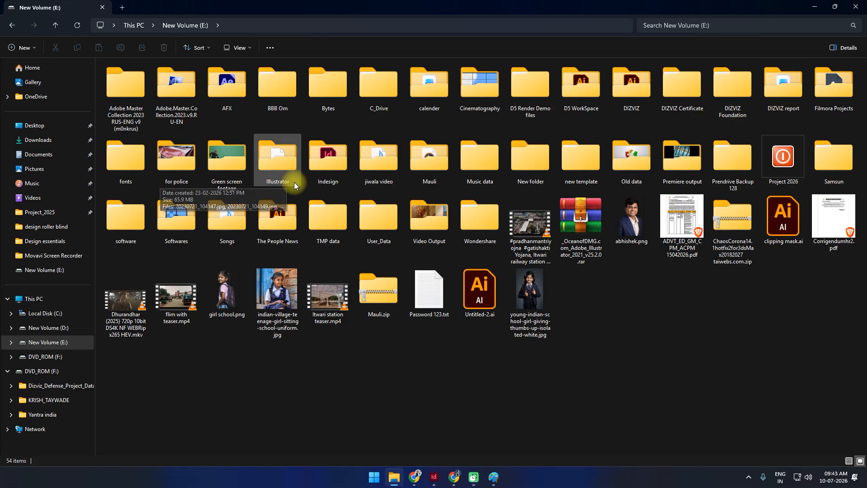
double_click(328, 165)
right_click(199, 204)
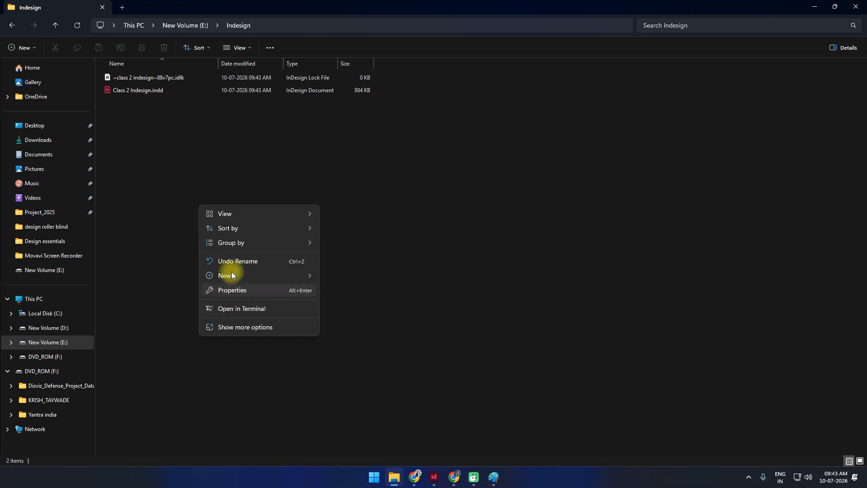
mouse_move(231, 274)
click(356, 274)
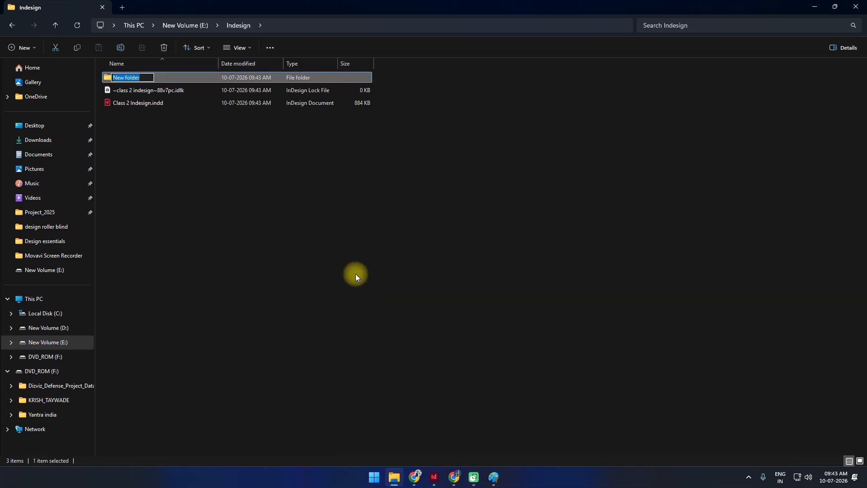
text(Re)
key(Return)
key(Return)
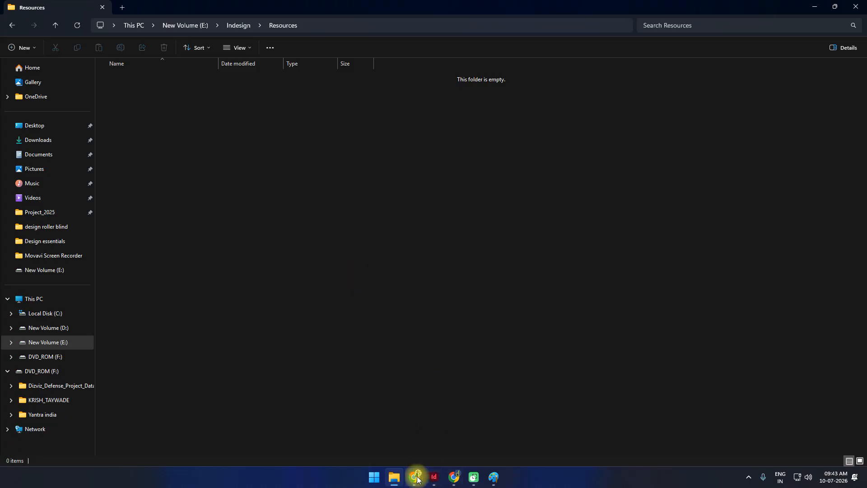
Switch to Google Meet, admit the waiting guest to the meeting, and return to InDesign.
mouse_move(415, 477)
click(373, 433)
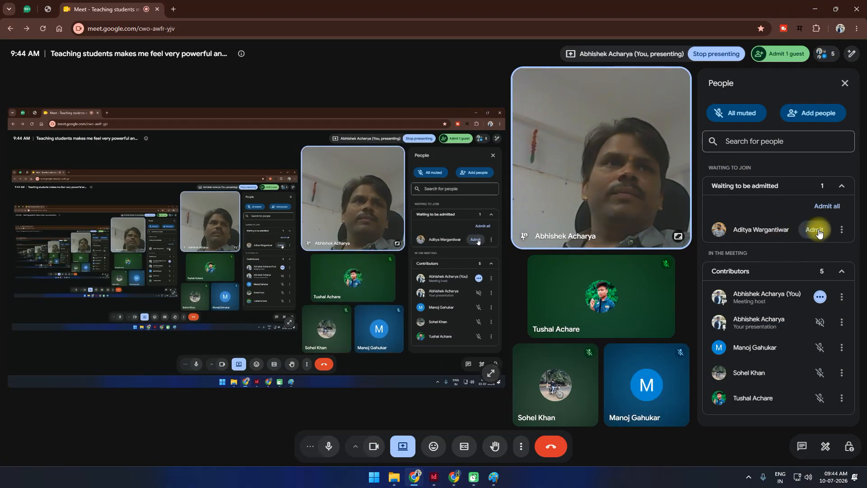
click(814, 229)
click(434, 478)
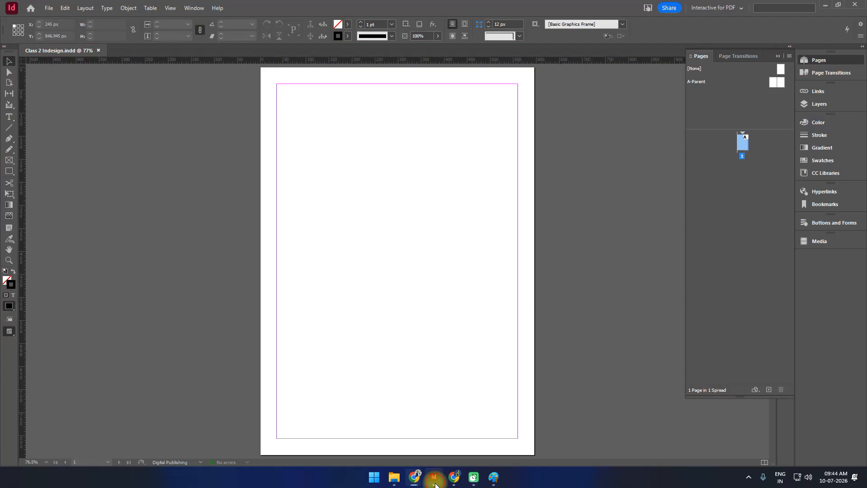
Switch to Paint and close the handwritten aspect-ratio drawing without saving it.
click(495, 477)
click(856, 4)
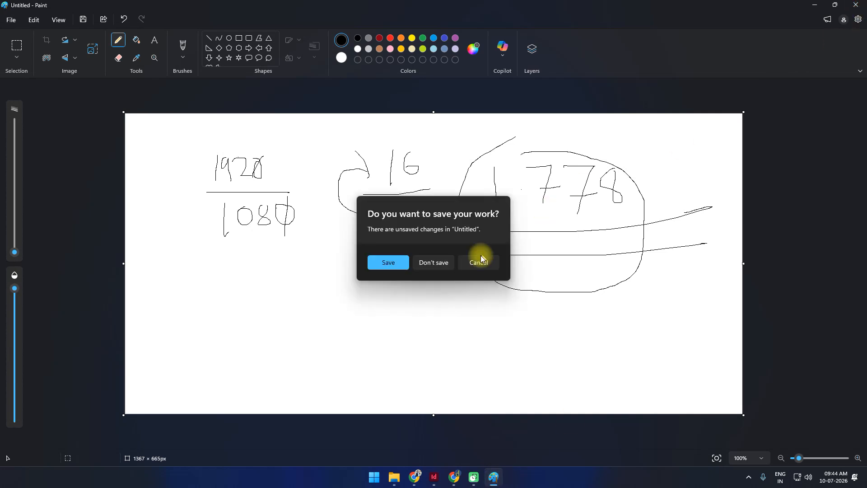
click(434, 262)
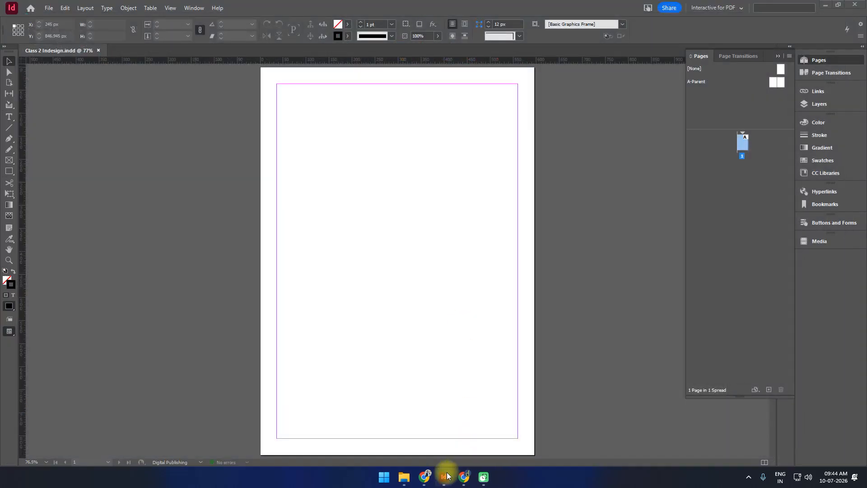
mouse_move(406, 480)
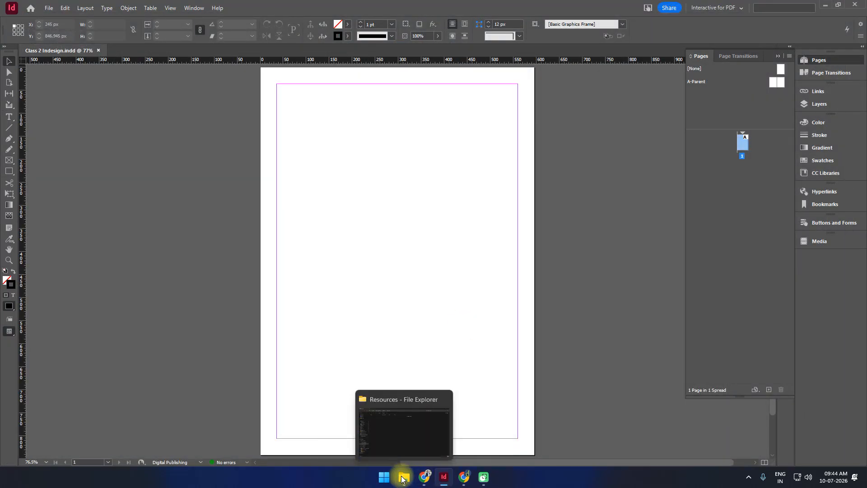
click(362, 204)
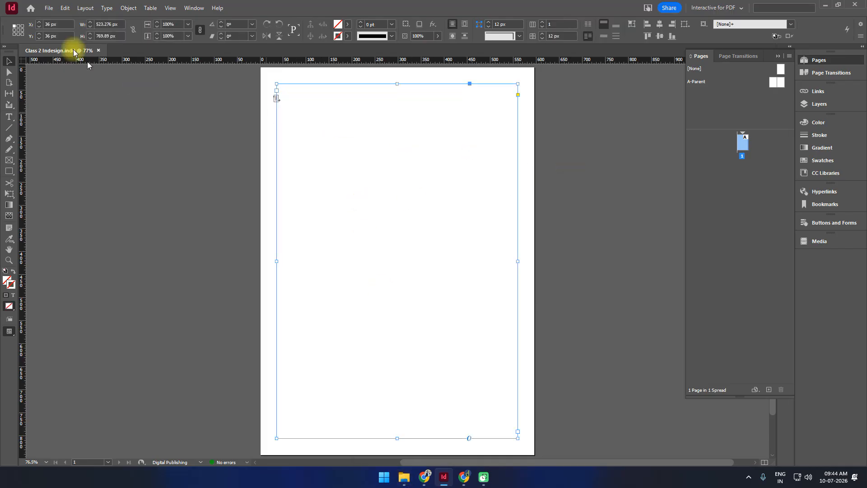
click(49, 8)
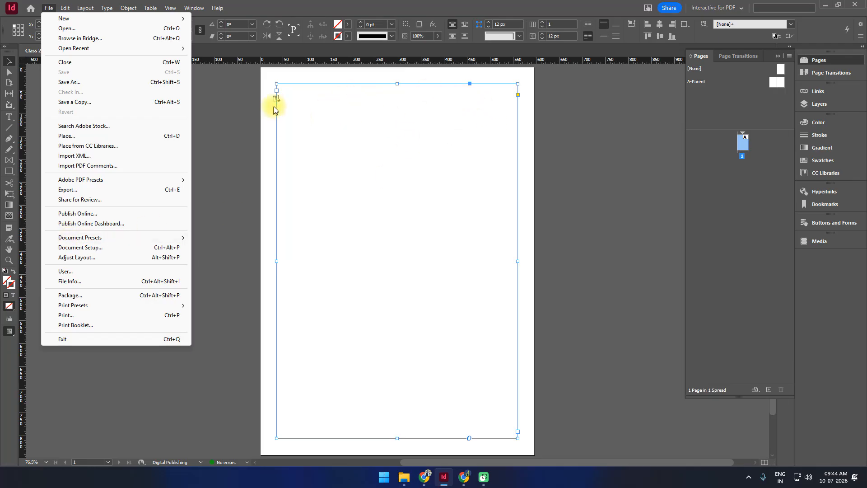
click(233, 110)
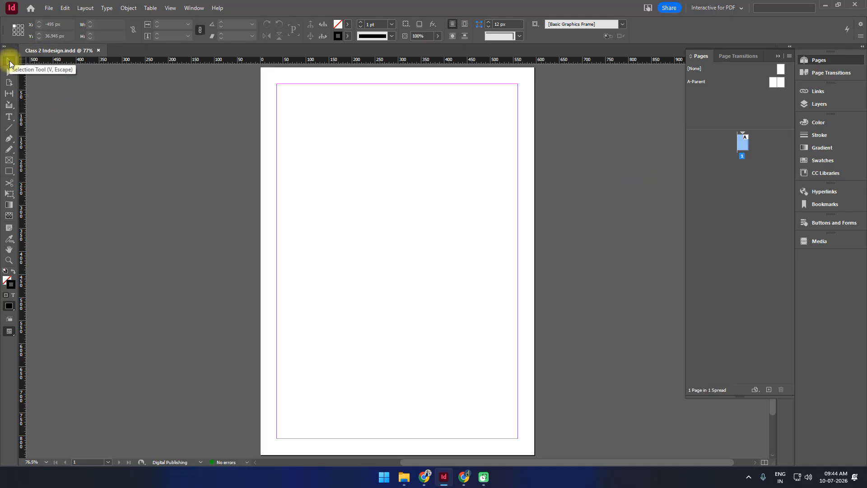
Undock the toolbox so it floats over the workspace, and activate the Direct Selection tool.
drag(11, 48, 31, 56)
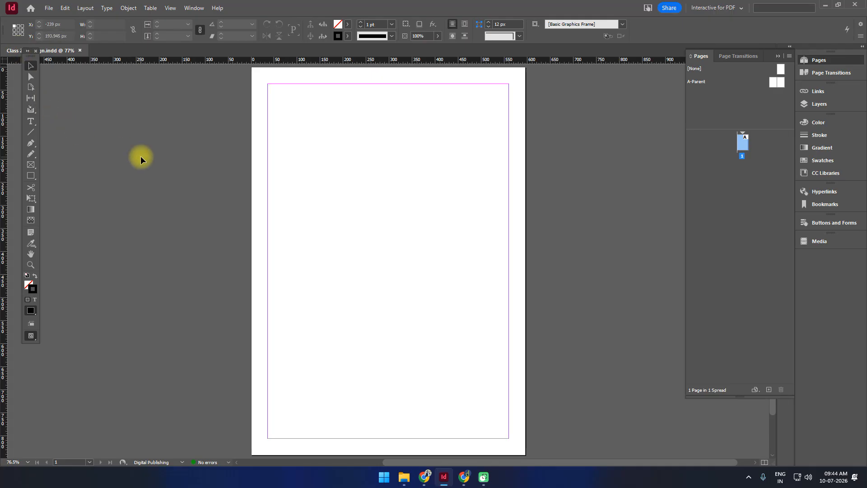
click(32, 78)
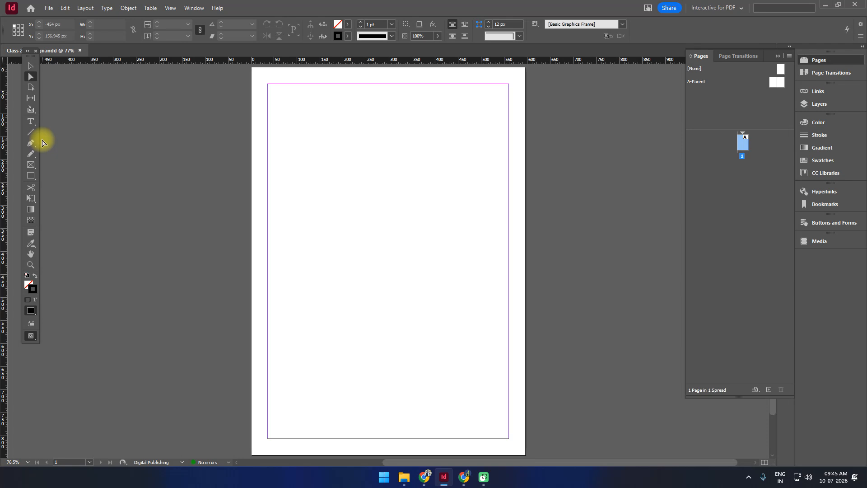
Show the Rectangle tool's variants and activate the Rectangle tool.
click(32, 176)
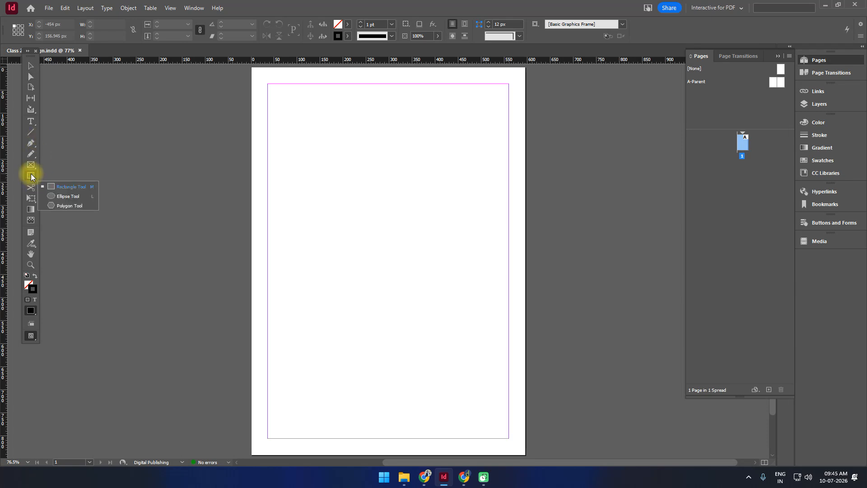
drag(32, 177, 76, 189)
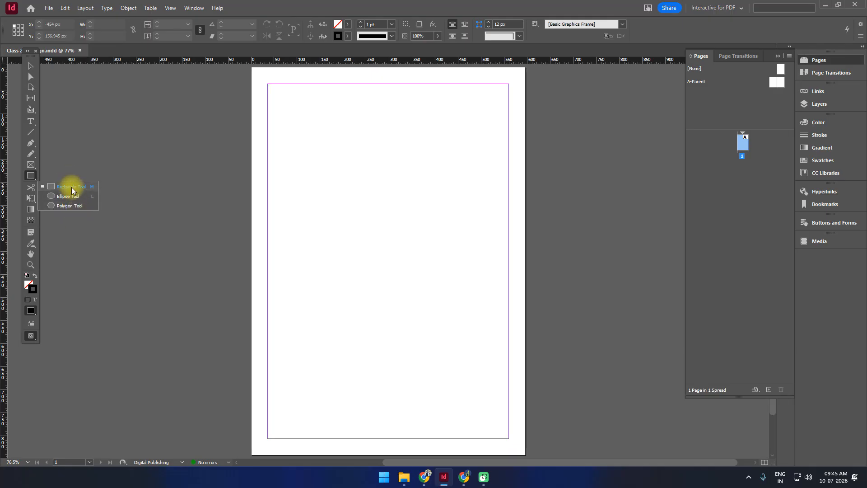
click(28, 177)
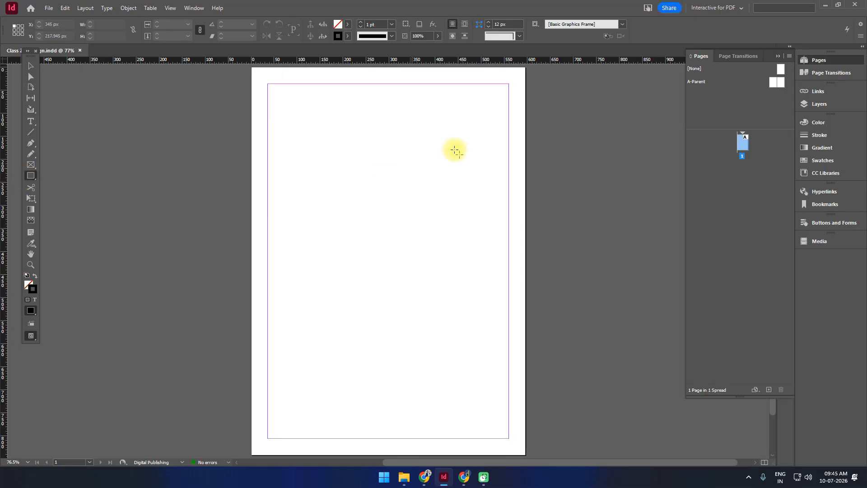
Activate the Type tool and show its variants, including Type on a Path.
click(30, 121)
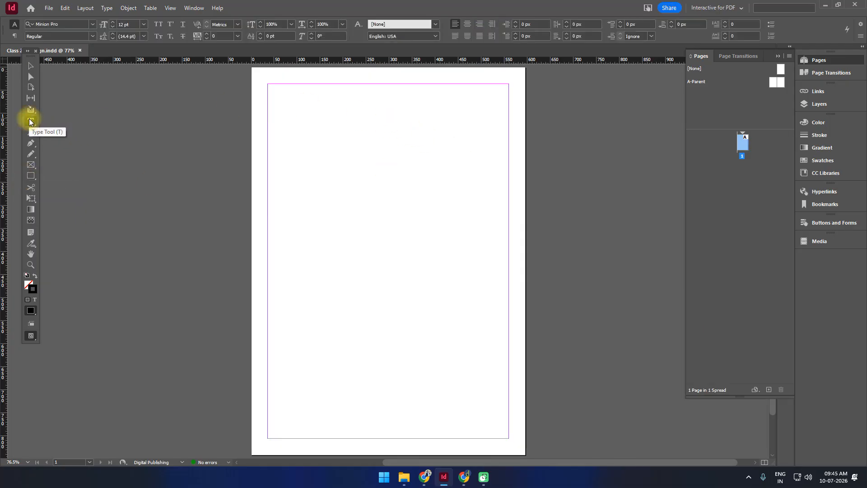
click(30, 121)
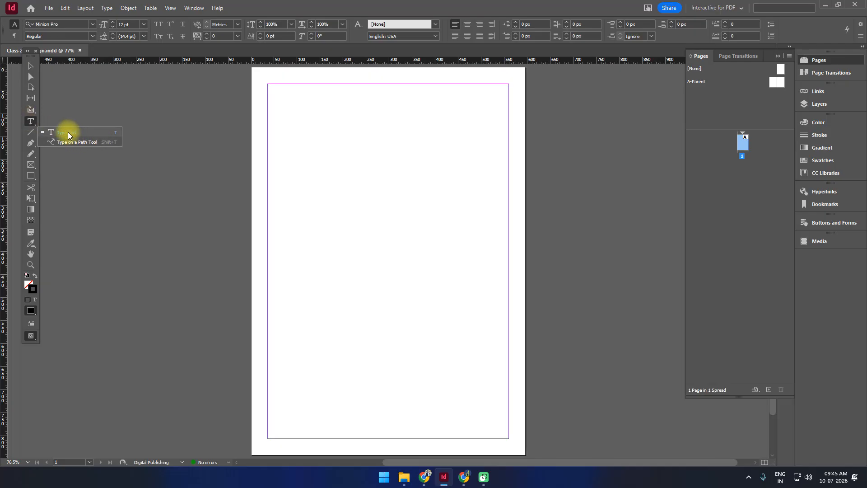
click(32, 121)
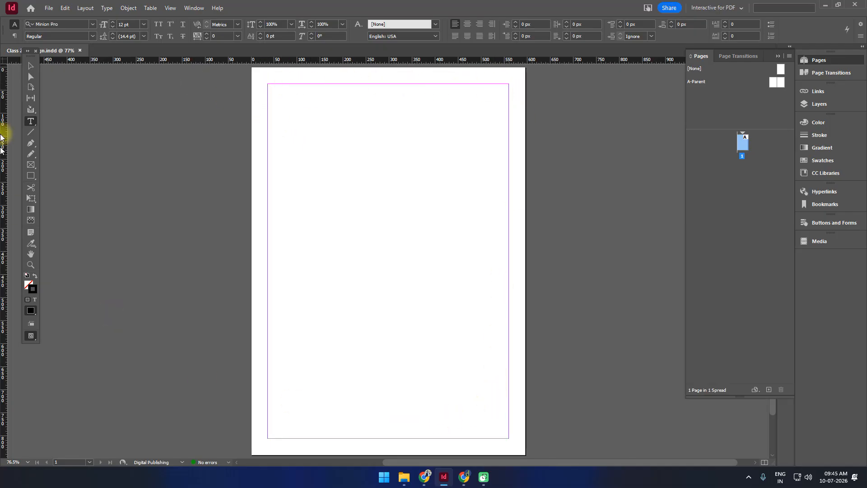
Activate the Selection tool, then show the Primary Text Frame option in the new document settings and close them without creating a document.
click(31, 66)
click(48, 8)
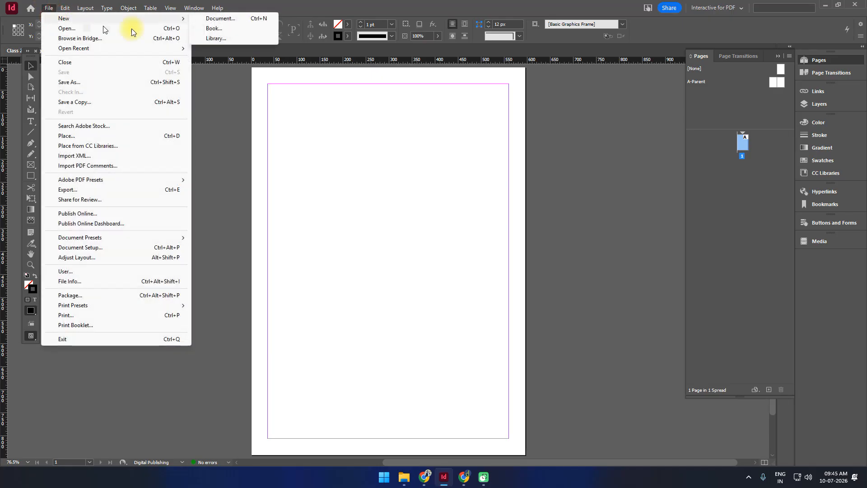
click(225, 18)
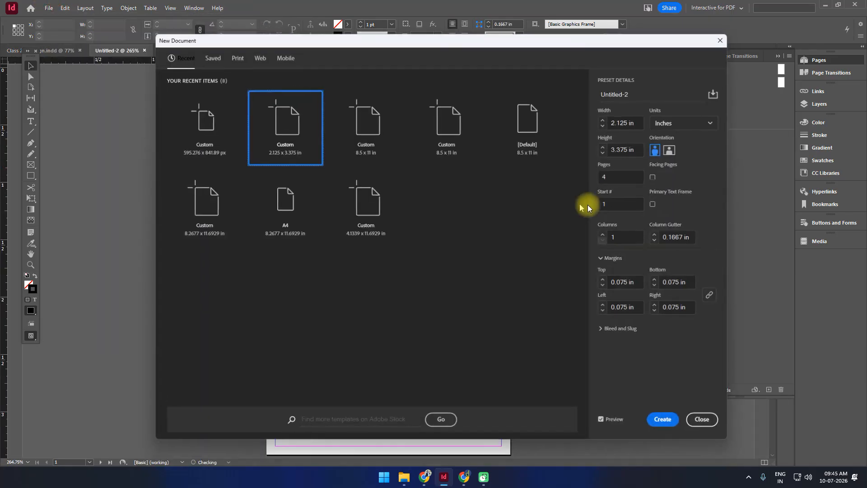
click(657, 204)
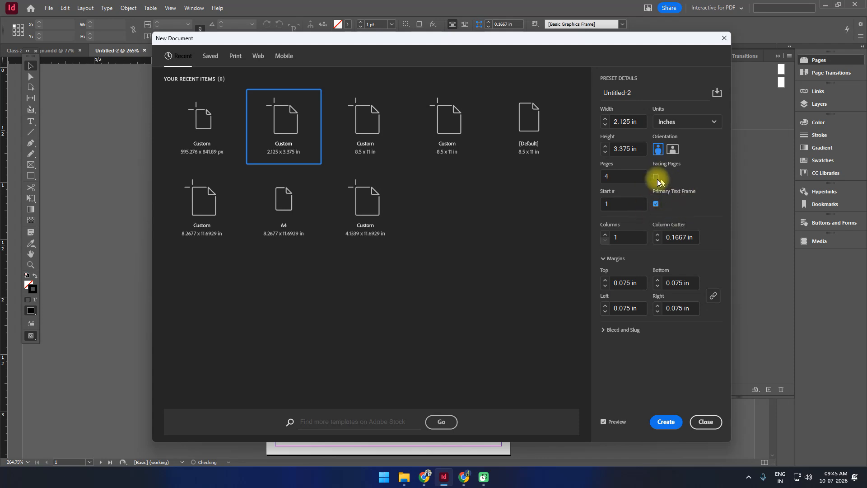
click(705, 421)
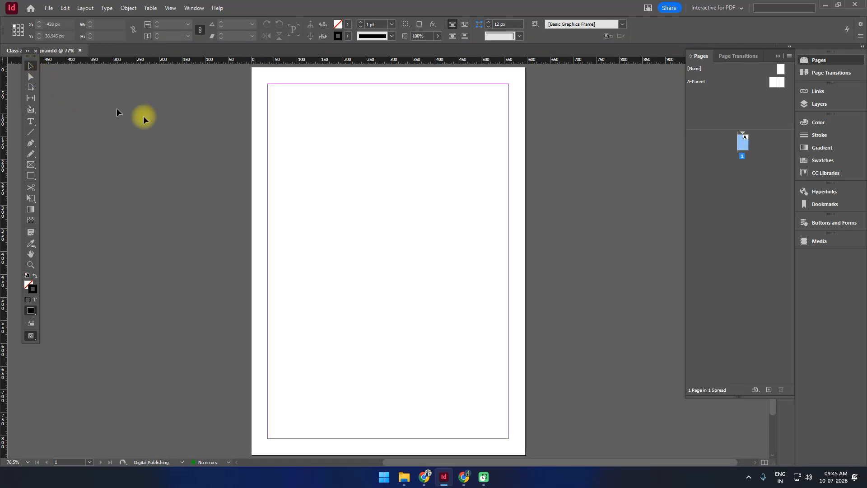
Move the primary text frame off the page margins and back to X 36 px, Y 36 px, and place the text cursor inside it.
drag(269, 216, 280, 219)
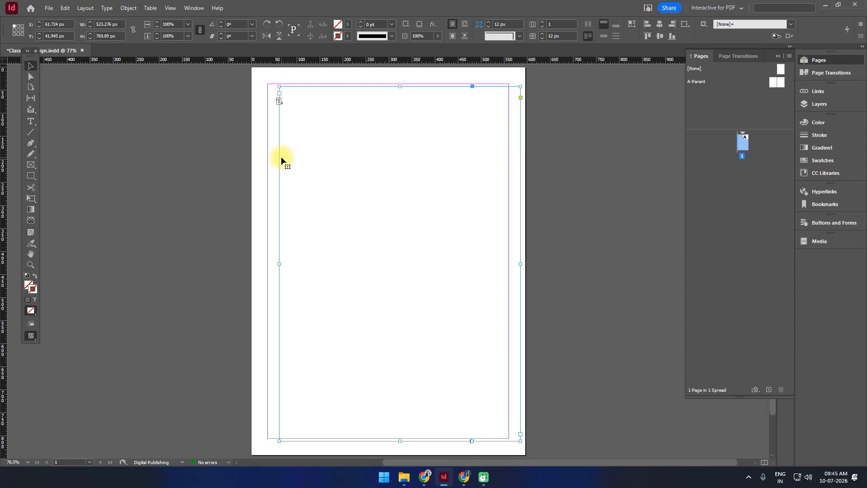
drag(280, 157, 270, 155)
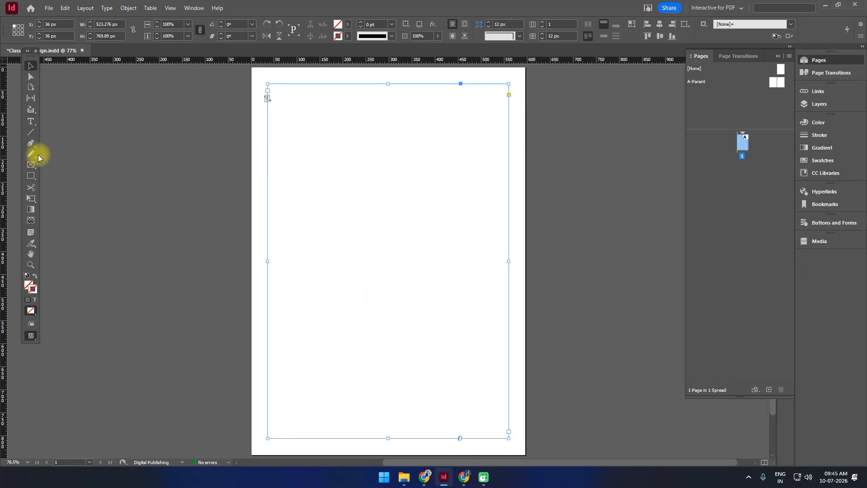
click(270, 88)
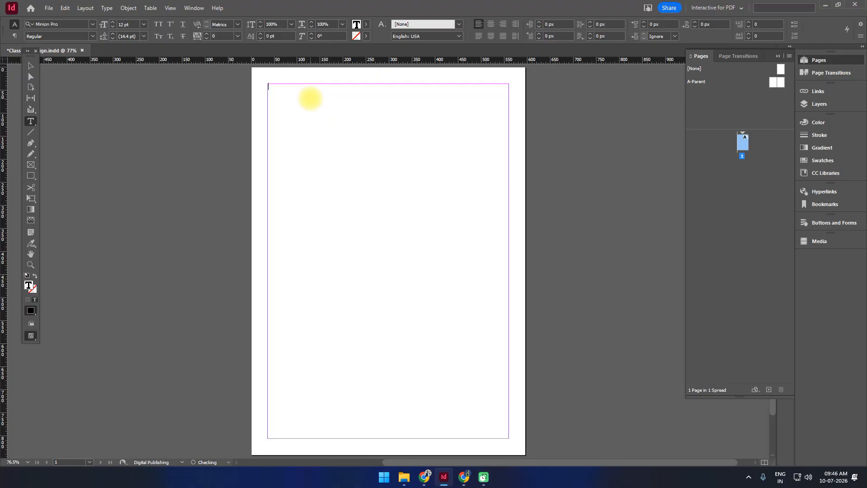
Switch to the Chrome window with the Meet call and open Google Gemini in a new tab.
mouse_move(426, 478)
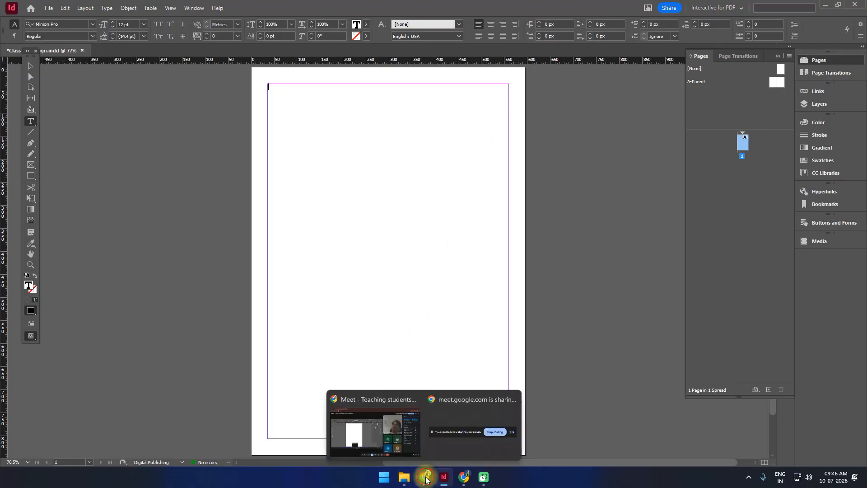
click(417, 411)
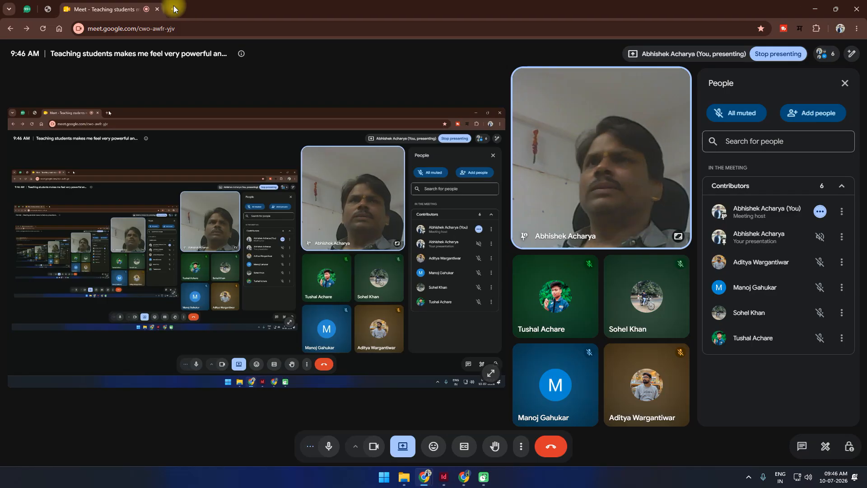
click(174, 9)
text(gemin)
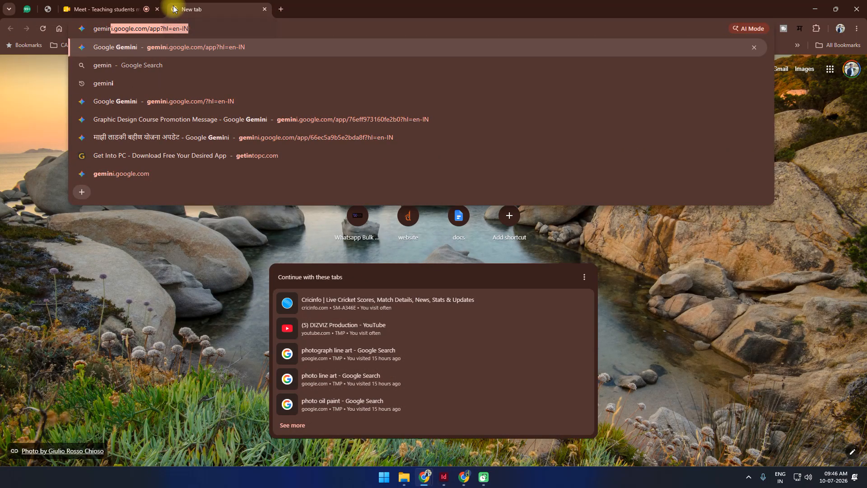
key(Return)
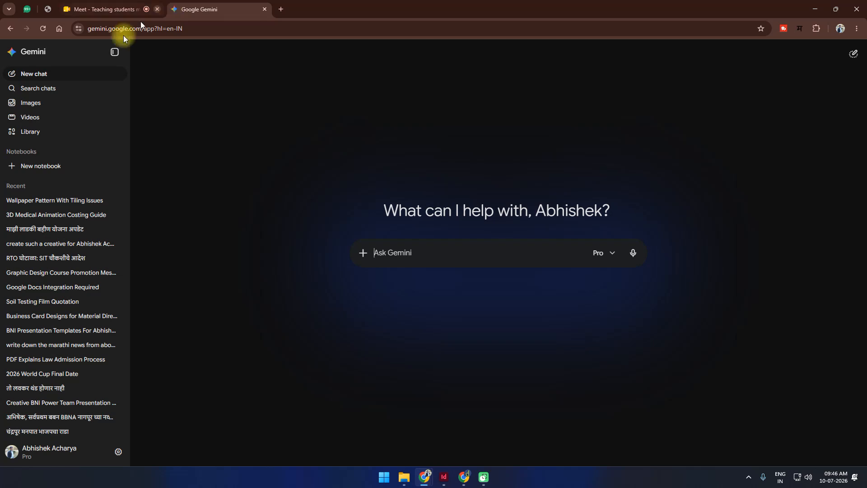
Open the earlier Gemini chat "Skill Development Proposal for Kendra" and go to the start of its first proposal response.
scroll(59, 256, down, 5)
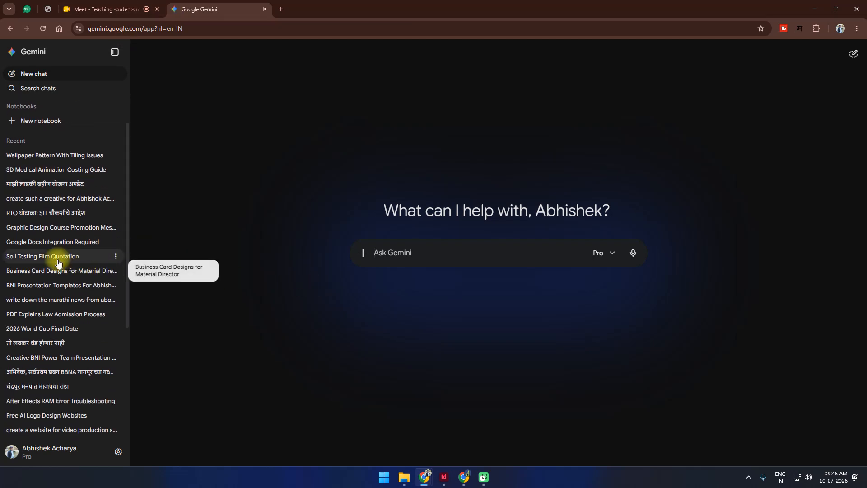
scroll(56, 263, down, 1)
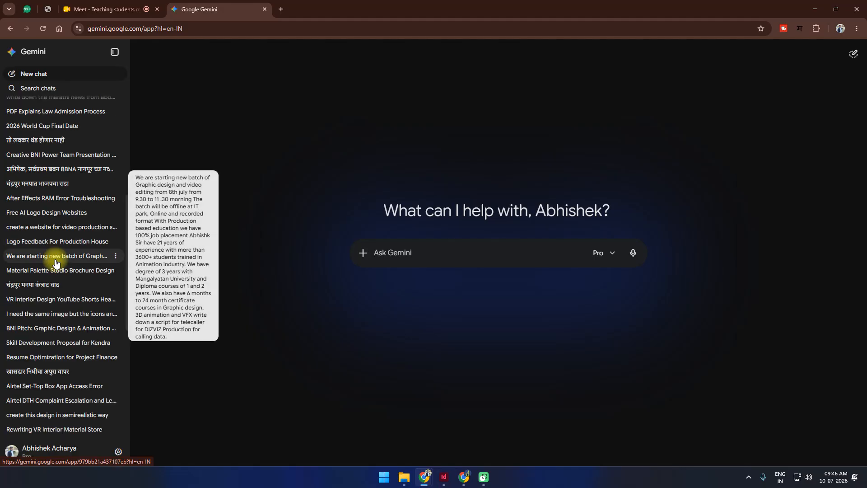
click(49, 349)
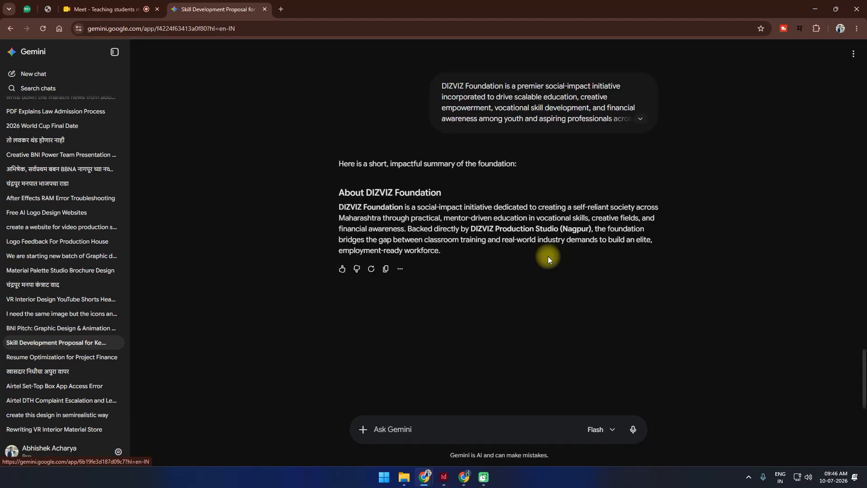
scroll(541, 256, down, 10)
scroll(541, 250, up, 10)
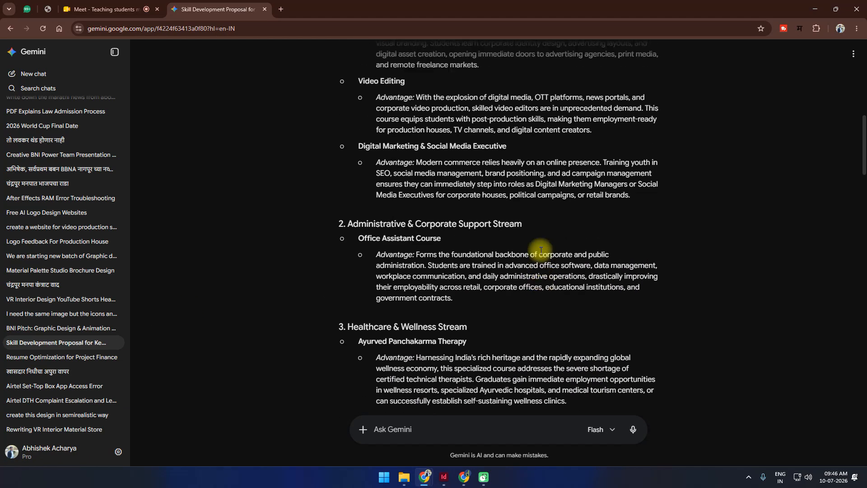
scroll(540, 250, up, 2)
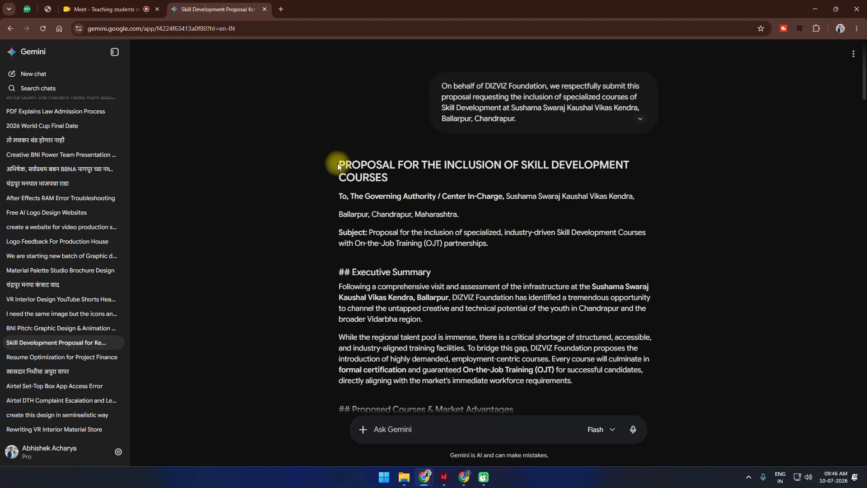
Copy the whole first proposal response, from the "PROPOSAL FOR THE INCLUSION OF SKILL DEVELOPMENT COURSES" heading through the website line.
drag(338, 164, 459, 334)
right_click(455, 228)
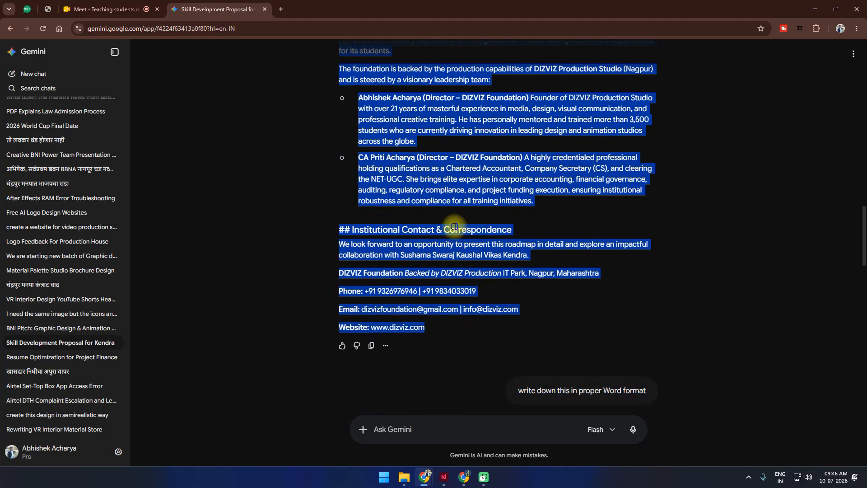
click(500, 240)
Switch back to InDesign and paste the copied proposal into the primary text frame on page 1.
click(443, 477)
click(279, 90)
right_click(279, 90)
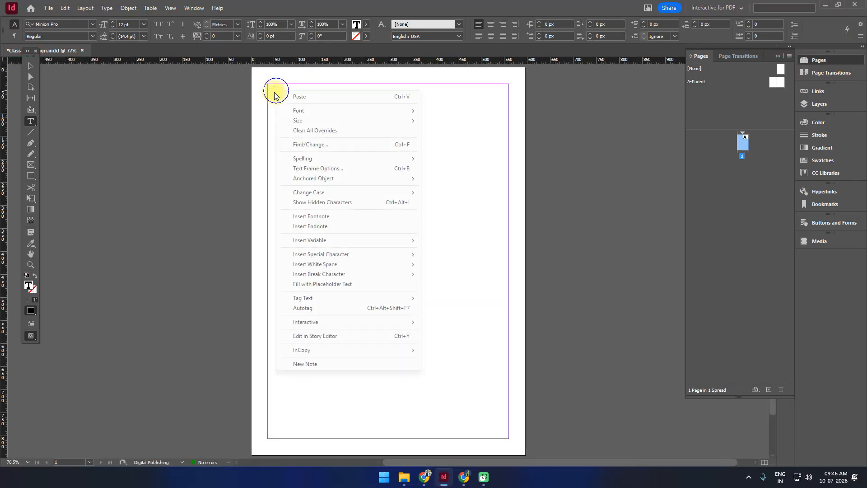
click(309, 97)
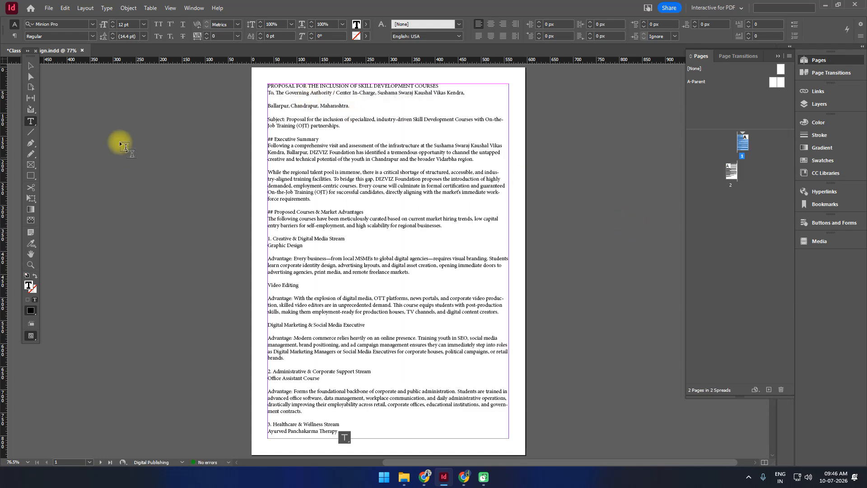
Activate the Selection tool and examine how the pasted proposal text flows between the document's pages.
click(30, 65)
scroll(490, 219, down, 3)
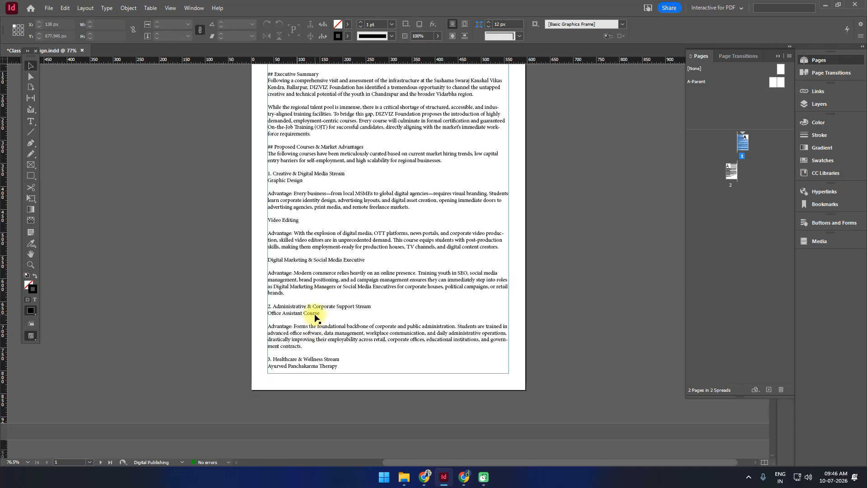
scroll(315, 317, up, 5)
scroll(334, 295, down, 20)
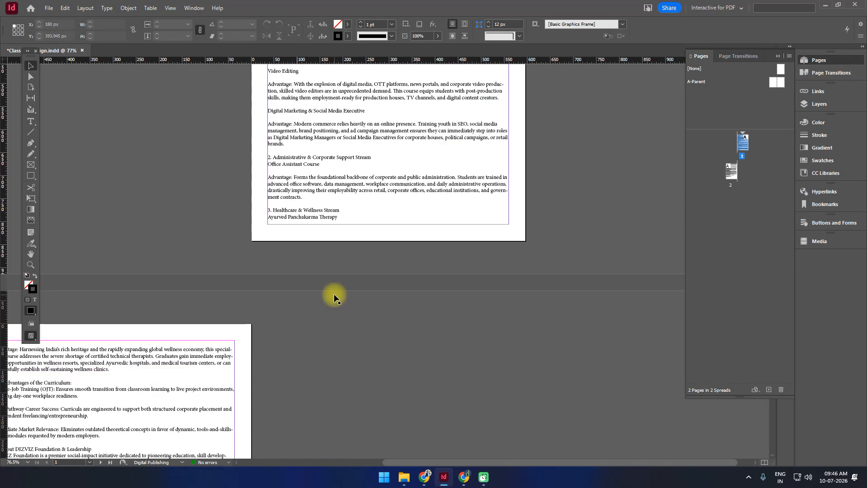
scroll(307, 305, left, 10)
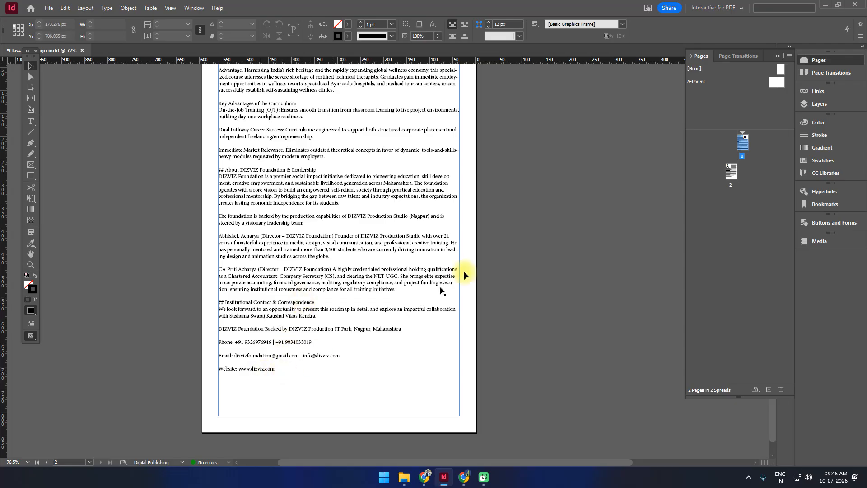
scroll(440, 290, up, 16)
scroll(444, 327, down, 4)
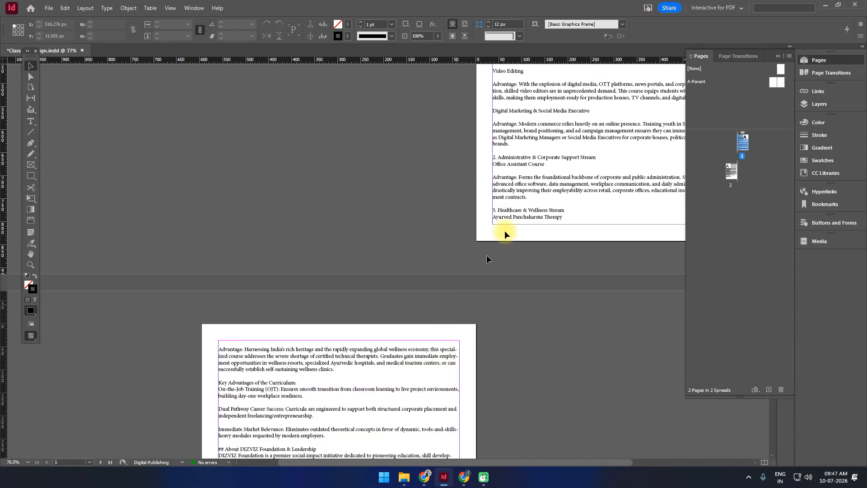
drag(573, 156, 372, 431)
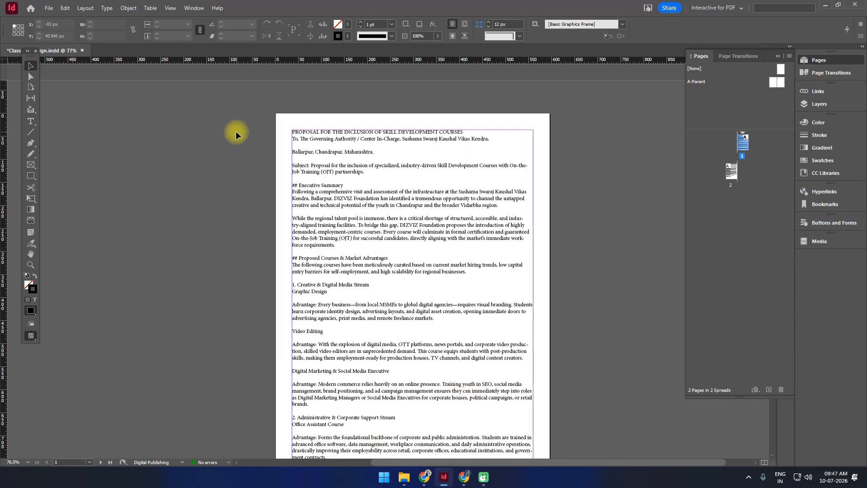
drag(236, 134, 458, 207)
drag(583, 179, 229, 179)
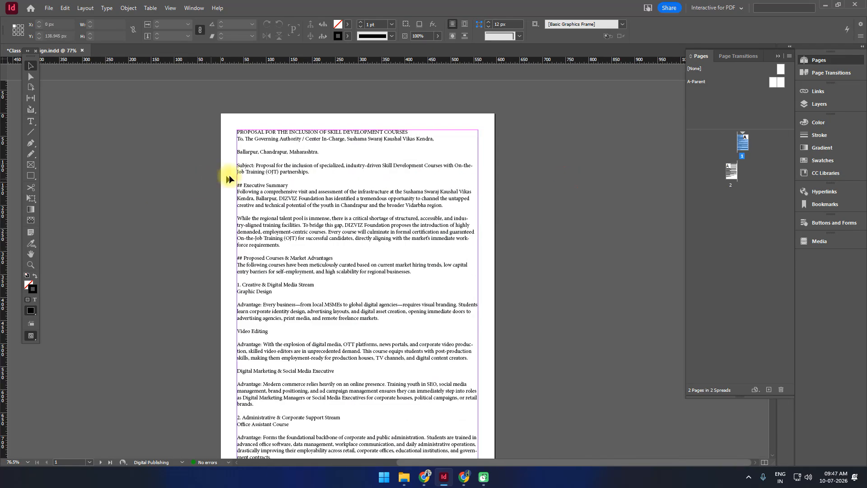
Delete the text frame on page 1 and accept the insertion of new pages for the overset text.
key(Delete)
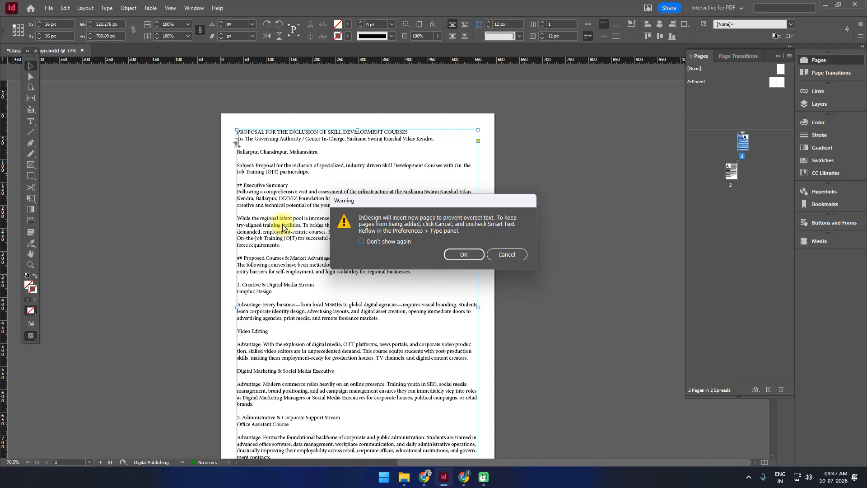
click(458, 257)
scroll(403, 260, down, 4)
scroll(245, 286, down, 4)
Select the text frame on page 2 and examine how the proposal text runs across the spread.
click(172, 323)
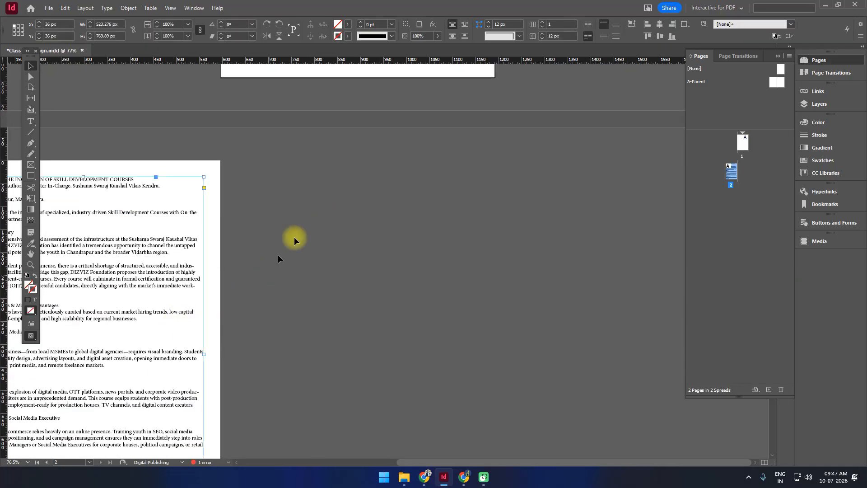
scroll(289, 217, up, 4)
scroll(293, 217, down, 5)
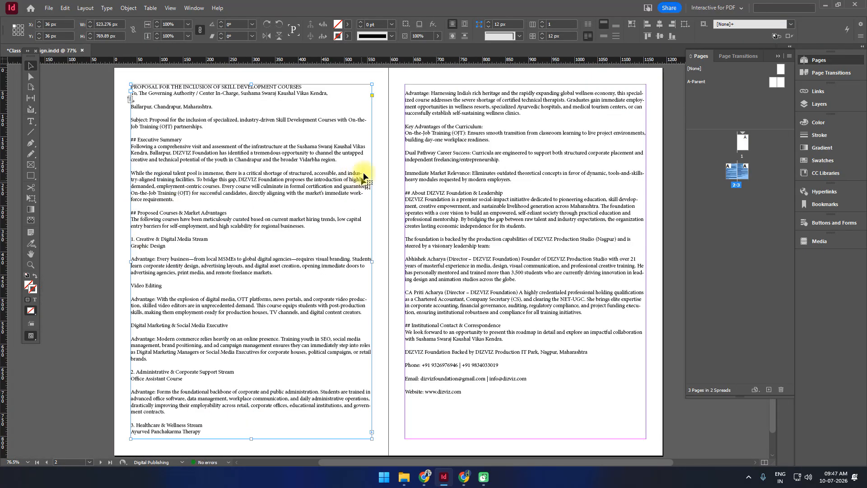
scroll(372, 171, up, 4)
scroll(377, 171, up, 4)
scroll(377, 168, down, 7)
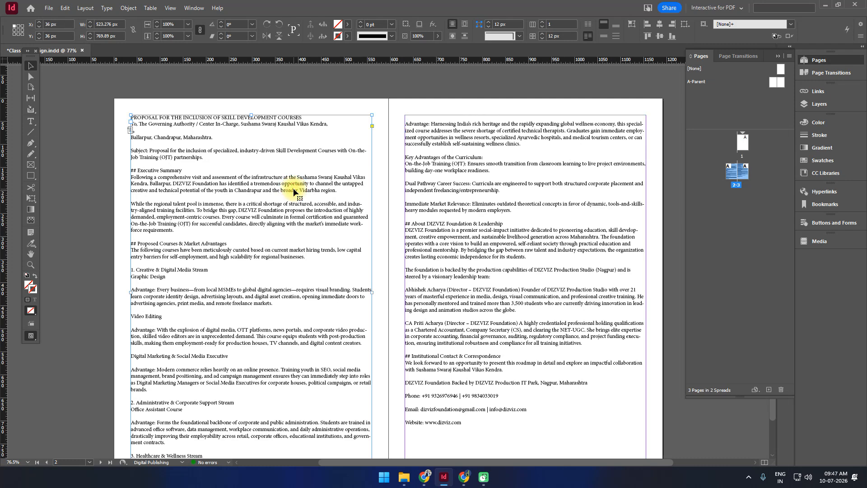
Delete the text frame on page 2 and accept the insertion of new pages for the overset text.
click(462, 252)
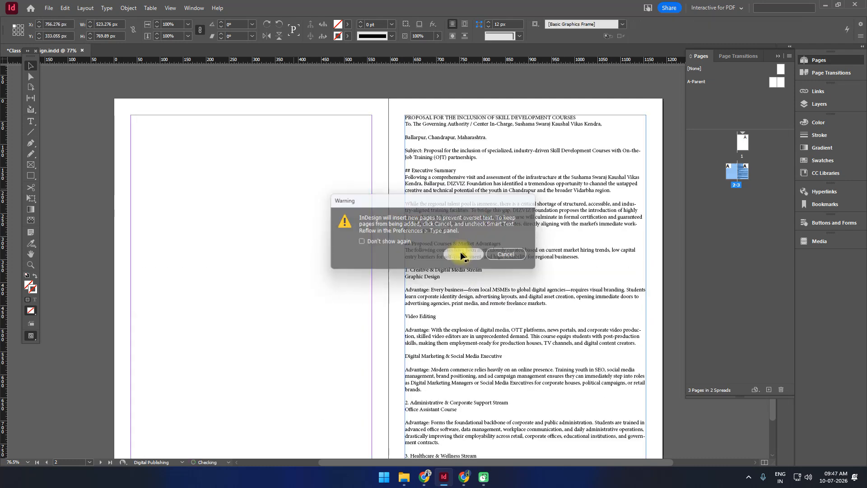
scroll(460, 256, down, 3)
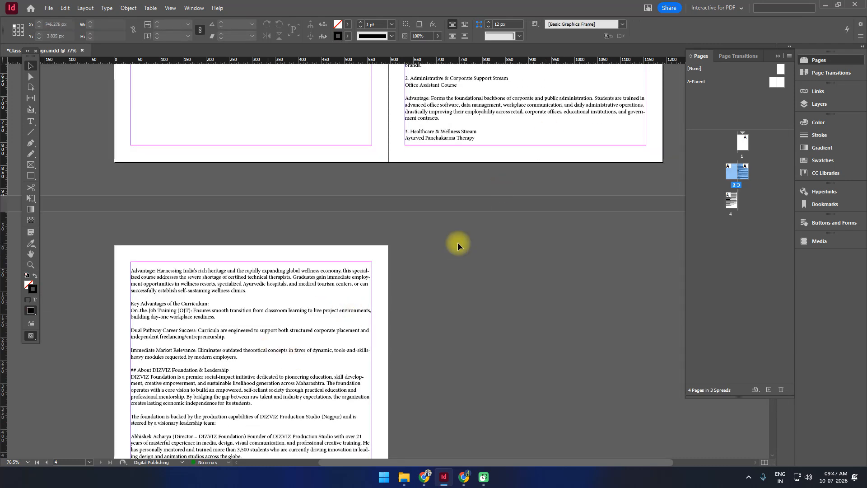
scroll(458, 244, up, 20)
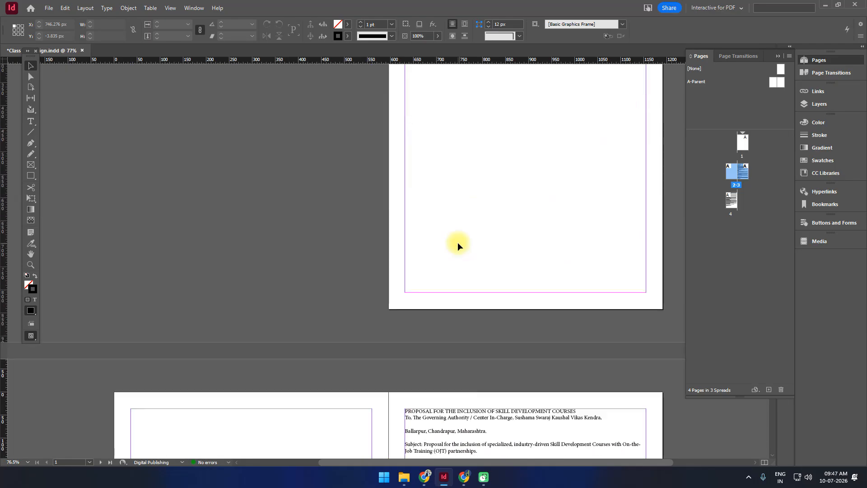
scroll(458, 245, down, 15)
Delete the text frame on page 3, accept the page insertion, and check where the proposal text reflows.
click(453, 206)
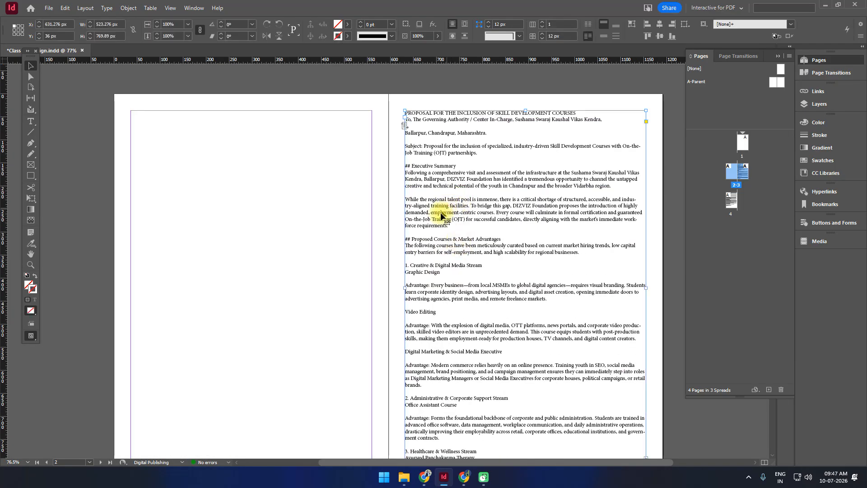
scroll(427, 271, down, 5)
scroll(277, 194, down, 6)
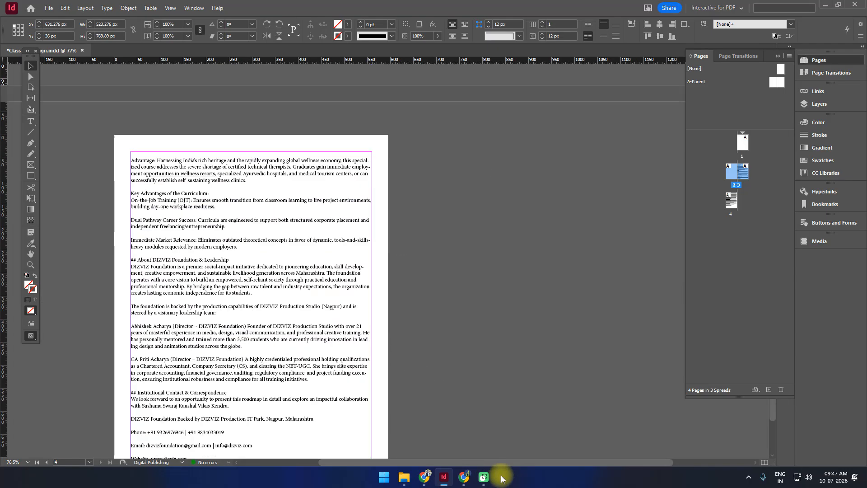
key(Delete)
click(464, 254)
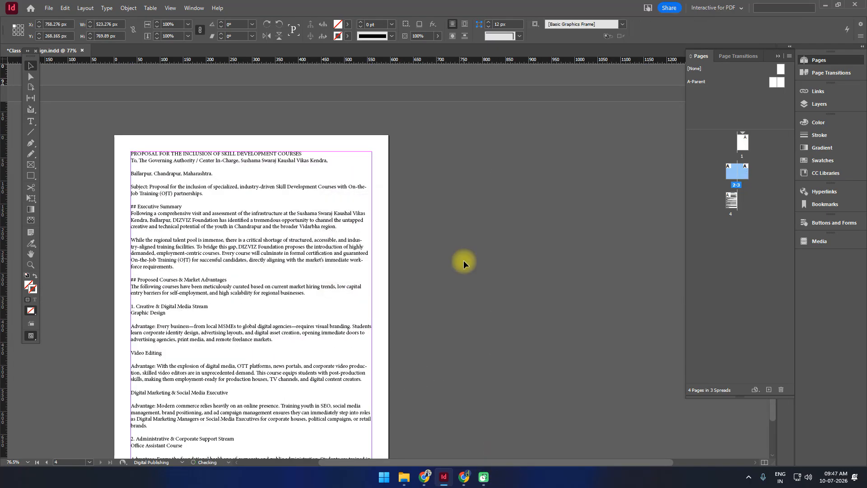
scroll(469, 280, down, 5)
scroll(469, 280, down, 4)
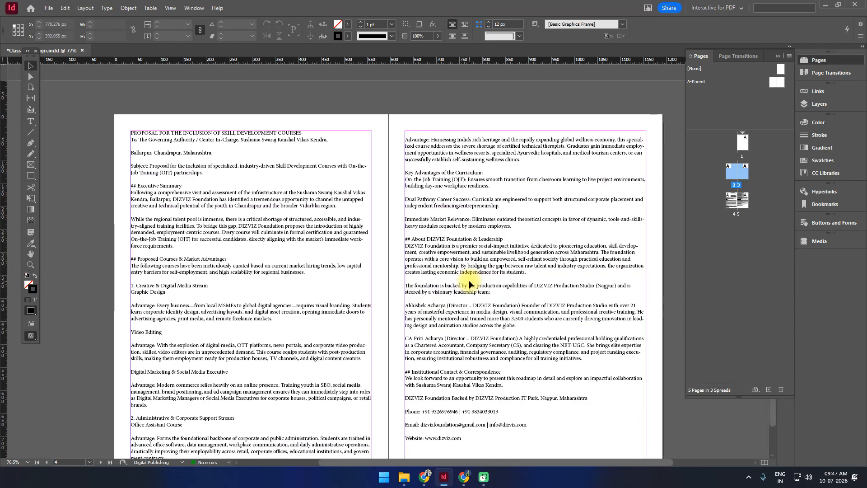
Undo the deletions of the text frames on pages 2 and 3.
key(ctrl+z)
key(ctrl+z)
key(ctrl+z)
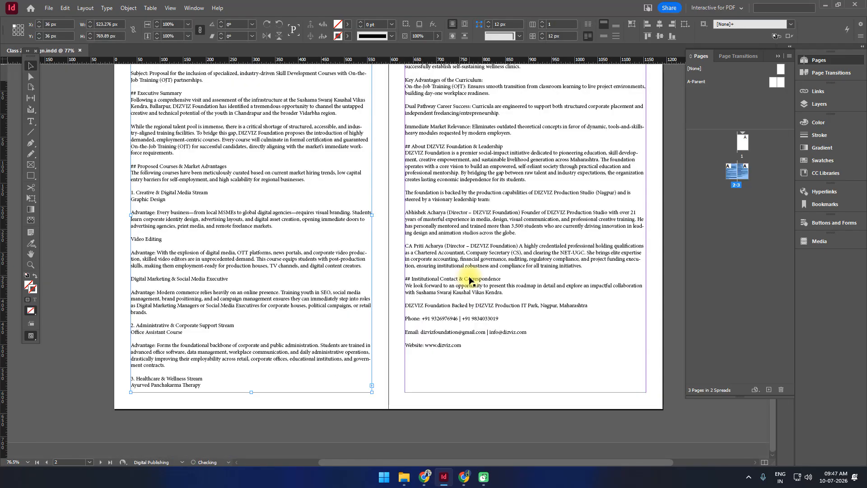
scroll(470, 280, down, 5)
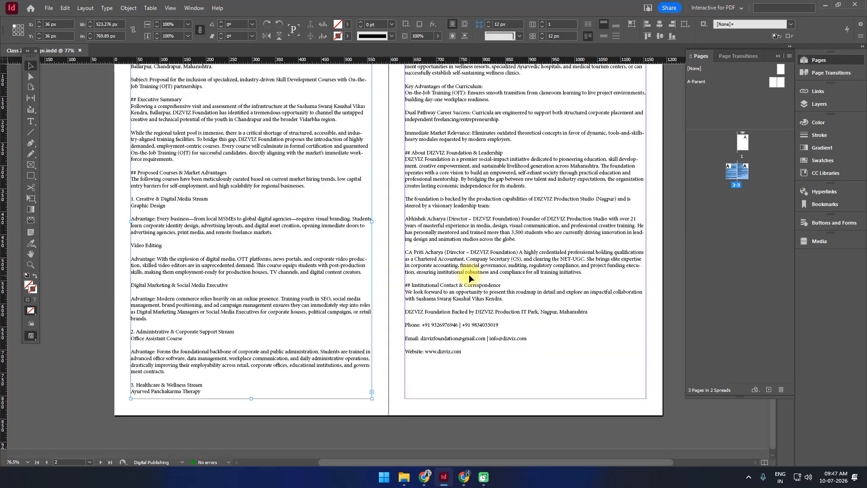
Select the entire proposal text in the threaded frames on pages 2 and 3 and delete it.
double_click(281, 175)
triple_click(281, 176)
key(ctrl+a)
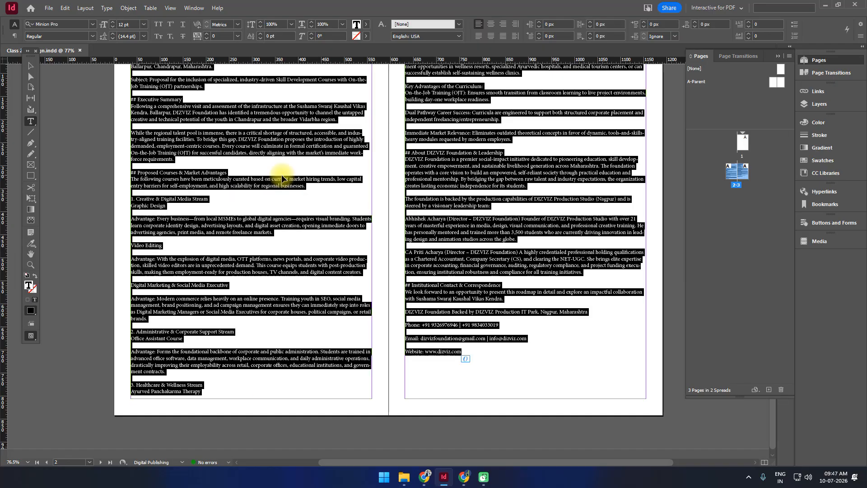
key(Delete)
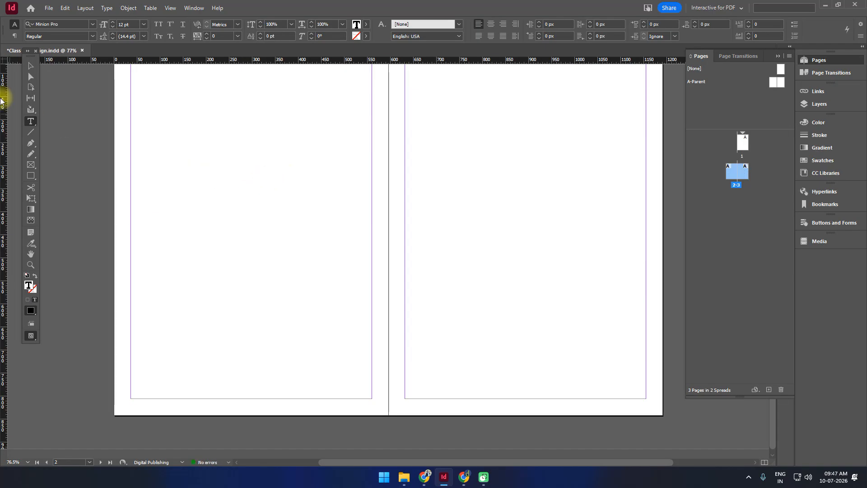
Activate the Selection tool and check the pages for empty text frames, selecting the one on page 2.
click(30, 65)
scroll(221, 203, up, 6)
click(163, 255)
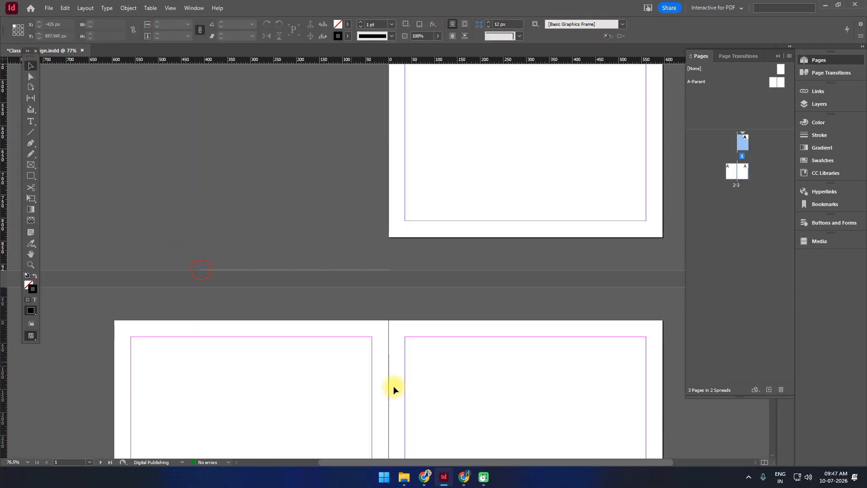
drag(451, 320, 518, 389)
drag(329, 302, 374, 368)
scroll(374, 362, down, 6)
scroll(373, 356, up, 8)
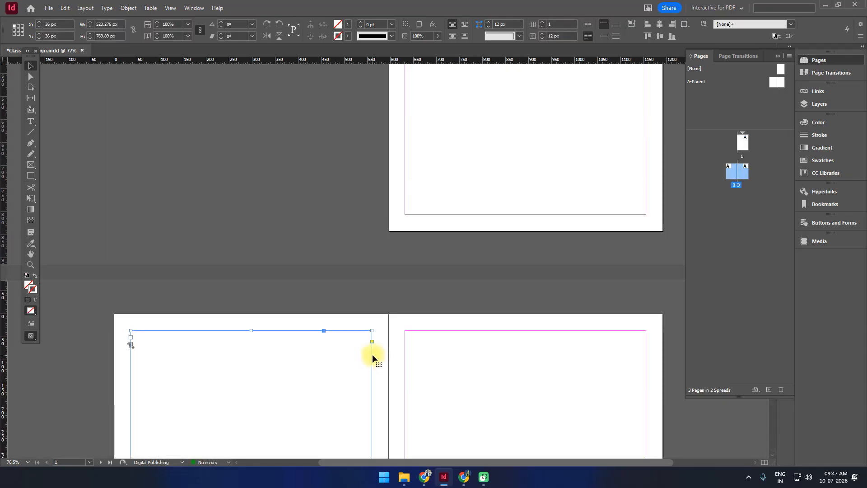
Move the empty text frame from page 2 onto page 1 and remove it, leaving the page blank.
click(444, 291)
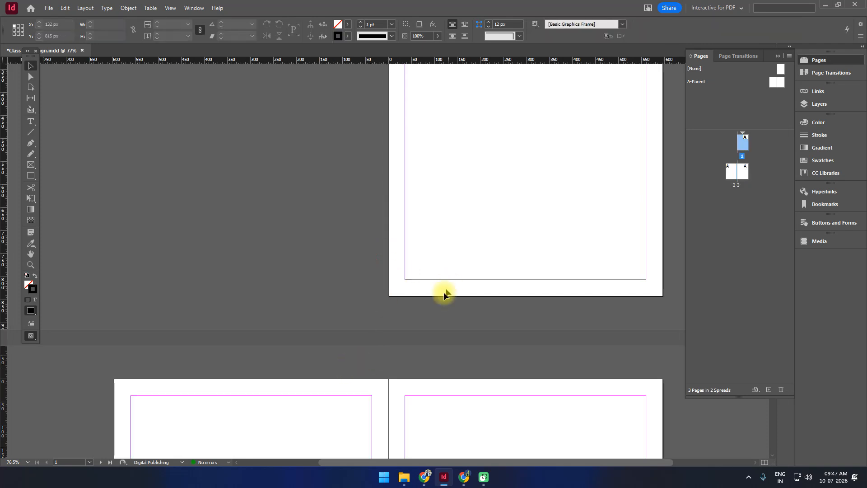
click(325, 395)
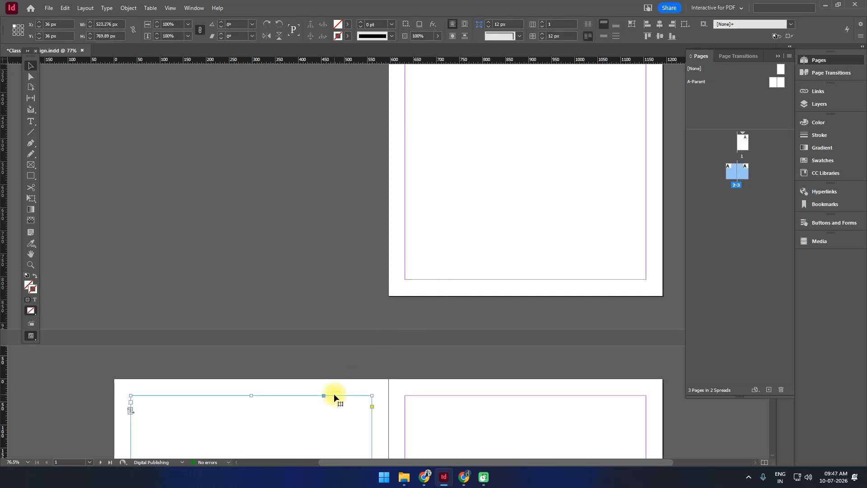
drag(334, 395, 555, 155)
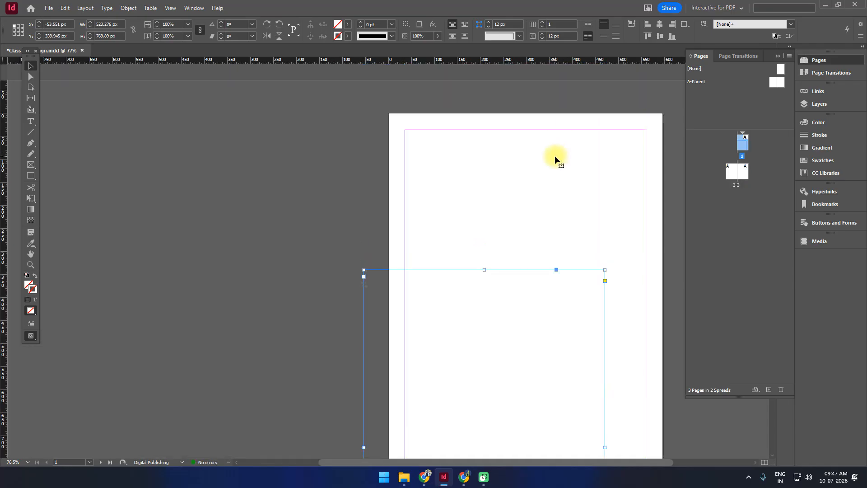
scroll(473, 241, down, 1)
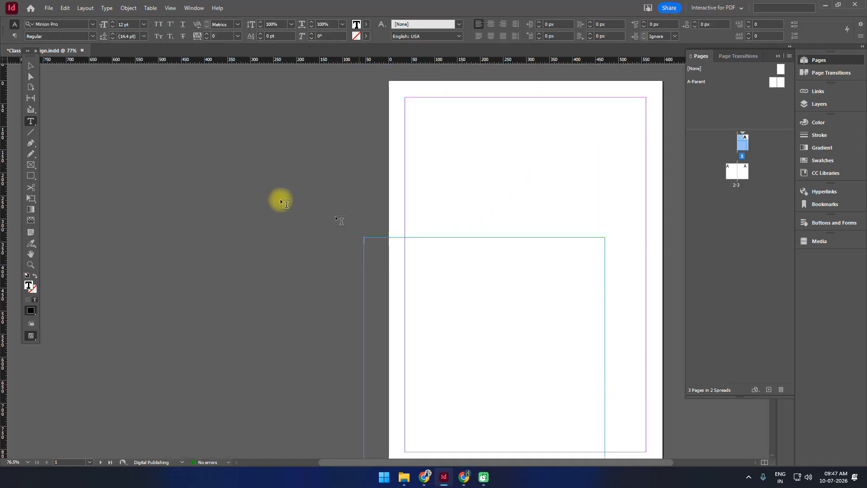
click(326, 186)
scroll(339, 267, down, 8)
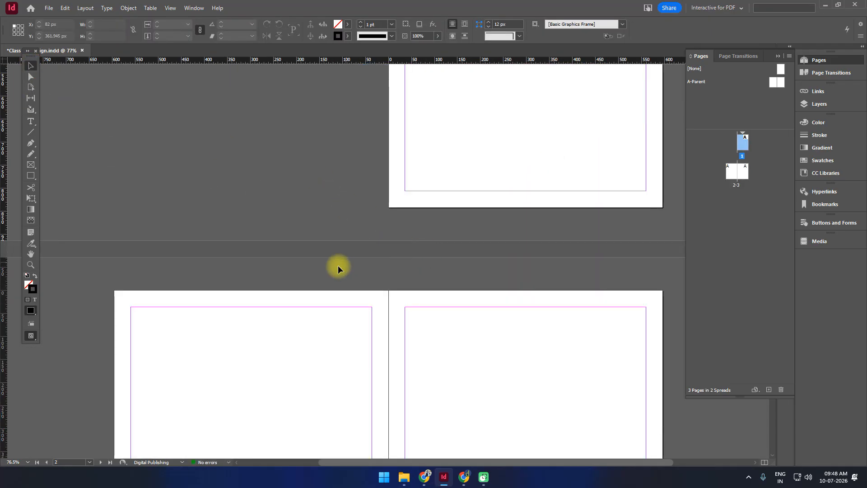
scroll(508, 352, up, 8)
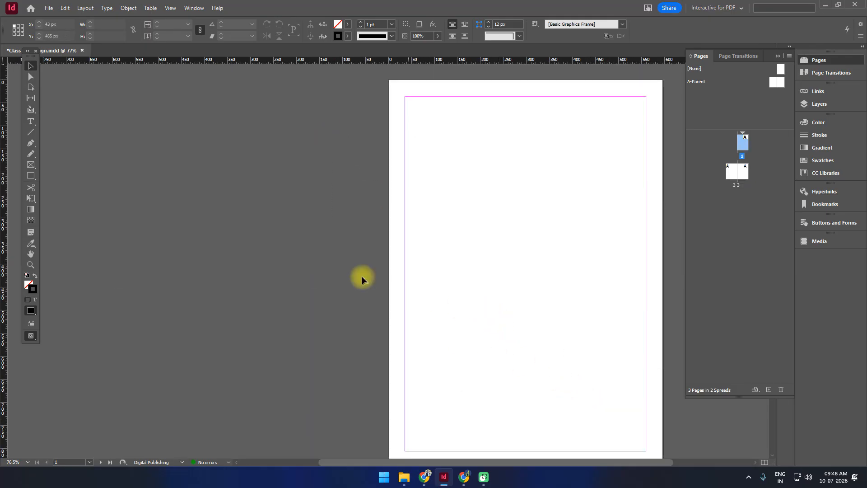
Draw a rectangle about 523 by 472 px on page 1 with the Rectangle tool, starting at the upper-left margin corner.
right_click(31, 179)
click(66, 186)
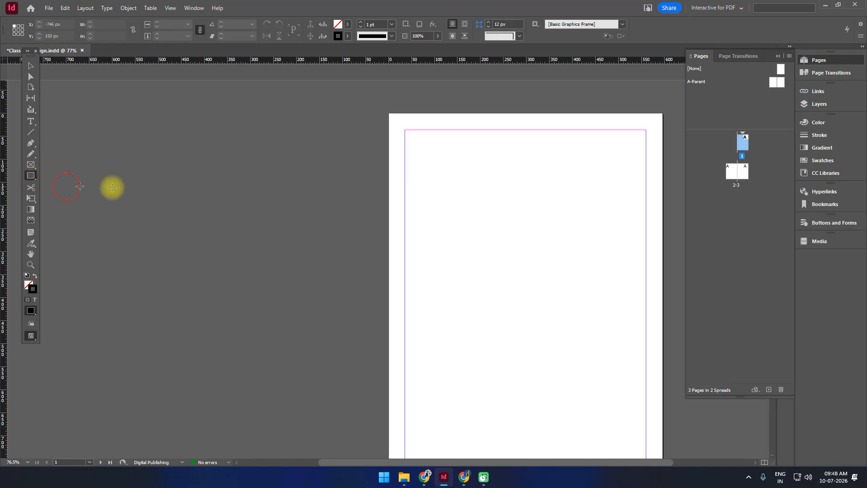
scroll(352, 208, down, 1)
scroll(418, 194, up, 1)
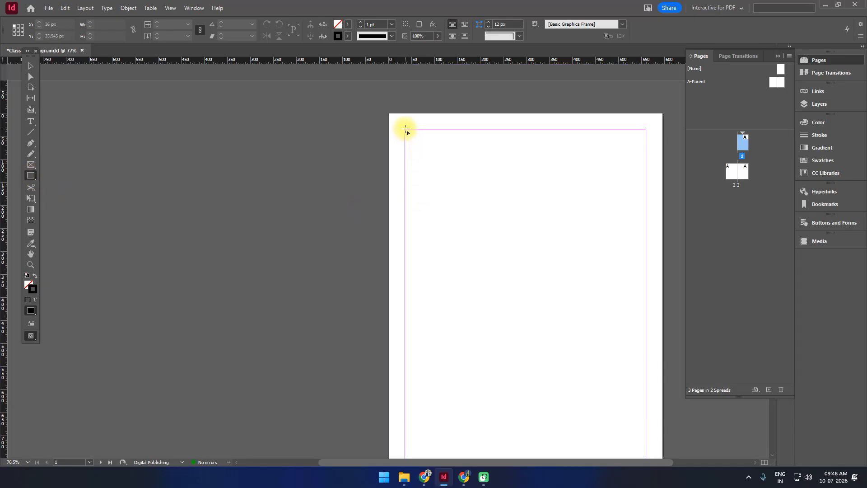
drag(405, 130, 647, 348)
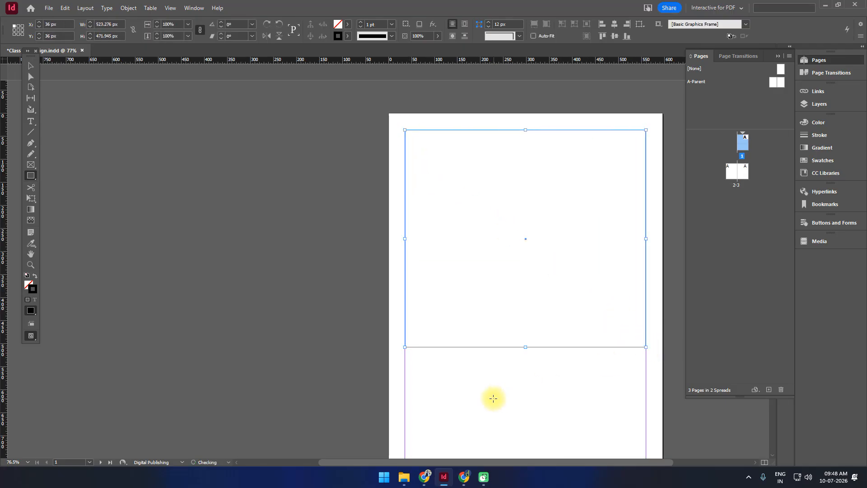
Turn the rectangle on page 1 into a text frame with the Type tool and paste the copied proposal into it.
click(28, 67)
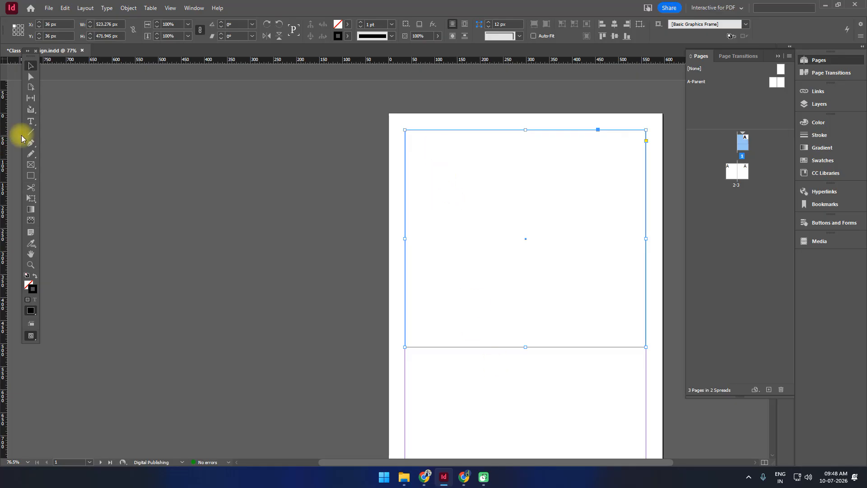
click(30, 121)
click(419, 141)
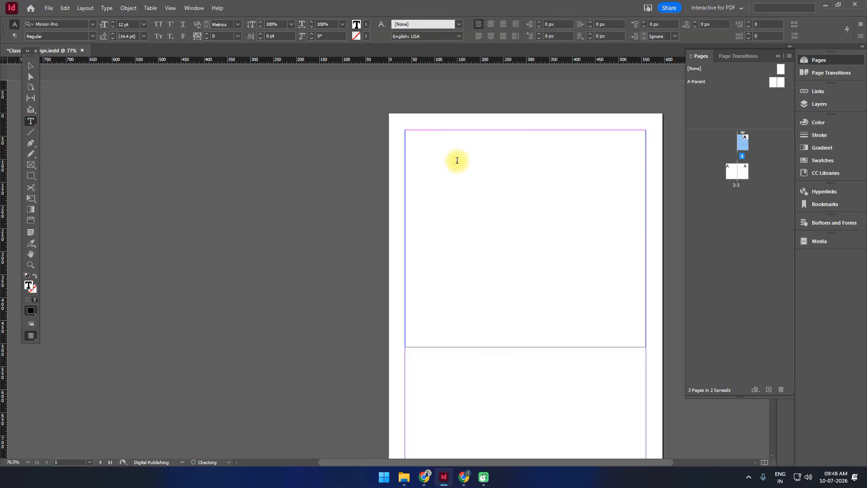
key(ctrl+v)
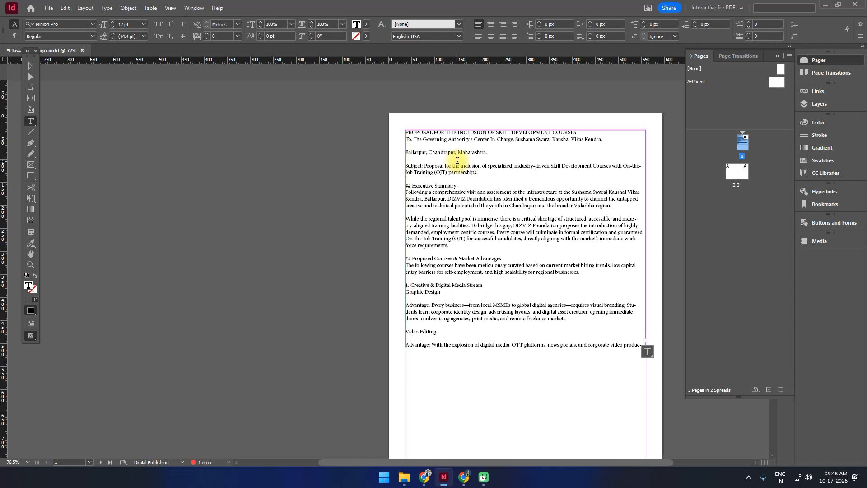
Activate the Selection tool and examine whether the pasted proposal continues from the page 1 frame onto pages 2 and 3.
click(30, 65)
scroll(176, 256, down, 10)
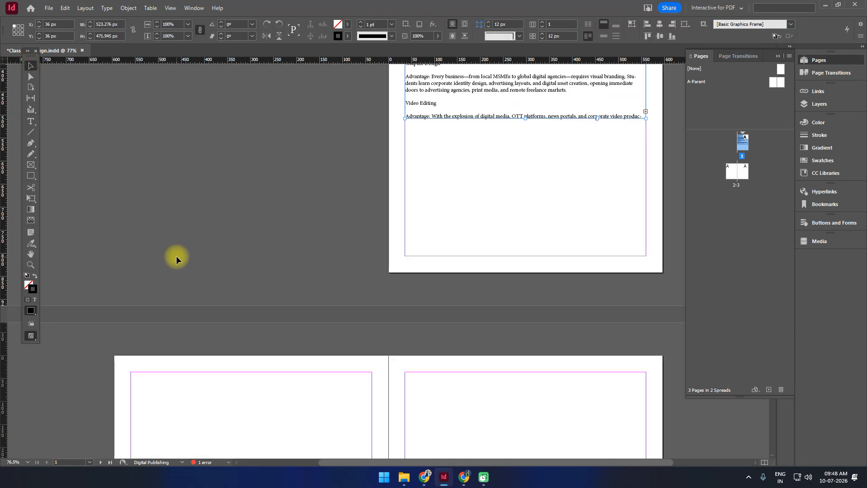
scroll(176, 256, up, 8)
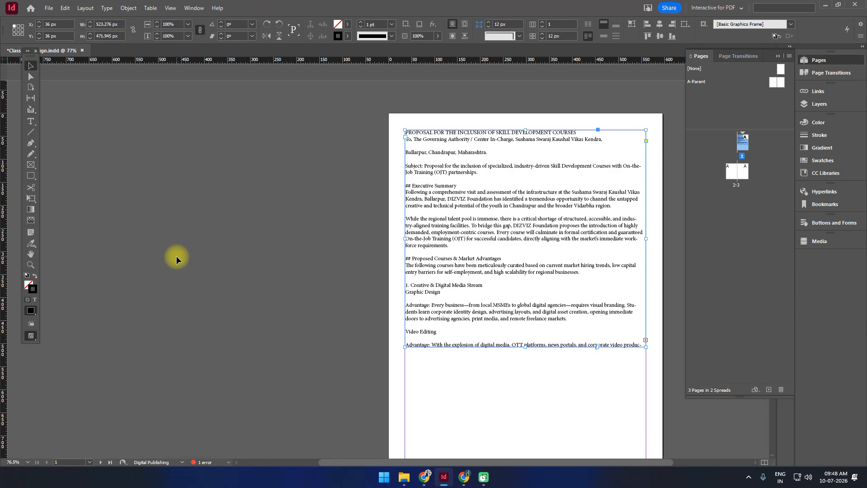
scroll(176, 256, down, 7)
scroll(461, 332, down, 1)
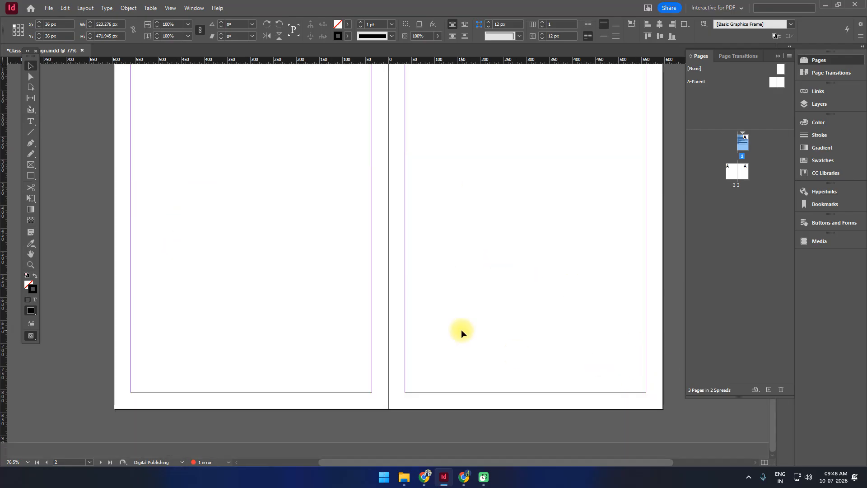
scroll(461, 304, up, 10)
click(282, 242)
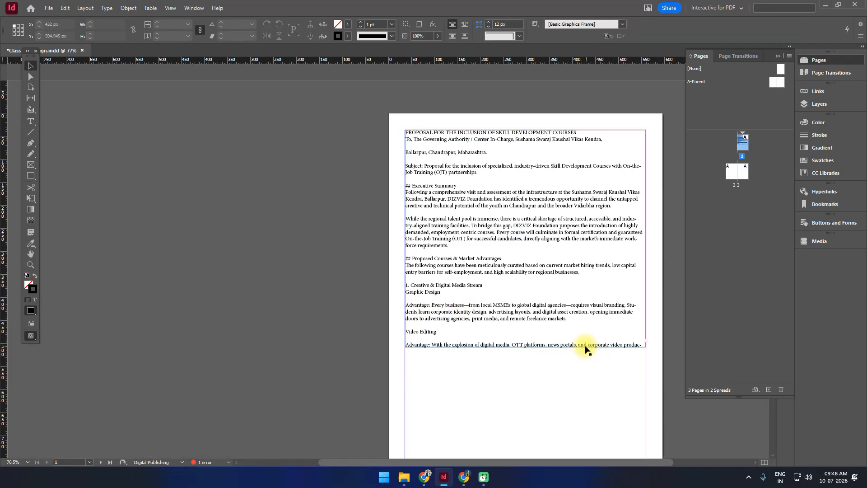
Load the overset text from the page 1 frame and autoflow it from the upper-left margin corner of page 2.
click(632, 346)
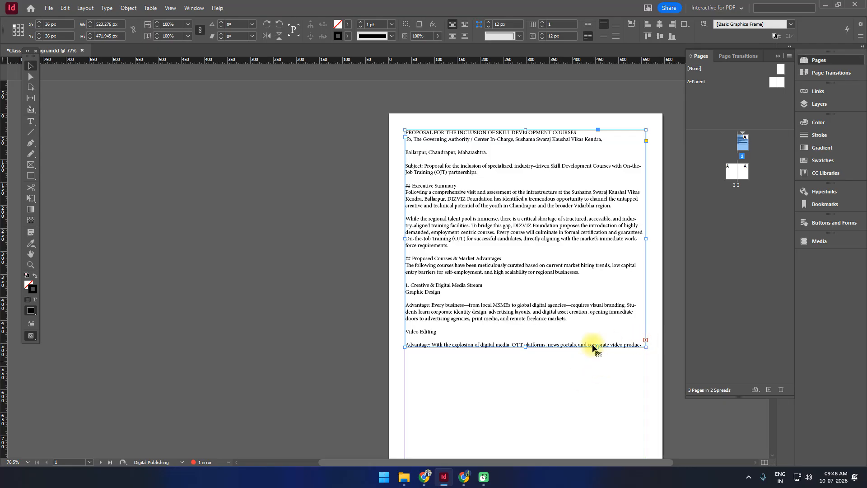
click(647, 340)
scroll(568, 350, down, 10)
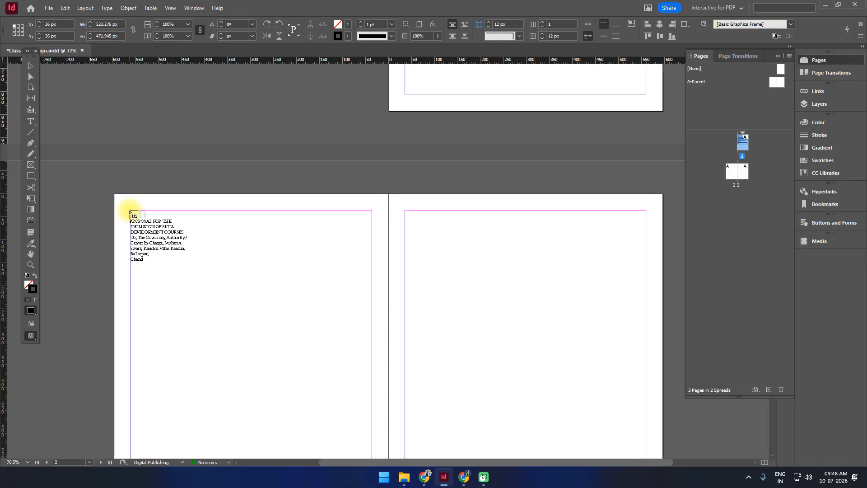
shift+click(134, 212)
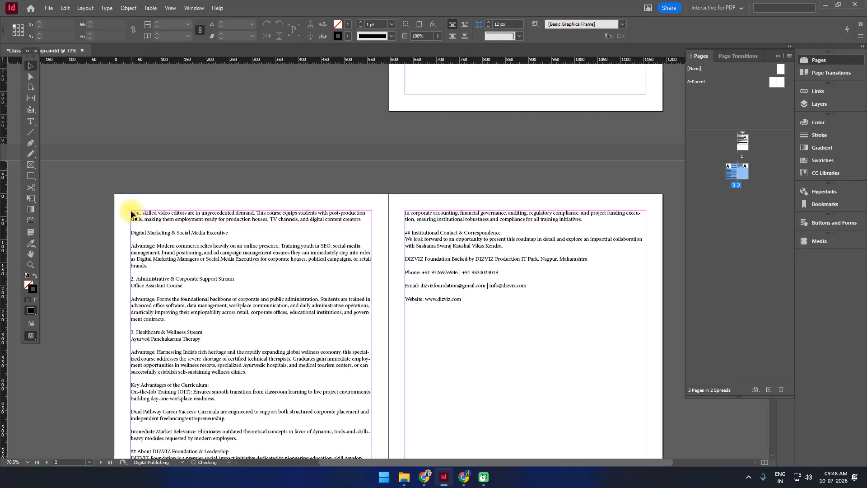
scroll(234, 334, down, 5)
scroll(316, 290, up, 6)
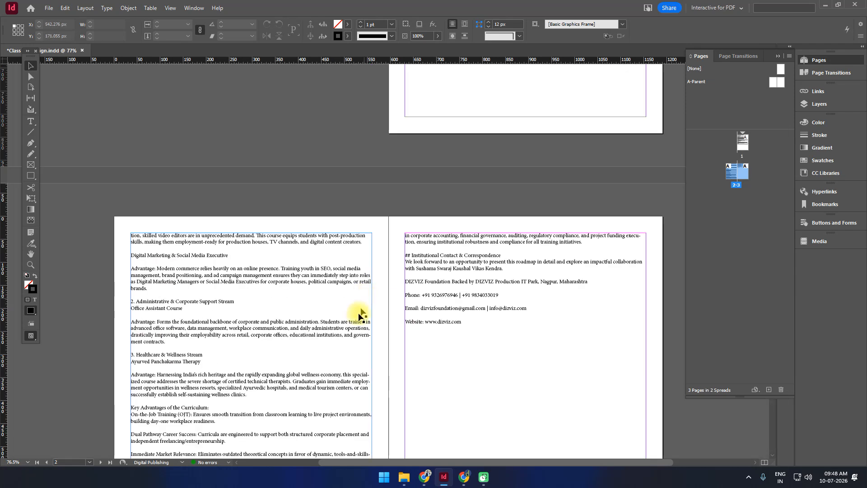
Shorten the page 2 text frame from its lower edge to a height of about 349 px.
scroll(549, 293, down, 4)
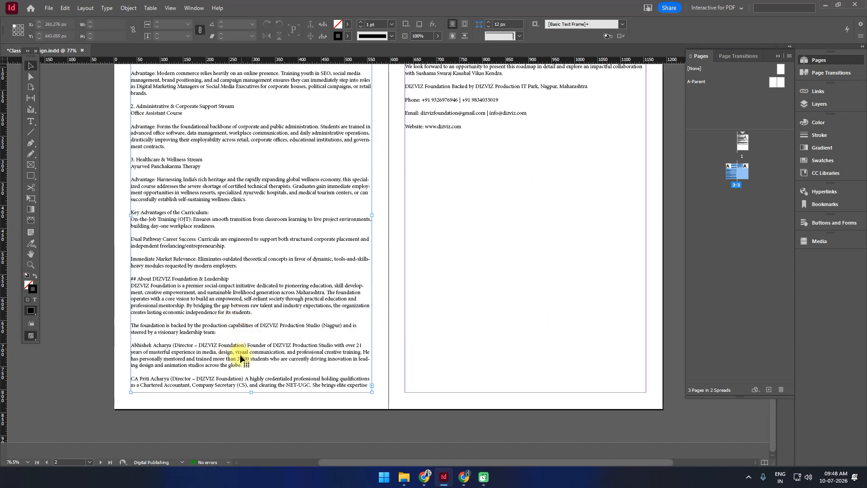
click(250, 396)
drag(253, 393, 277, 198)
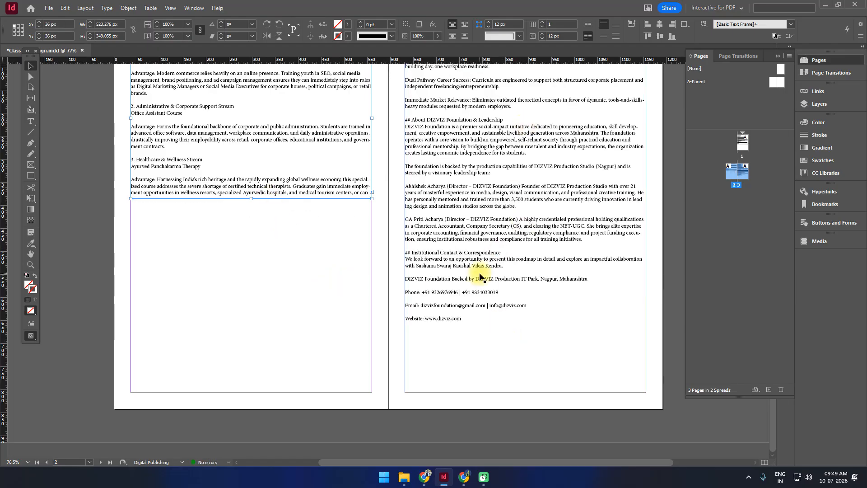
Shorten the page 3 text frame to a height of about 349 px and flow its overset text onto a newly added page 4.
click(505, 373)
drag(525, 392, 533, 200)
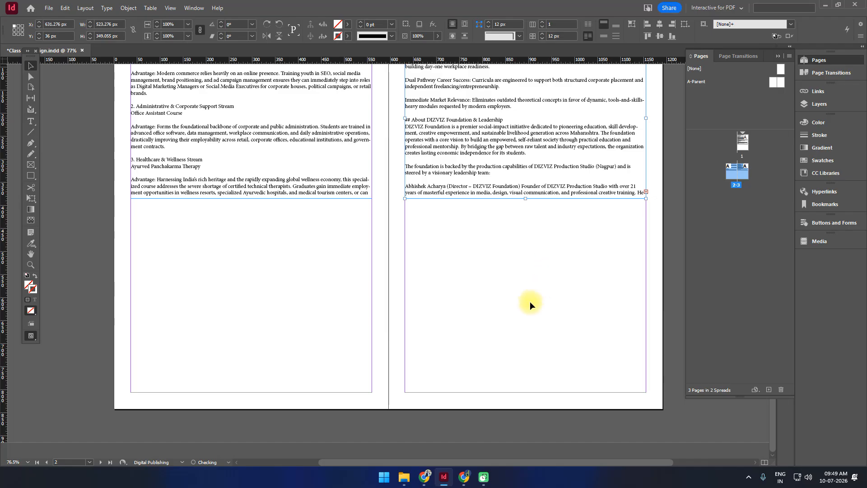
click(647, 192)
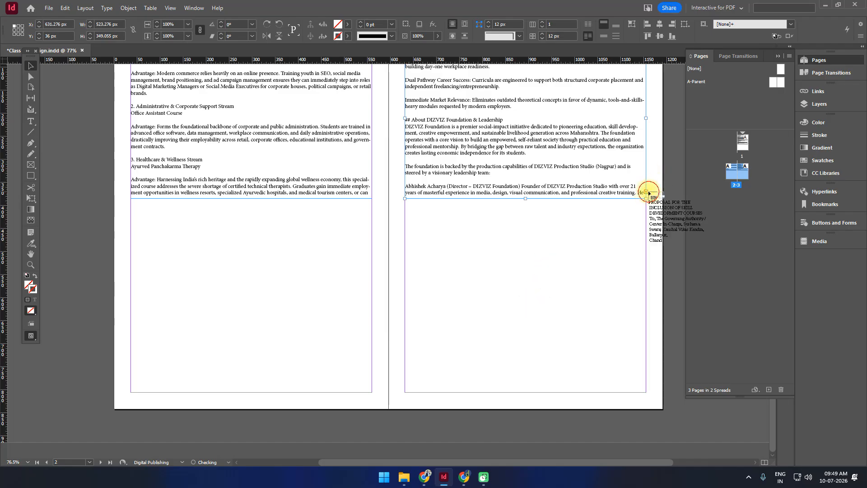
click(768, 390)
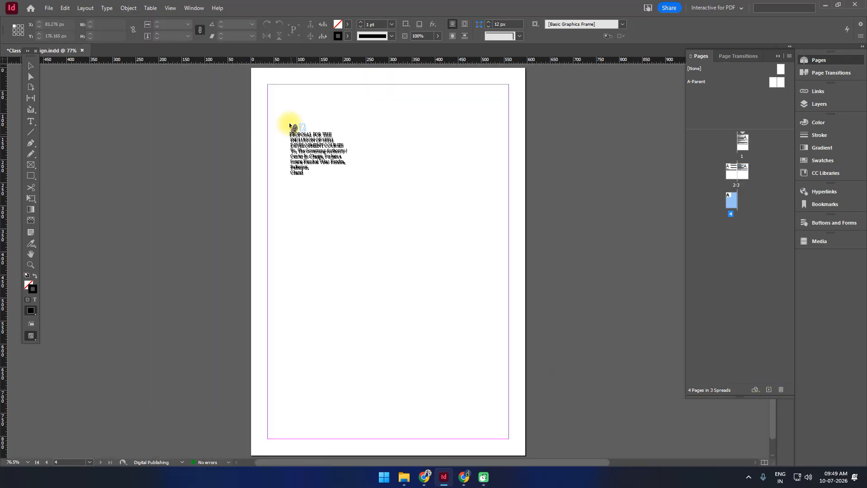
click(269, 86)
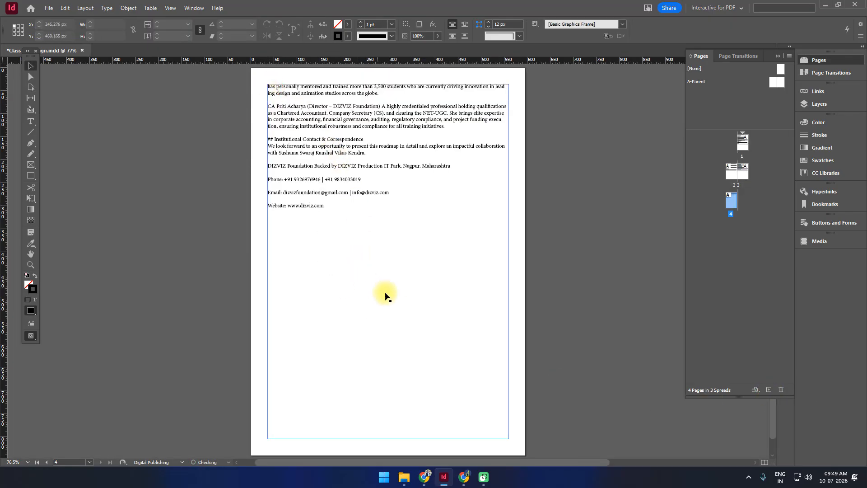
Review the text flow back at page 1 and switch to the Gemini browser window holding the source proposal.
scroll(515, 307, up, 20)
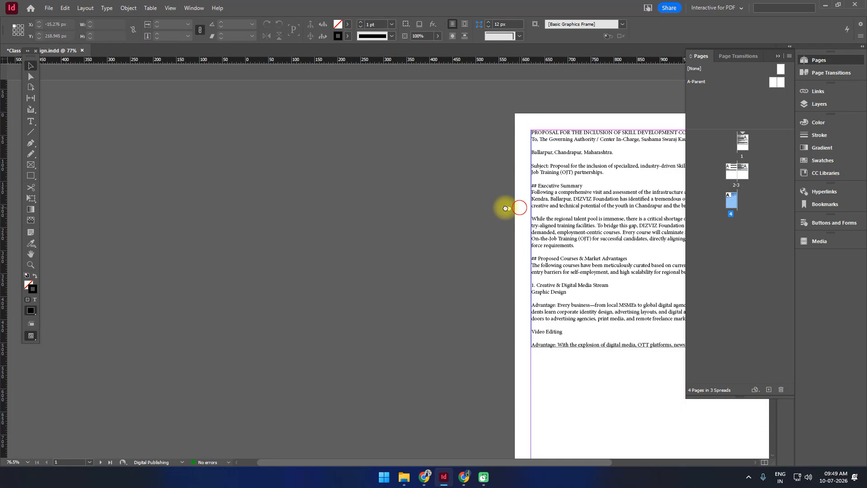
scroll(499, 207, right, 5)
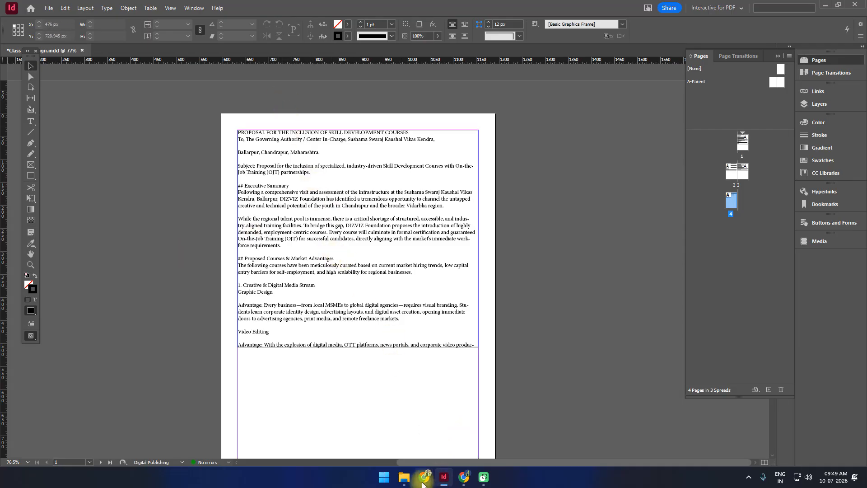
mouse_move(424, 475)
click(397, 445)
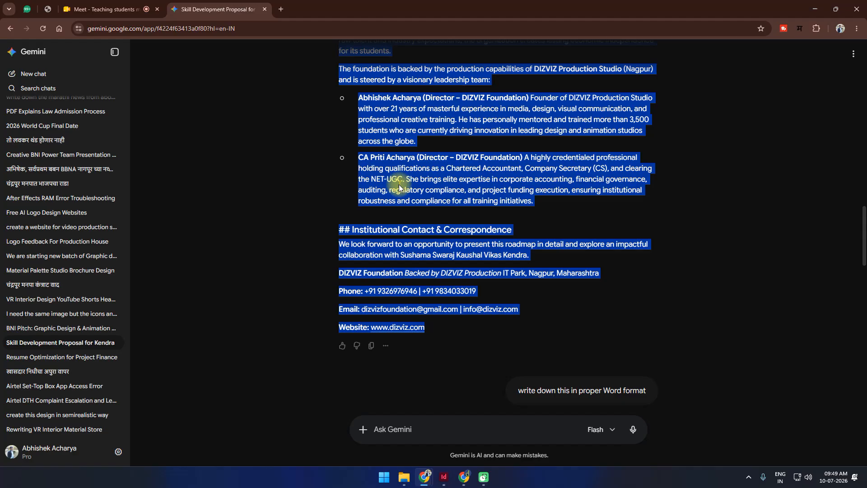
Open Word, create a blank document and paste the copied proposal into it.
click(383, 480)
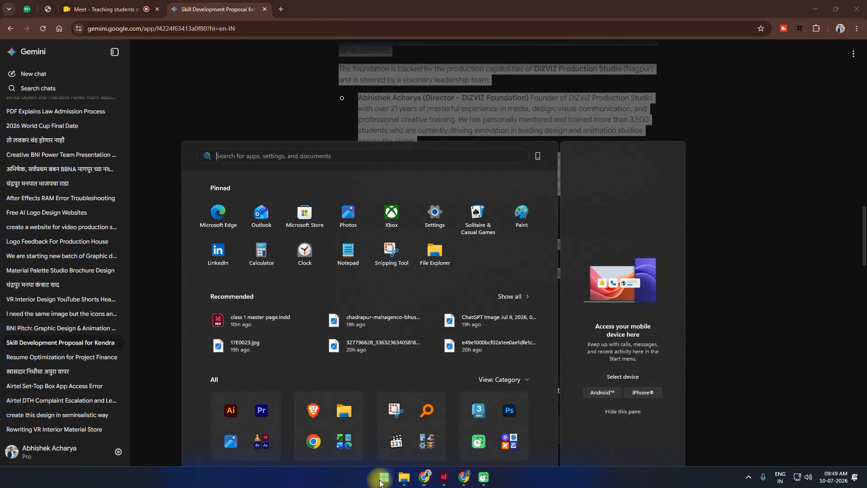
text(word)
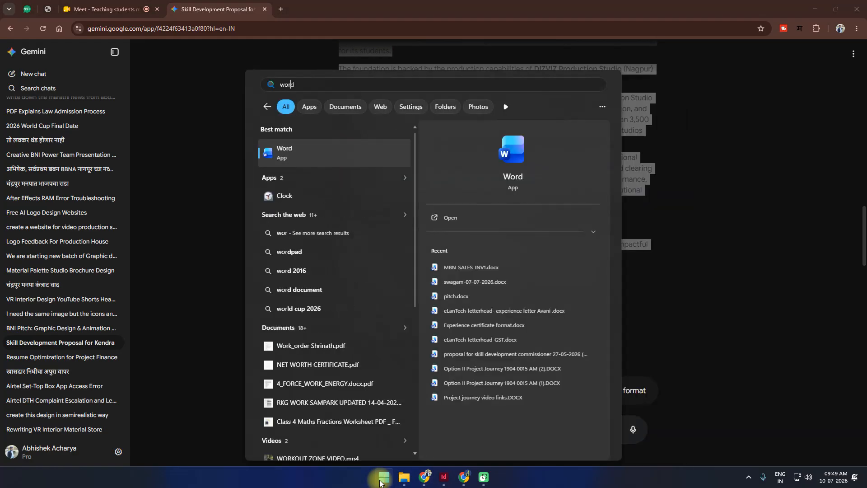
click(306, 156)
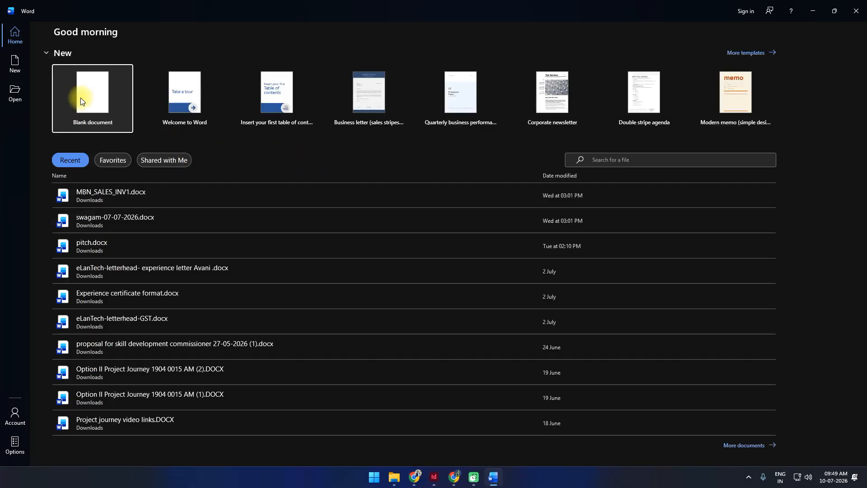
click(81, 96)
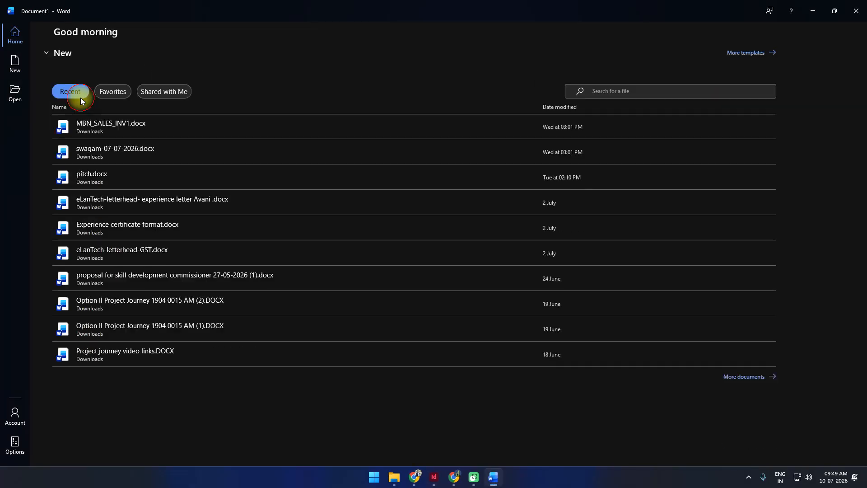
key(ctrl+v)
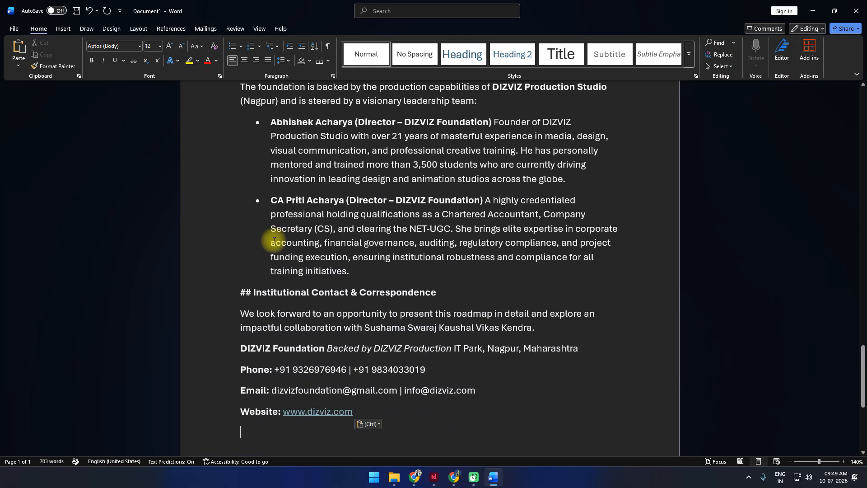
Set the pasted proposal to keep its source formatting and review it up to the title.
click(379, 427)
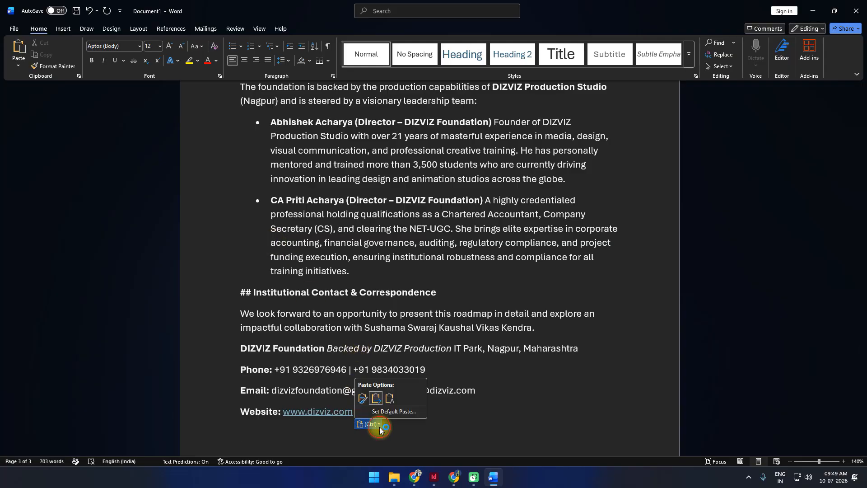
click(361, 401)
scroll(374, 356, up, 4)
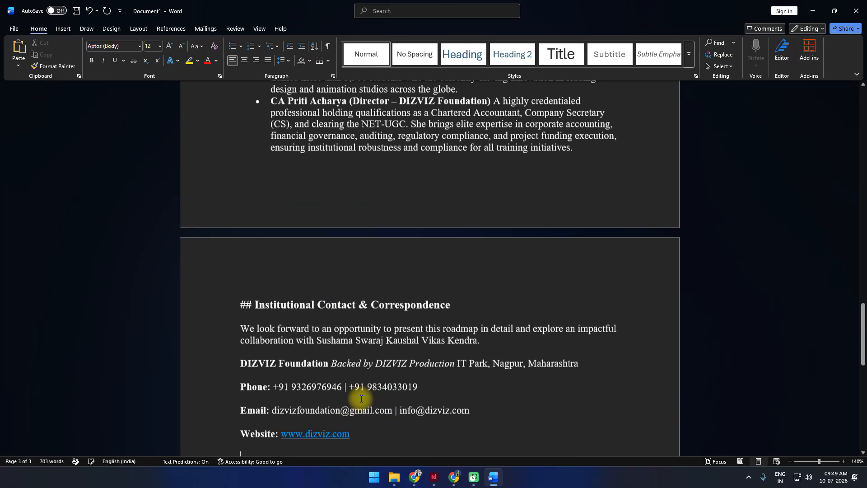
scroll(374, 355, up, 20)
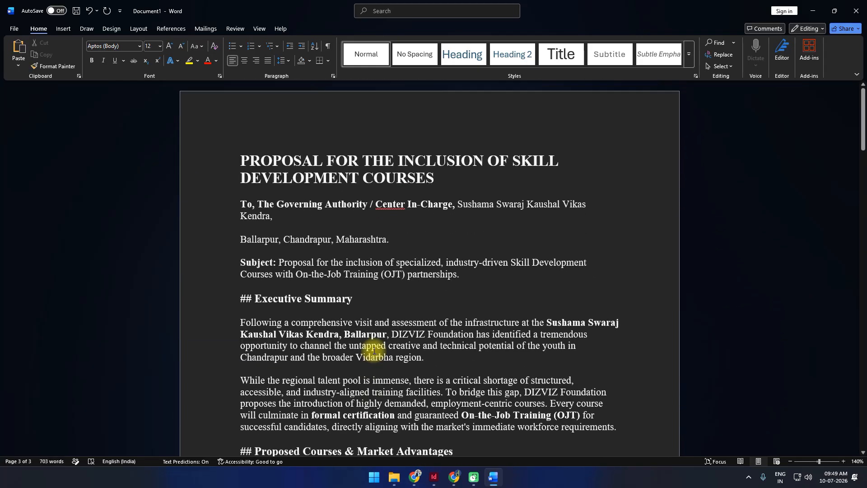
Save the document in Downloads as a Rich Text Format file named proposal.
click(16, 29)
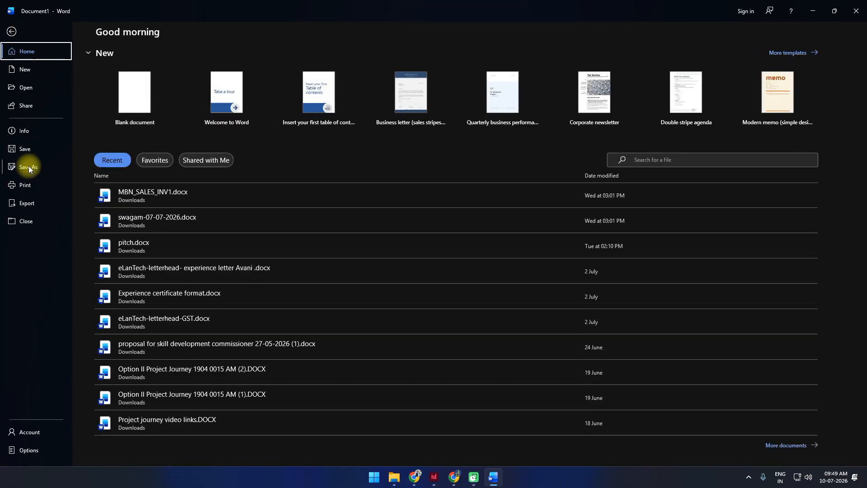
click(29, 167)
click(265, 98)
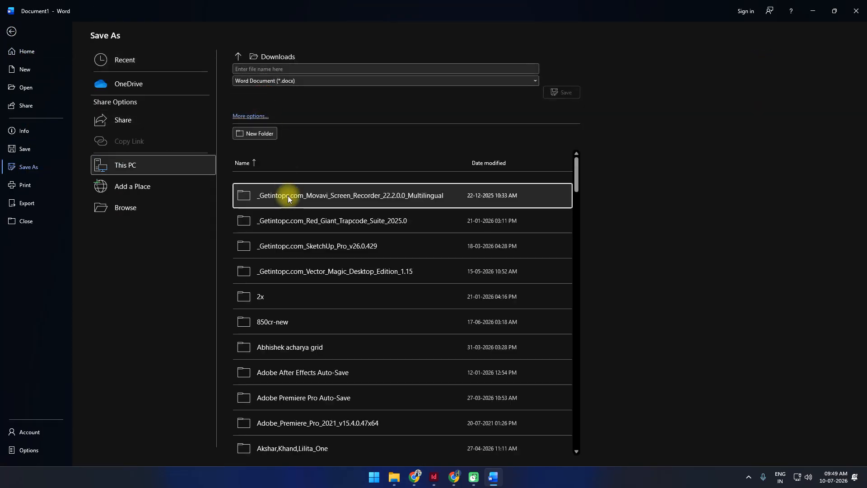
click(286, 81)
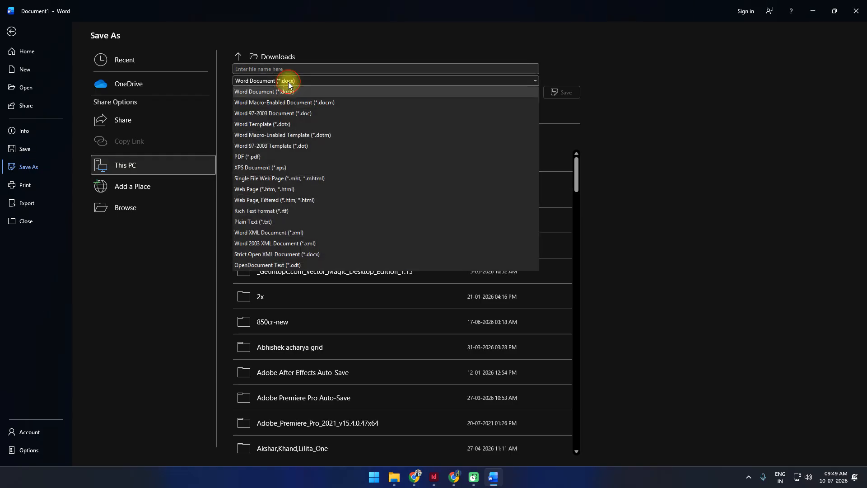
click(289, 212)
click(271, 69)
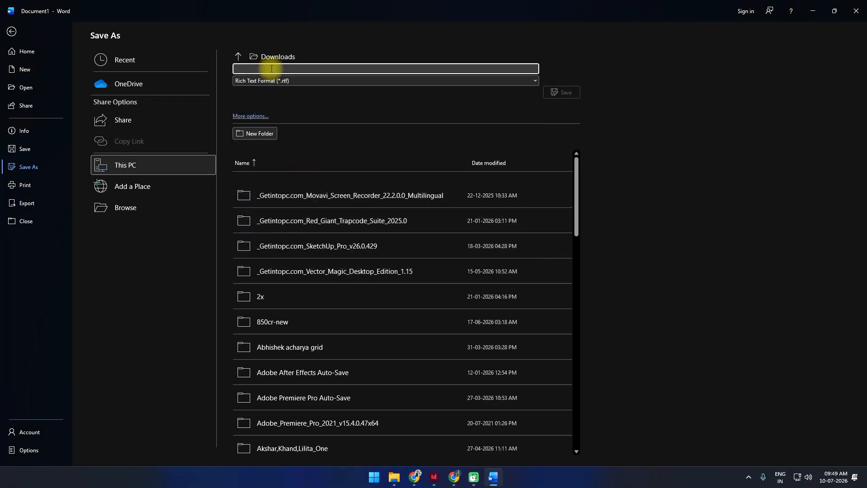
text(proposal)
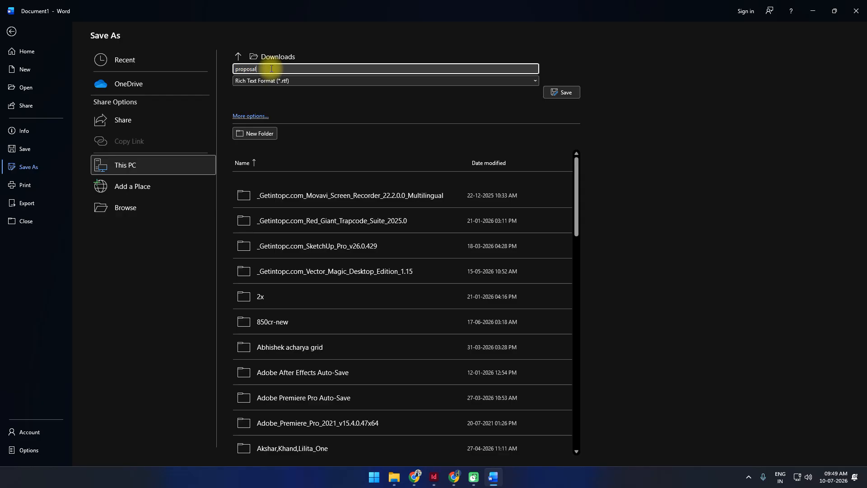
key(Return)
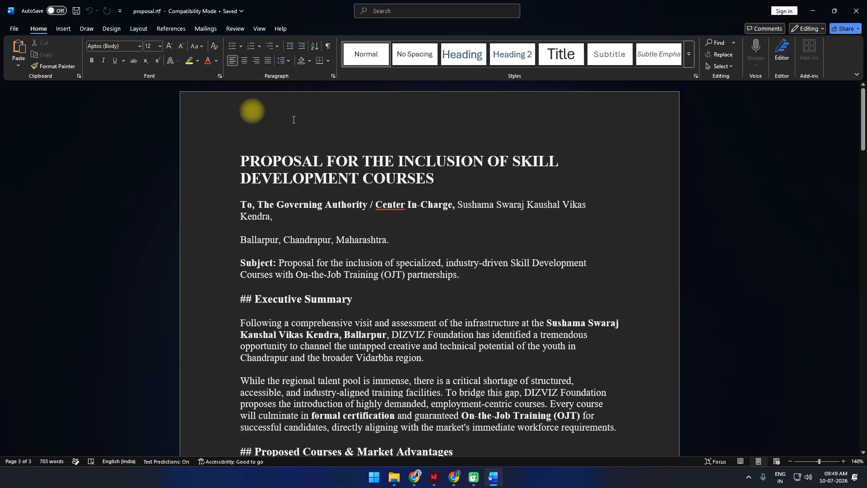
Begin saving another copy of the proposal in Rich Text Format and open the full file browser for choosing its location.
click(13, 30)
click(35, 168)
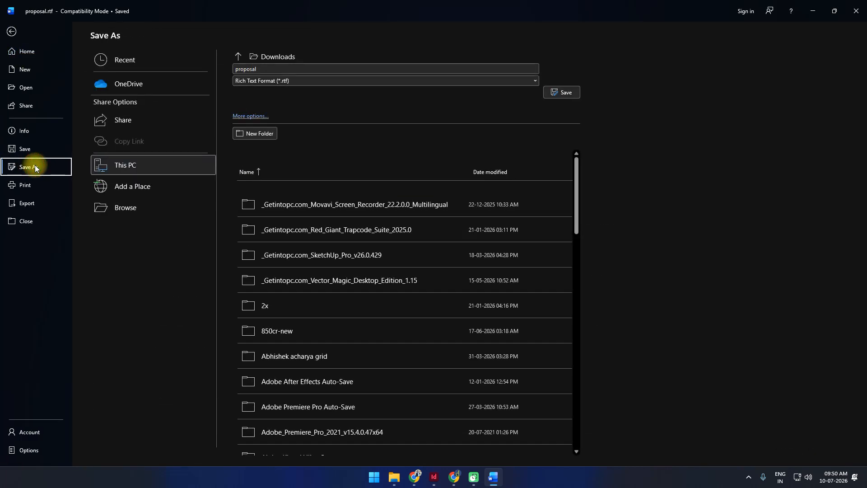
click(283, 81)
click(283, 82)
click(263, 133)
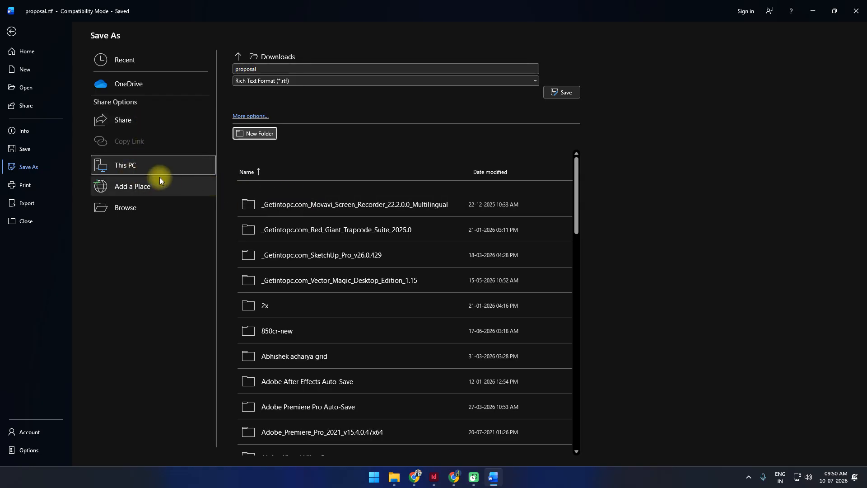
click(126, 207)
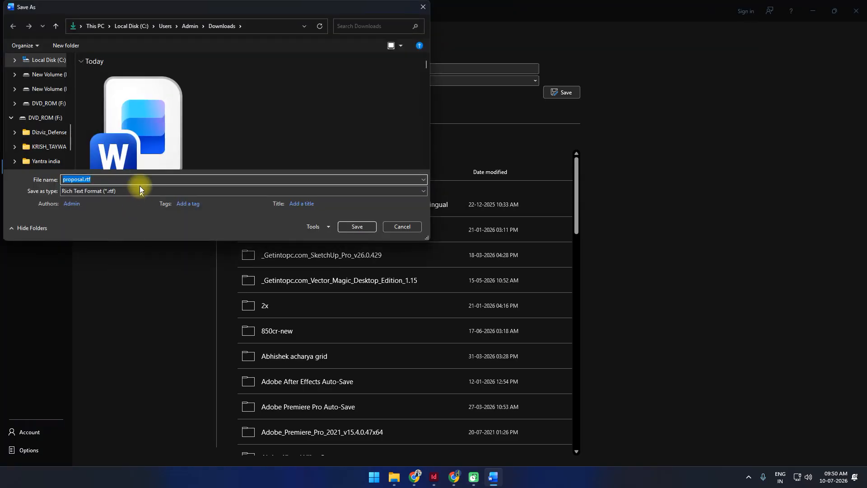
Set the save location to the Resources folder inside the Indesign folder on New Volume (E:).
scroll(29, 154, down, 3)
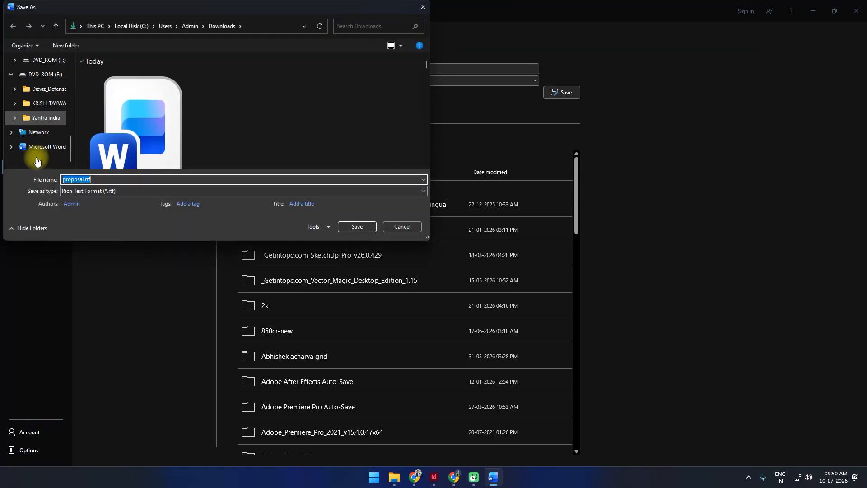
click(50, 64)
scroll(39, 88, up, 2)
click(50, 132)
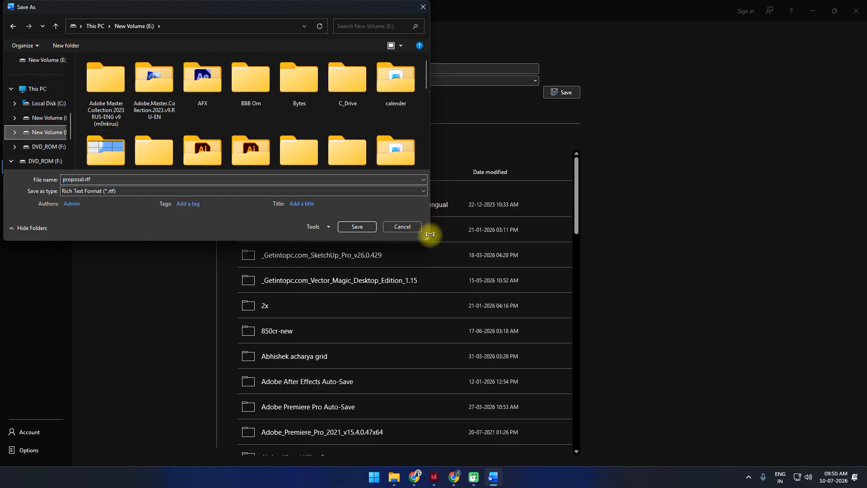
drag(430, 234, 509, 387)
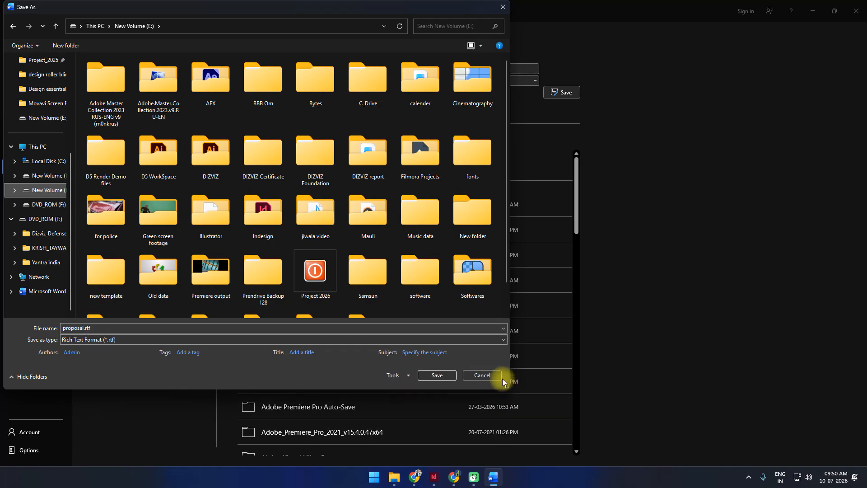
scroll(454, 245, down, 1)
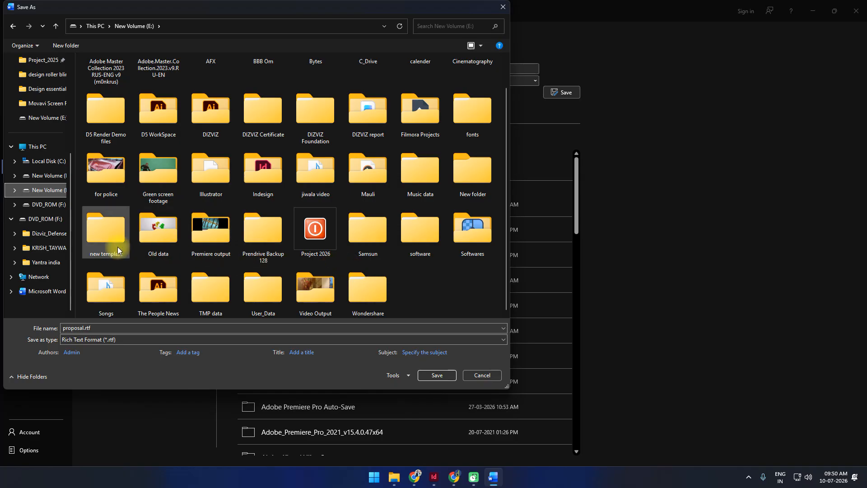
double_click(253, 169)
click(99, 74)
double_click(99, 74)
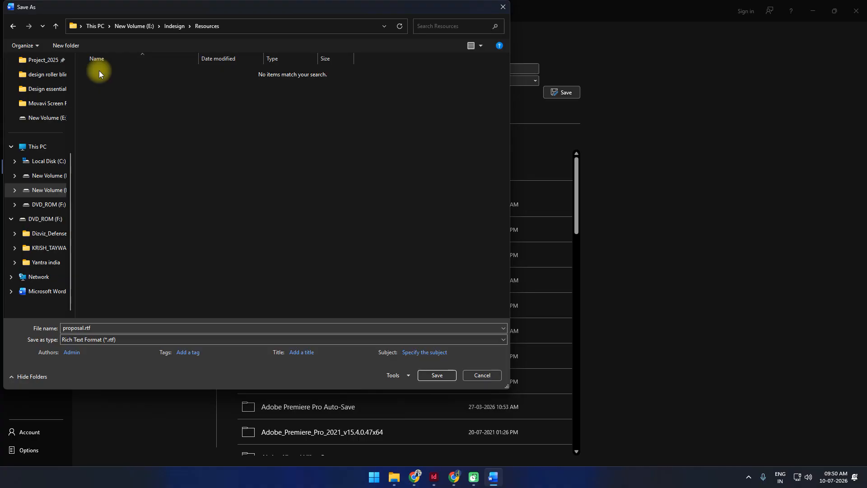
Create a folder named text inside Resources and save proposal.rtf in it.
click(67, 45)
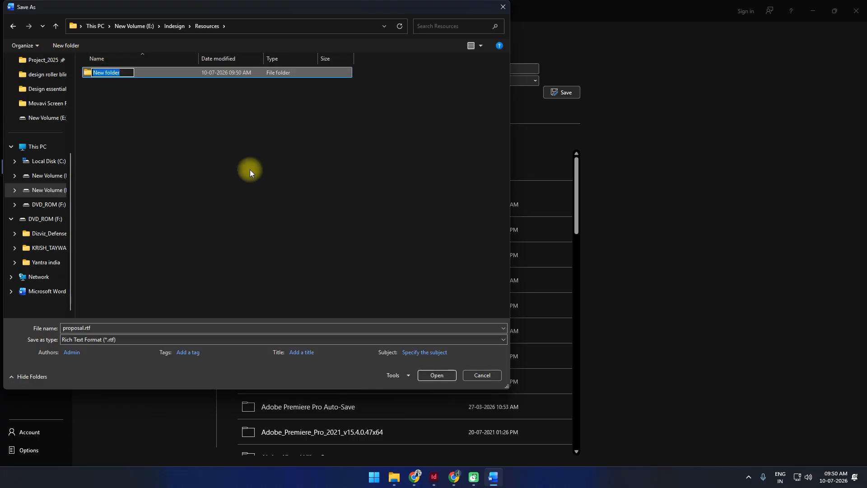
text(text)
key(Return)
key(Return)
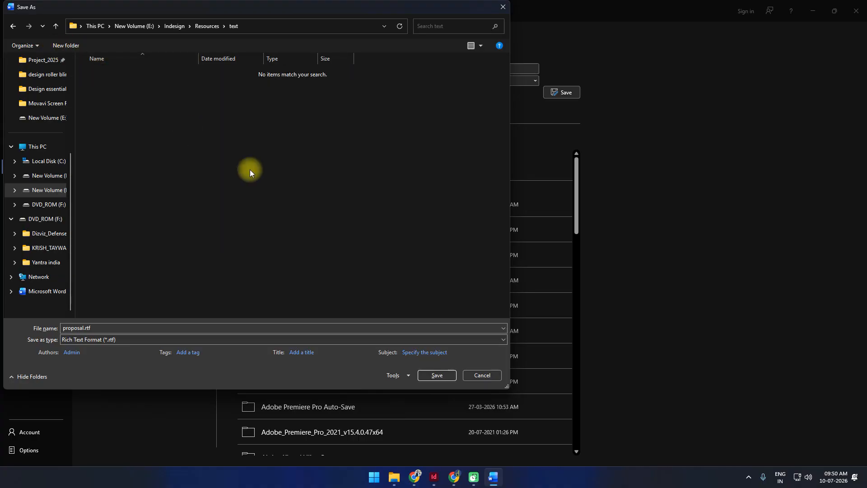
click(430, 376)
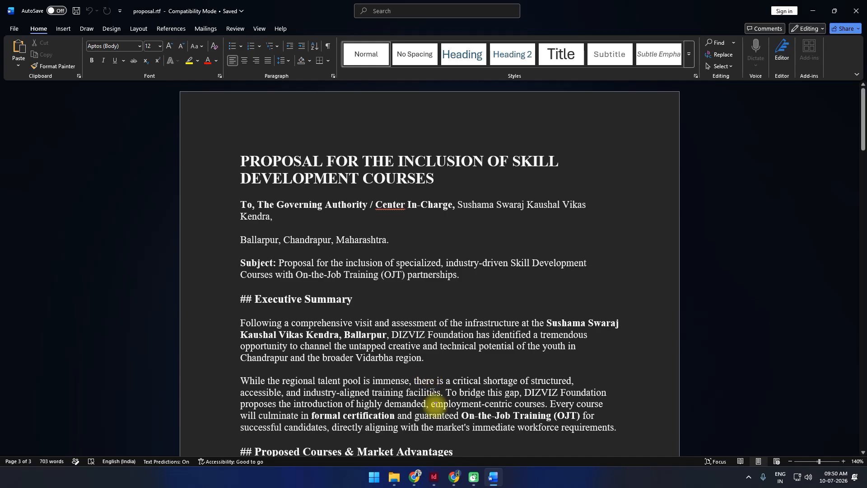
Switch back to InDesign and delete the proposal text frame from page 1.
click(433, 477)
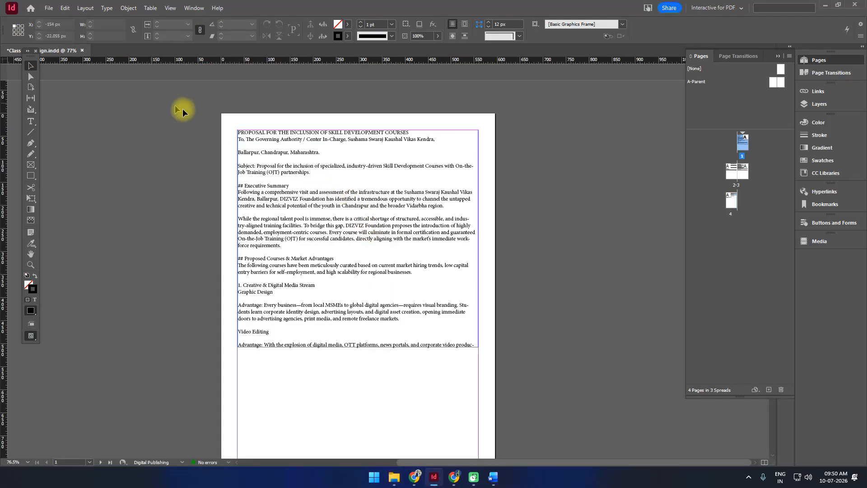
click(337, 221)
key(Delete)
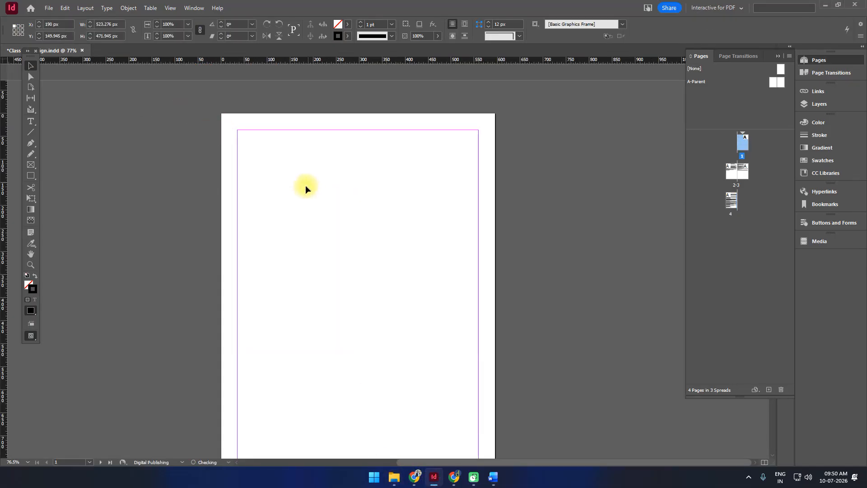
scroll(350, 297, down, 5)
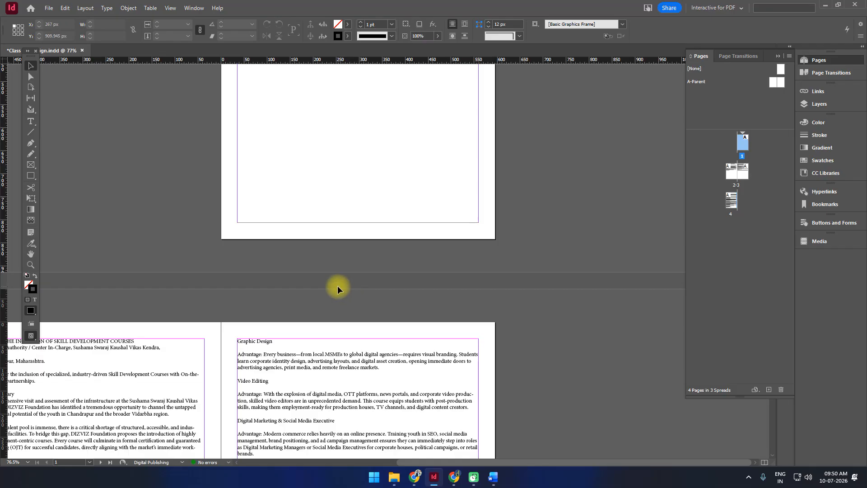
Delete the remaining proposal text frames from pages 2, 3 and 4.
scroll(335, 281, down, 5)
click(171, 194)
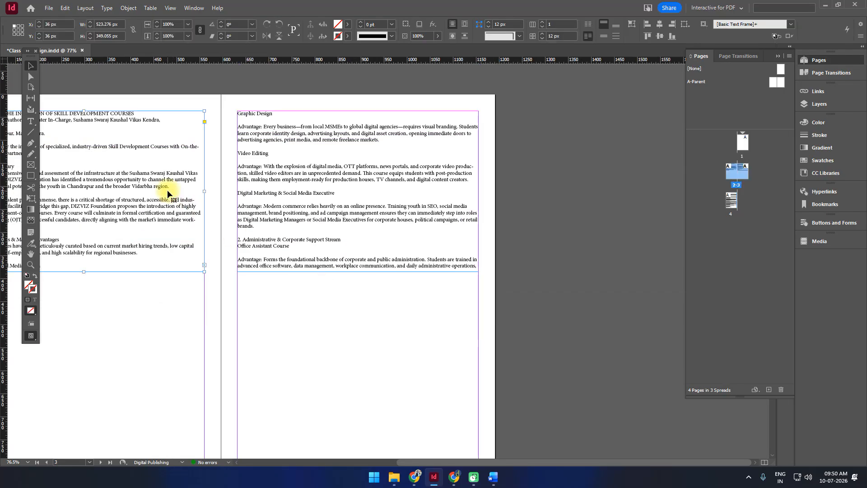
key(Delete)
click(379, 213)
key(Delete)
scroll(405, 245, down, 5)
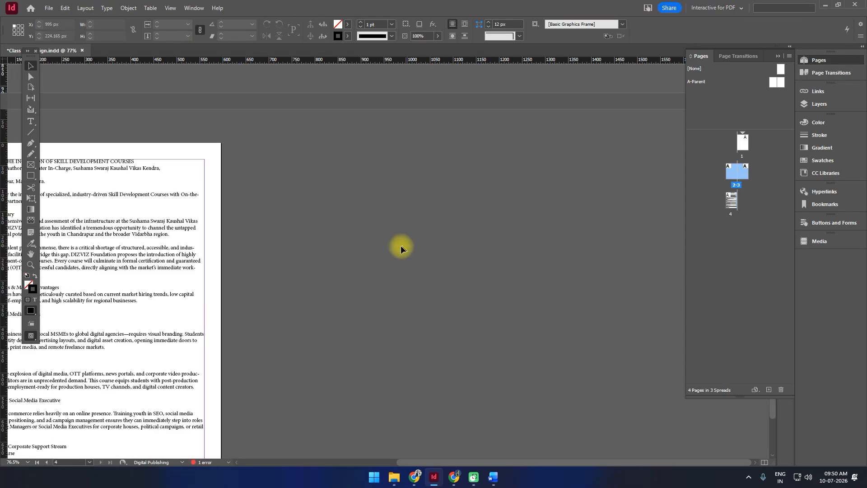
click(145, 327)
key(Delete)
scroll(145, 326, down, 3)
scroll(353, 292, up, 15)
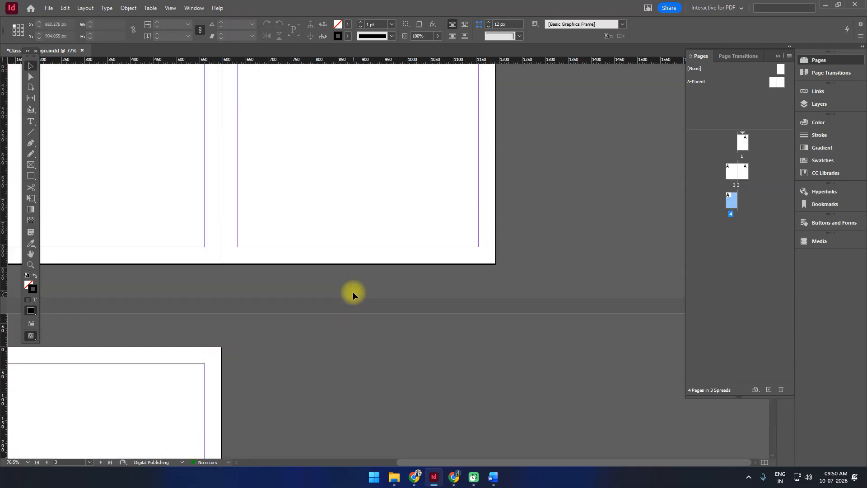
Place proposal.rtf from Downloads, skipping font replacement, and autoflow its text from the upper-left margin corner of page 1.
scroll(351, 284, up, 1)
click(49, 7)
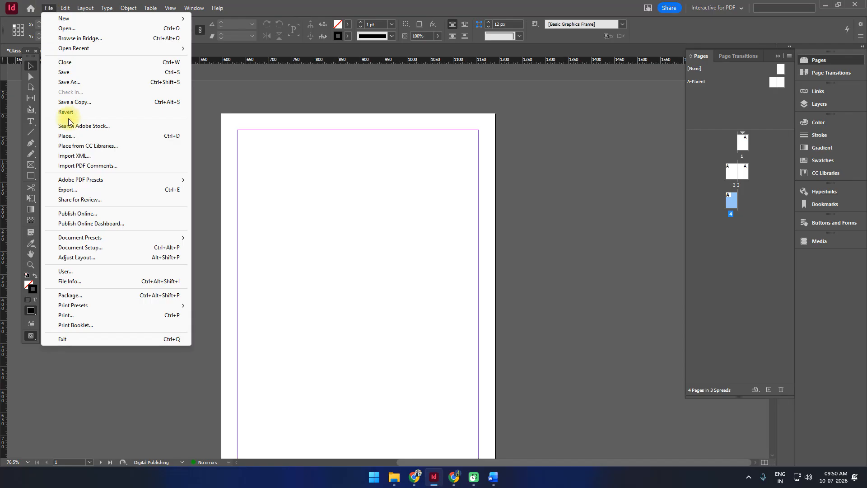
mouse_move(69, 181)
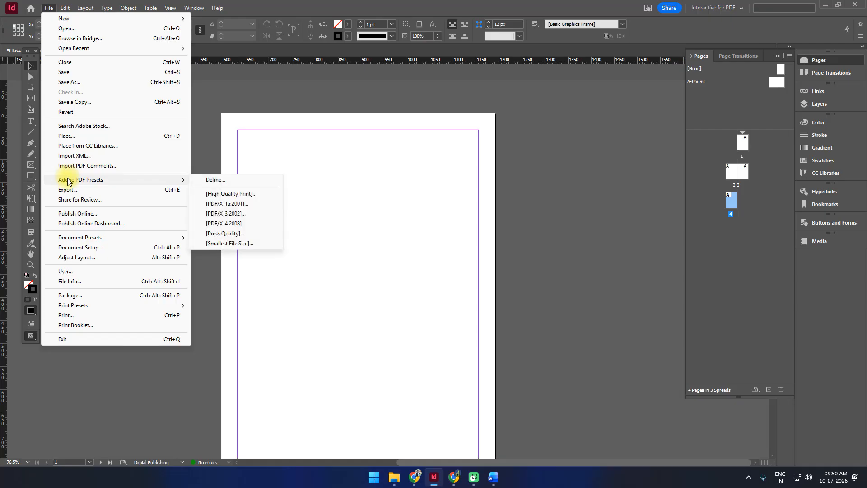
click(68, 137)
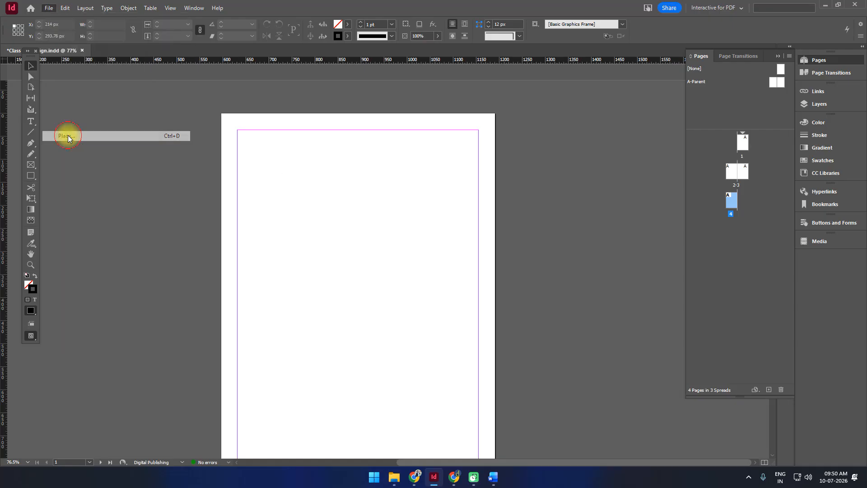
double_click(198, 160)
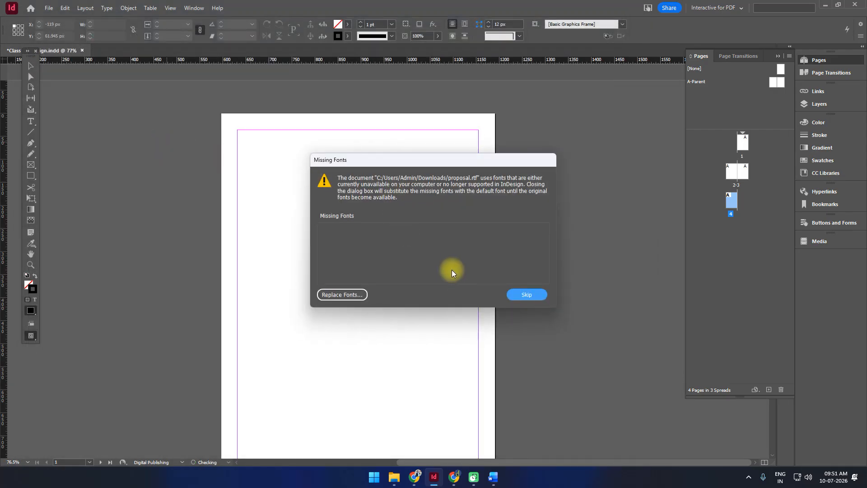
click(512, 294)
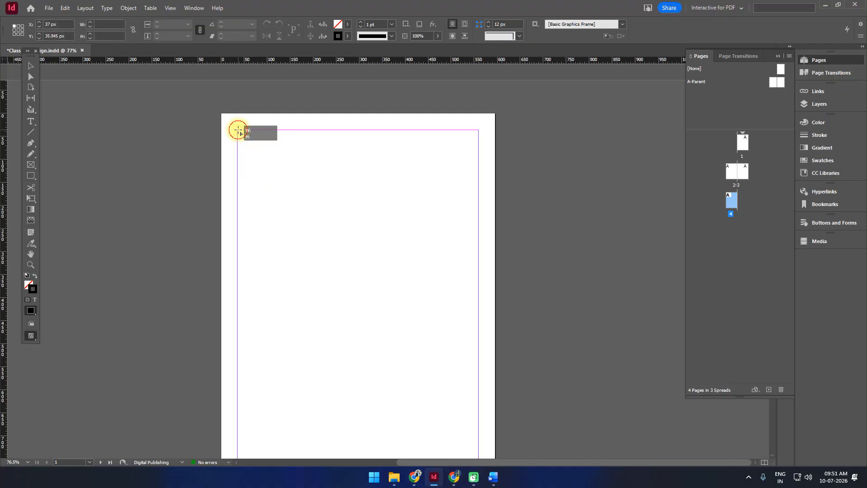
click(238, 131)
scroll(378, 216, down, 10)
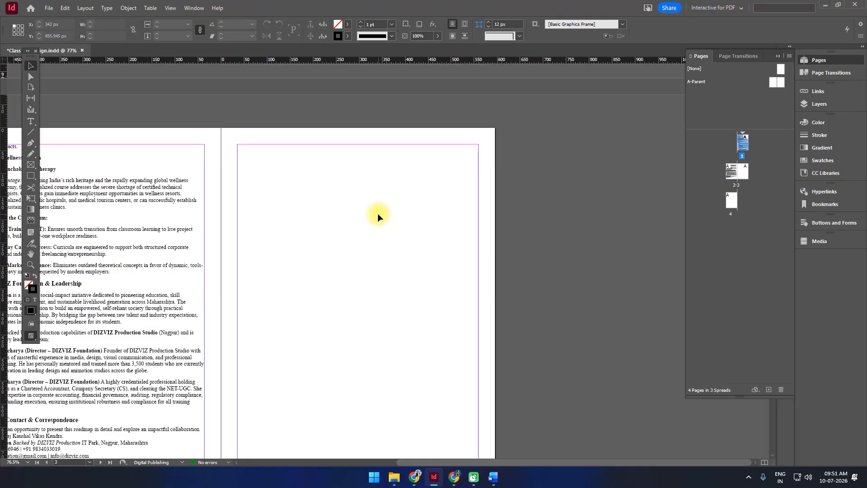
scroll(378, 213, down, 3)
scroll(378, 213, up, 13)
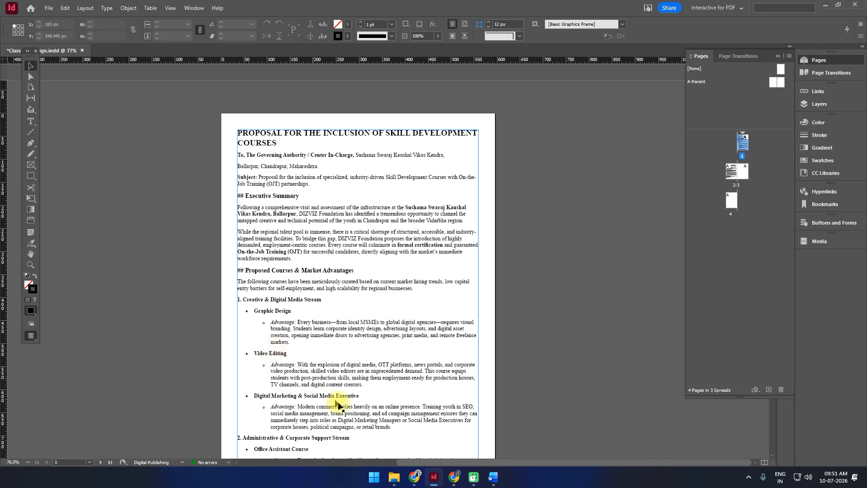
Switch to the proposal in Word and launch Notepad.
click(494, 478)
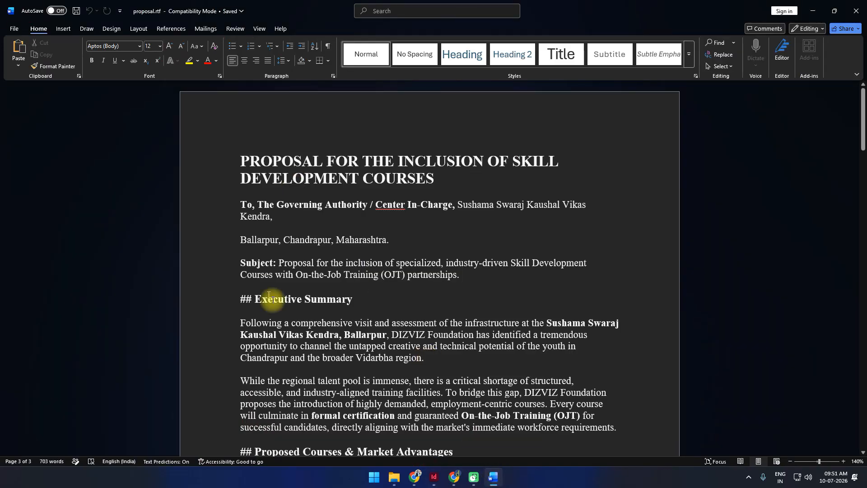
click(374, 477)
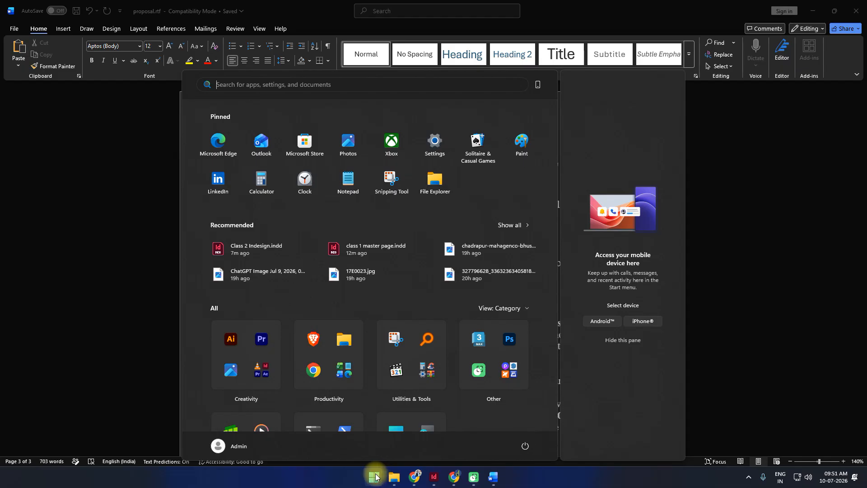
text(note)
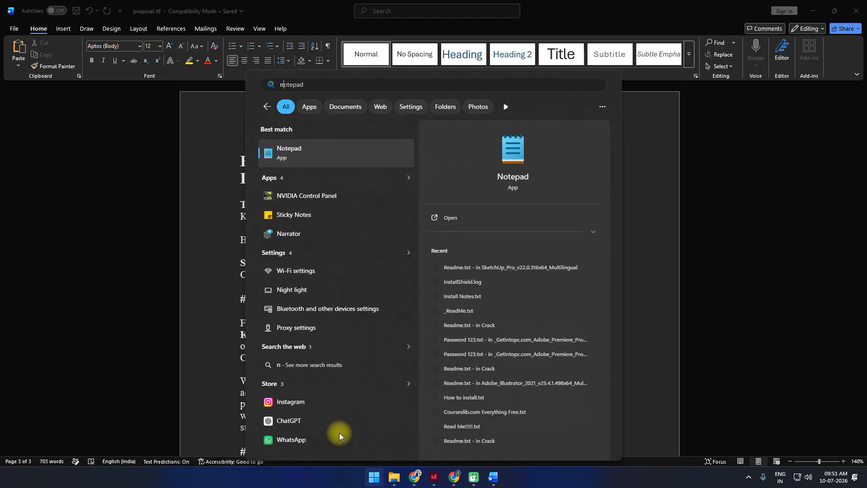
key(Return)
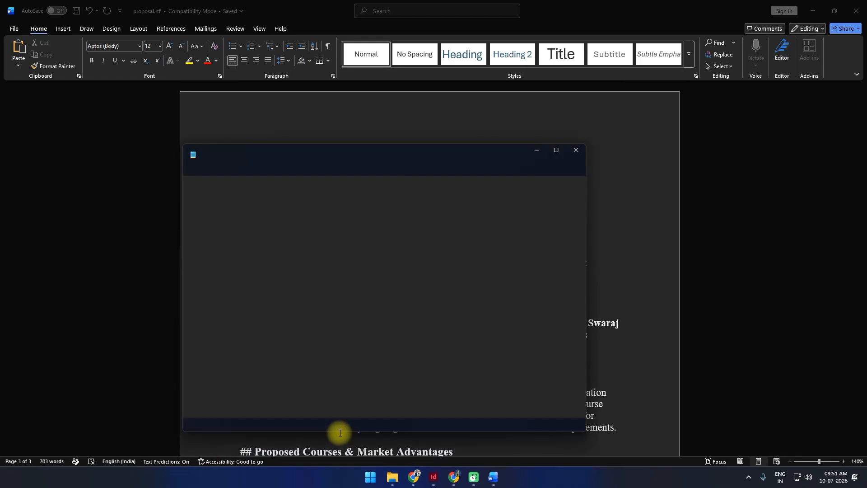
Copy the entire proposal text from Word and paste it into the blank Notepad document.
click(257, 112)
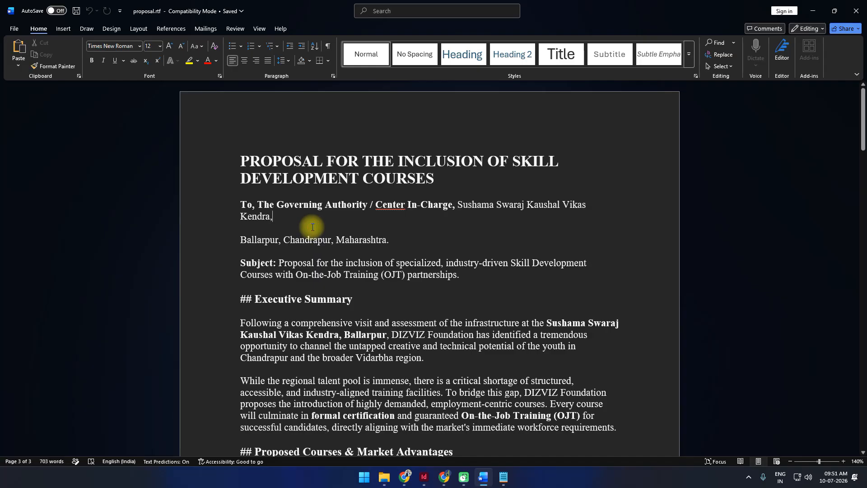
key(ctrl+a)
key(ctrl+c)
click(504, 478)
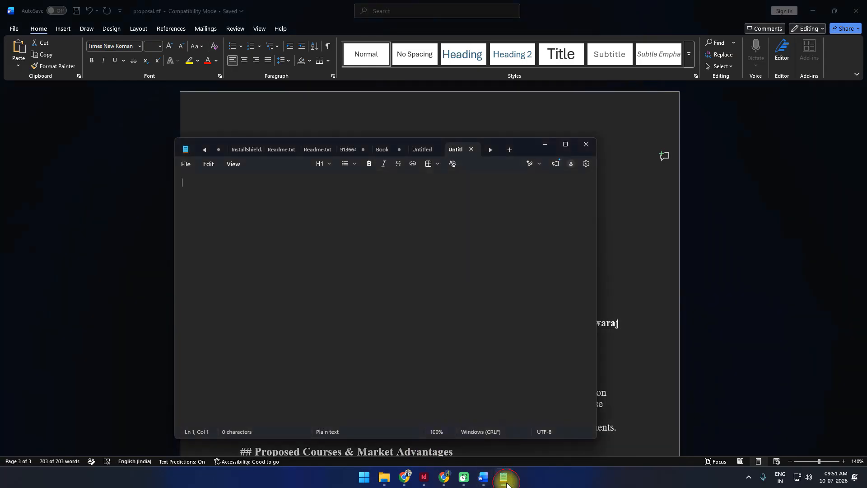
key(ctrl+v)
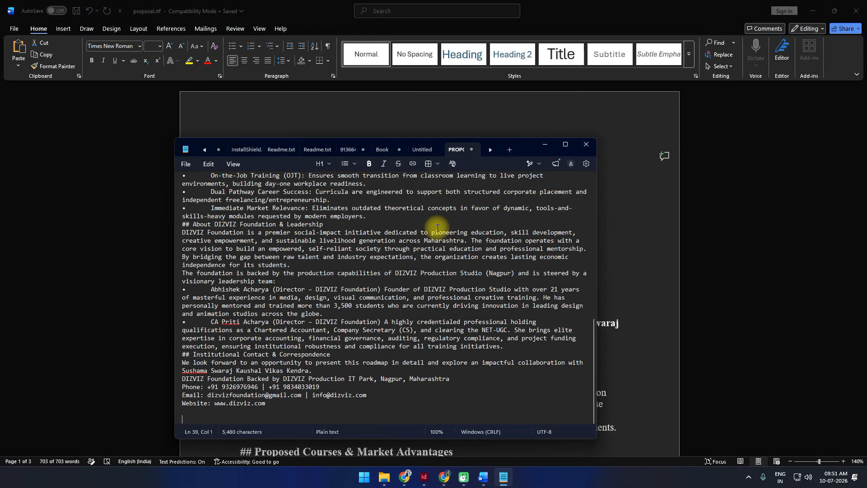
Delete the bullet markers before Graphic Design, Video Editing, their Advantage lines, and the Digital Marketing & Social Media Executive heading.
scroll(422, 274, up, 10)
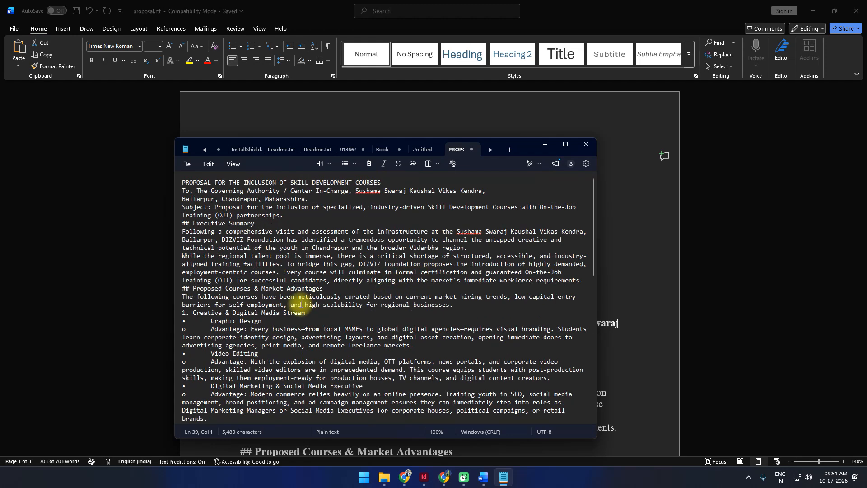
drag(211, 322, 176, 330)
key(BackSpace)
key(BackSpace)
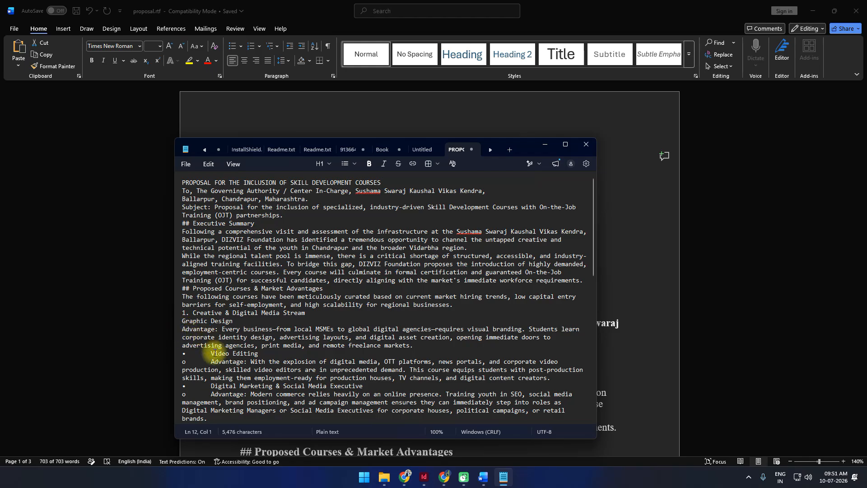
drag(211, 354, 174, 361)
key(BackSpace)
key(BackSpace)
drag(212, 387, 156, 387)
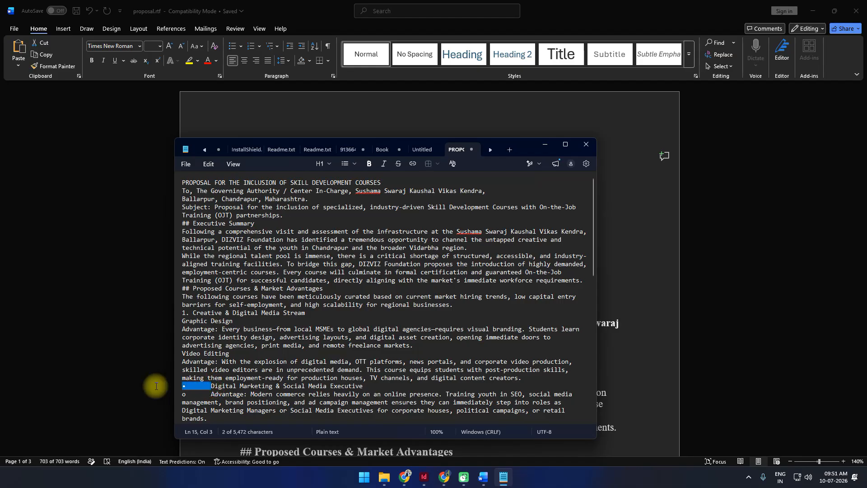
key(BackSpace)
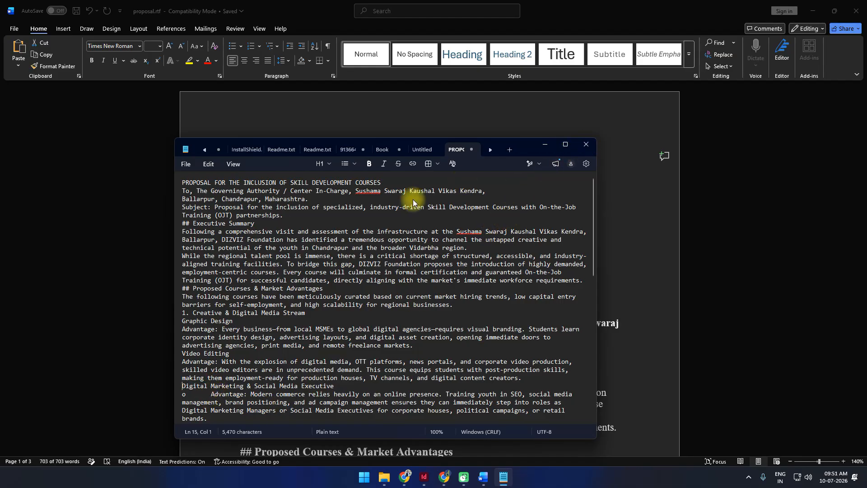
Close Notepad and switch back to InDesign to review the placed proposal on page 1.
click(585, 141)
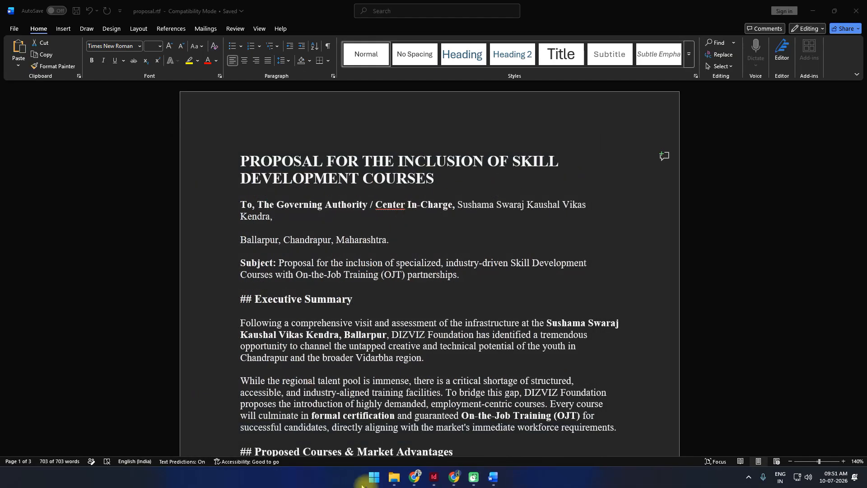
click(495, 478)
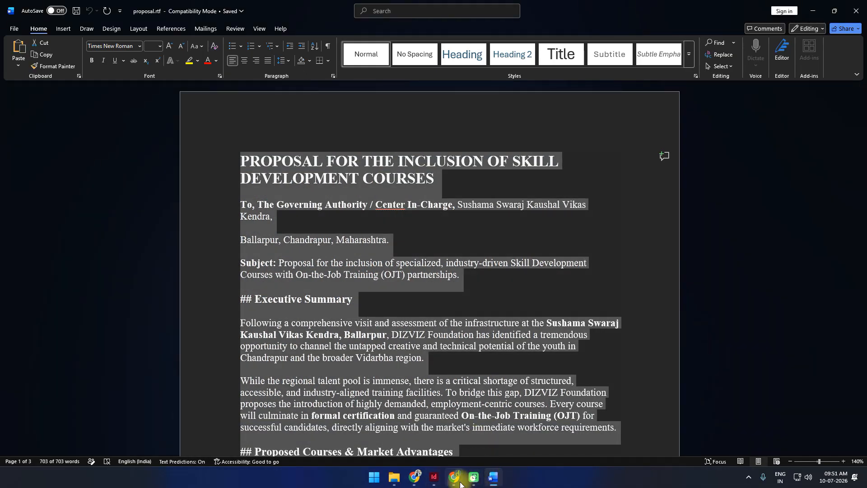
click(435, 480)
scroll(267, 231, down, 10)
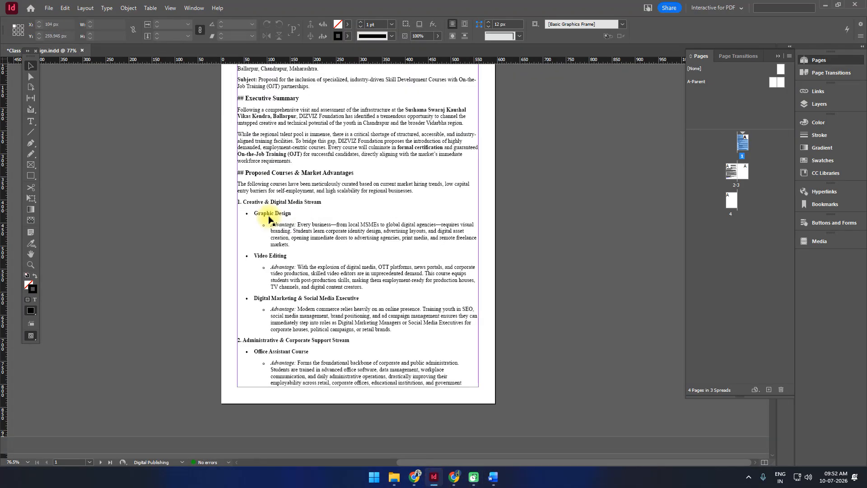
scroll(267, 231, up, 10)
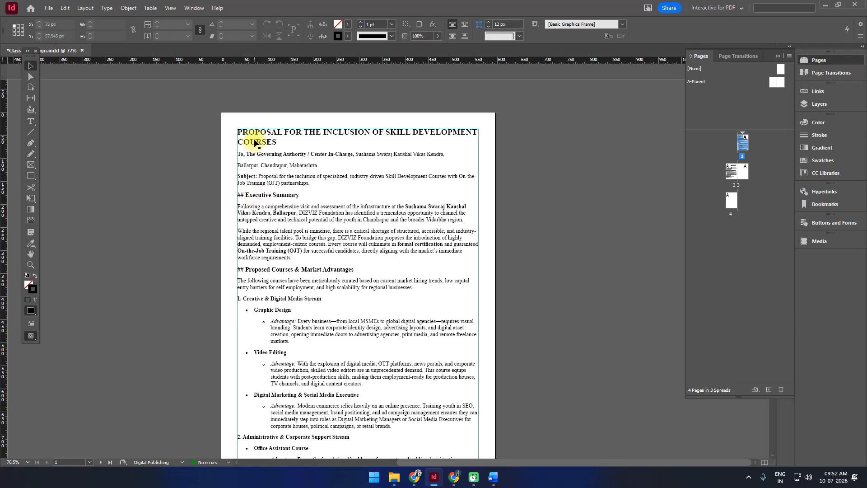
click(54, 10)
mouse_move(63, 10)
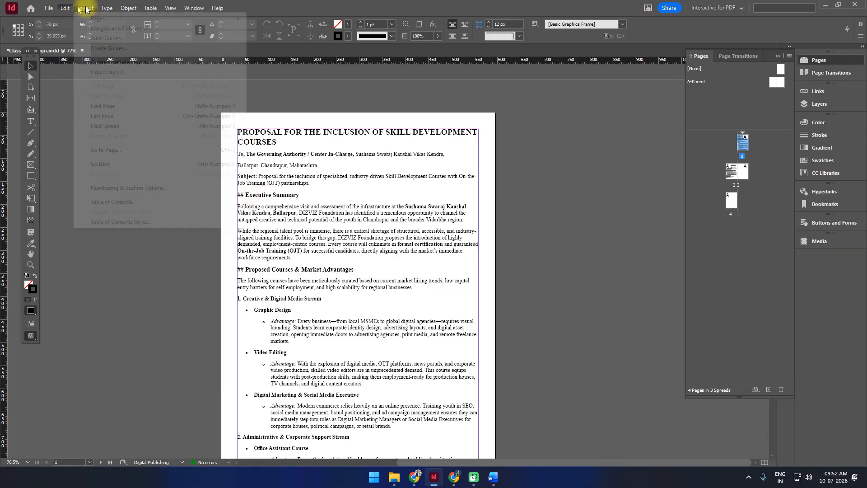
mouse_move(105, 7)
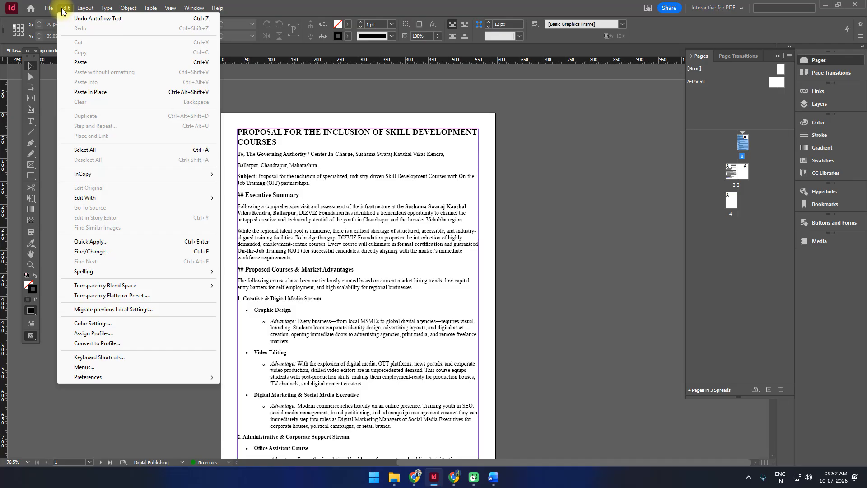
click(323, 205)
Put the text cursor in the proposal's title on page 1 and open the story in the Story Editor.
triple_click(262, 144)
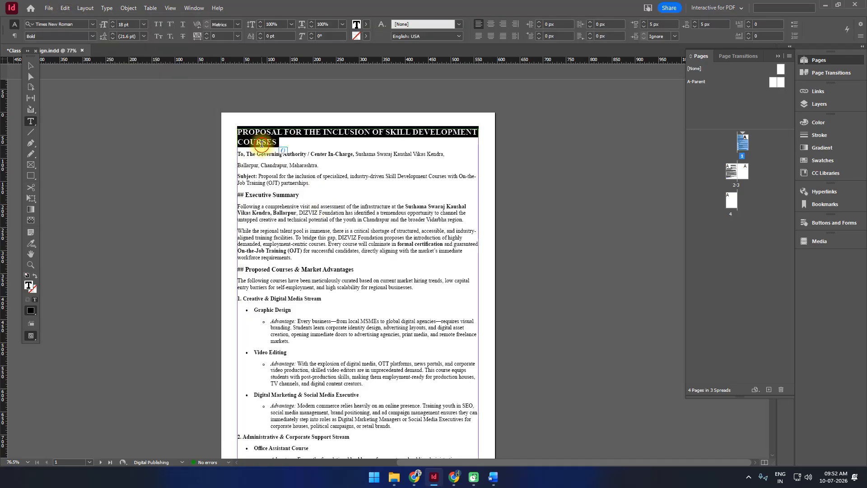
click(65, 8)
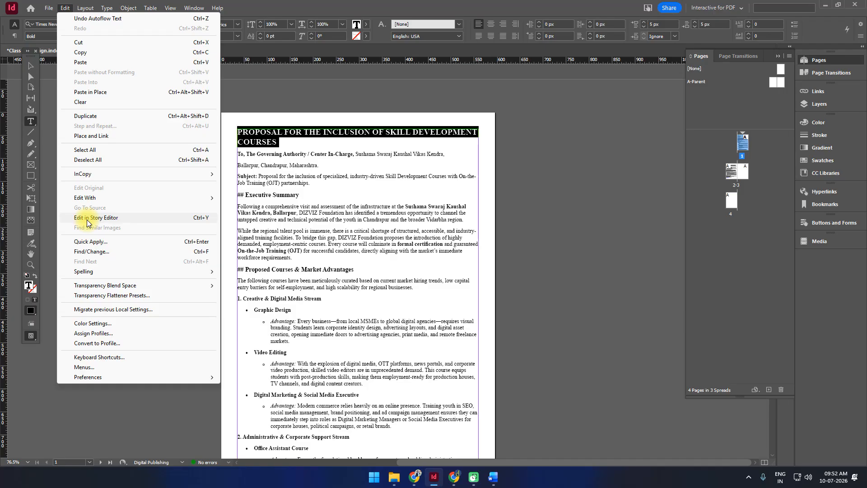
click(260, 141)
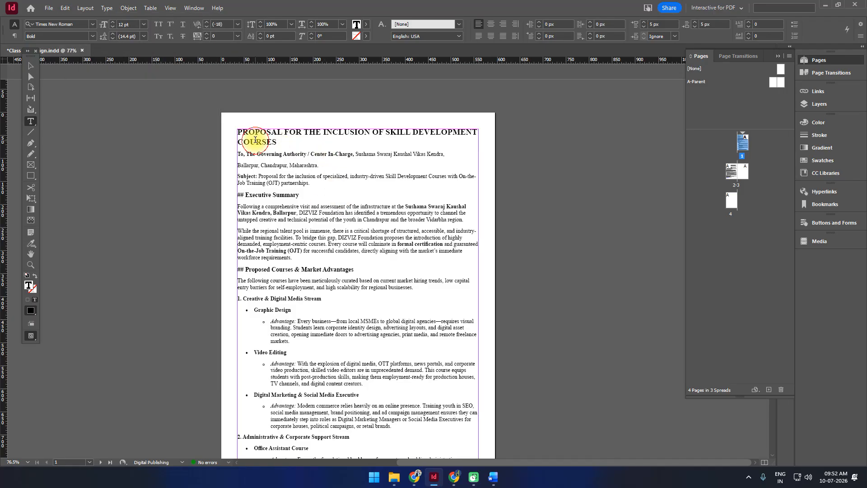
click(65, 8)
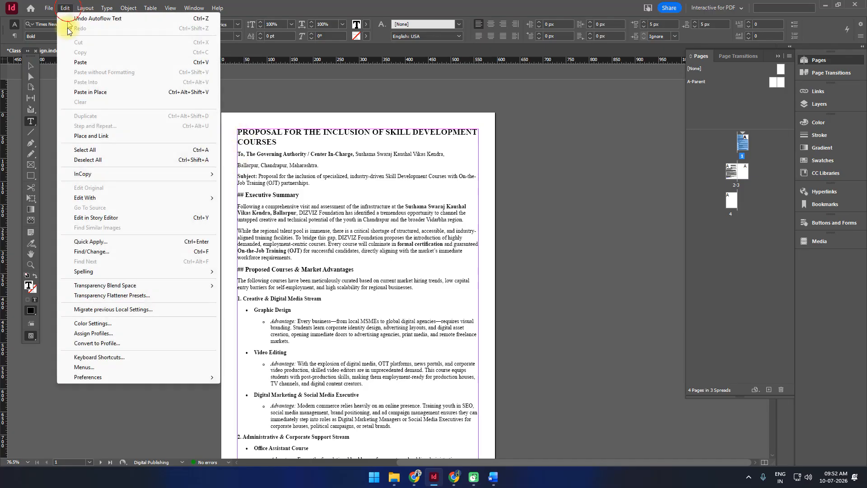
click(109, 219)
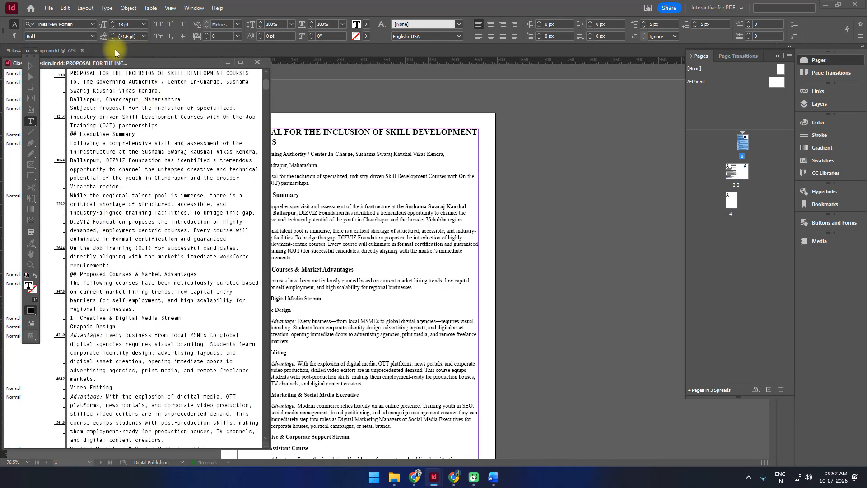
Move the Story Editor window clear of the tools and widen it to show longer text lines.
drag(208, 66, 243, 66)
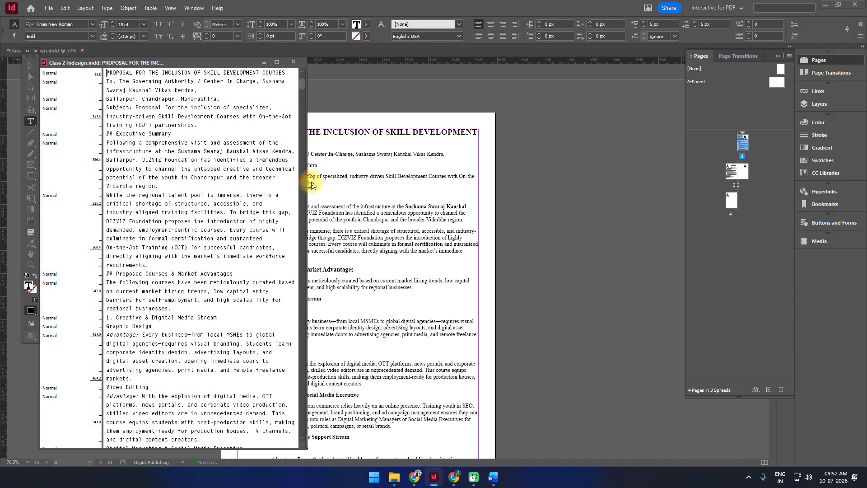
drag(311, 185, 552, 184)
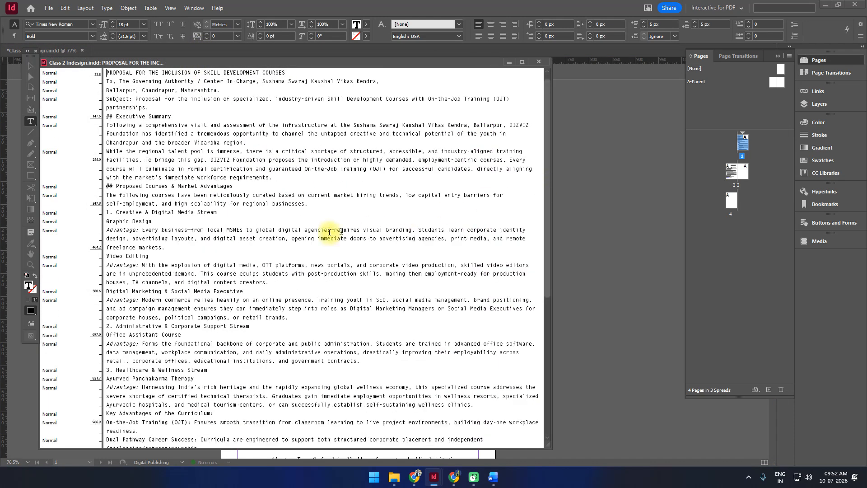
scroll(316, 233, up, 1)
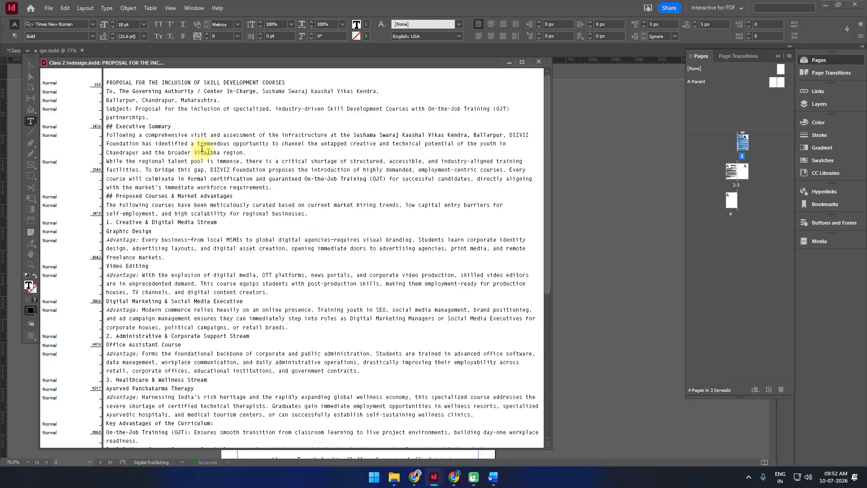
Review the proposal's text in the Story Editor from the title through to the website line at the end.
drag(204, 82, 285, 82)
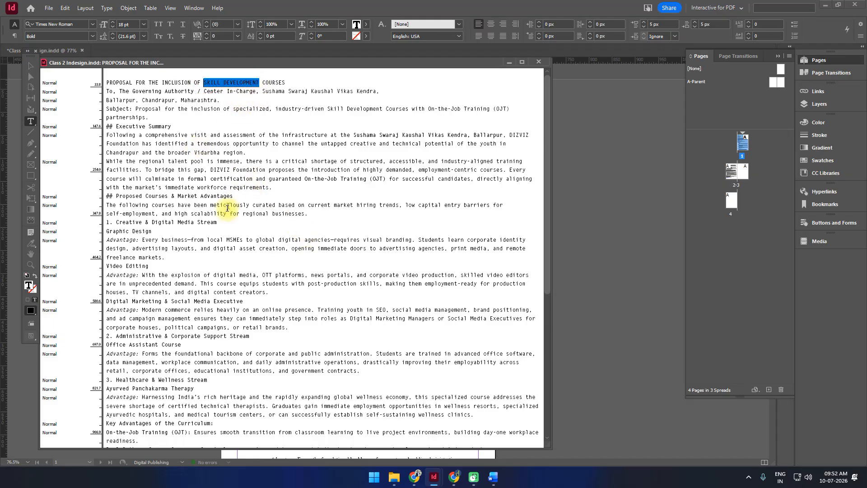
scroll(229, 217, down, 7)
scroll(229, 217, down, 10)
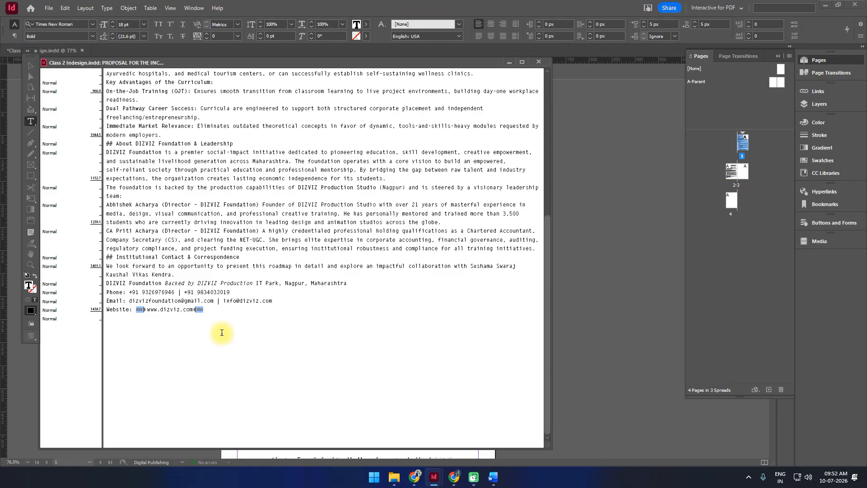
scroll(221, 331, up, 5)
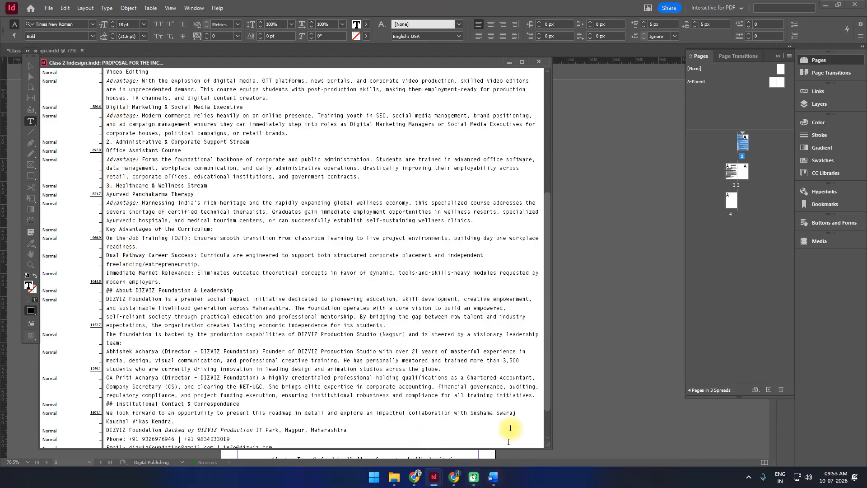
Uncover page 1 to compare its layout with the Story Editor's plain text, and review the unformatted story from title to end.
drag(371, 64, 770, 52)
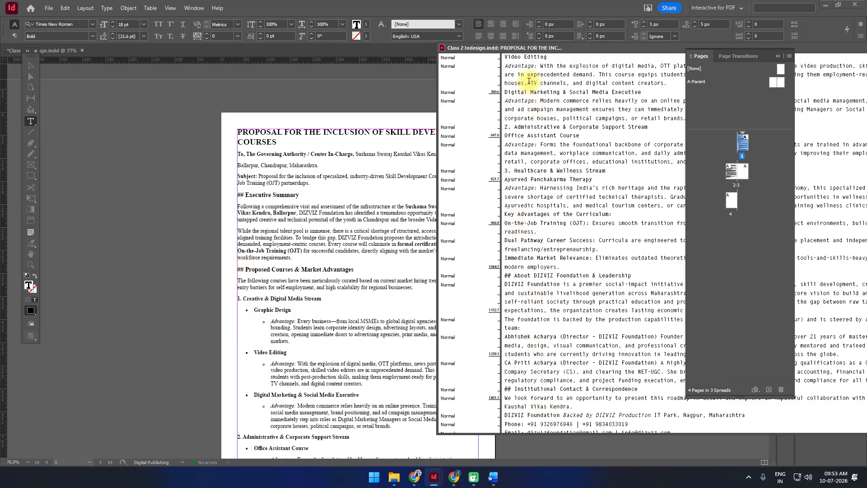
drag(583, 53, 251, 68)
scroll(331, 244, up, 8)
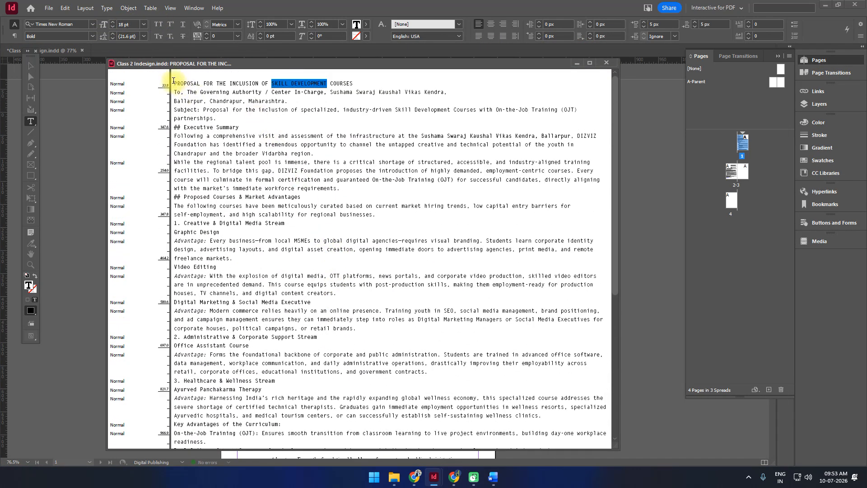
drag(174, 82, 301, 256)
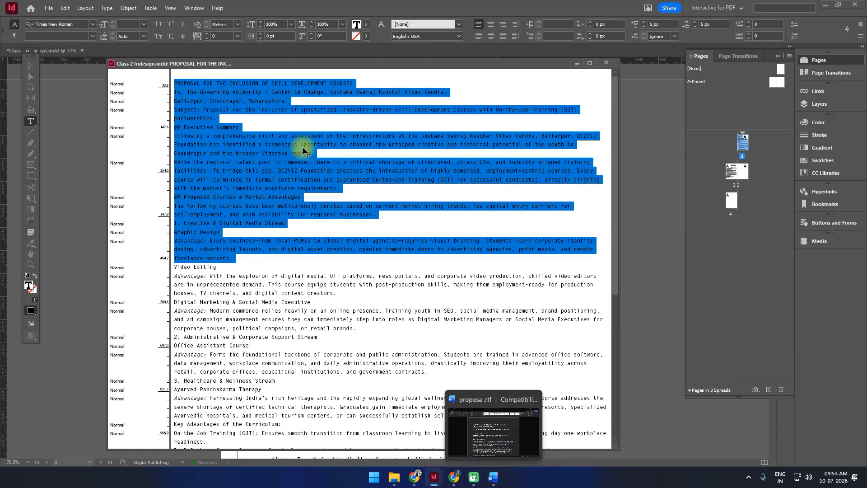
click(281, 239)
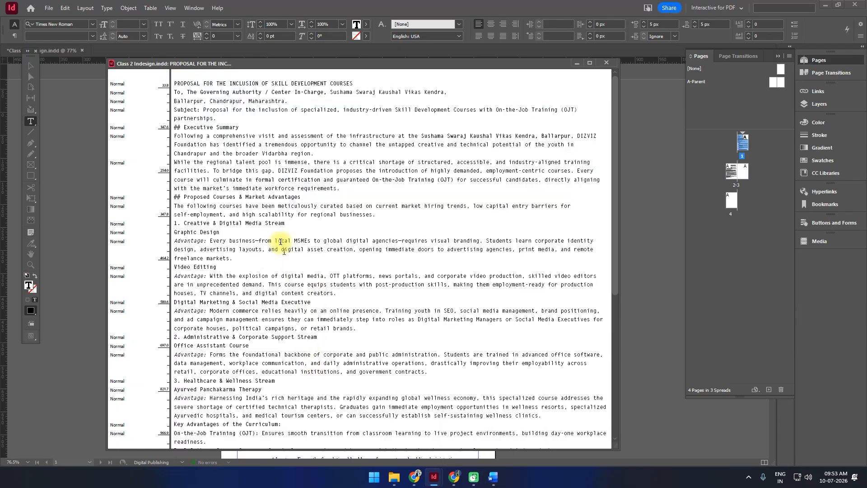
scroll(275, 258, down, 7)
scroll(271, 268, down, 5)
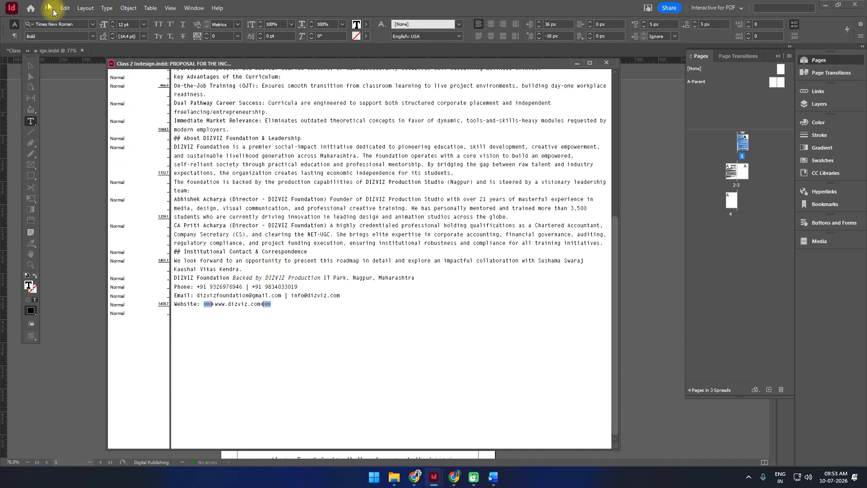
Close the Story Editor, reopen it from the addressee line on page 1, and move its window clear of the tools.
click(605, 64)
click(269, 154)
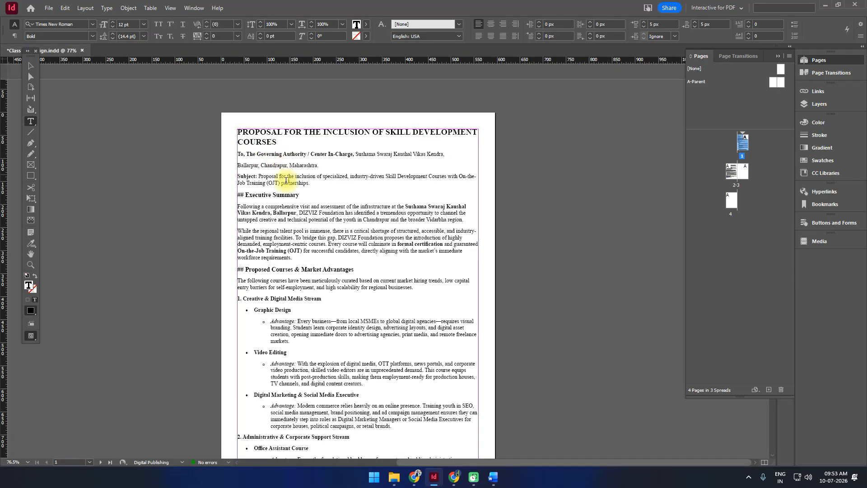
click(66, 8)
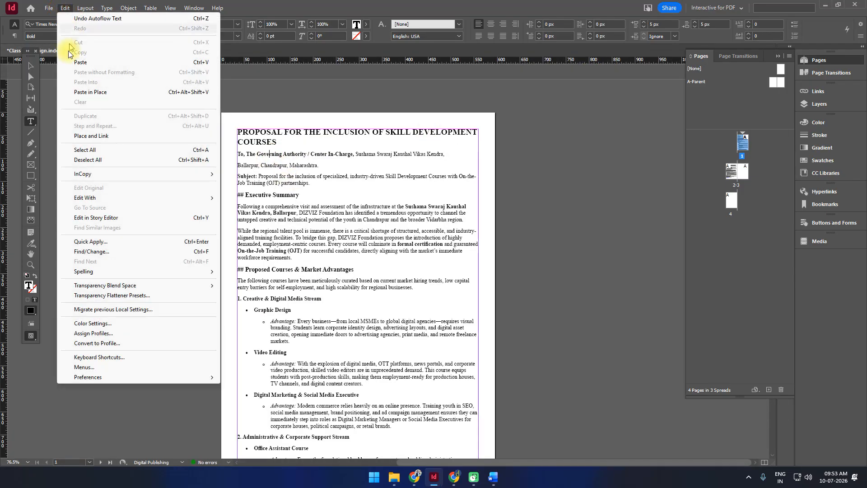
click(101, 218)
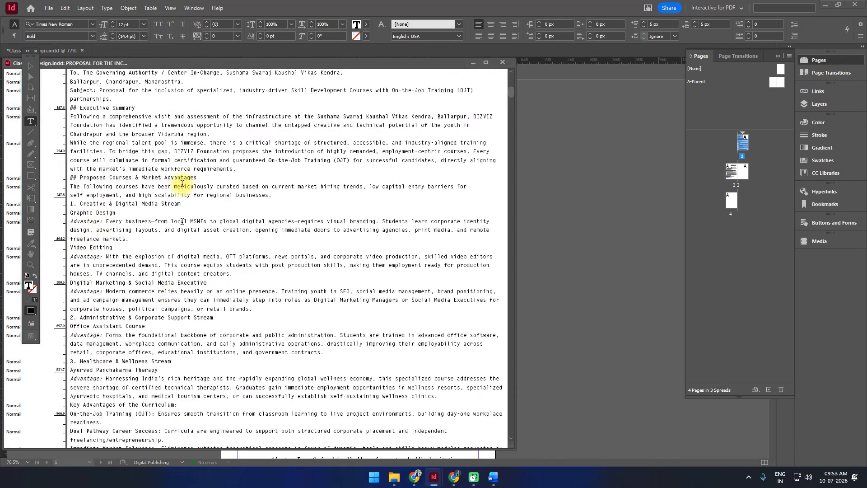
drag(129, 64, 269, 72)
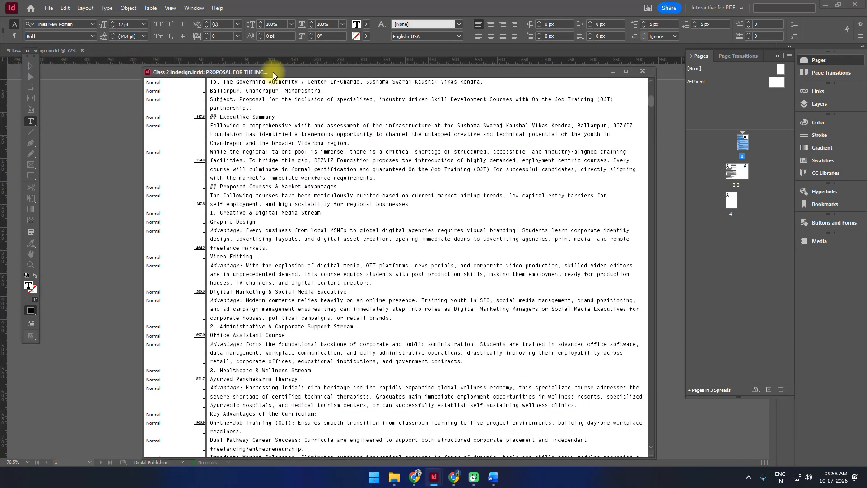
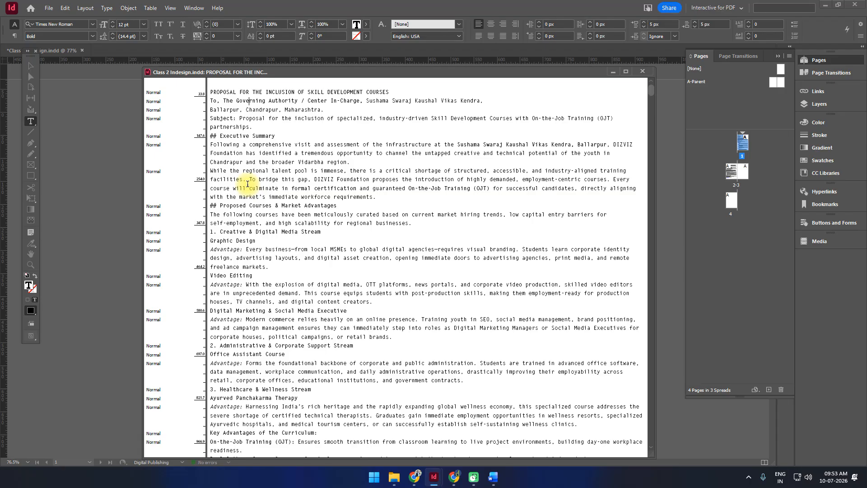
Add a person's full name on the empty last line below the website in the Story Editor.
scroll(257, 172, down, 10)
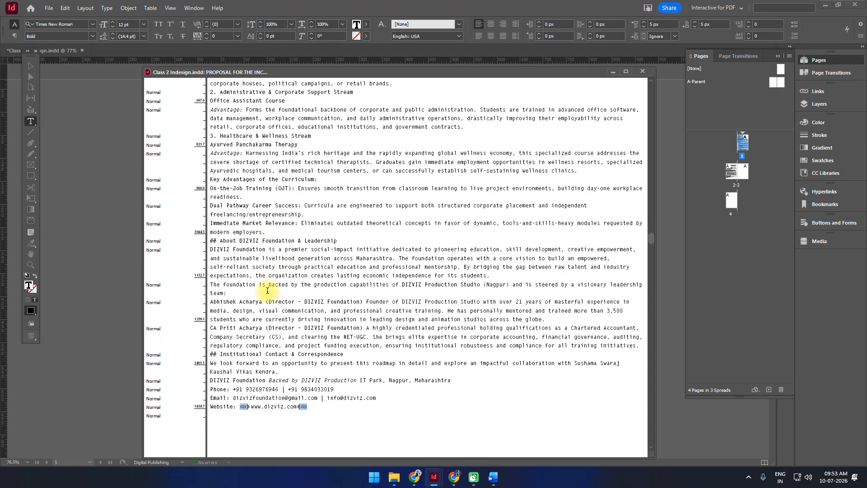
scroll(267, 291, down, 3)
click(318, 334)
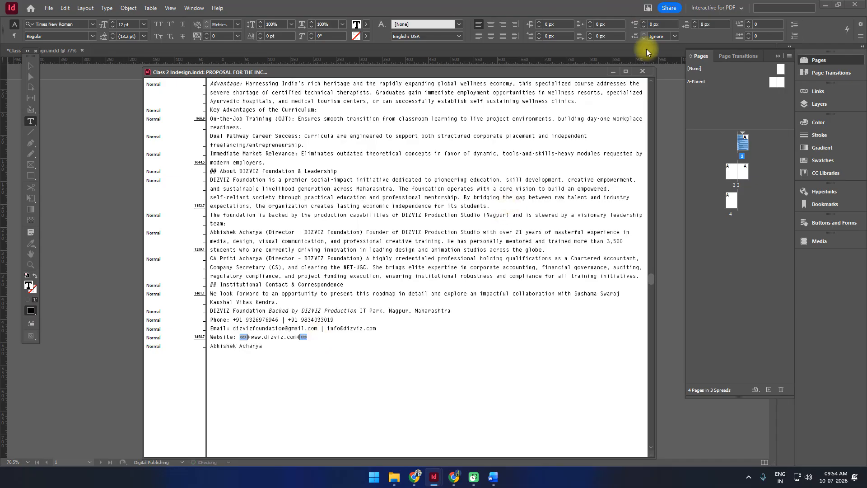
Close the Story Editor and check the newly added name line at the end of the proposal on page 2.
drag(584, 69, 772, 39)
scroll(171, 316, down, 10)
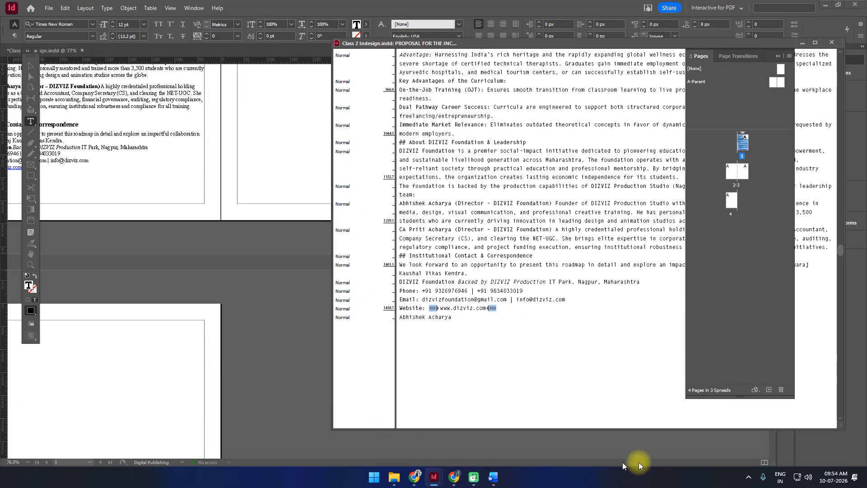
scroll(199, 327, up, 4)
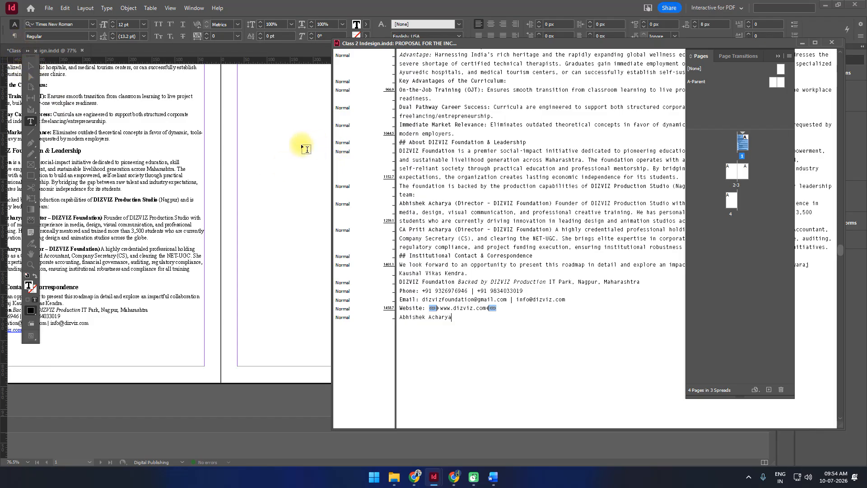
click(832, 42)
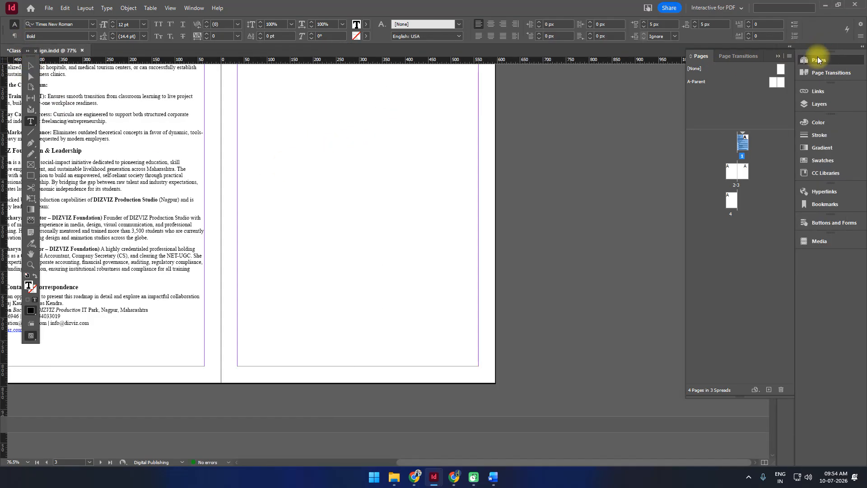
scroll(177, 311, up, 10)
scroll(289, 360, down, 17)
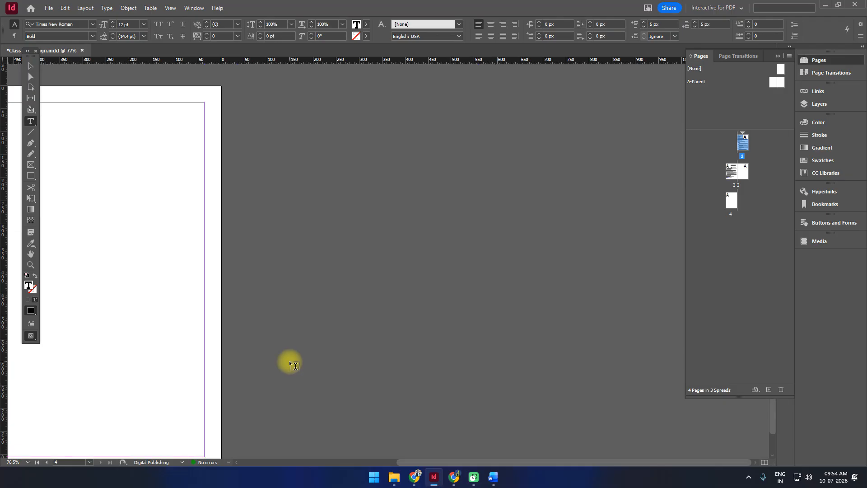
scroll(289, 361, up, 5)
drag(725, 461, 560, 463)
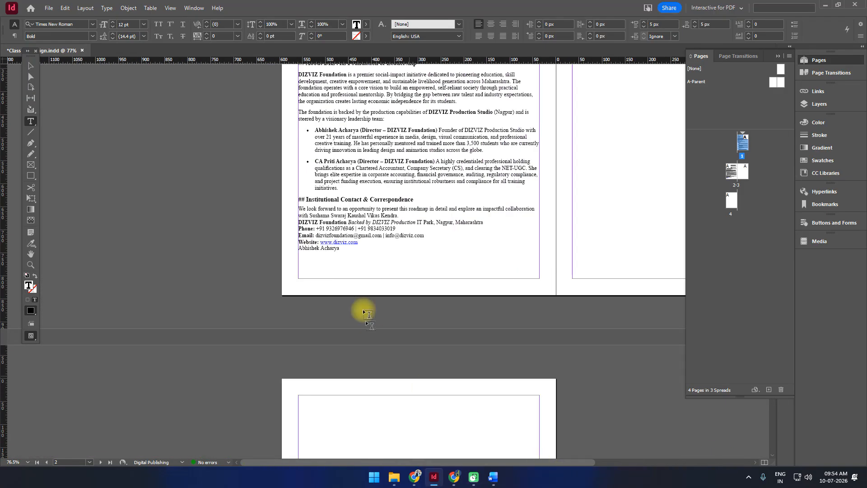
Delete the added name below the website line on page 2 and activate the Selection tool.
triple_click(321, 247)
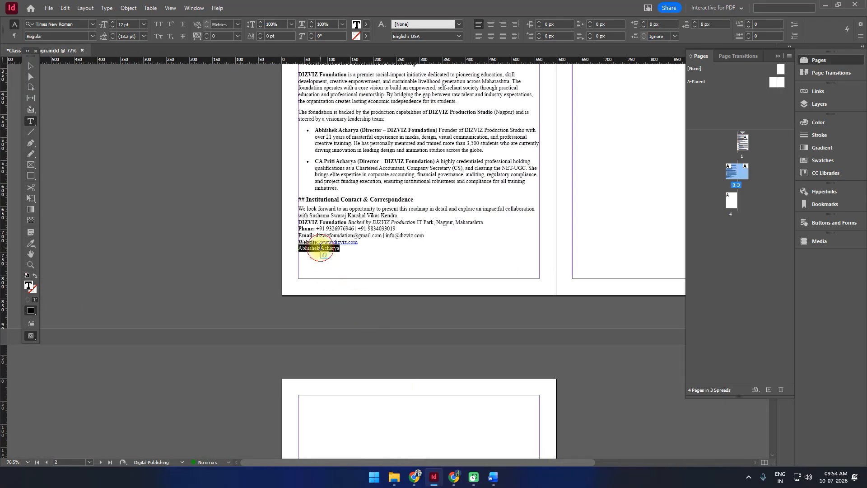
key(BackSpace)
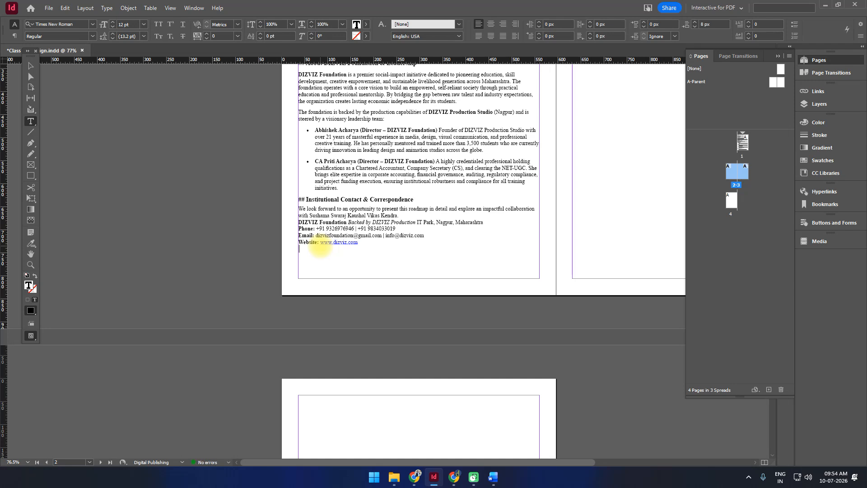
click(31, 66)
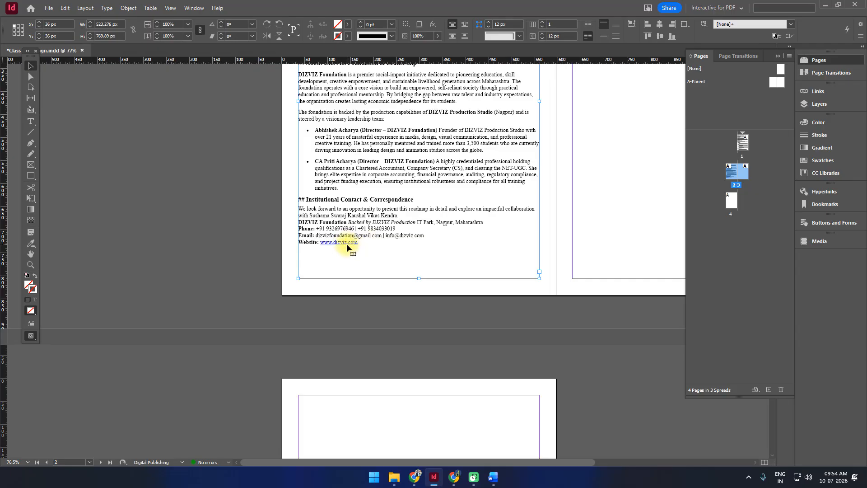
Switch to proposal.rtf in Word and apply the Heading 1 style to the two-line proposal title.
scroll(327, 255, up, 20)
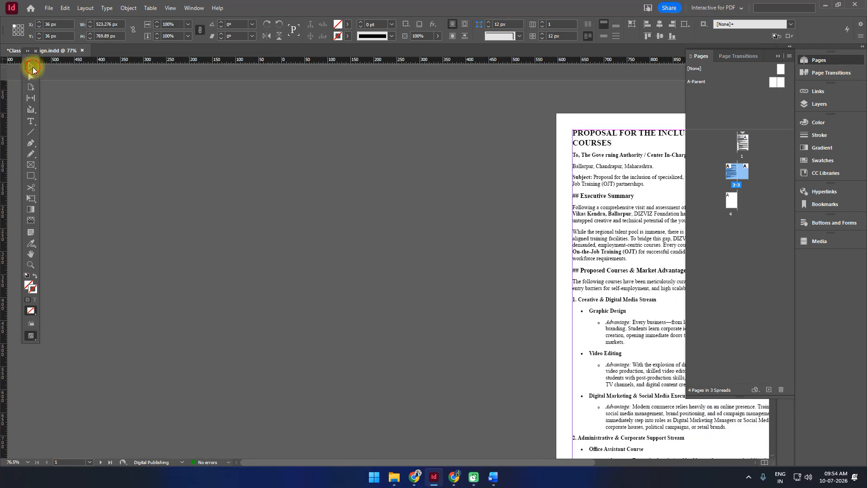
drag(410, 147, 126, 169)
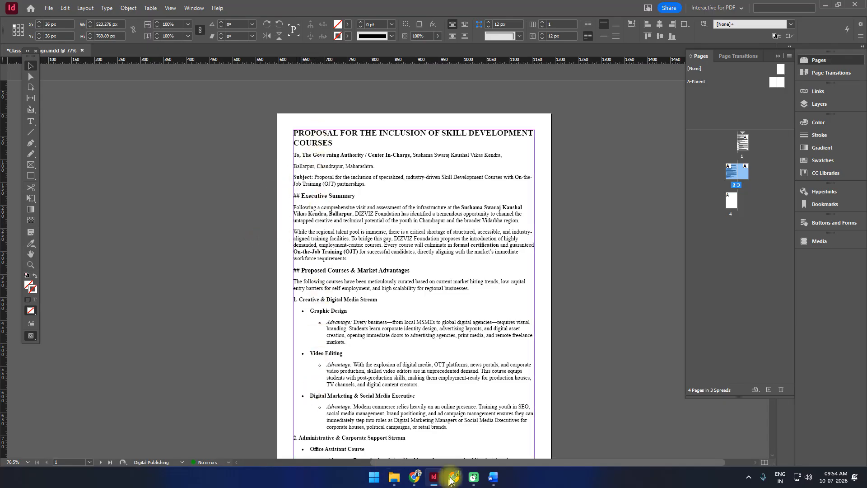
click(493, 477)
click(294, 188)
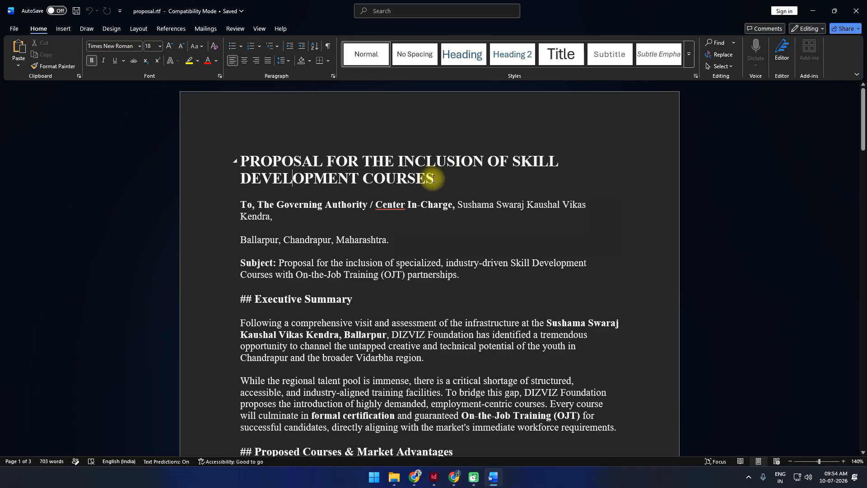
drag(454, 178, 262, 166)
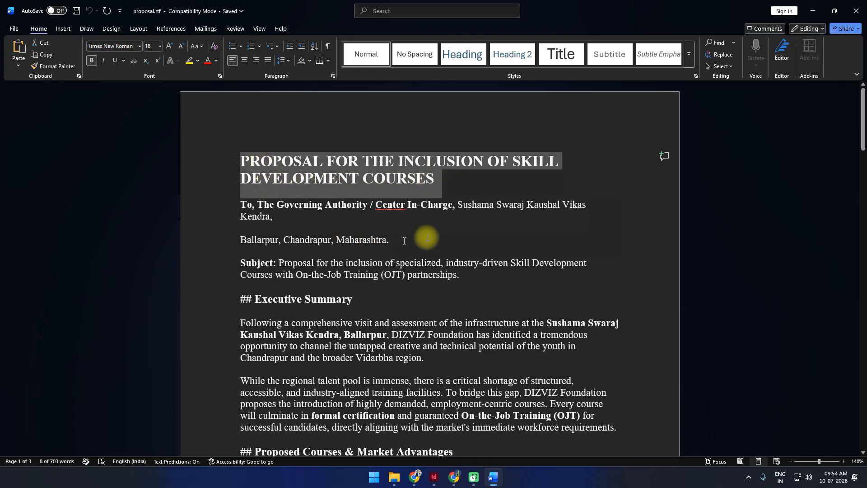
click(689, 57)
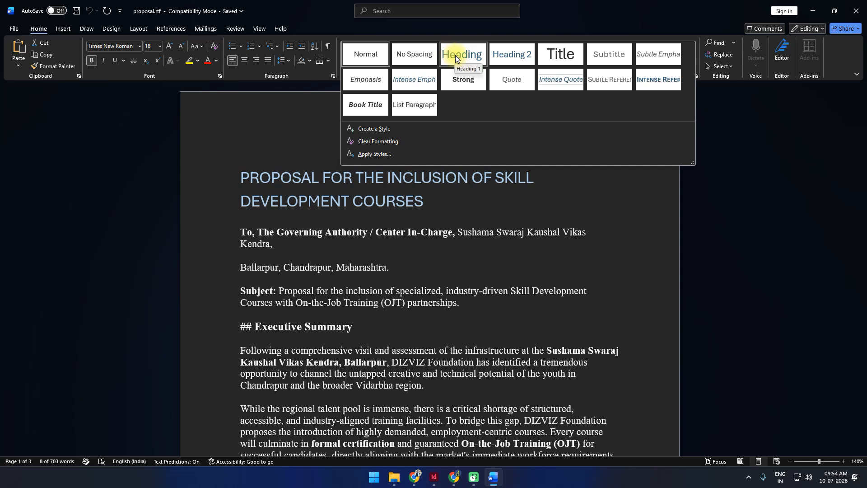
click(456, 55)
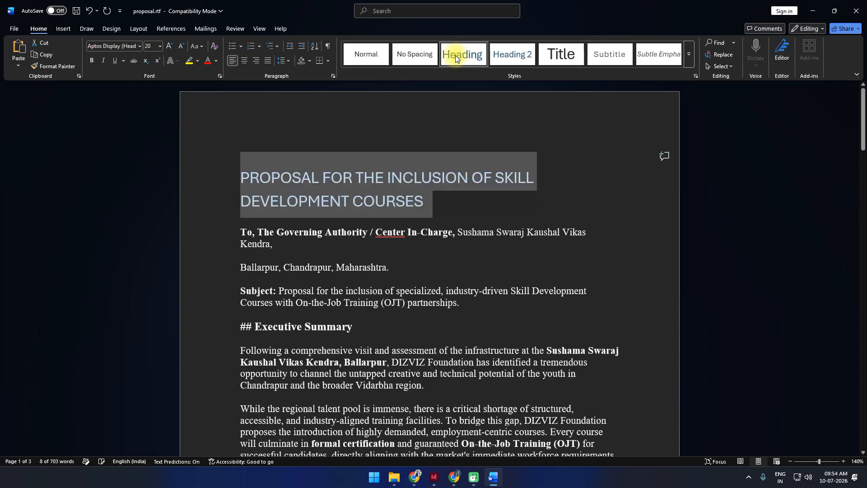
Apply the document style set that puts a blue shaded band behind the title.
click(313, 267)
double_click(231, 235)
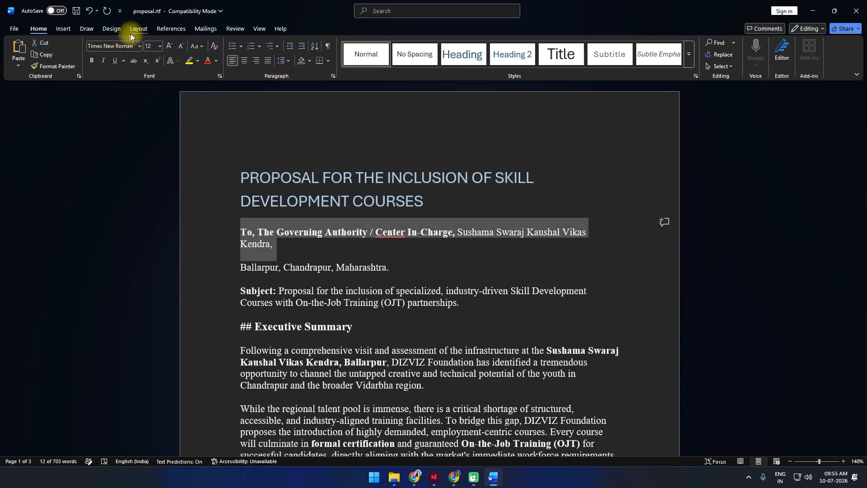
click(115, 30)
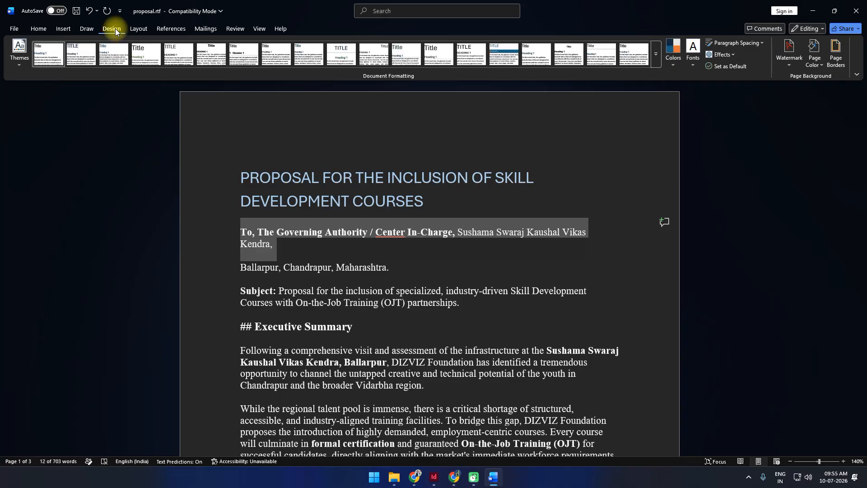
click(505, 59)
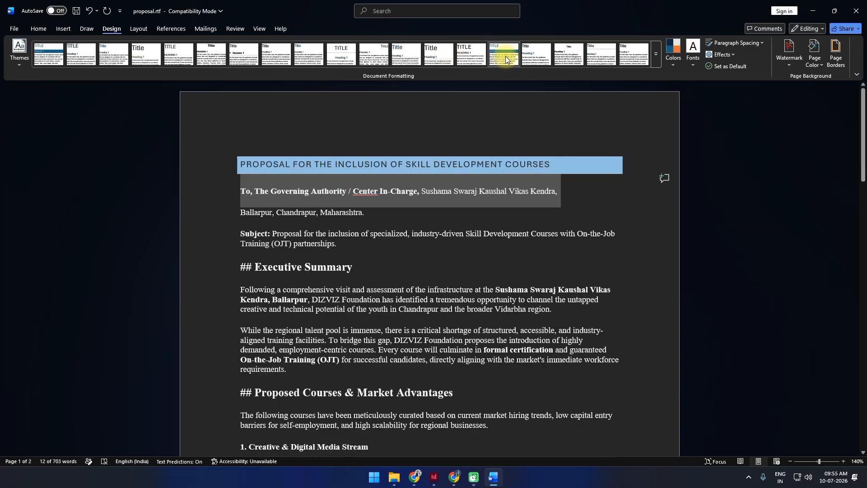
click(423, 234)
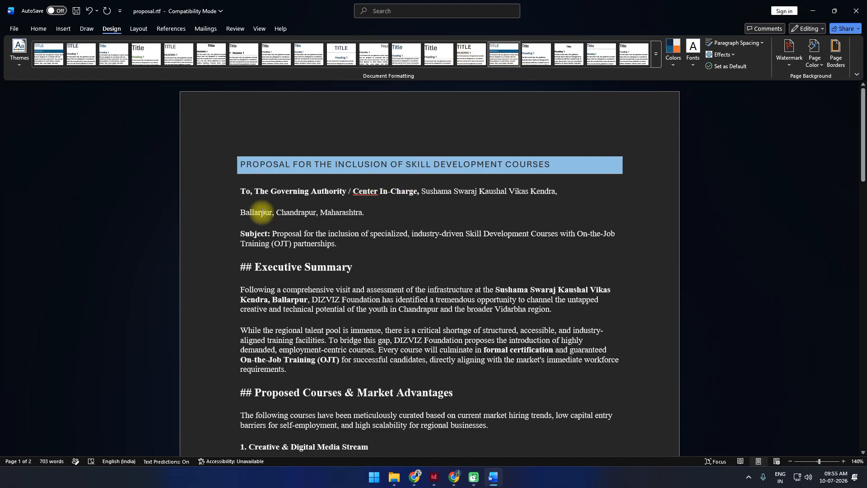
Replace the shaded style set with the third one in the document formatting gallery, which has a plain blue heading.
drag(242, 168, 620, 170)
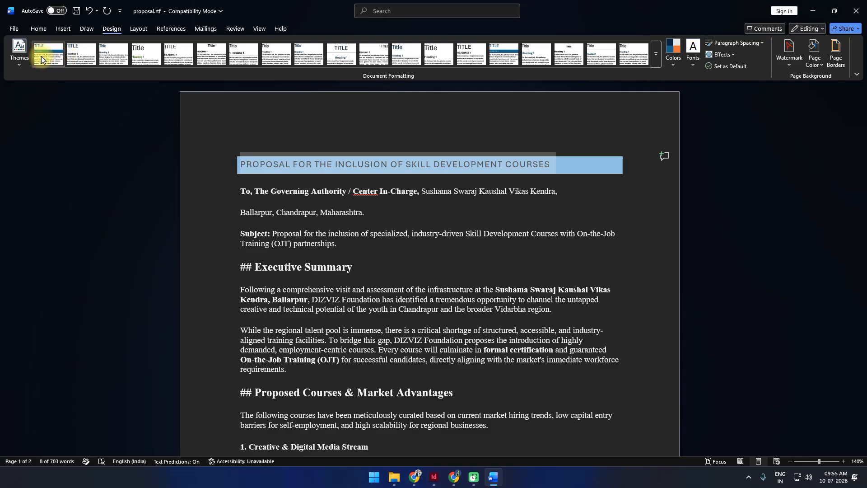
click(81, 56)
click(116, 54)
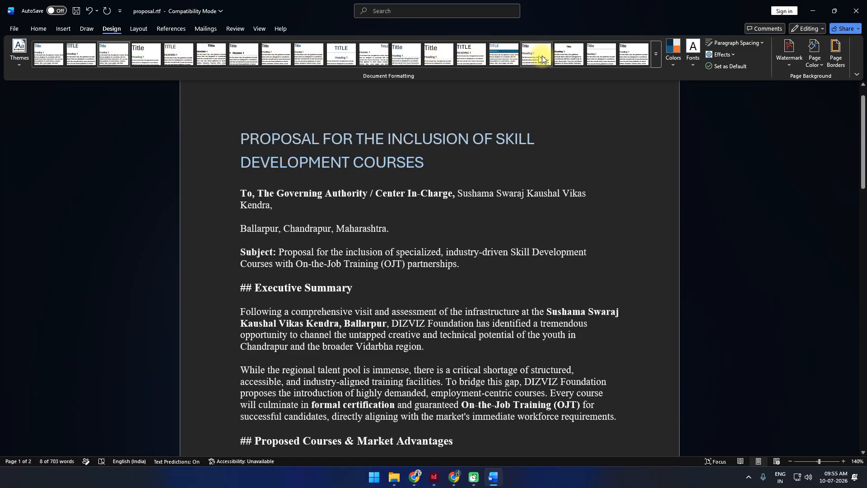
Apply the fifth built-in style set, with a centred title preview, to the proposal from the full document formatting gallery.
click(656, 54)
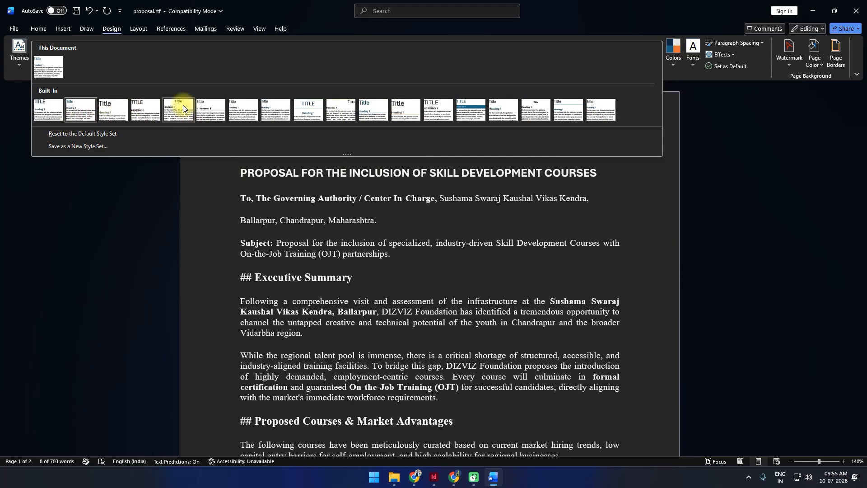
click(182, 107)
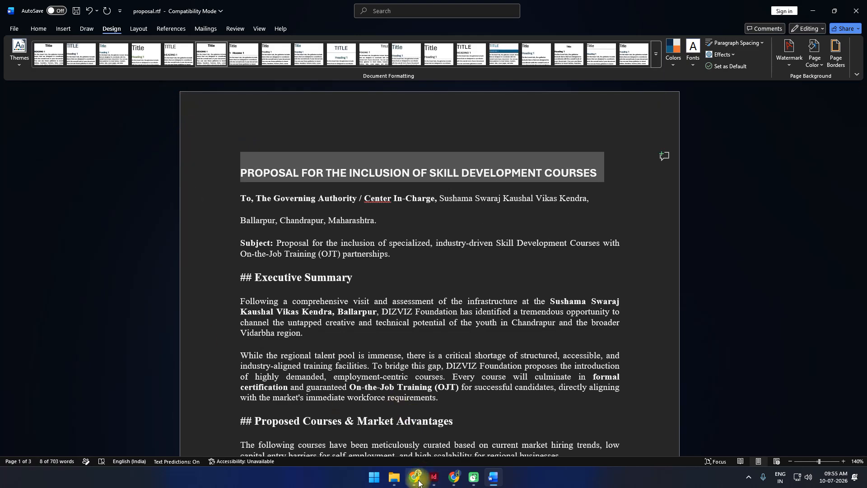
Switch to the Google Meet call in Chrome and admit the guest who is waiting to join.
mouse_move(415, 476)
click(405, 432)
click(102, 9)
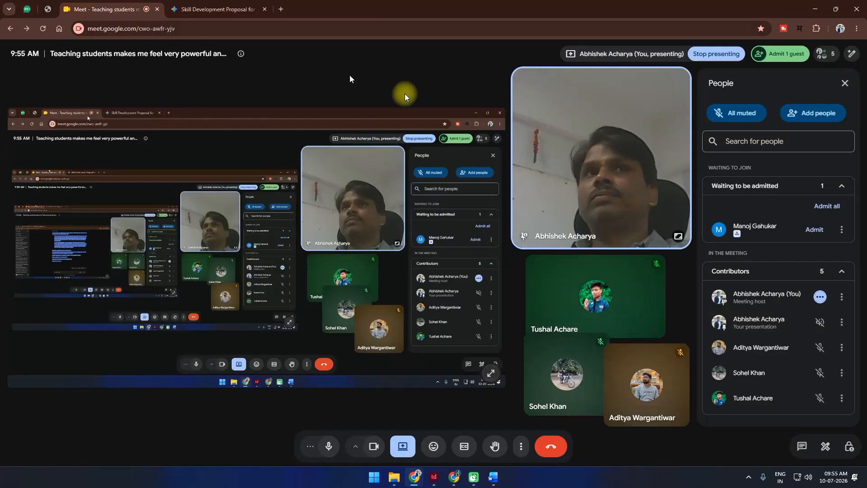
click(814, 229)
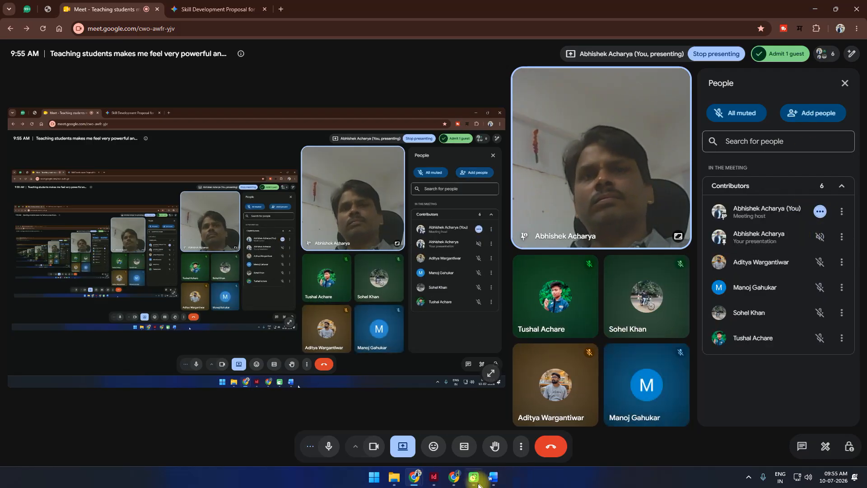
Switch to InDesign and select the whole two-line proposal title on page 1.
click(434, 477)
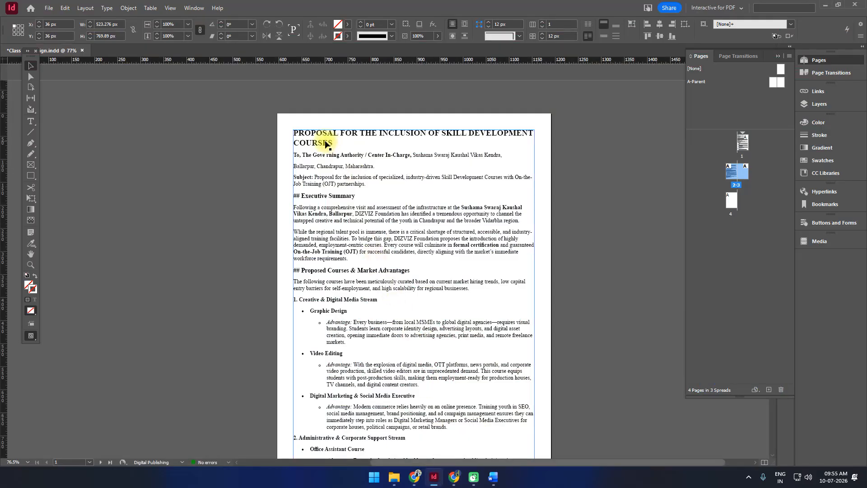
click(493, 477)
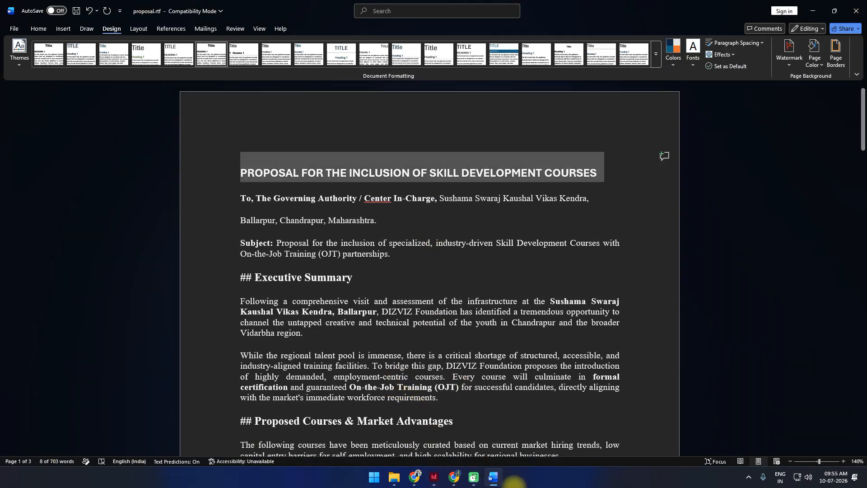
click(434, 477)
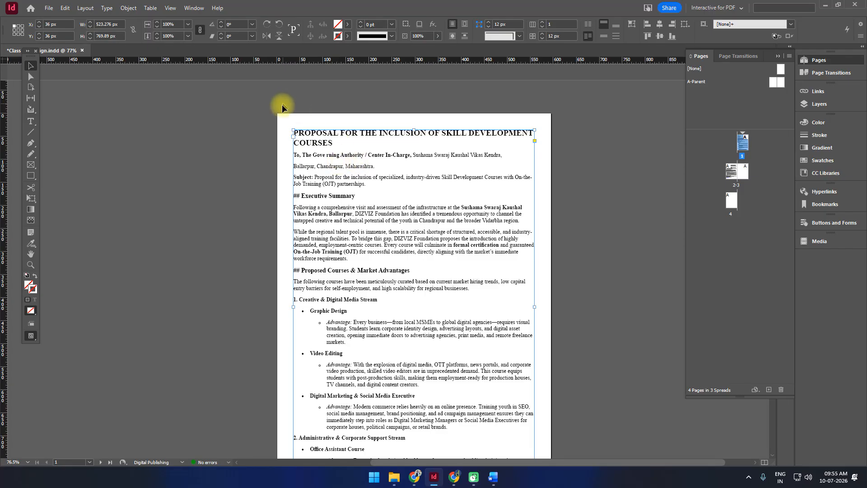
double_click(306, 135)
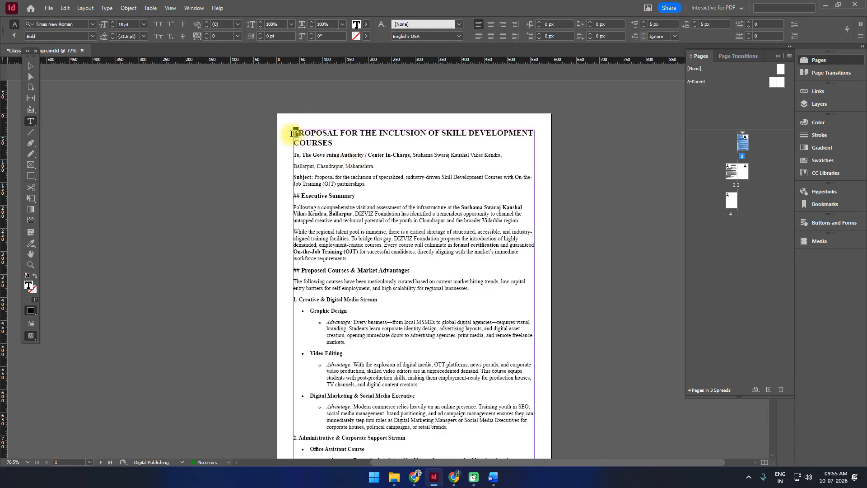
drag(306, 133, 281, 128)
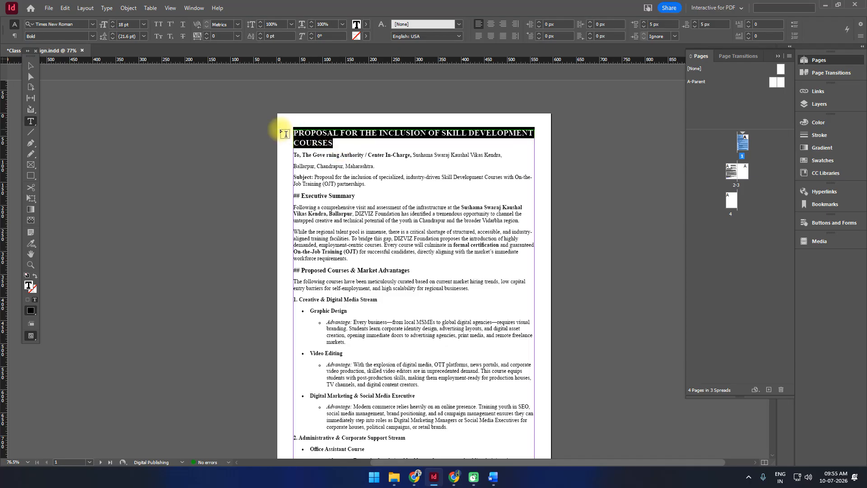
Remove the paragraph break between the title and the "To, The Governing Authority" line, and re-insert it.
click(342, 146)
key(Delete)
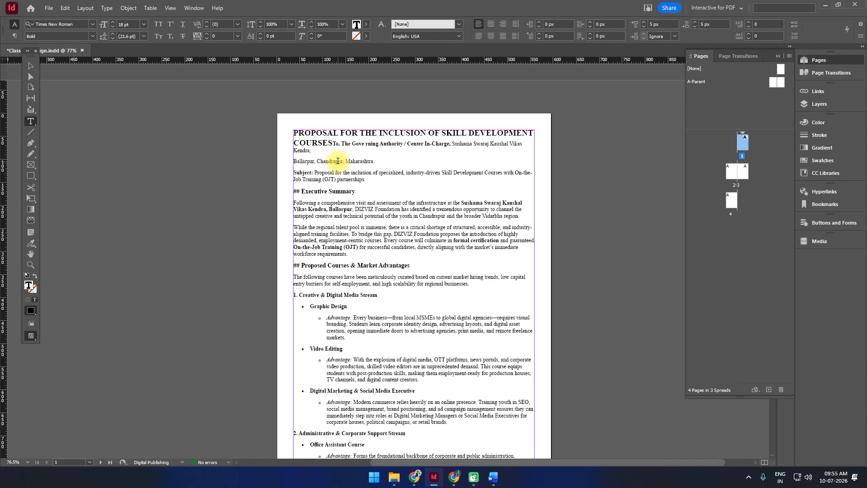
key(Return)
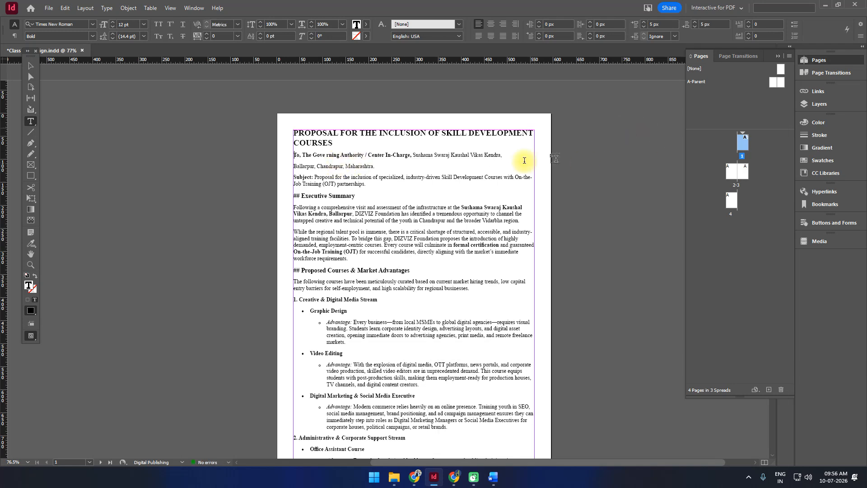
Highlight the addressee lines, the Subject paragraph and the Executive Summary heading in turn to point out the proposal's parts.
click(503, 155)
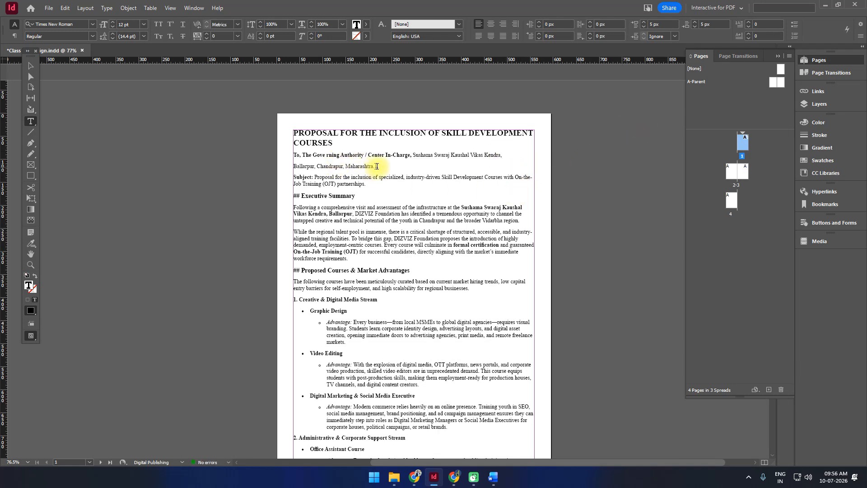
drag(377, 166, 292, 155)
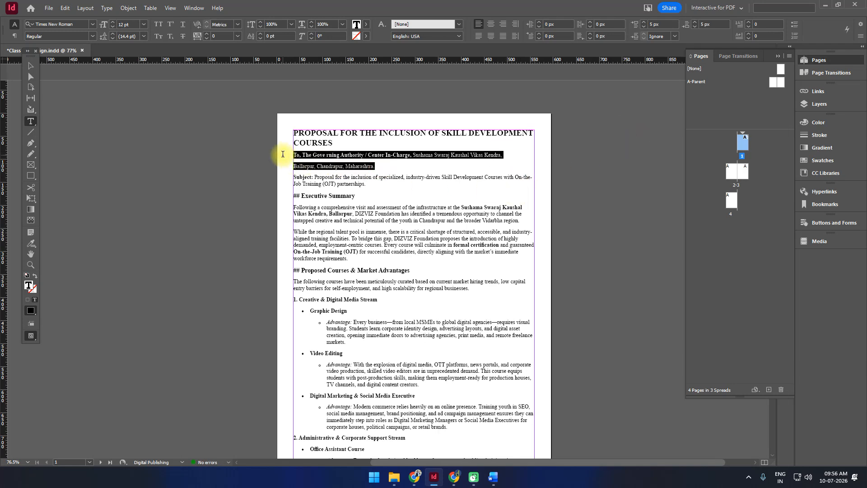
click(379, 164)
drag(367, 184, 278, 175)
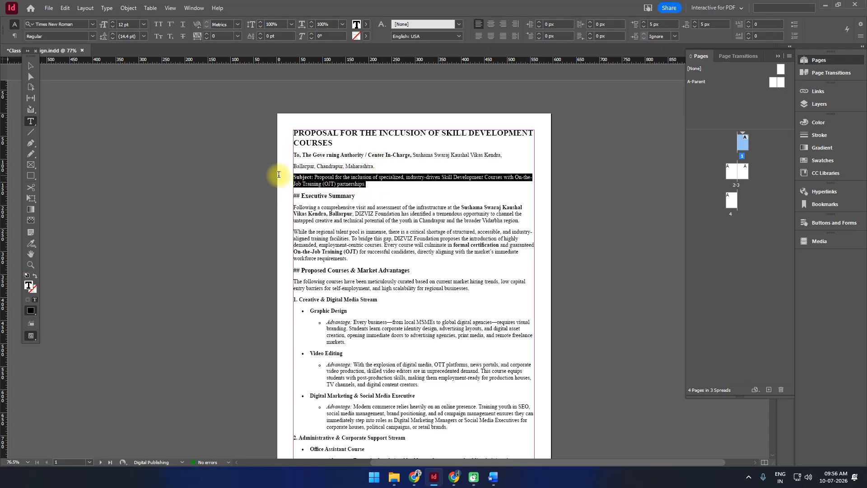
drag(357, 195, 246, 202)
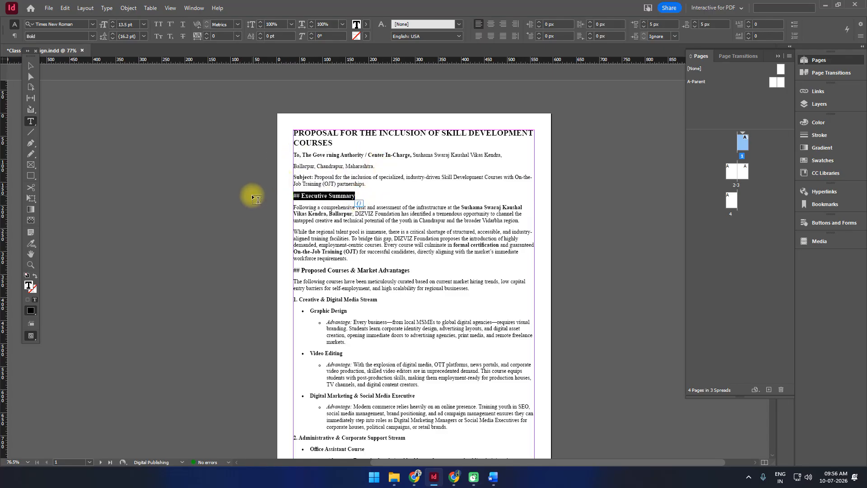
Highlight the ## marker before "Proposed Courses & Market Advantages" and examine the page for stray heading markers.
click(29, 67)
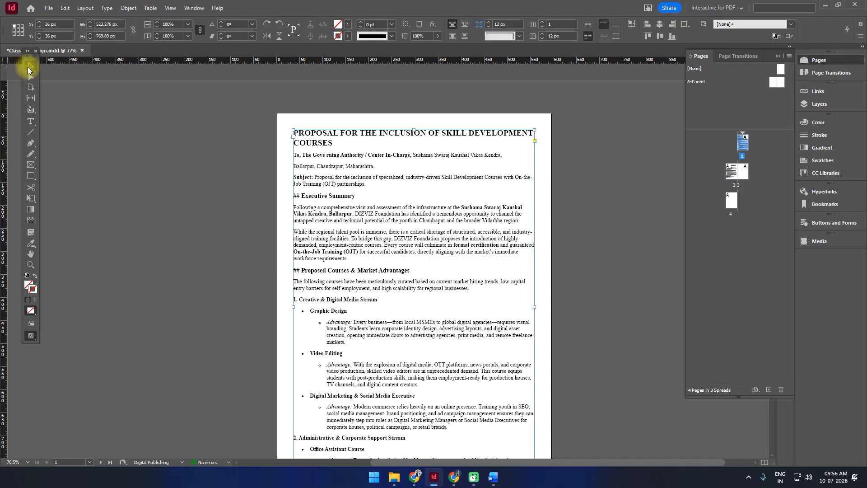
key(ctrl+=)
key(ctrl+=)
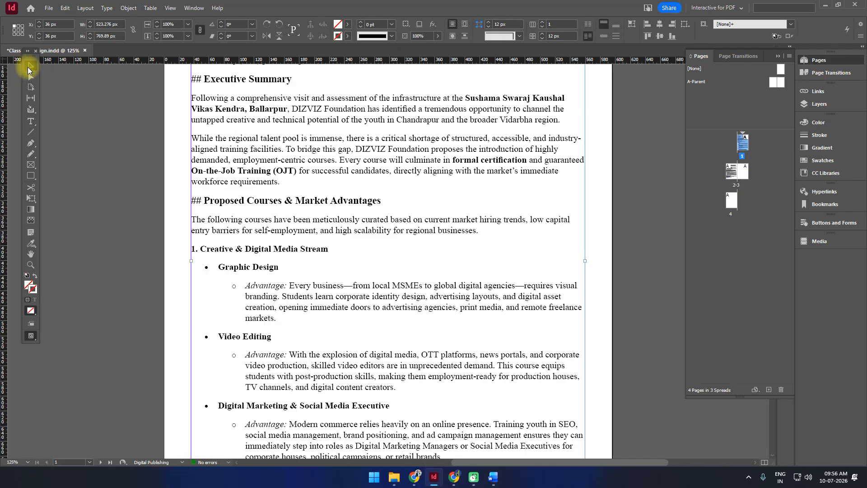
scroll(397, 204, up, 3)
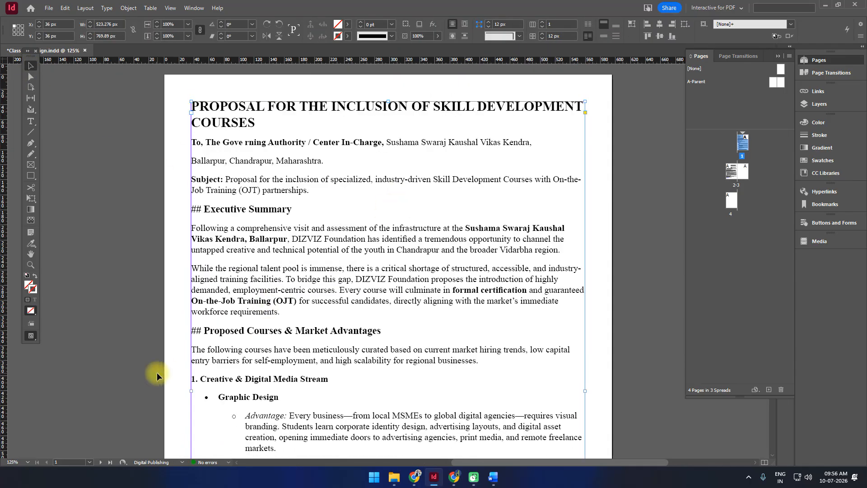
double_click(207, 330)
drag(204, 332, 175, 335)
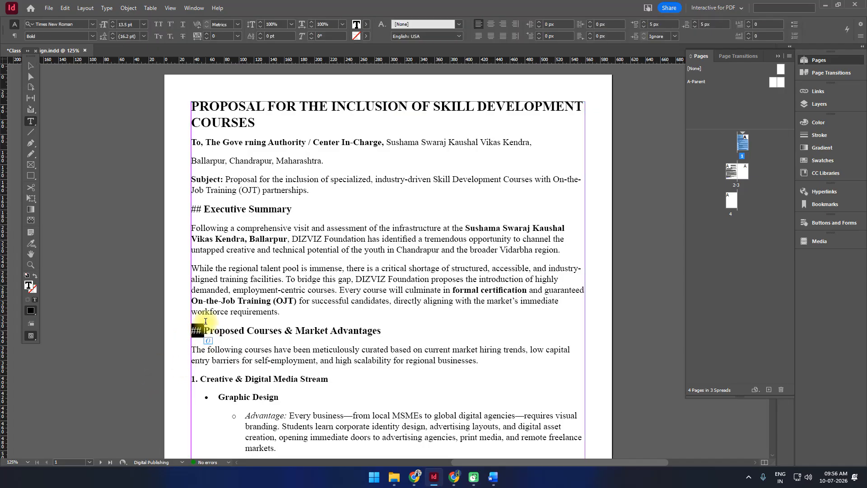
scroll(206, 217, down, 15)
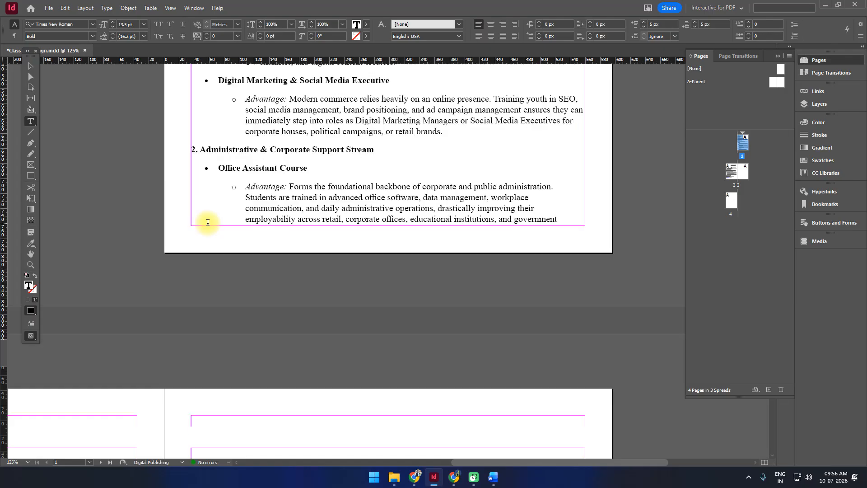
scroll(196, 235, up, 15)
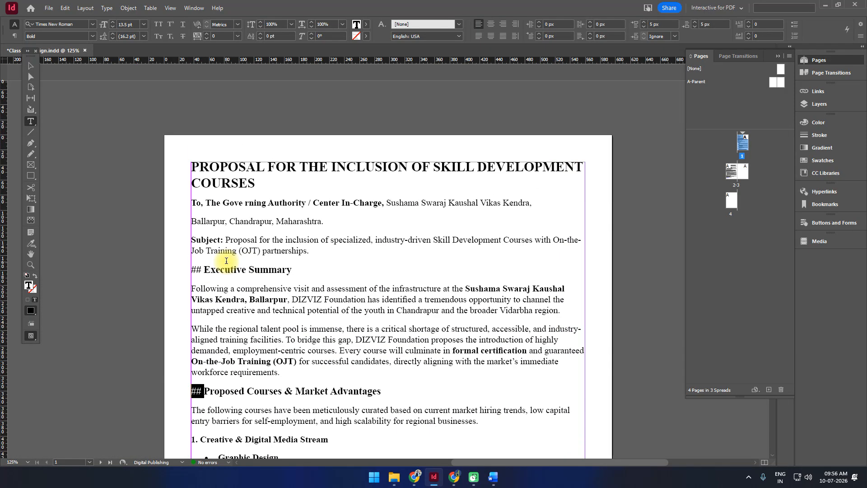
Open Find/Change for text in the InDesign proposal.
click(65, 8)
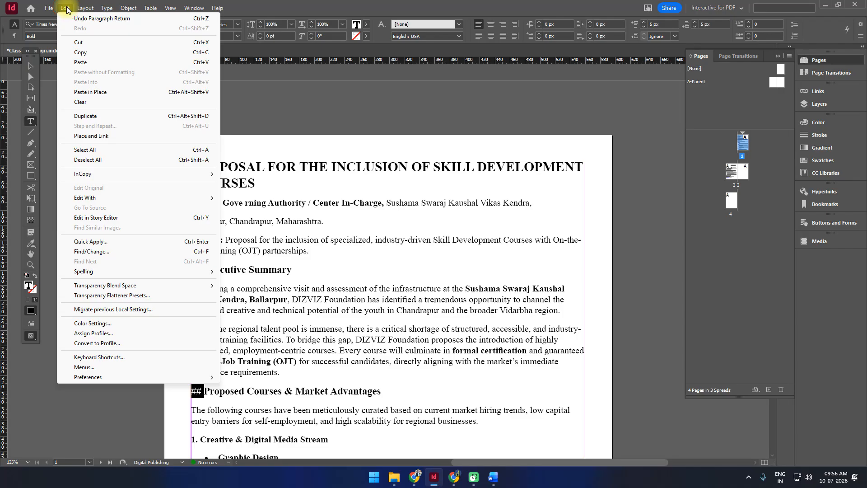
click(95, 251)
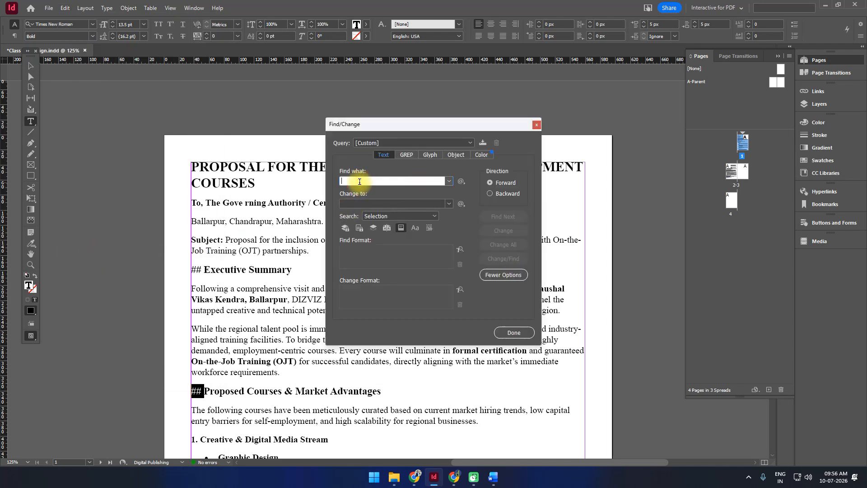
key(ctrl+v)
key(ctrl+z)
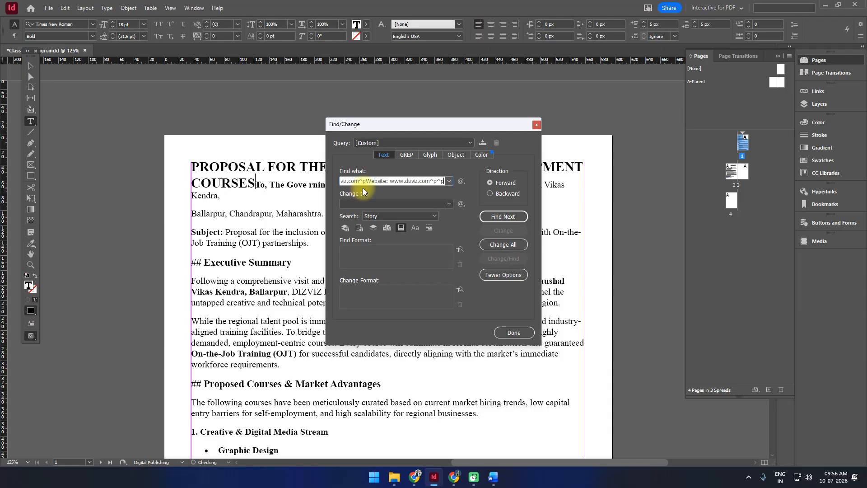
triple_click(368, 180)
key(BackSpace)
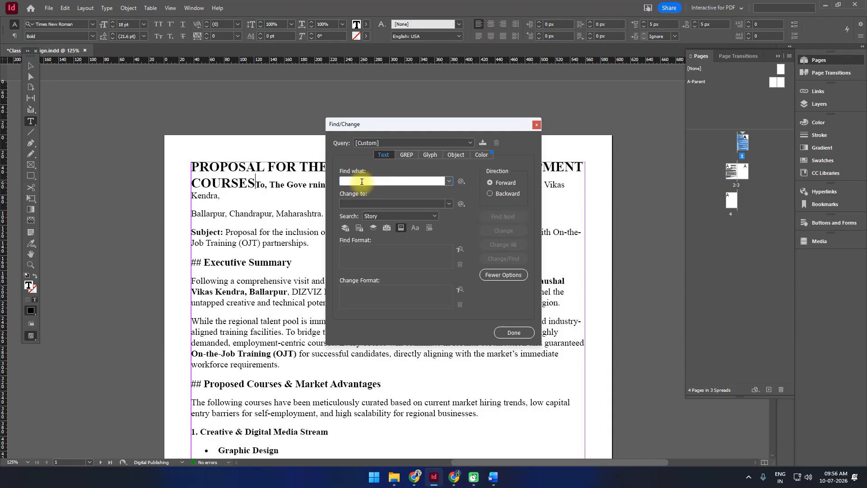
Replace every # in the story with nothing, close Find/Change and check the cleaned headings.
text(#)
click(354, 204)
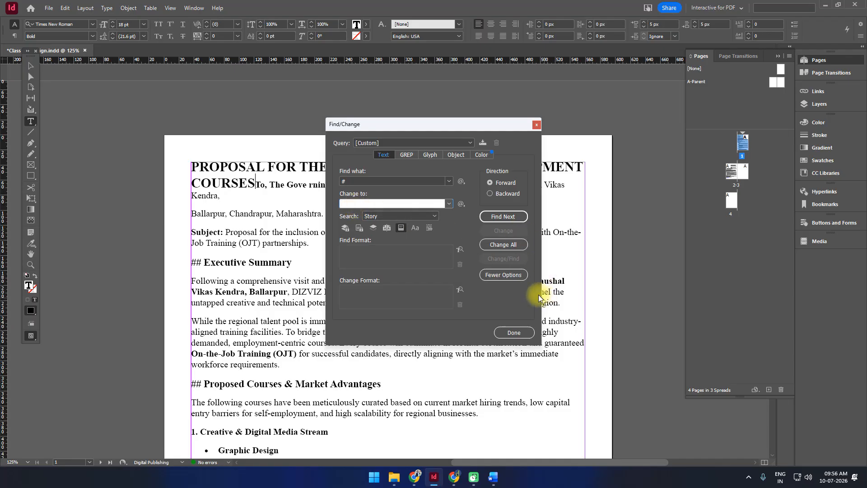
click(509, 244)
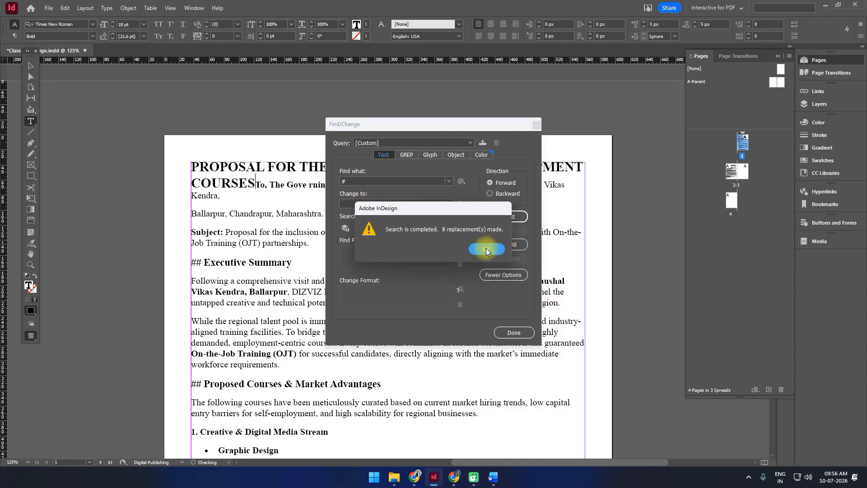
click(486, 248)
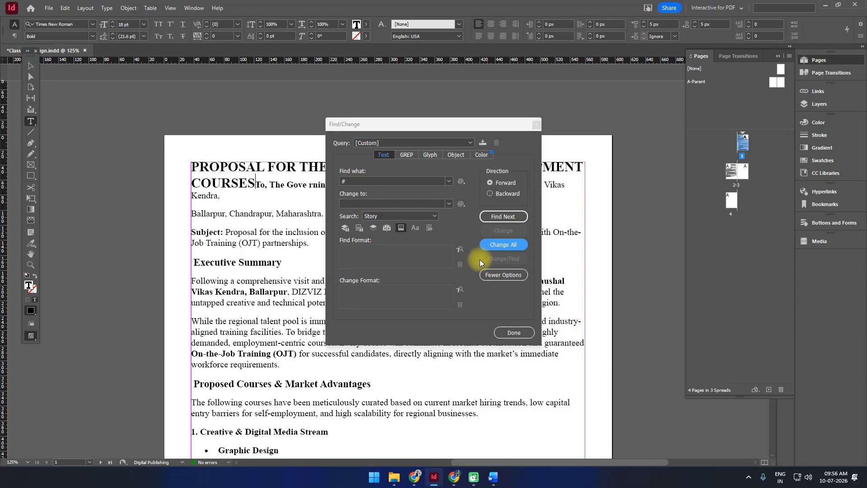
click(537, 124)
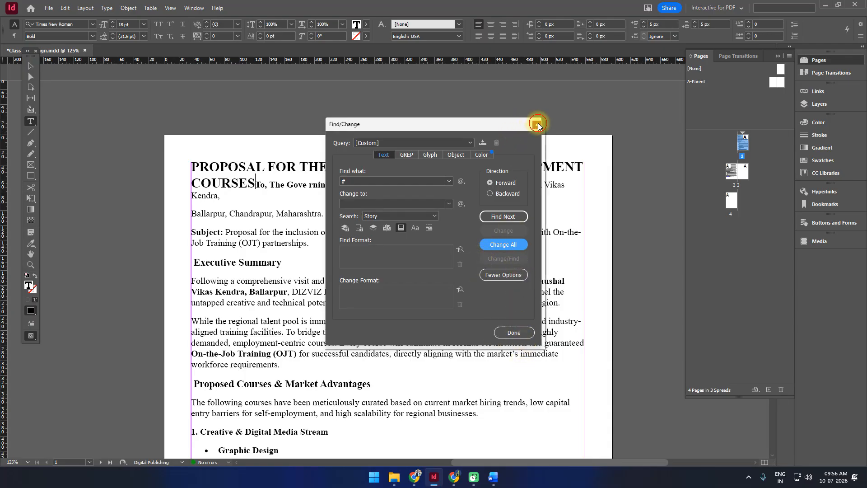
scroll(233, 305, down, 3)
scroll(232, 305, down, 10)
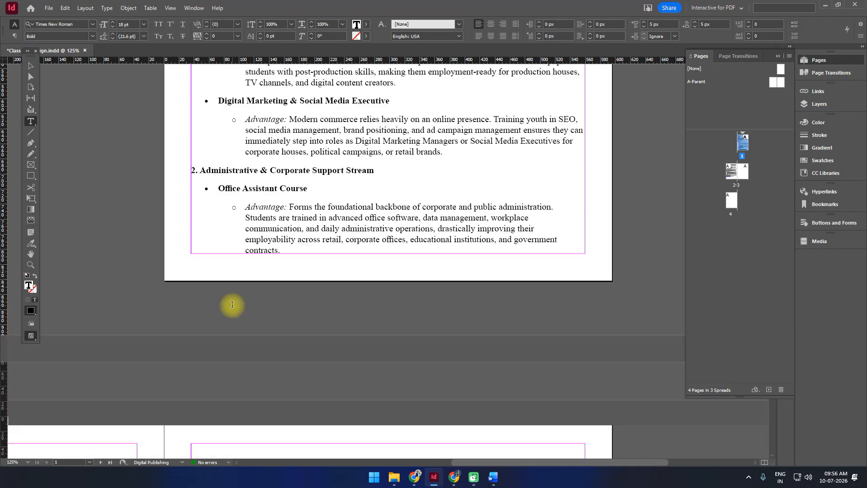
scroll(236, 305, up, 5)
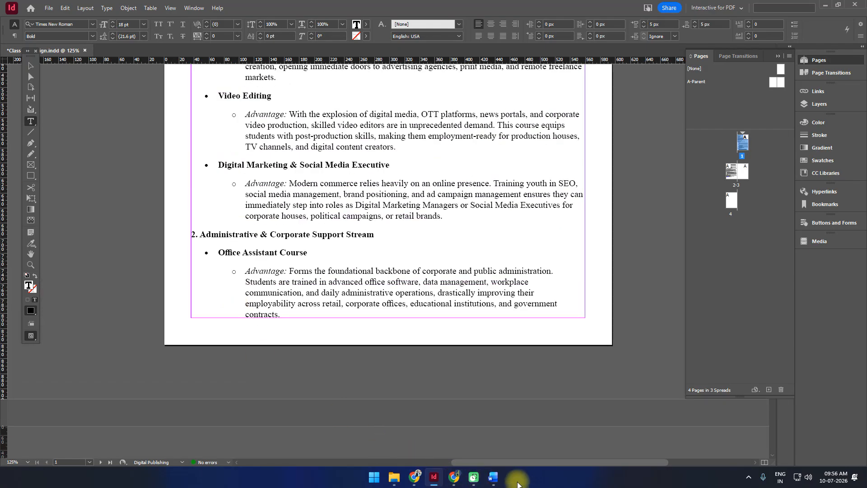
Switch to the Word proposal, replace every # with nothing using Find and Replace, and close the dialog.
click(493, 477)
click(384, 297)
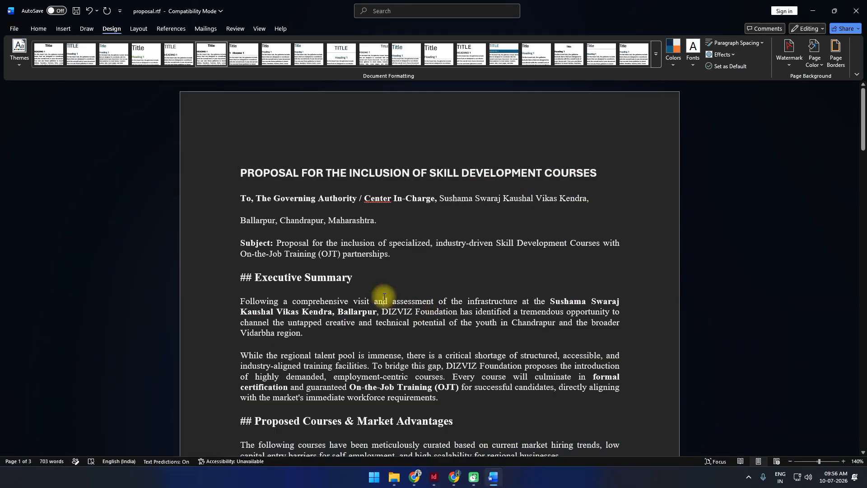
key(ctrl+f)
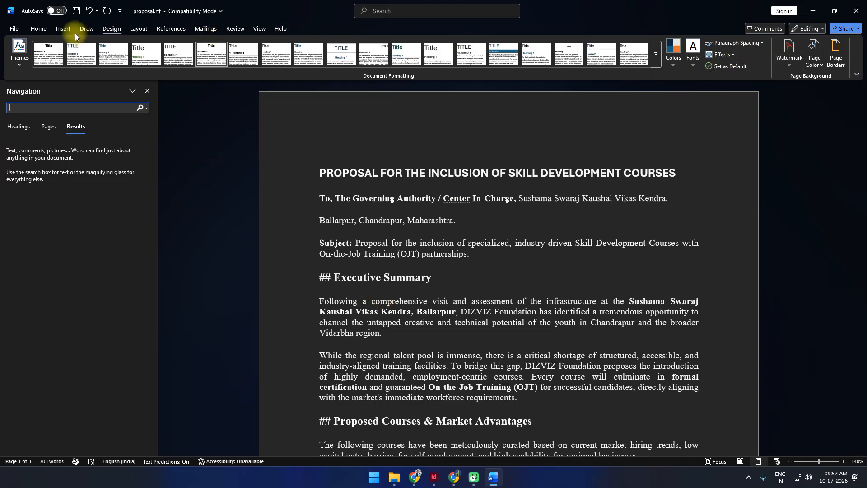
click(40, 29)
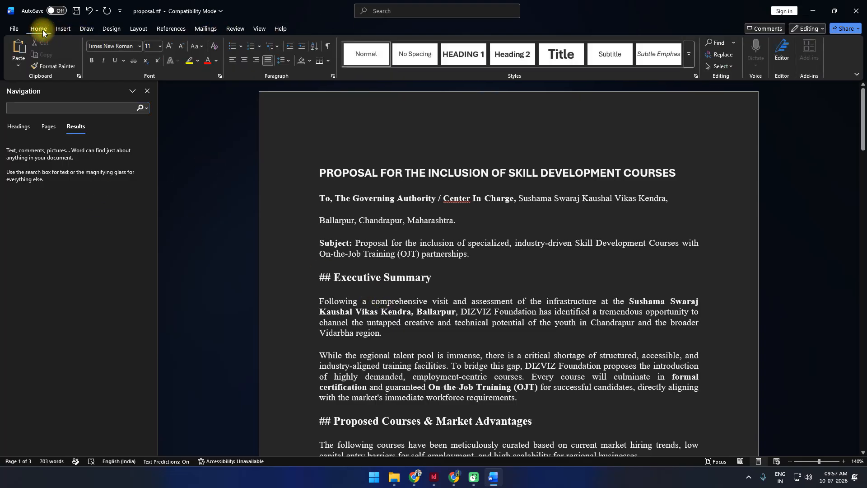
click(718, 54)
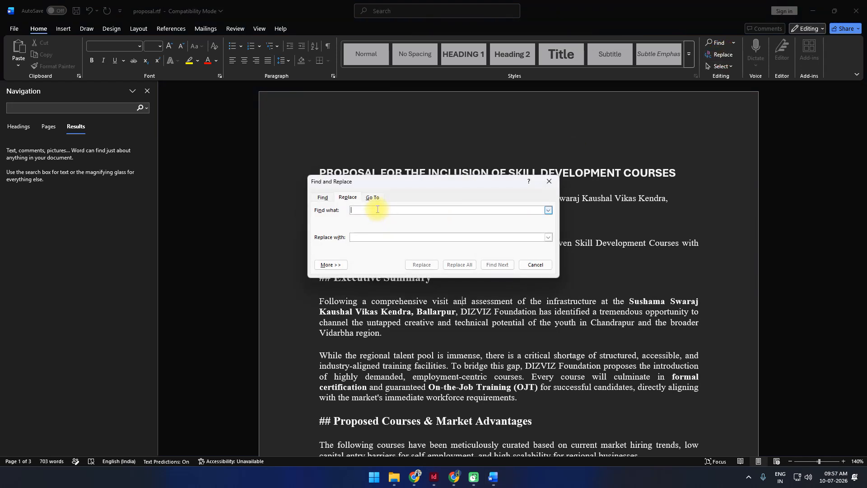
click(465, 265)
click(488, 249)
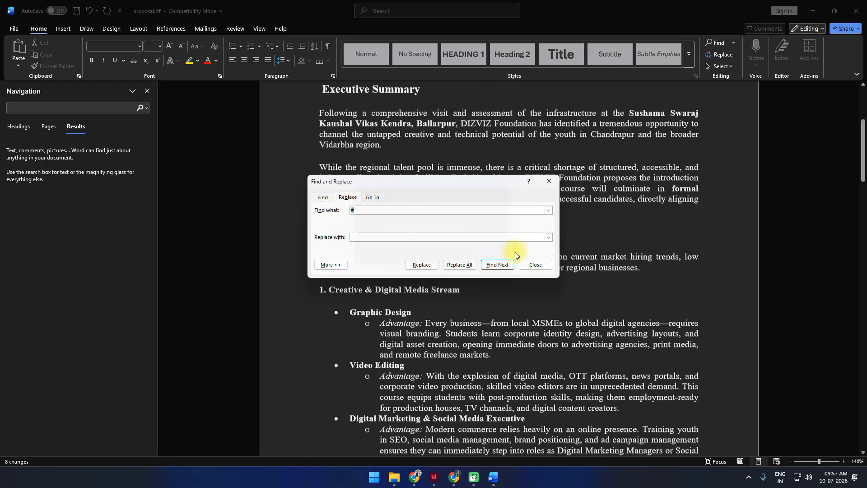
click(536, 264)
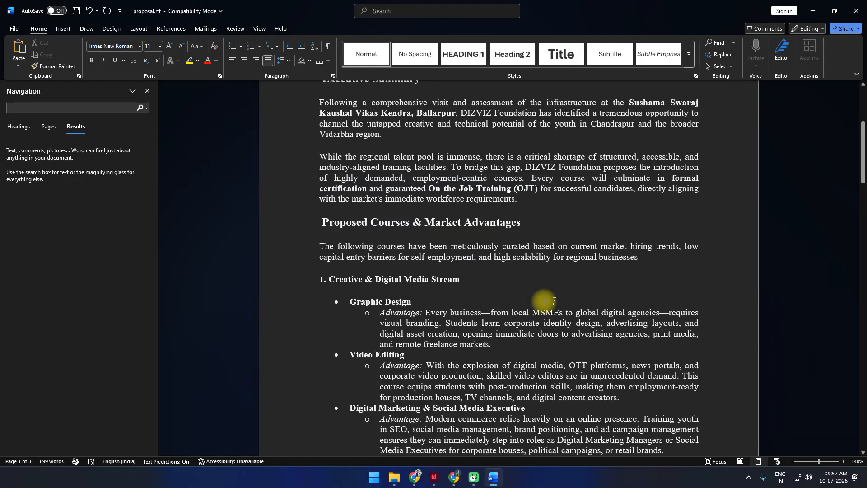
Return to InDesign and break the addressee line onto its own paragraph below the proposal title.
click(432, 479)
scroll(305, 265, up, 10)
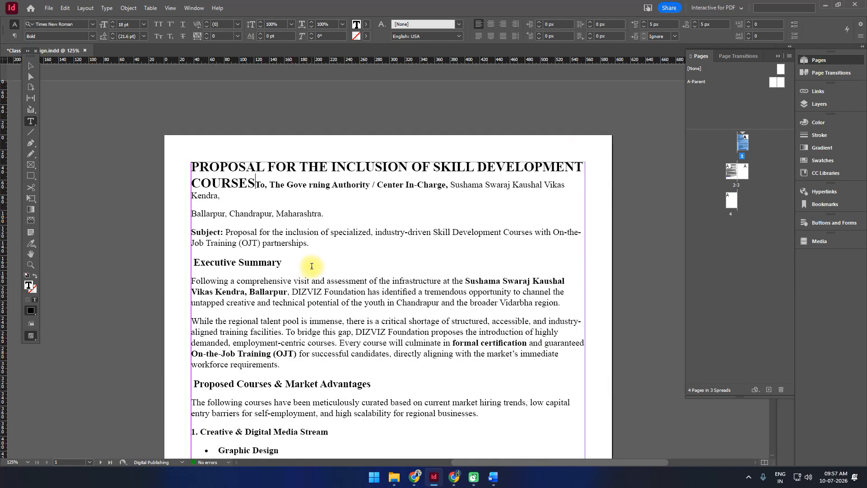
scroll(311, 265, down, 10)
scroll(314, 266, up, 10)
key(Return)
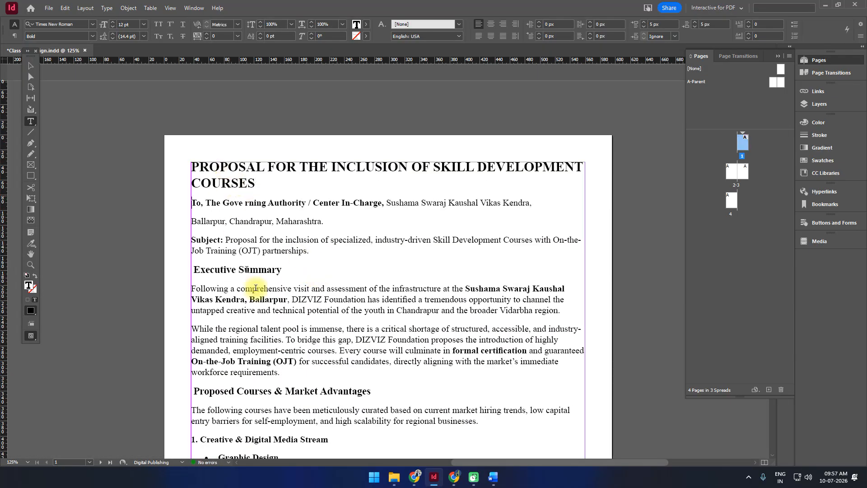
scroll(260, 293, down, 5)
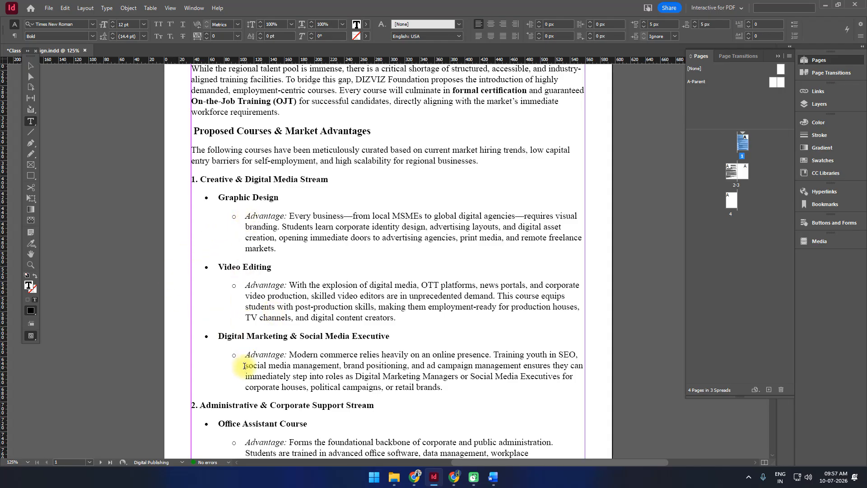
scroll(285, 191, up, 5)
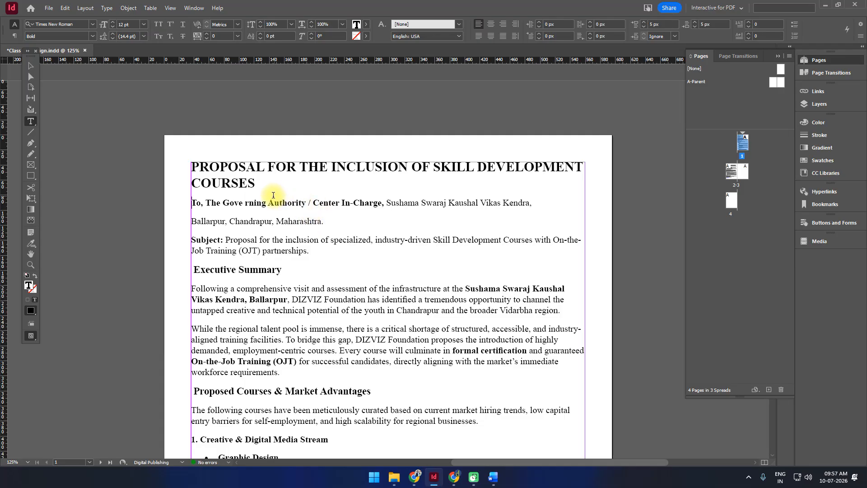
Highlight the proposal title, try an extra blank paragraph after it, and remove that paragraph again.
drag(261, 187, 180, 165)
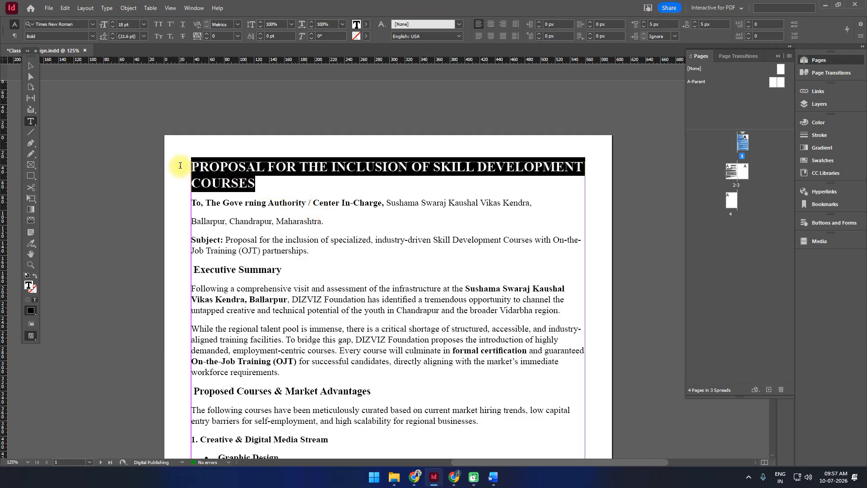
click(229, 168)
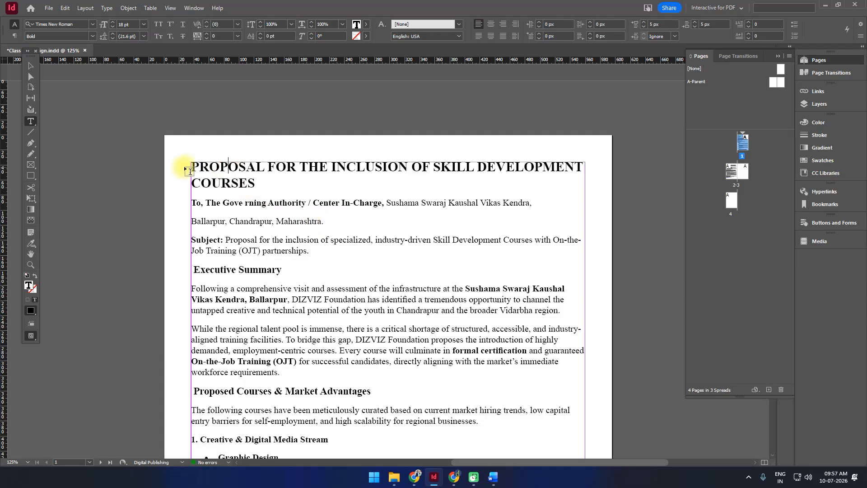
drag(190, 165, 219, 167)
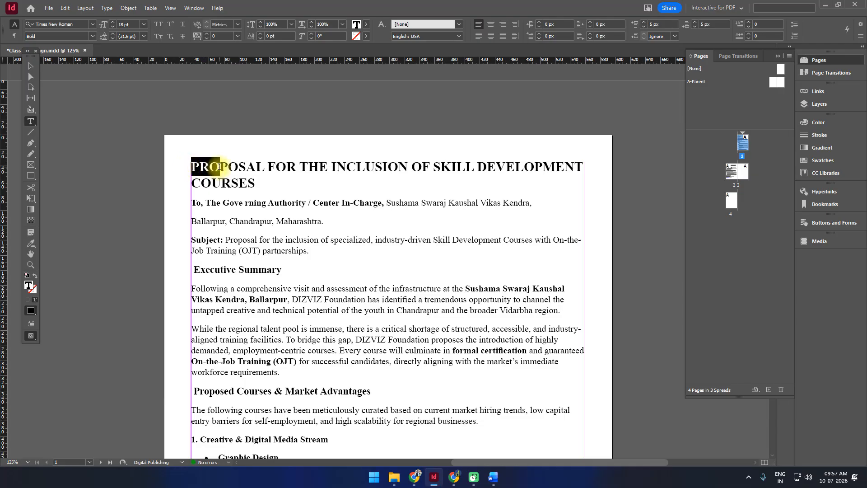
click(256, 182)
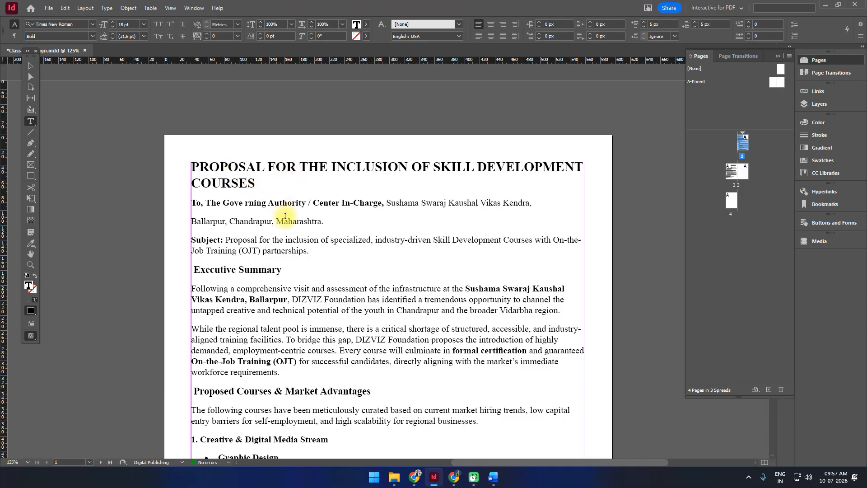
key(Return)
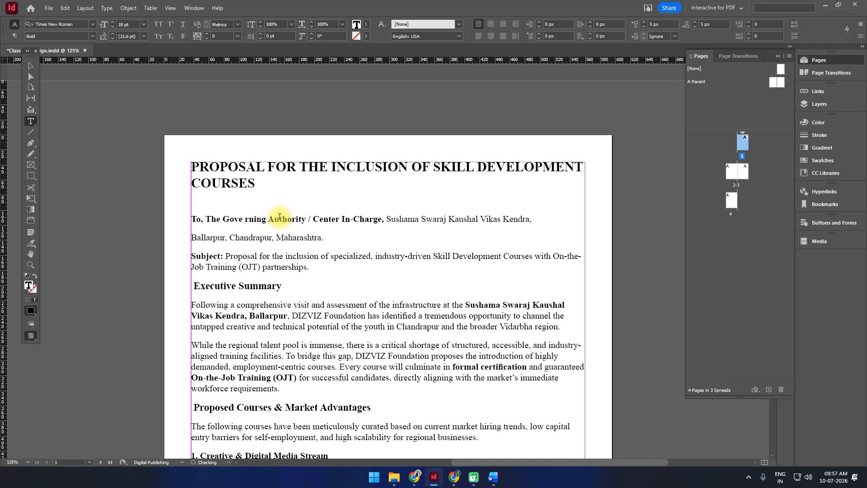
key(BackSpace)
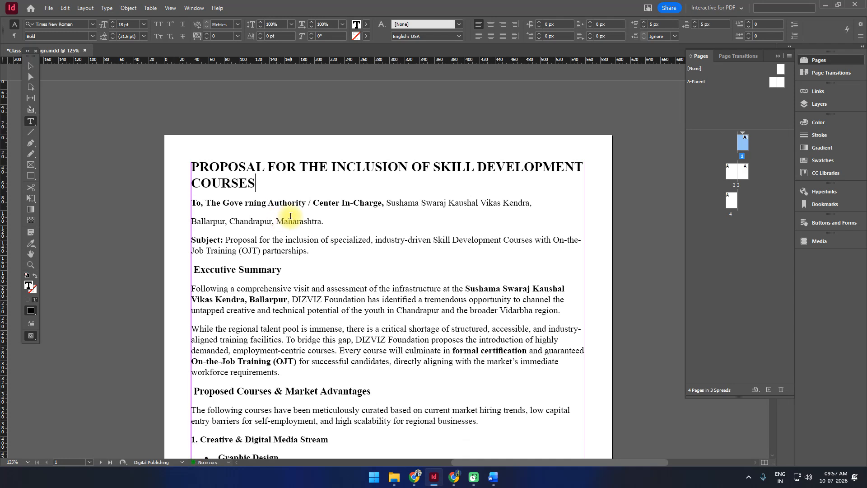
drag(253, 180, 186, 168)
Remove the stray space inside "Governing" and join the location line to the end of the addressee paragraph above it.
double_click(262, 203)
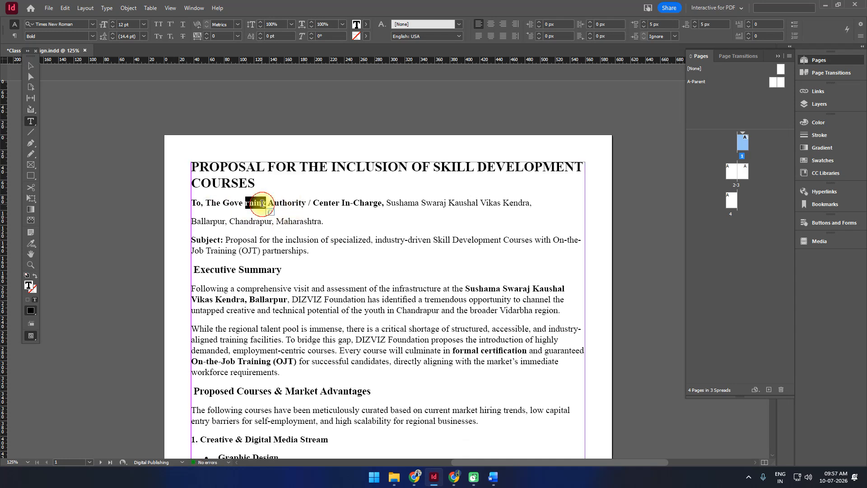
click(255, 213)
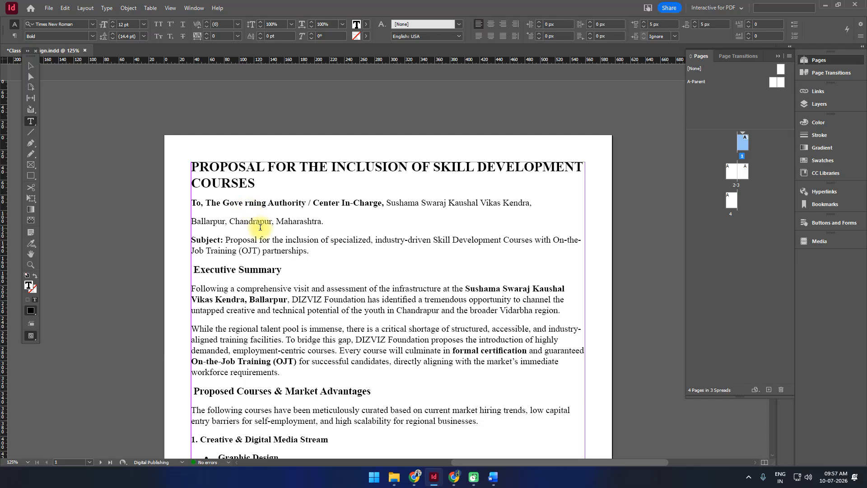
key(Delete)
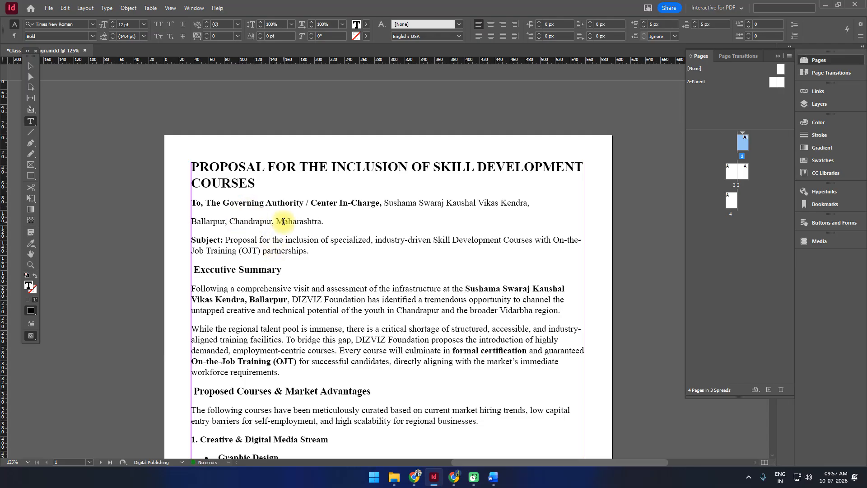
click(325, 222)
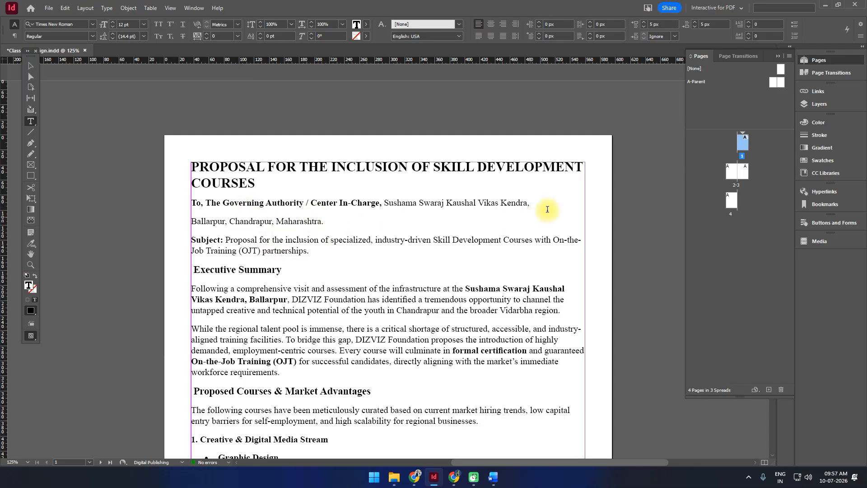
click(538, 210)
key(Delete)
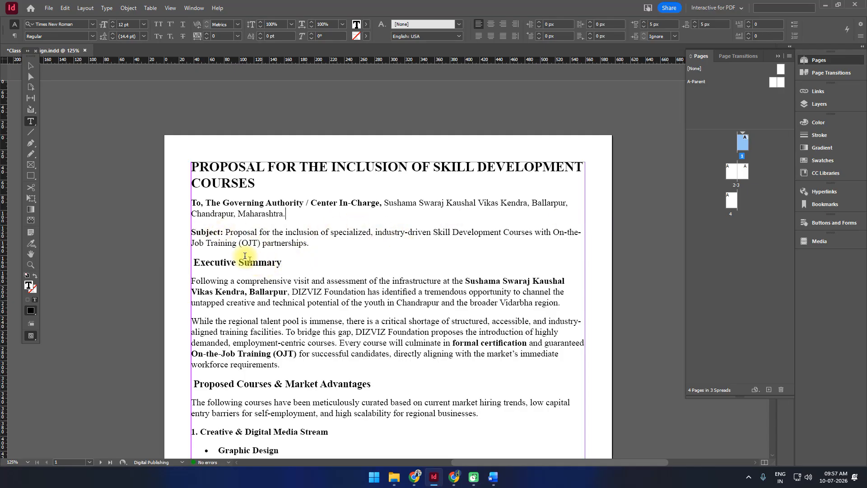
Highlight parts of the Executive Summary and the Proposed Courses introduction to review the text following the corrected addressee lines.
drag(220, 233, 277, 266)
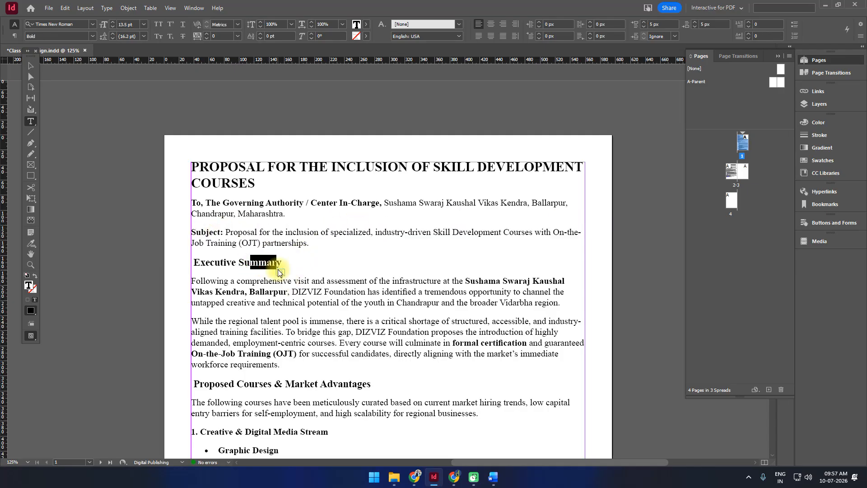
drag(231, 292, 294, 288)
scroll(282, 311, down, 1)
scroll(282, 311, down, 1)
scroll(285, 290, down, 2)
drag(269, 258, 314, 257)
drag(259, 274, 289, 285)
scroll(327, 299, down, 10)
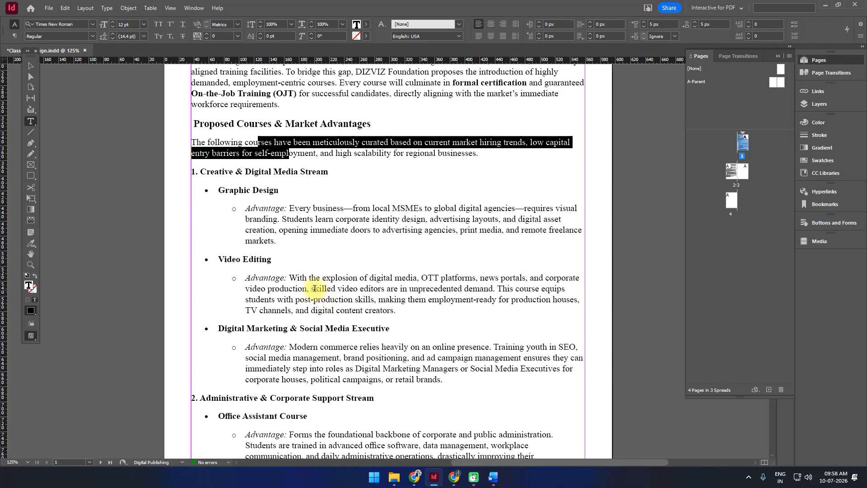
Switch to the Google Meet call, admit the waiting participant, and return to InDesign.
click(409, 473)
click(377, 447)
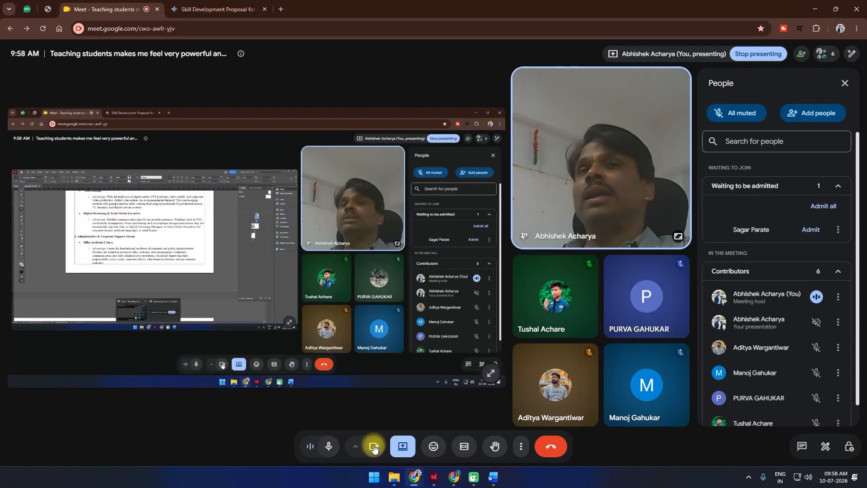
click(813, 232)
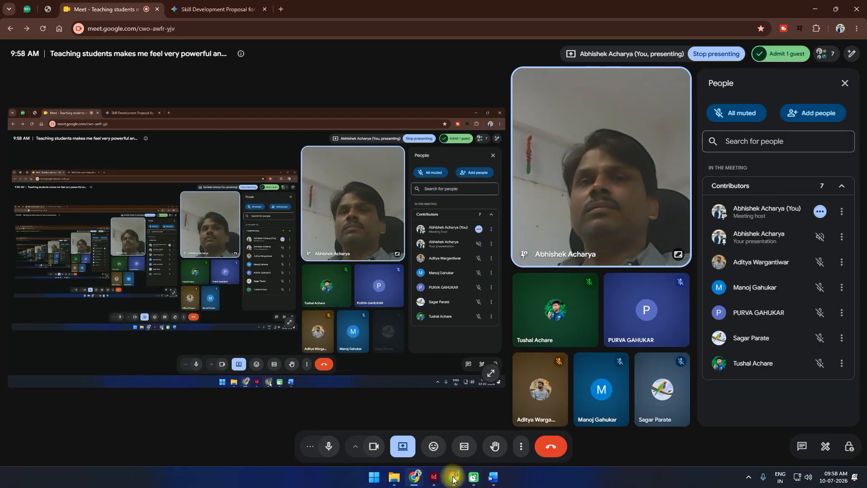
click(434, 431)
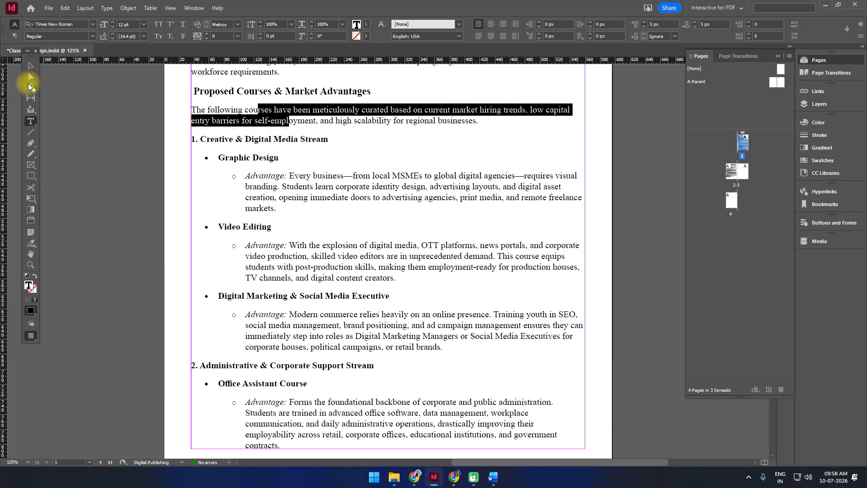
Delete all text of the proposal story in InDesign, keeping the empty page 1 frame selected with the Selection tool.
click(29, 66)
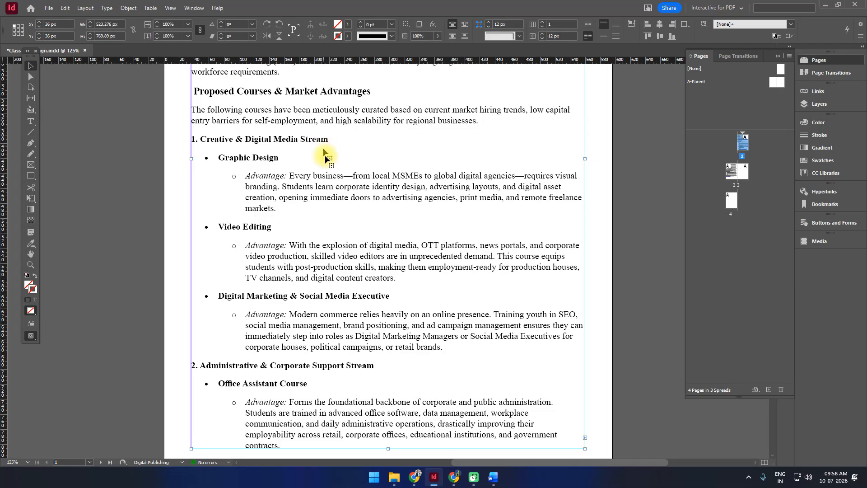
scroll(320, 346, down, 5)
scroll(319, 345, down, 10)
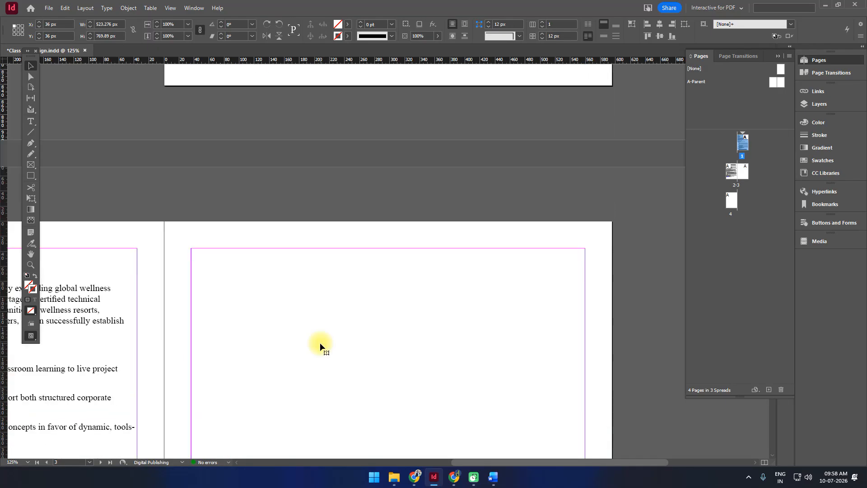
drag(229, 265, 482, 420)
drag(542, 175, 338, 465)
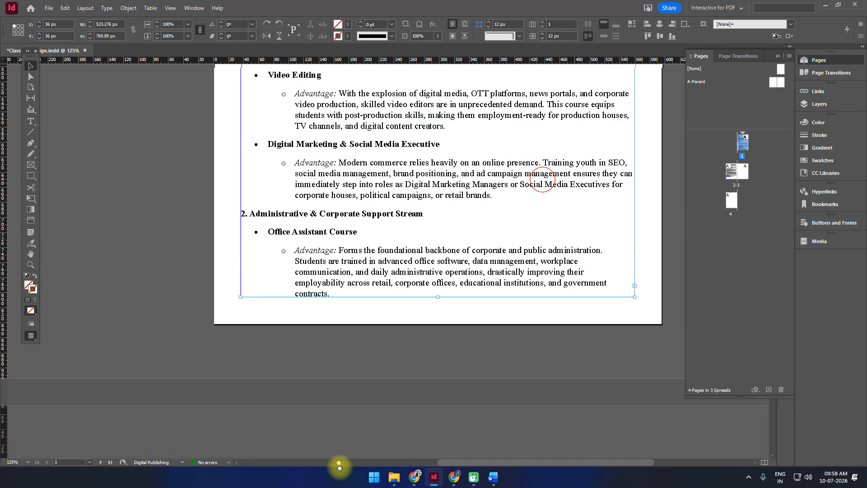
drag(441, 248, 358, 483)
drag(372, 234, 306, 402)
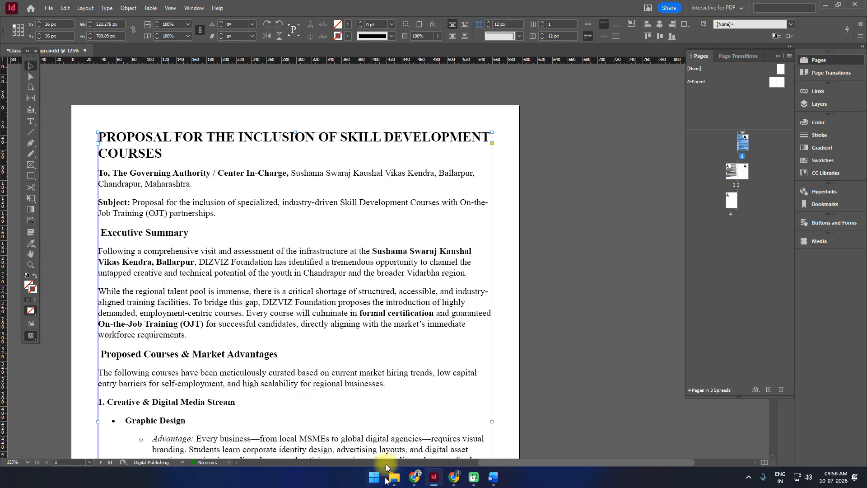
double_click(287, 274)
key(ctrl+a)
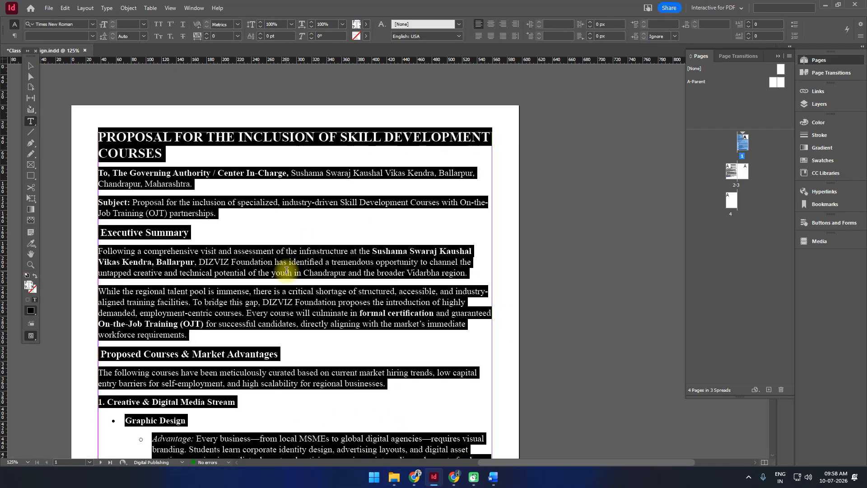
key(BackSpace)
click(31, 66)
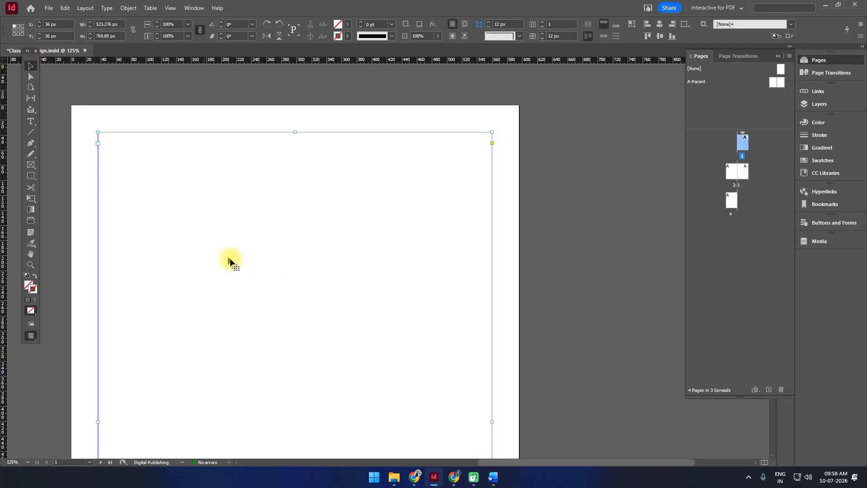
Switch to the Gemini chat in Chrome, copy the Skill Development Proposal response, and return to InDesign.
click(454, 477)
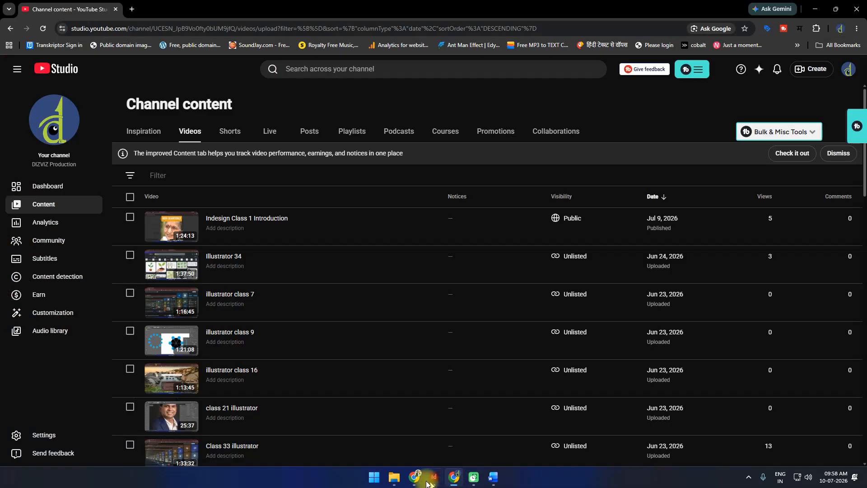
mouse_move(412, 482)
click(365, 435)
click(181, 8)
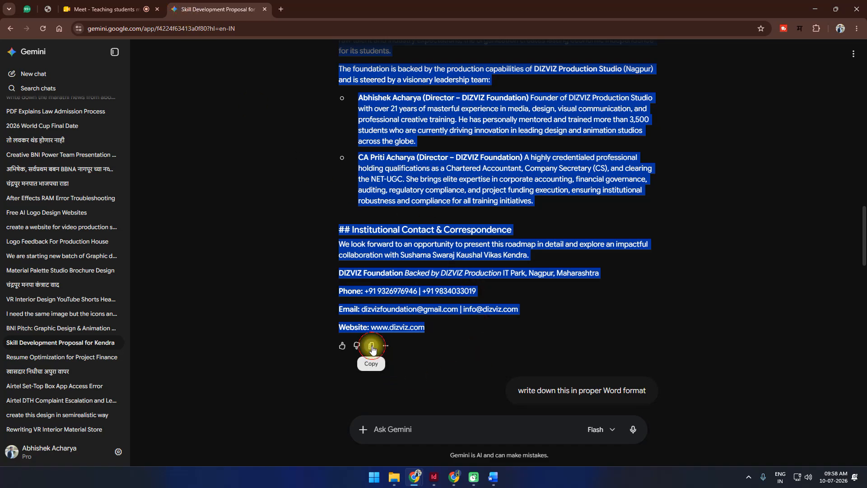
click(373, 348)
click(434, 477)
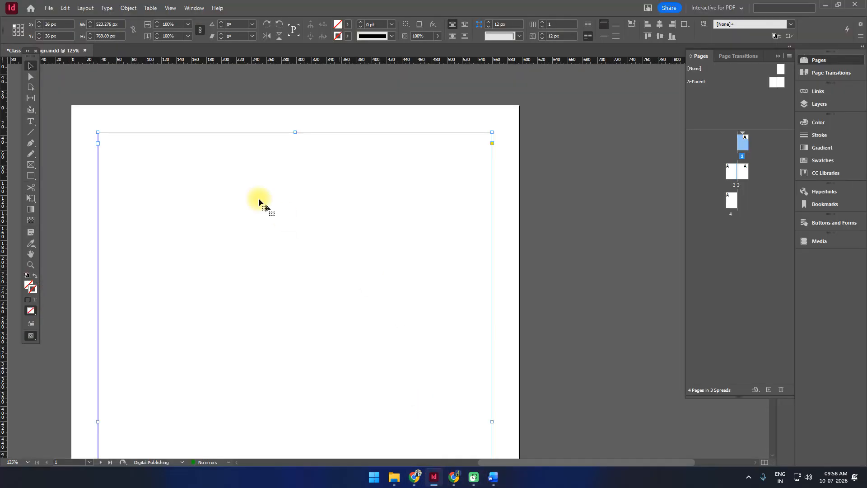
Try to paste the copied Gemini text while the empty page 1 frame is selected as an object, and undo the paste.
click(65, 7)
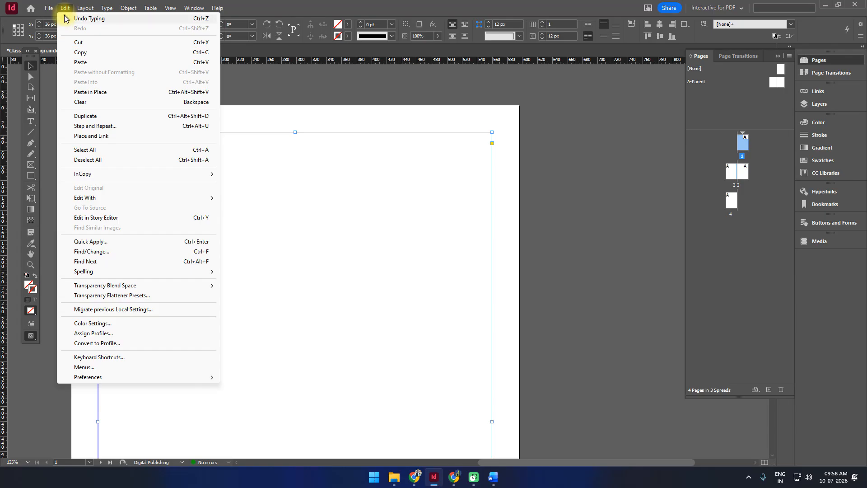
click(87, 61)
key(ctrl+z)
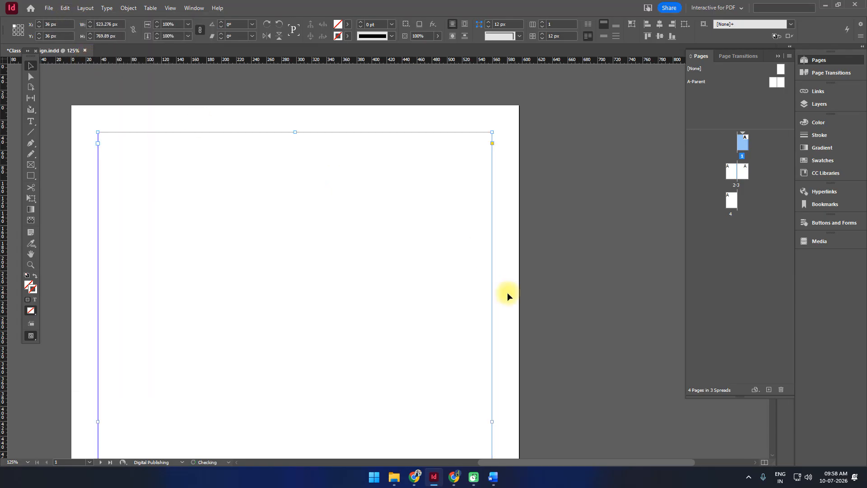
Place the text cursor at the start of the empty page 1 frame and show the text commands available there.
double_click(119, 138)
right_click(112, 142)
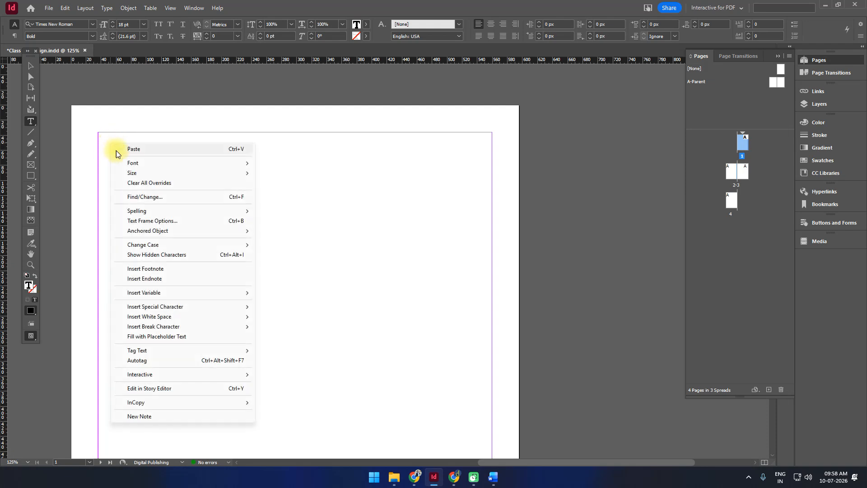
mouse_move(140, 162)
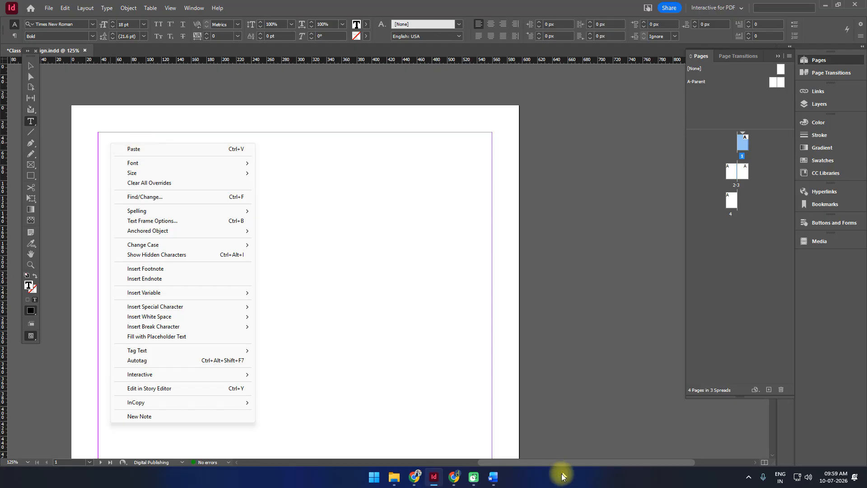
Switch to Word, create a new blank document, and paste the copied Gemini proposal with the Keep Text Only option.
click(493, 477)
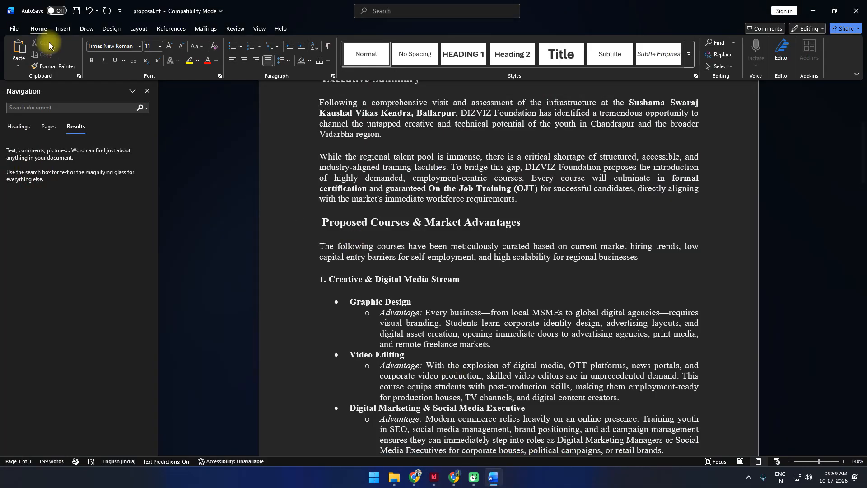
click(14, 28)
click(131, 94)
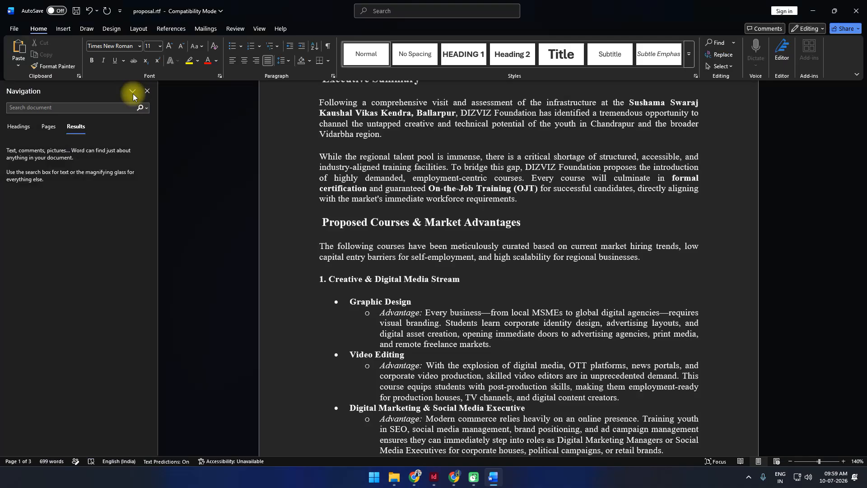
right_click(316, 161)
click(365, 220)
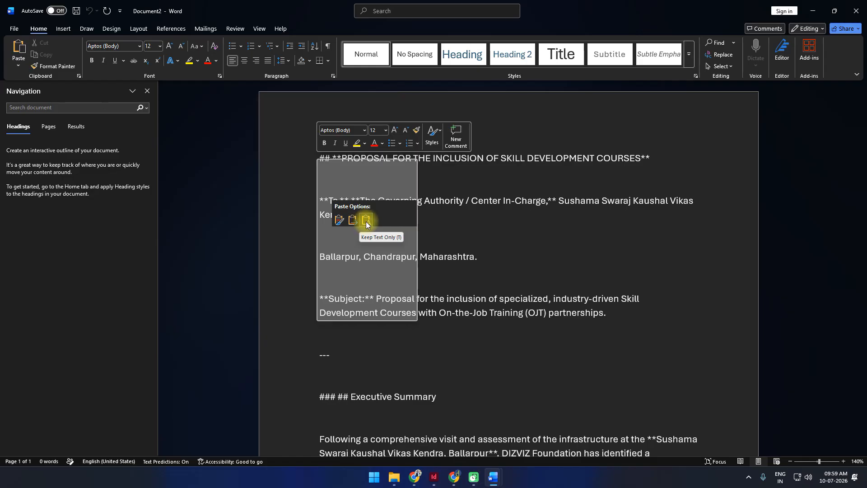
Check the pasted proposal from title to contact details for Markdown markers, and place the cursor in the blank space below the title.
scroll(446, 265, down, 20)
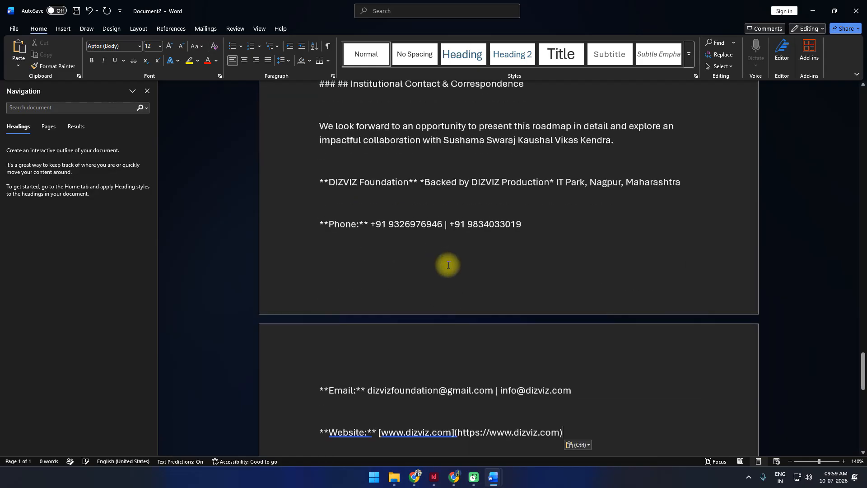
scroll(447, 265, up, 20)
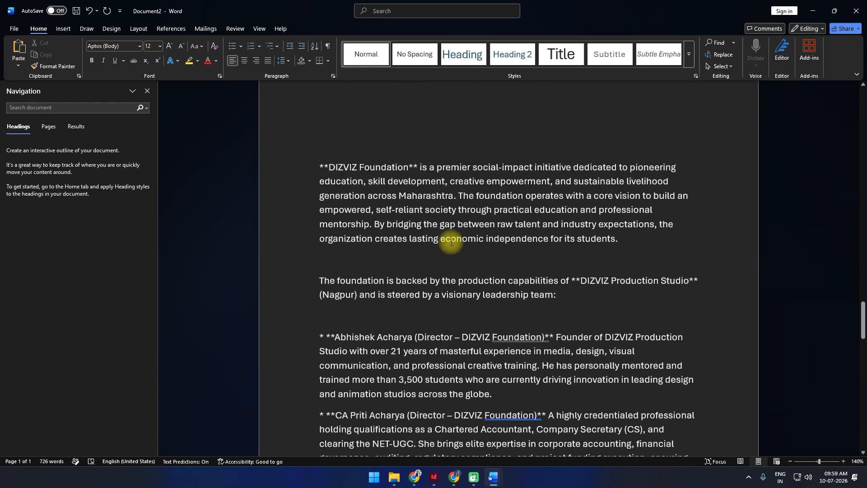
scroll(448, 236, up, 20)
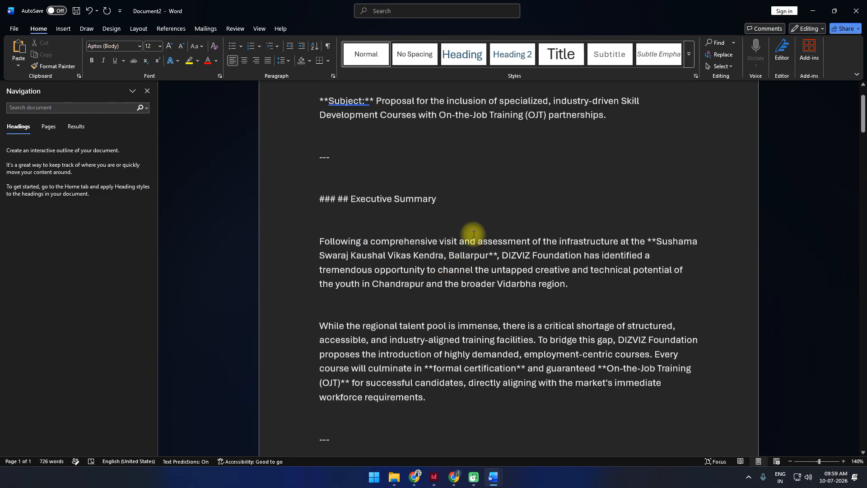
click(370, 187)
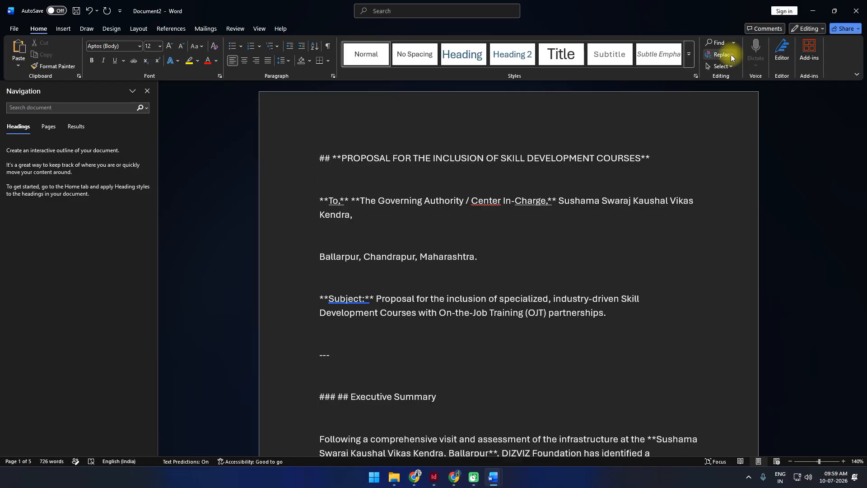
Remove the blank line under the proposal title and replace every "#" in the document with nothing.
key(BackSpace)
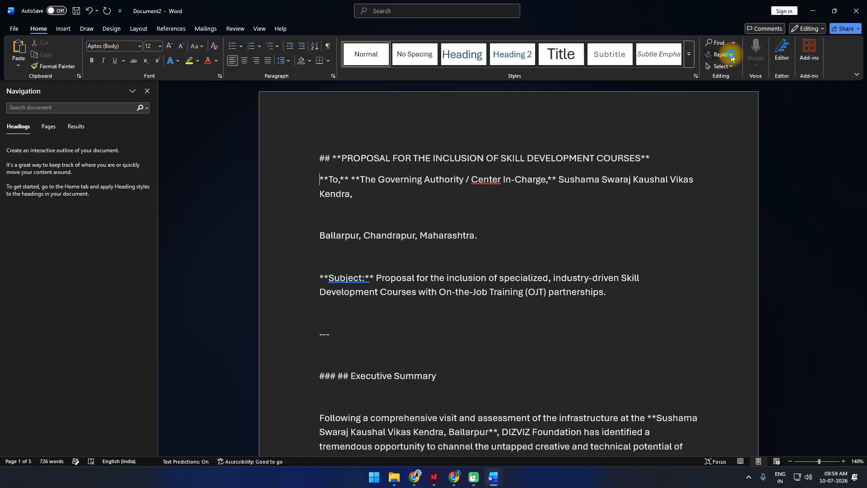
click(731, 54)
click(432, 154)
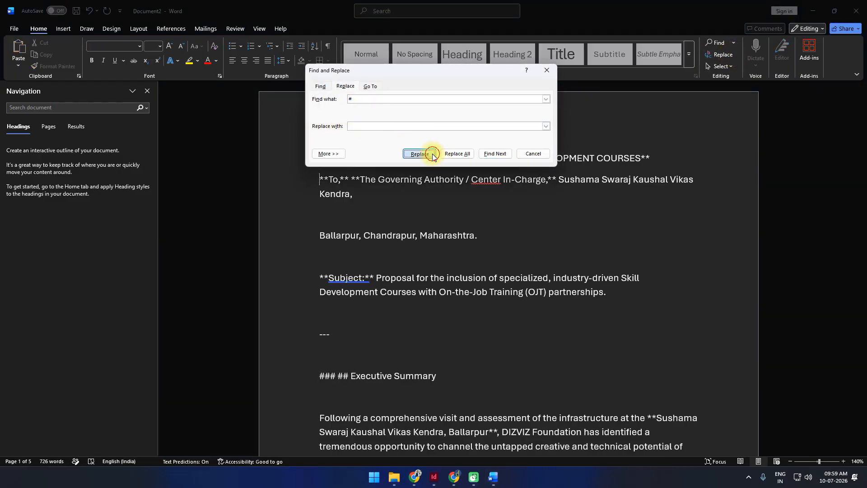
click(456, 154)
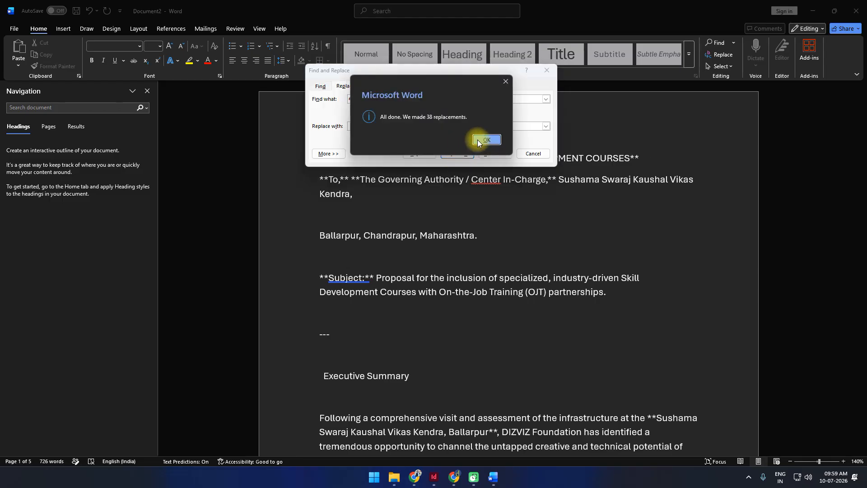
click(479, 140)
Replace every "*" in the document with nothing.
text(*)
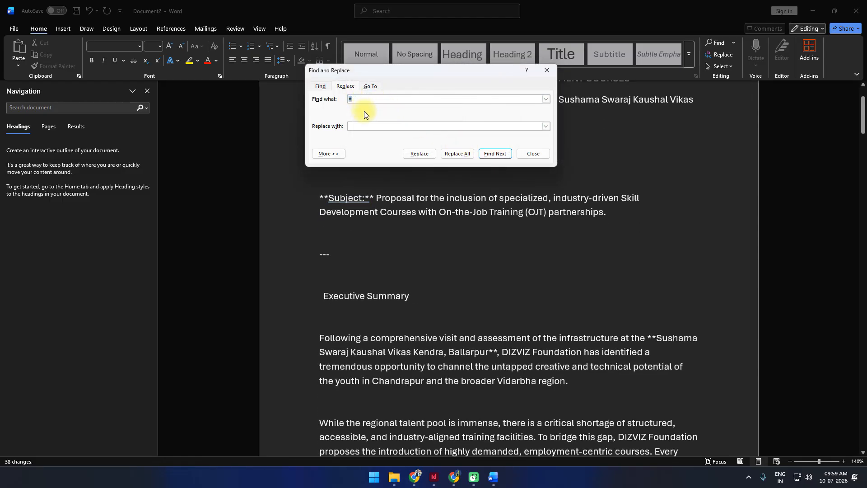
click(465, 159)
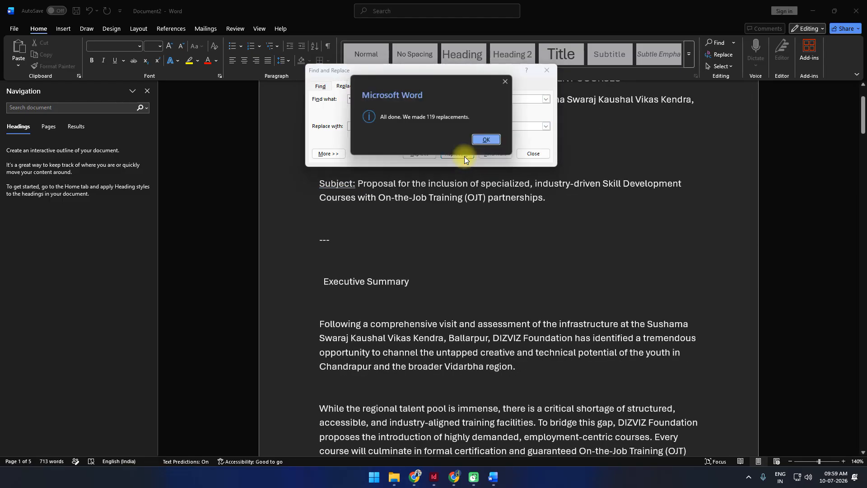
click(480, 140)
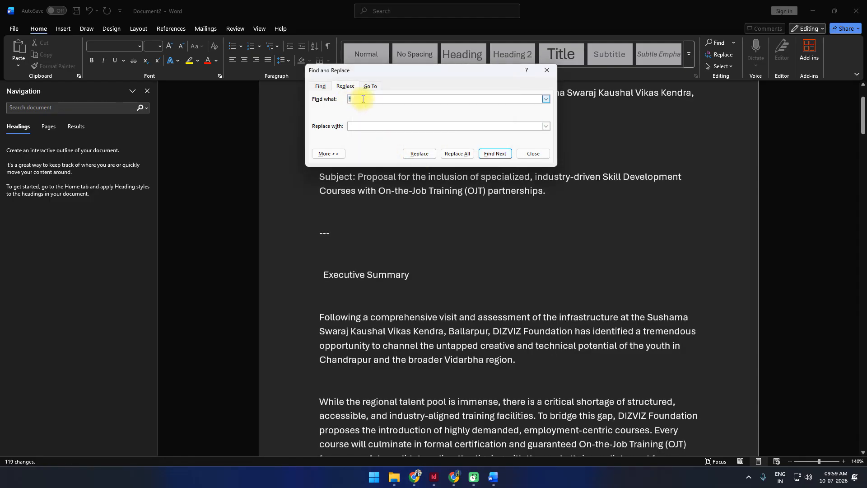
Replace every "-" in the document with nothing, and close Find and Replace.
click(363, 99)
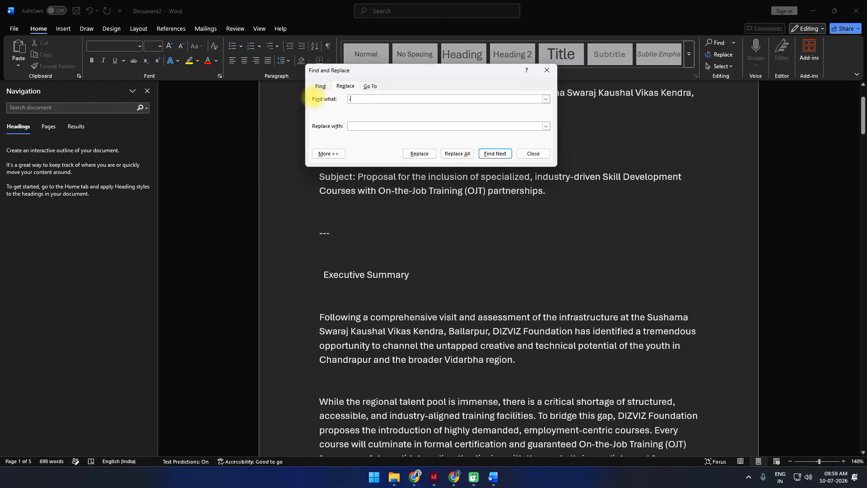
text(-)
click(458, 153)
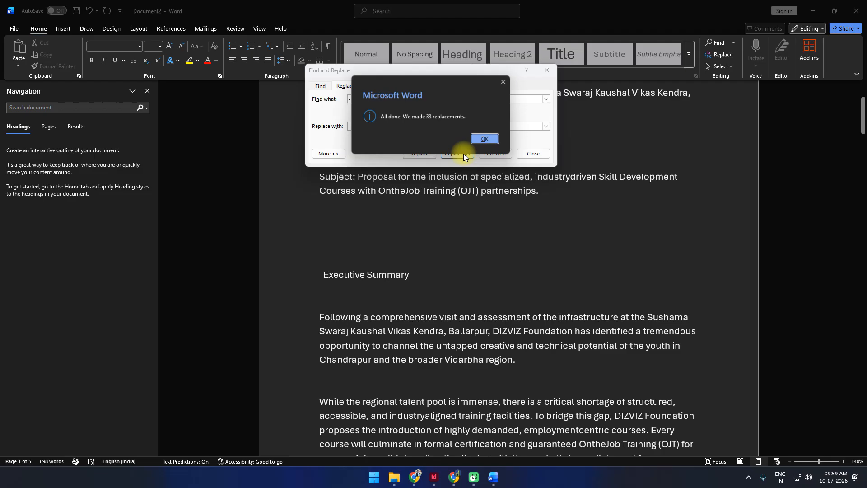
click(486, 139)
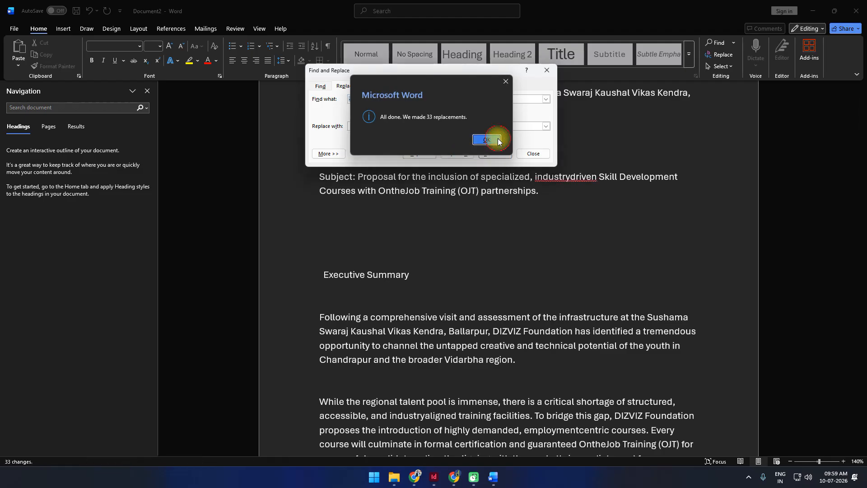
click(533, 153)
Delete the blank lines above and below the "Ballarpur, Chandrapur, Maharashtra." line near the start of the proposal.
scroll(397, 198, up, 3)
click(321, 202)
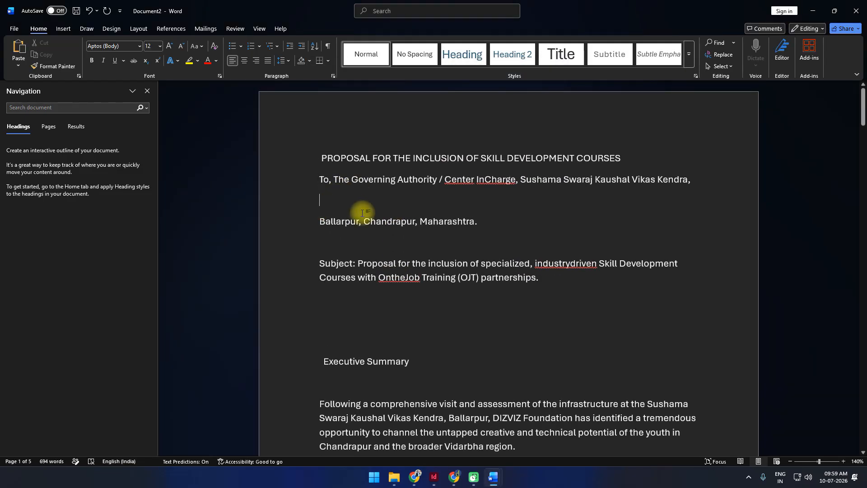
key(Delete)
click(326, 219)
key(Delete)
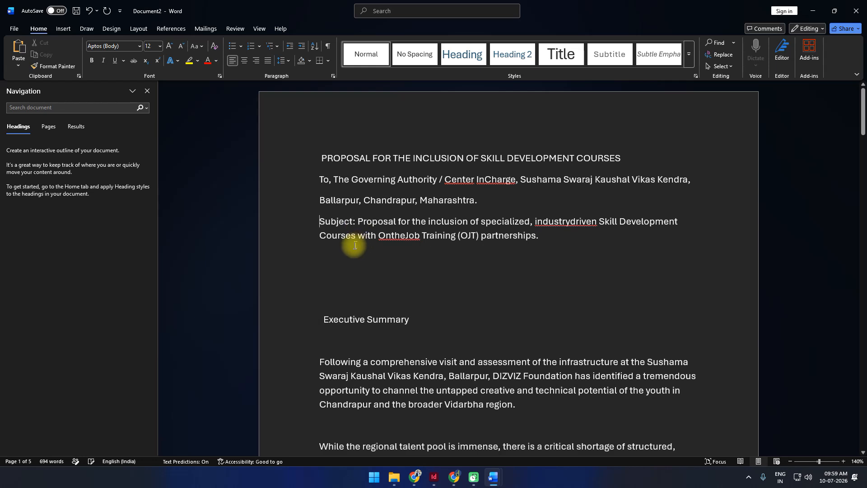
Delete the blank lines above and below the Executive Summary heading.
click(338, 257)
key(Delete)
key(Delete)
key(Delete)
click(330, 276)
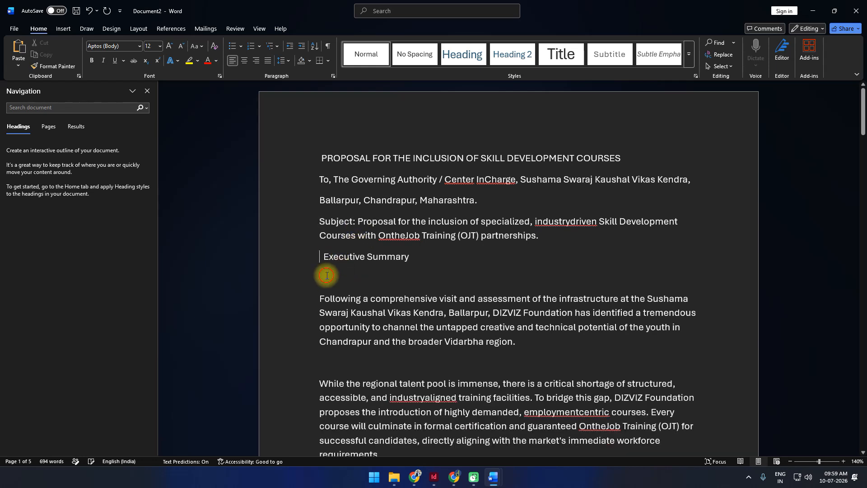
key(Delete)
Remove the leading space in front of the Executive Summary heading.
click(322, 258)
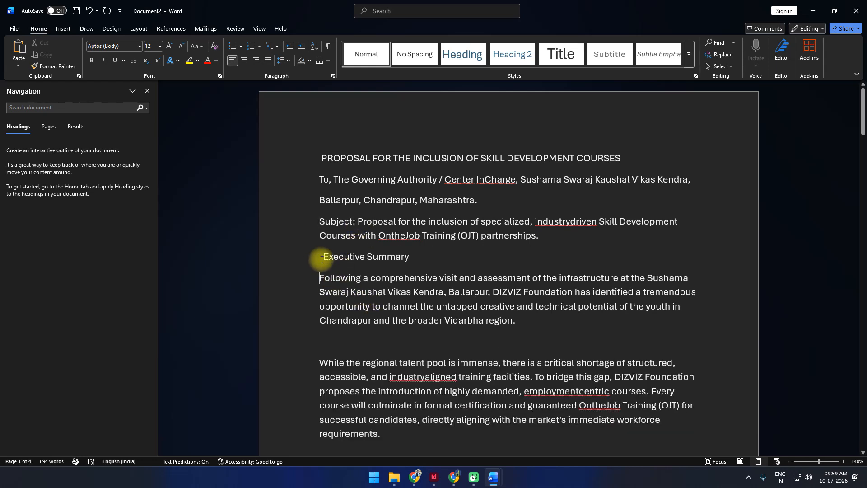
click(323, 258)
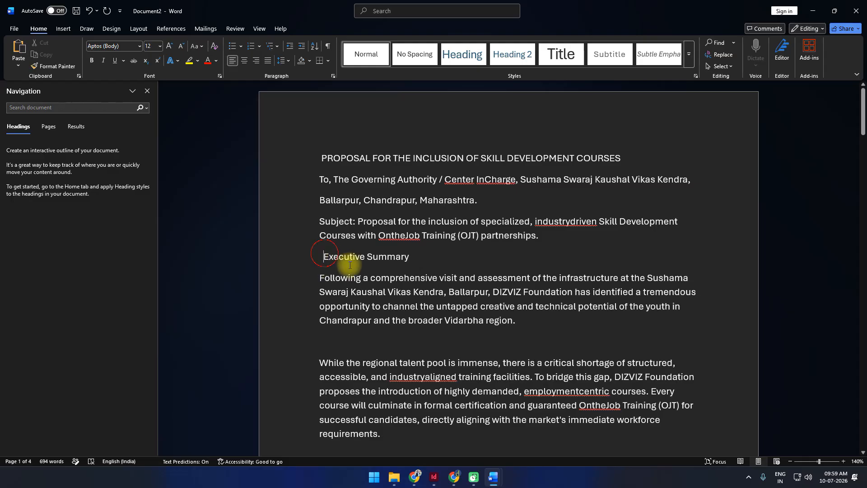
key(BackSpace)
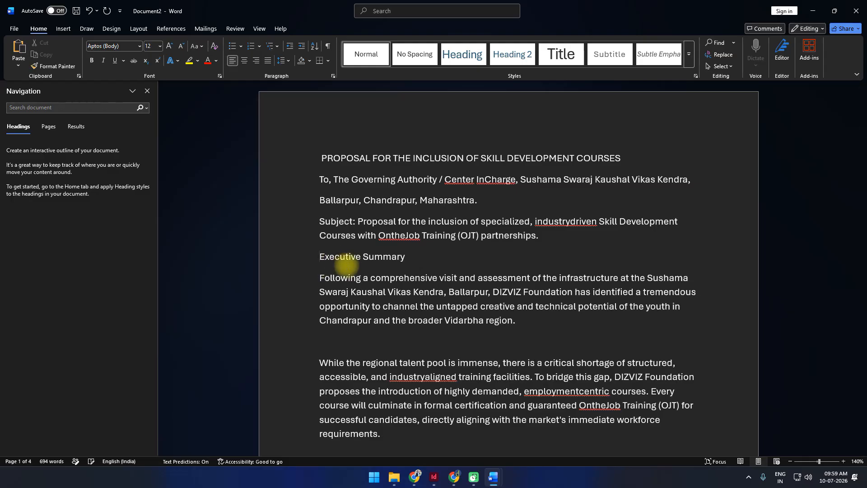
scroll(341, 264, down, 3)
scroll(342, 256, up, 2)
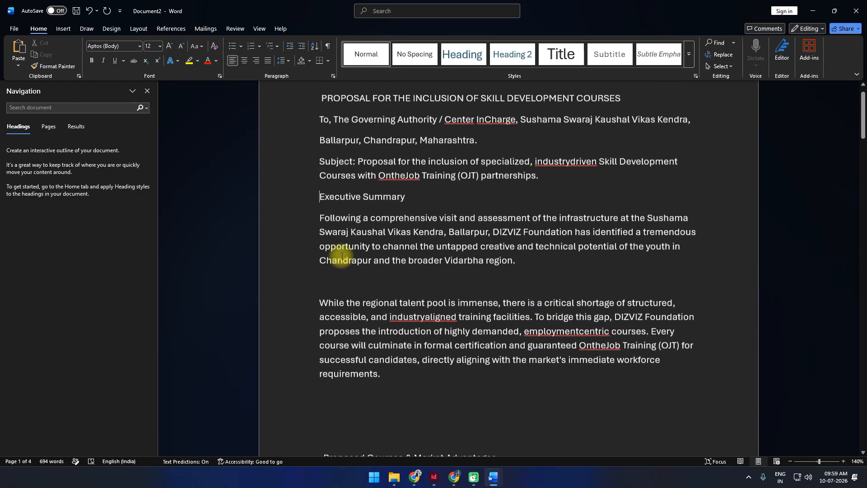
scroll(342, 256, up, 1)
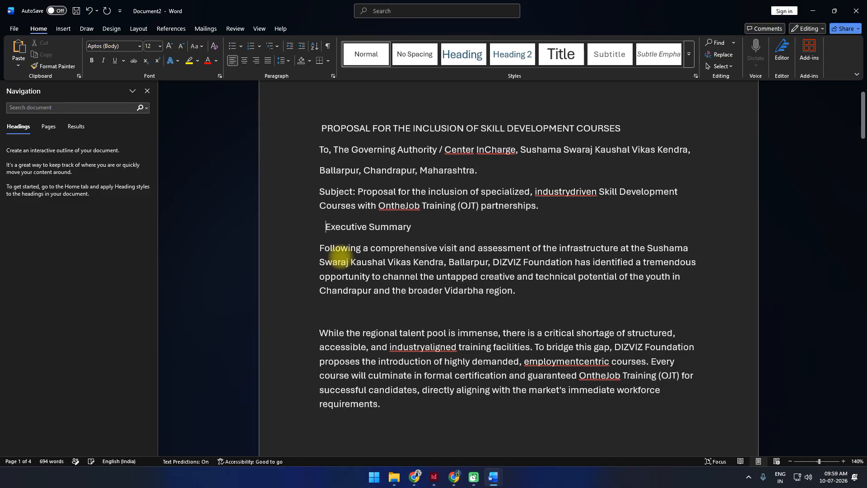
Delete the blank lines between the two Executive Summary paragraphs and around the Proposed Courses & Market Advantages heading.
click(329, 306)
key(BackSpace)
scroll(339, 304, down, 3)
click(328, 320)
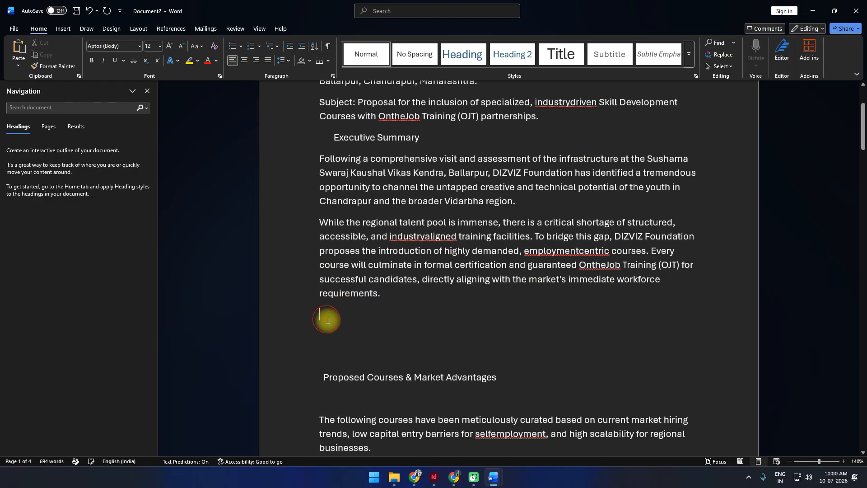
key(Delete)
key(Delete)
key(Delete)
click(332, 334)
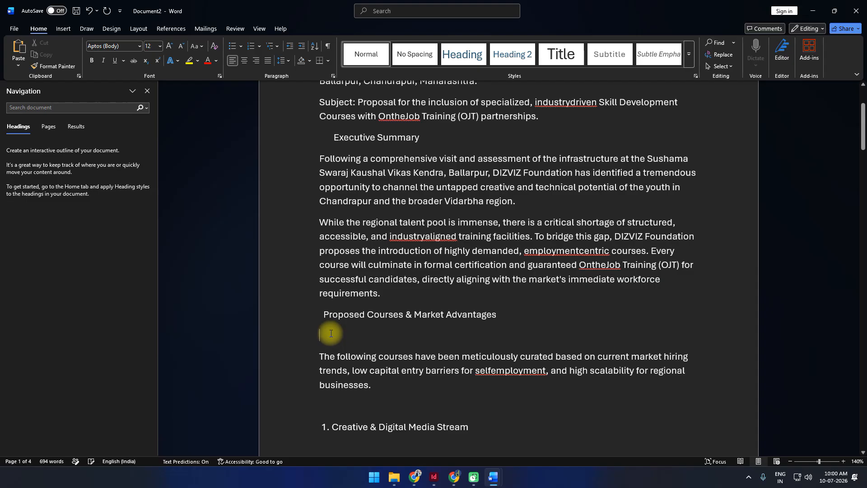
key(Delete)
Delete the blank lines around the "1. Creative & Digital Media Stream" heading.
scroll(351, 402, down, 2)
click(333, 343)
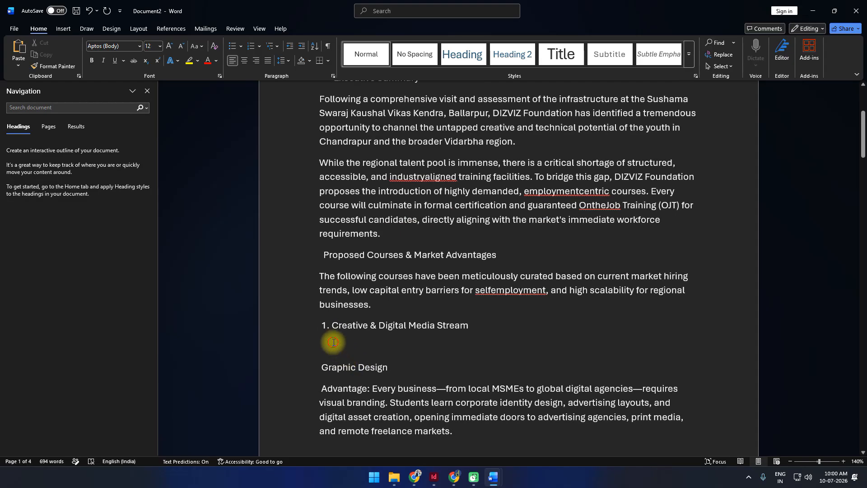
key(Delete)
Delete the blank lines above the Video Editing and Digital Marketing & Social Media Executive subheadings.
scroll(346, 404, down, 2)
click(333, 360)
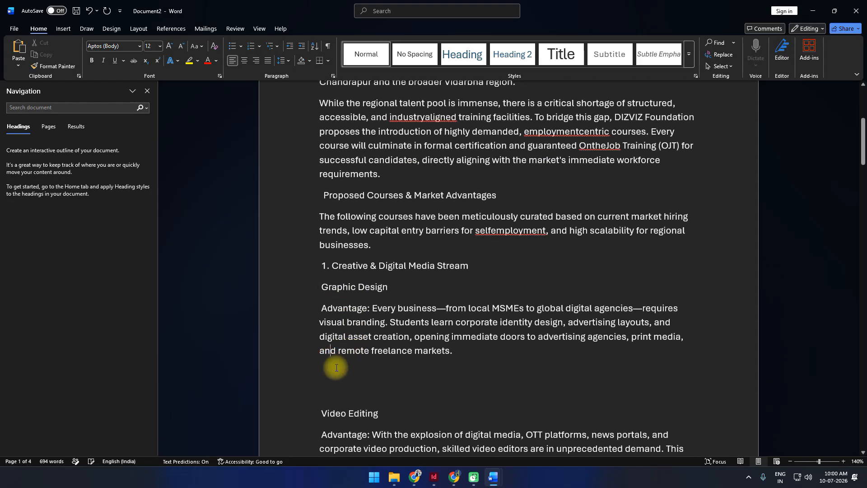
key(Delete)
key(Delete)
scroll(332, 388, down, 2)
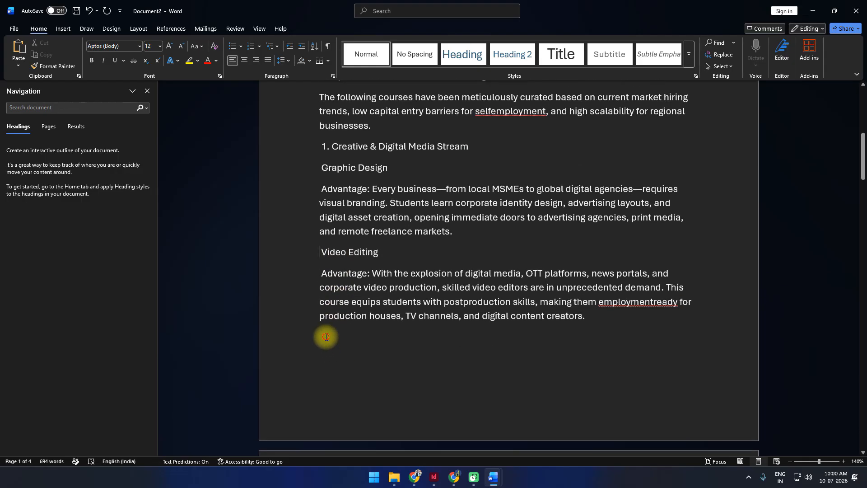
click(333, 347)
key(Delete)
key(Delete)
scroll(337, 364, down, 4)
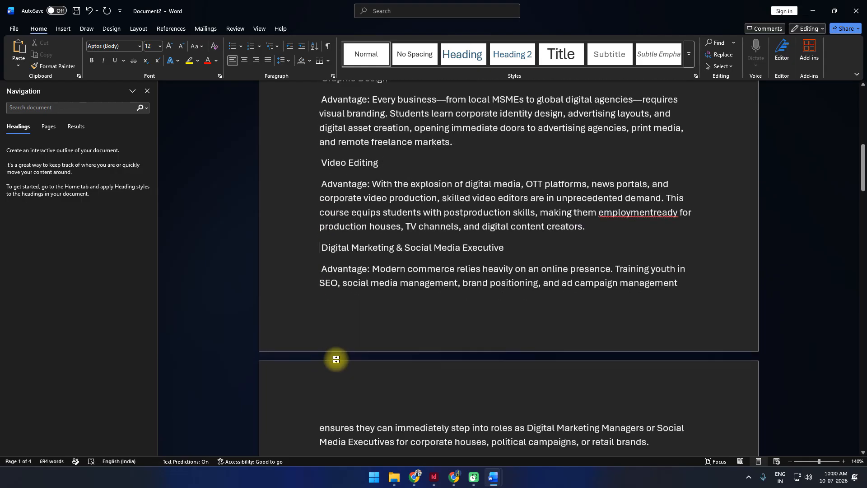
Delete the blank lines around the "2. Administrative & Corporate Support Stream" heading and the leading space before Office Assistant Course.
click(325, 340)
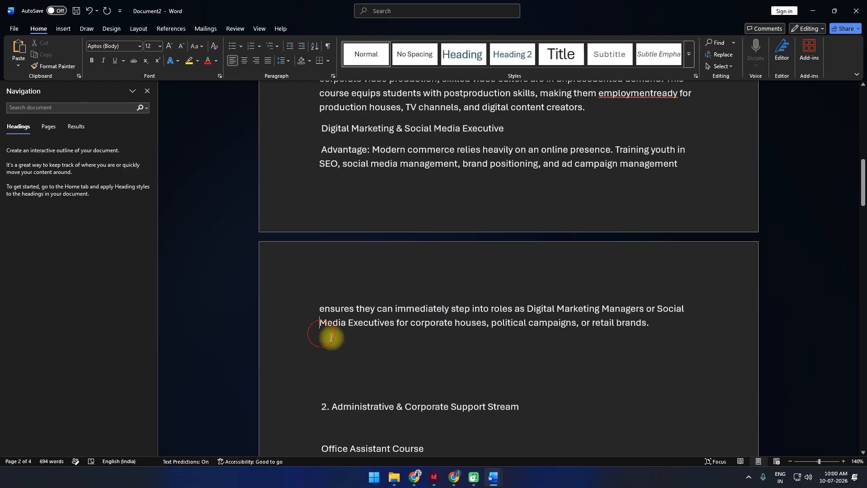
key(Delete)
key(Delete)
key(Delete)
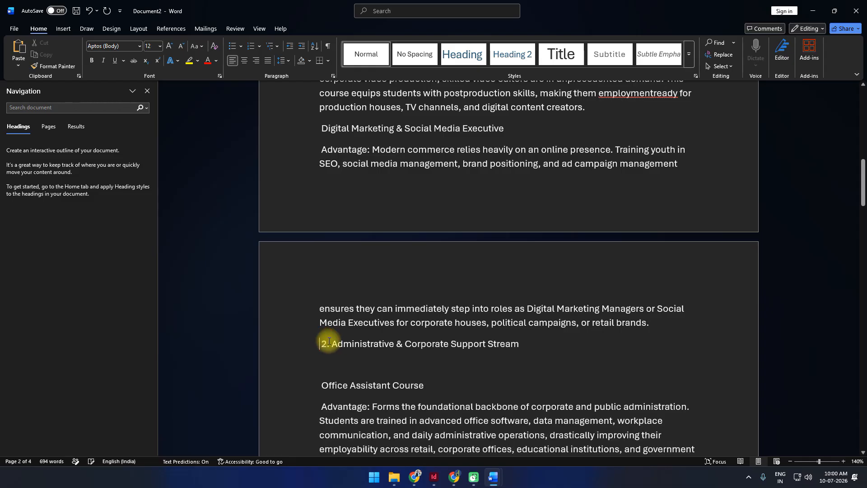
scroll(329, 344, down, 2)
click(327, 279)
key(Delete)
key(Delete)
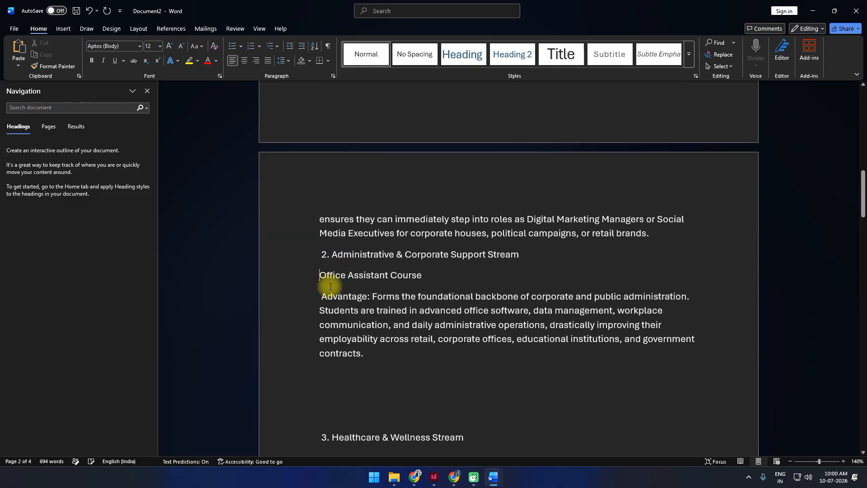
Delete the blank lines above and below the "3. Healthcare & Wellness Stream" heading.
scroll(328, 308, down, 2)
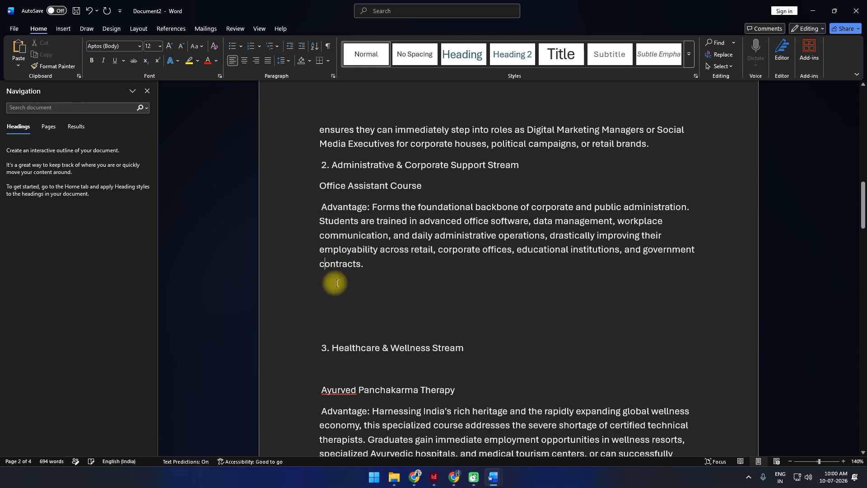
click(378, 265)
click(314, 285)
key(Delete)
key(Delete)
key(Delete)
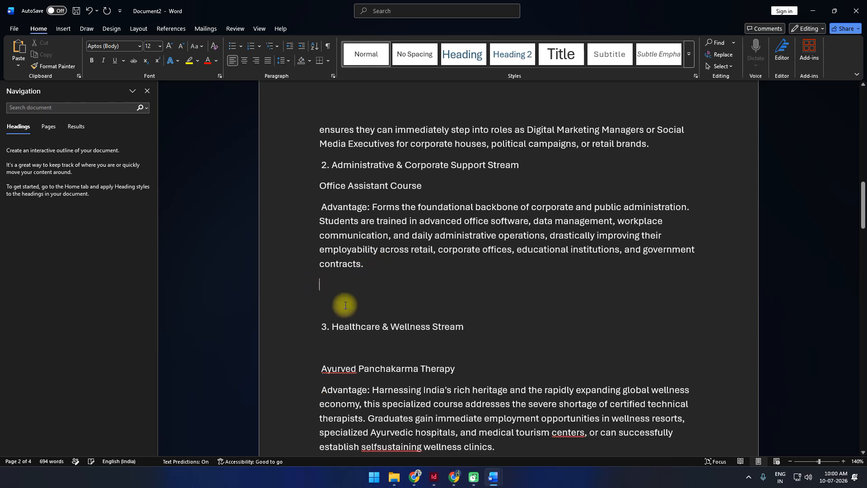
click(336, 311)
key(Delete)
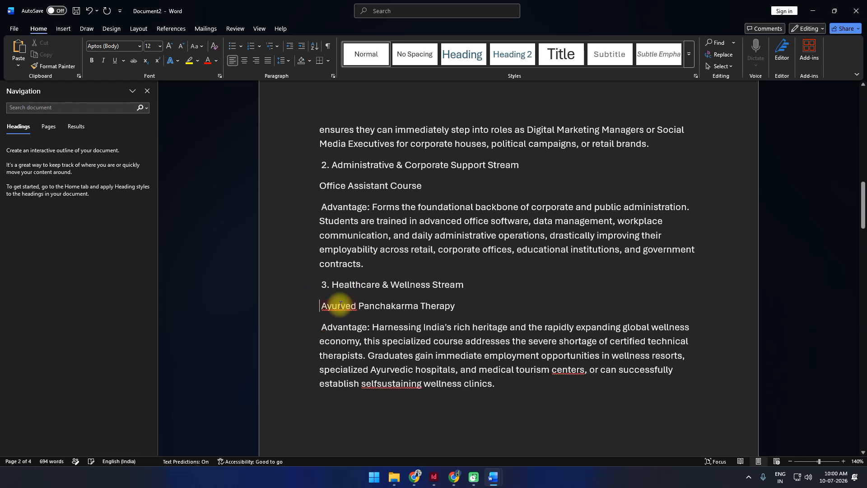
Delete the blank lines above and below the "Key Advantages of the Curriculum:" line.
scroll(334, 304, down, 3)
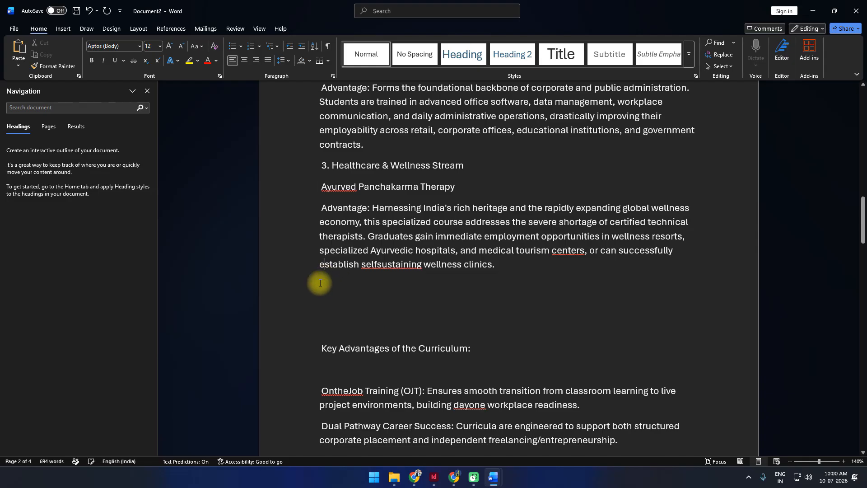
key(Delete)
key(Delete)
key(Delete)
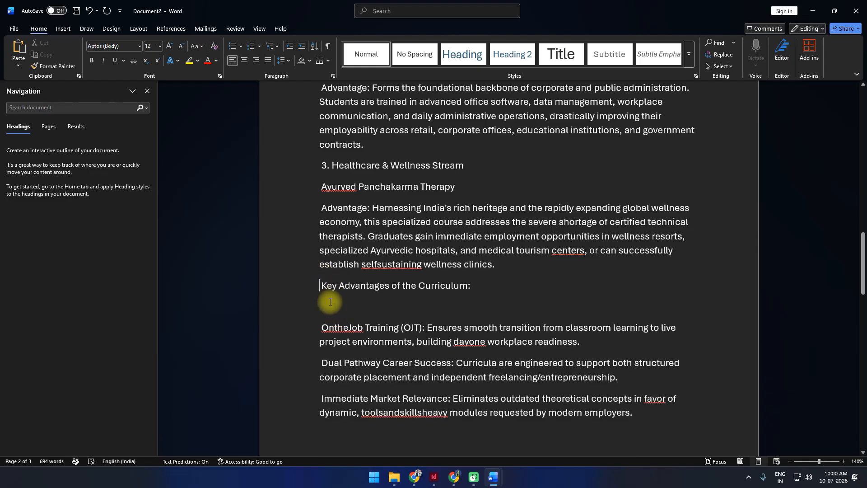
key(Delete)
Delete the blank lines above and below the About DIZVIZ Foundation & Leadership heading.
scroll(337, 329, down, 2)
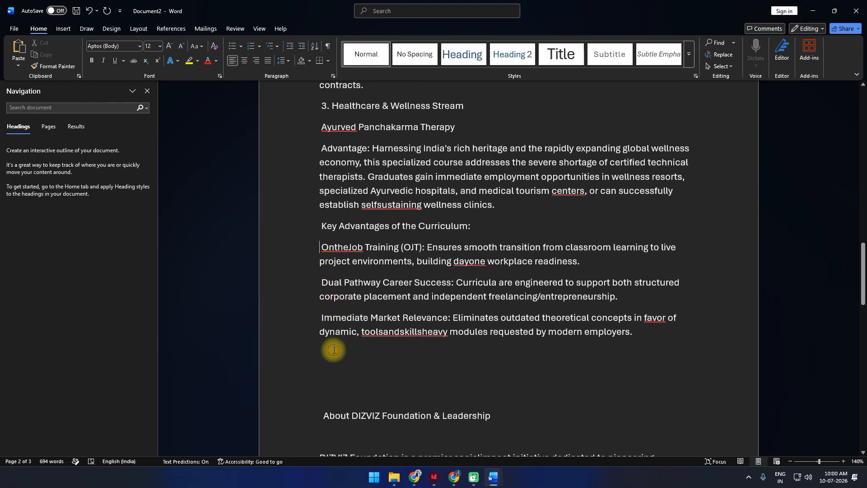
click(334, 350)
key(Delete)
key(Delete)
key(Delete)
scroll(333, 316, down, 2)
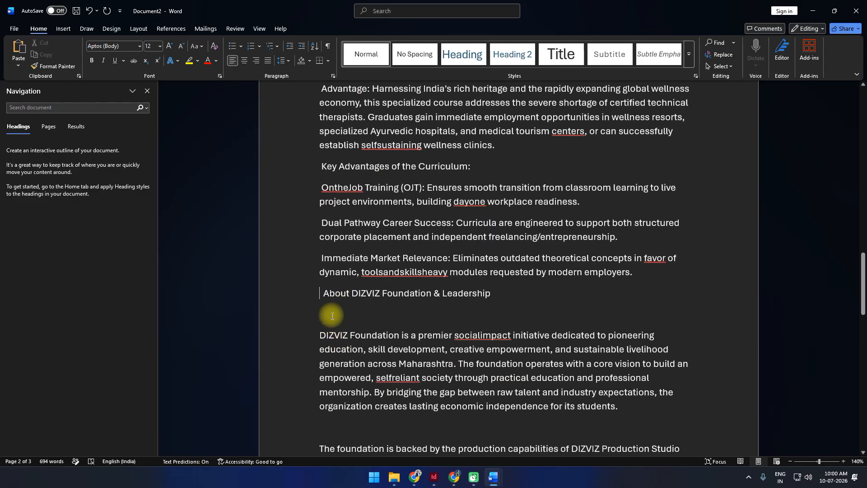
key(Delete)
Delete the blank line between the two paragraphs describing DIZVIZ Foundation.
scroll(337, 323, down, 2)
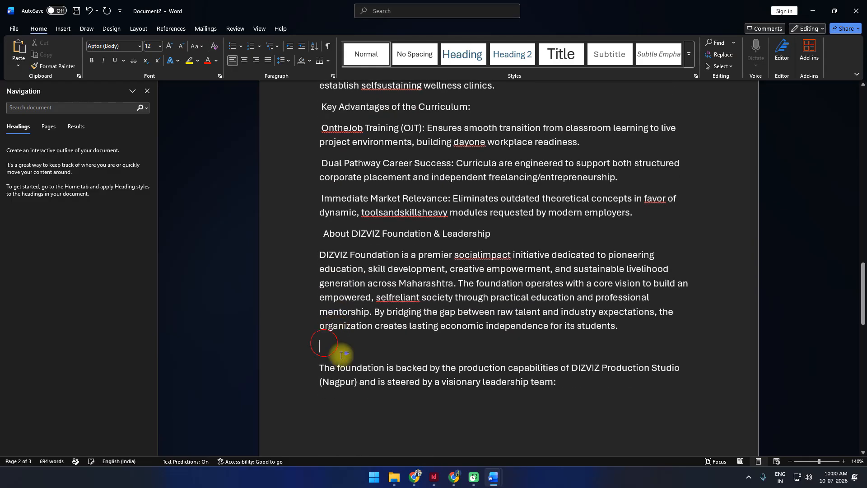
key(Delete)
scroll(339, 359, down, 10)
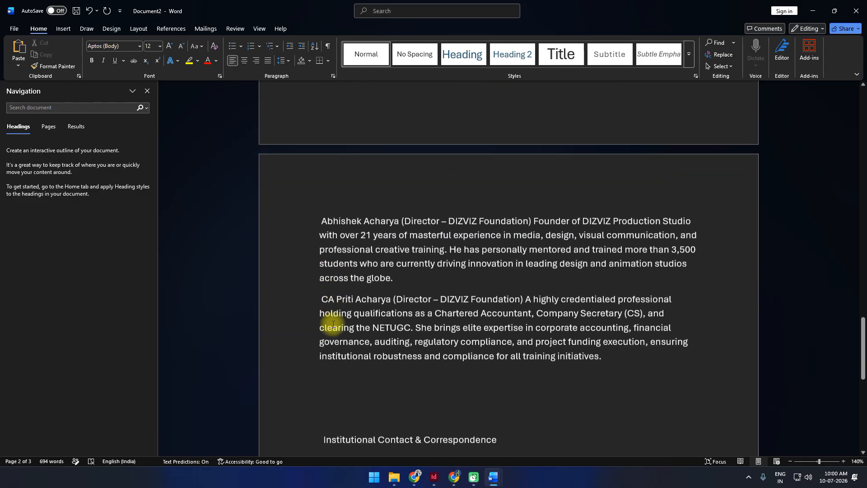
Delete the blank lines above the "Institutional Contact & Correspondence" heading.
scroll(334, 325, down, 3)
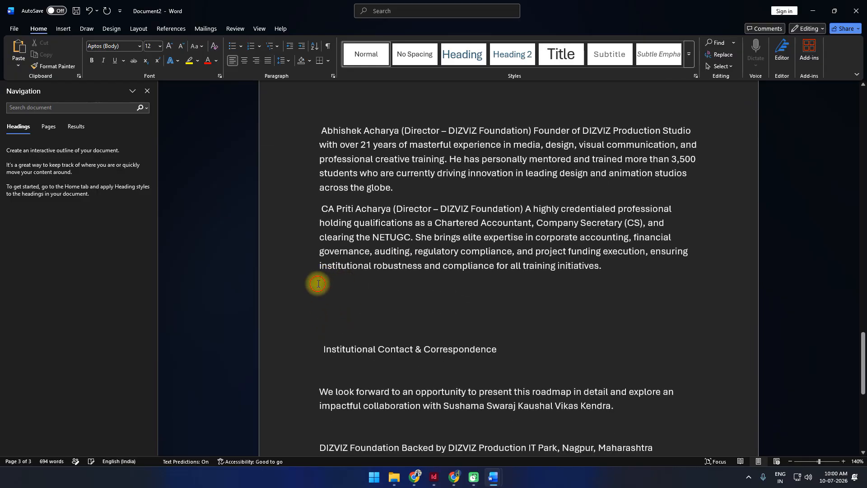
click(319, 284)
key(Delete)
key(Delete)
key(Delete)
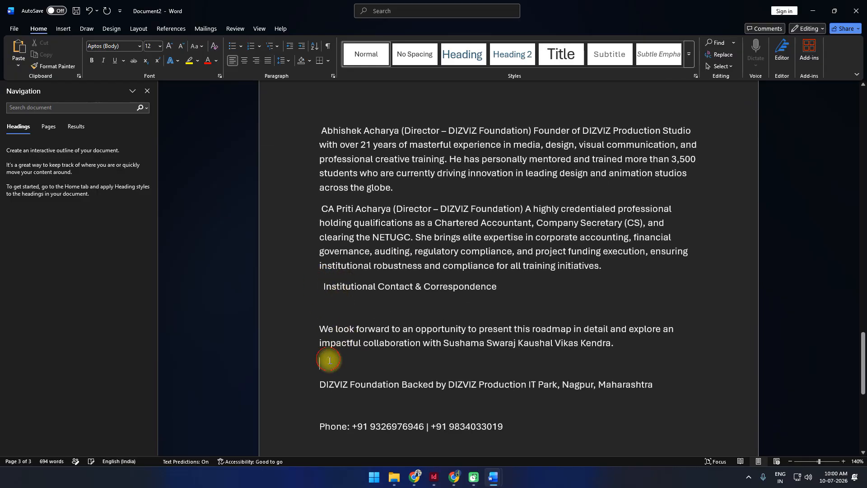
Delete the blank lines above and below the paragraph beginning "We look forward to an opportunity".
key(Delete)
scroll(332, 355, down, 2)
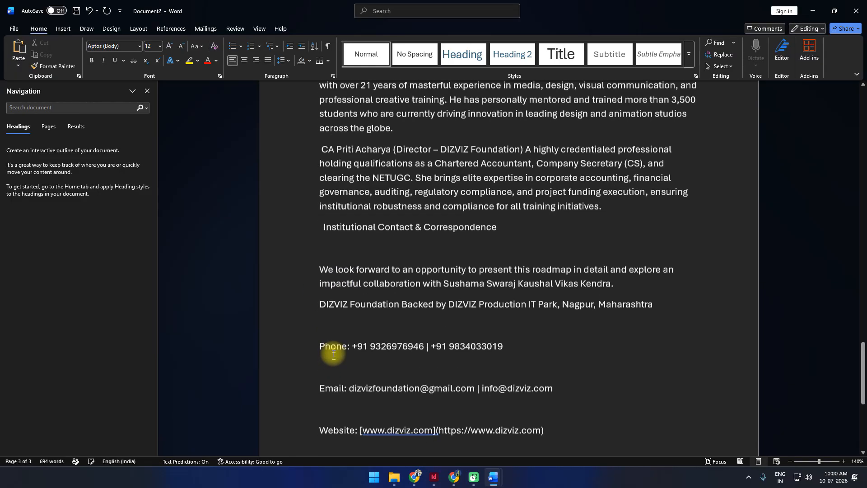
click(316, 246)
key(Delete)
Delete the blank lines separating the foundation's address, phone, email and website lines at the end of the document.
click(323, 305)
key(Delete)
click(327, 326)
key(Delete)
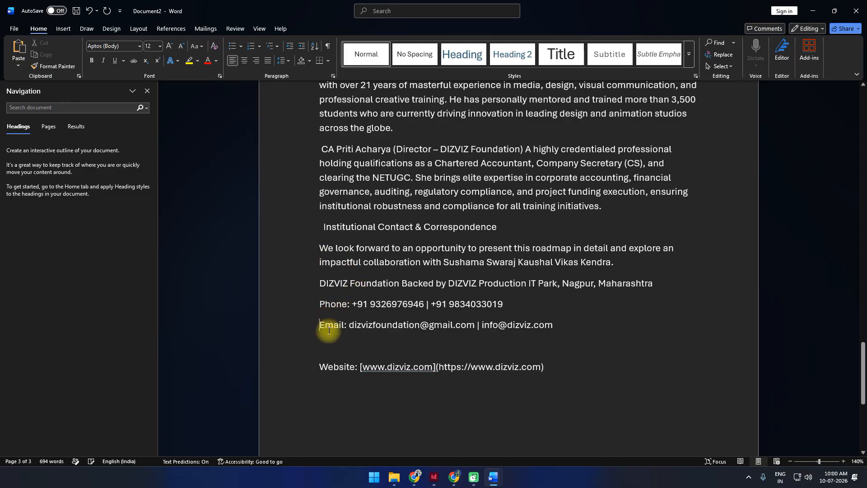
click(327, 343)
key(Delete)
scroll(339, 356, down, 5)
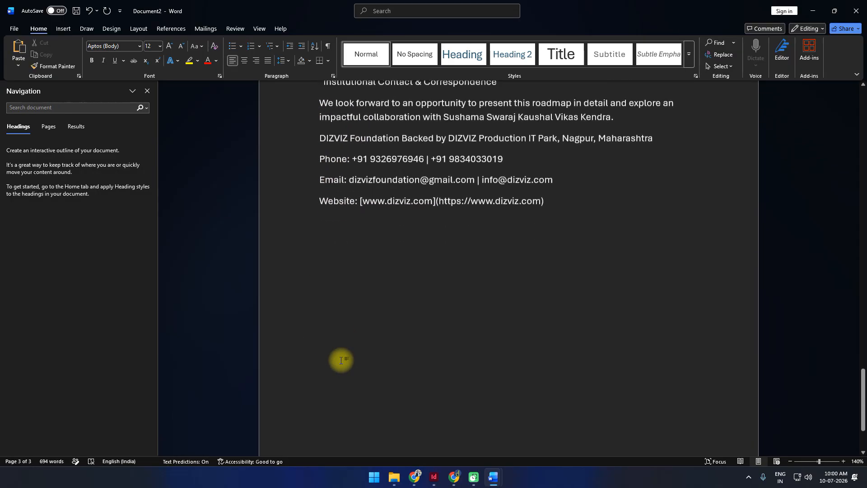
Copy the entire proposal text, switch to InDesign, and paste it into the empty text frame on page 1.
scroll(339, 354, up, 15)
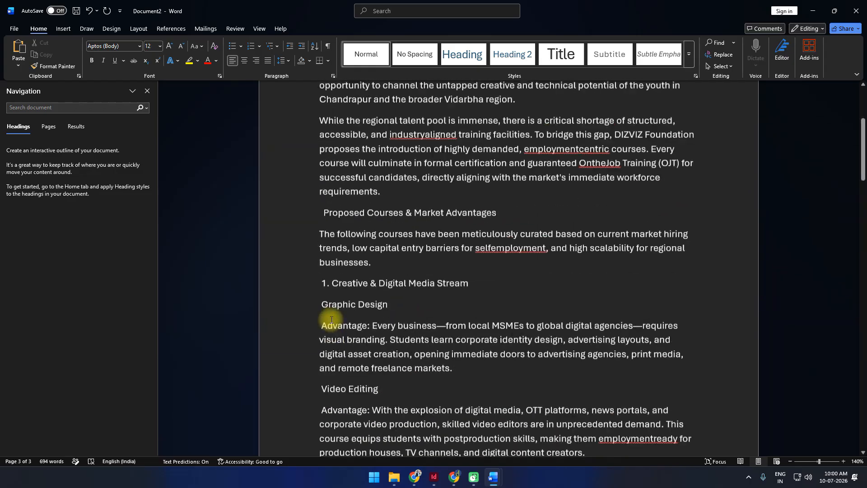
scroll(331, 319, up, 8)
key(ctrl+a)
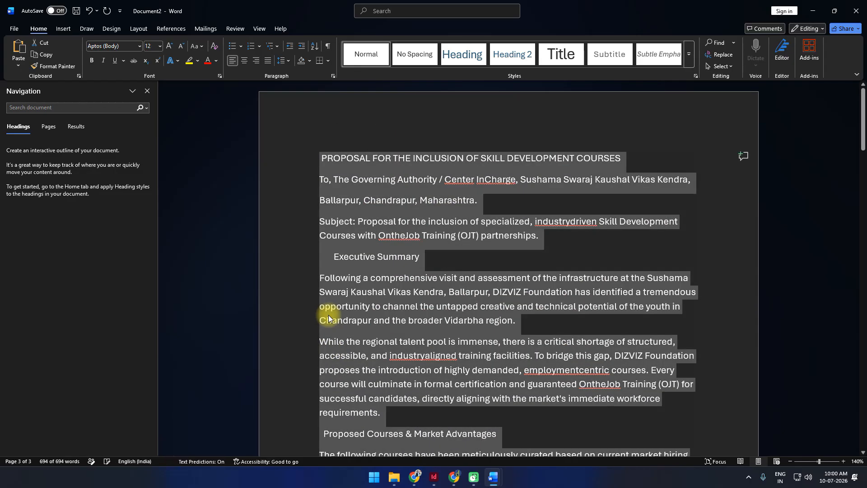
click(434, 477)
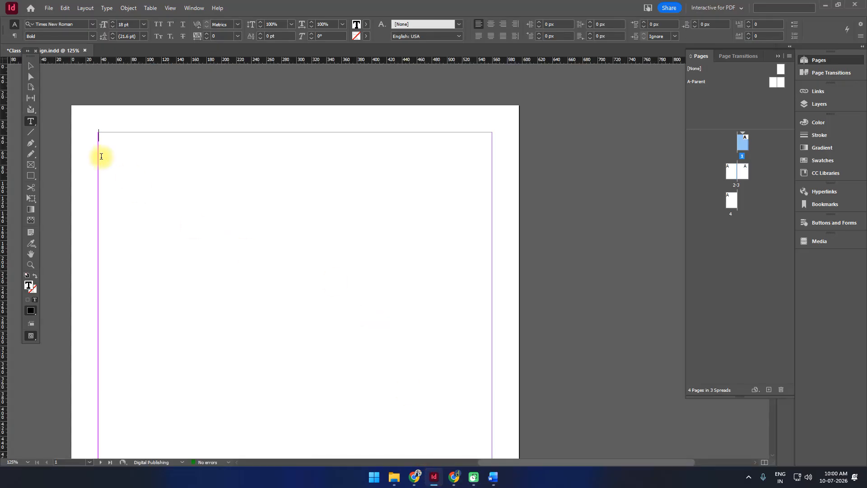
click(101, 141)
key(ctrl+v)
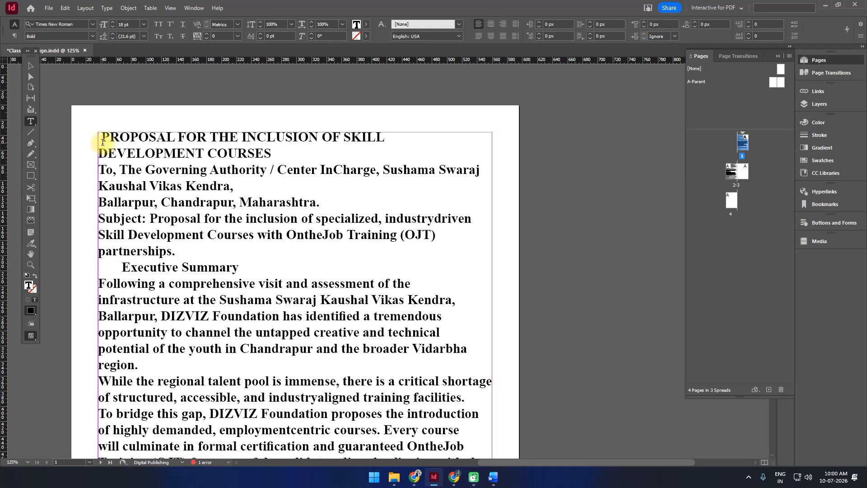
Set the font of the entire pasted proposal text to Calibri Light.
click(30, 66)
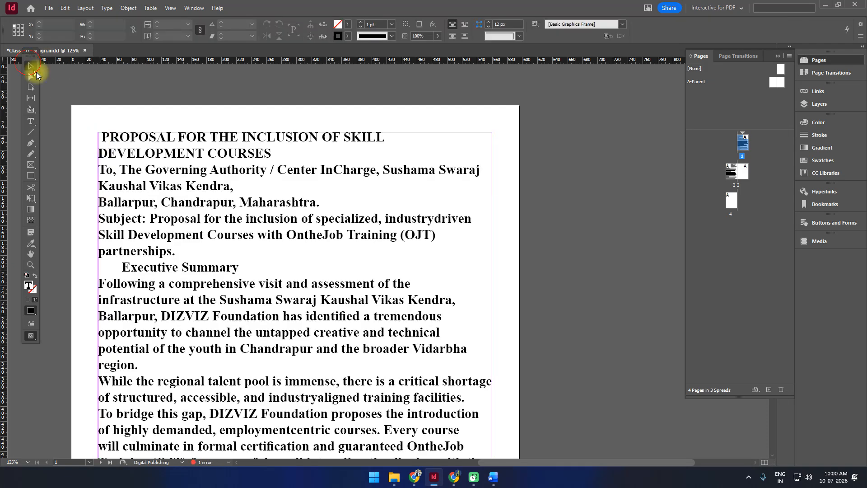
double_click(189, 218)
key(ctrl+a)
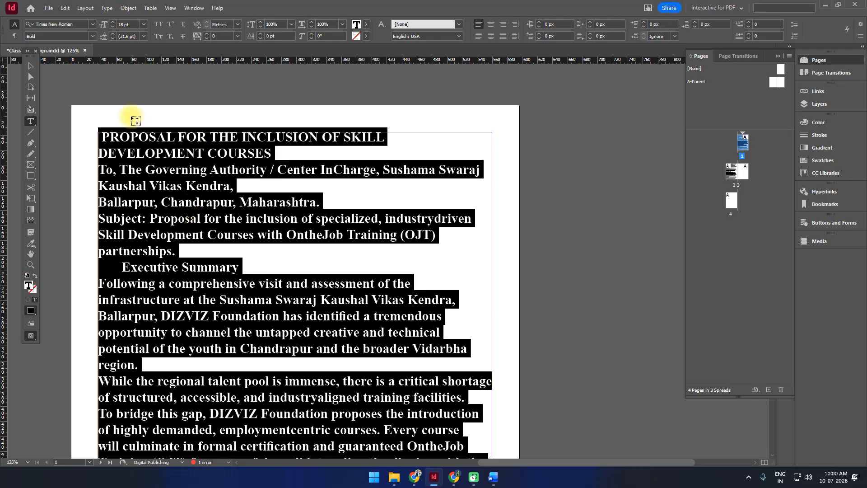
click(75, 23)
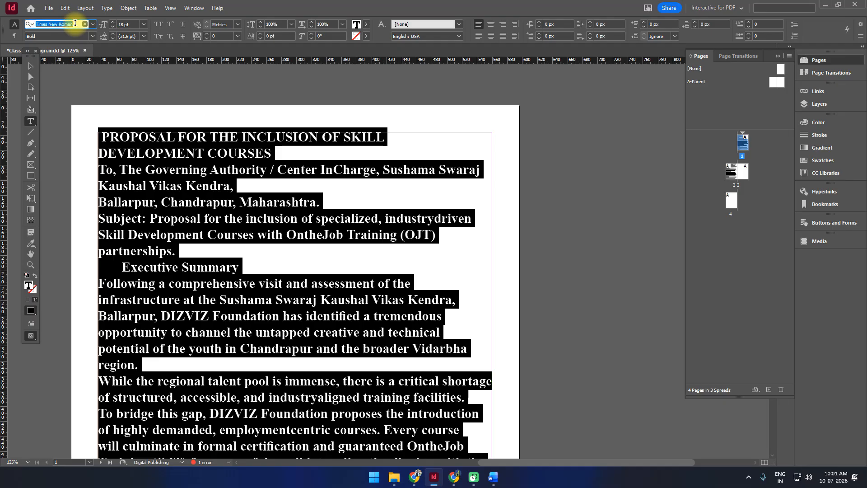
text(cal)
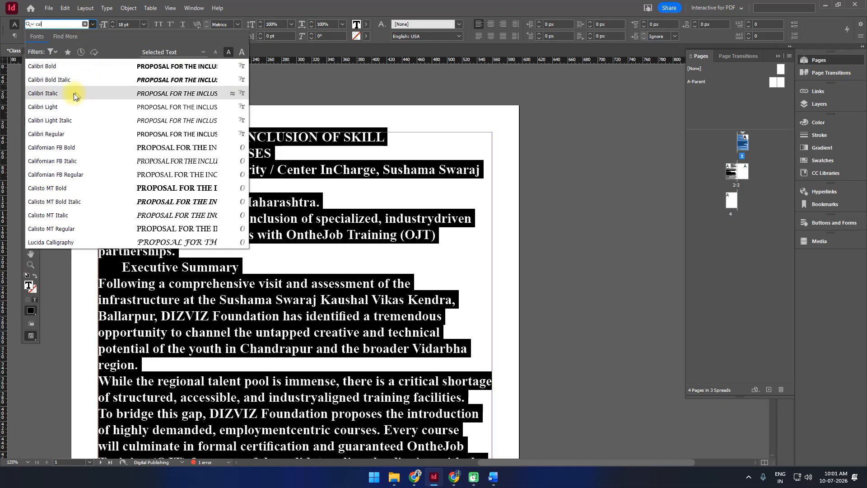
click(60, 133)
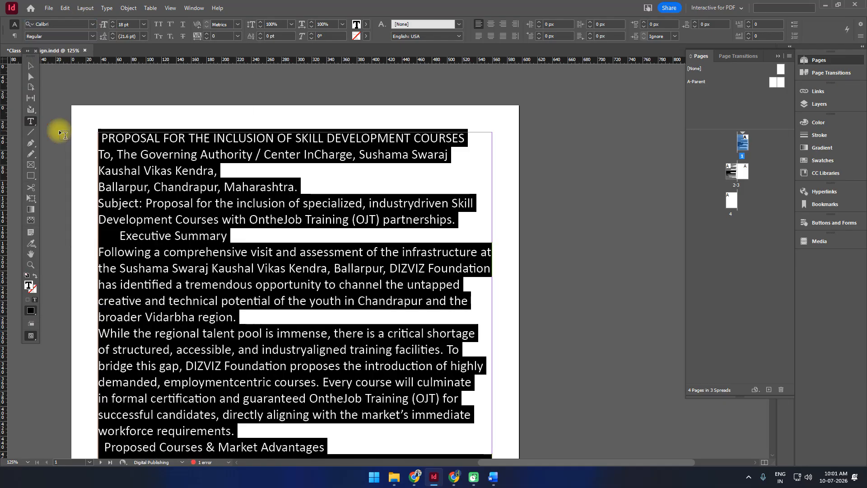
click(92, 36)
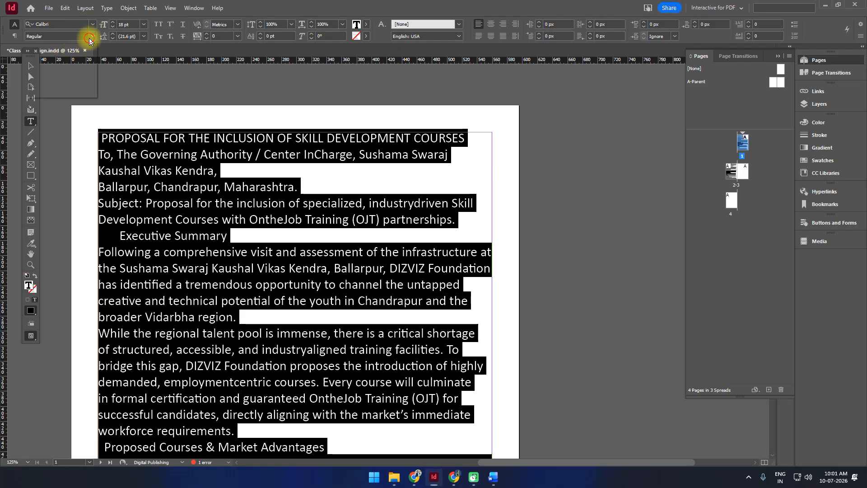
click(44, 48)
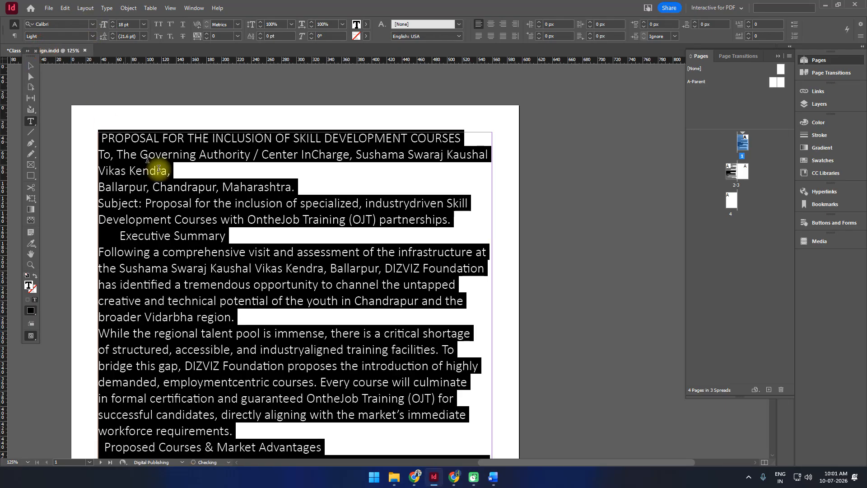
click(215, 208)
Delete two of the leading spaces before the "Executive Summary" heading.
click(120, 236)
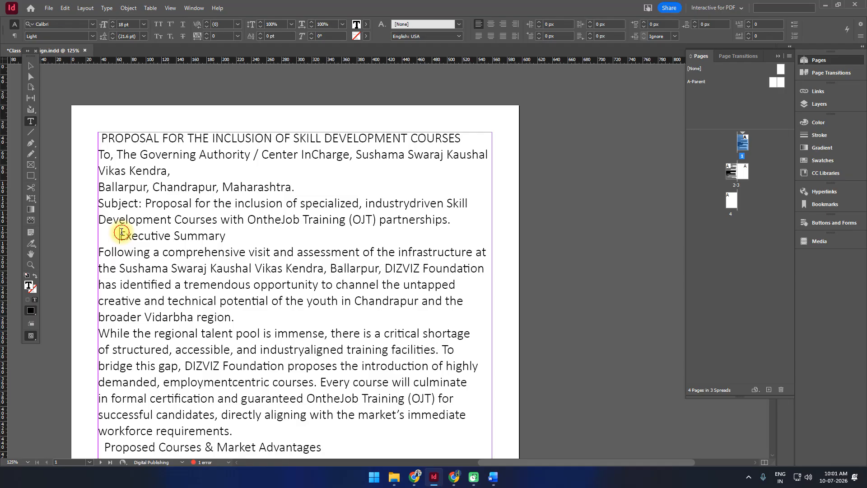
key(BackSpace)
key(BackSpace)
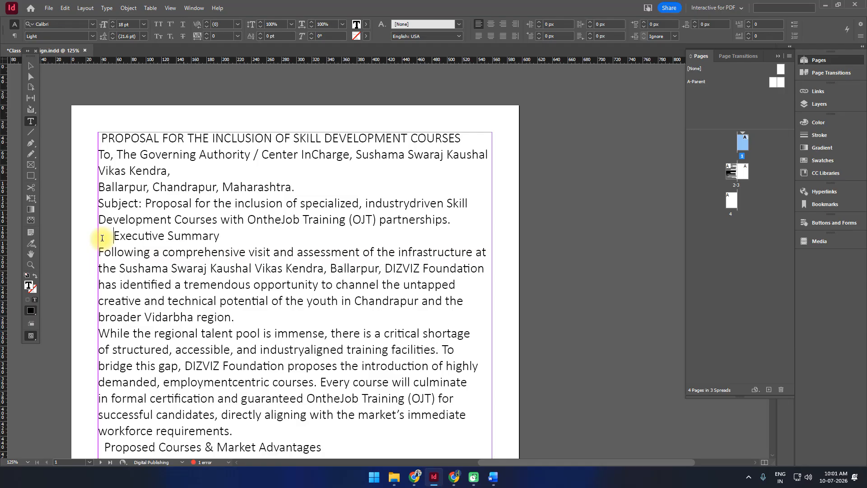
Turn on the display of hidden characters so spaces and paragraph marks are shown in the text.
click(65, 8)
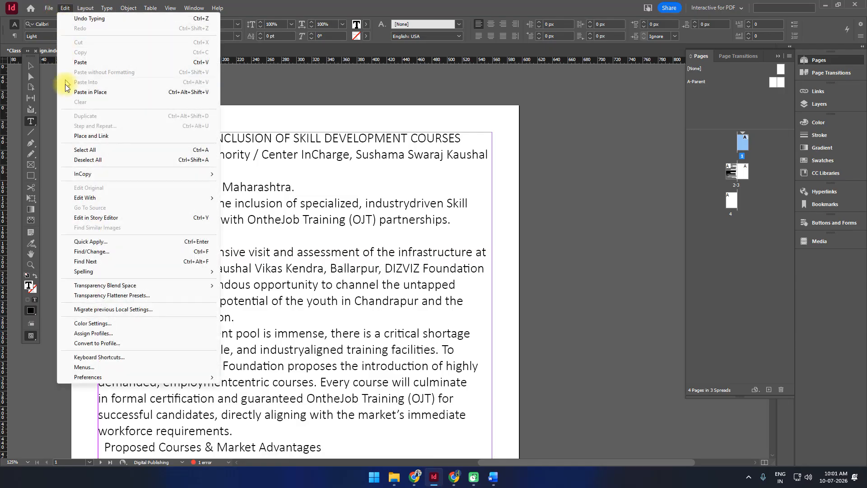
mouse_move(89, 289)
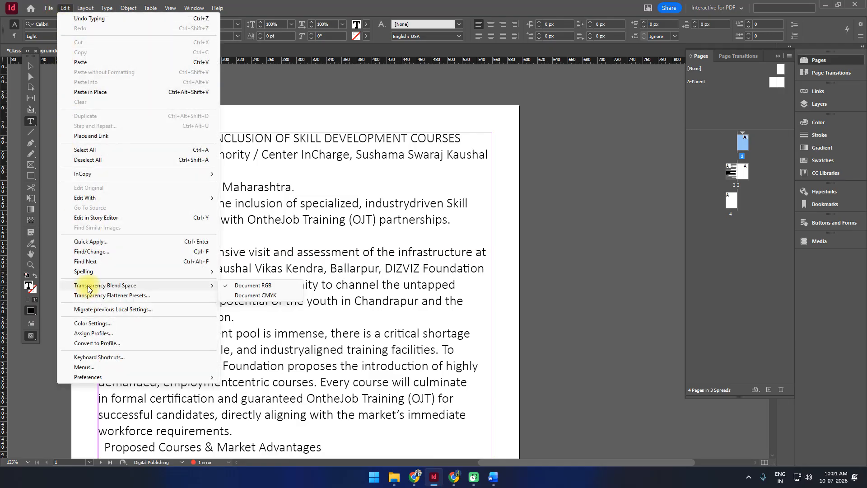
mouse_move(98, 270)
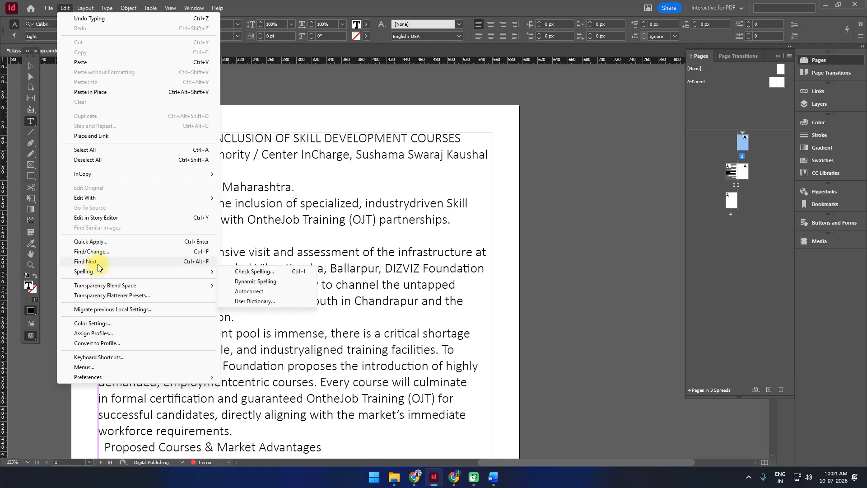
mouse_move(109, 9)
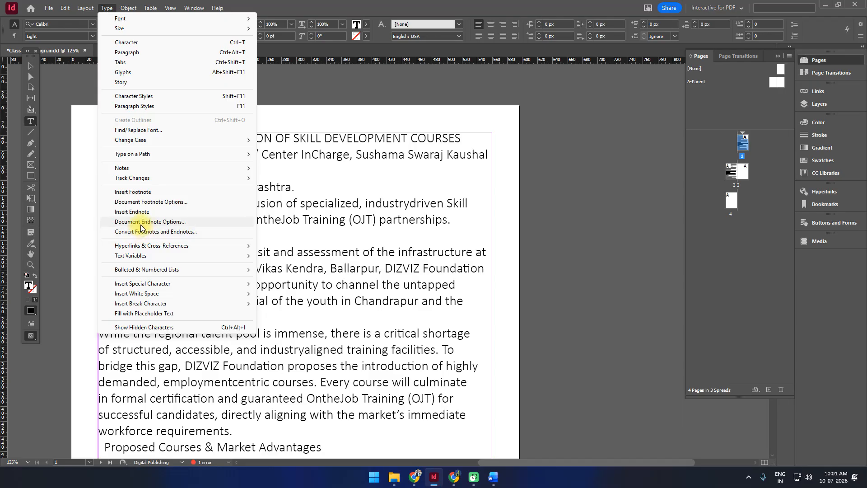
click(144, 328)
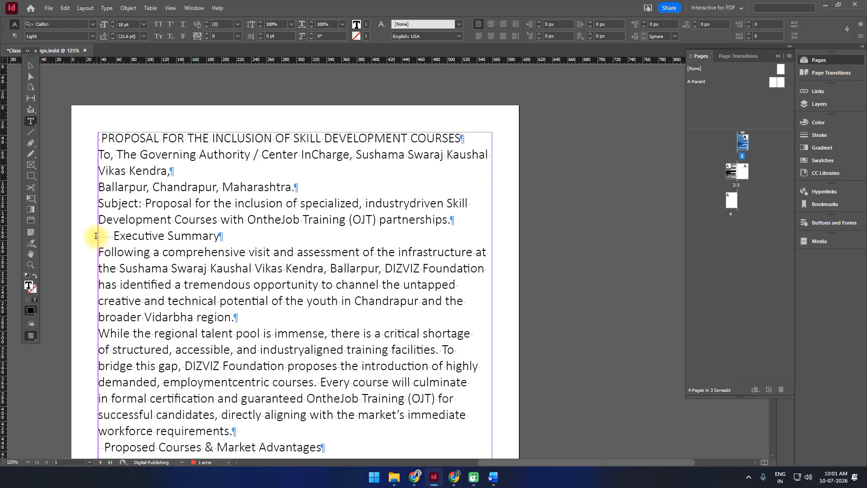
Delete the remaining leading spaces so the "Executive Summary" heading starts at the frame's edge.
key(BackSpace)
key(BackSpace)
key(BackSpace)
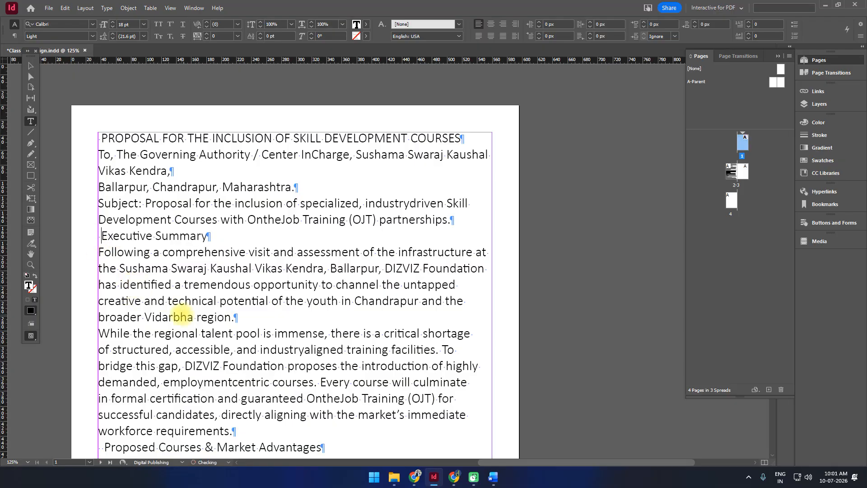
key(BackSpace)
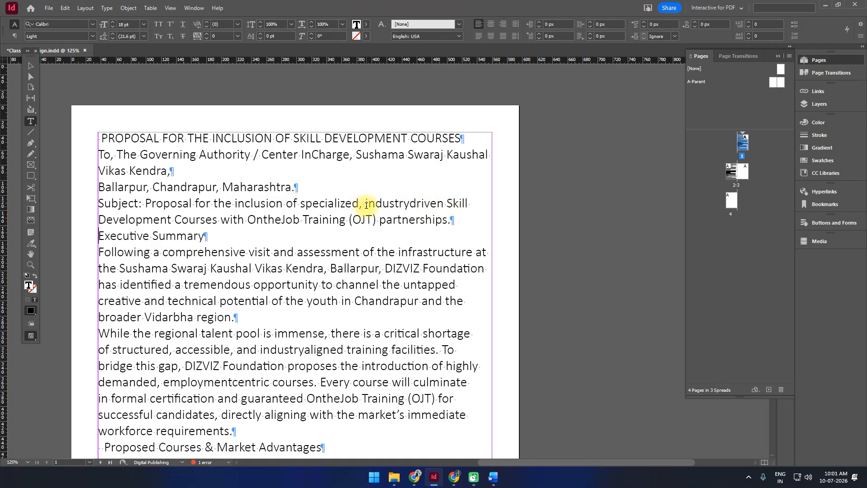
Delete the leading spaces before the "Proposed Courses & Market Advantages" heading.
scroll(364, 215, down, 3)
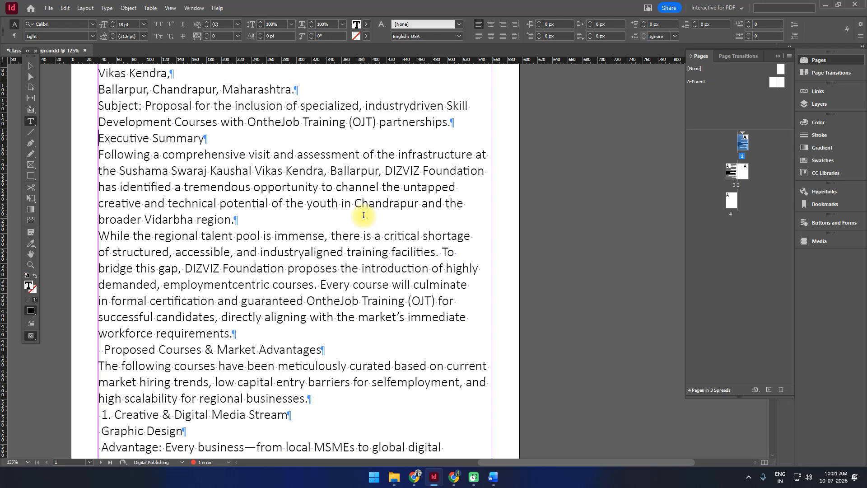
scroll(364, 215, down, 3)
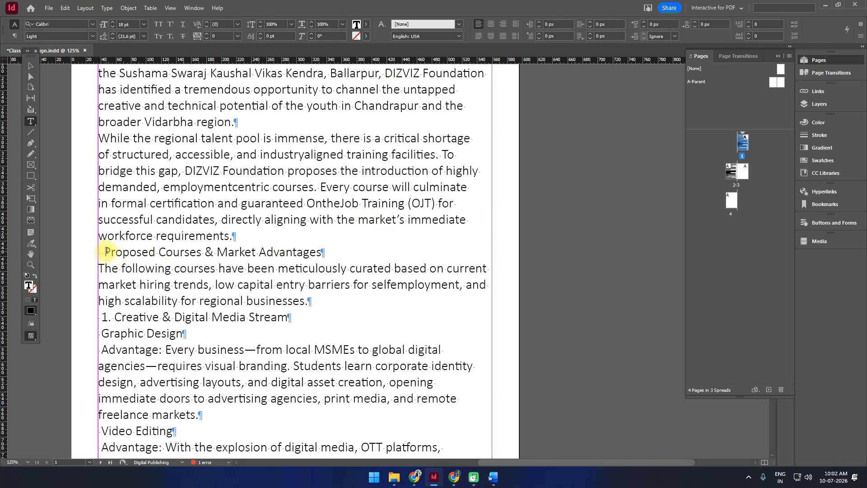
key(BackSpace)
key(BackSpace)
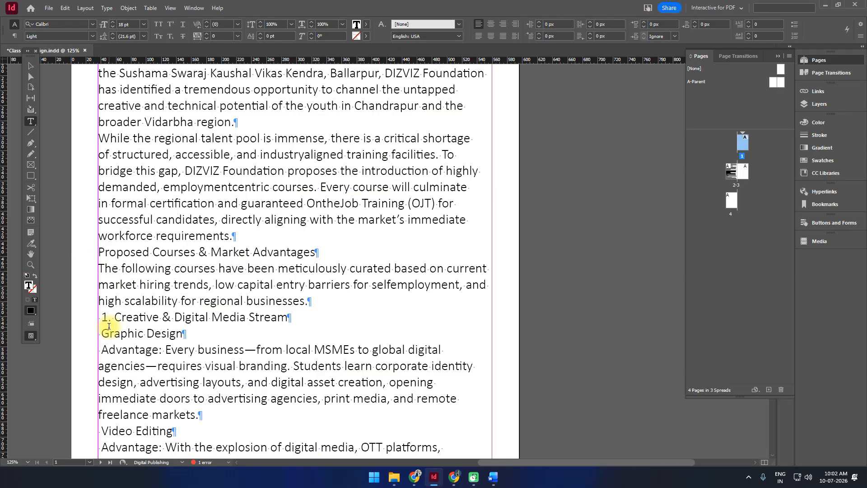
Delete the leading spaces before "1. Creative & Digital Media Stream", "Graphic Design" and the Graphic Design advantage paragraph.
key(BackSpace)
click(104, 332)
key(BackSpace)
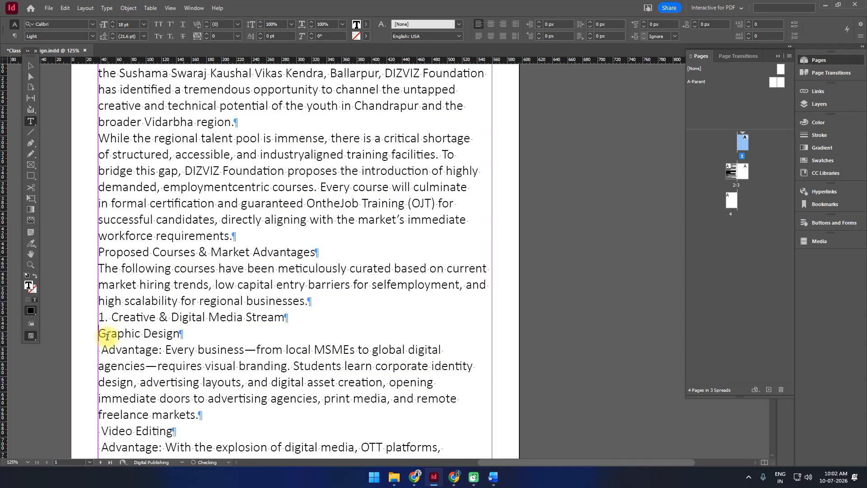
click(103, 350)
key(BackSpace)
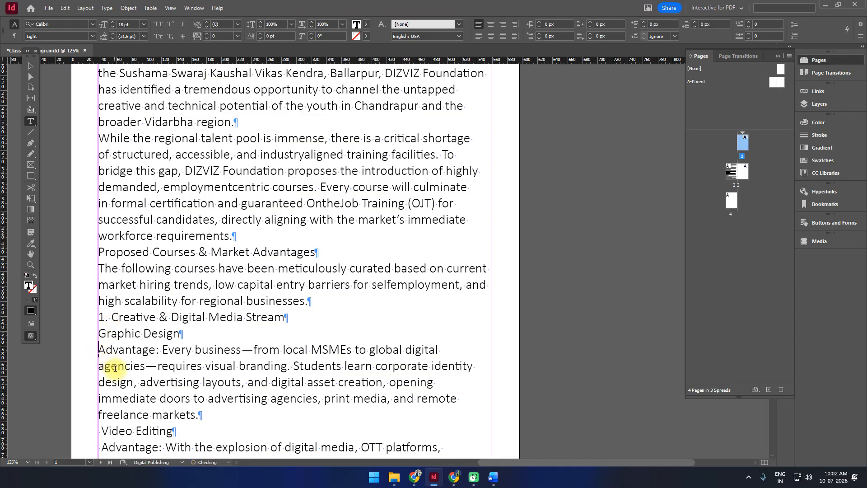
Delete the leading spaces before the "Video Editing" heading and its advantage paragraph at the end of page 1.
scroll(194, 367, down, 2)
scroll(192, 366, down, 1)
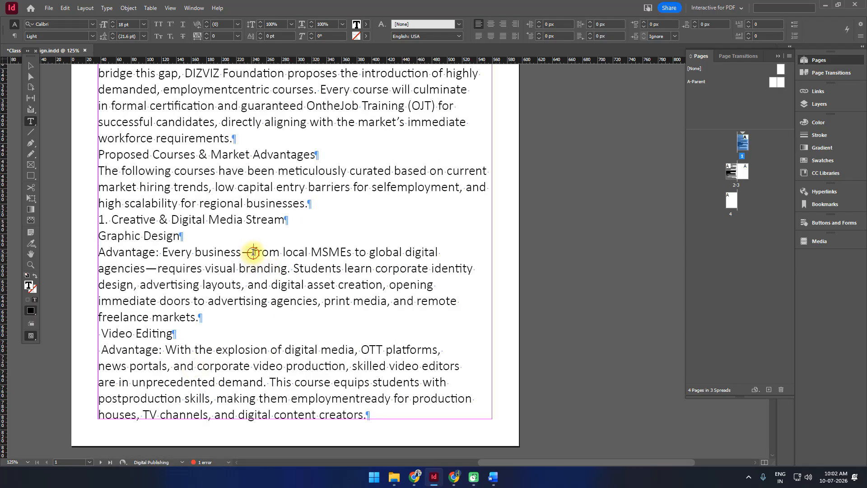
drag(254, 252, 243, 252)
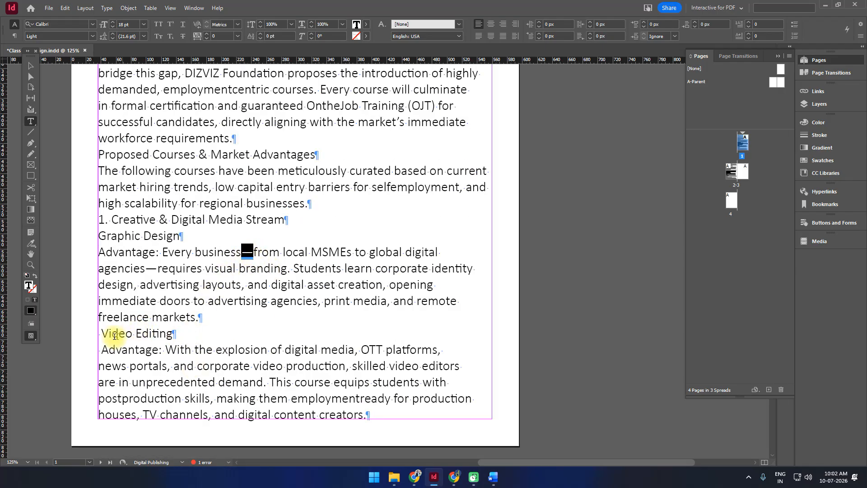
click(106, 334)
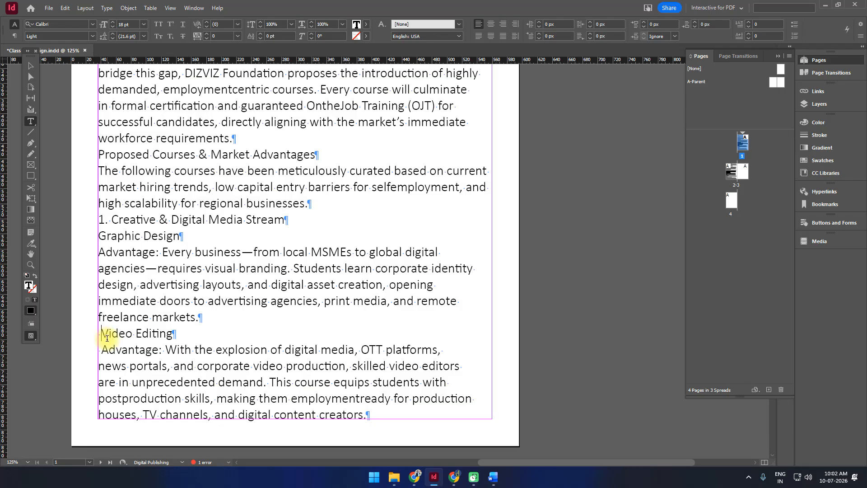
key(BackSpace)
click(110, 351)
key(BackSpace)
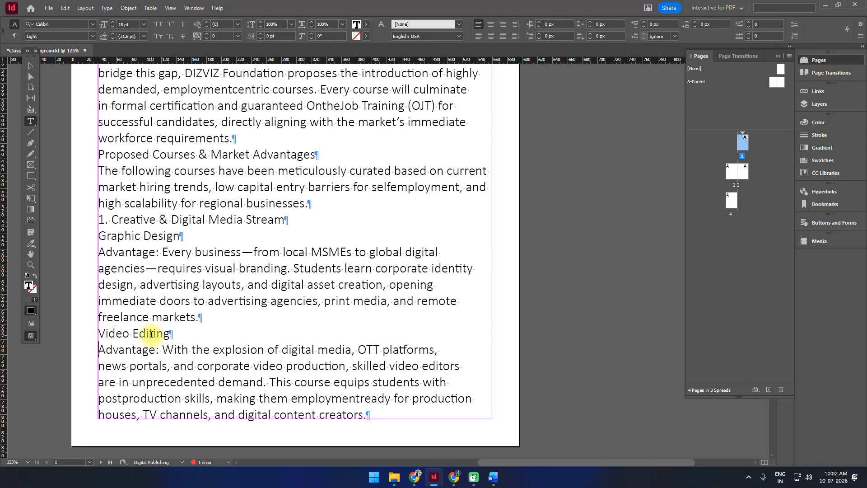
scroll(151, 333, down, 10)
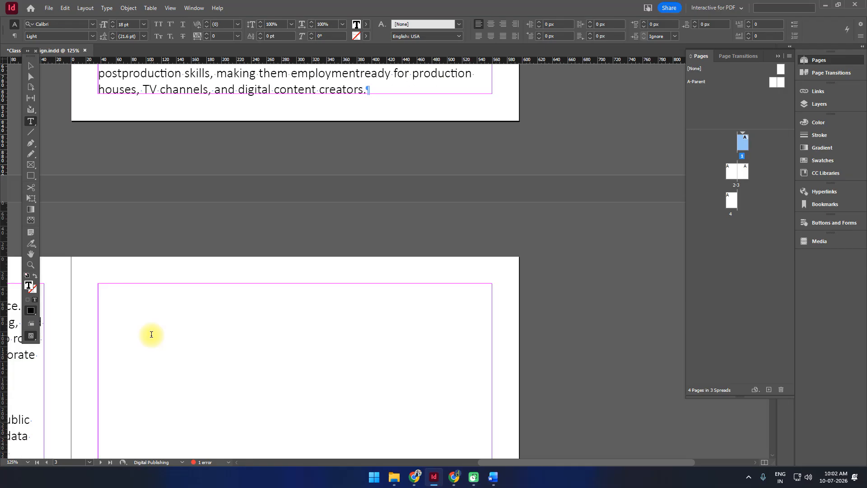
Delete the leading spaces before the "Digital Marketing & Social Media Executive" heading and its advantage paragraph on page 2.
click(31, 65)
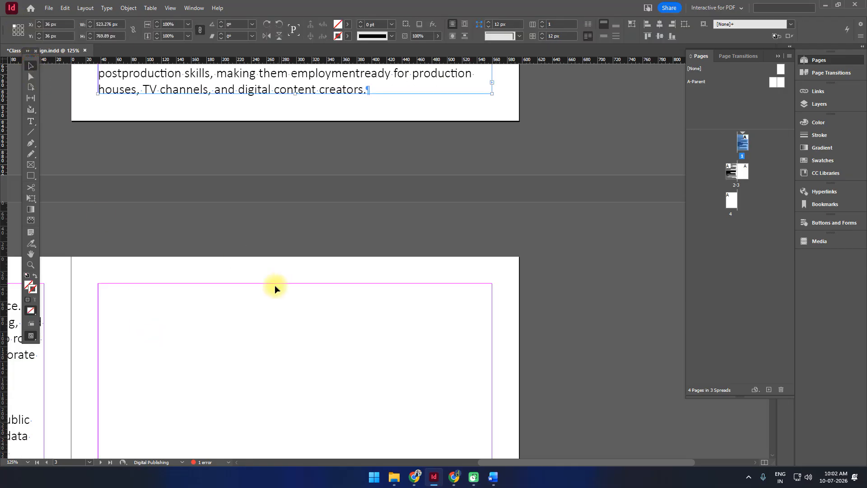
drag(172, 290, 652, 180)
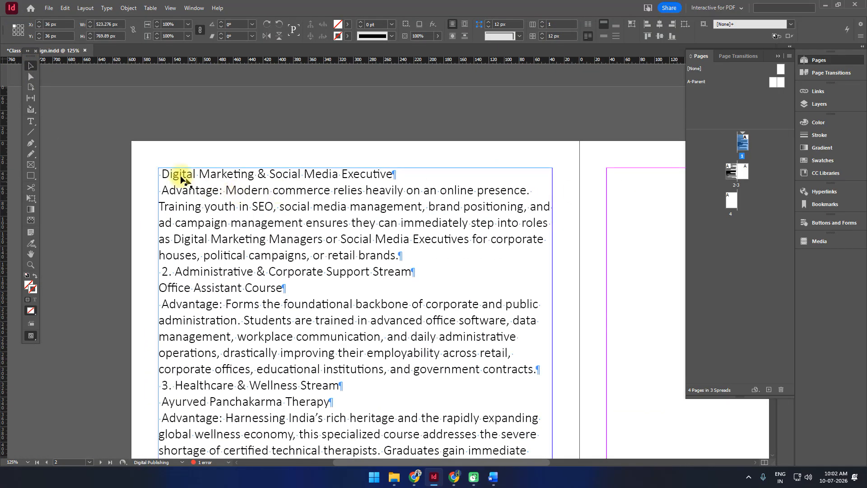
click(167, 175)
double_click(163, 175)
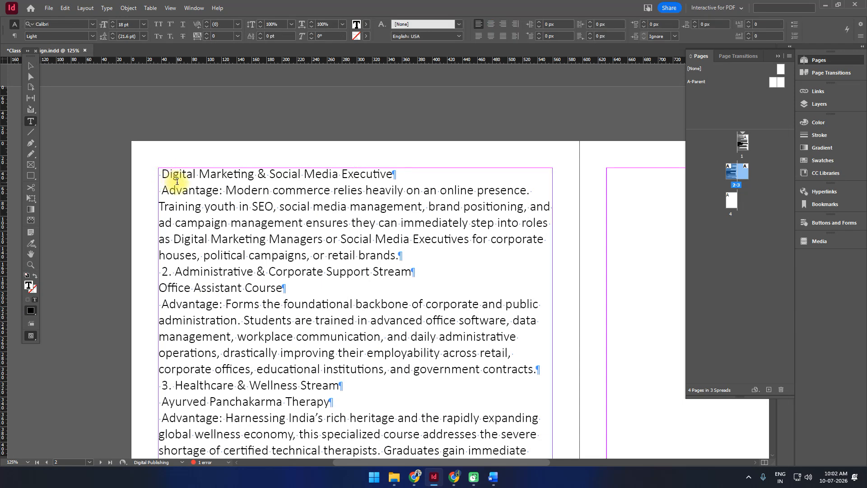
key(BackSpace)
click(162, 190)
key(BackSpace)
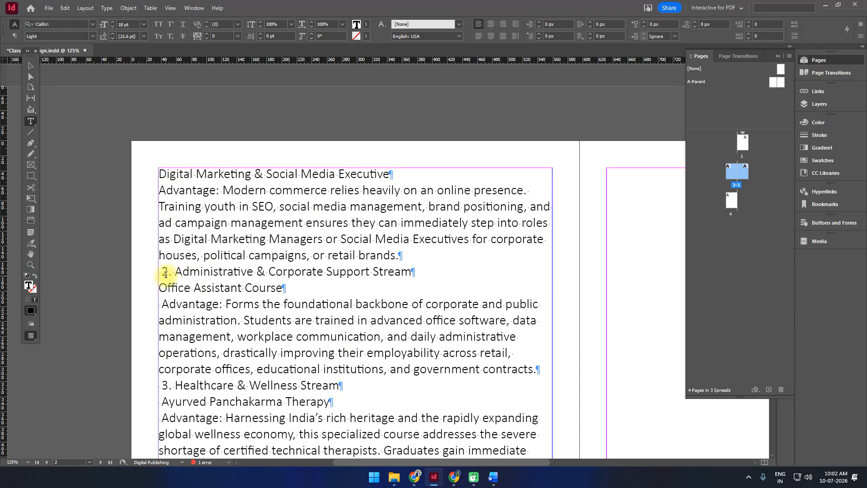
Delete the leading spaces before "2. Administrative & Corporate Support Stream" and the Office Assistant Course advantage paragraph.
click(165, 275)
key(BackSpace)
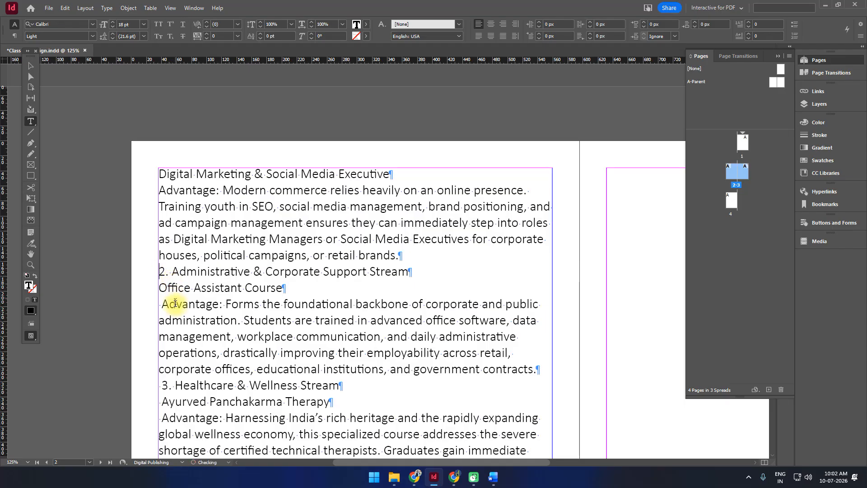
click(163, 305)
key(BackSpace)
Delete the leading spaces before "3. Healthcare & Wellness Stream", "Ayurved Panchakarma Therapy" and its advantage paragraph.
click(161, 388)
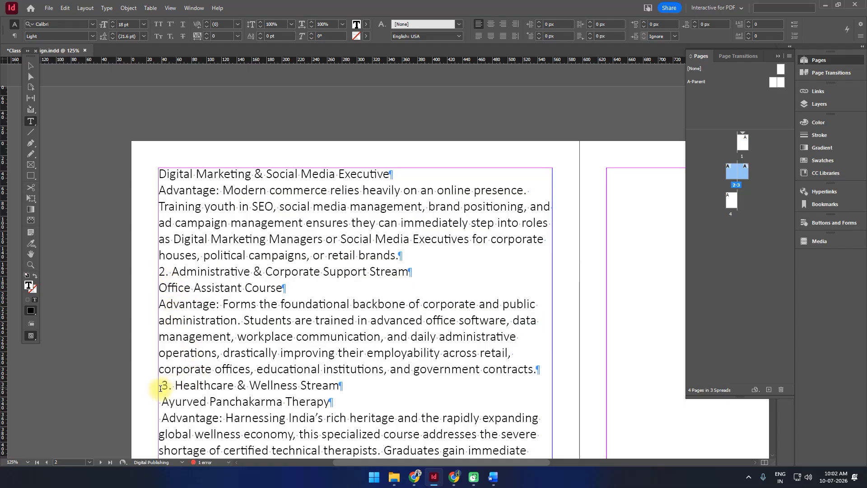
key(BackSpace)
scroll(241, 347, down, 3)
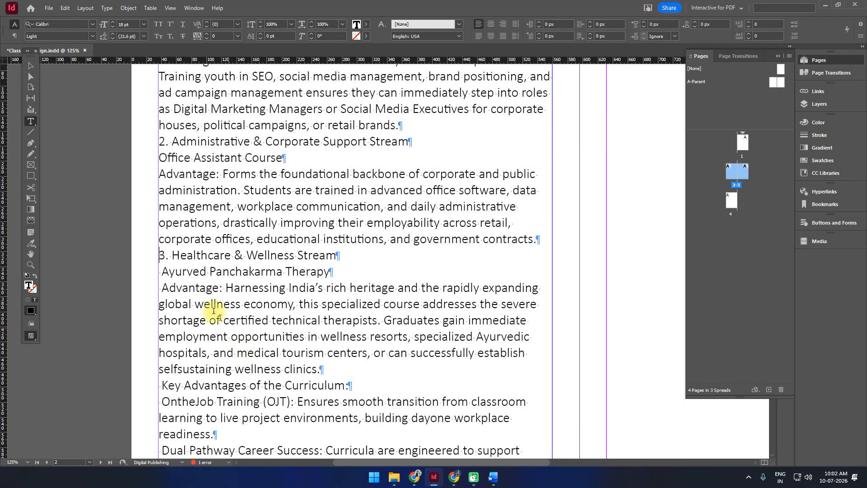
click(162, 271)
key(BackSpace)
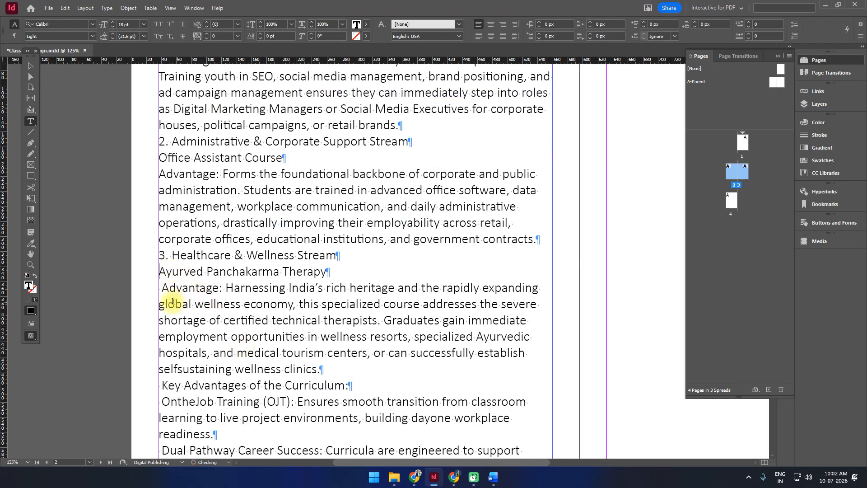
click(162, 287)
key(BackSpace)
Delete the leading spaces before "Key Advantages of the Curriculum:" and the "OntheJob Training (OJT)" paragraph.
scroll(178, 348, down, 2)
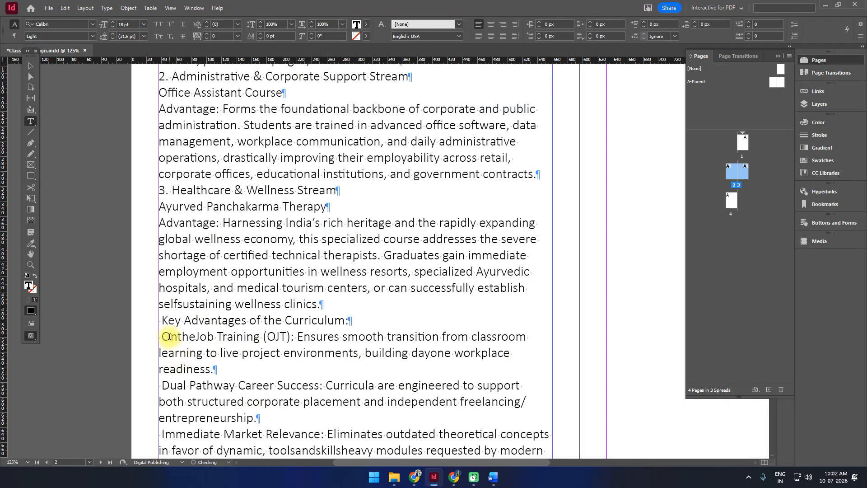
key(BackSpace)
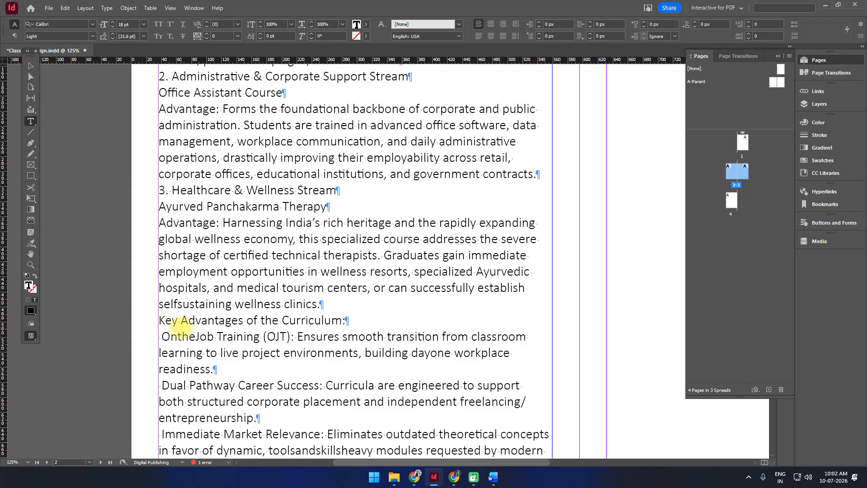
click(163, 337)
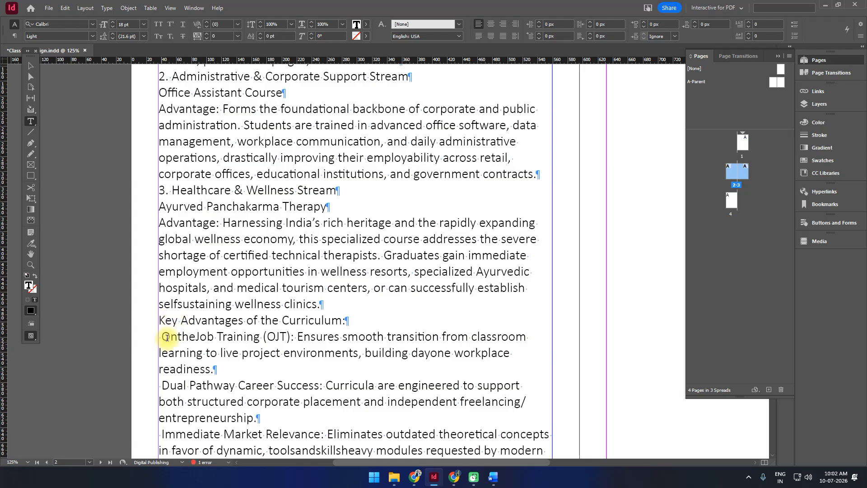
key(BackSpace)
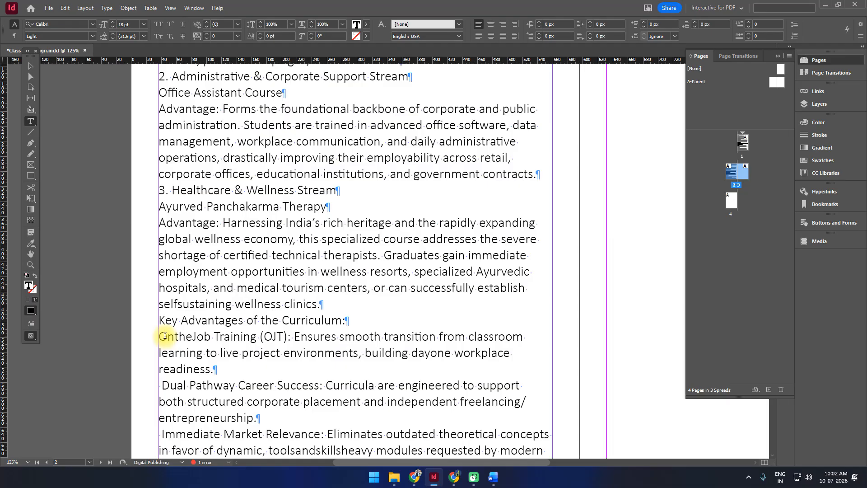
Delete the leading spaces before "Dual Pathway Career Success", "Immediate Market Relevance" and "About DIZVIZ Foundation & Leadership" on page 2.
scroll(165, 336, down, 3)
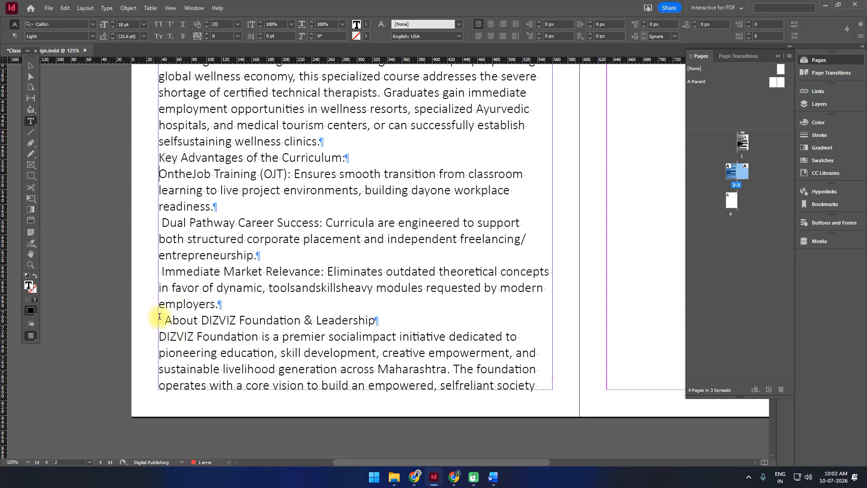
click(162, 223)
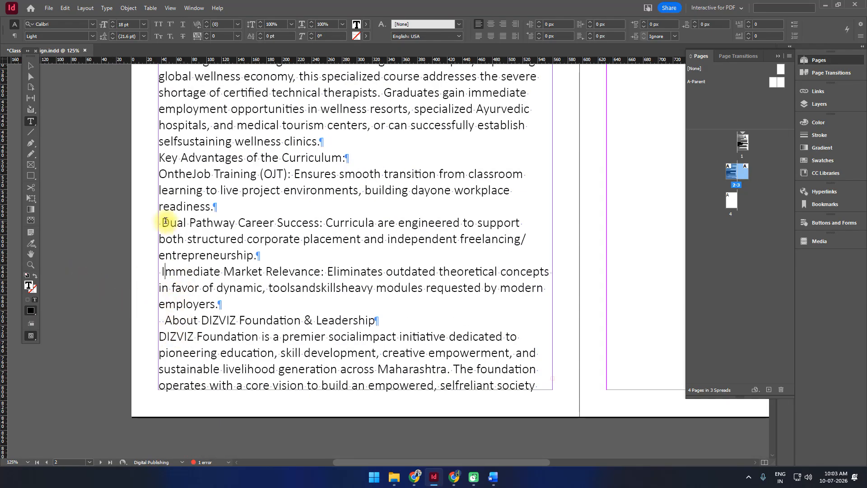
key(BackSpace)
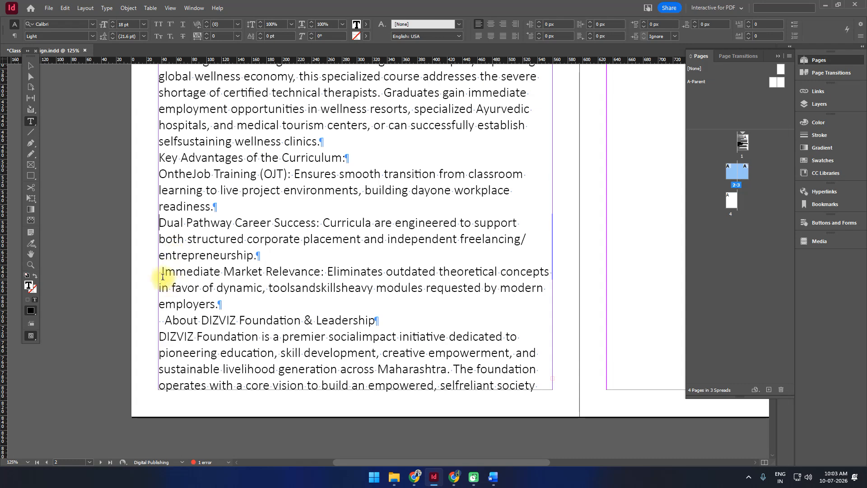
click(162, 272)
key(BackSpace)
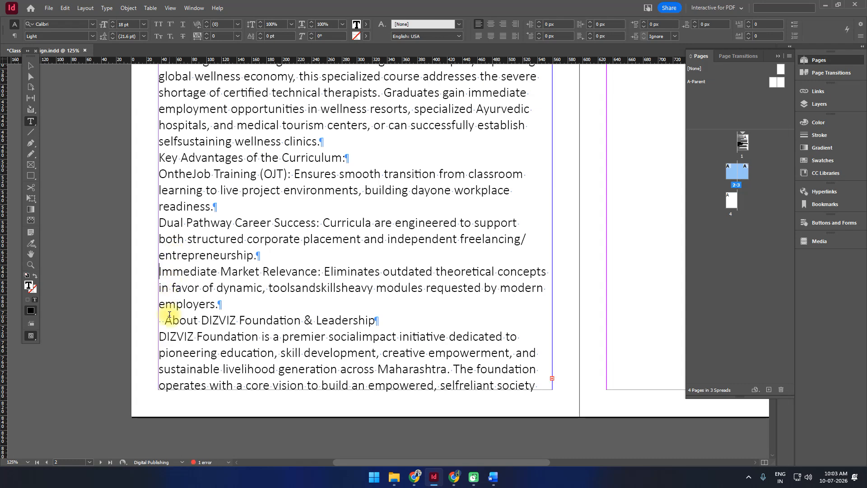
click(168, 320)
key(BackSpace)
Flow the overset text from the page 2 frame into a threaded frame at the margins of page 3.
scroll(216, 344, down, 4)
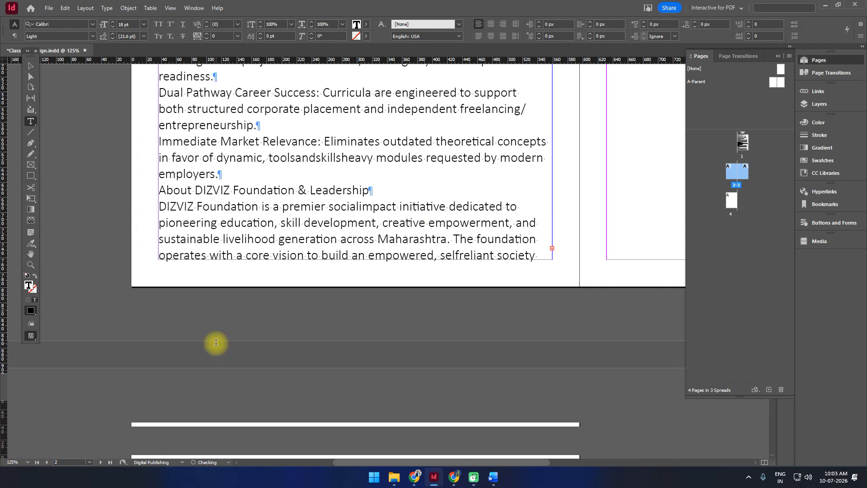
click(31, 66)
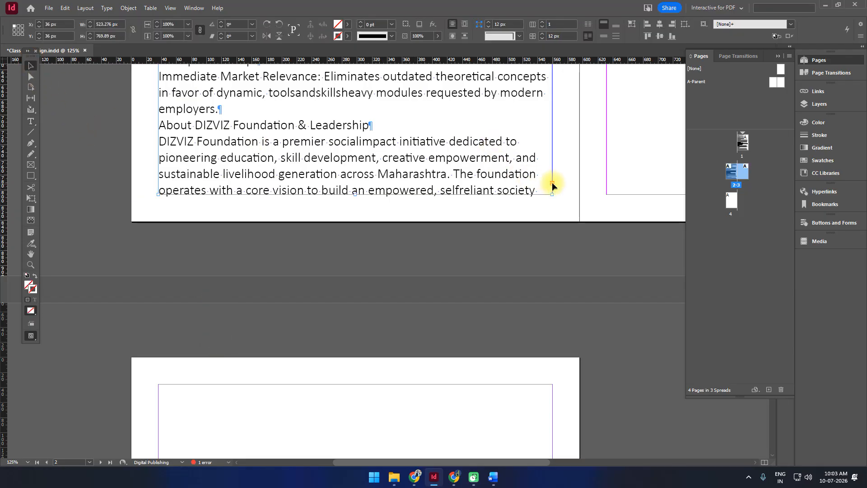
drag(594, 145, 430, 357)
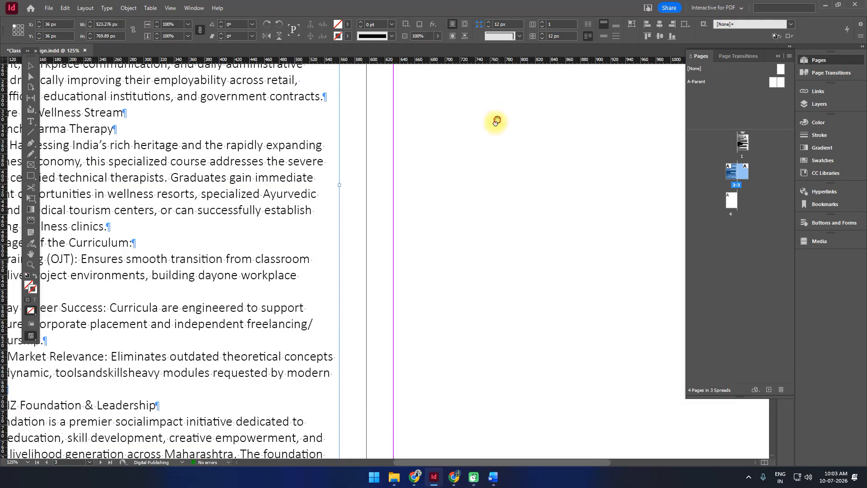
drag(495, 122, 388, 339)
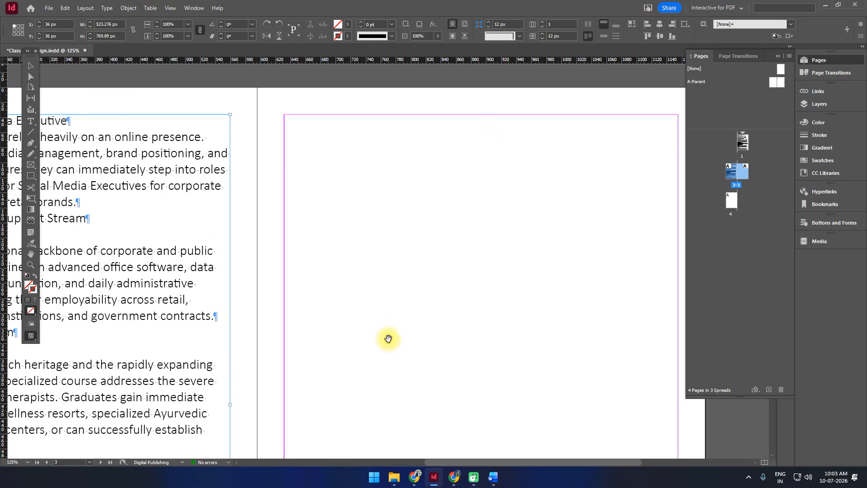
click(285, 116)
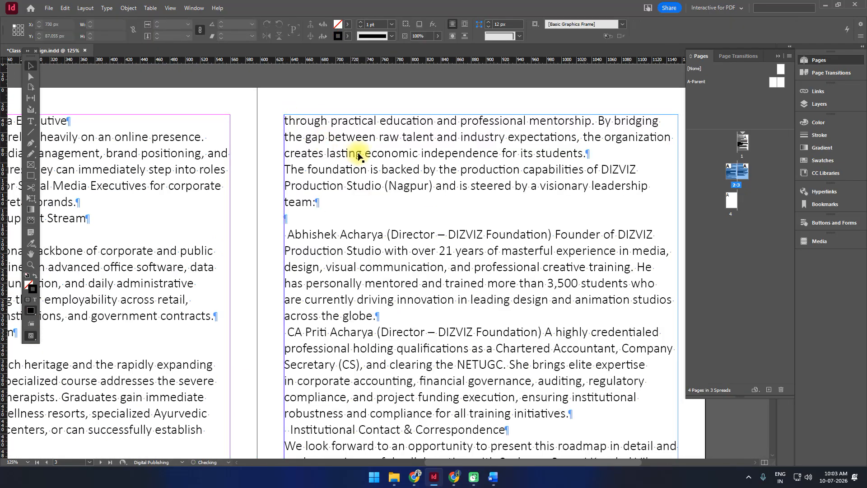
Remove the empty paragraph after "team:" on page 3 and the leading space before the first director's profile.
scroll(374, 201, down, 5)
scroll(364, 240, up, 6)
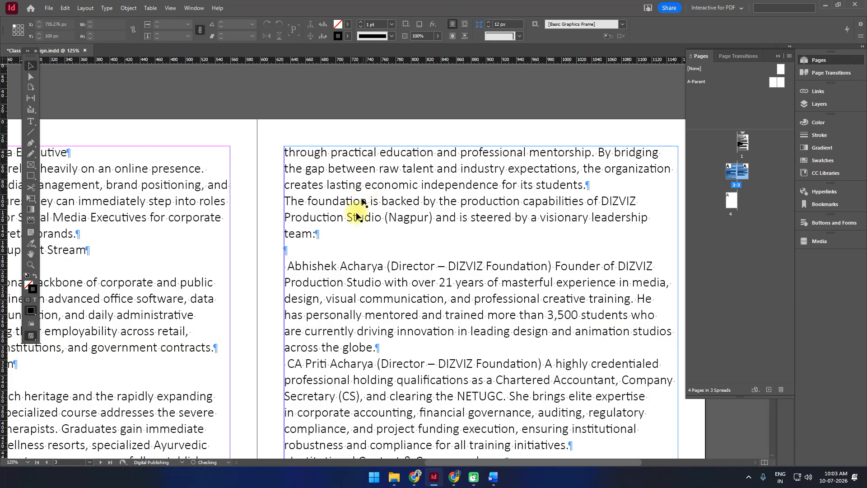
double_click(294, 252)
key(BackSpace)
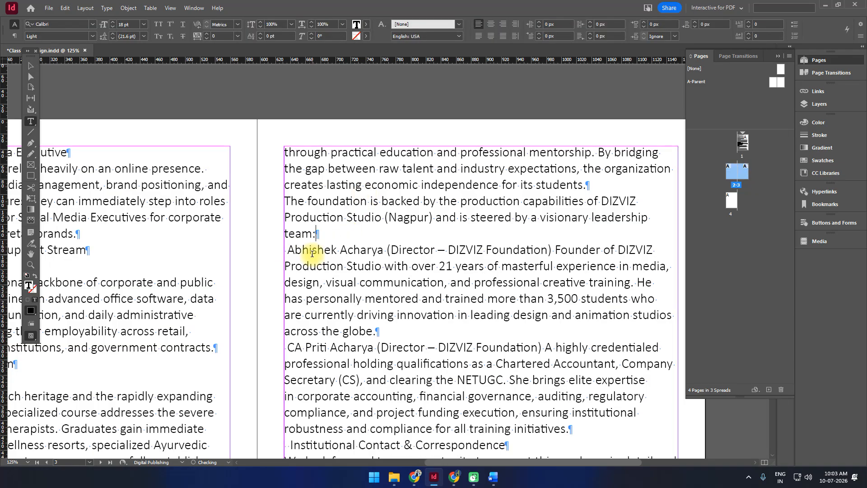
click(290, 250)
key(BackSpace)
Delete the leading spaces before the second director's profile and the "Institutional Contact & Correspondence" heading.
scroll(445, 264, down, 3)
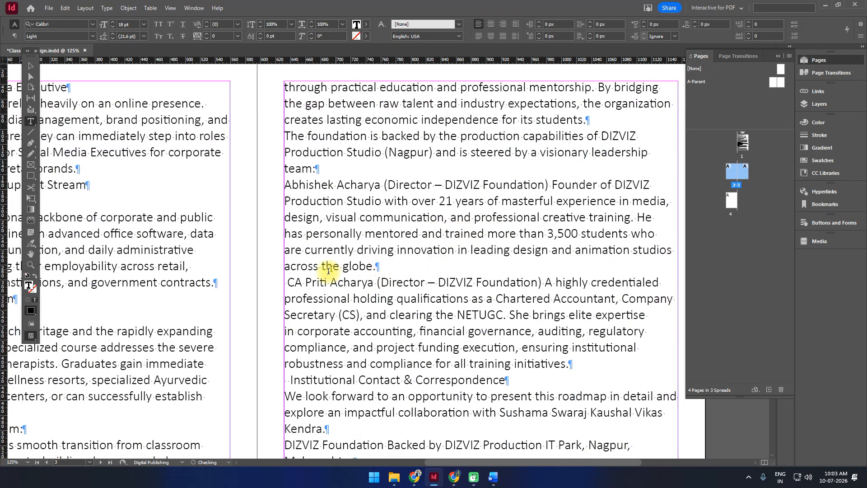
click(290, 282)
key(BackSpace)
scroll(303, 289, down, 4)
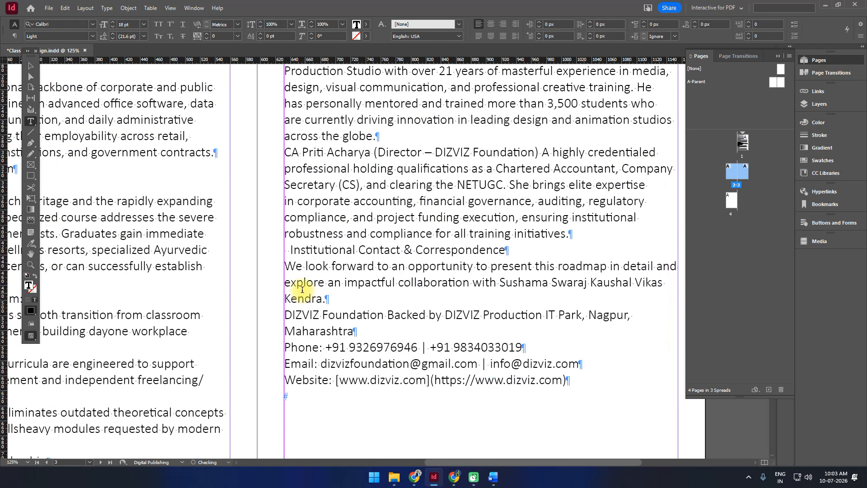
click(291, 249)
key(BackSpace)
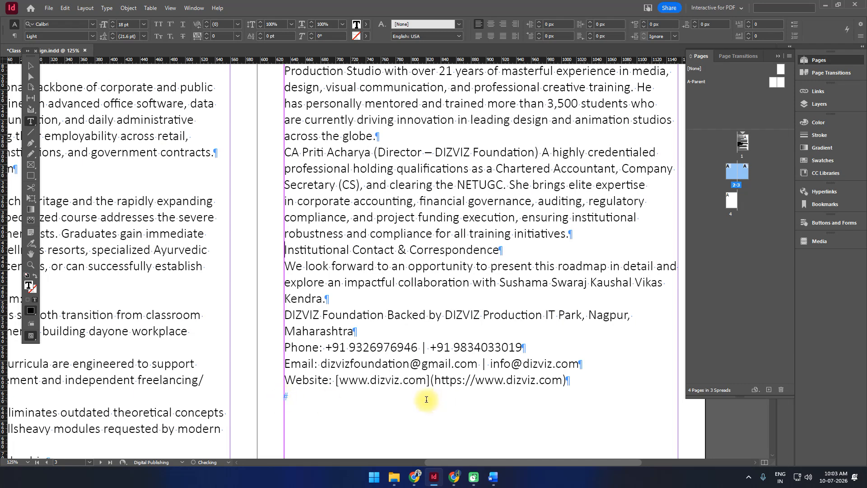
Review the flowed text across all pages for stray spaces, ending with a close look at page 1.
click(30, 66)
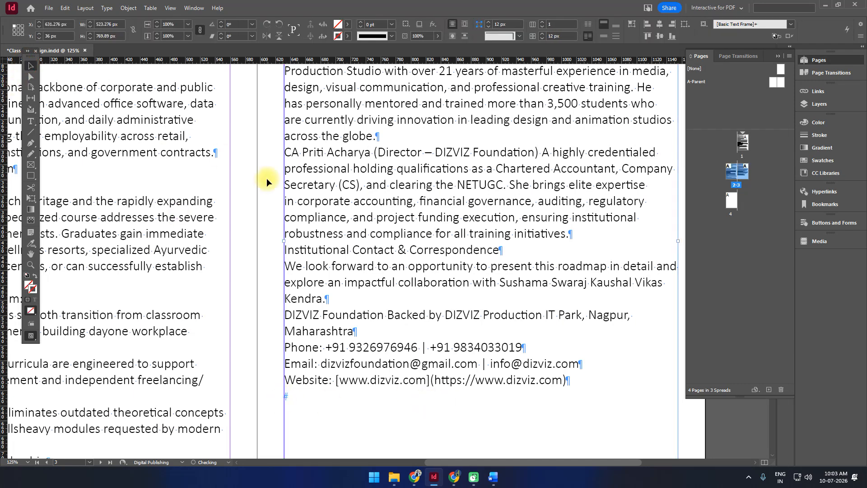
key(ctrl+minus)
key(ctrl+minus)
key(ctrl+minus)
scroll(262, 194, down, 4)
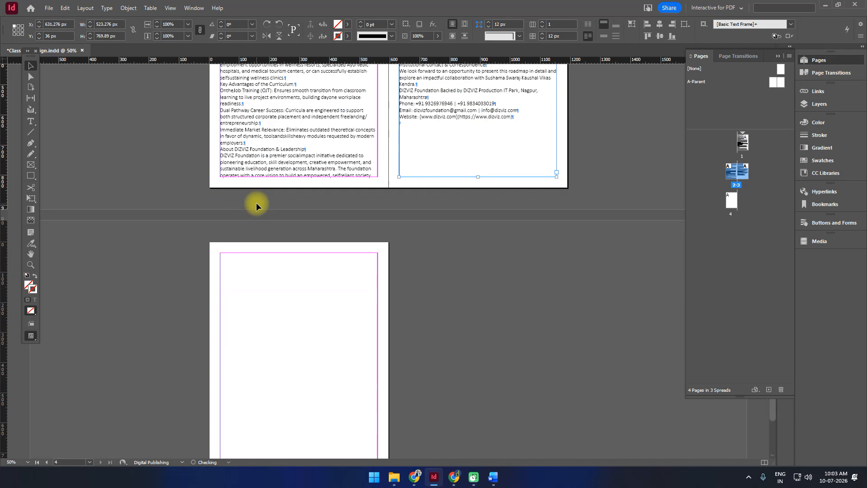
scroll(243, 199, up, 6)
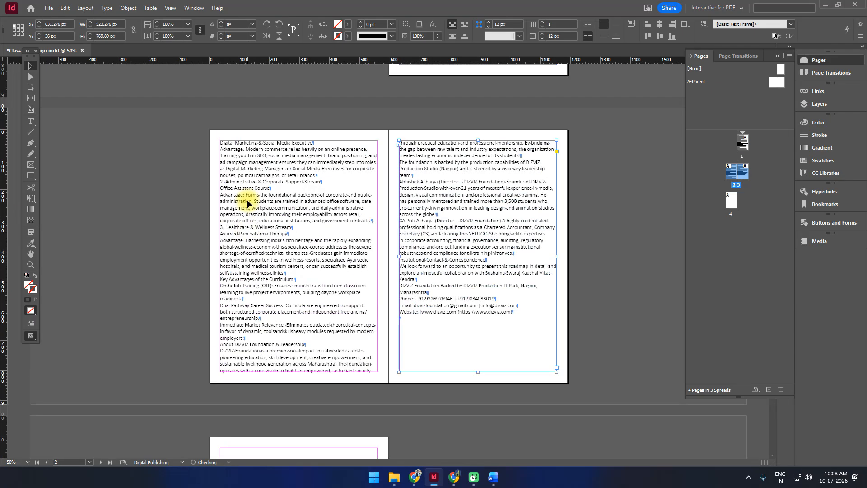
scroll(248, 199, up, 4)
scroll(247, 200, up, 2)
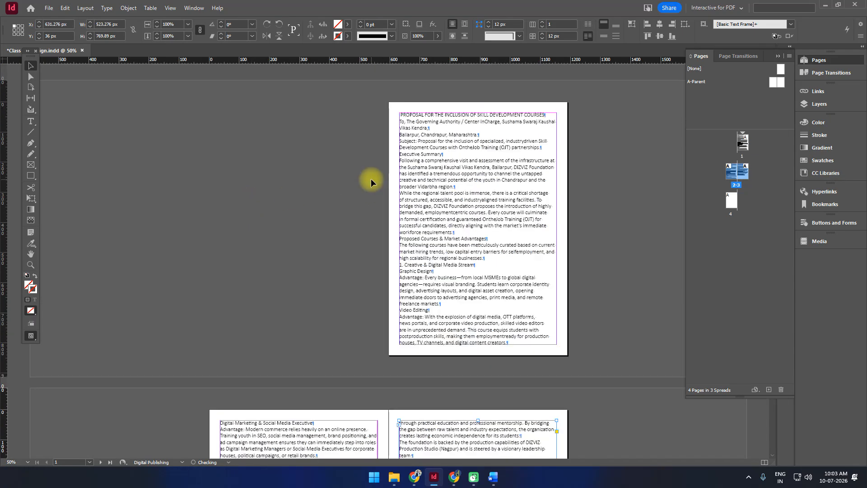
key(ctrl+equal)
key(ctrl+equal)
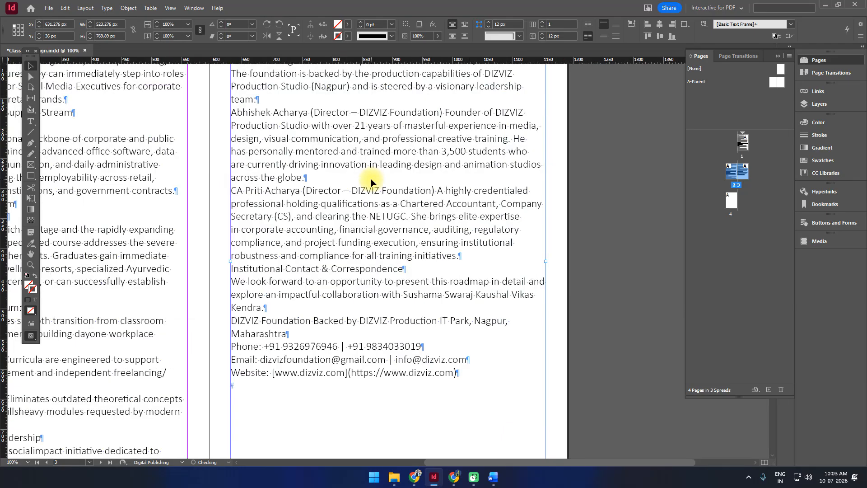
click(613, 170)
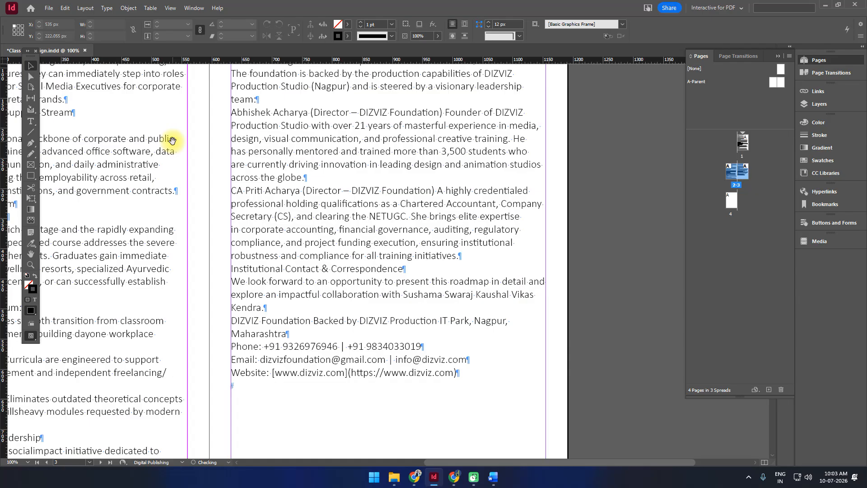
drag(145, 113, 120, 182)
drag(375, 170, 382, 418)
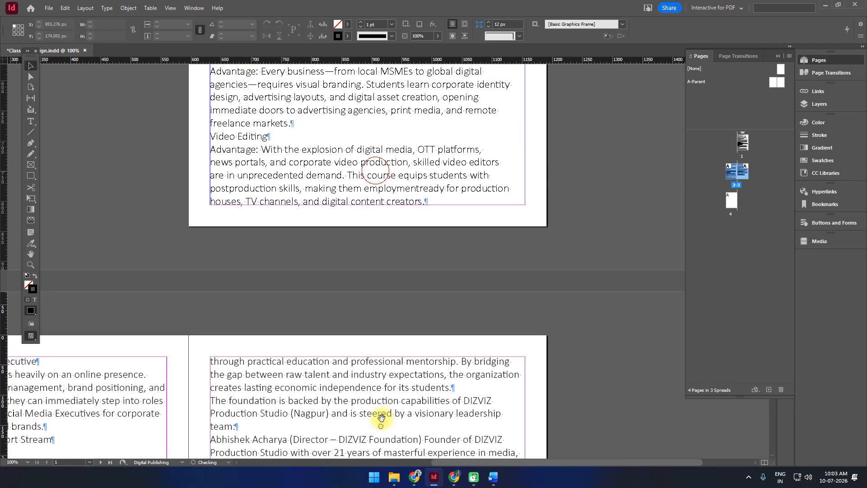
drag(411, 179, 467, 468)
key(ctrl+equal)
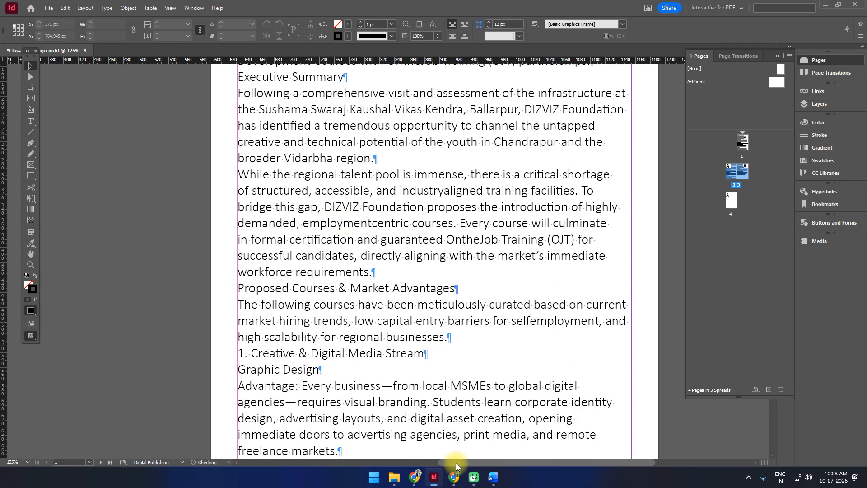
key(ctrl+equal)
key(ctrl+equal)
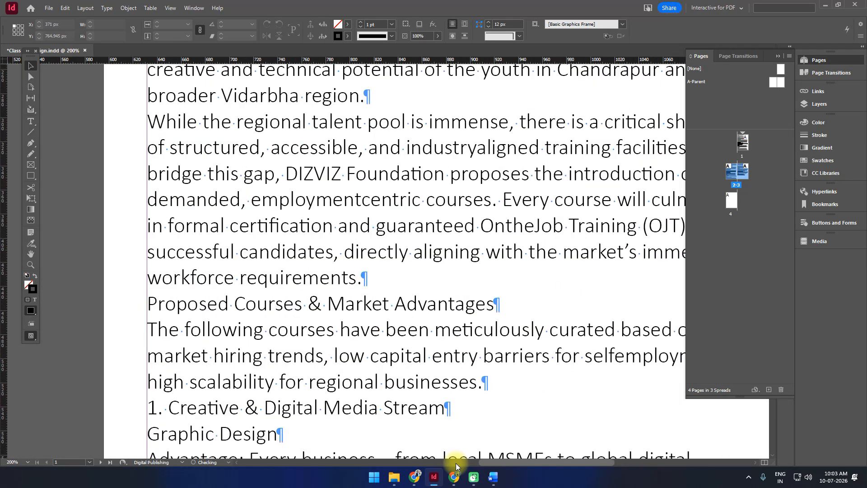
Examine the text on page 1 and page 3 up close with the Zoom tool.
click(31, 265)
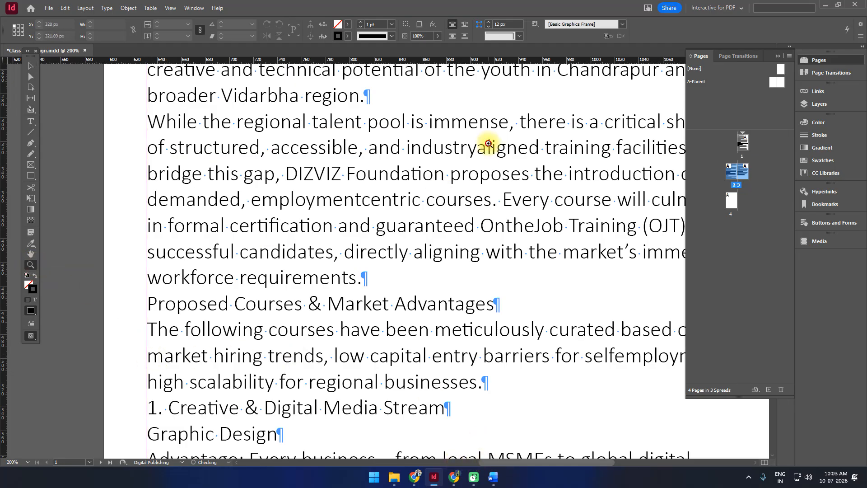
drag(490, 145, 443, 224)
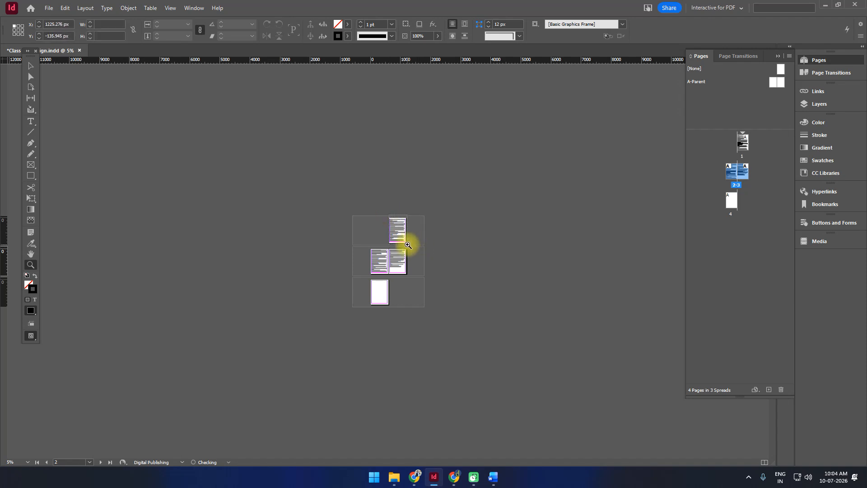
drag(389, 215, 408, 245)
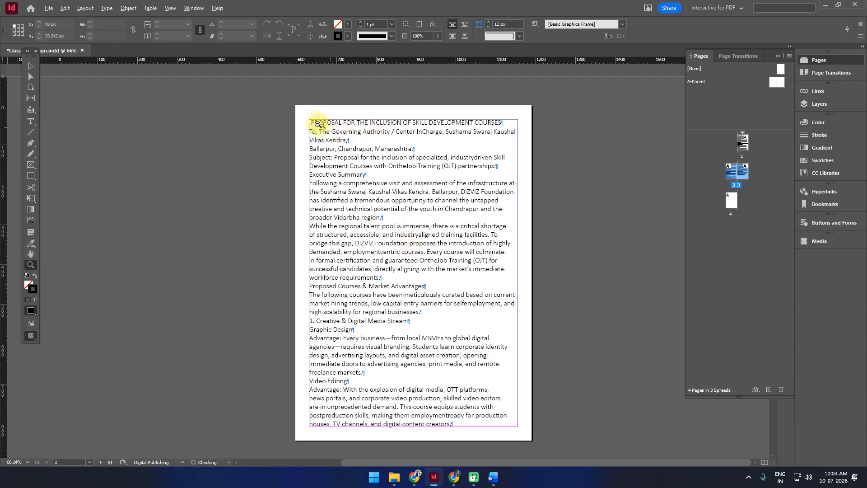
drag(305, 117, 515, 427)
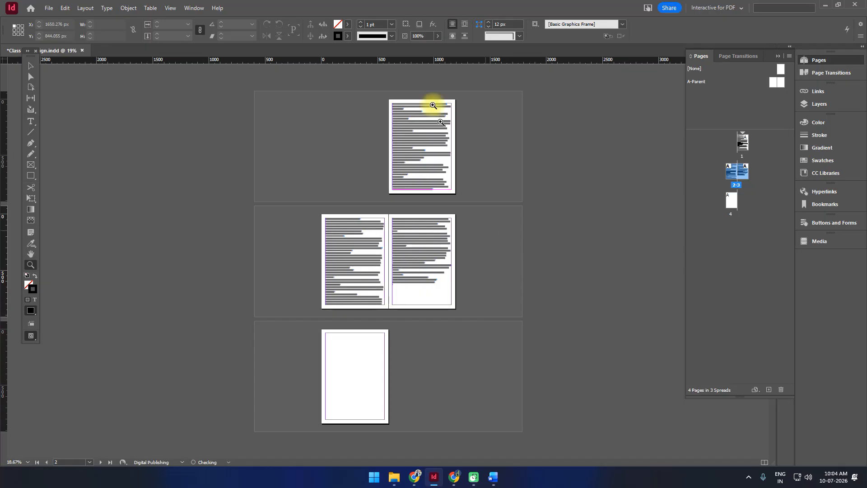
drag(381, 97, 455, 193)
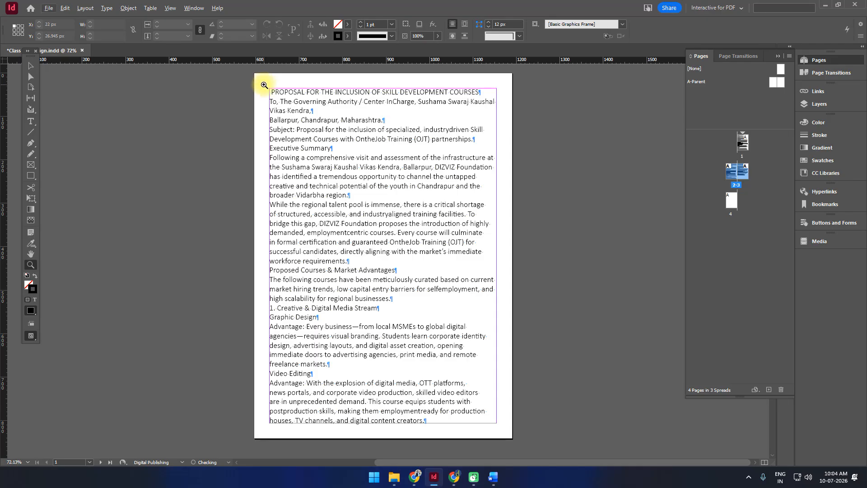
drag(261, 81, 500, 429)
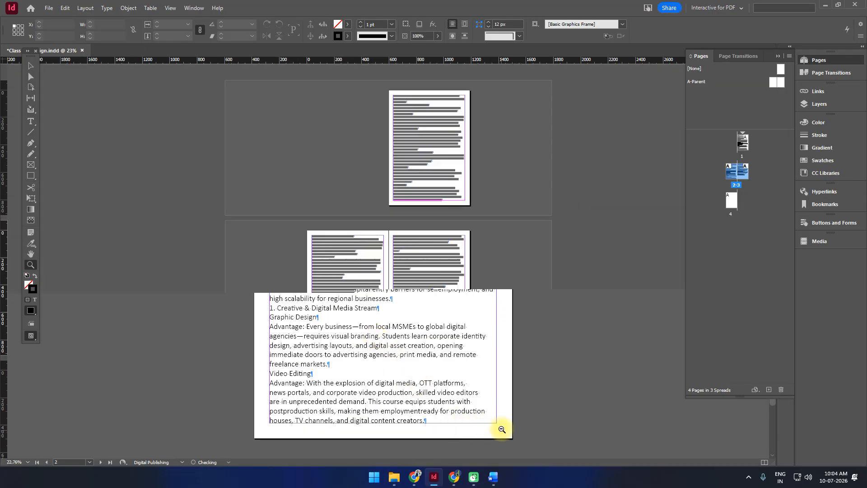
drag(390, 231, 468, 344)
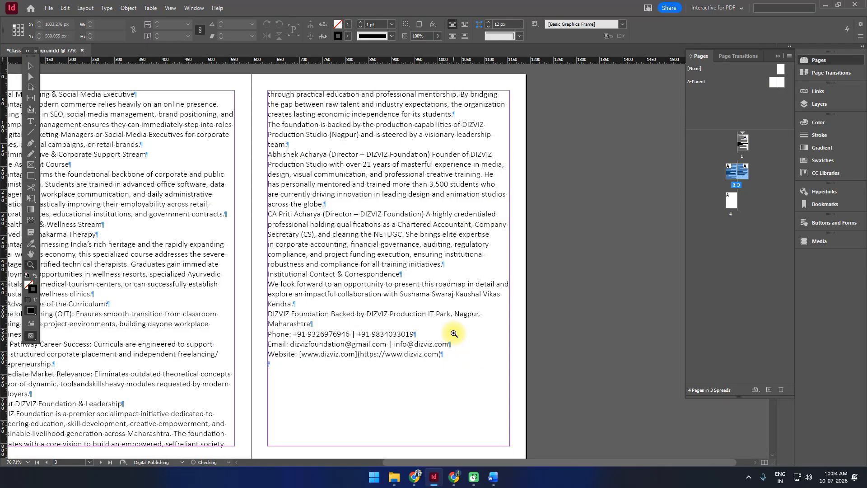
Look over the flowed text on pages 1 to 3 with the Hand tool, ending on page 1.
click(33, 254)
drag(219, 264, 478, 247)
drag(425, 142, 183, 332)
drag(410, 166, 437, 359)
drag(451, 123, 458, 271)
drag(467, 393, 432, 195)
drag(376, 384, 555, 65)
drag(453, 271, 206, 222)
drag(224, 225, 412, 329)
drag(461, 115, 369, 354)
drag(468, 135, 427, 327)
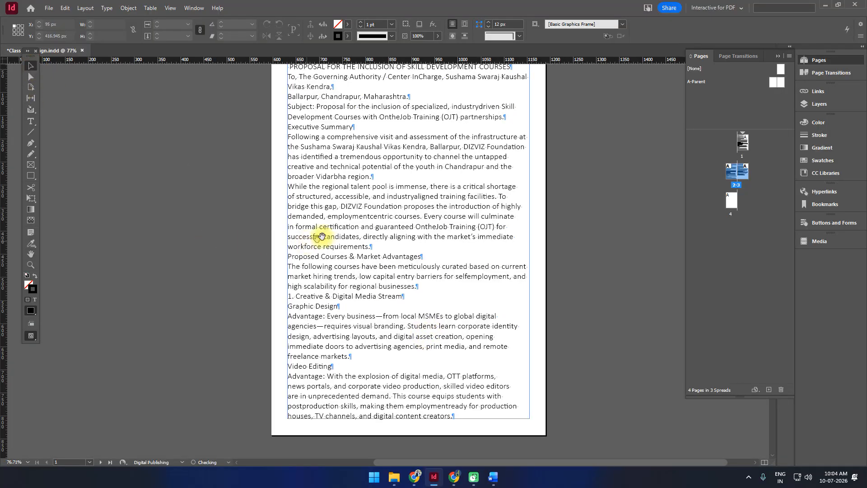
drag(359, 294, 358, 170)
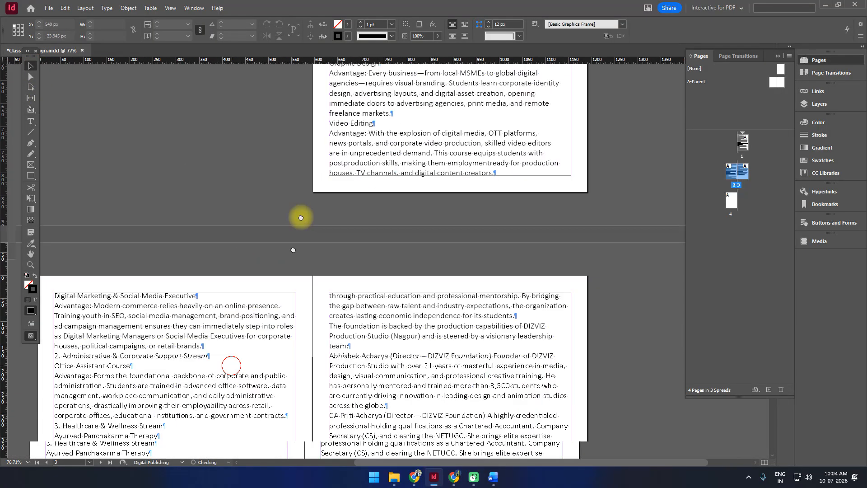
drag(301, 218, 304, 202)
drag(252, 323, 240, 194)
mouse_move(162, 273)
mouse_down()
mouse_move(169, 248)
mouse_move(164, 257)
mouse_up()
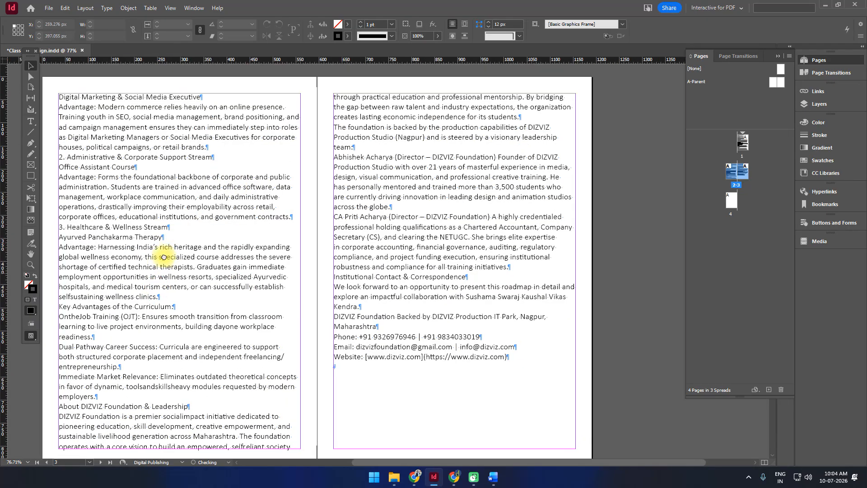
drag(439, 278, 410, 172)
drag(162, 345, 275, 485)
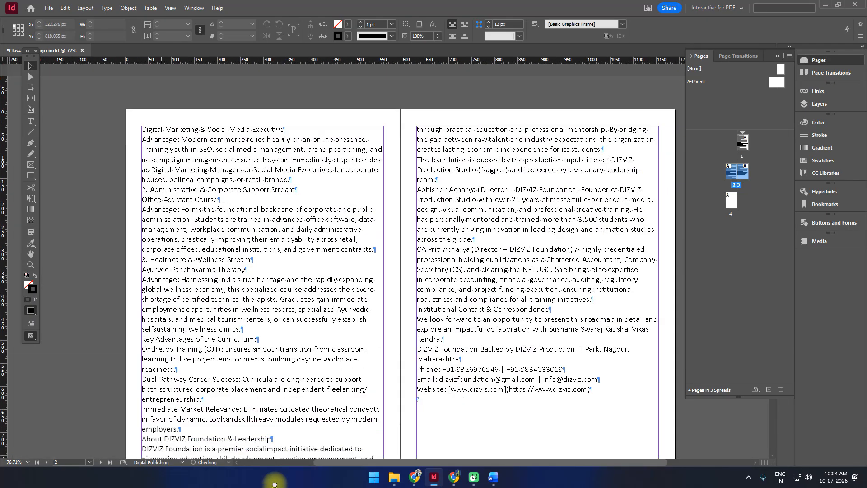
drag(385, 146, 240, 367)
drag(413, 127, 383, 141)
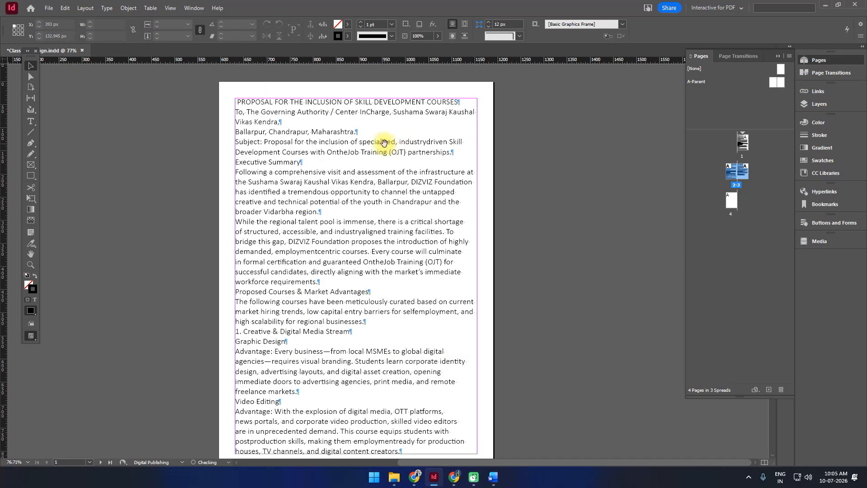
Delete the leading space before the "PROPOSAL FOR THE INCLUSION OF SKILL DEVELOPMENT COURSES" title on page 1.
double_click(34, 266)
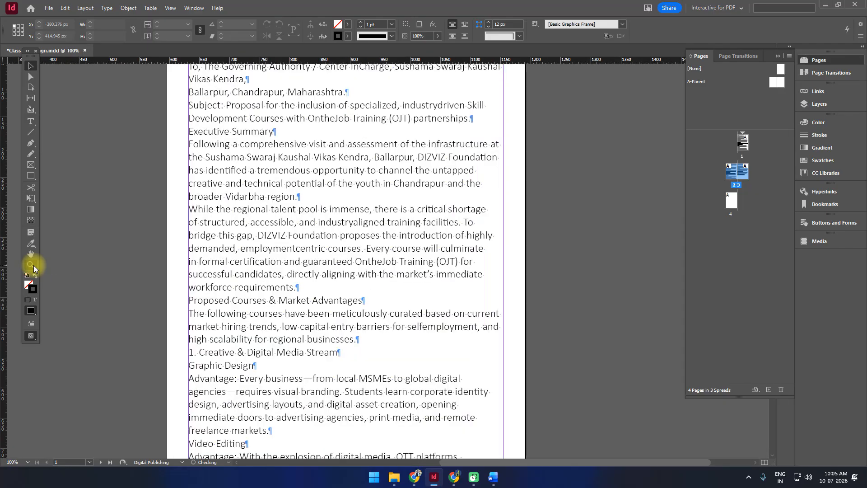
scroll(174, 180, up, 4)
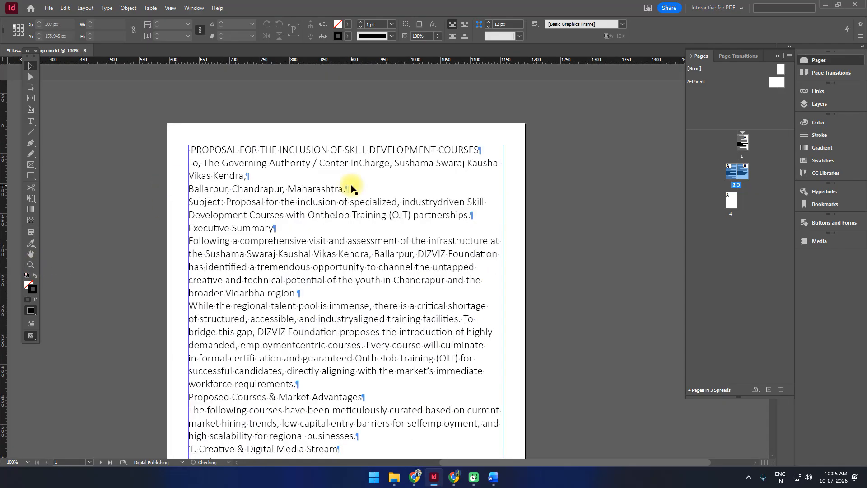
double_click(192, 153)
key(BackSpace)
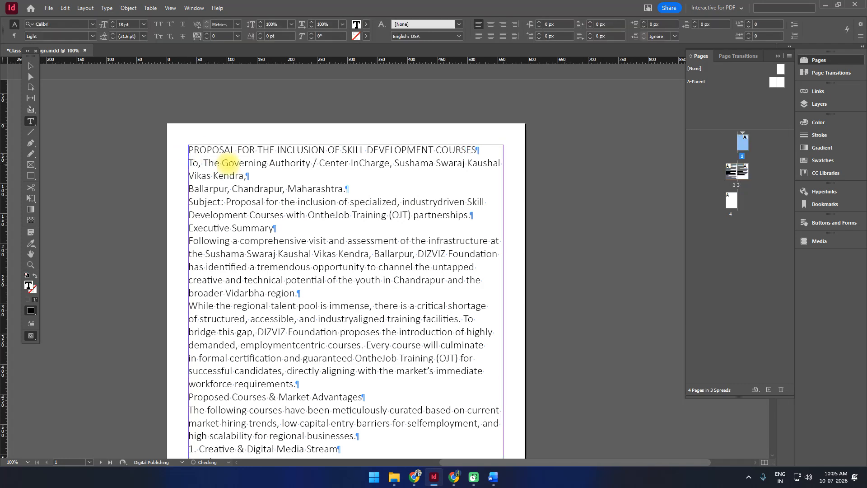
Replace the space after "To," with a forced line break so "The Governing Authority" starts on its own line.
click(31, 66)
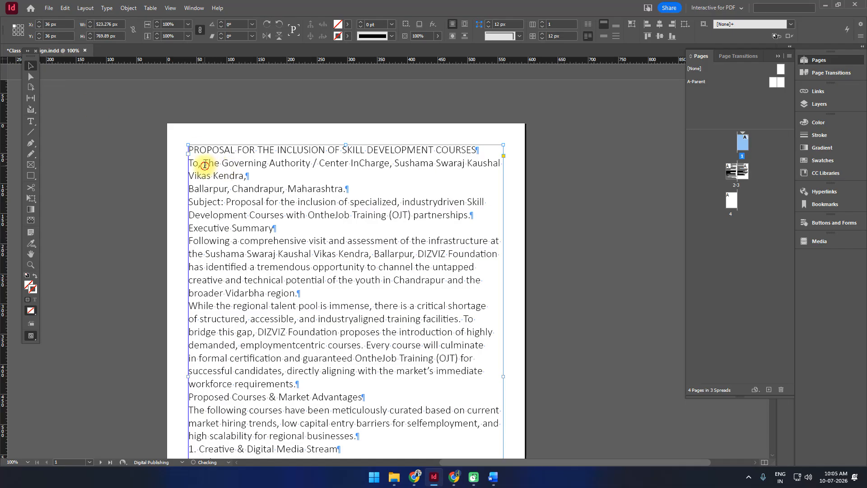
double_click(204, 165)
key(BackSpace)
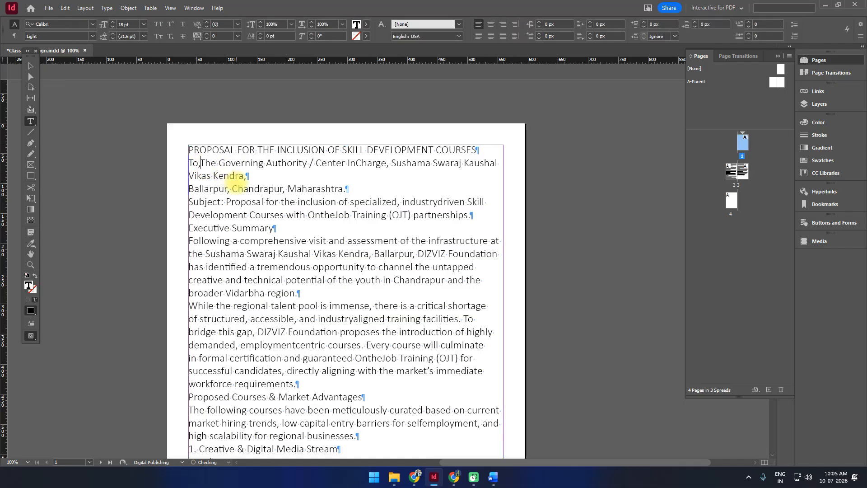
key(shift+Return)
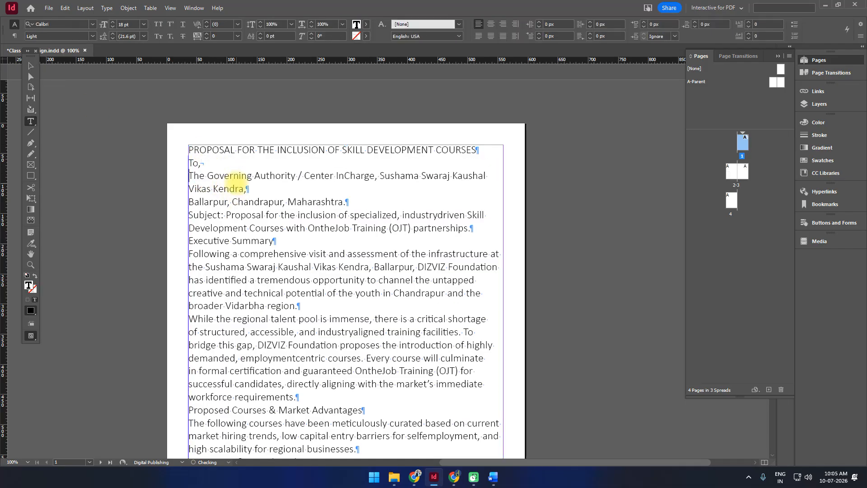
click(30, 66)
mouse_move(414, 477)
click(371, 438)
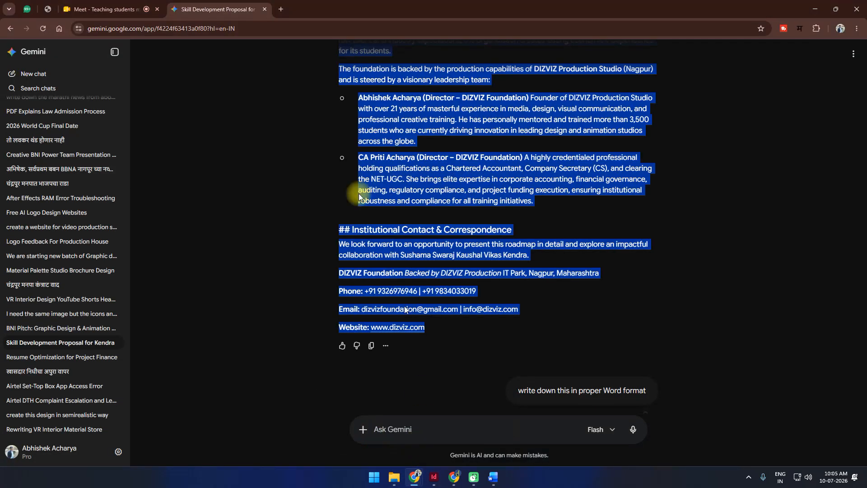
click(109, 9)
click(807, 230)
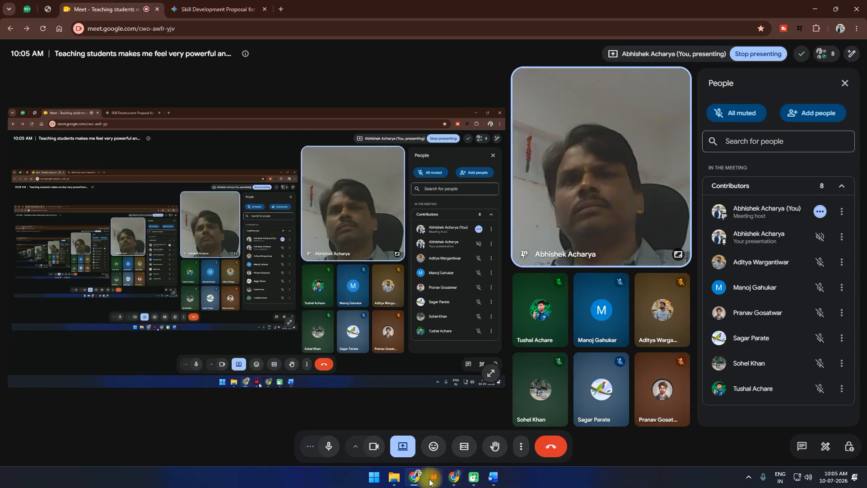
click(454, 476)
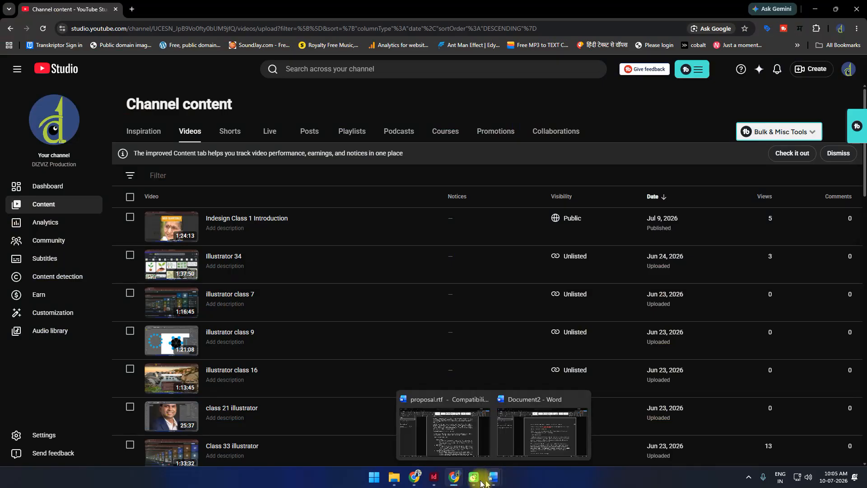
click(433, 479)
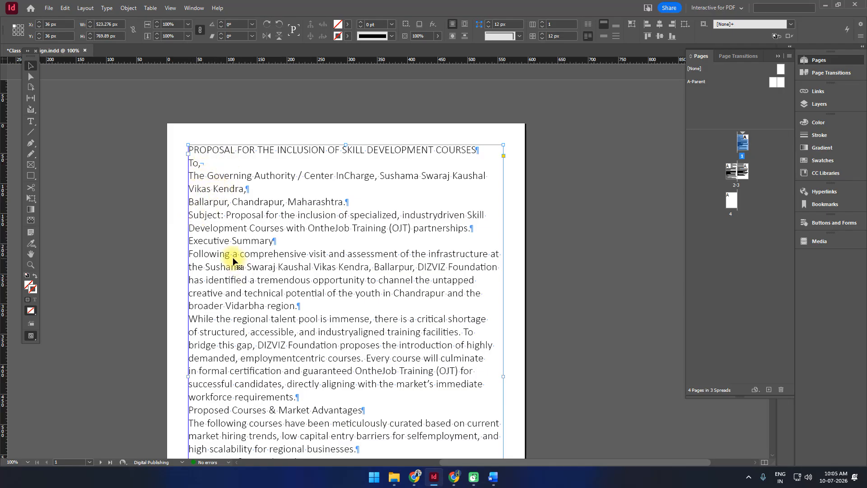
click(568, 225)
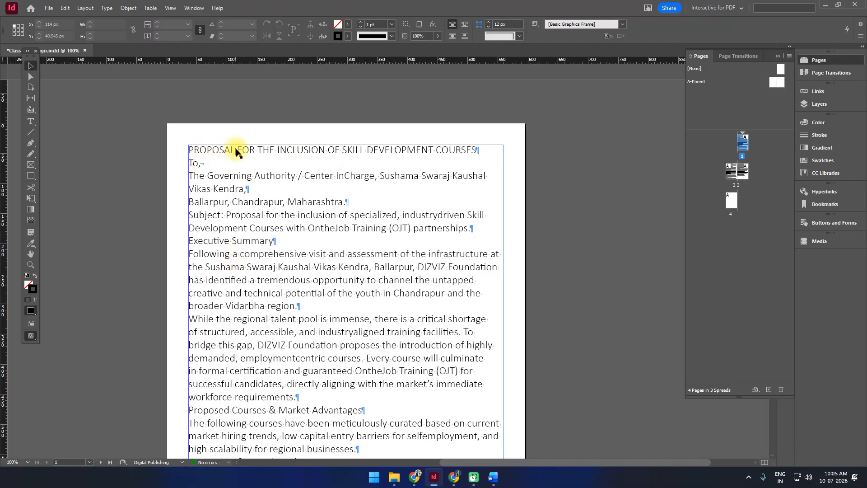
double_click(257, 156)
triple_click(257, 155)
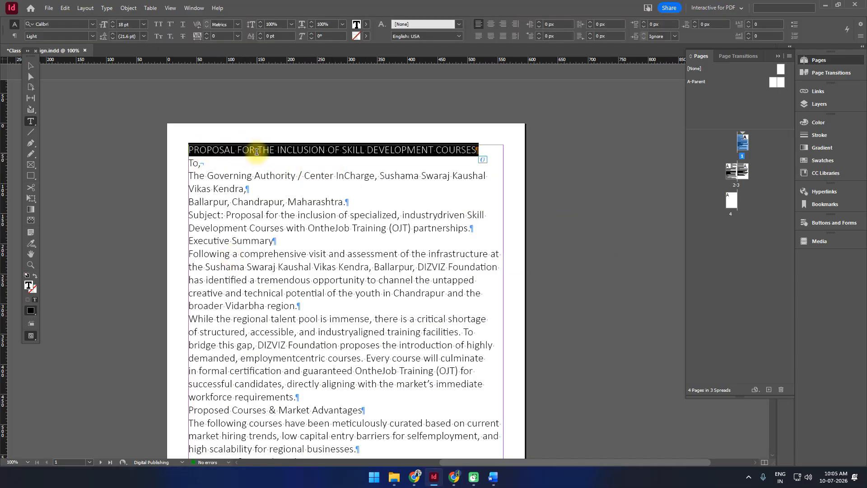
click(31, 66)
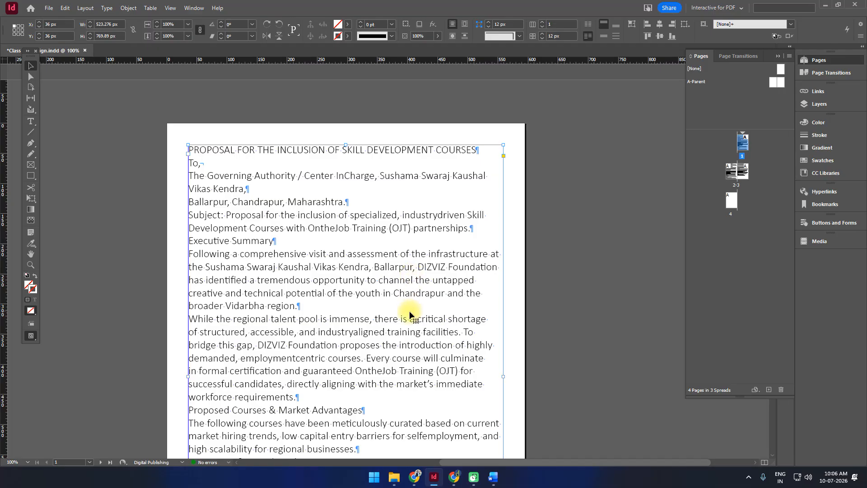
Remove the paragraph break after "Vikas Kendra," to join it with "Ballarpur, Chandrapur, Maharashtra." in one address paragraph.
scroll(397, 321, down, 3)
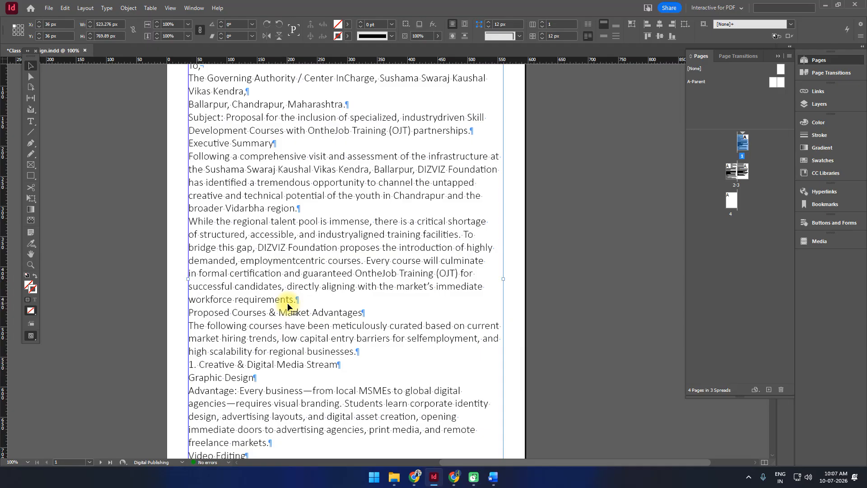
scroll(287, 303, up, 2)
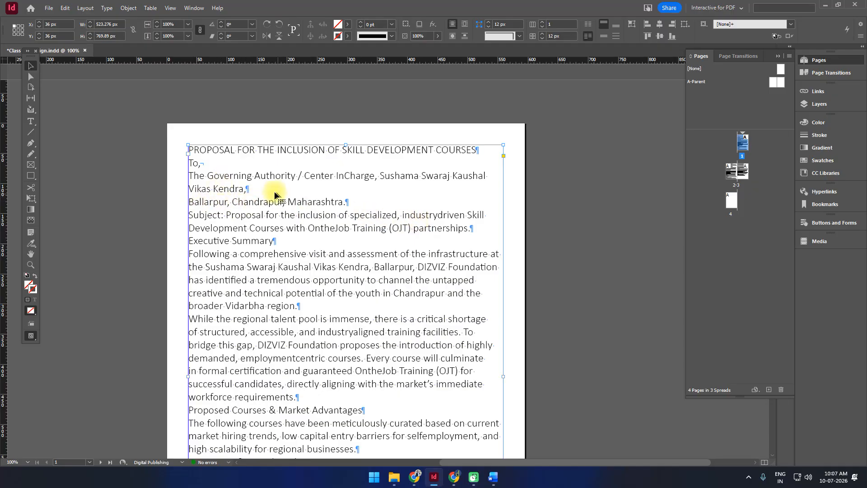
double_click(257, 191)
key(Delete)
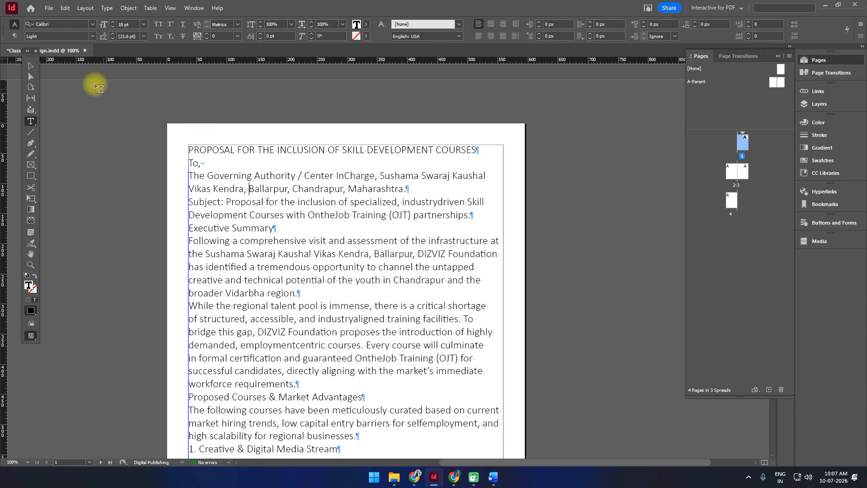
click(31, 66)
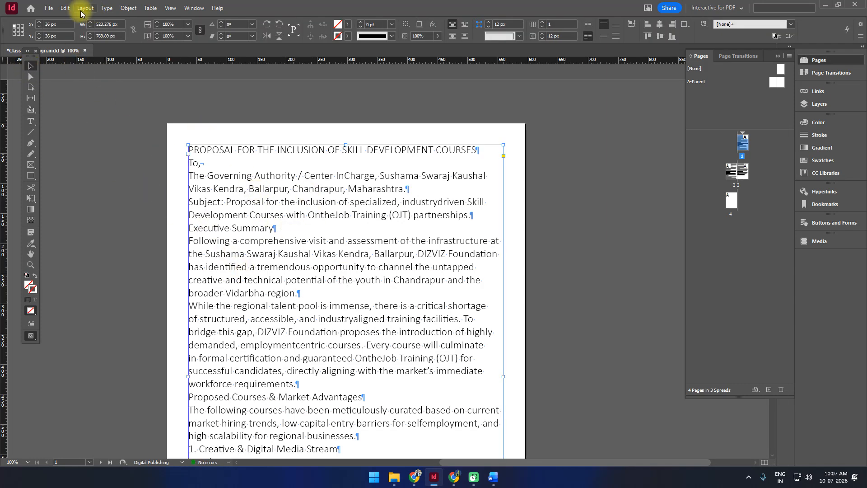
Turn off the display of hidden characters in the layout.
click(106, 8)
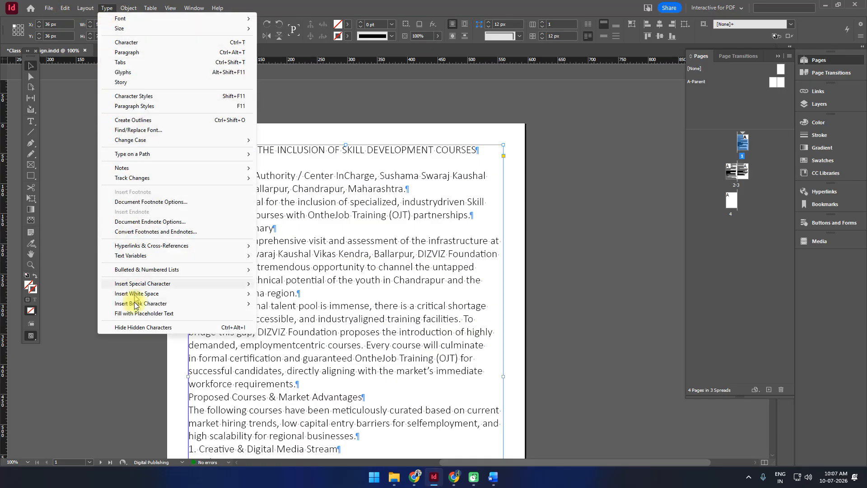
click(137, 327)
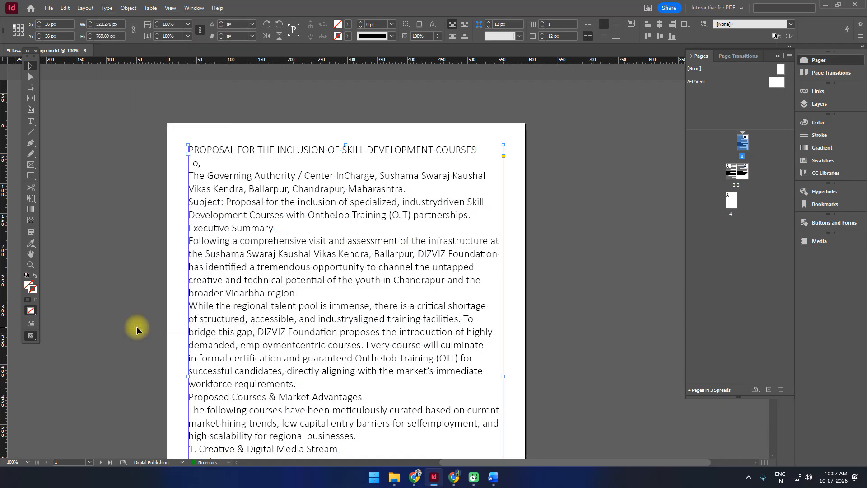
key(ctrl+alt+i)
key(ctrl+y)
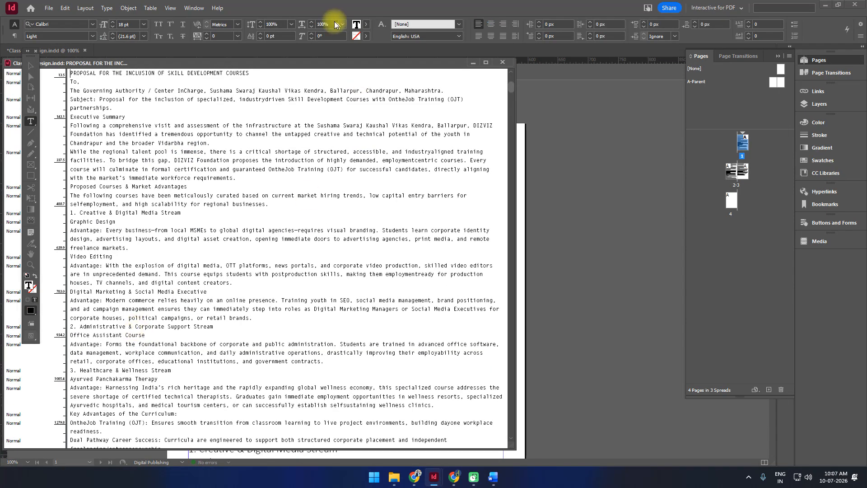
click(500, 65)
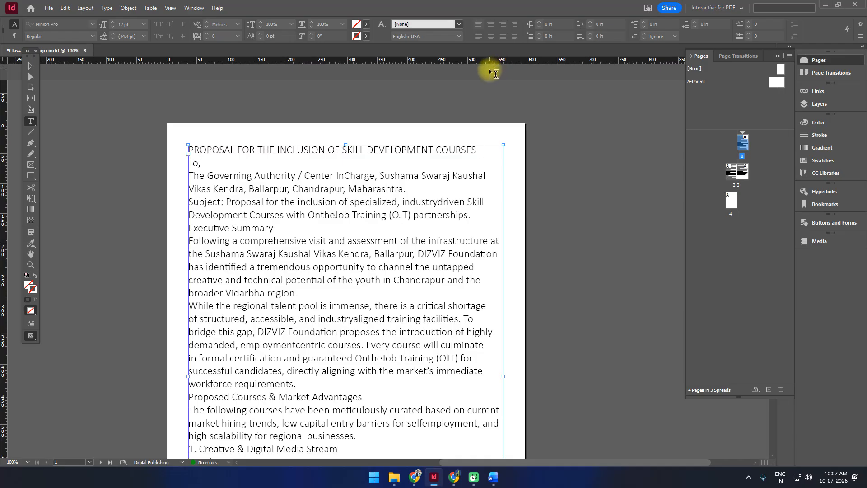
key(Escape)
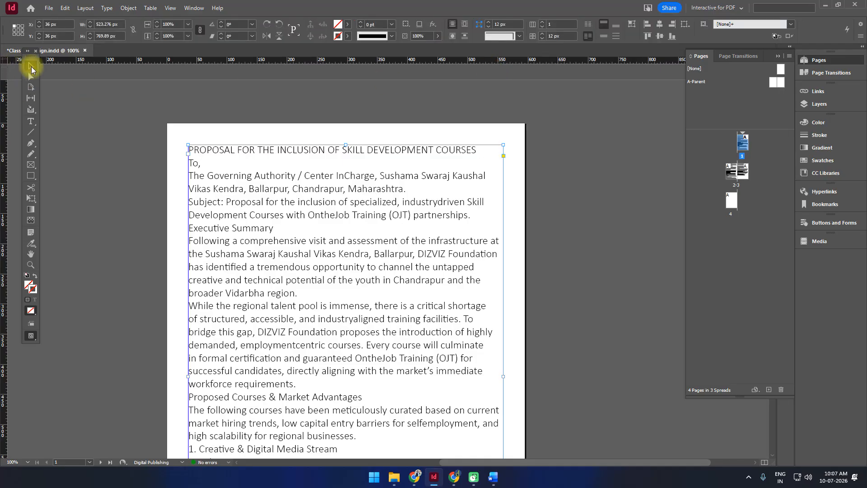
key(z)
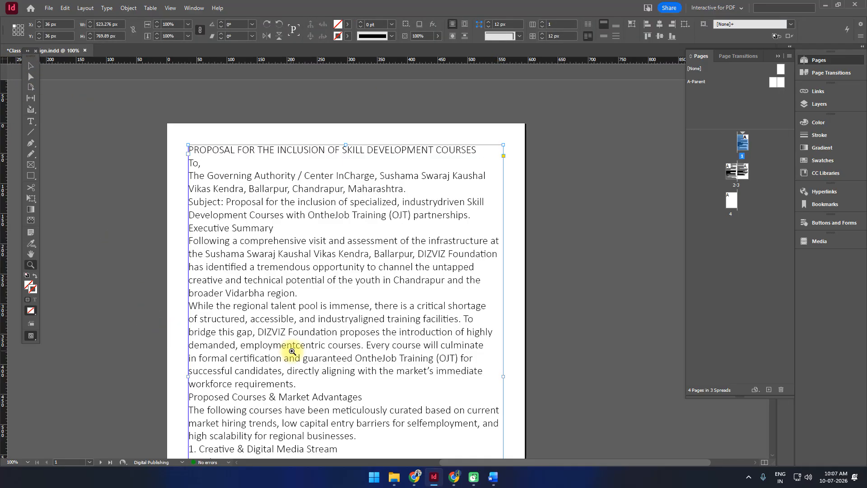
Examine the proposal layout close up at the page 1 title and across the threaded pages through page 4.
drag(180, 142, 508, 192)
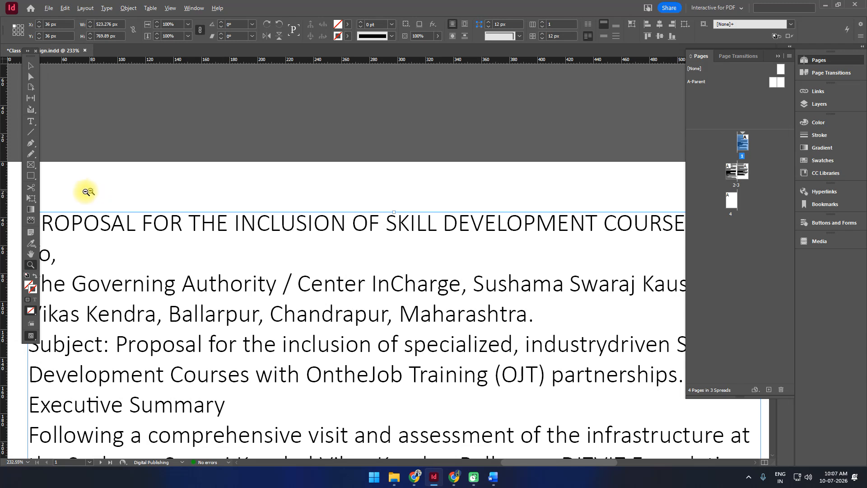
drag(47, 199, 631, 446)
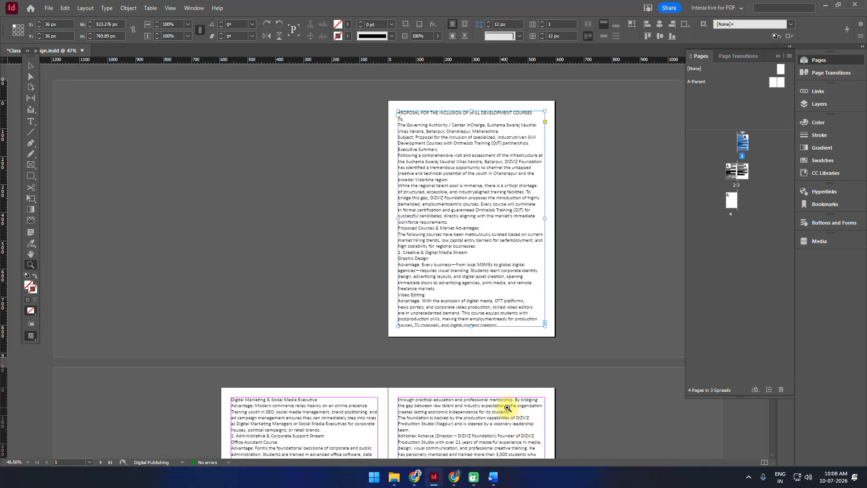
scroll(433, 257, down, 5)
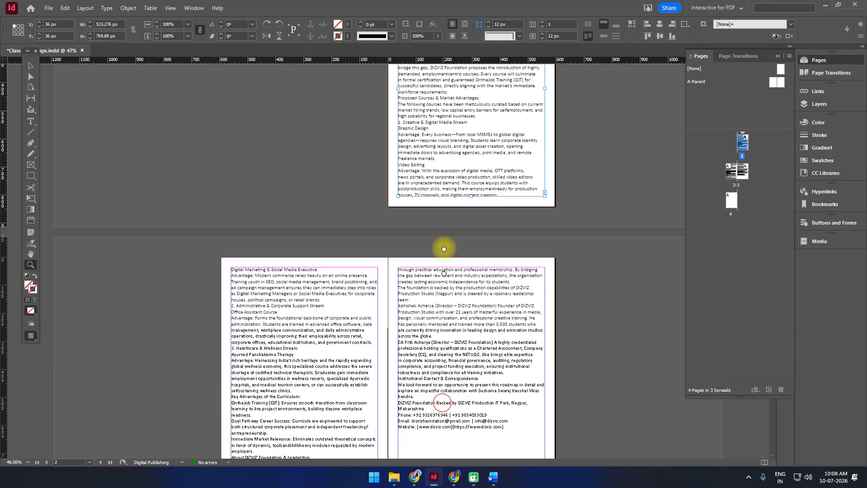
scroll(445, 188, down, 2)
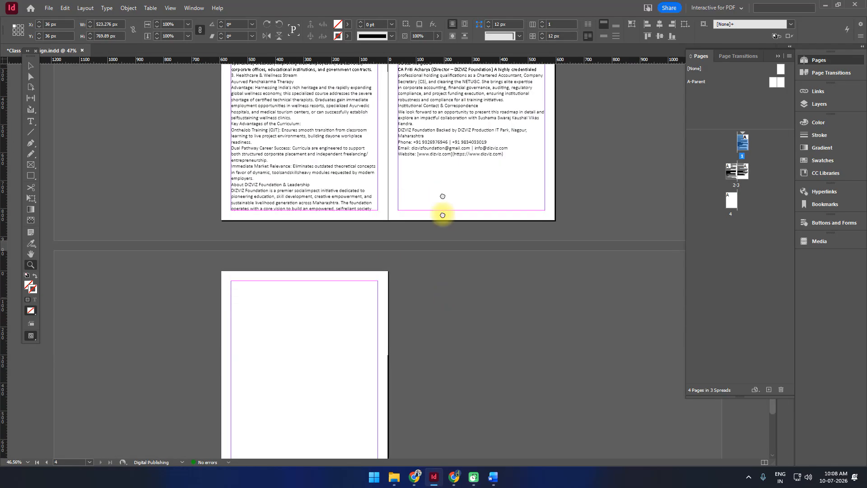
scroll(470, 180, up, 5)
scroll(495, 144, up, 3)
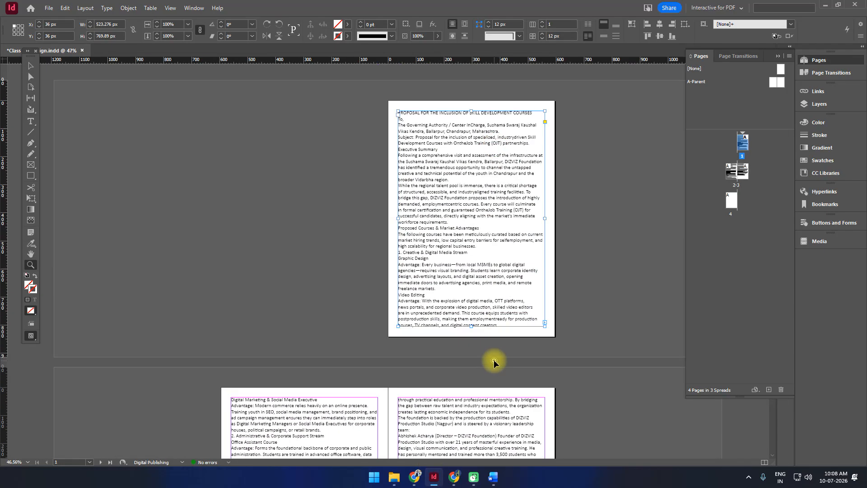
key(ctrl+1)
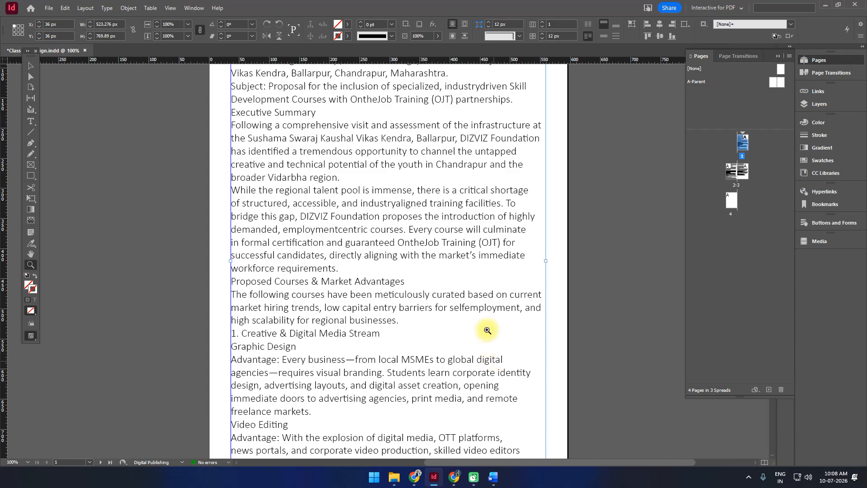
scroll(488, 329, up, 3)
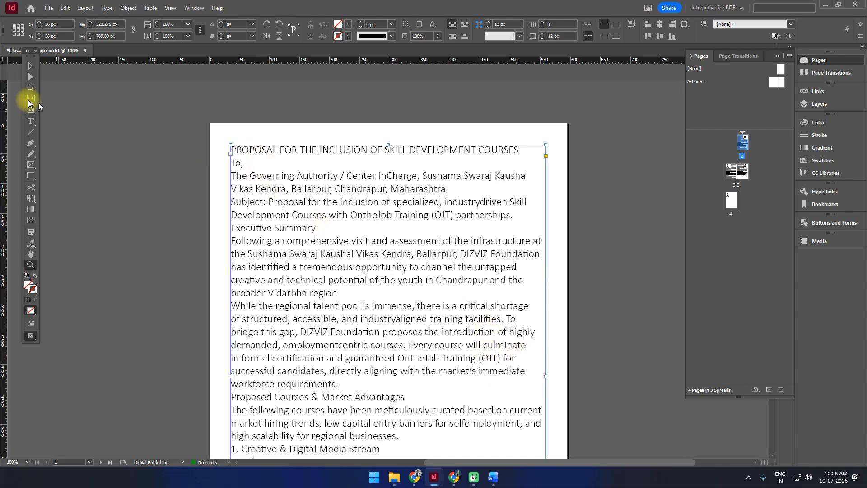
Select the "PROPOSAL FOR THE INCLUSION OF SKILL DEVELOPMENT COURSES" title on page 1 to check its font settings, then return to the text frame.
click(28, 67)
triple_click(316, 151)
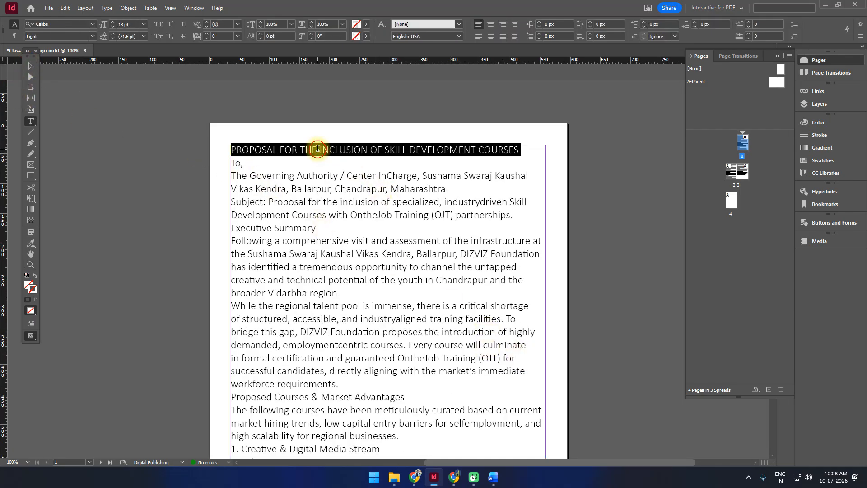
triple_click(304, 154)
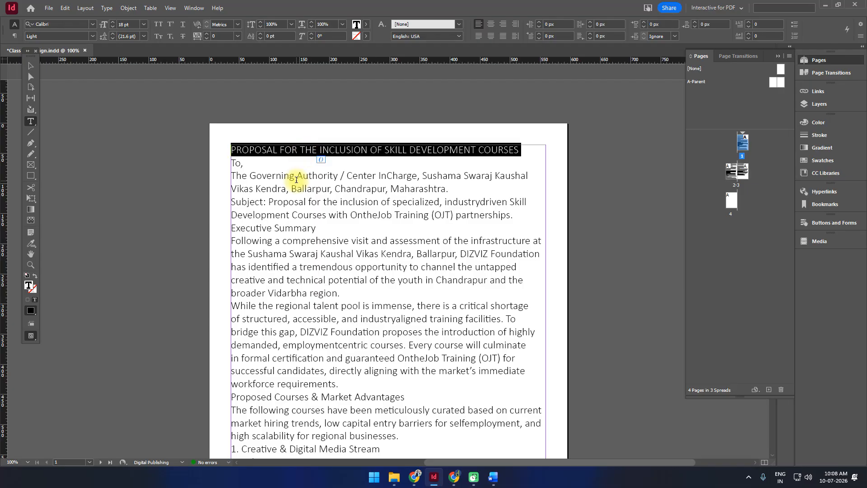
click(30, 66)
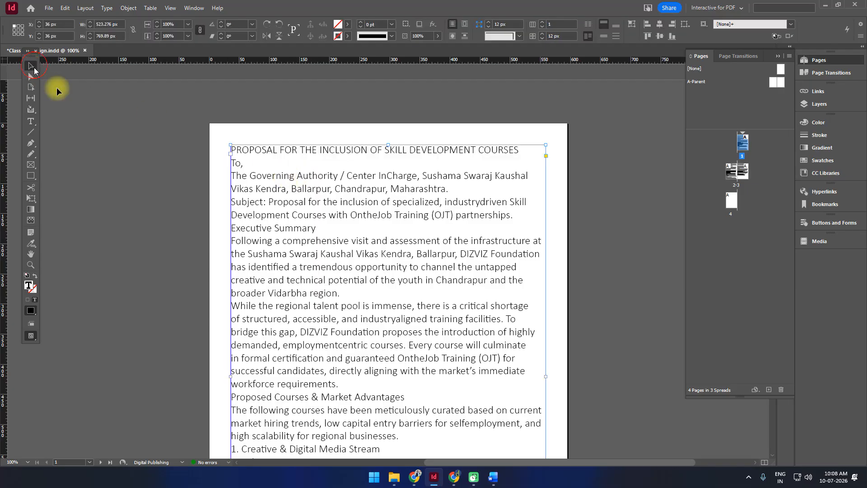
triple_click(262, 147)
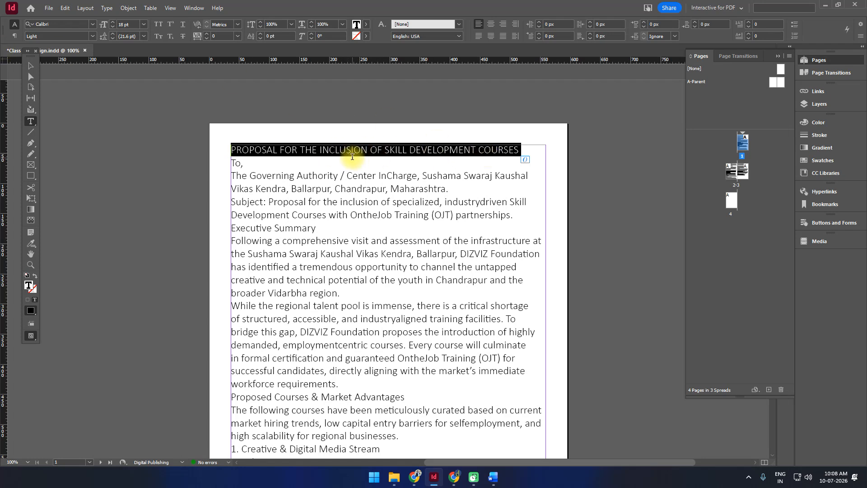
click(30, 70)
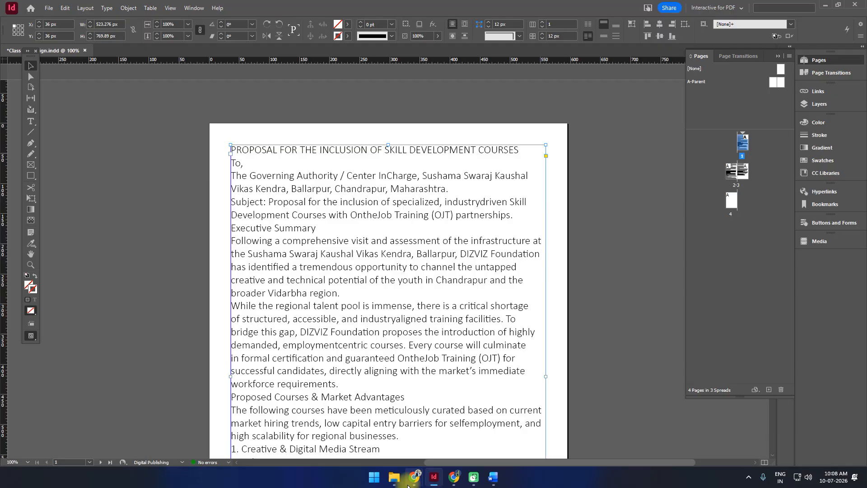
Switch to Chrome and open fonts.google.com in a new tab.
mouse_move(413, 475)
click(363, 427)
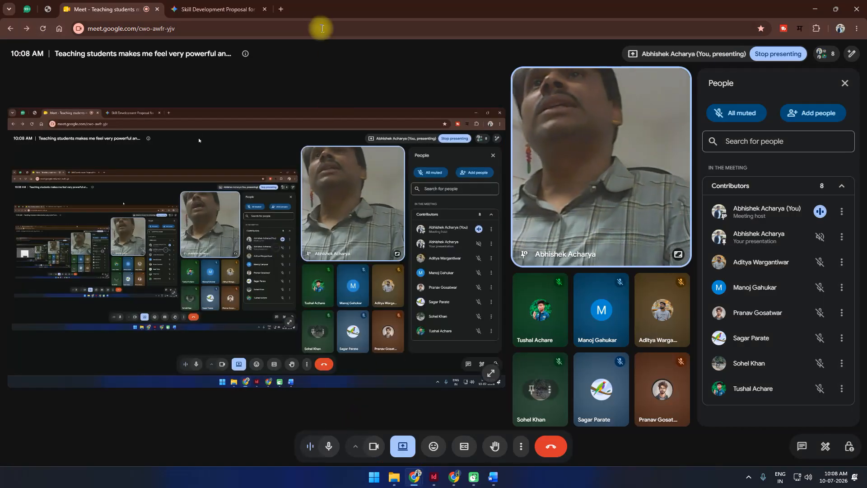
click(283, 9)
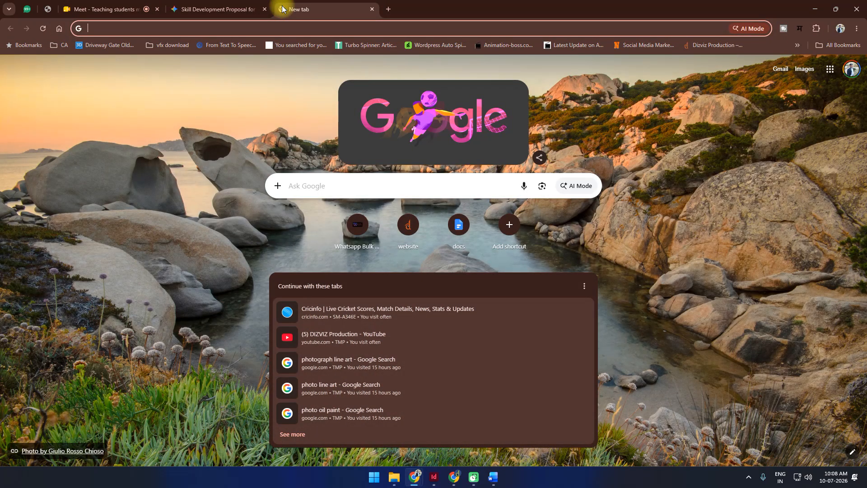
text(fonts)
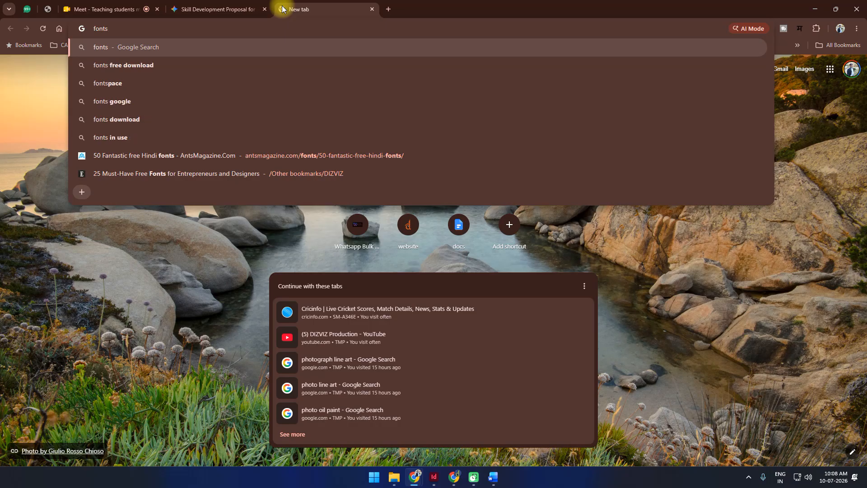
text(.google)
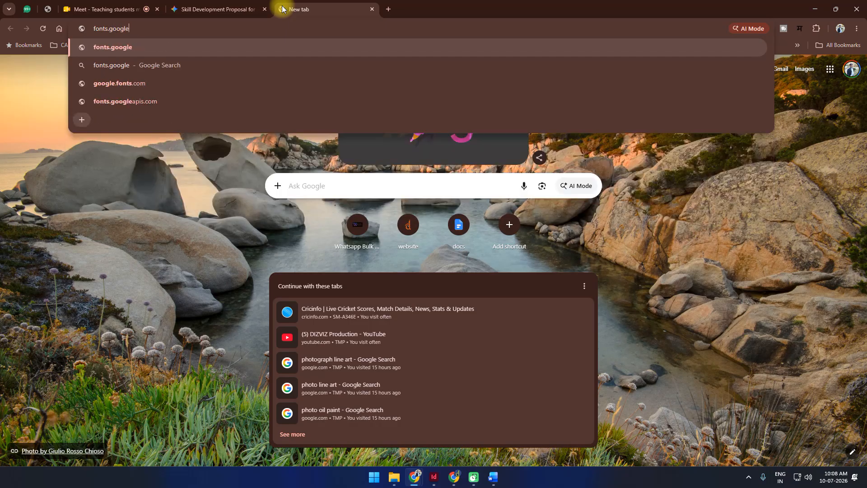
text(.com)
key(Return)
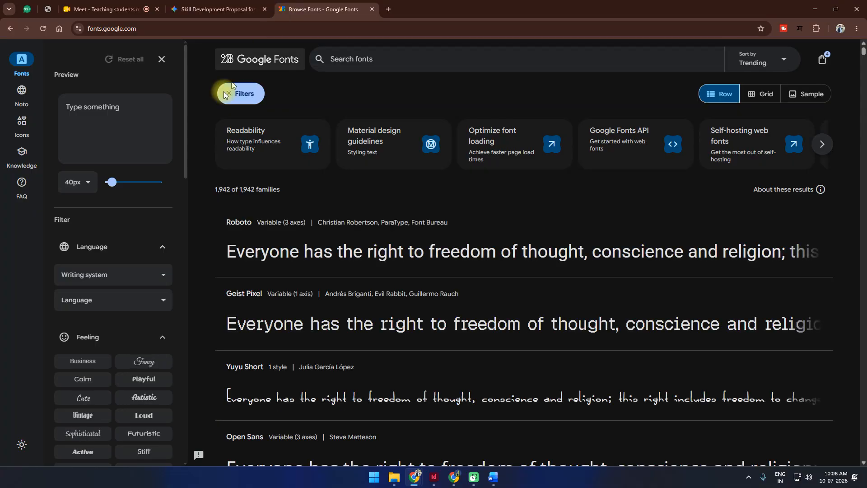
Look through the font filter categories and limit the list to all Serif families.
scroll(144, 312, down, 5)
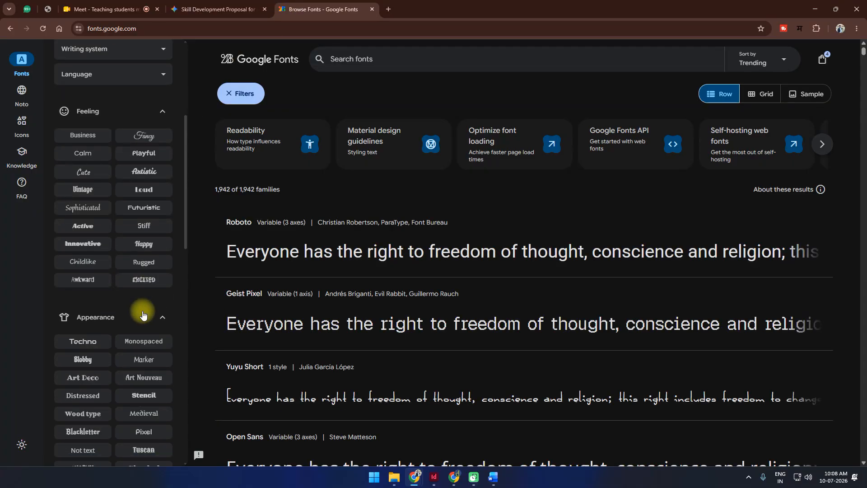
scroll(142, 298, up, 5)
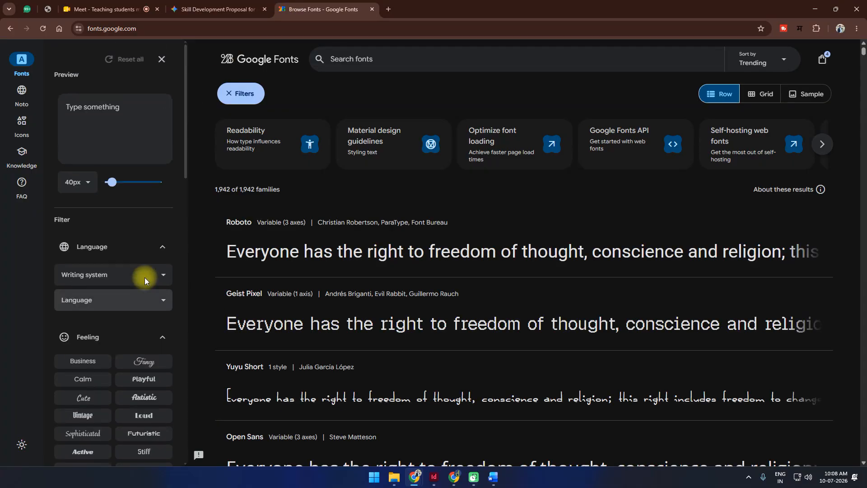
scroll(145, 280, down, 6)
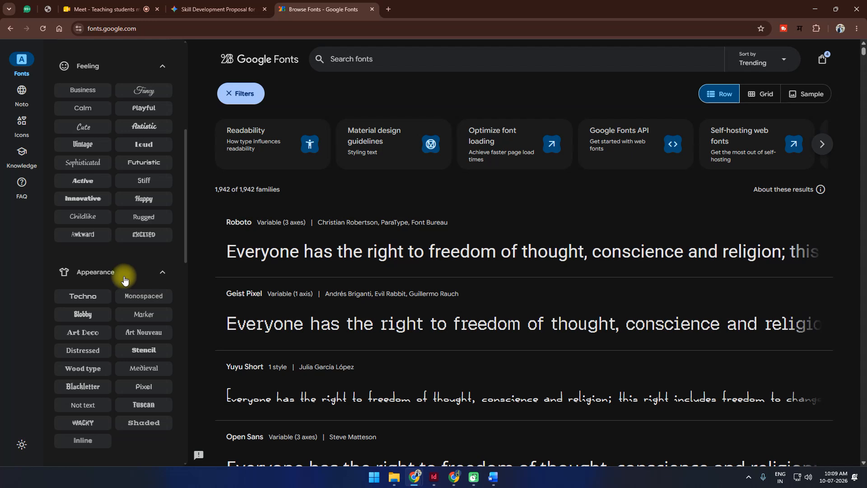
scroll(125, 280, down, 4)
scroll(122, 273, down, 4)
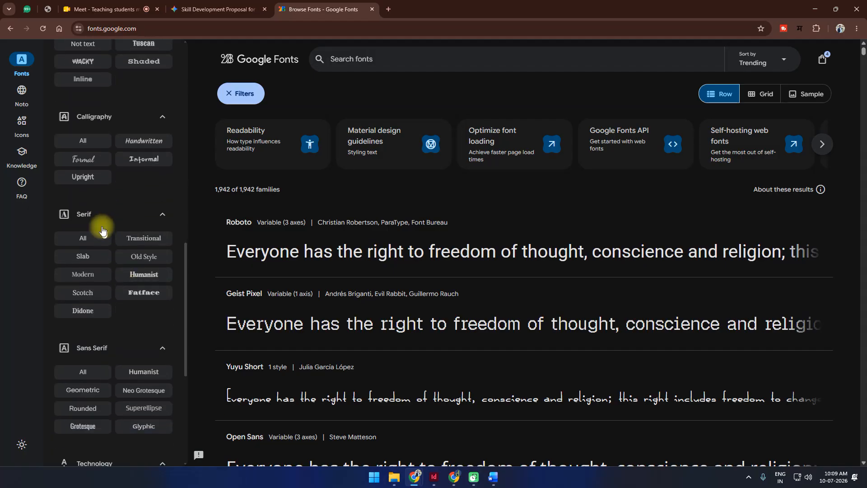
click(83, 215)
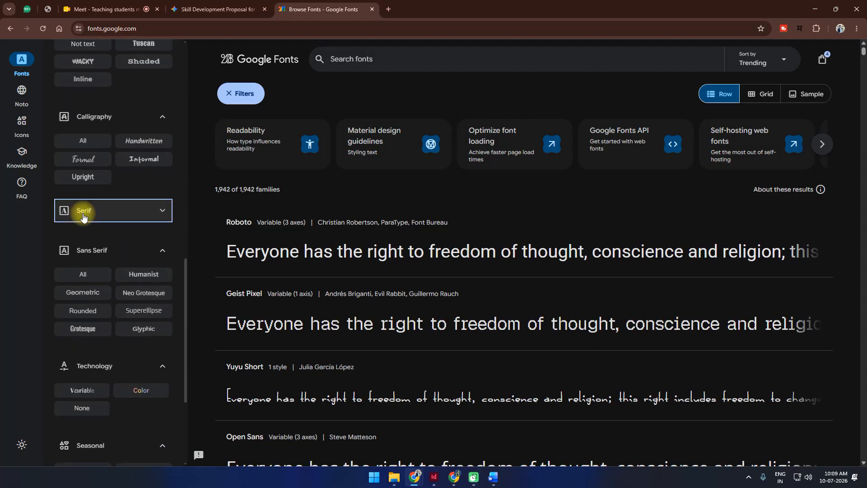
click(84, 213)
click(86, 239)
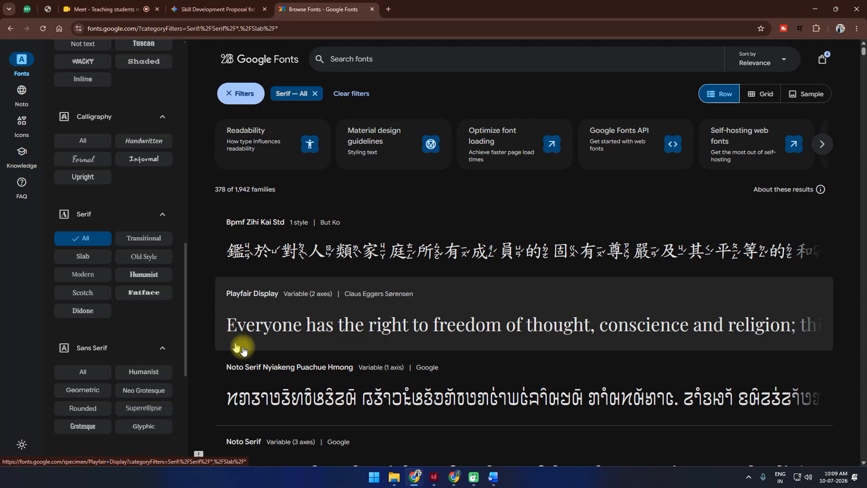
Replace the Serif filter with all Sans Serif families, add the Valentine's seasonal filter, and browse the matching fonts.
click(87, 238)
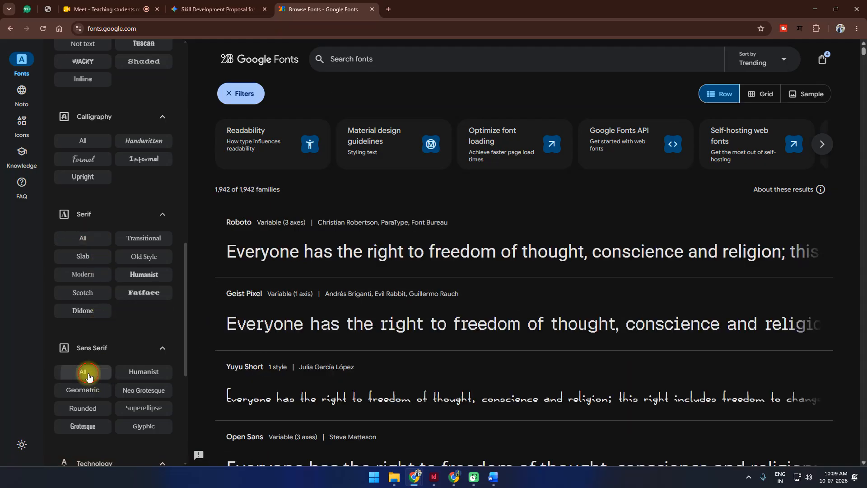
click(86, 371)
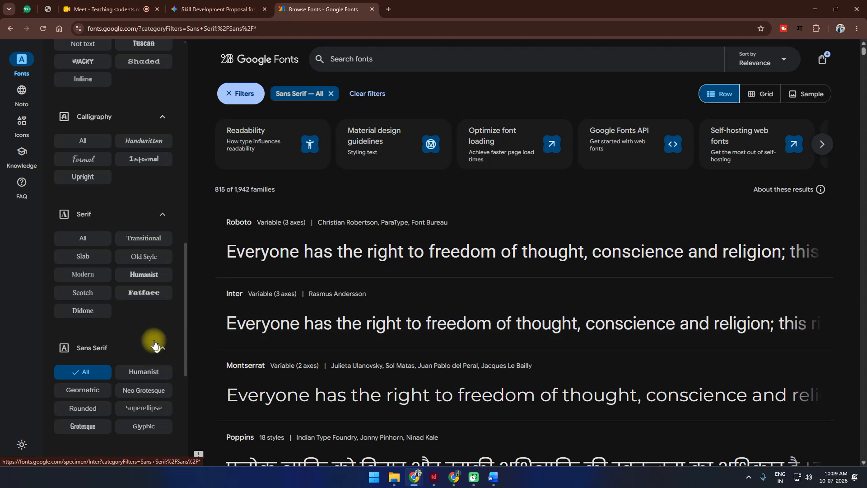
scroll(154, 334, down, 4)
scroll(162, 366, down, 1)
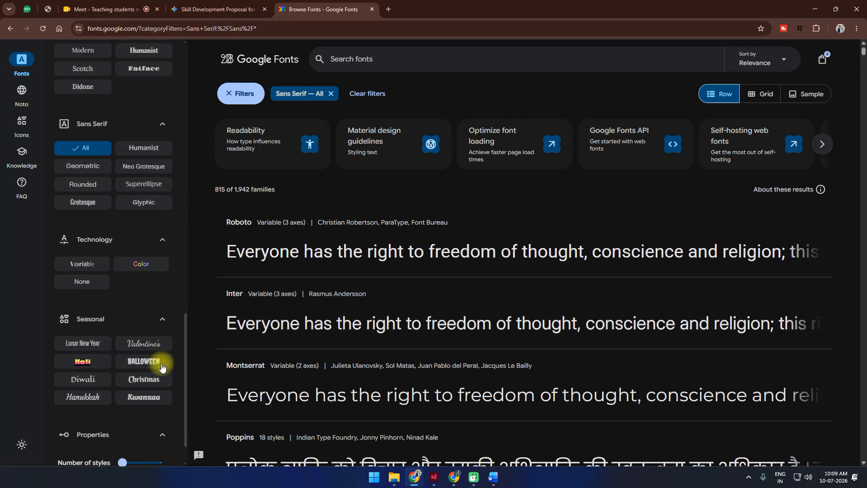
scroll(156, 366, down, 1)
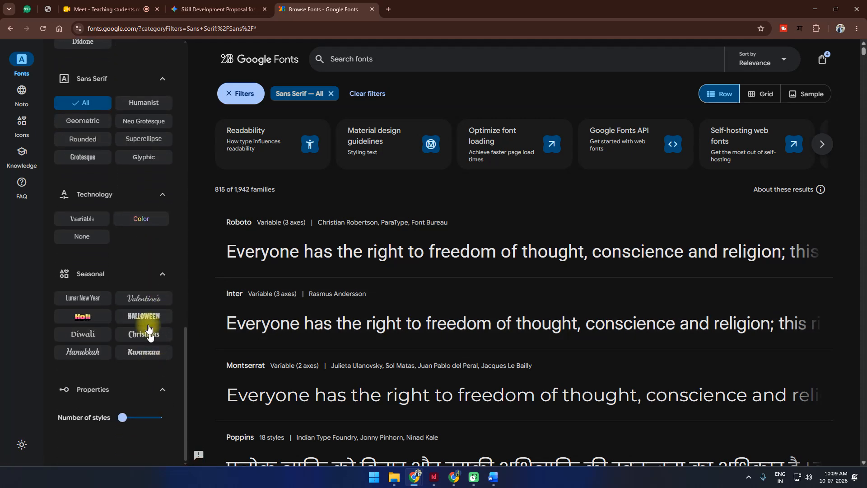
click(137, 297)
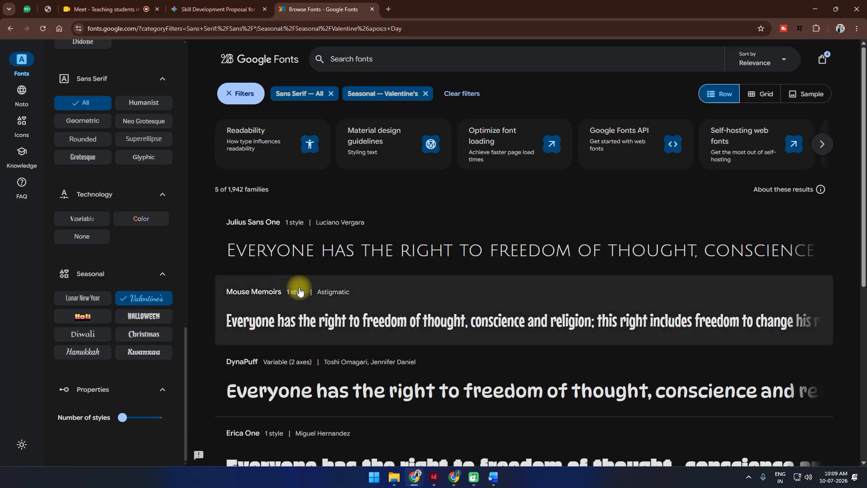
scroll(353, 382, down, 4)
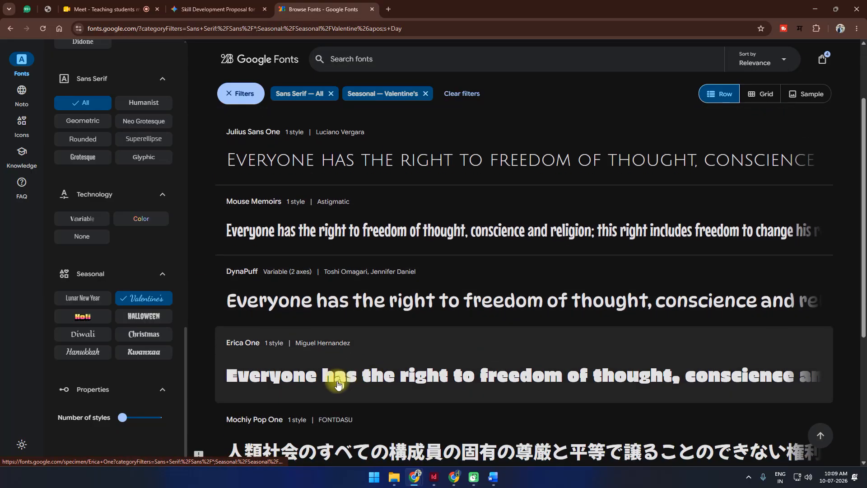
Switch the seasonal filter to Hanukkah and add a Calligraphy filter, trying All before choosing Handwritten.
click(84, 353)
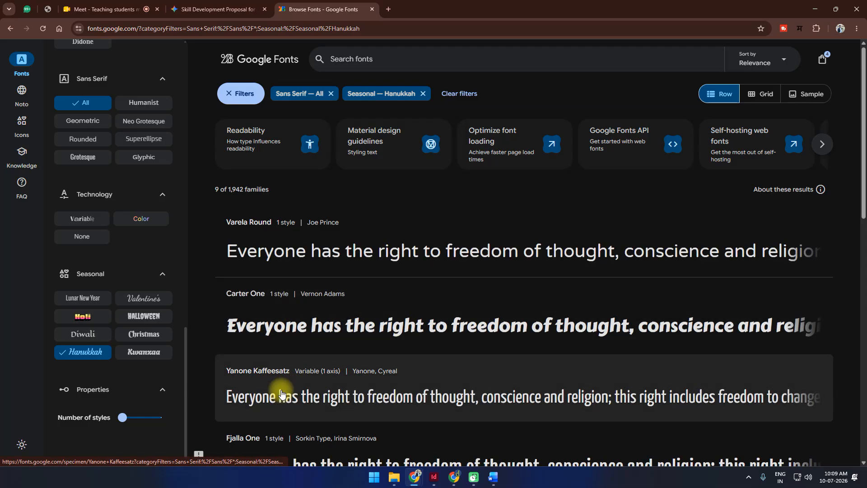
scroll(281, 389, down, 5)
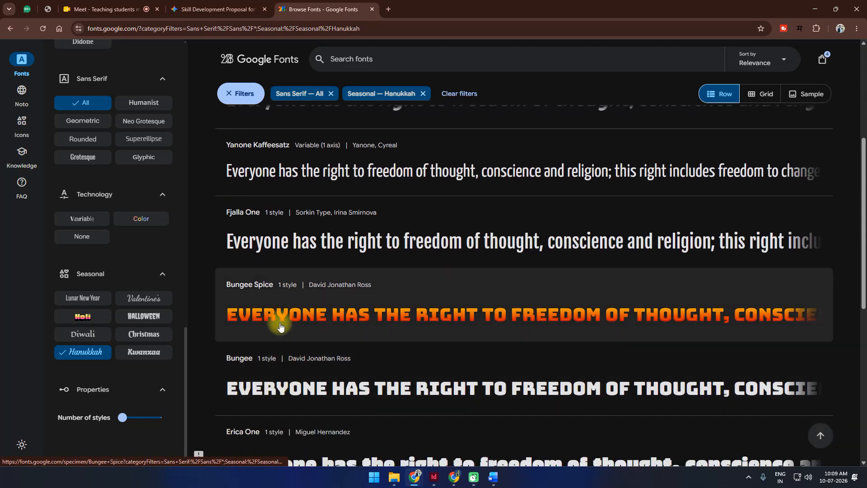
scroll(140, 348, up, 11)
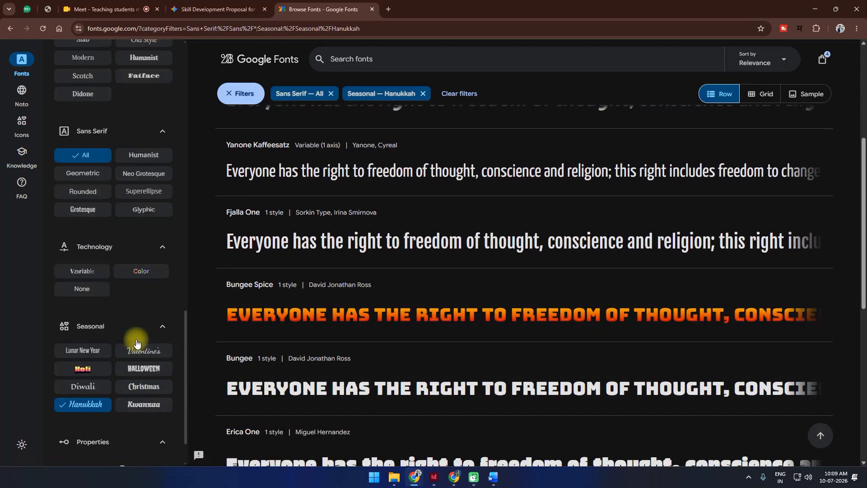
click(94, 346)
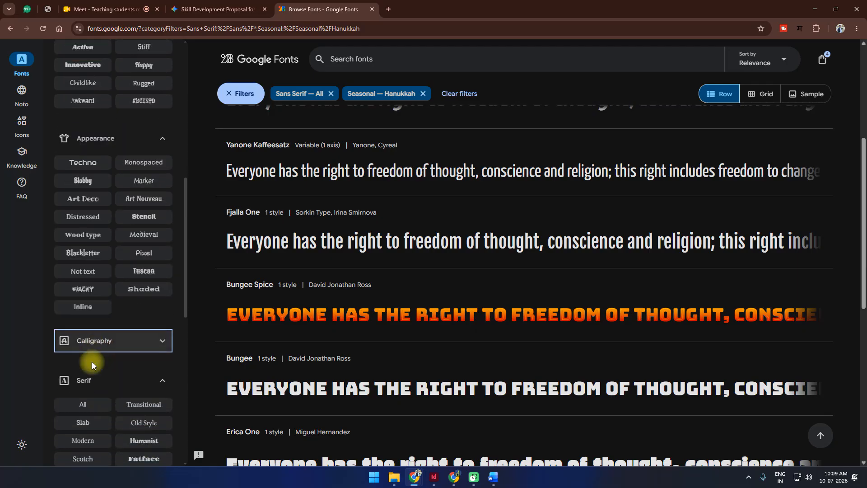
click(92, 344)
click(84, 369)
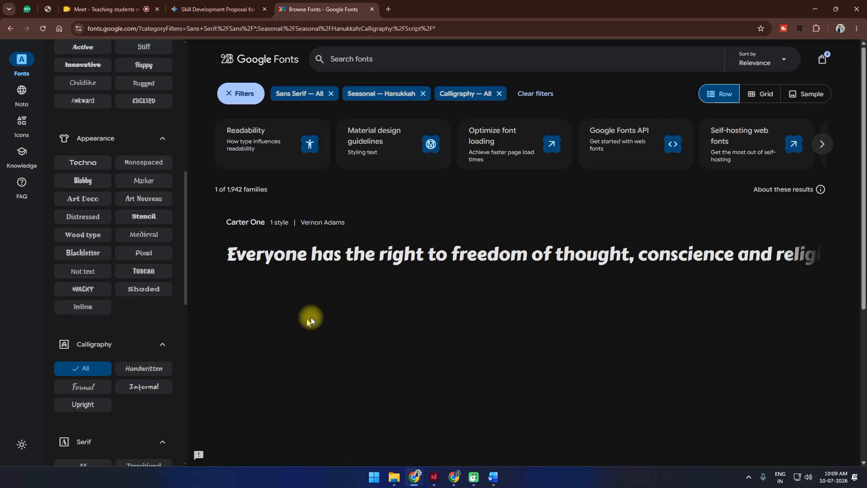
click(144, 373)
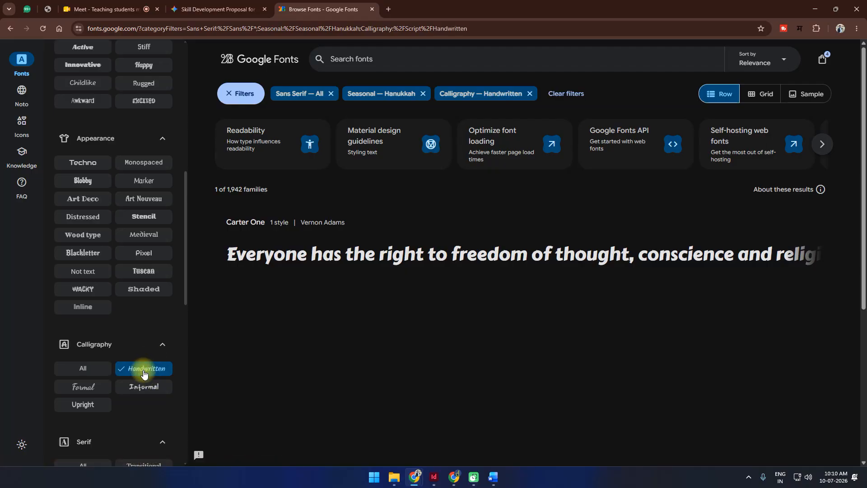
Hide the filter options and remove the Sans Serif, Hanukkah and Handwritten filters from the font list.
click(241, 94)
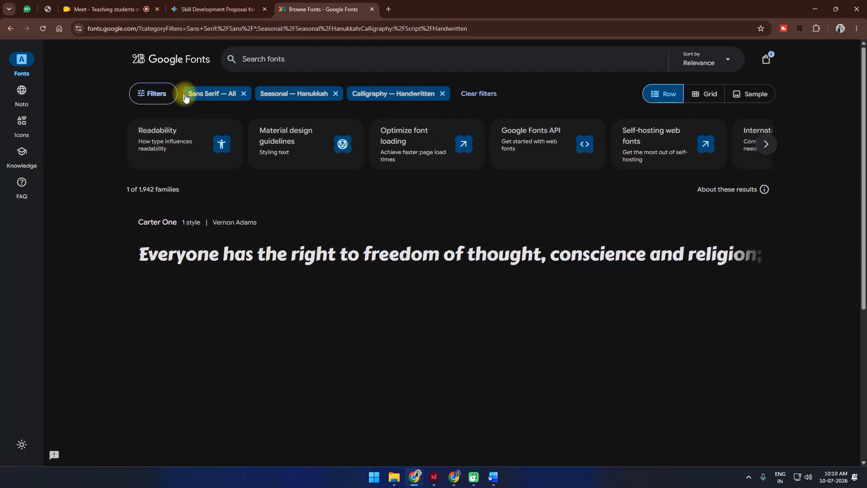
click(244, 93)
click(264, 93)
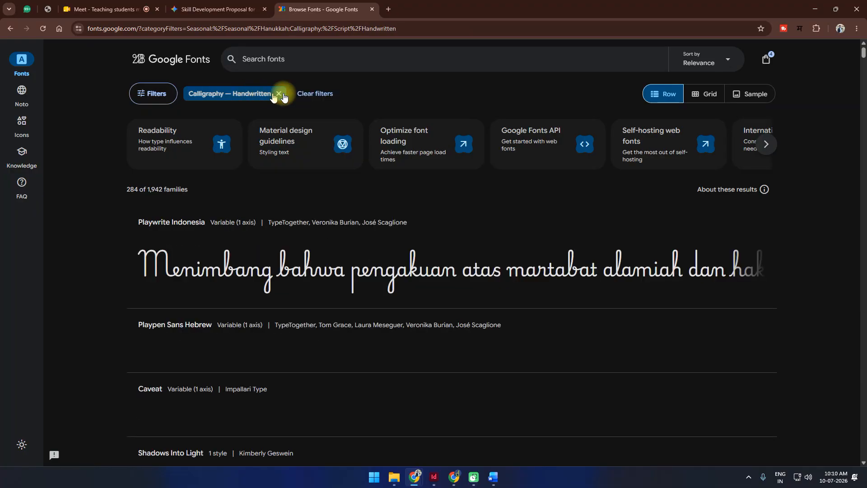
click(281, 94)
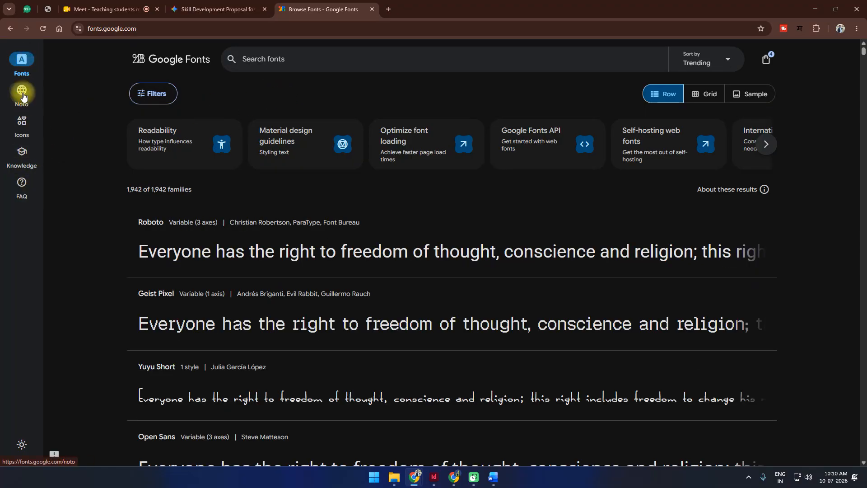
Reopen the filter options, limit the list to Handwritten calligraphy fonts, and browse the matching families.
click(154, 92)
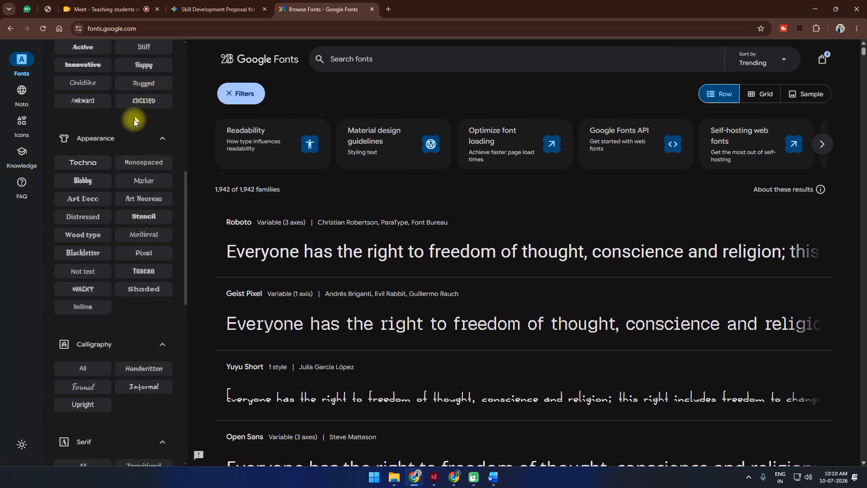
click(150, 370)
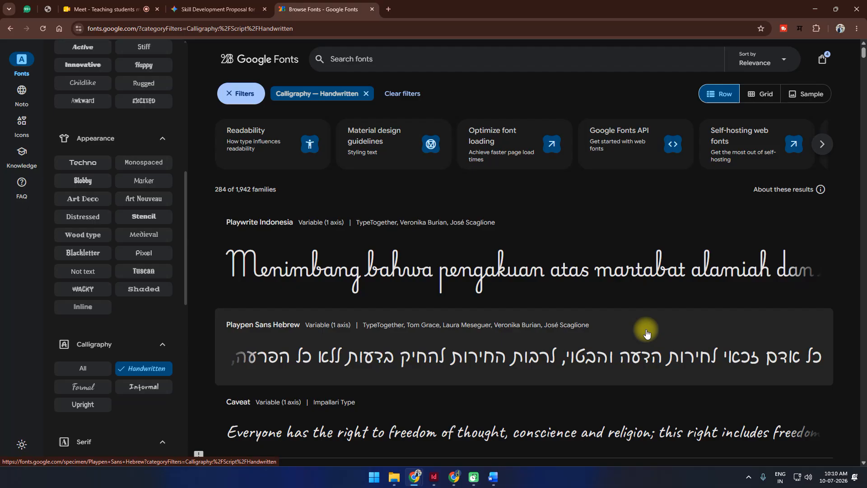
scroll(646, 333, down, 6)
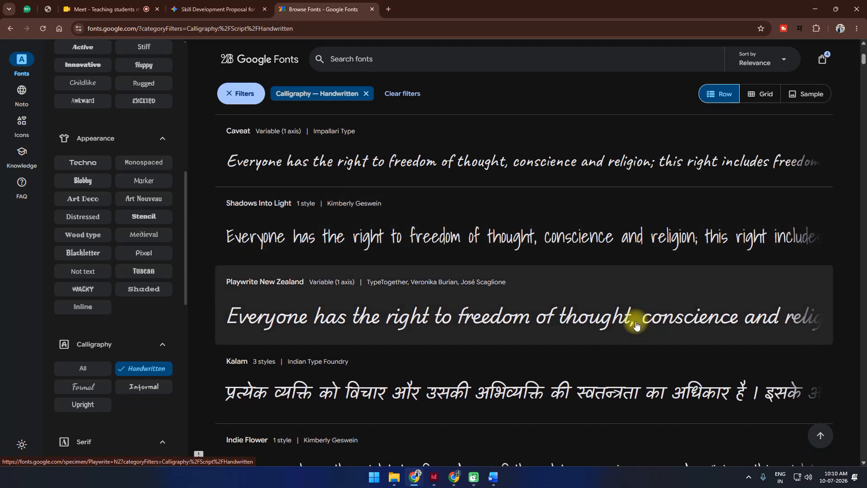
scroll(594, 284, down, 10)
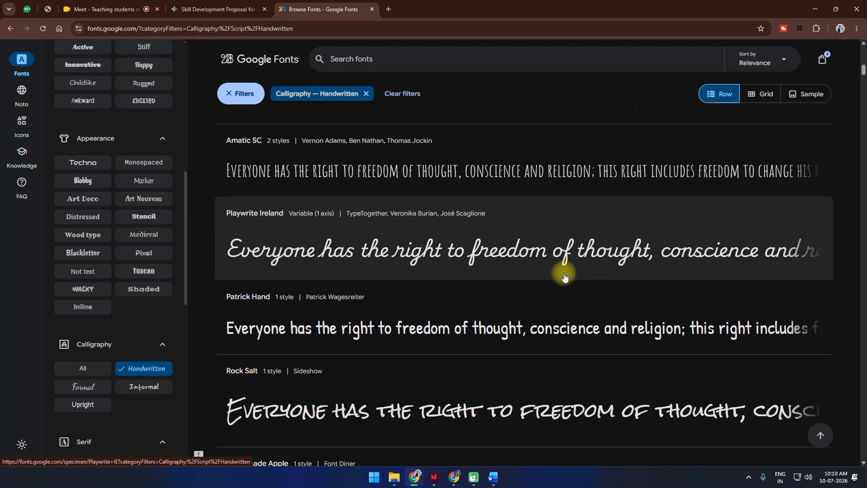
scroll(560, 274, down, 1)
scroll(145, 277, down, 3)
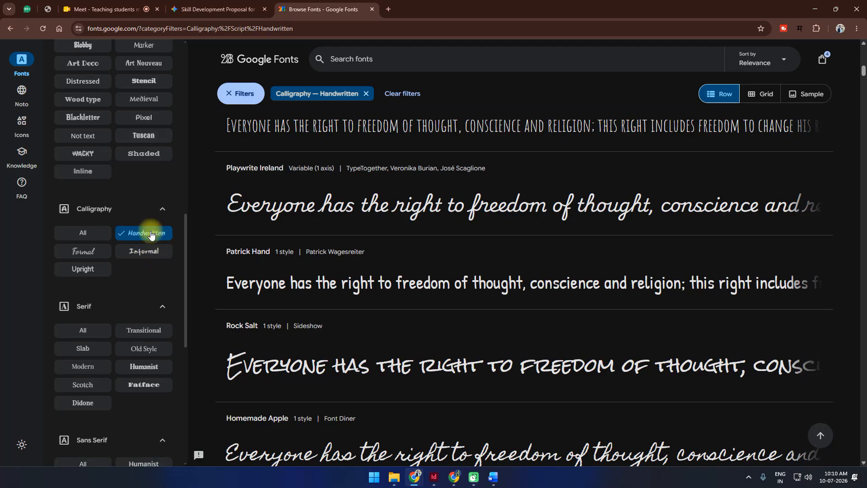
scroll(151, 234, up, 2)
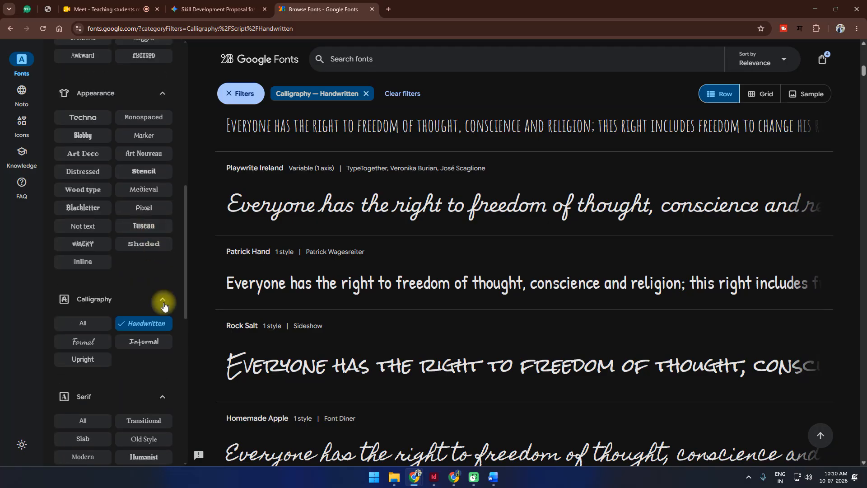
Remove the Handwritten filter and look through the Serif, Sans Serif, Technology, Seasonal and Properties filter categories.
click(141, 324)
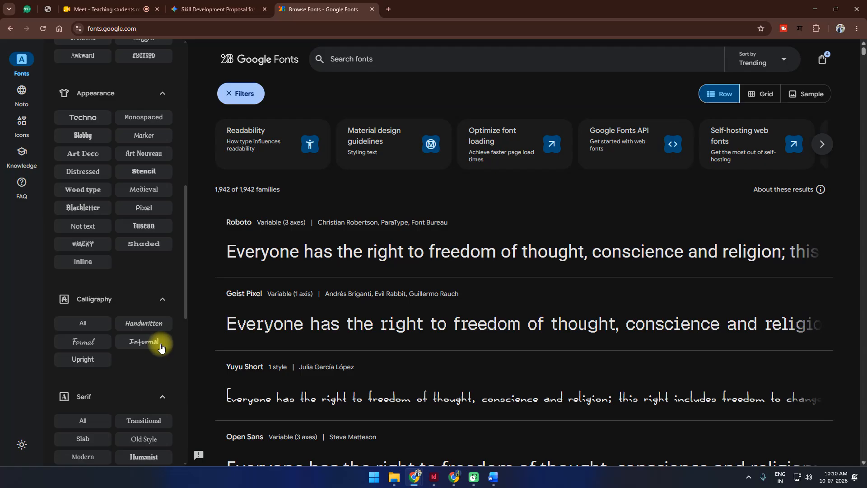
scroll(157, 341, down, 7)
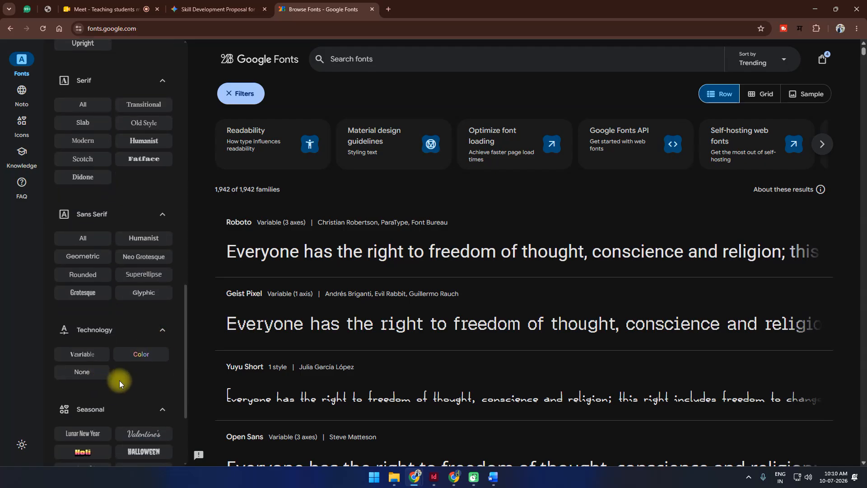
scroll(110, 377, down, 3)
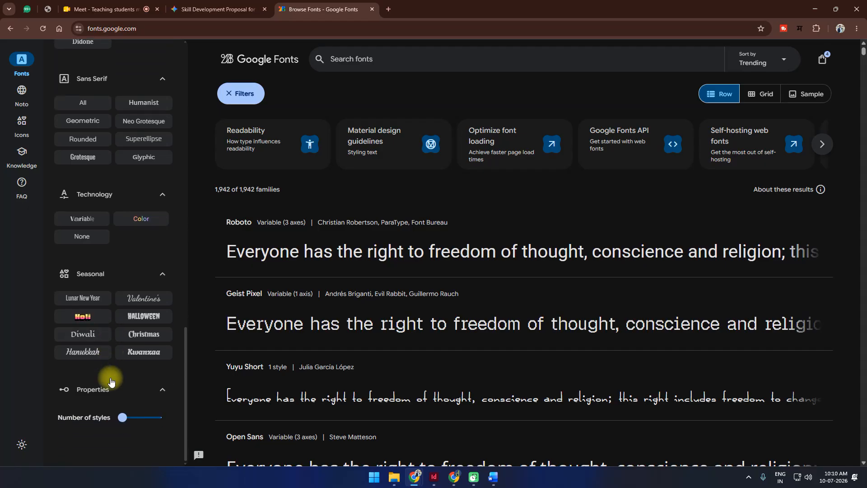
scroll(110, 381, down, 3)
scroll(110, 359, up, 10)
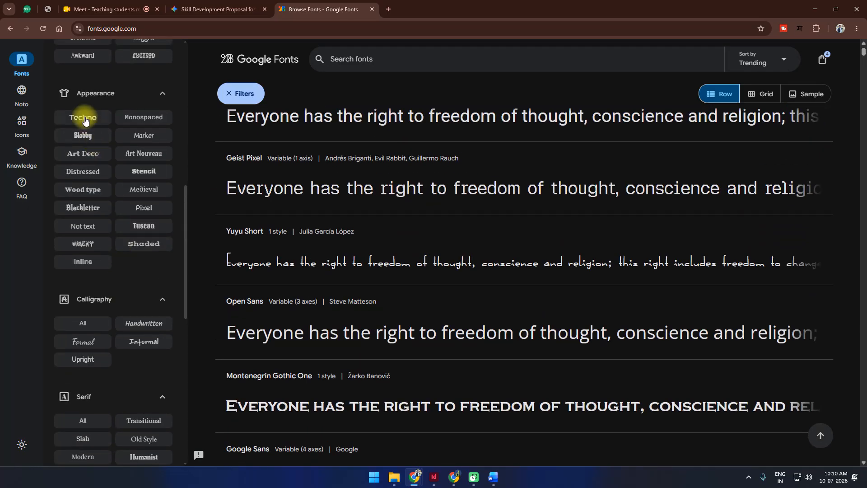
Apply the Techno appearance filter, add the Loud feeling filter, and remove Techno so only Loud applies.
click(84, 118)
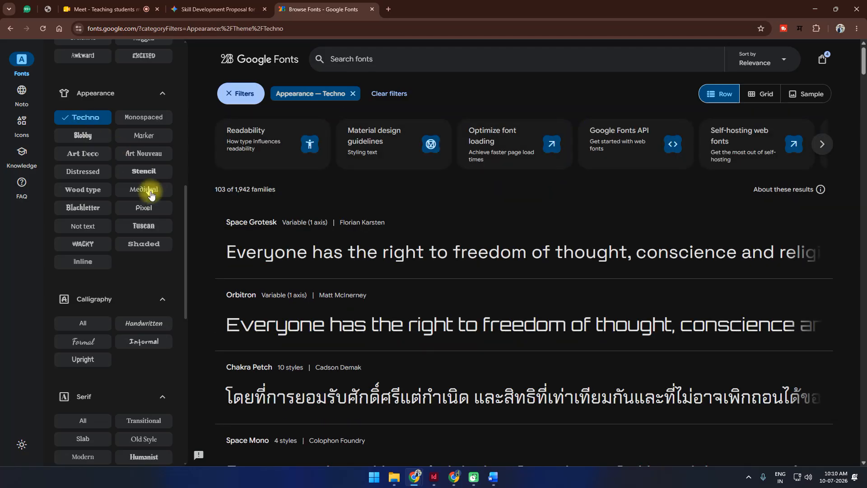
scroll(149, 259, up, 3)
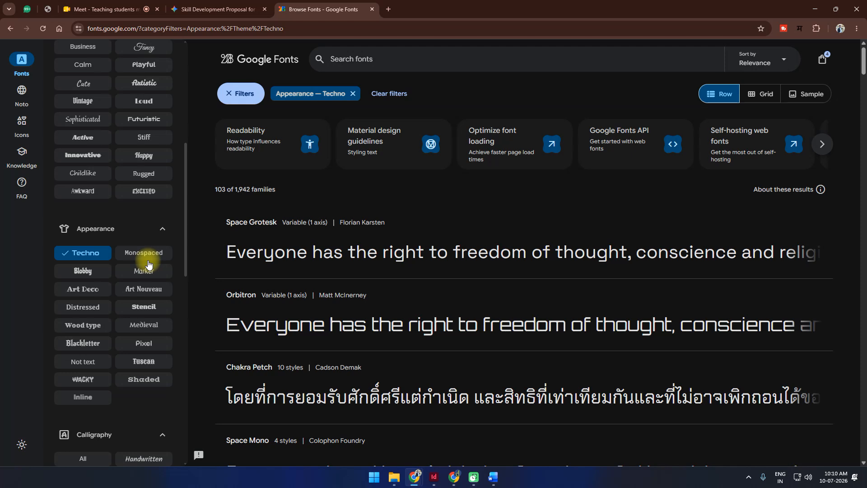
scroll(134, 233, up, 1)
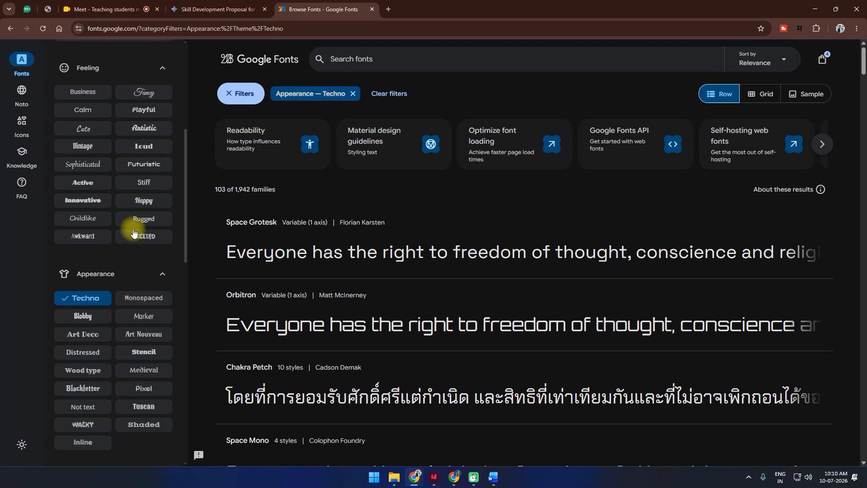
click(144, 146)
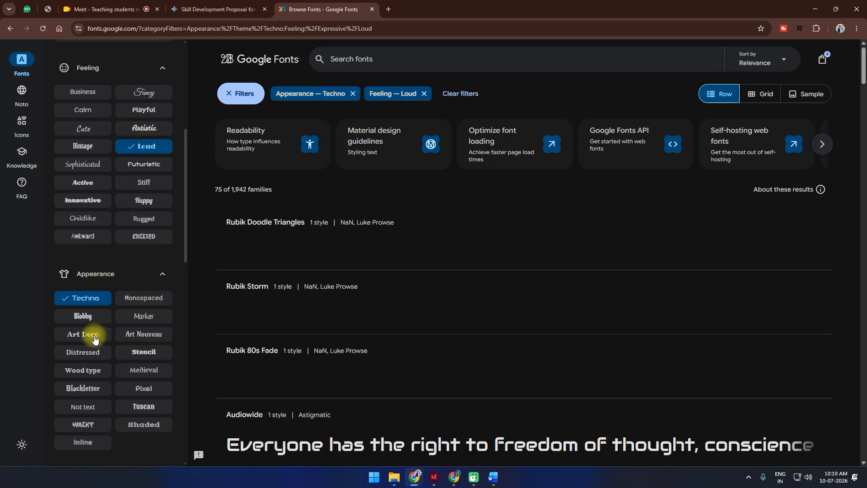
scroll(361, 348, down, 2)
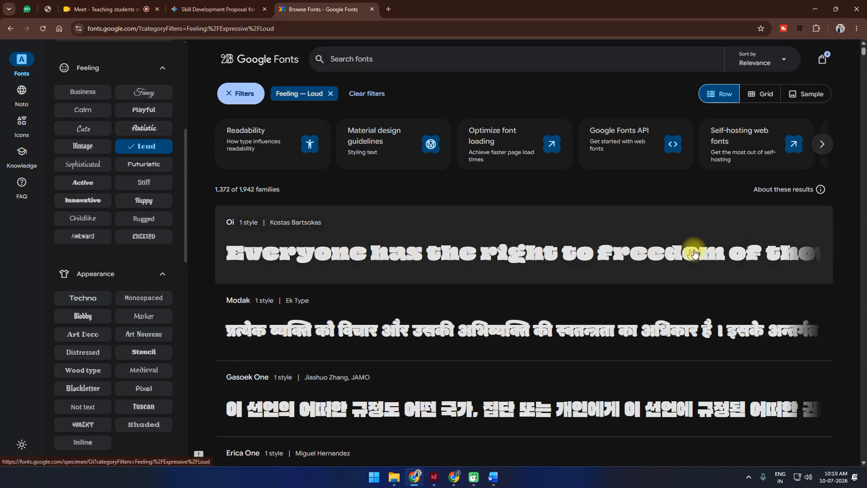
scroll(103, 243, up, 2)
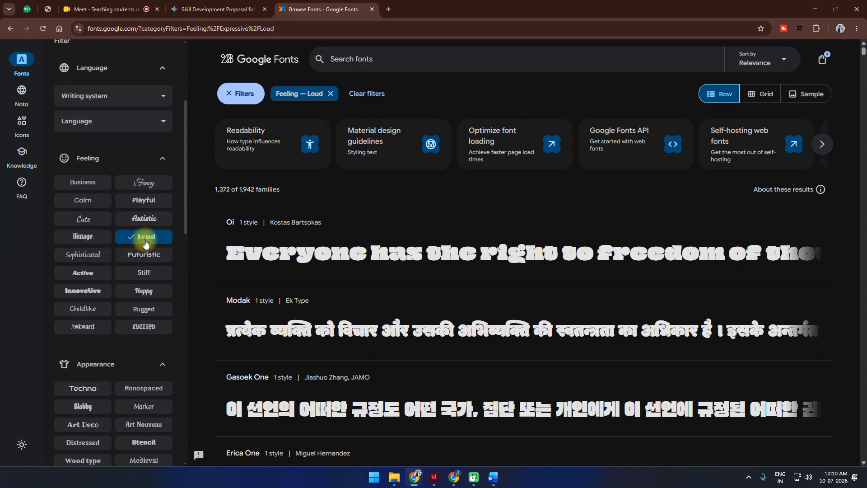
Browse the font families matching the Loud feeling and examine their sample lines.
scroll(357, 352, down, 5)
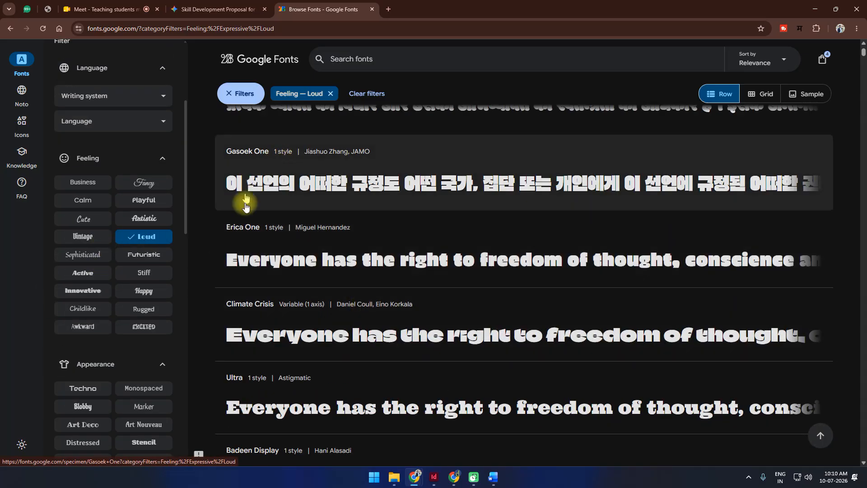
scroll(488, 296, down, 5)
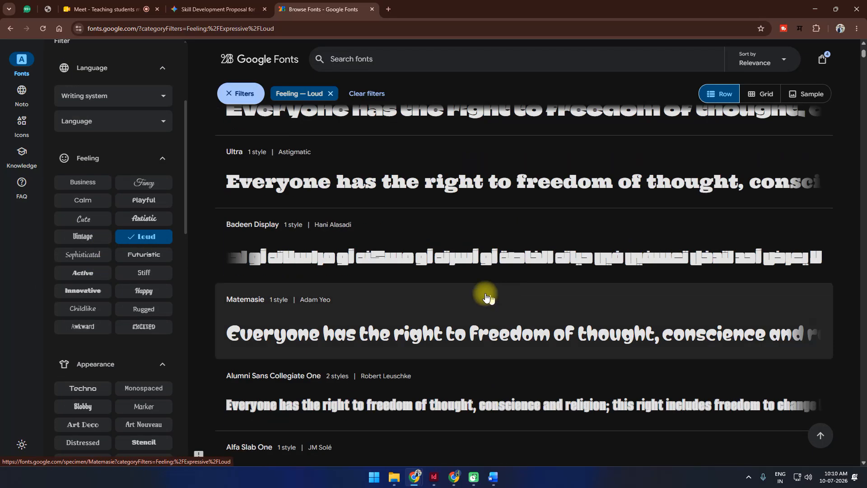
scroll(421, 354, down, 5)
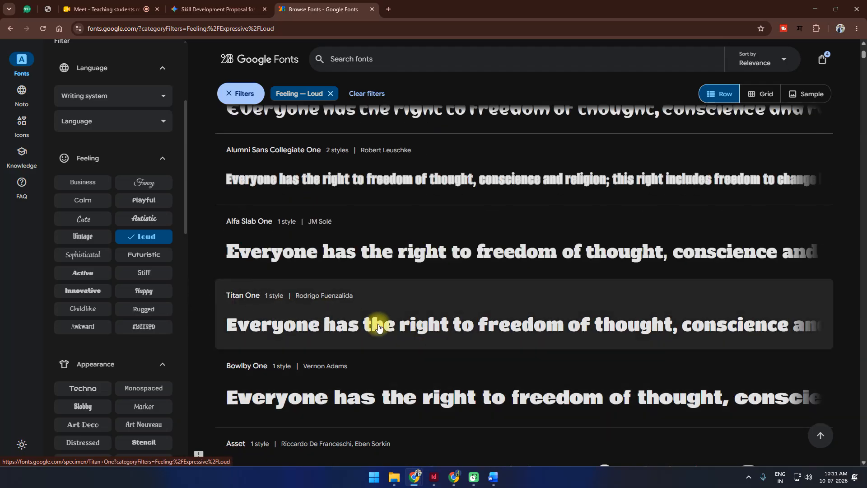
scroll(378, 327, down, 12)
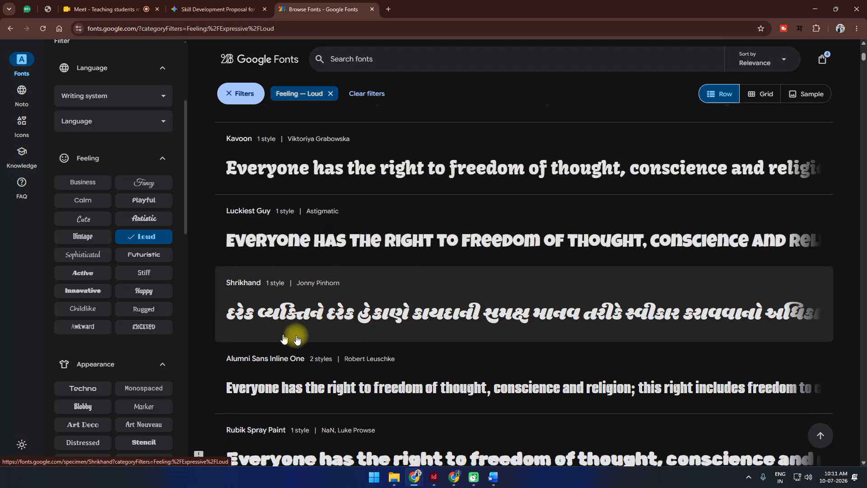
scroll(297, 339, down, 13)
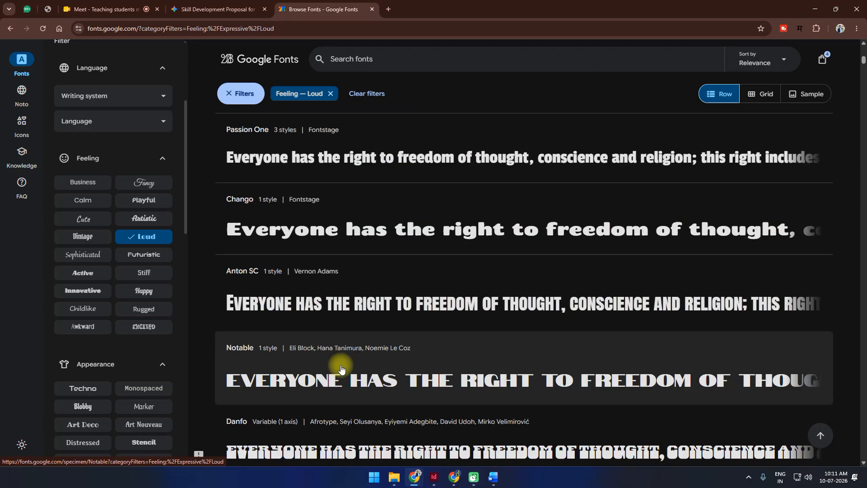
scroll(341, 369, down, 4)
scroll(339, 368, down, 1)
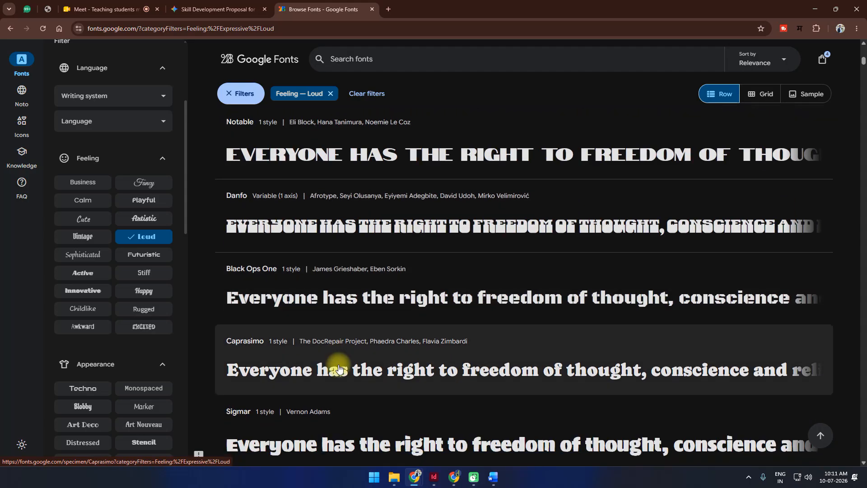
scroll(234, 314, down, 2)
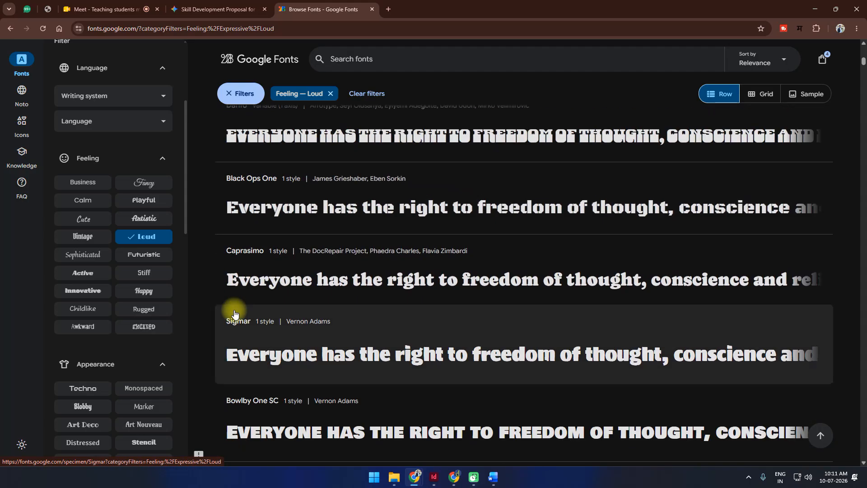
scroll(234, 311, down, 8)
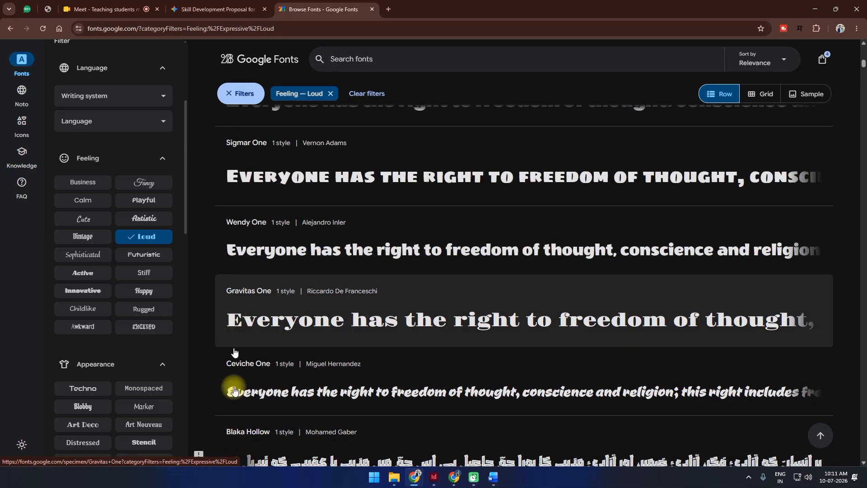
scroll(319, 378, down, 1)
scroll(320, 377, down, 5)
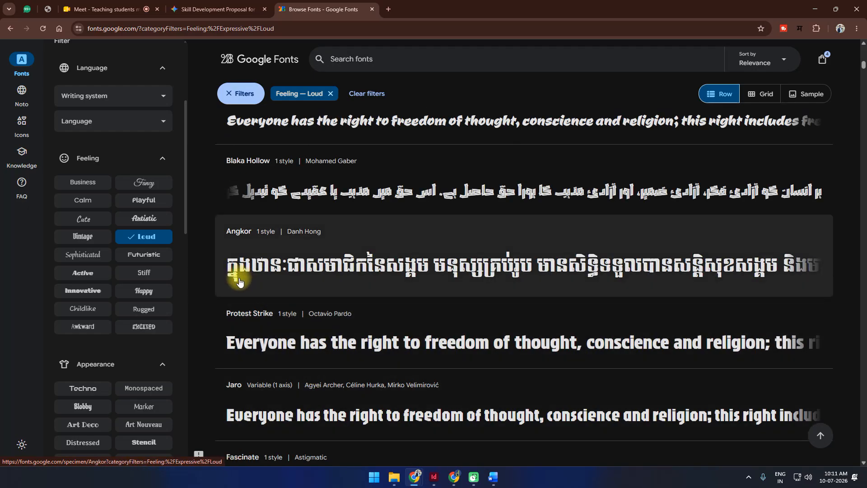
scroll(257, 327, down, 11)
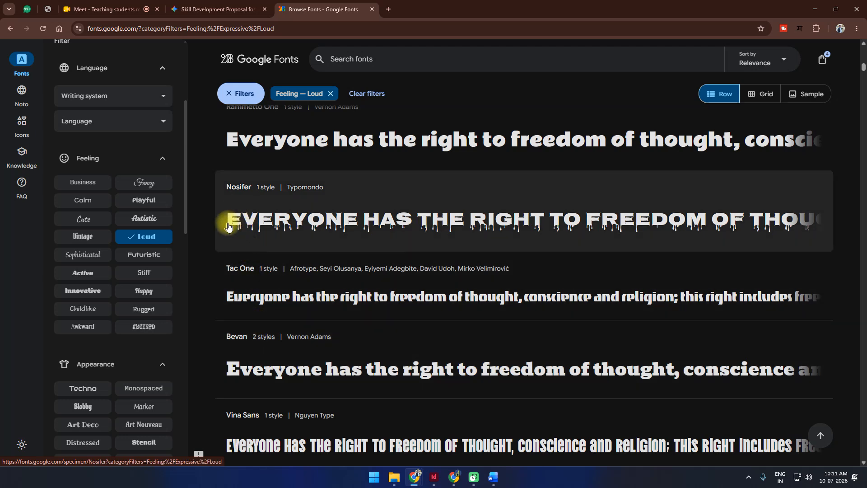
Replace the Loud filter with Vintage, browse the matching fonts, and clear the Vintage filter.
click(142, 237)
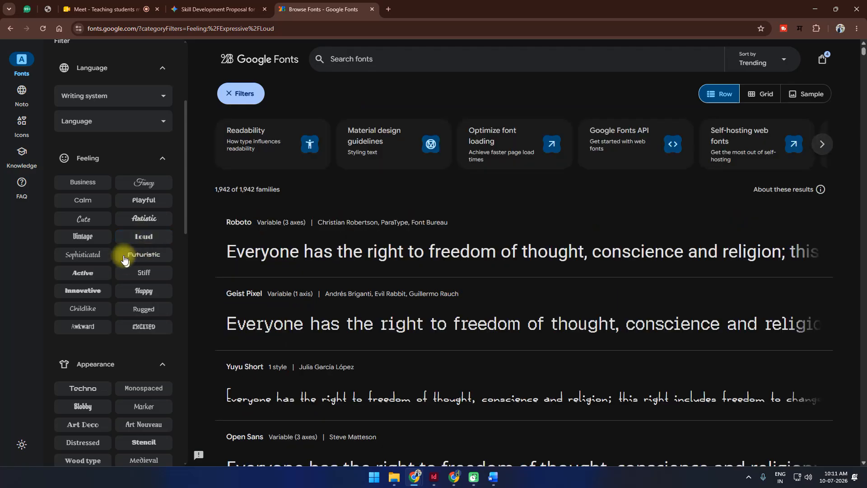
click(82, 237)
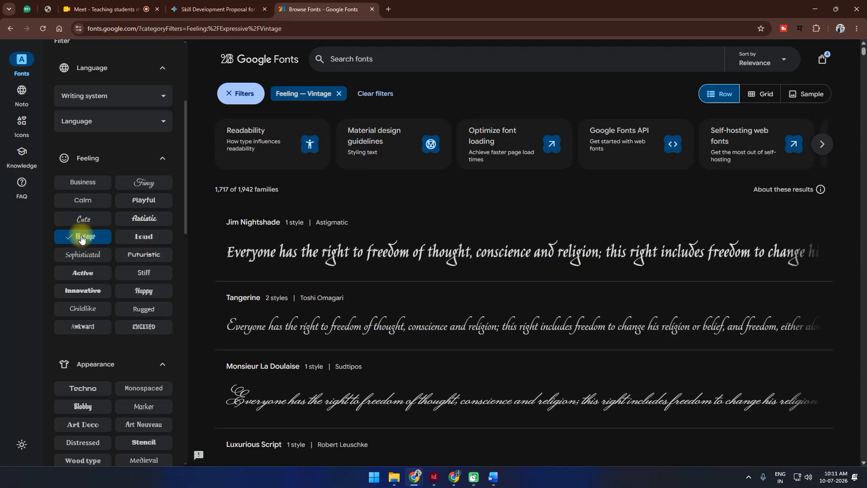
scroll(404, 287, down, 10)
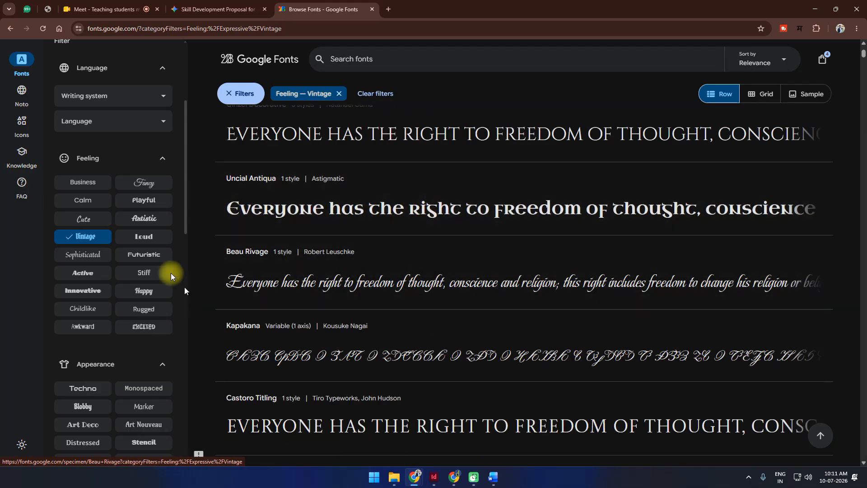
click(93, 241)
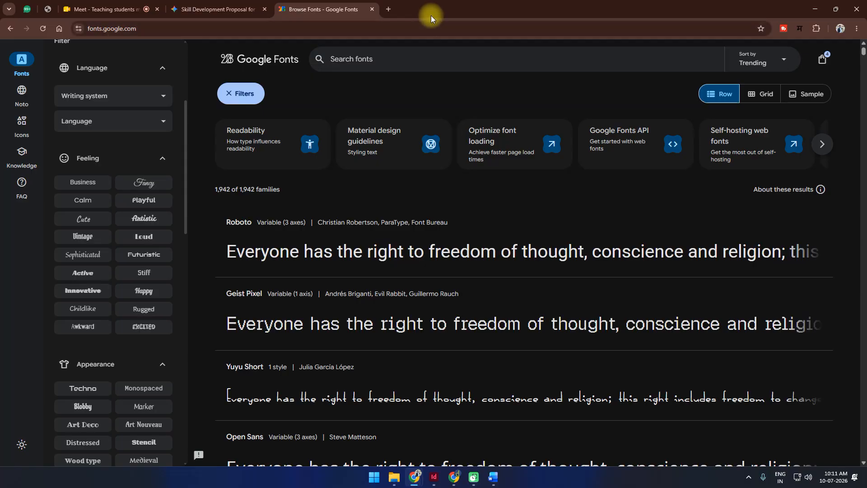
Switch to the other browser window, open Pinterest in the new tab, and dismiss the sign-in prompts.
click(453, 475)
click(135, 8)
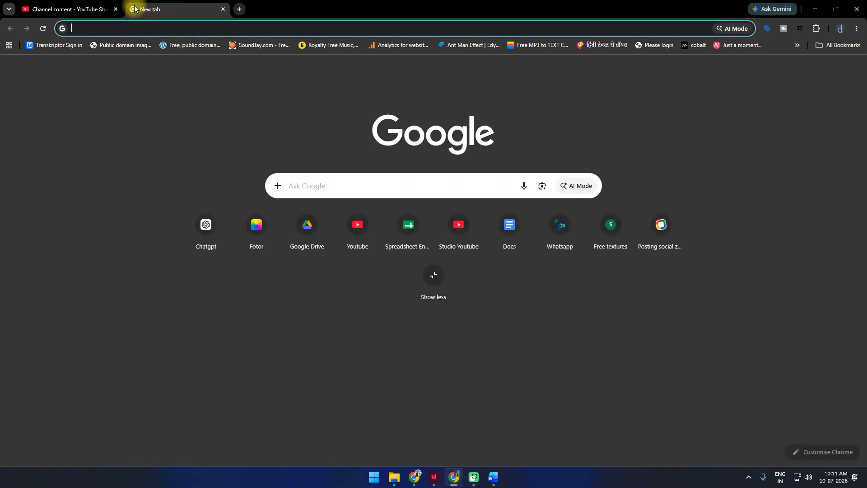
text(pintrest)
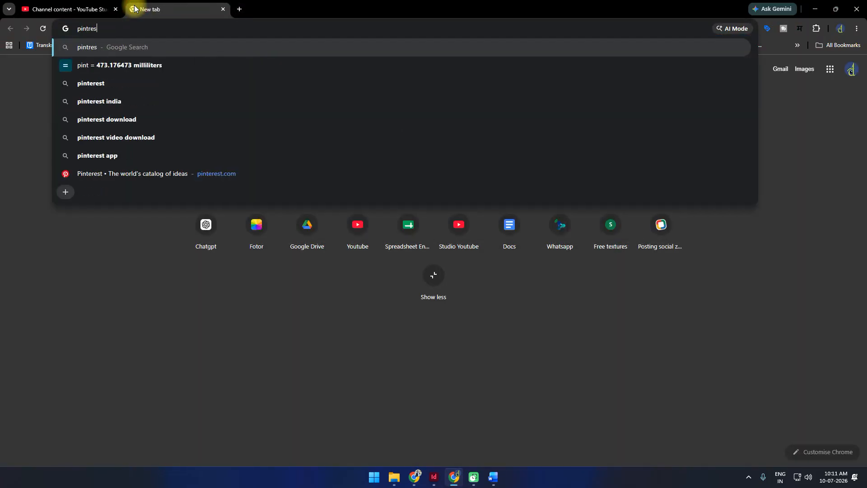
key(Down)
key(Down)
key(Down)
key(Down)
key(Down)
key(Down)
key(Down)
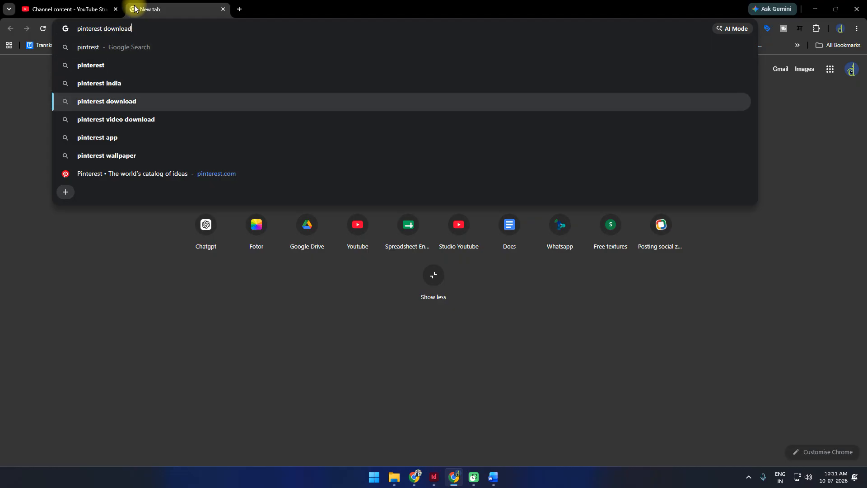
key(Return)
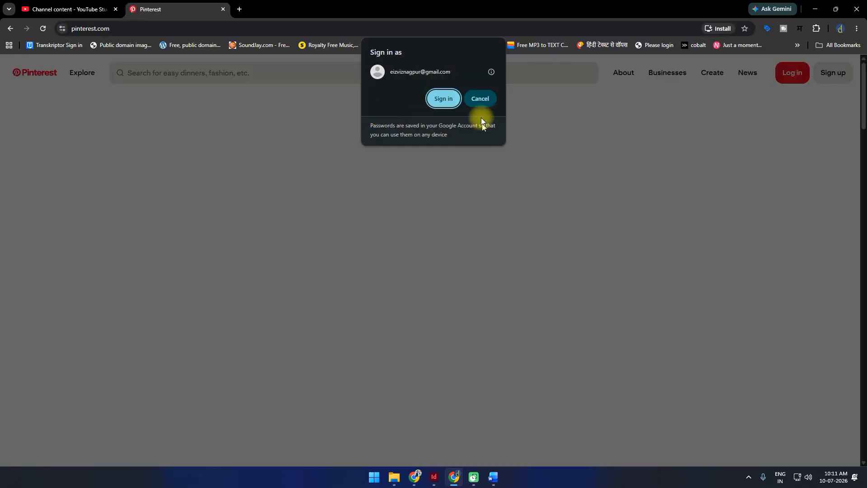
click(483, 105)
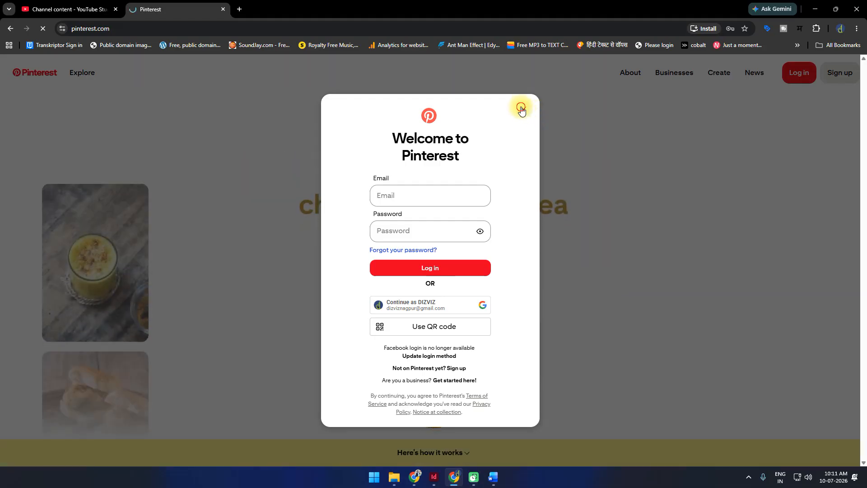
click(523, 109)
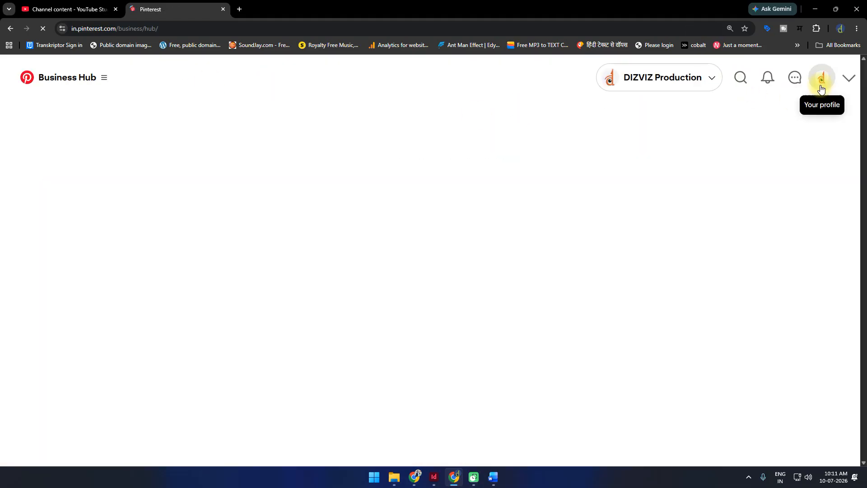
Search Pinterest for "fonts emotions".
click(714, 77)
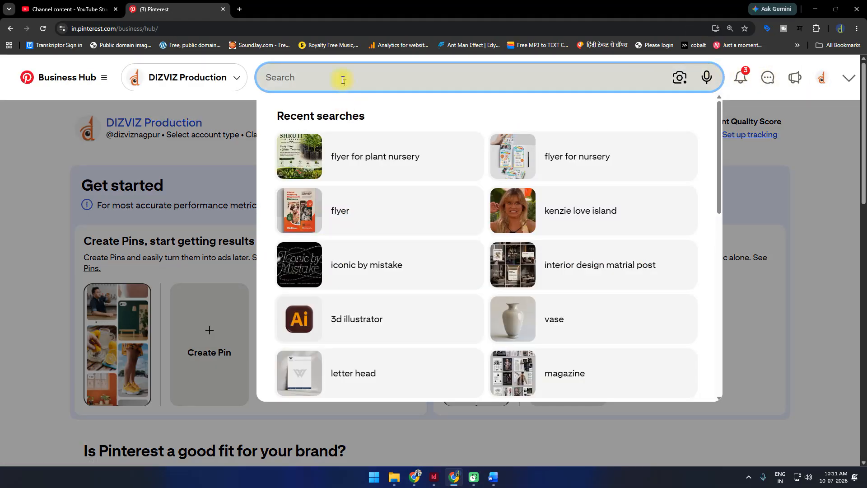
text(fon)
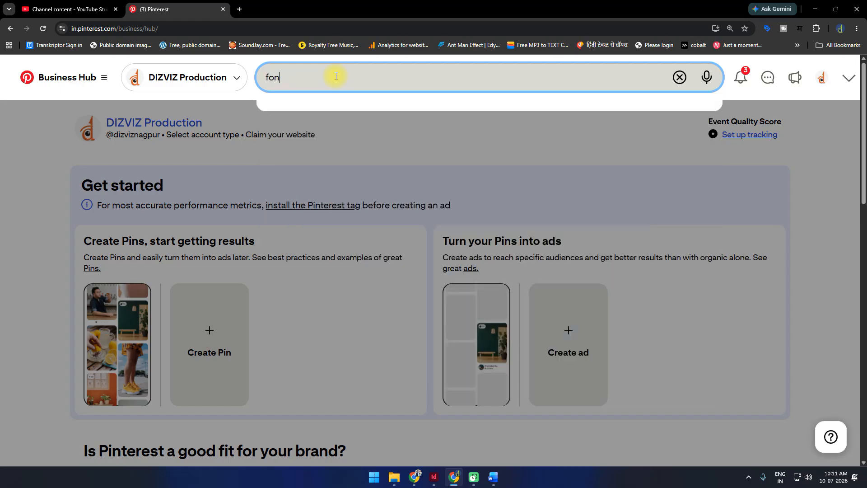
text(ts emotion)
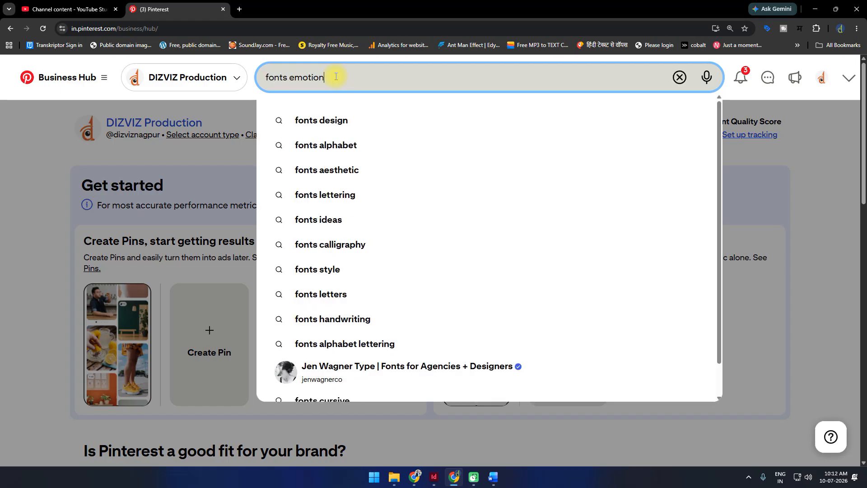
text(s)
key(Return)
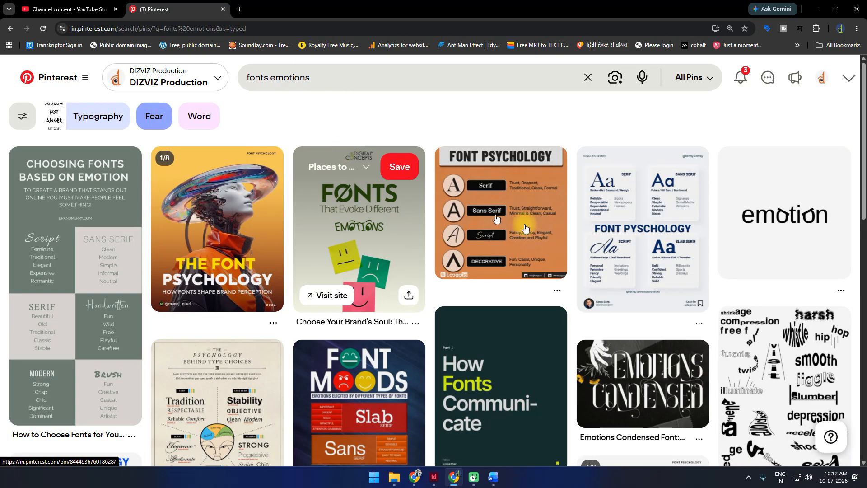
Open the font psychology and type choices pins and examine which feelings each typeface category conveys.
middle_click(620, 210)
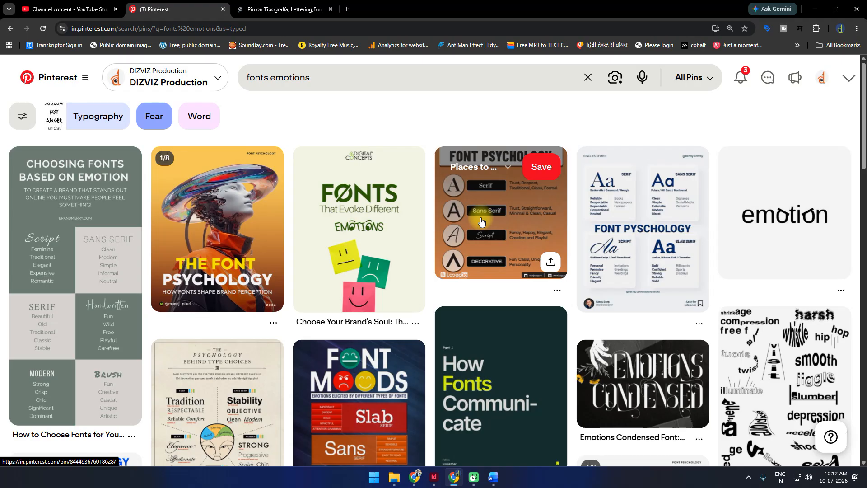
scroll(199, 307, down, 4)
click(205, 252)
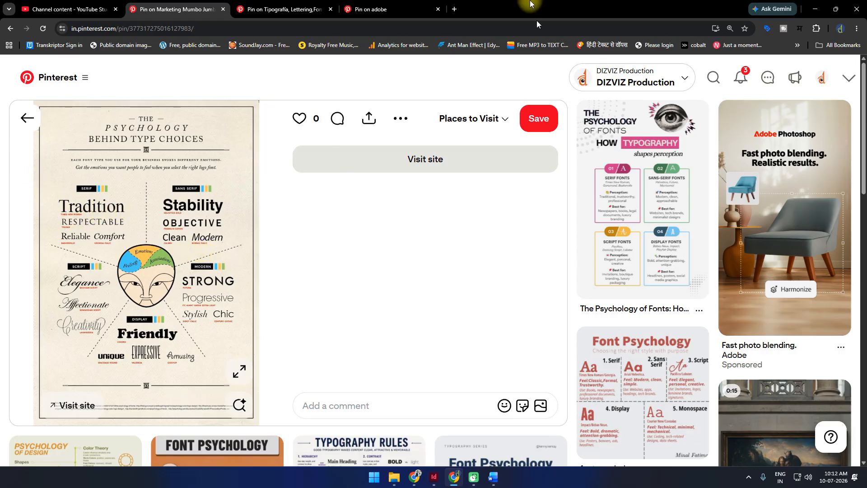
key(ctrl+Tab)
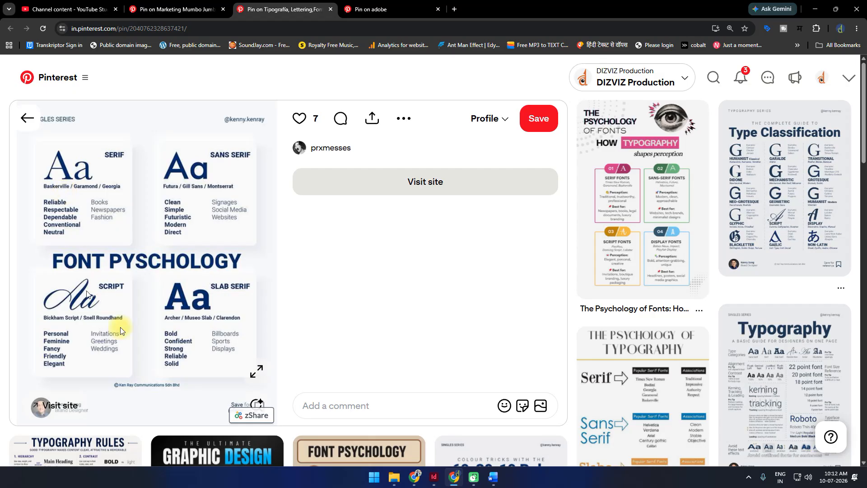
click(749, 477)
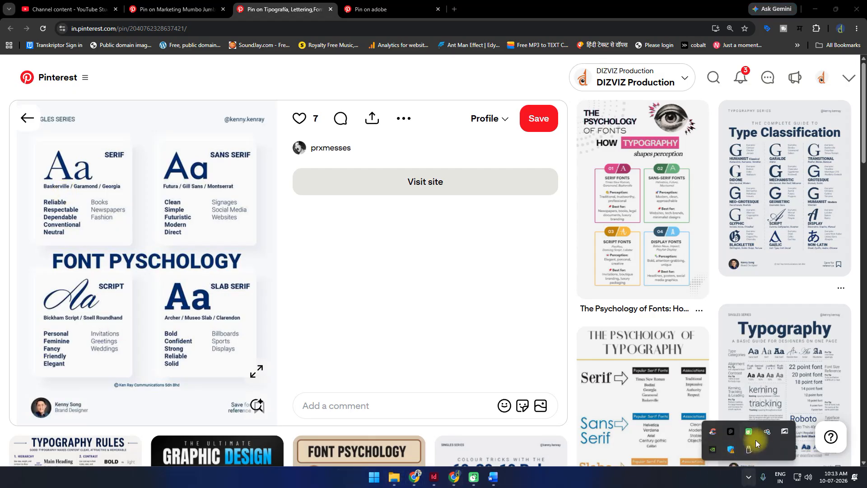
right_click(751, 430)
click(791, 402)
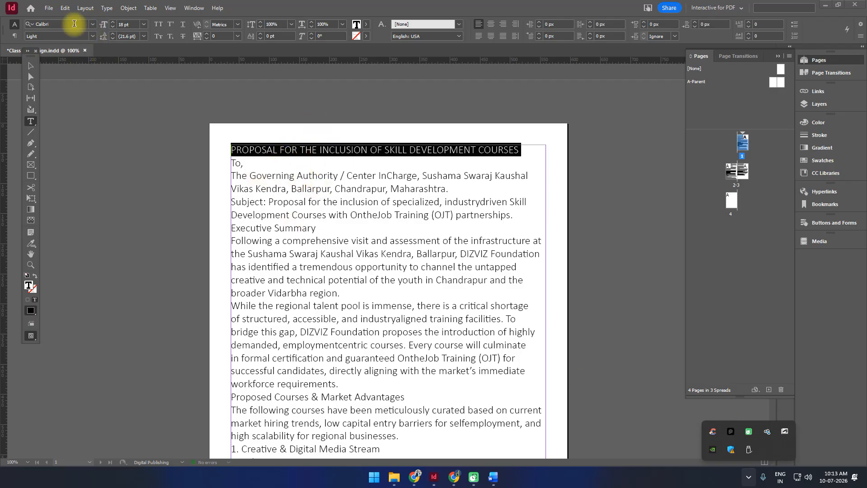
Set the proposal title's font to Times New Roman Bold in InDesign and reselect the title.
click(72, 24)
text(time)
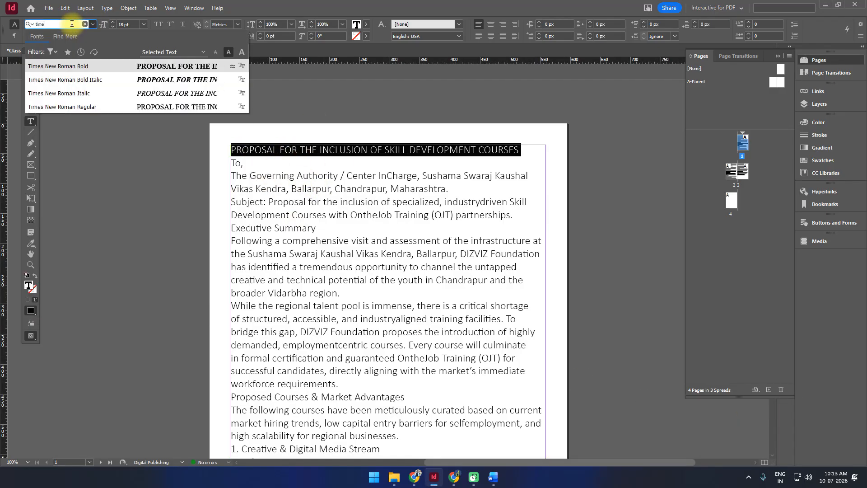
click(78, 68)
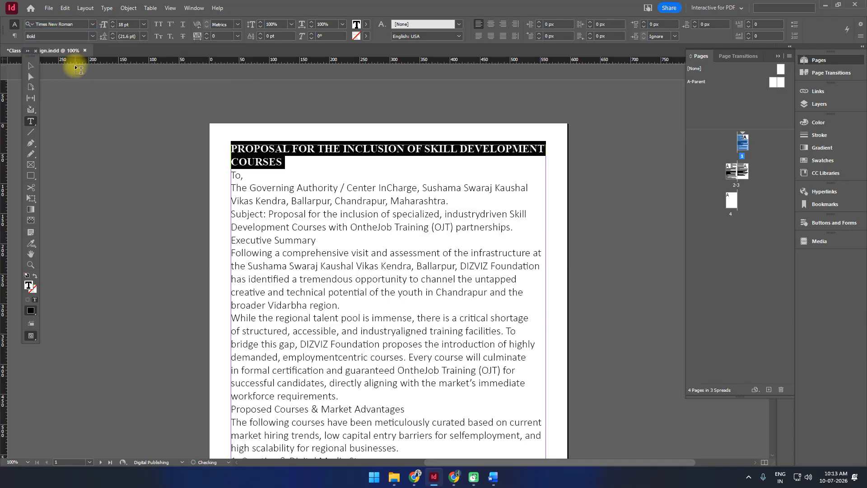
click(288, 163)
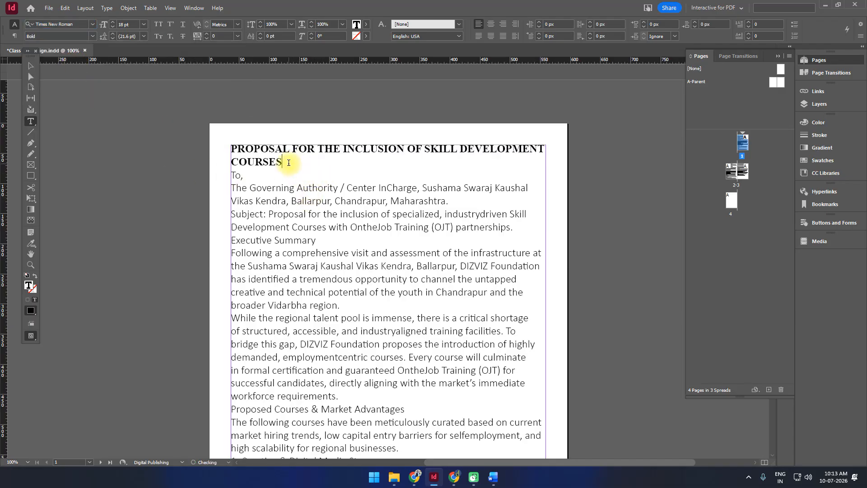
drag(289, 162, 198, 132)
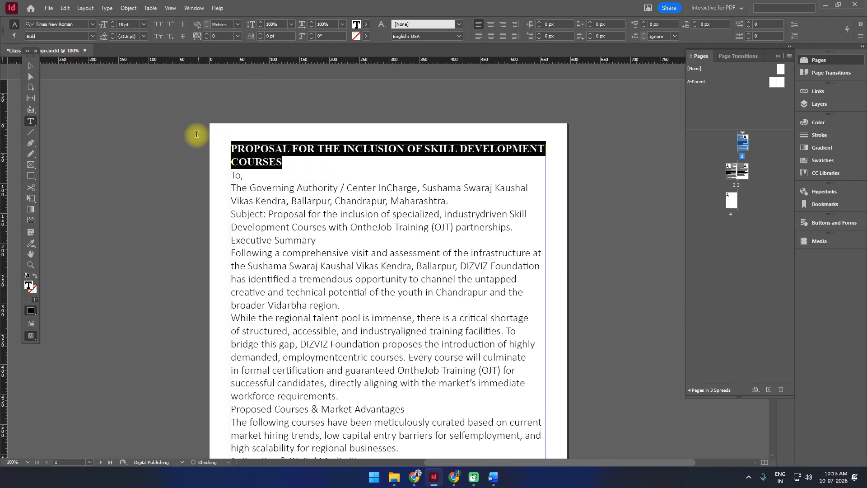
Return to Google Fonts, filter the list to all Serif families, and examine the sample lines for a title typeface.
click(455, 481)
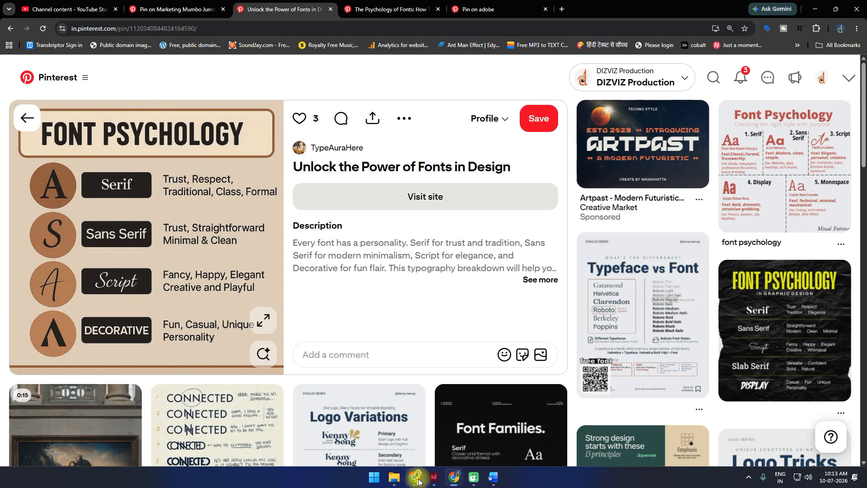
mouse_move(415, 478)
click(380, 434)
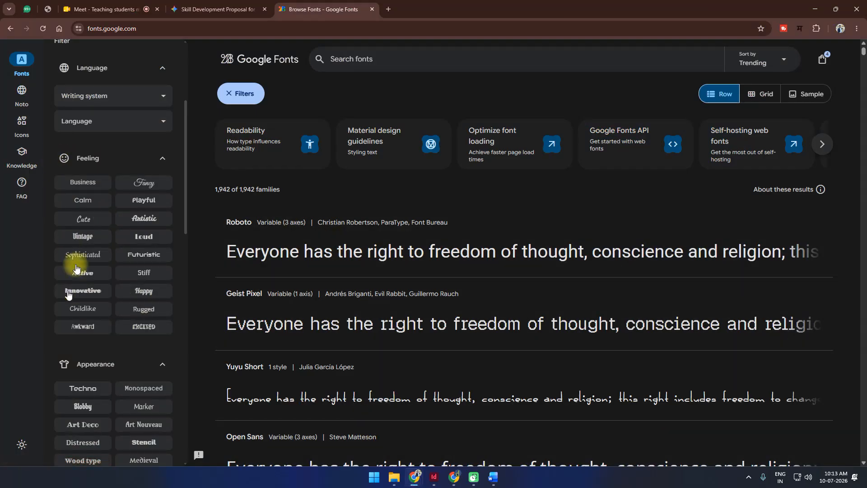
scroll(116, 337, down, 5)
scroll(116, 334, down, 1)
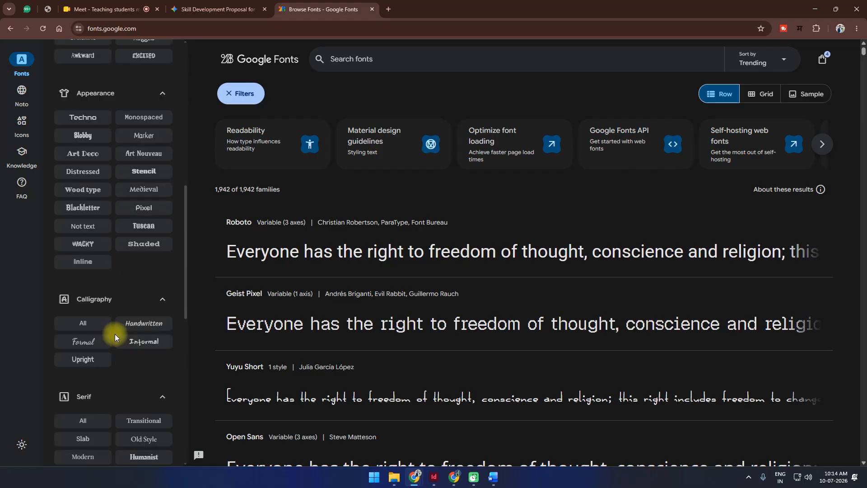
scroll(93, 357, down, 2)
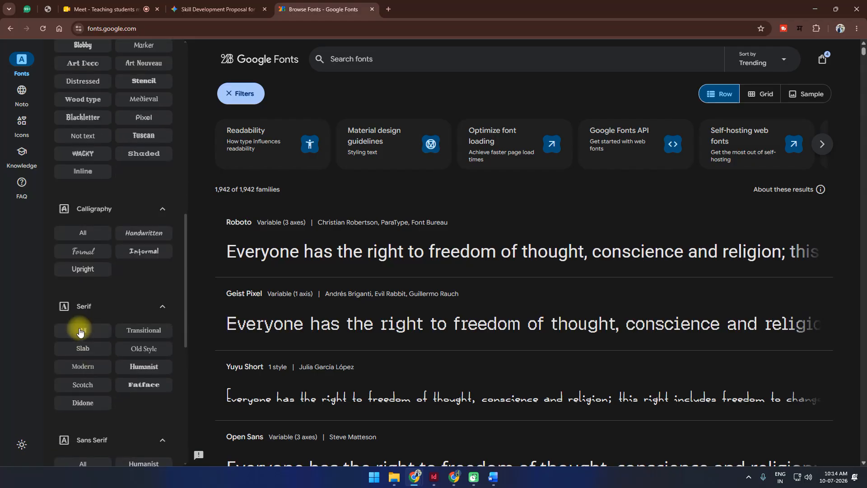
click(80, 331)
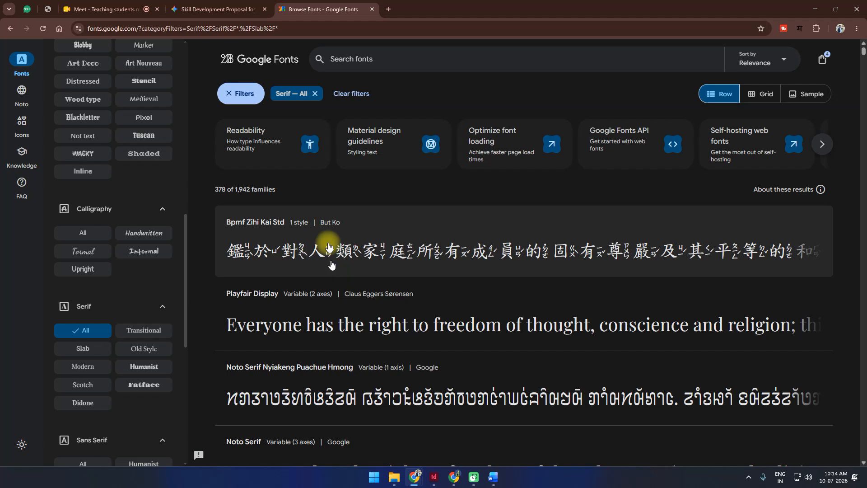
scroll(294, 312, down, 2)
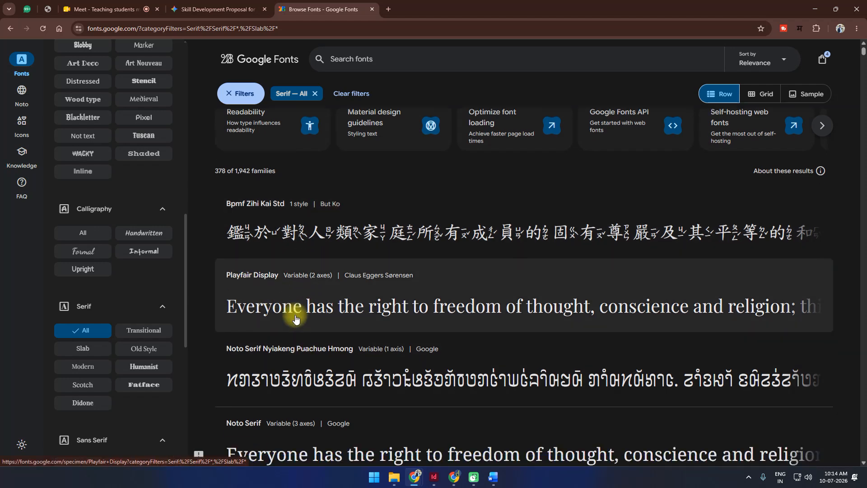
scroll(298, 244, down, 3)
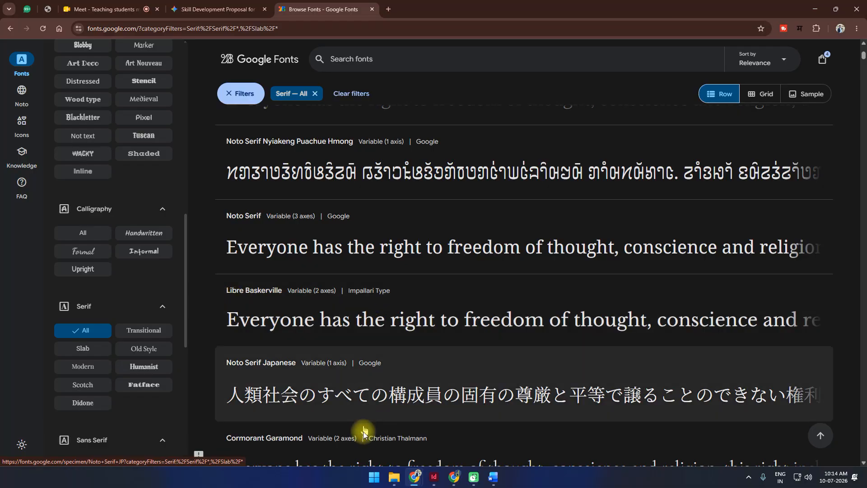
Switch to InDesign, look for a "libre" font for the selected title, and clear the font search.
click(438, 480)
click(84, 26)
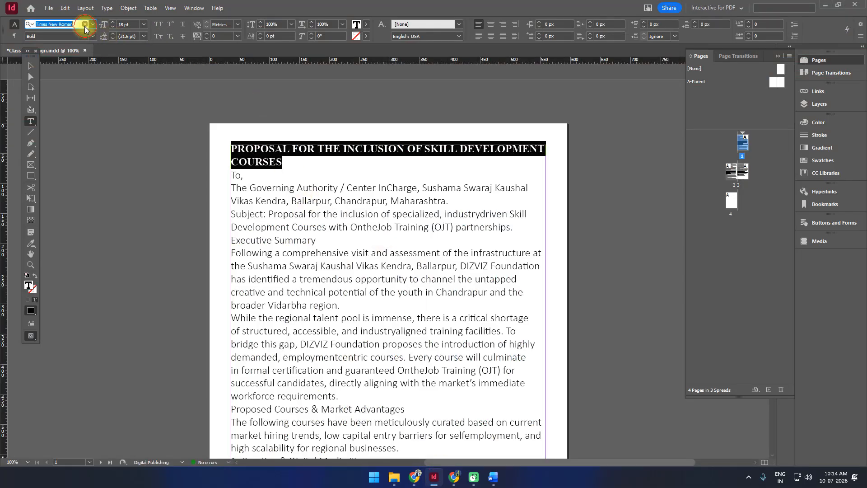
text(libre)
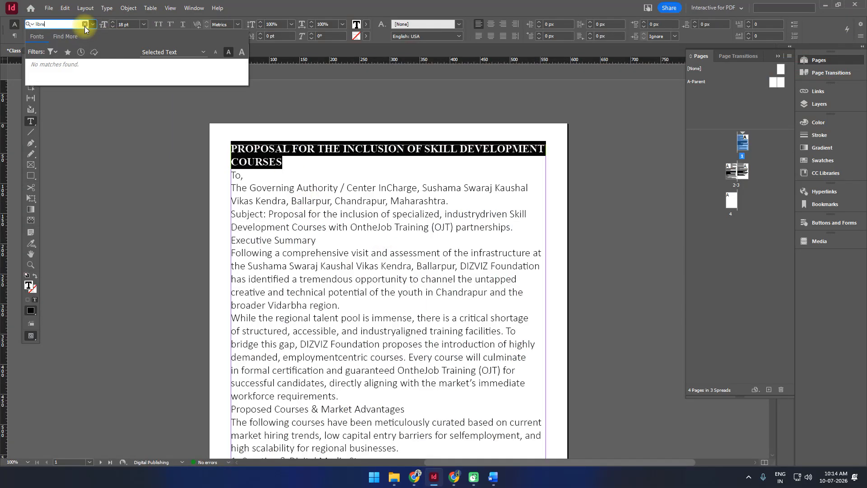
click(85, 24)
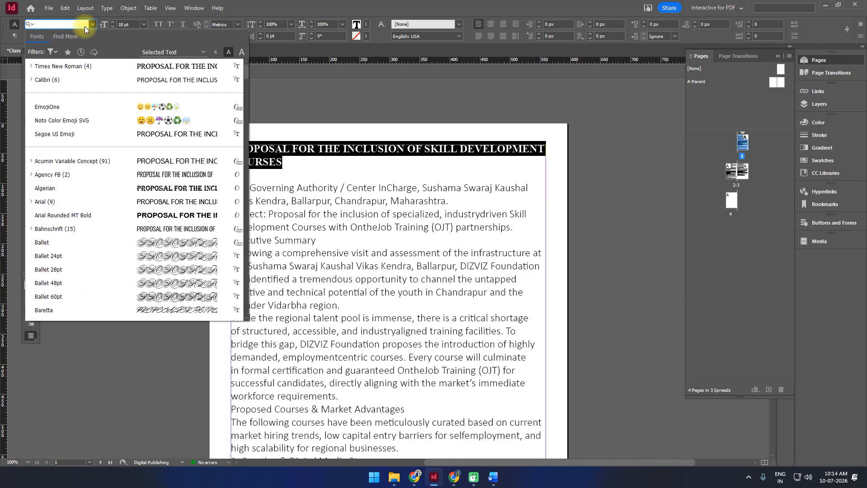
Set the proposal title's font to Playfair Display Medium and deselect the title.
text(pla)
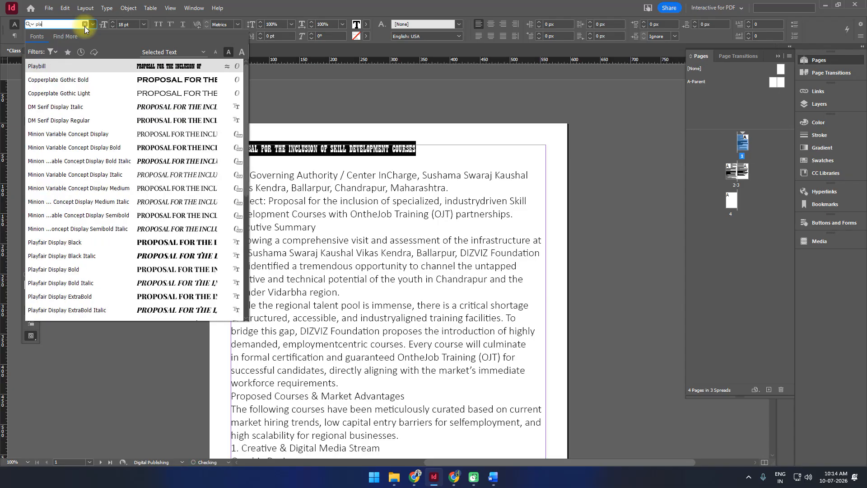
text(y)
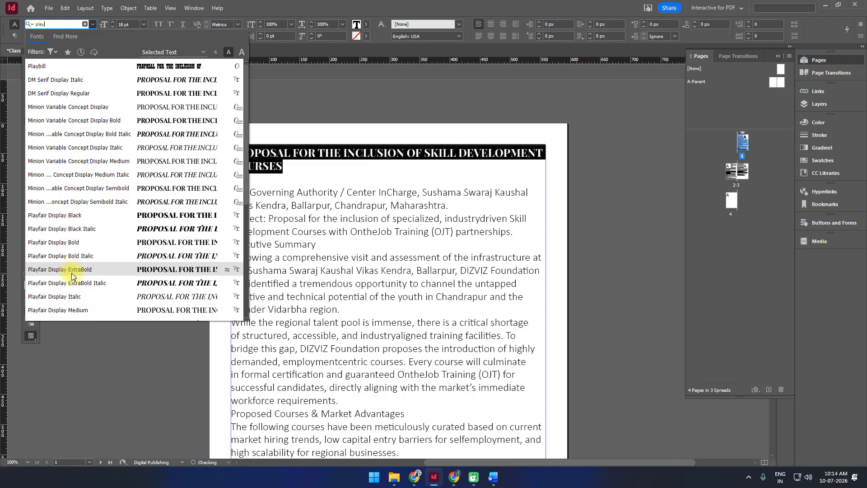
click(81, 311)
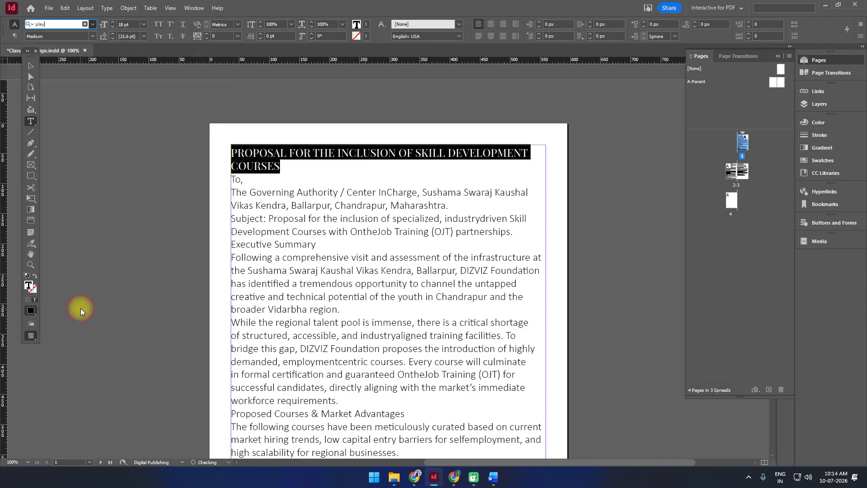
click(293, 177)
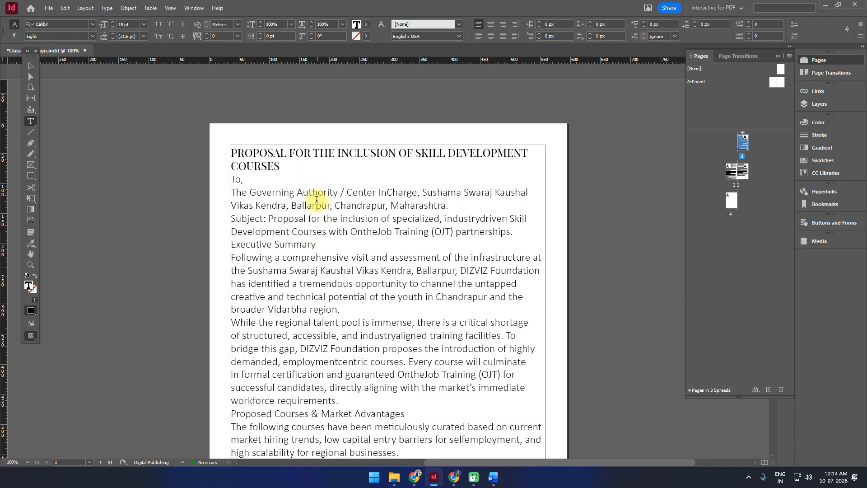
Set the font size of the whole proposal title to 24 pt.
drag(287, 166, 224, 149)
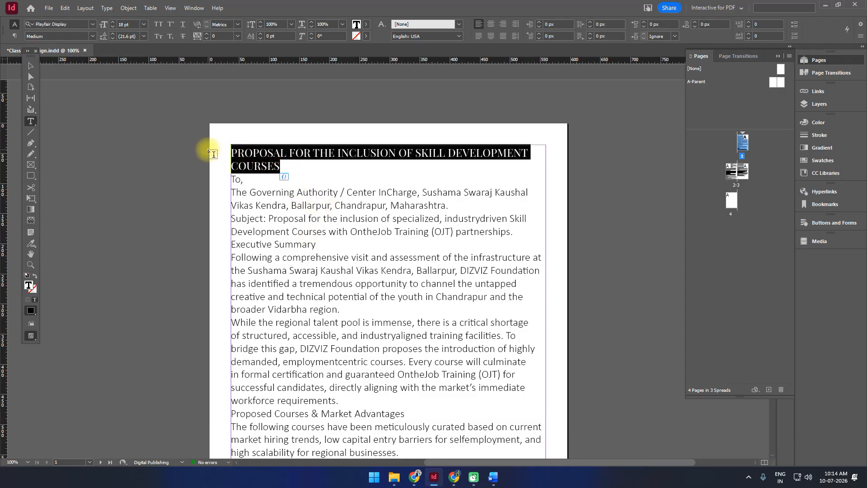
click(144, 25)
click(133, 121)
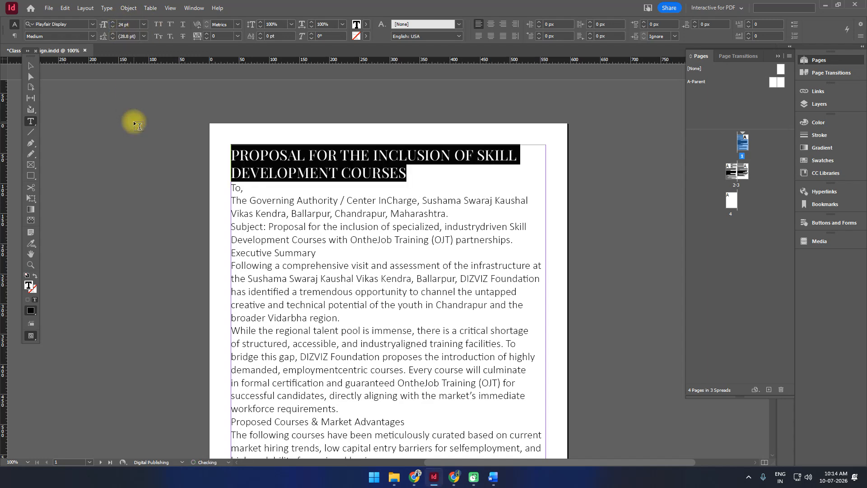
Reselect the whole proposal title and try a leading of 35 pt on it.
click(422, 171)
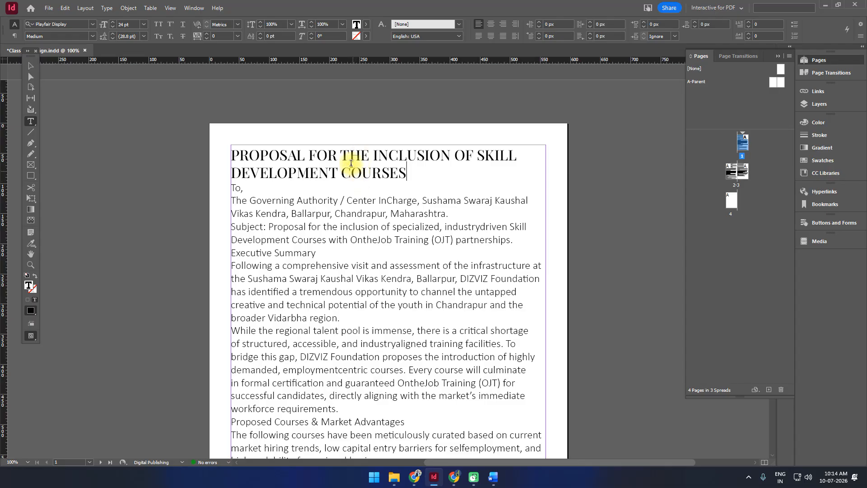
drag(410, 174, 286, 146)
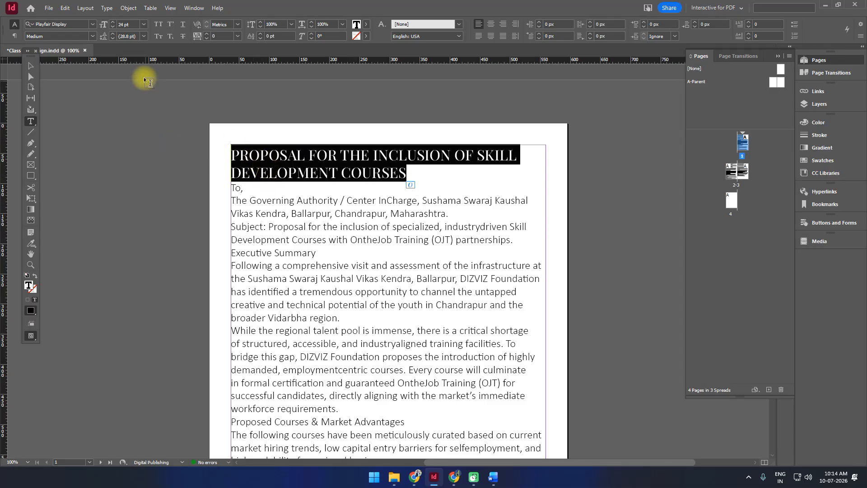
click(112, 34)
click(112, 34)
click(112, 35)
click(113, 35)
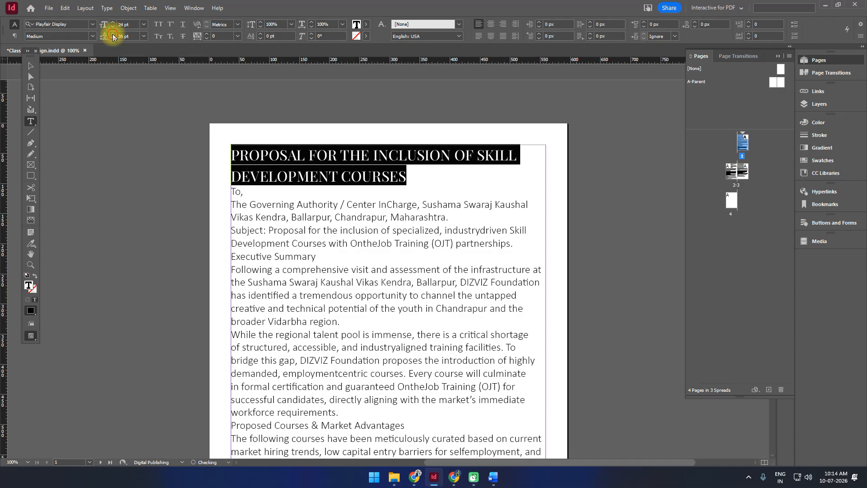
click(113, 34)
click(113, 39)
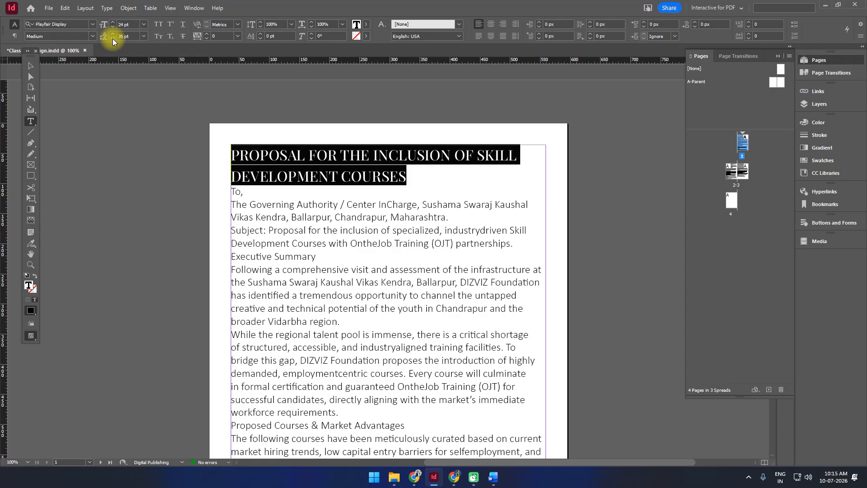
Try tightening the leading of the selected title to 22 pt.
click(113, 39)
click(113, 38)
click(113, 39)
click(112, 38)
click(113, 38)
click(113, 38)
click(113, 38)
click(112, 39)
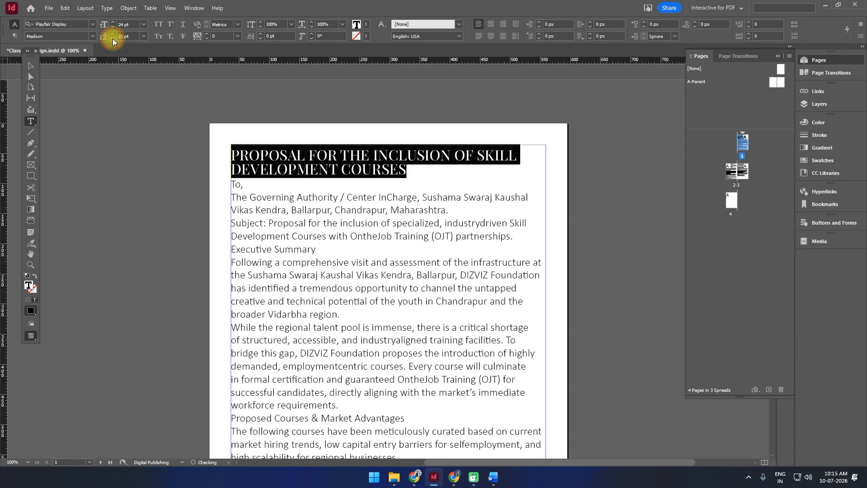
click(112, 38)
click(113, 38)
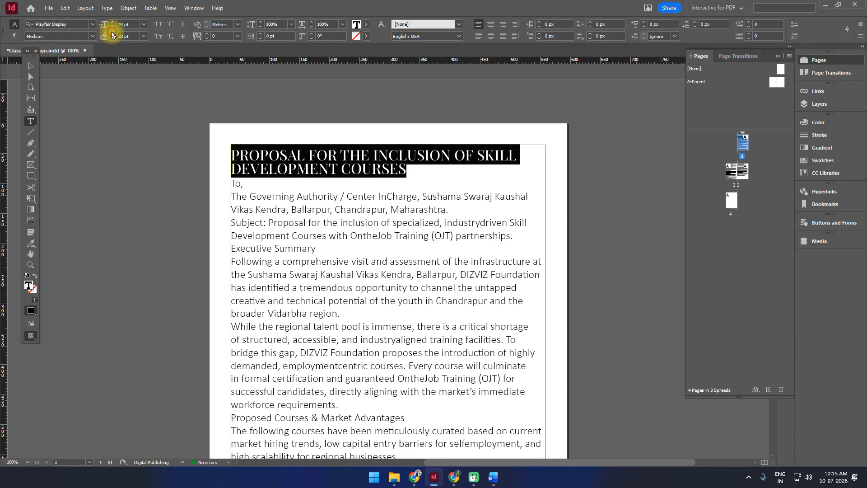
Try a leading of 32 pt on the title, and reset the leading to Auto.
click(111, 34)
click(111, 34)
click(111, 34)
click(112, 34)
click(112, 34)
click(111, 34)
click(111, 34)
click(111, 34)
click(111, 35)
click(111, 34)
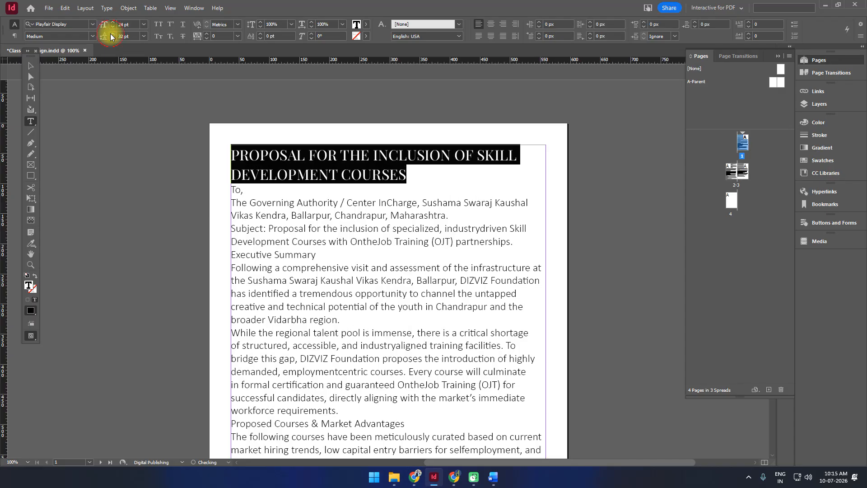
click(144, 36)
click(131, 42)
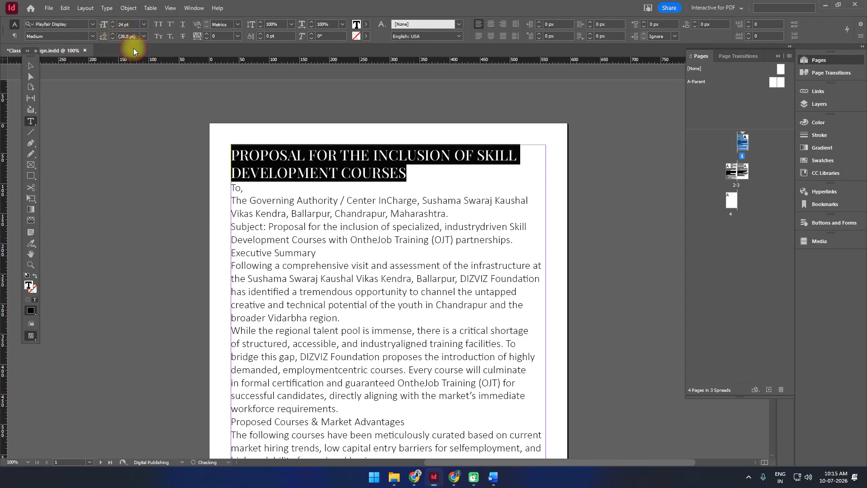
Set the leading of the two-line title to 35 pt and deselect the title.
click(113, 34)
click(113, 34)
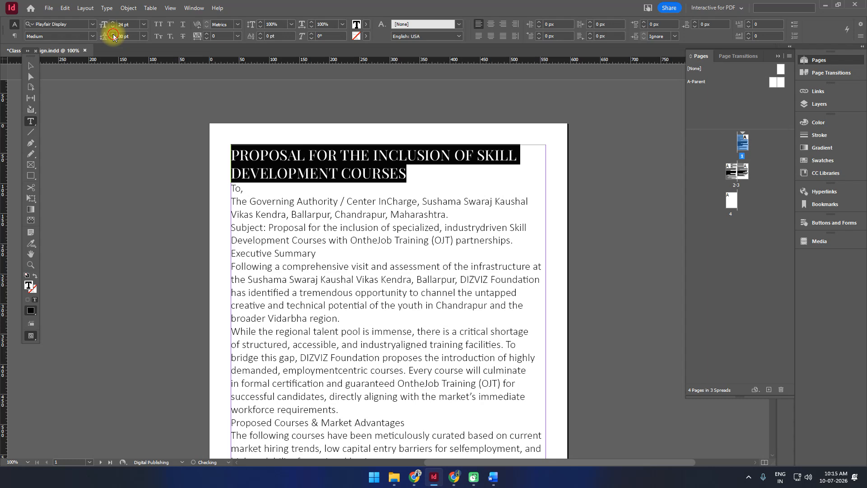
click(113, 35)
click(113, 34)
click(113, 34)
click(113, 35)
click(113, 34)
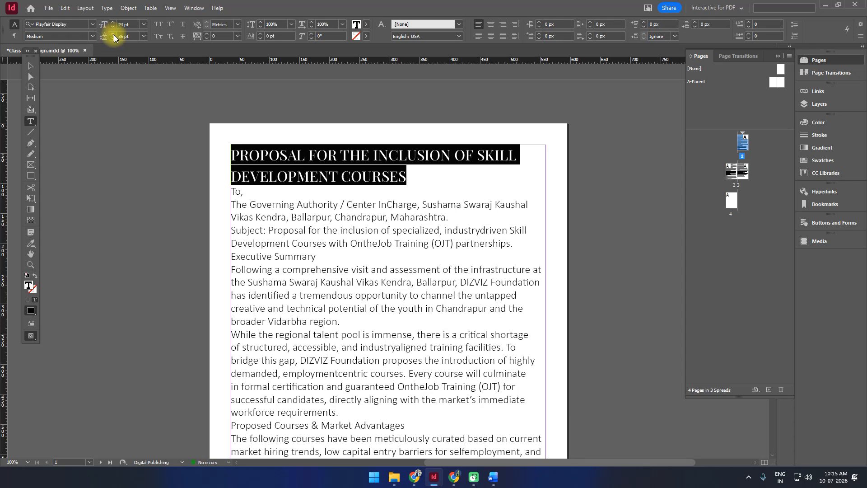
click(426, 187)
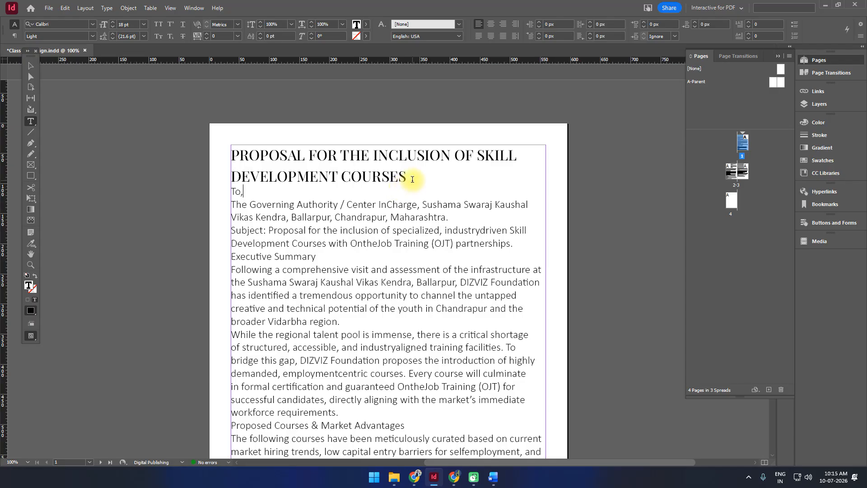
Select the whole title again, show the document's color swatches, and enlarge the swatch list in height and width.
drag(412, 180, 219, 145)
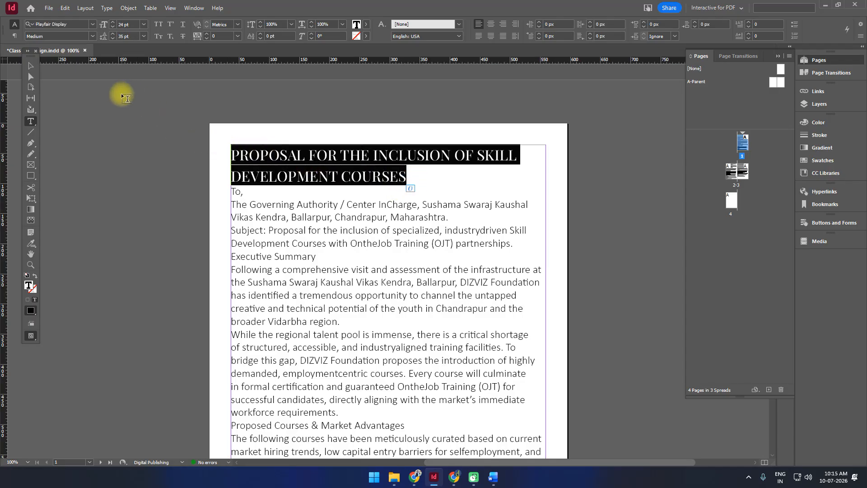
click(366, 25)
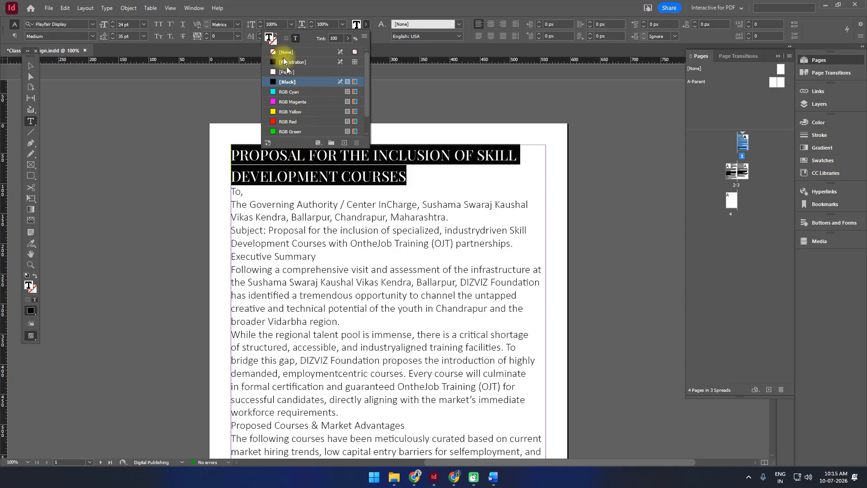
click(187, 13)
mouse_move(185, 18)
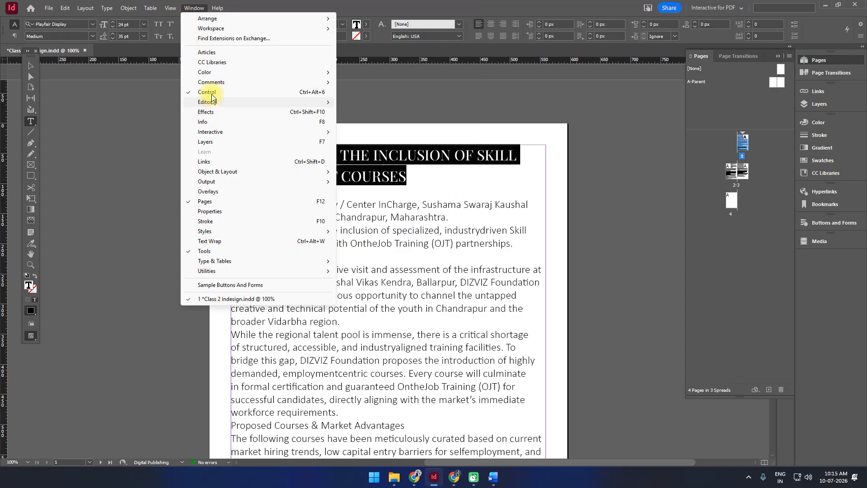
mouse_move(208, 78)
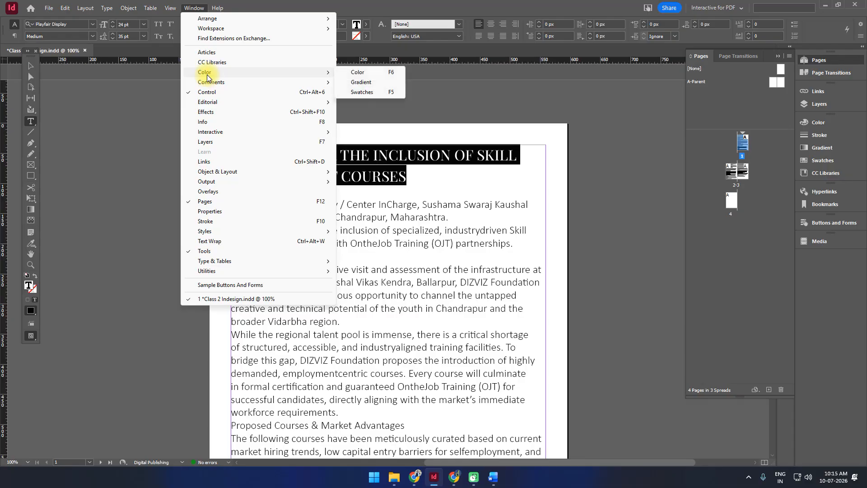
click(361, 72)
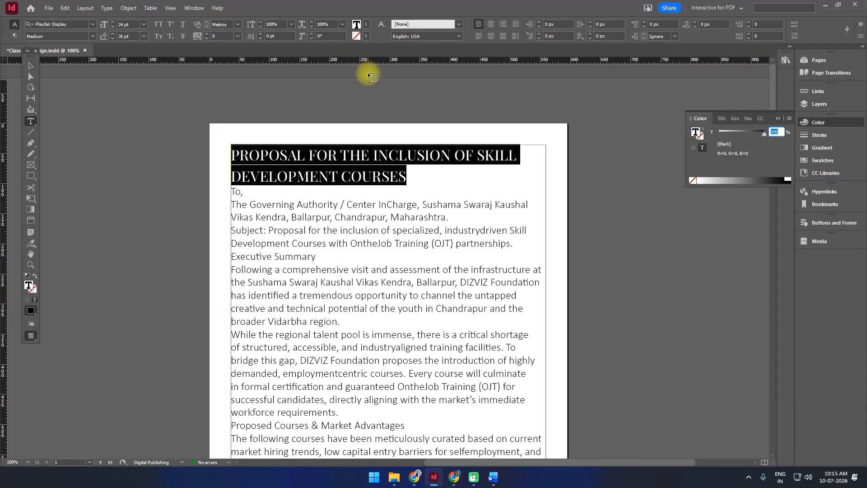
click(748, 119)
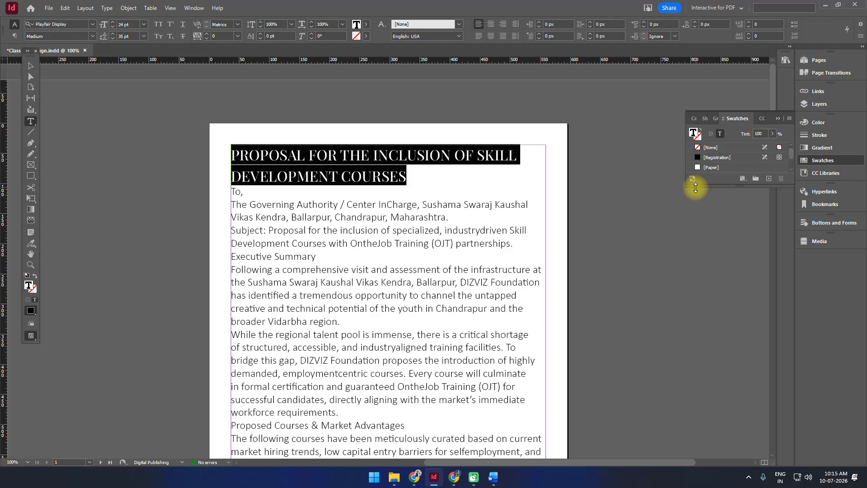
drag(695, 187, 632, 336)
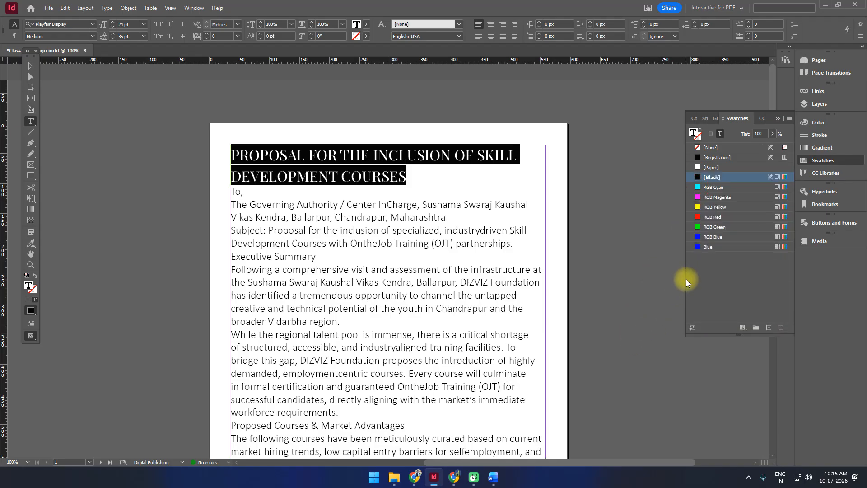
drag(684, 281, 619, 273)
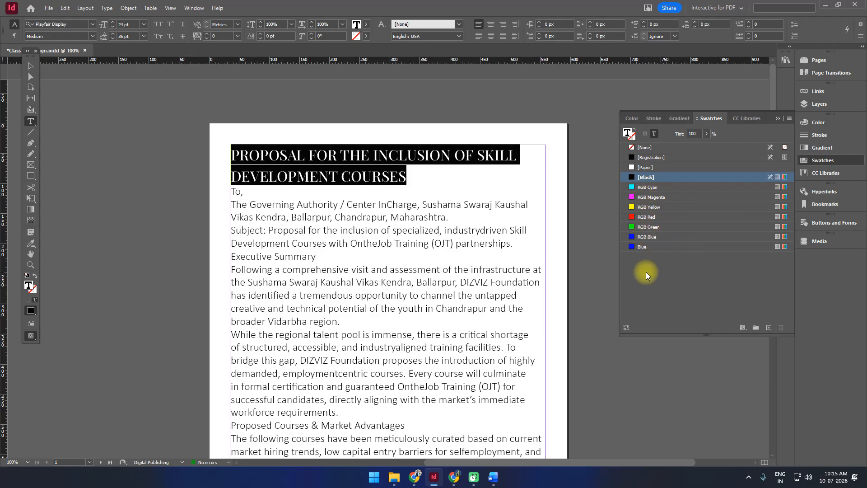
Sort all color swatches by name.
click(790, 119)
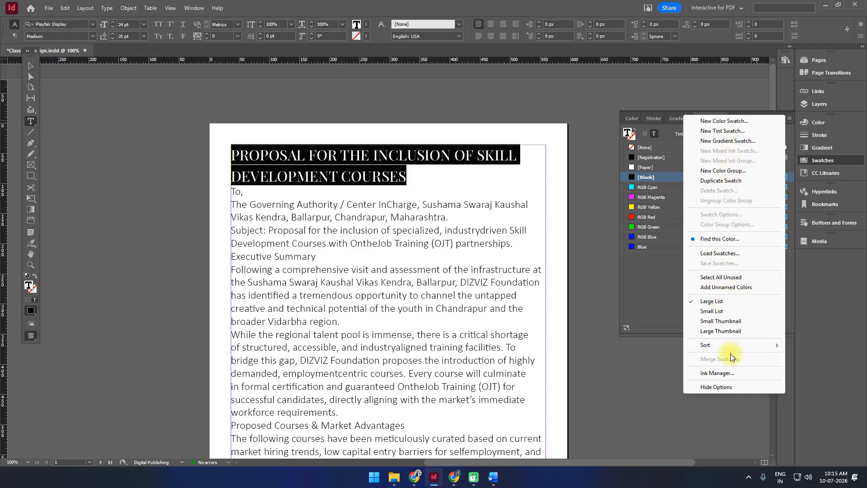
mouse_move(708, 346)
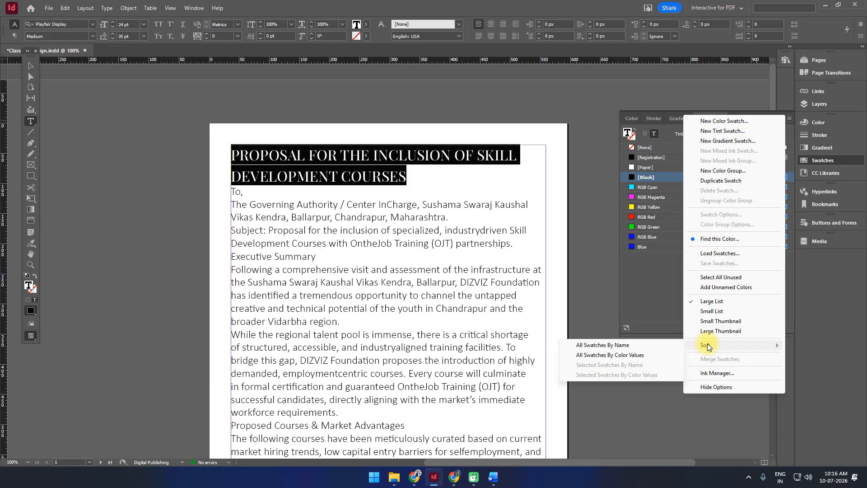
click(632, 345)
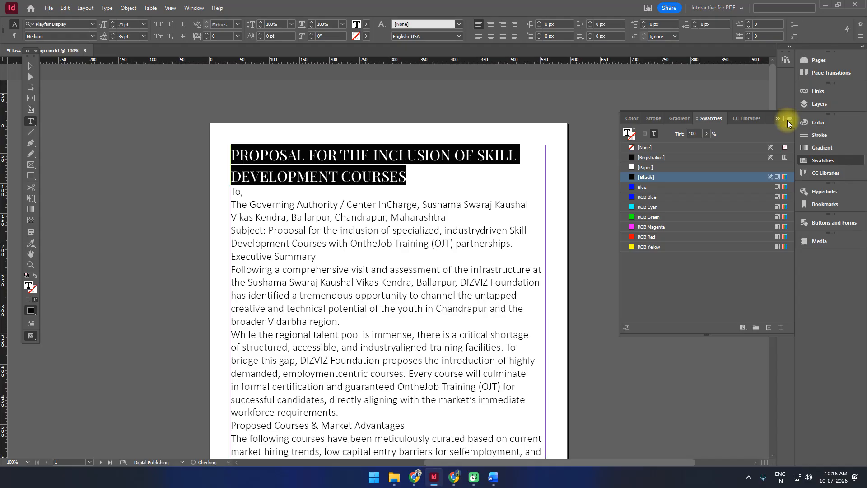
click(743, 330)
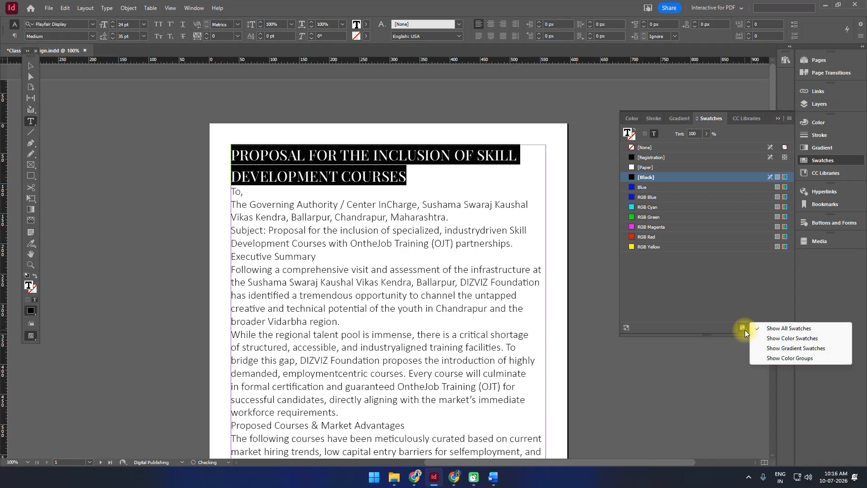
click(624, 331)
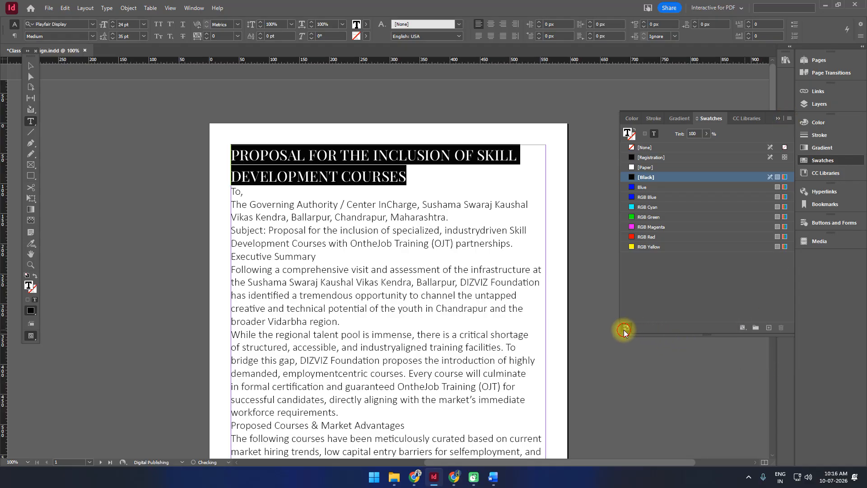
click(715, 122)
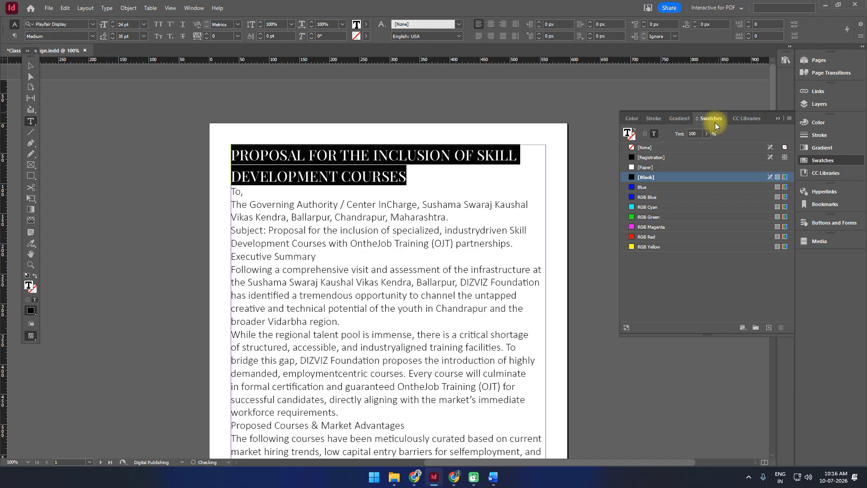
click(790, 119)
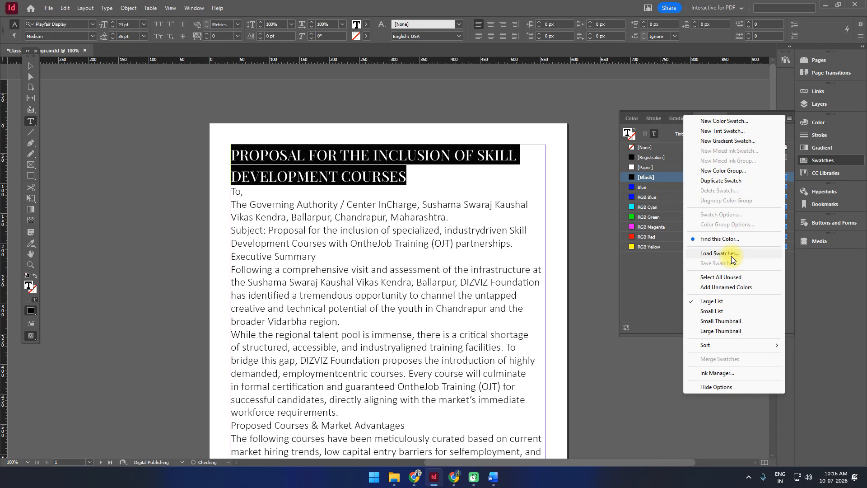
Switch to Chrome and search Google in a new tab for "swatches for indesign".
click(415, 477)
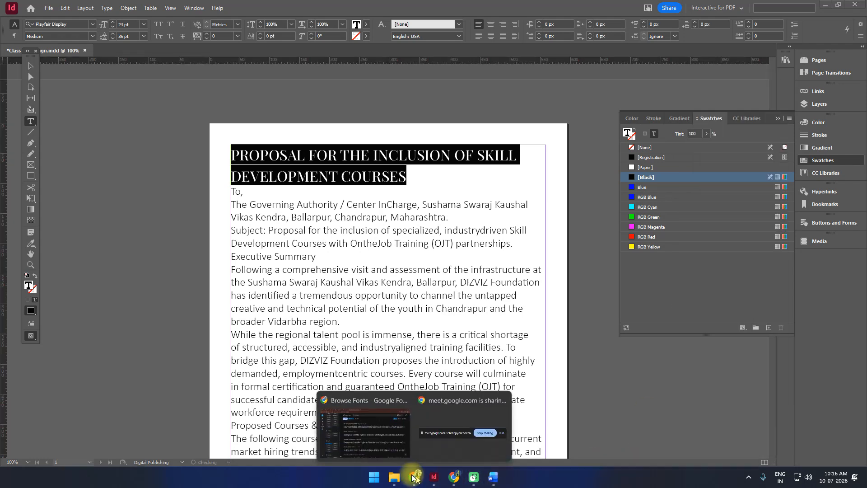
click(403, 426)
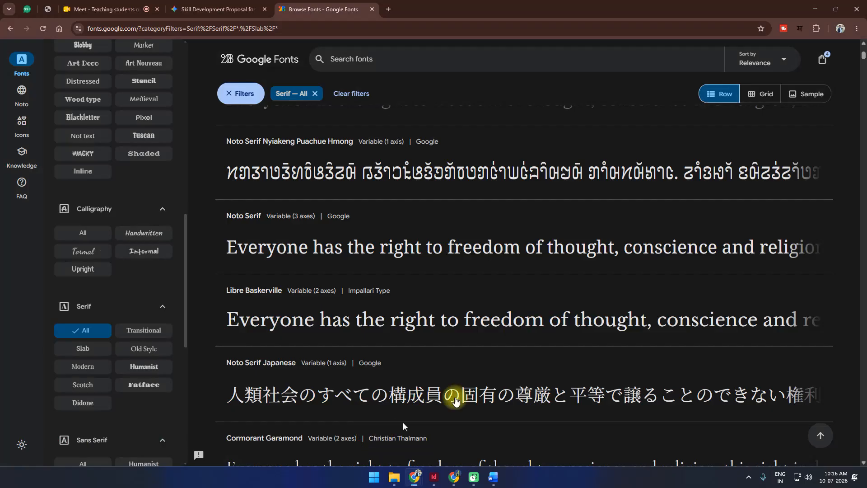
click(388, 7)
text(swatc)
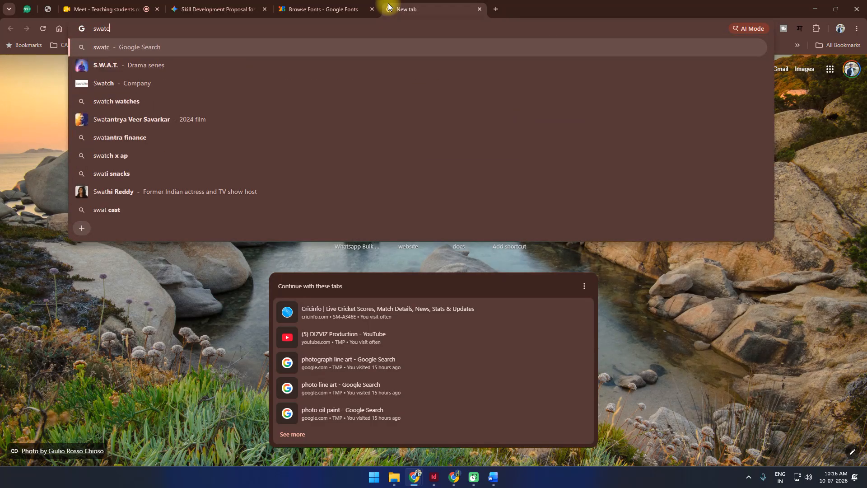
text(hes )
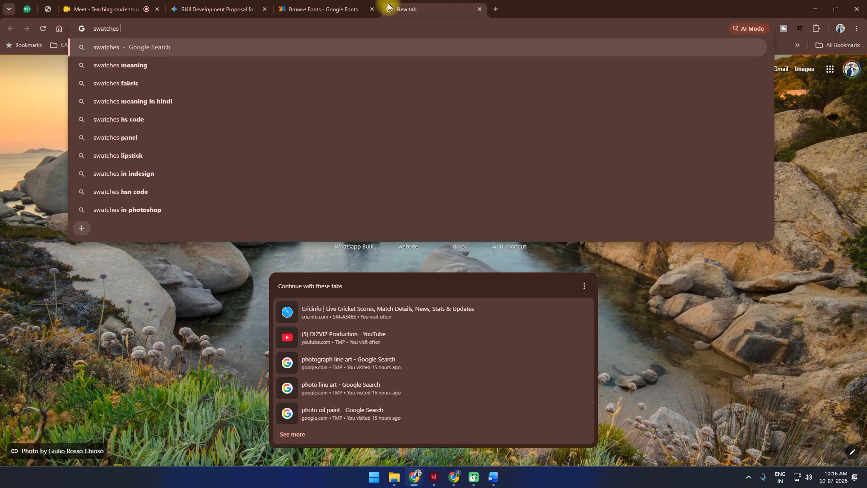
text(for indesi)
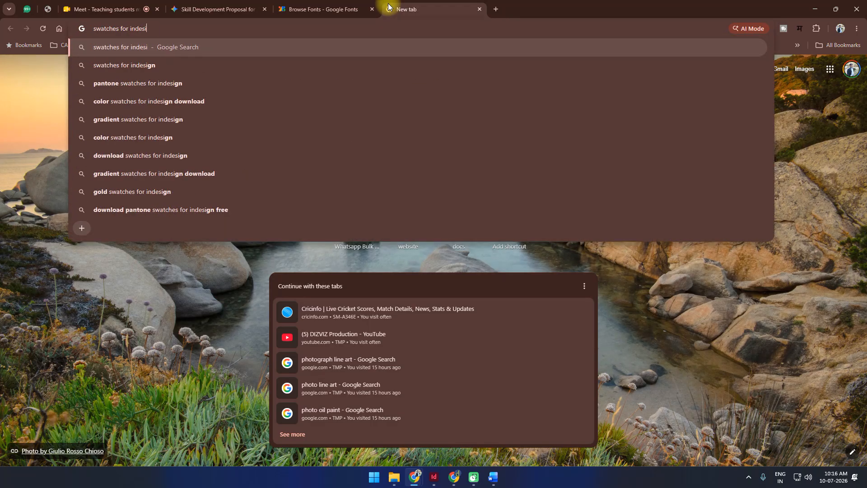
text(gn)
key(Return)
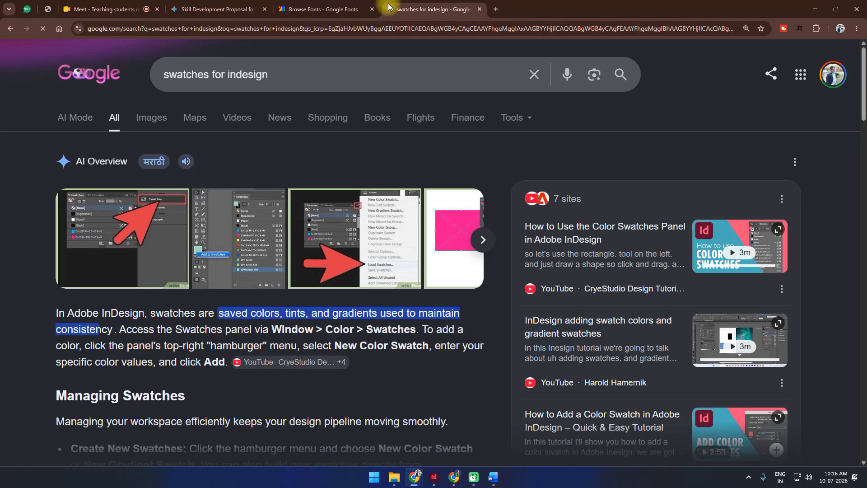
Refine the search to "swatches for indesign free" and look through the results for downloadable palettes.
click(291, 72)
text(free)
key(Return)
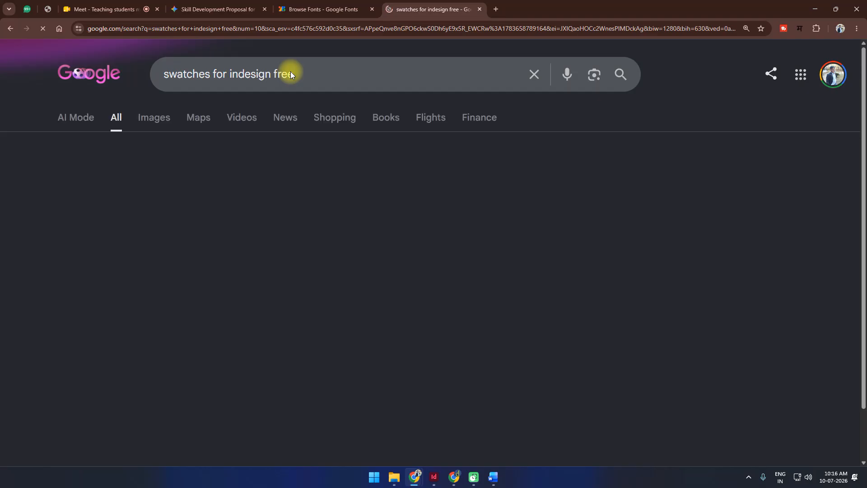
scroll(381, 97, down, 10)
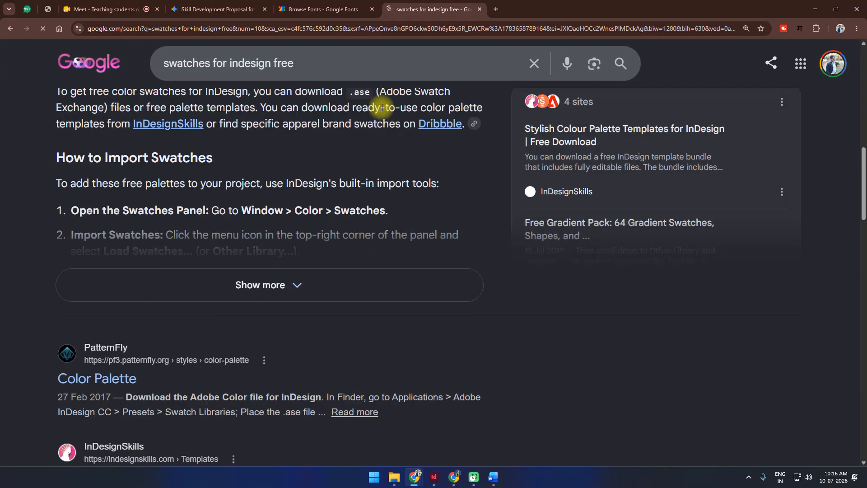
Open the PatternFly Color Palette and InDesignSkills Stylish Colour Palette Templates search results in new tabs.
click(222, 28)
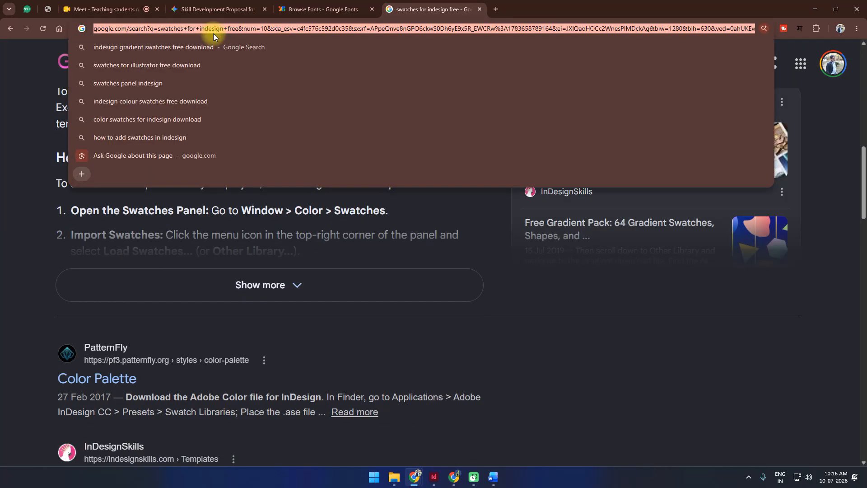
click(32, 226)
scroll(31, 226, down, 12)
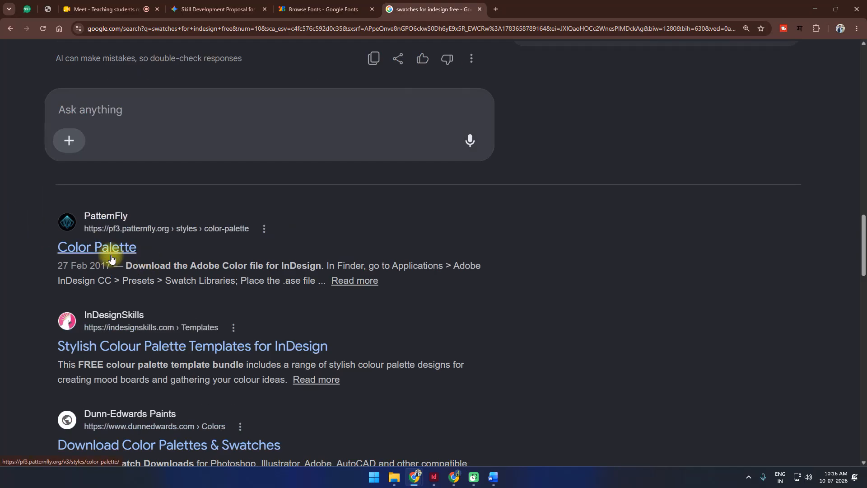
middle_click(111, 259)
middle_click(200, 353)
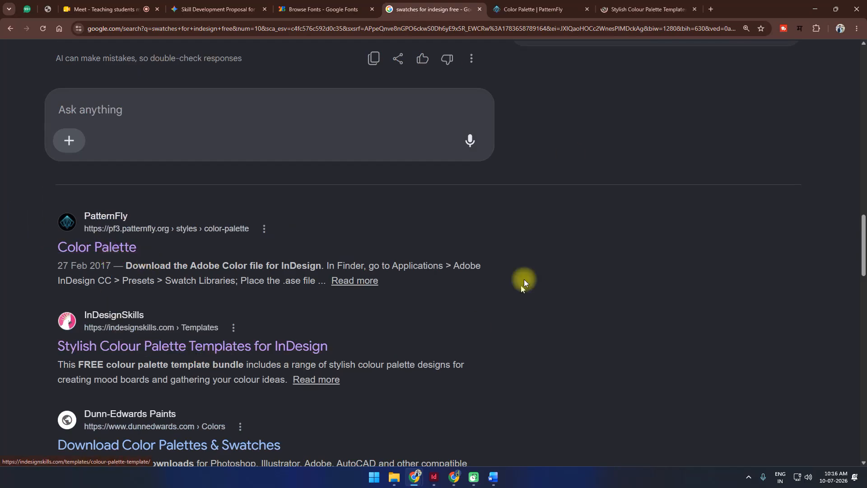
Look through the InDesignSkills Colour Palette Template page for usable swatches.
click(631, 5)
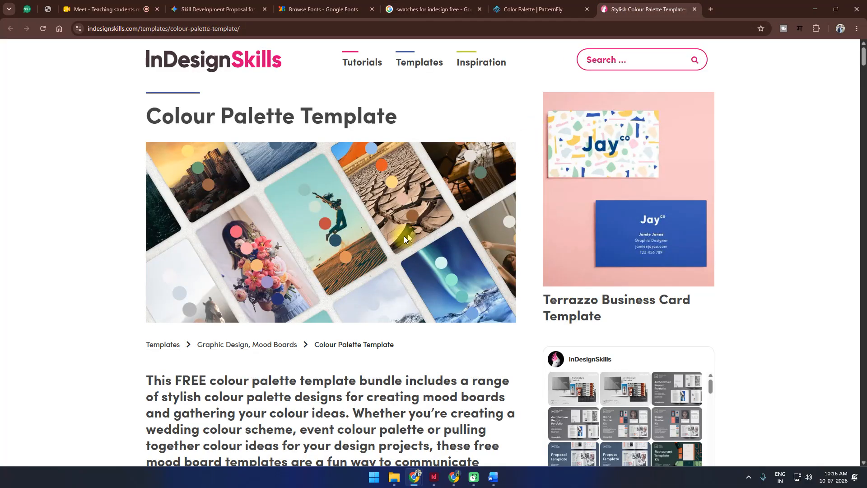
scroll(402, 238, down, 10)
scroll(400, 237, down, 20)
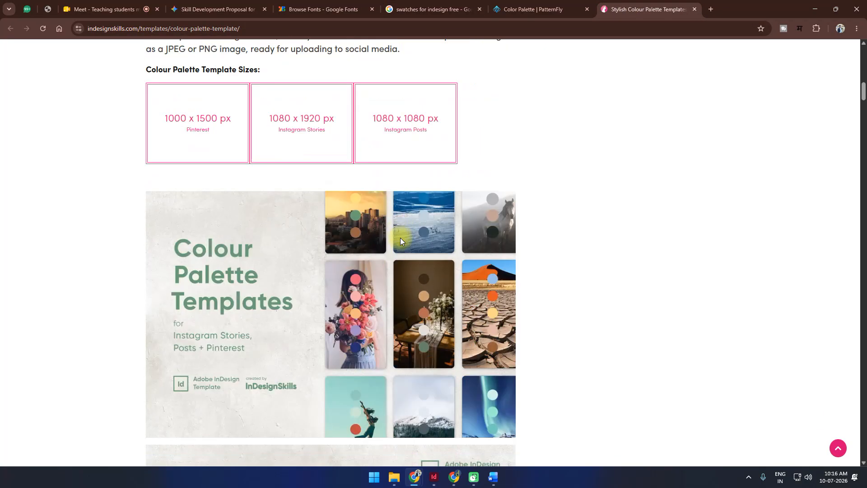
scroll(400, 239, down, 20)
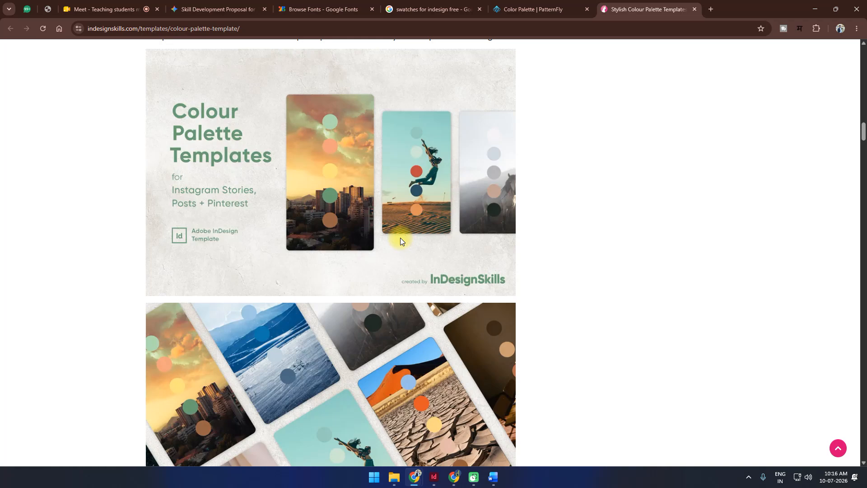
scroll(400, 238, down, 8)
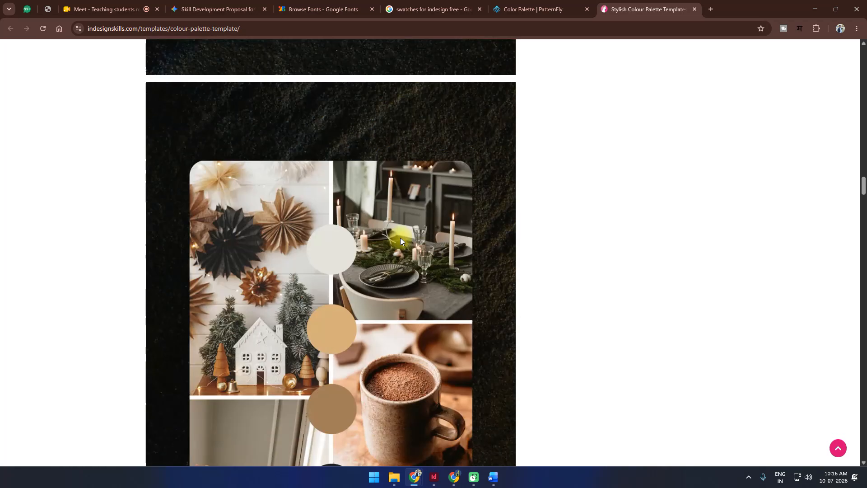
Download the PatternFly color swatches for Adobe Illustrator/Indesign and show the downloaded file in its folder.
click(533, 8)
scroll(407, 276, down, 7)
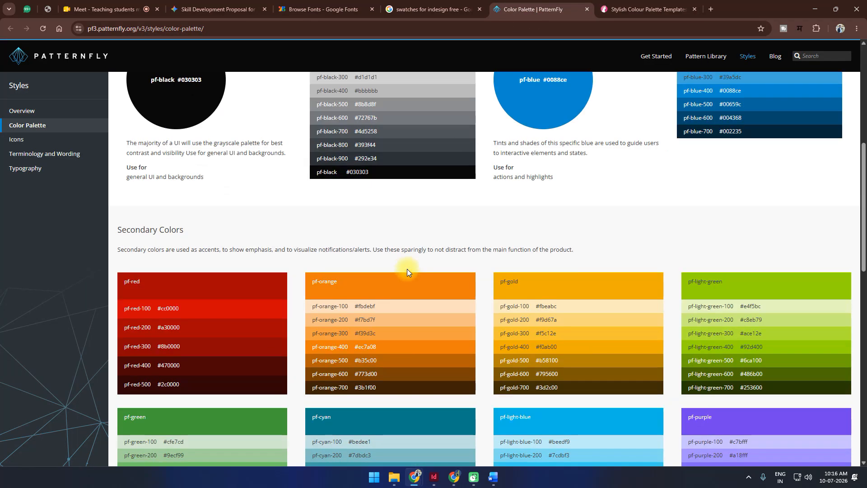
scroll(406, 266, up, 6)
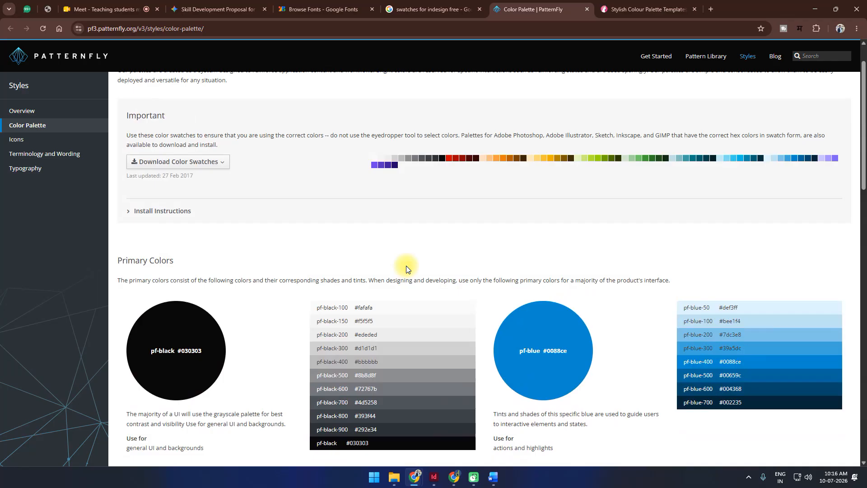
scroll(405, 266, up, 1)
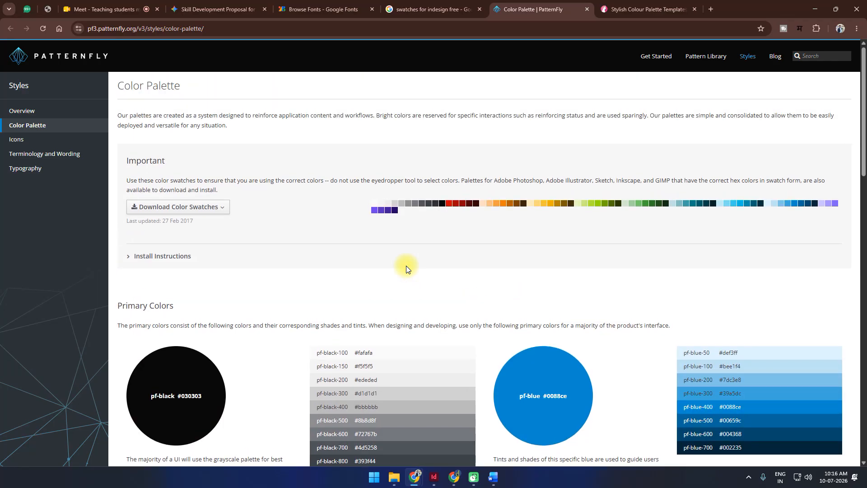
click(200, 215)
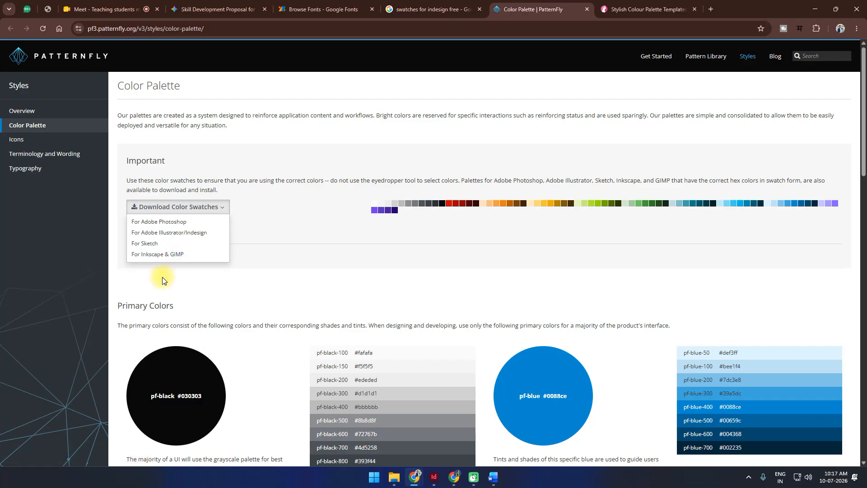
click(192, 233)
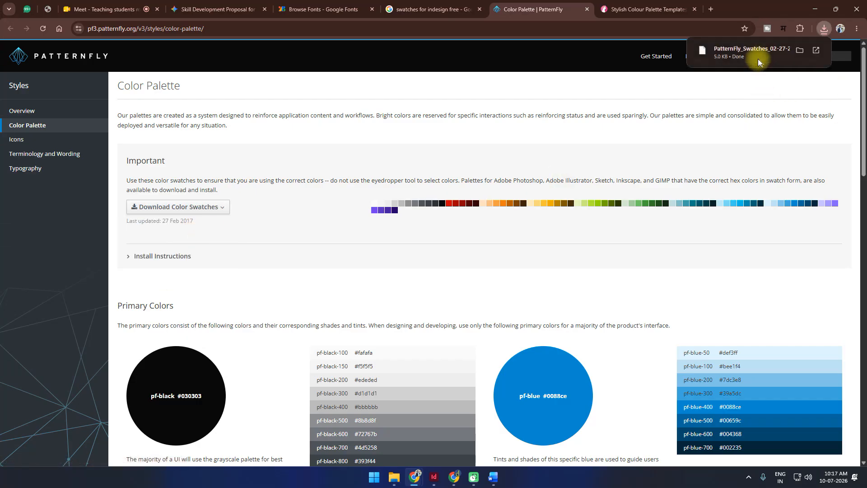
click(801, 48)
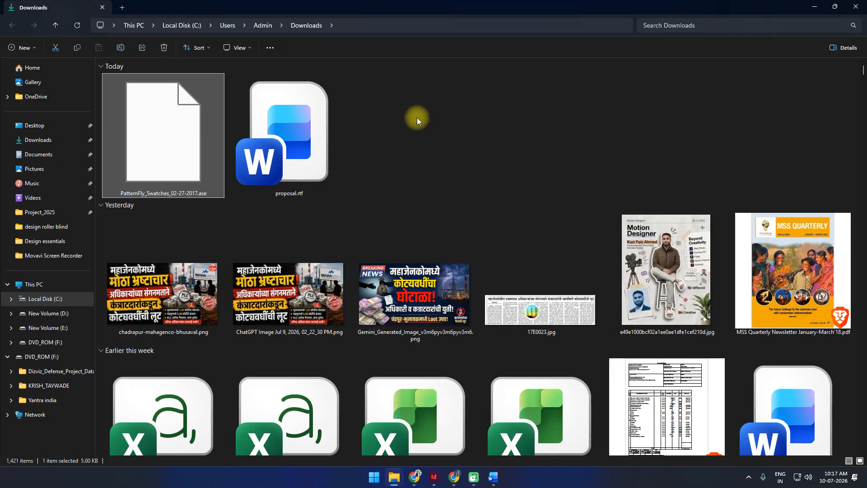
Switch back to InDesign and load PatternFly_Swatches_02-27-2017.ase from Downloads into the document's swatches.
click(437, 482)
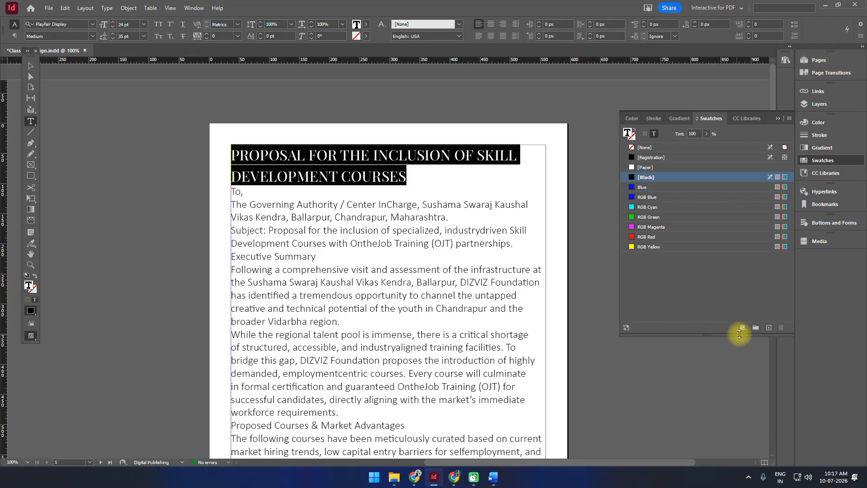
click(789, 119)
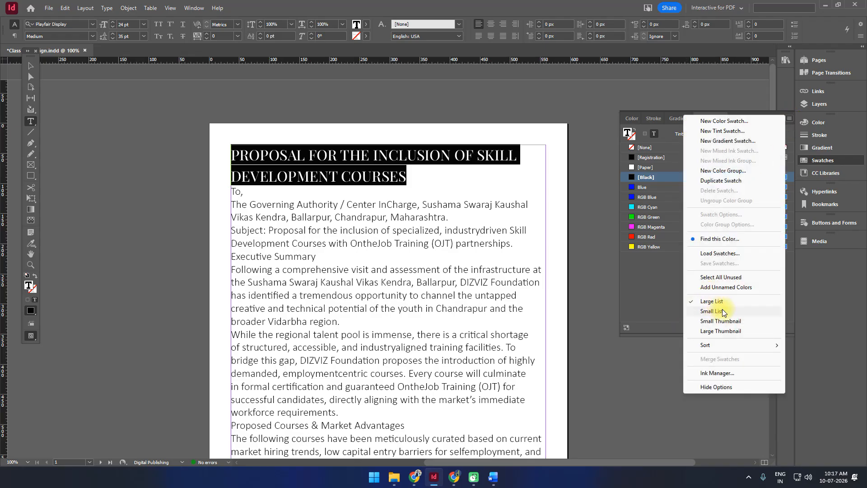
click(720, 254)
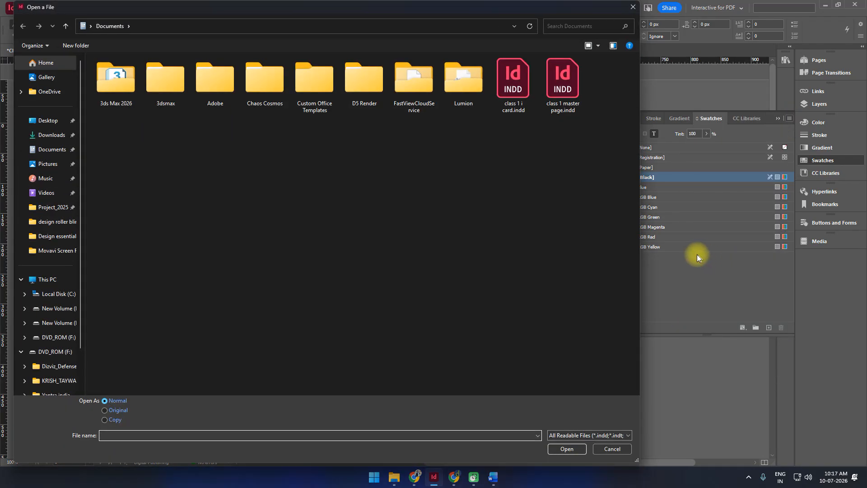
click(55, 136)
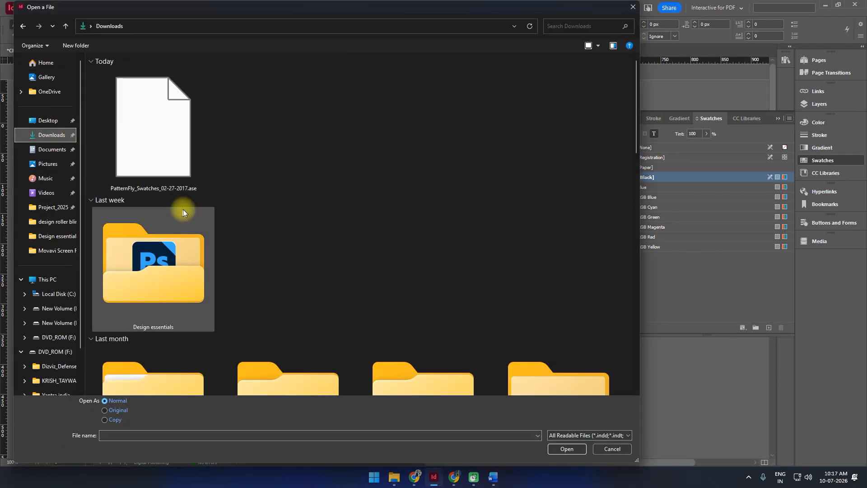
double_click(179, 131)
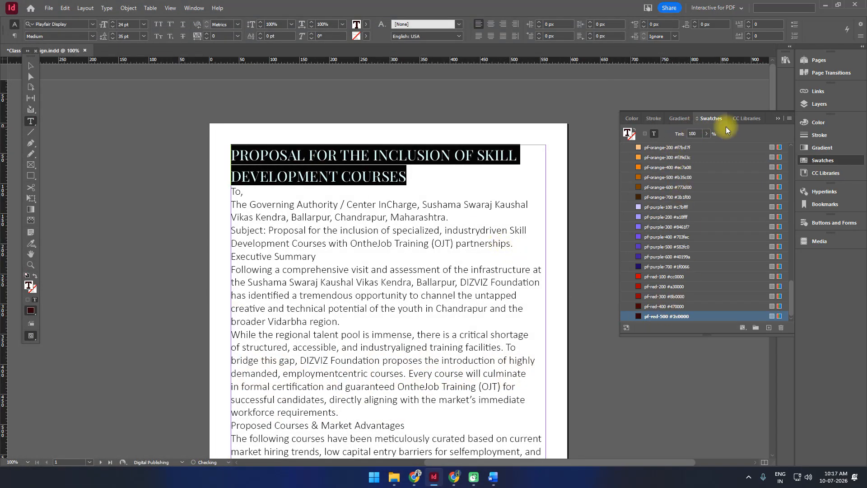
Extend the height of the swatch list and review the loaded PatternFly colors up to the start.
drag(724, 336, 731, 464)
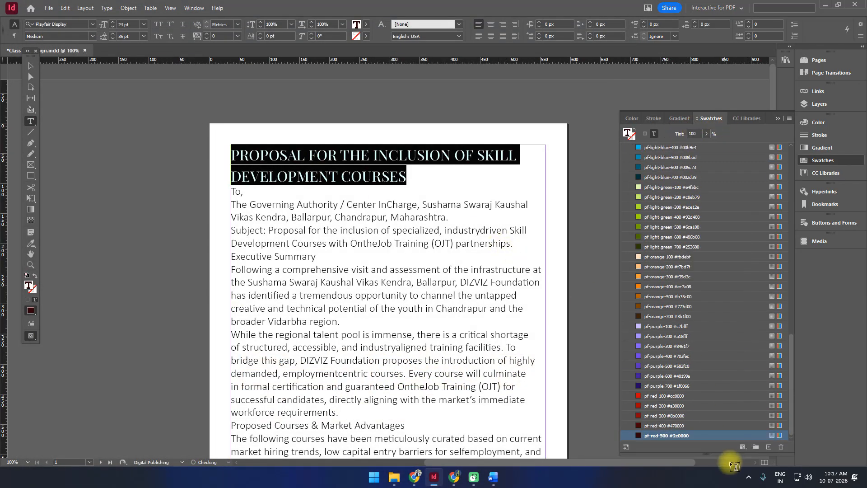
scroll(721, 328, up, 15)
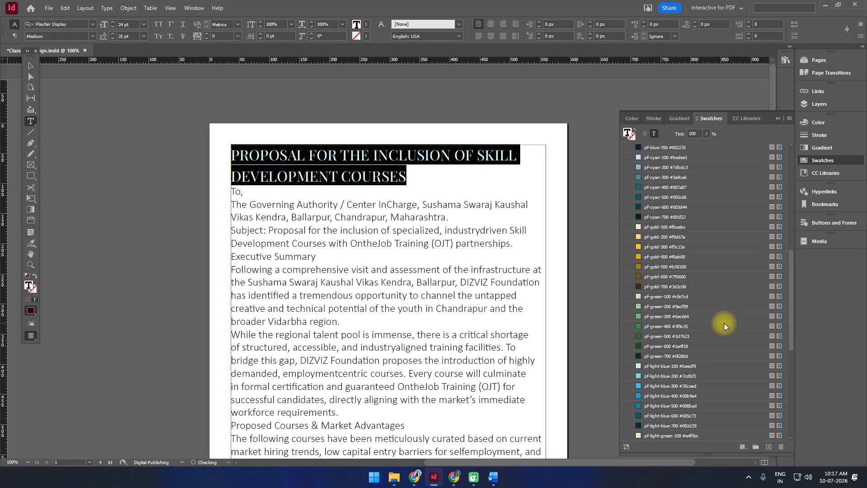
scroll(725, 323, up, 5)
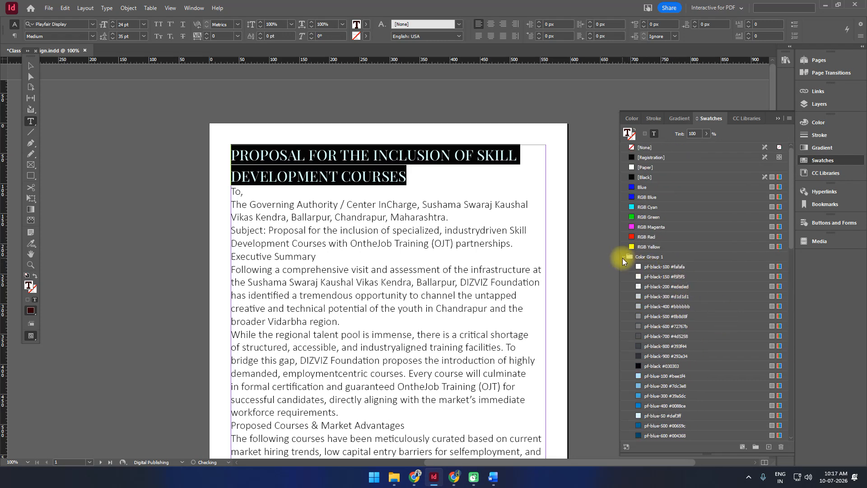
Collapse Color Group 1, check its name setting without changing it, and expand the group again to view its colors.
click(624, 257)
double_click(634, 256)
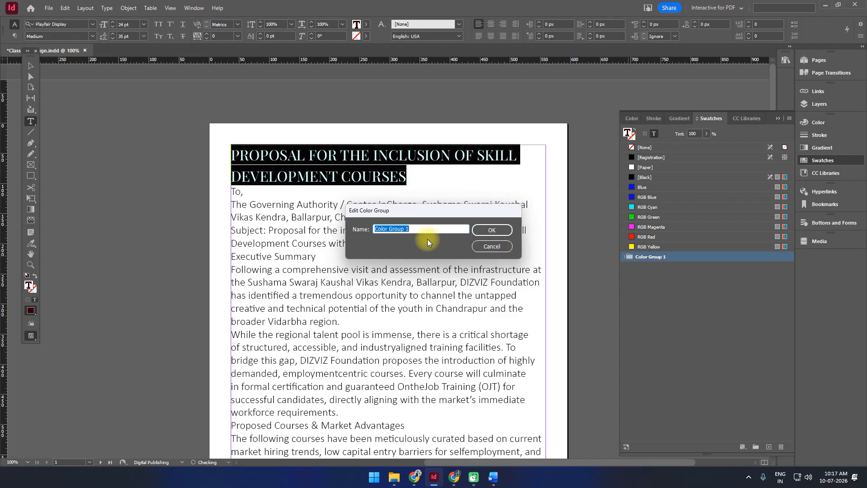
click(493, 230)
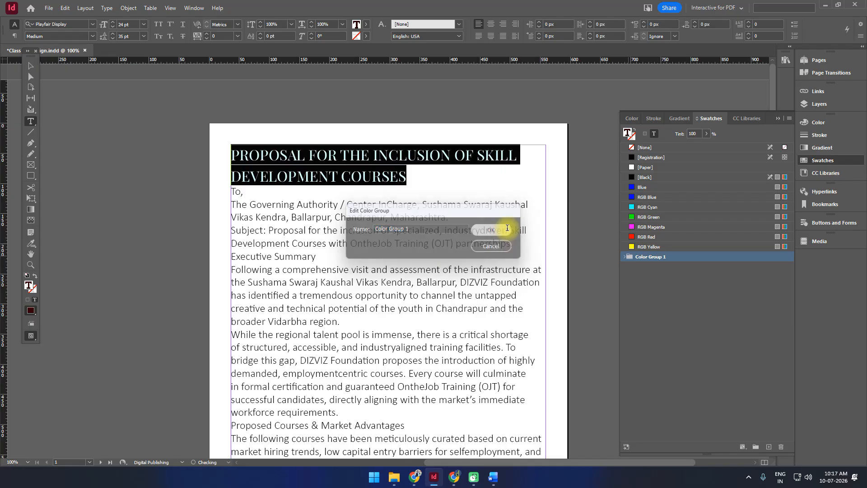
click(622, 258)
scroll(661, 259, down, 5)
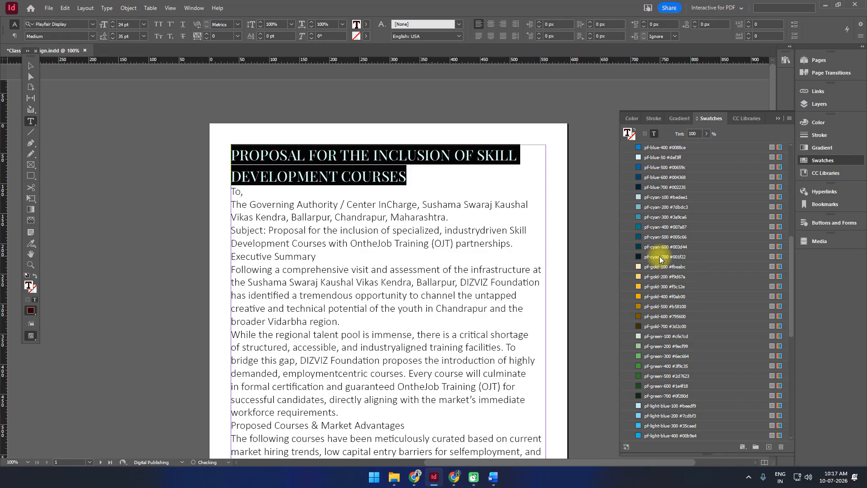
Color the whole title with the pf-black-700 #4d5258 swatch and deselect the text frame.
click(369, 172)
drag(408, 176, 216, 148)
scroll(729, 254, up, 15)
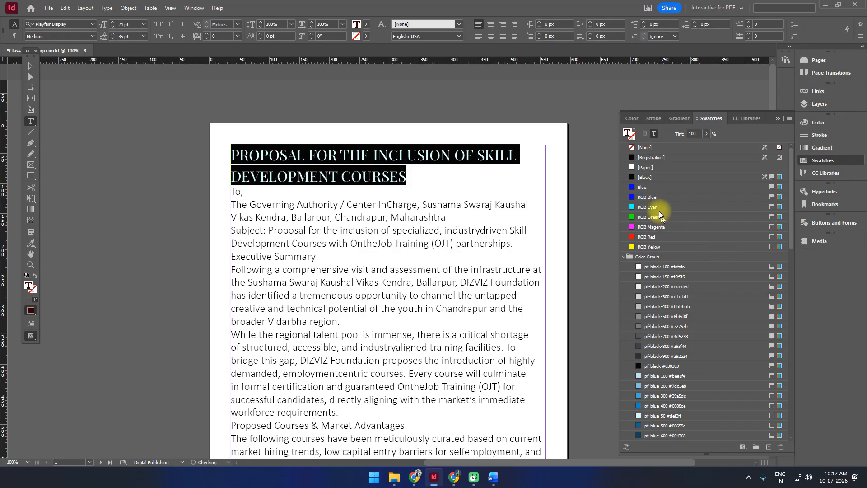
click(660, 335)
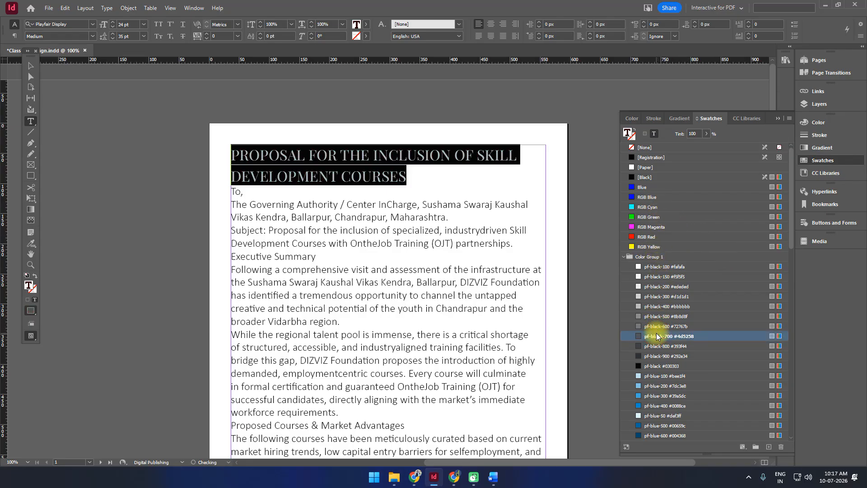
click(31, 67)
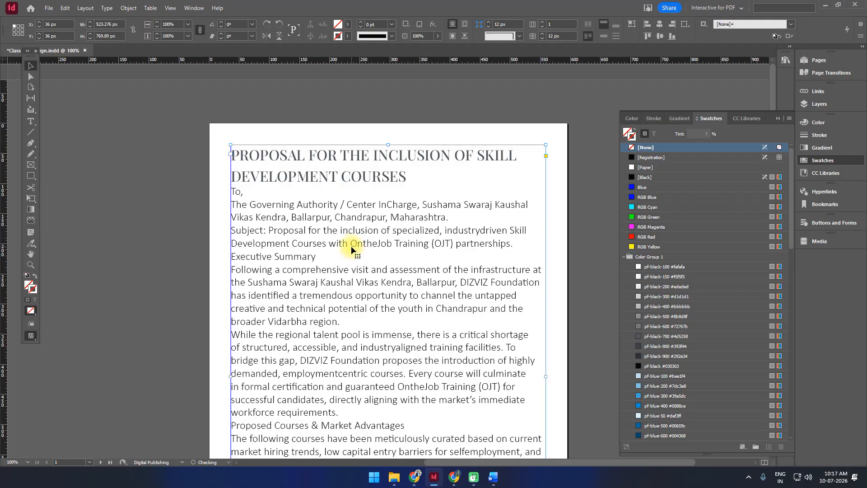
click(185, 117)
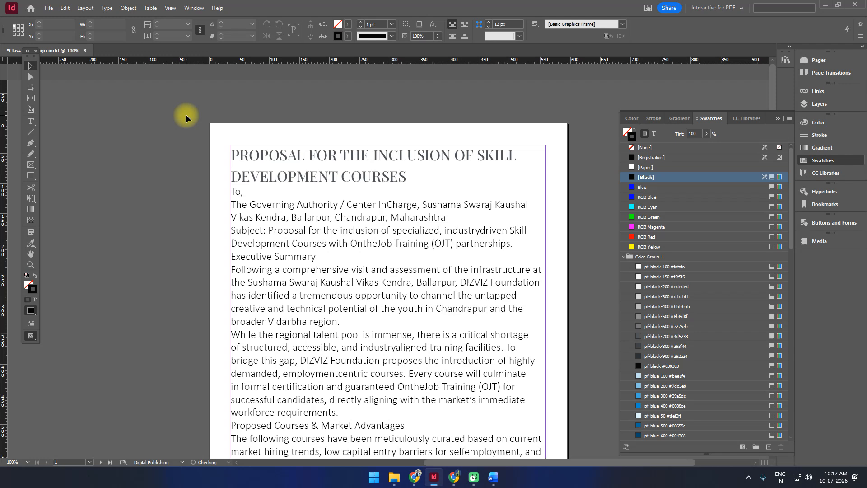
Color the whole two-line title with the pf-blue-500 #00659c swatch, deselect the frame, and check the page.
double_click(354, 156)
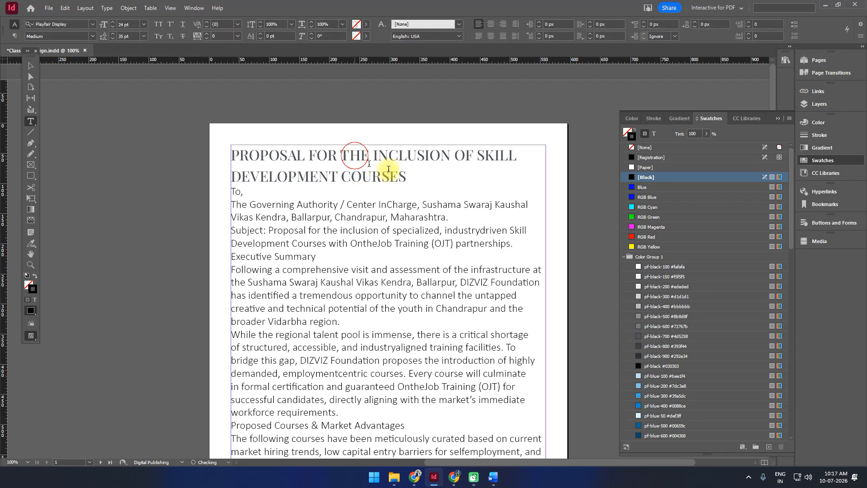
drag(406, 177, 189, 144)
scroll(662, 328, down, 2)
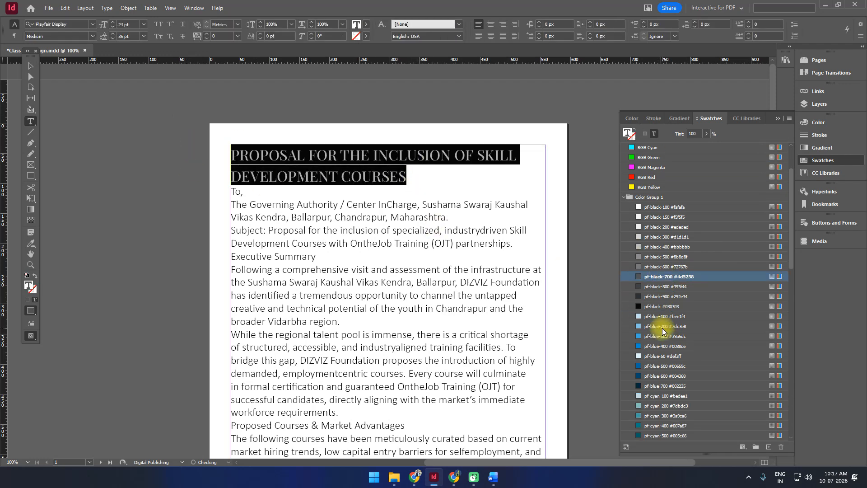
click(651, 366)
scroll(632, 380, up, 2)
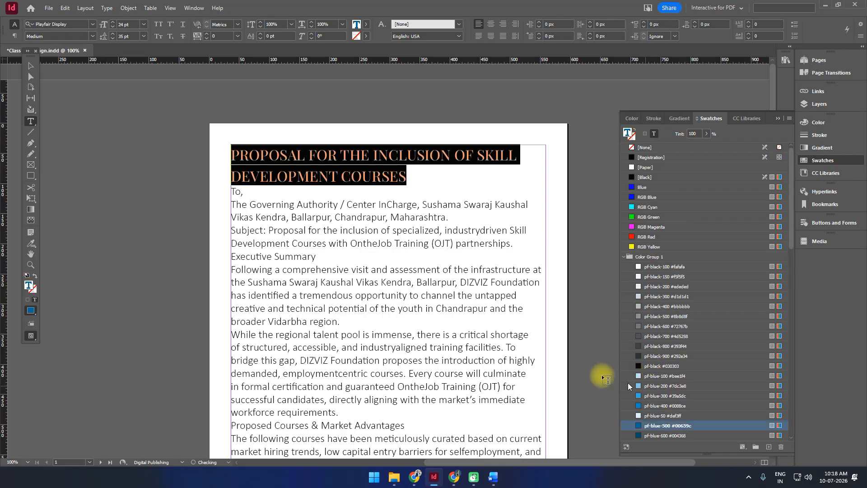
click(30, 68)
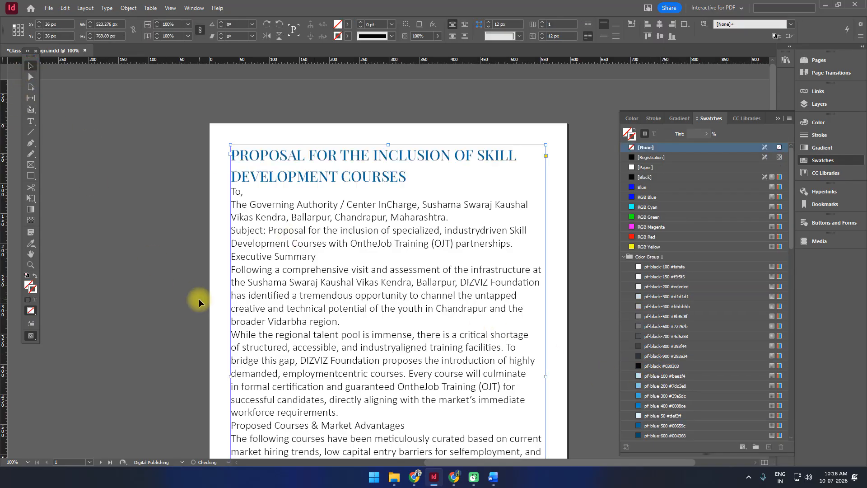
click(199, 299)
scroll(285, 284, down, 3)
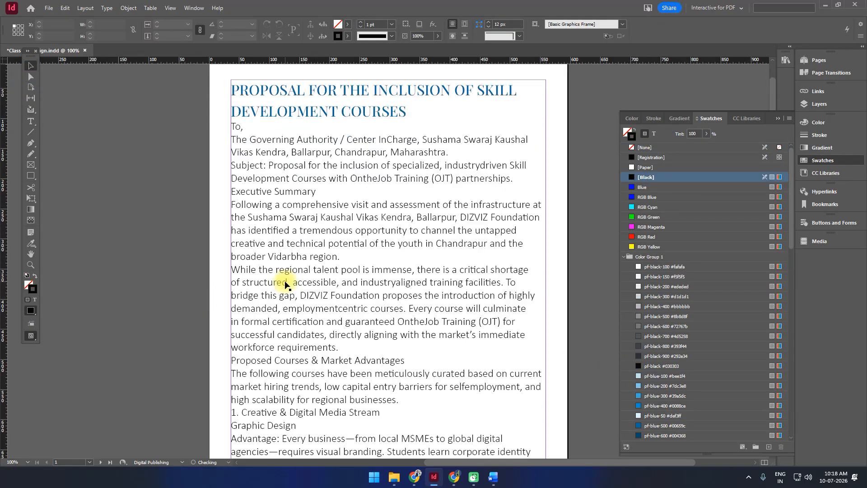
scroll(285, 285, up, 3)
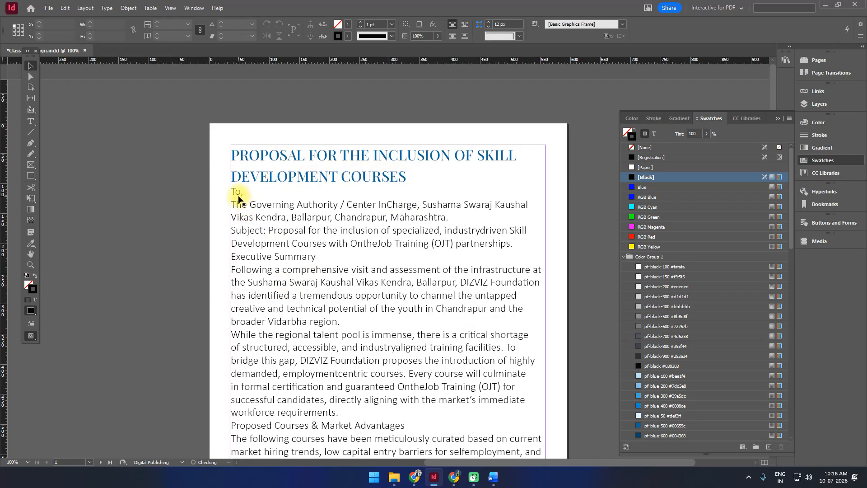
Select the whole two-line title text, open the Character panel and place it in the empty area beside the page.
double_click(318, 176)
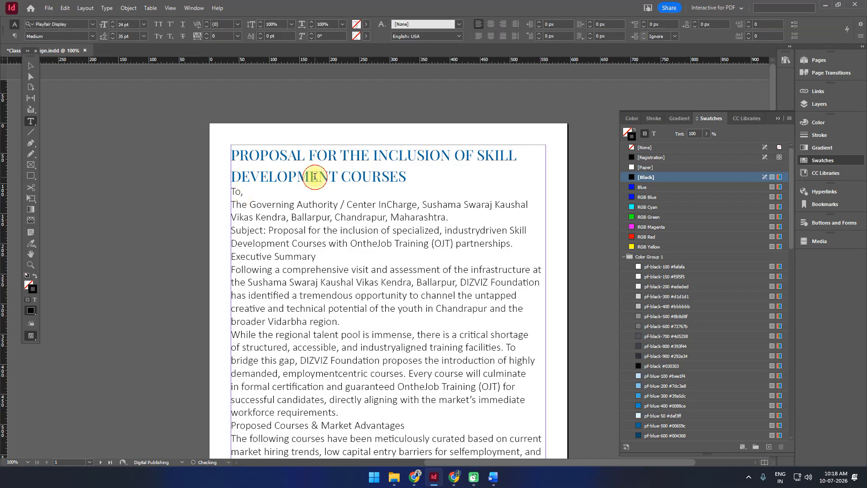
drag(421, 184, 224, 150)
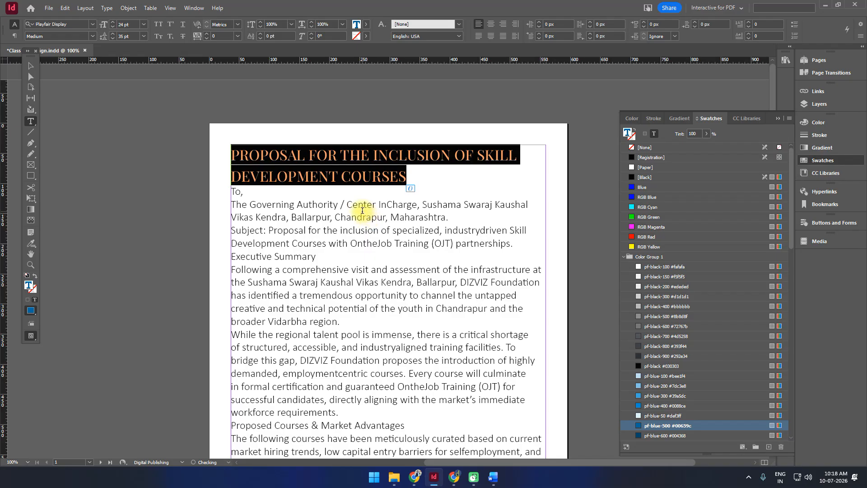
click(407, 182)
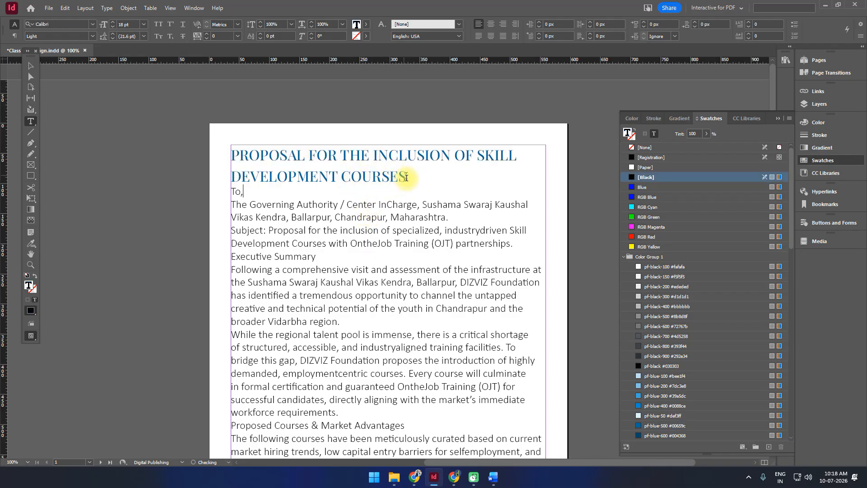
drag(407, 177, 213, 150)
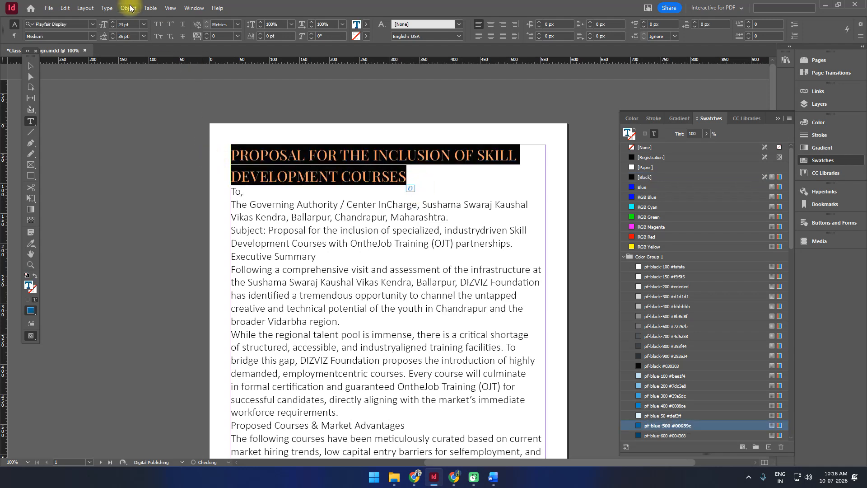
click(193, 8)
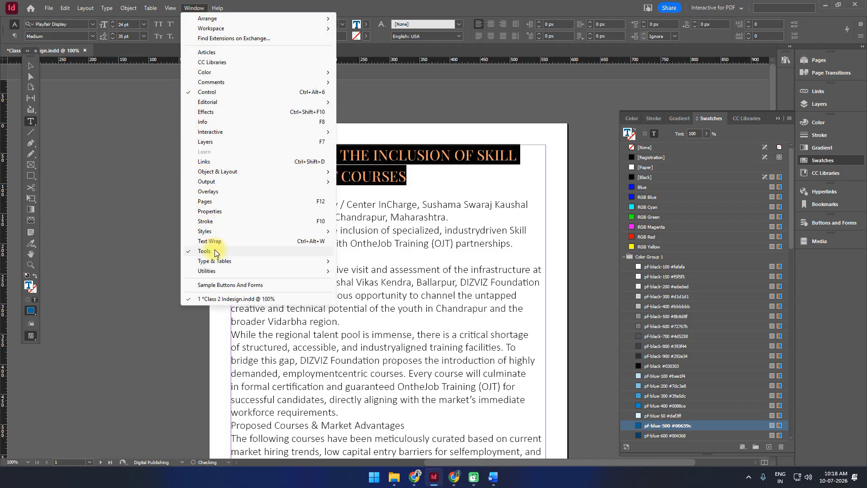
mouse_move(216, 261)
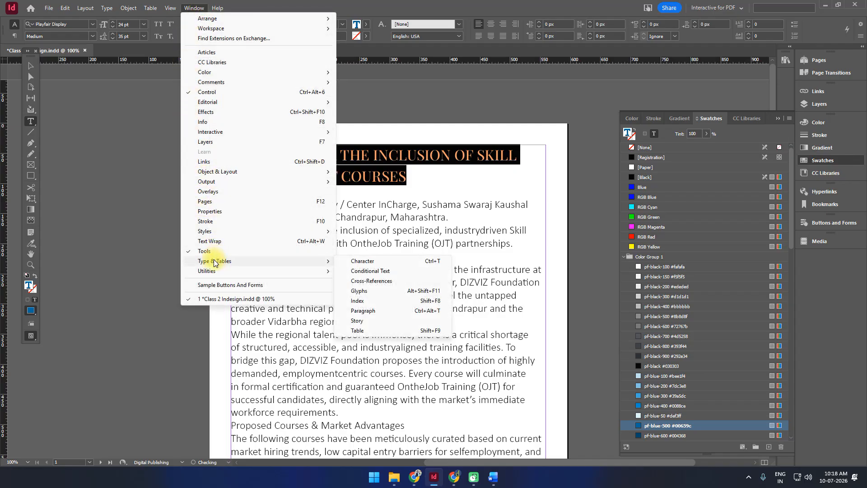
click(374, 262)
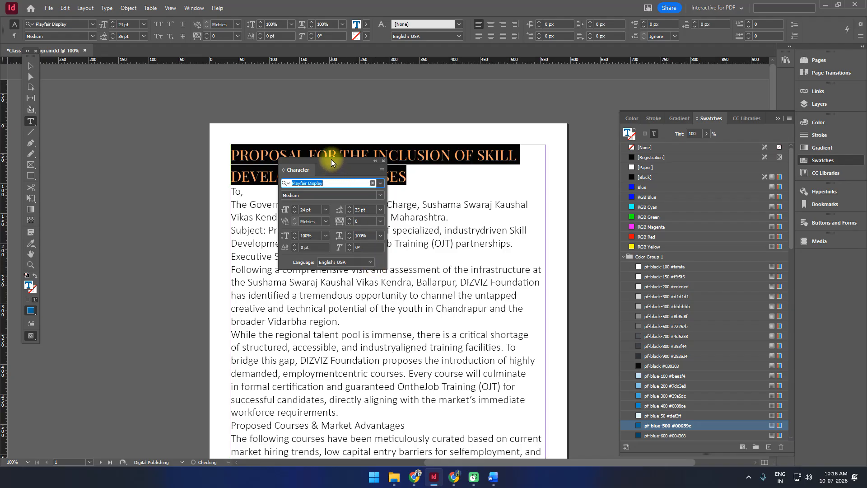
drag(330, 168, 141, 110)
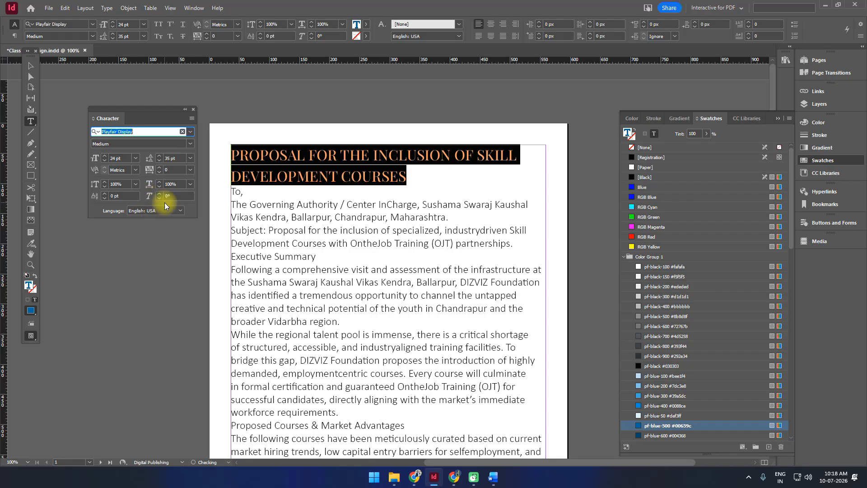
Increase the selected title's tracking in increments of 10 up to 200.
click(160, 169)
click(160, 168)
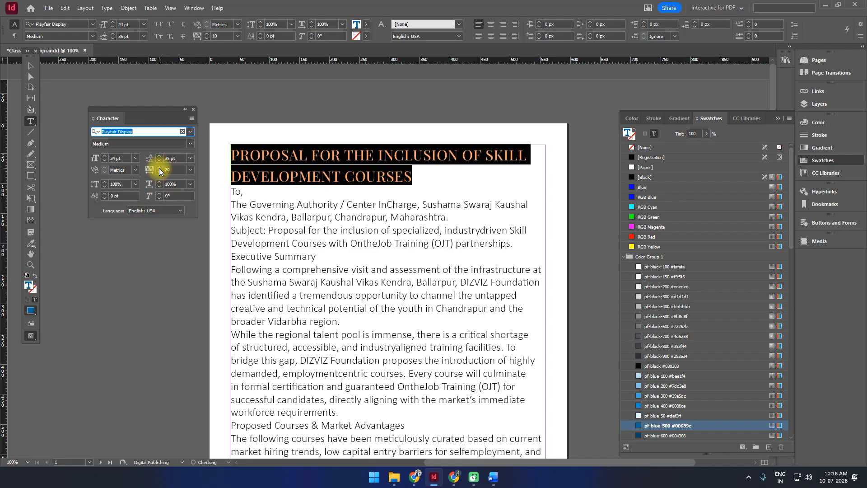
click(159, 169)
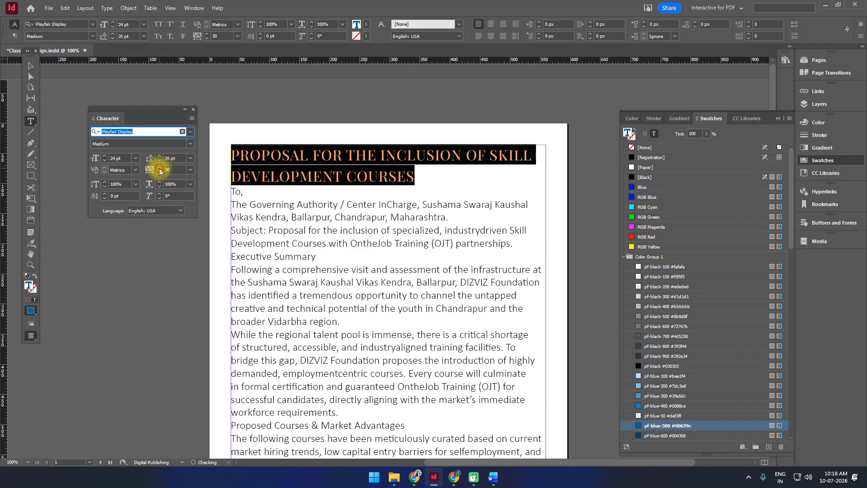
click(160, 168)
click(160, 168)
click(160, 168)
click(160, 168)
click(160, 168)
click(160, 168)
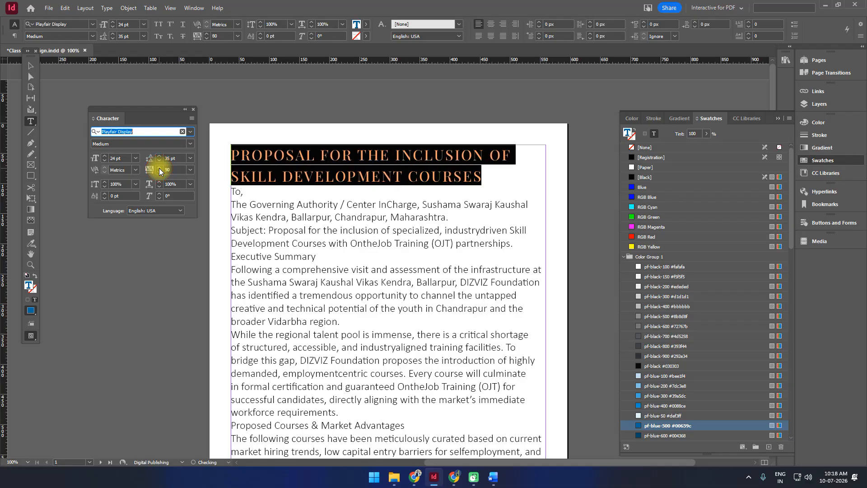
click(159, 167)
click(160, 168)
click(159, 167)
click(159, 167)
click(159, 168)
click(160, 168)
click(160, 167)
click(160, 168)
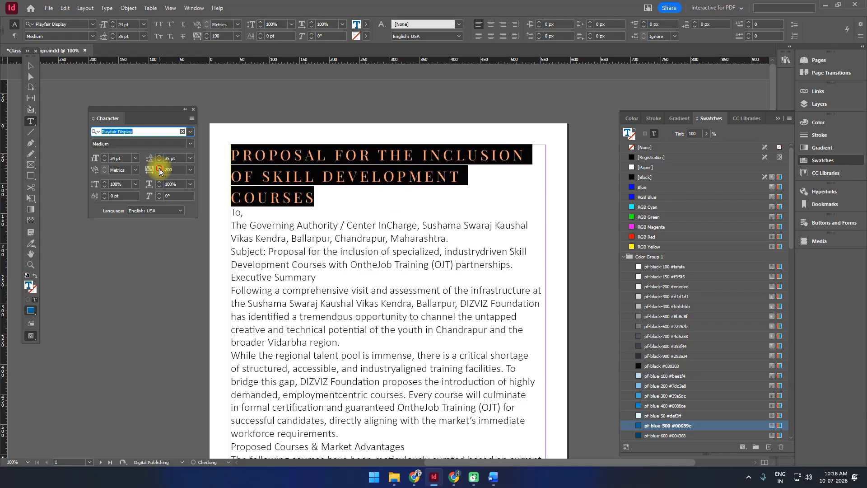
Widen the selected proposal title's letter tracking to 320.
click(160, 168)
click(159, 167)
click(159, 168)
click(159, 167)
click(159, 168)
click(160, 168)
click(160, 167)
click(159, 168)
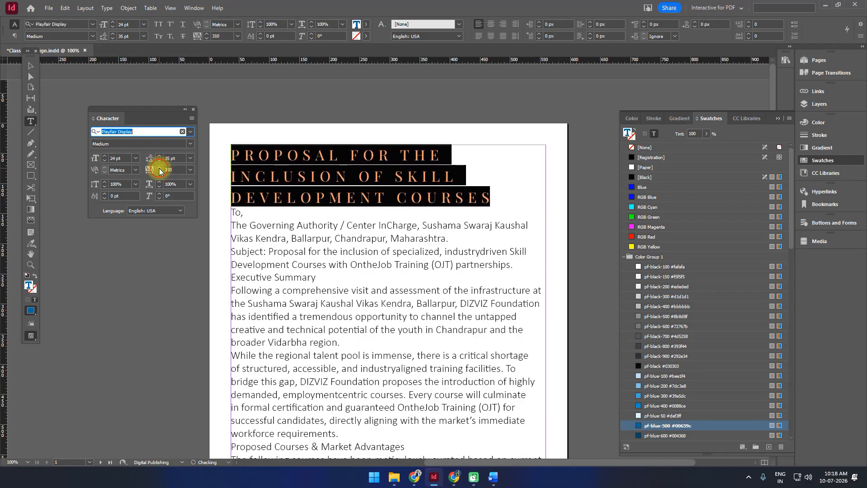
Set the proposal title's tracking to 50 and deselect the text frame.
click(190, 170)
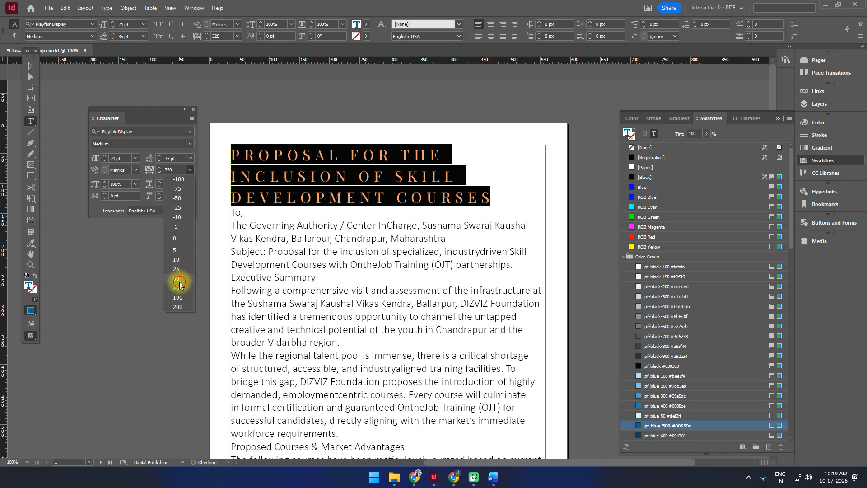
click(179, 284)
click(28, 67)
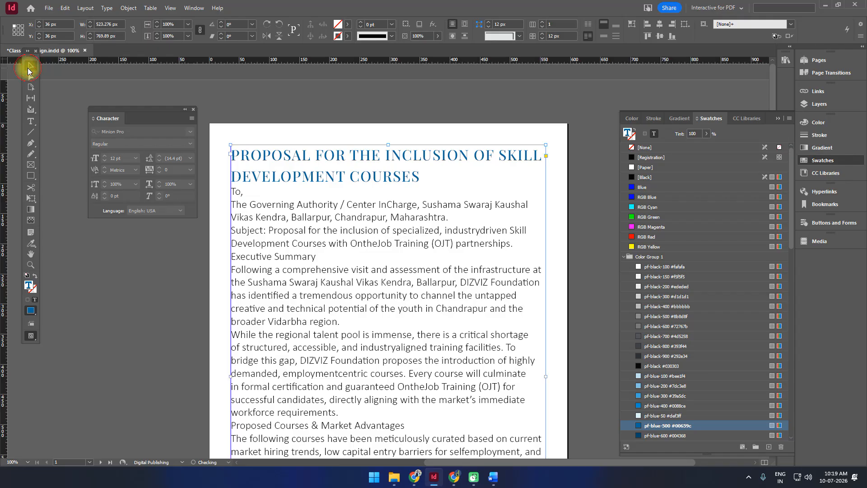
click(387, 83)
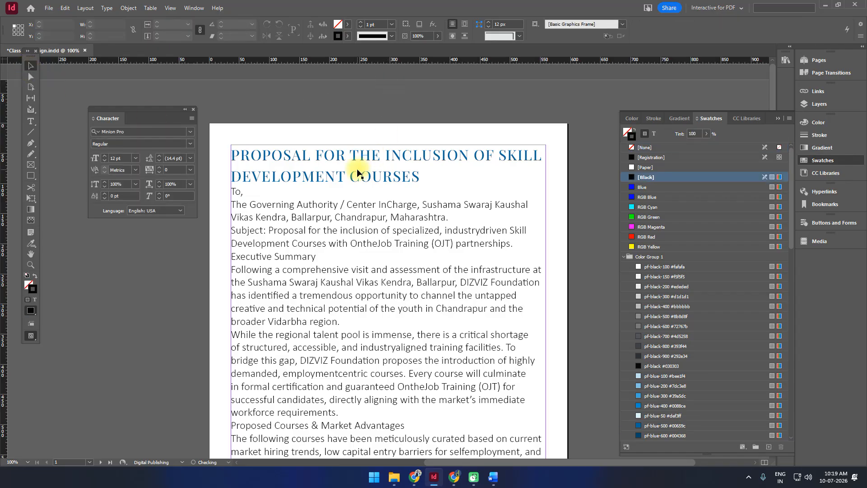
Select the whole two-line proposal title and center-align it.
double_click(420, 180)
drag(420, 180, 229, 157)
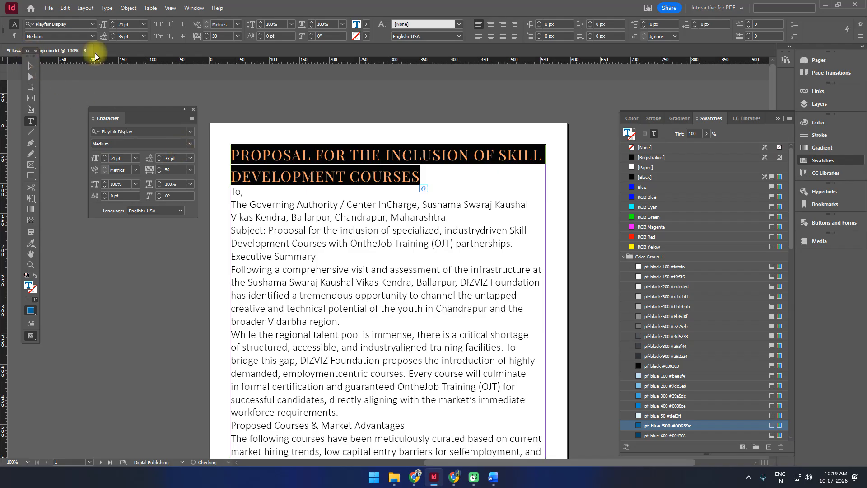
click(491, 24)
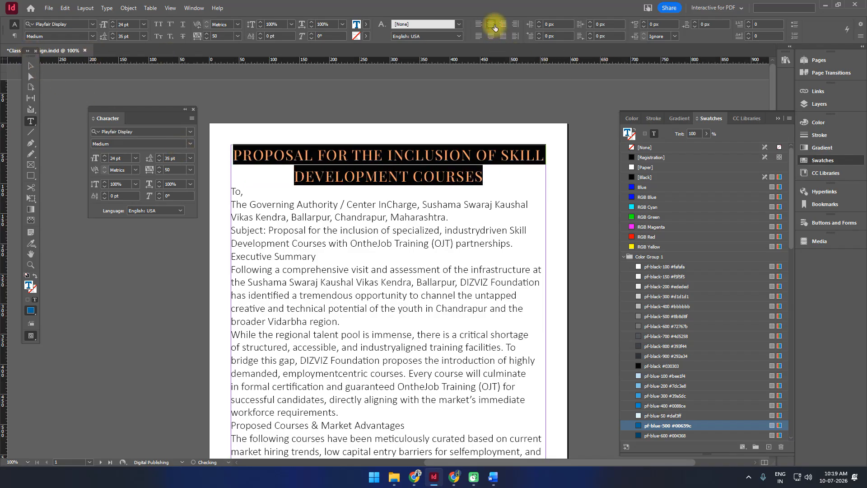
Compare the character and paragraph formatting controls for the title, and look through the Quick Apply style list.
click(14, 36)
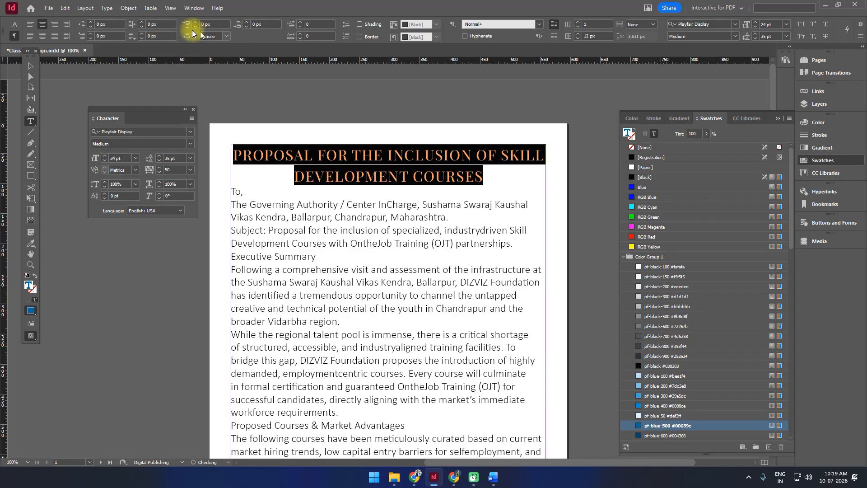
click(15, 24)
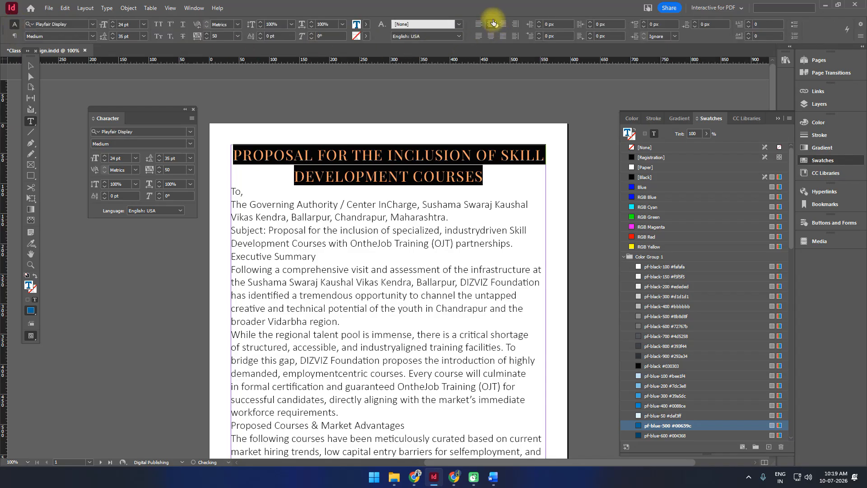
click(14, 35)
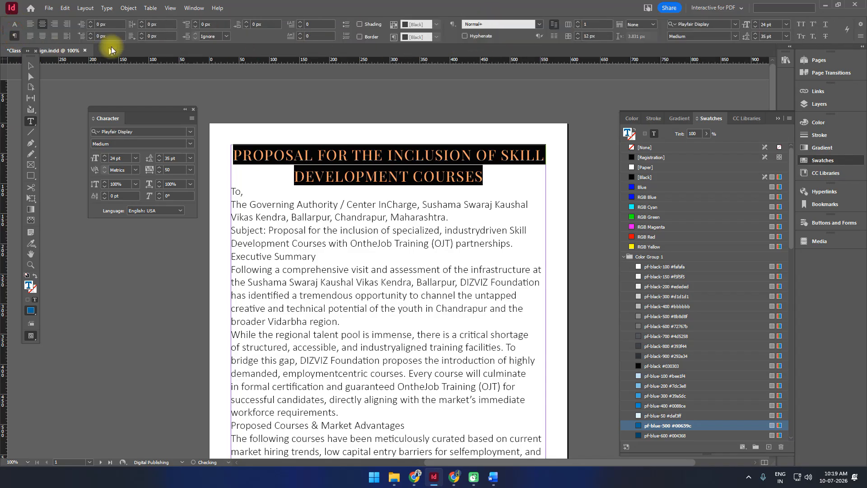
click(15, 24)
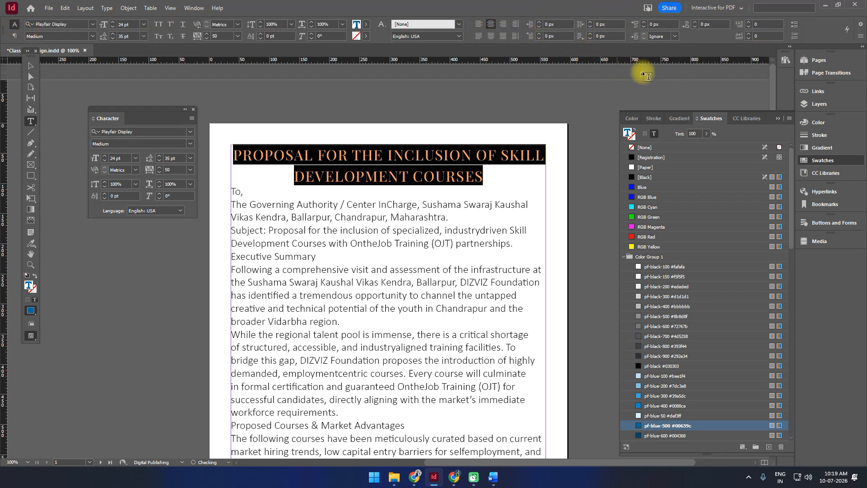
click(15, 35)
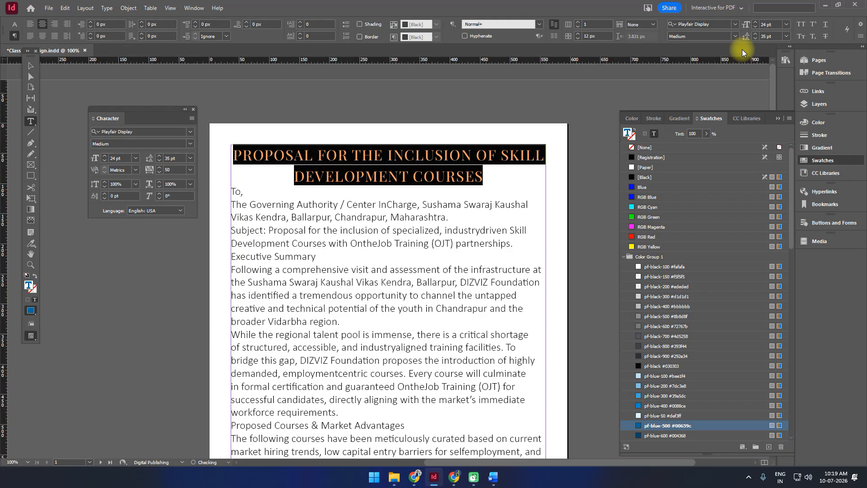
click(14, 24)
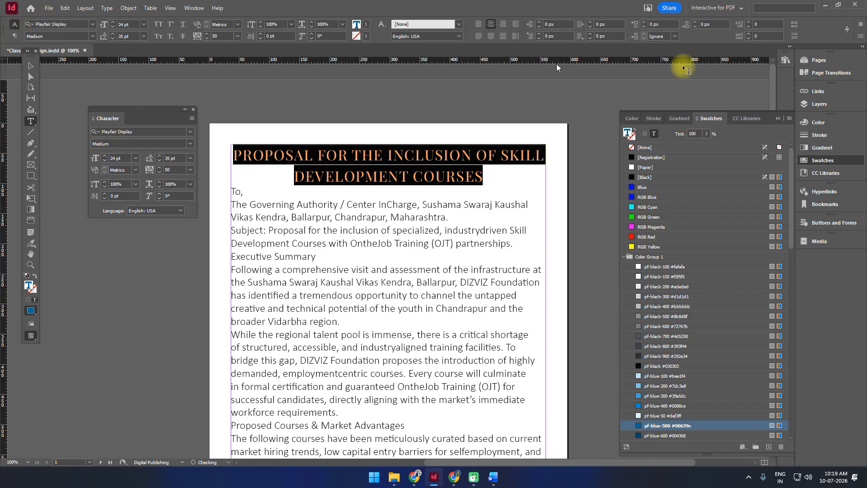
click(847, 30)
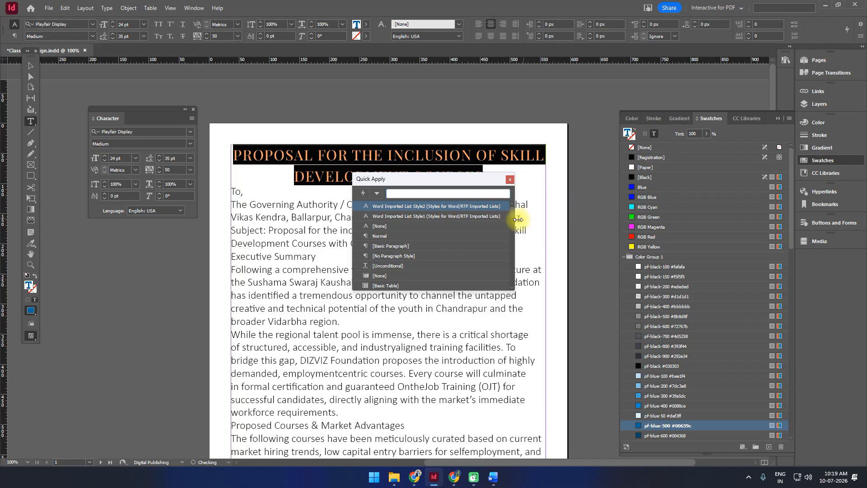
click(510, 179)
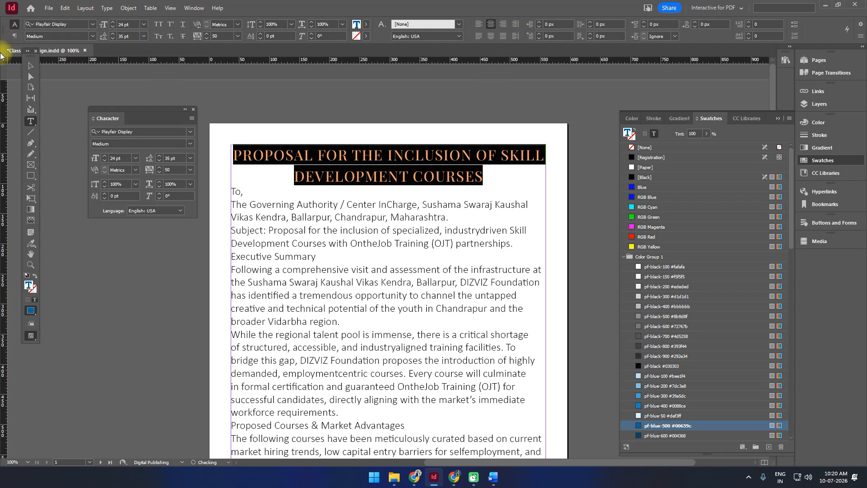
Try right alignment on the proposal title using the paragraph formatting controls, and return it to center alignment.
click(15, 37)
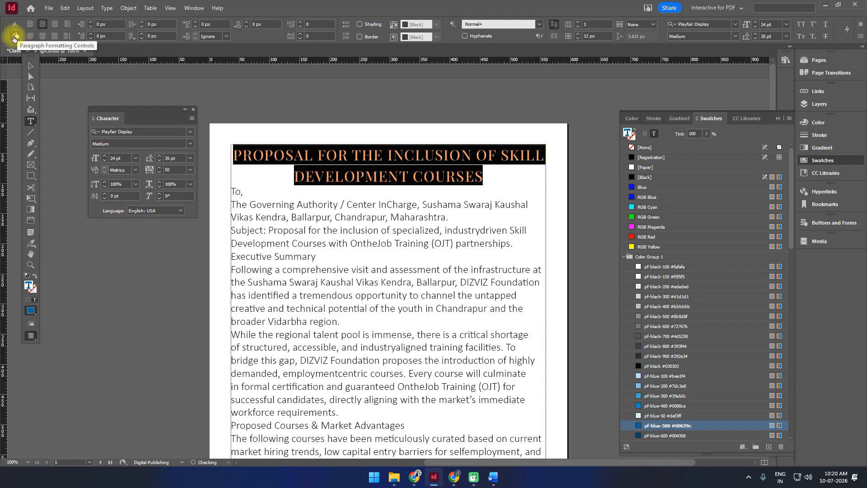
click(52, 25)
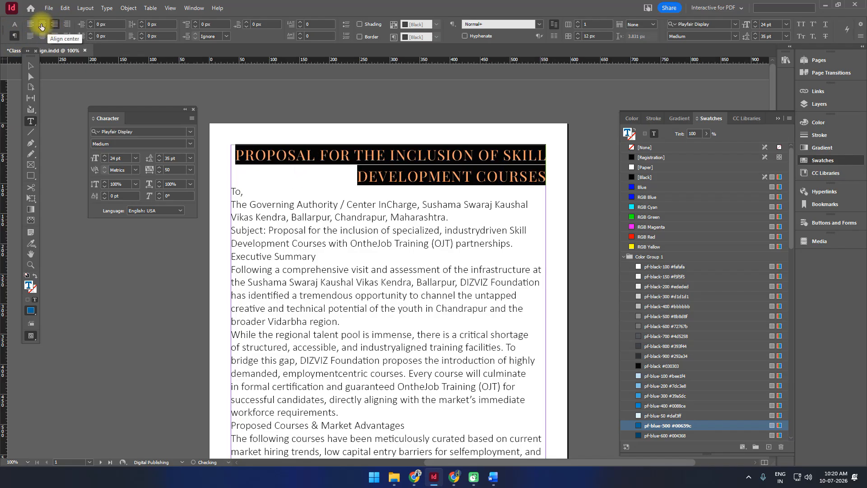
click(41, 27)
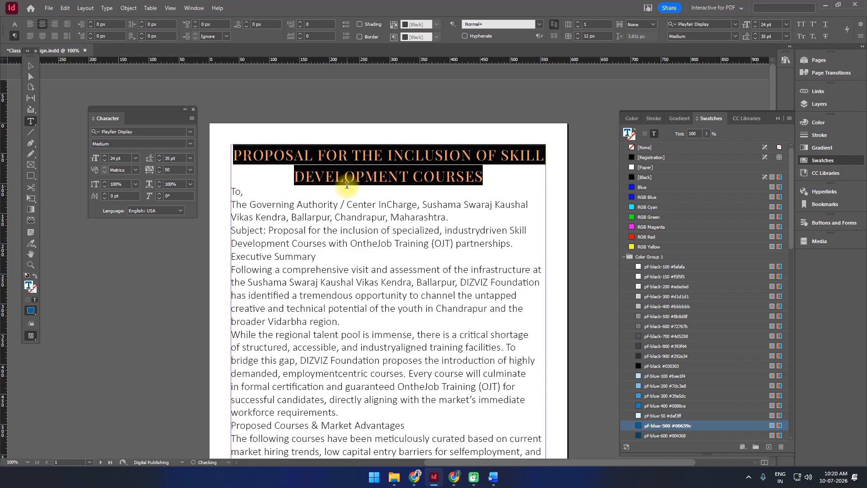
Change the proposal title's Playfair Display font style to SemiBold and deselect the text frame.
click(34, 64)
double_click(480, 174)
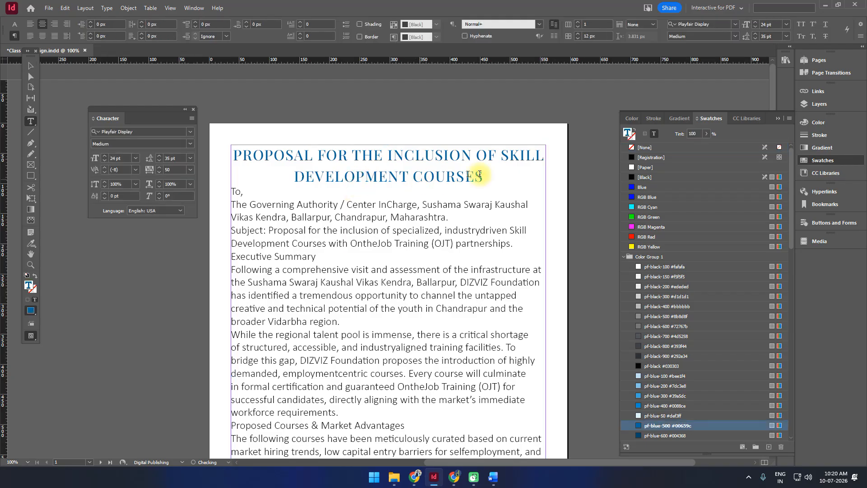
drag(487, 176, 174, 155)
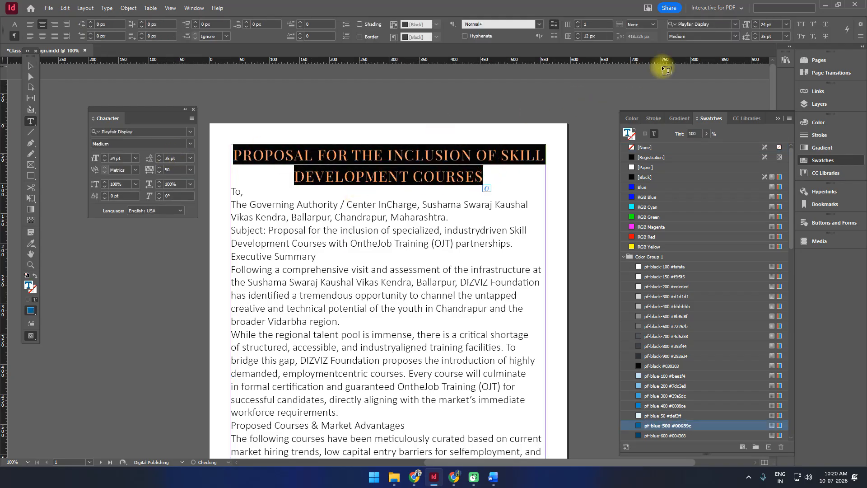
click(737, 36)
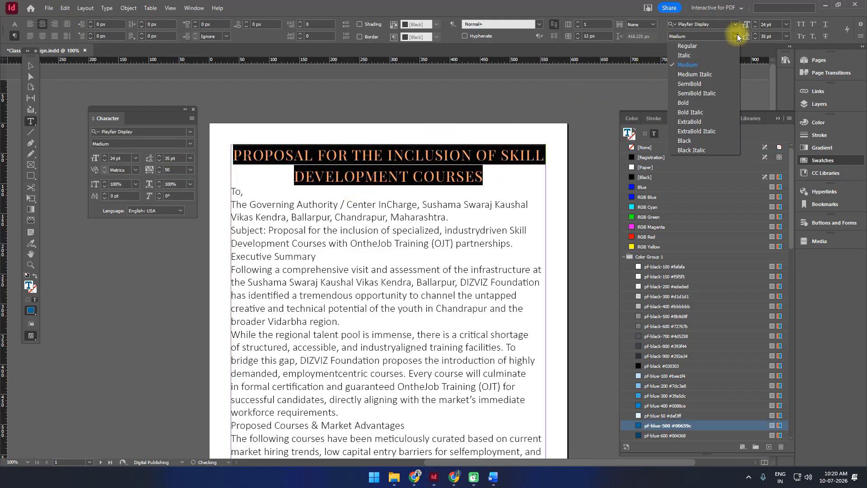
click(698, 84)
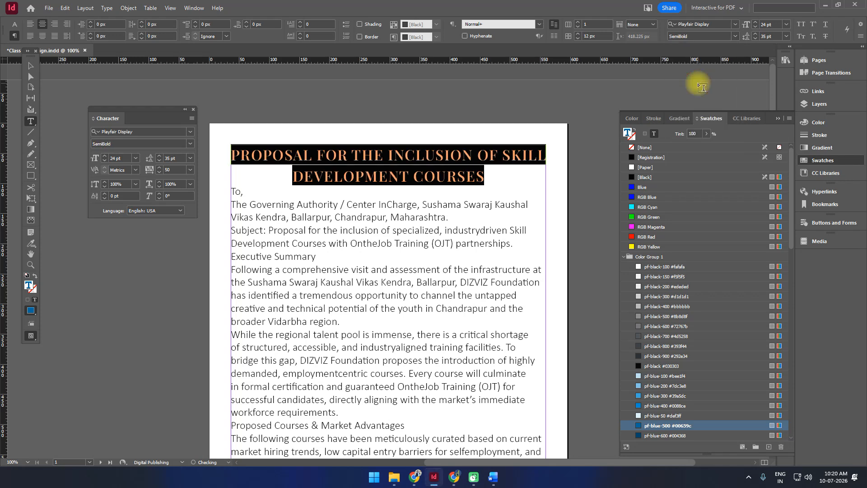
click(30, 66)
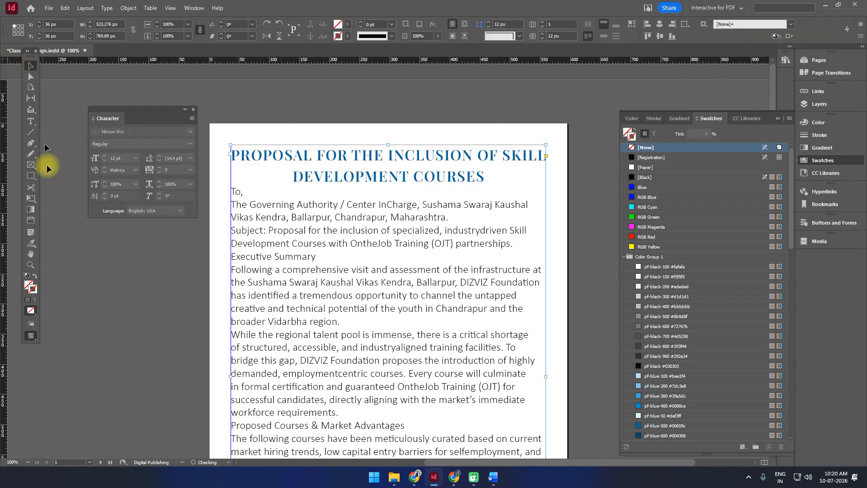
click(69, 229)
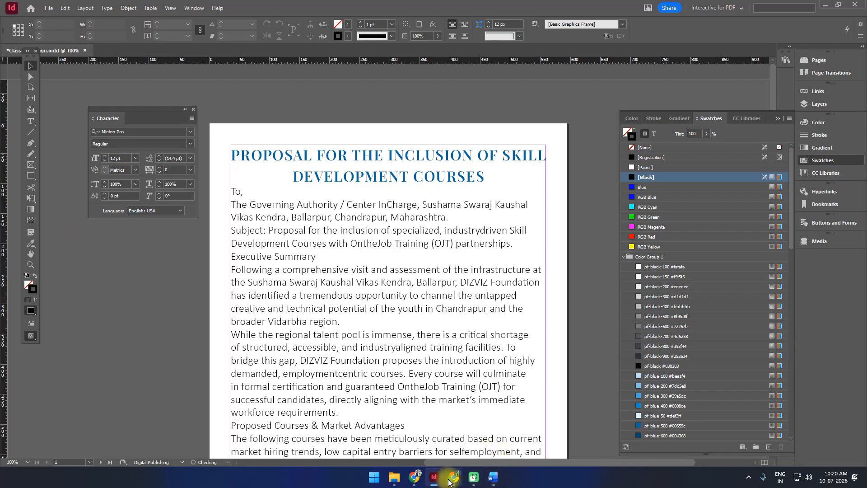
Switch to Google Fonts in the browser and look through the serif families.
mouse_move(457, 483)
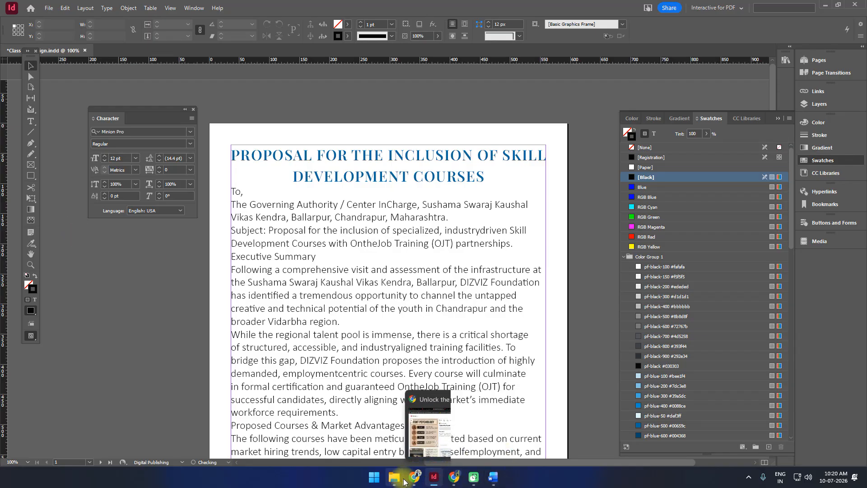
mouse_move(415, 479)
click(392, 423)
click(218, 9)
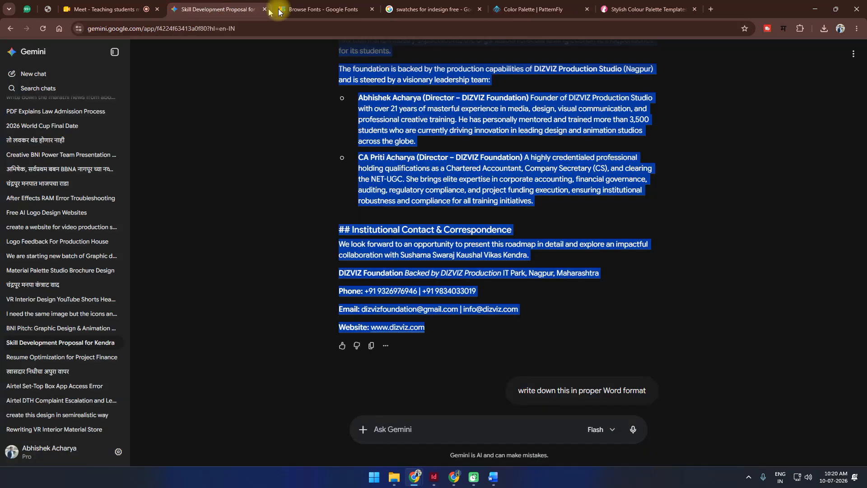
click(335, 10)
scroll(262, 260, up, 5)
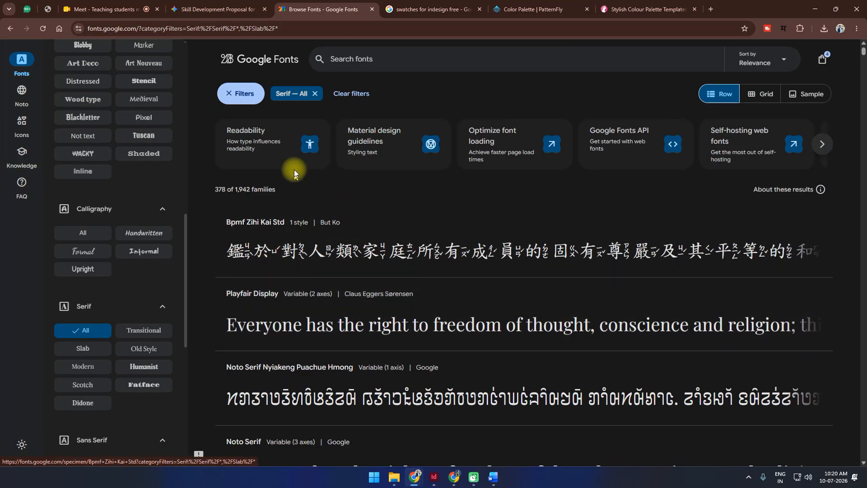
scroll(589, 322, down, 1)
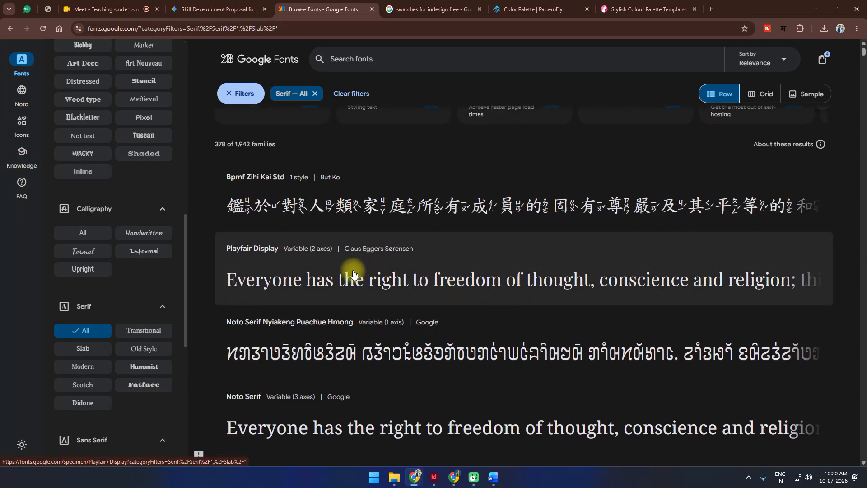
scroll(315, 257, down, 10)
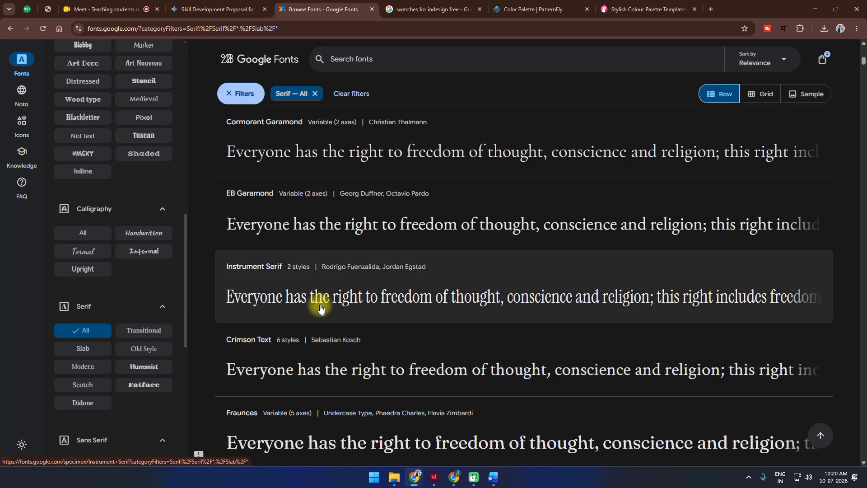
scroll(296, 279, down, 4)
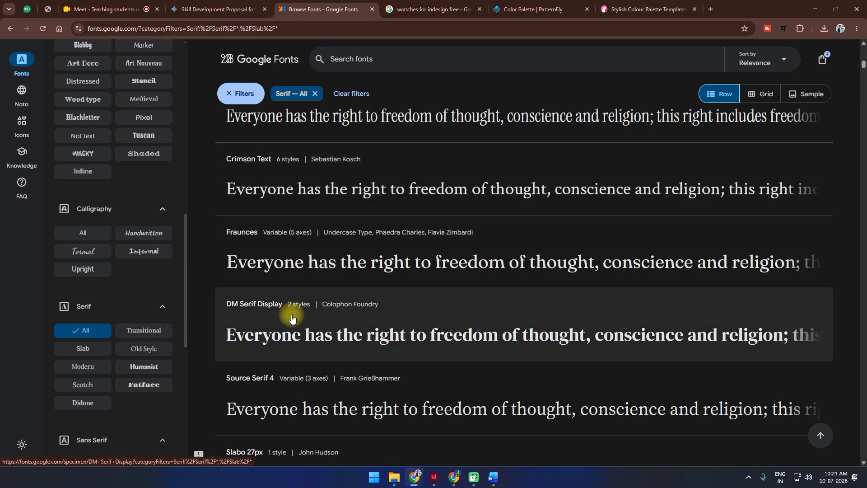
scroll(291, 317, down, 5)
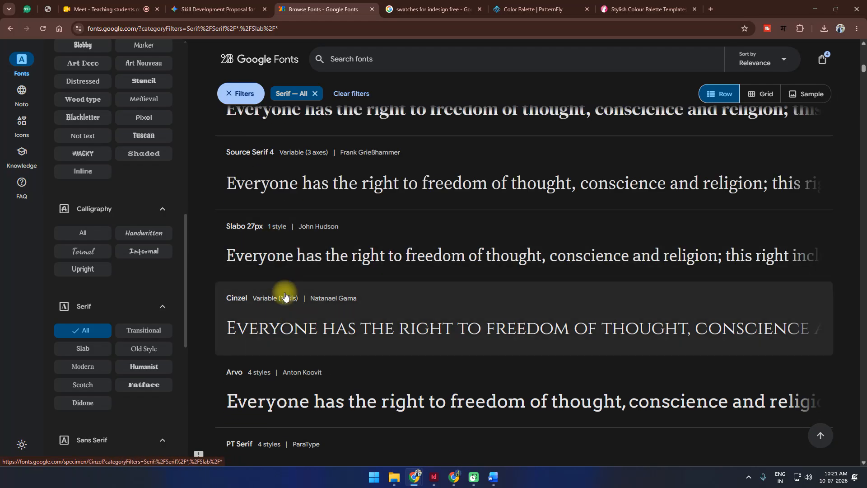
scroll(285, 297, down, 2)
scroll(271, 293, down, 2)
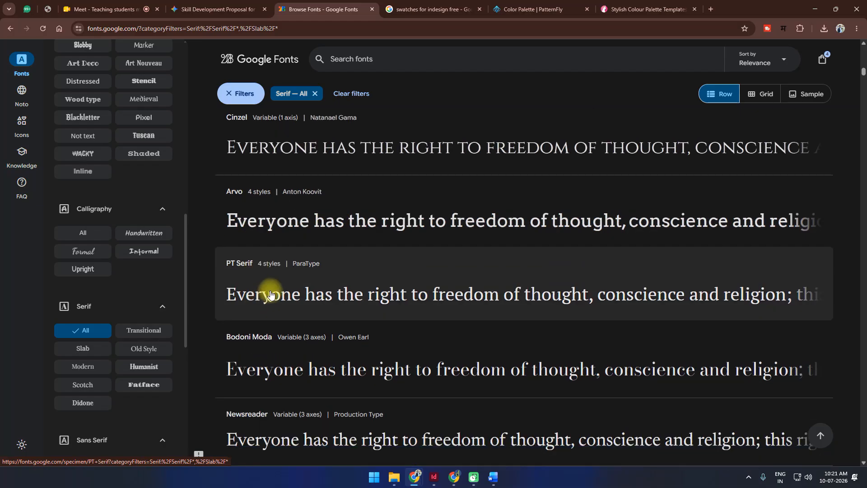
Open the Bodoni Moda font page and examine its sample text and weights from Regular to Bold.
click(310, 330)
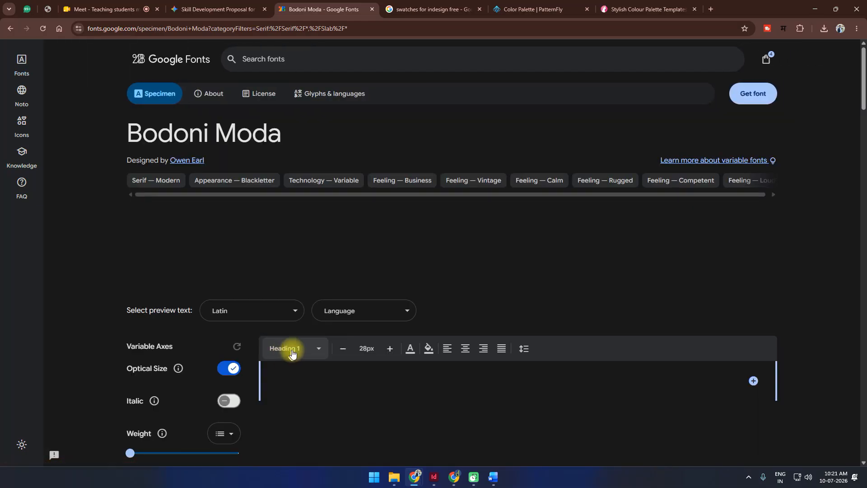
scroll(322, 277, down, 5)
scroll(324, 277, down, 5)
scroll(316, 280, up, 2)
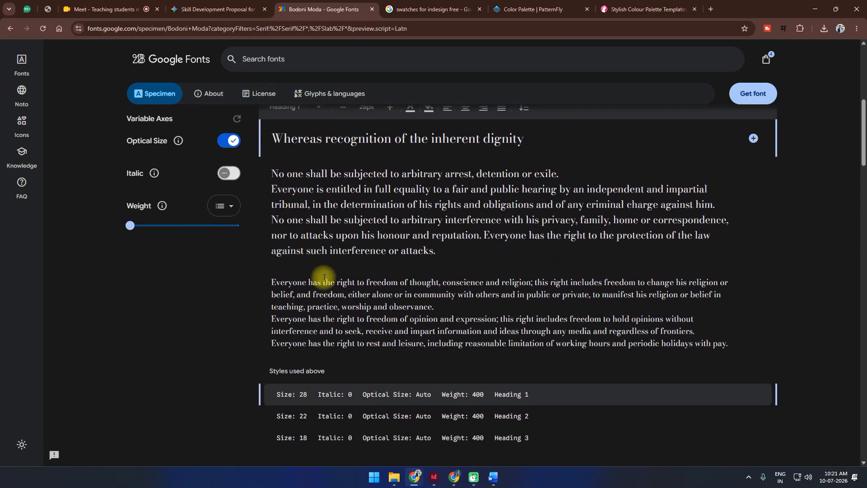
scroll(320, 278, down, 3)
scroll(226, 284, down, 6)
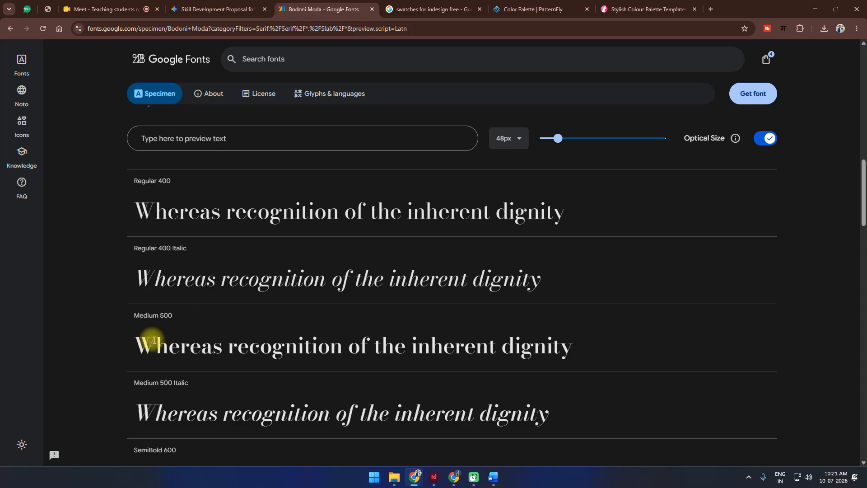
scroll(177, 334, down, 4)
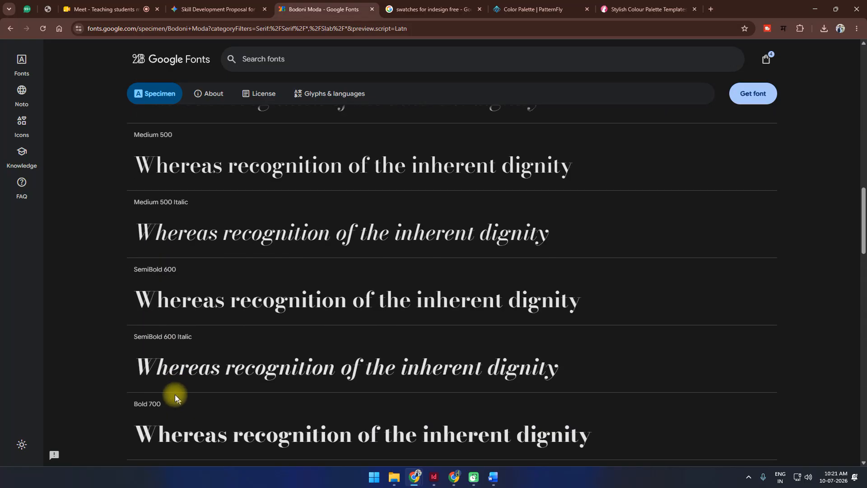
Examine Bodoni Moda's heavier weights up to Black 900 Italic and its paragraph samples at different sizes.
scroll(158, 339, down, 3)
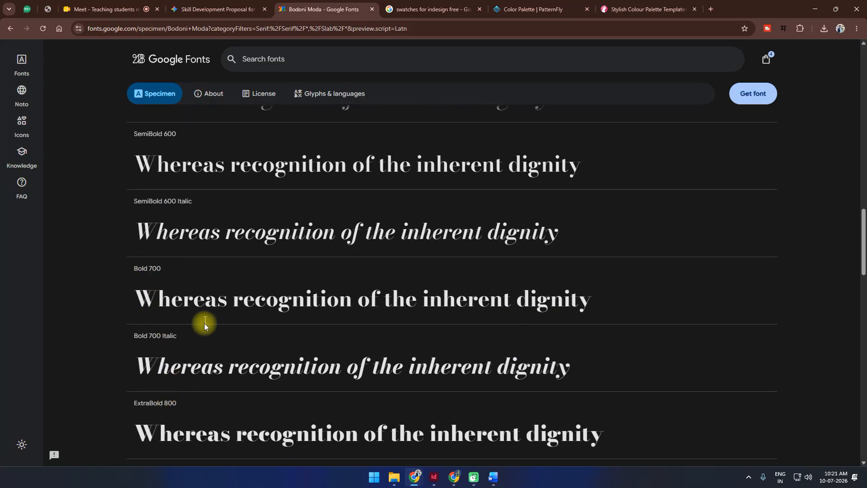
scroll(197, 332, down, 2)
scroll(181, 338, down, 2)
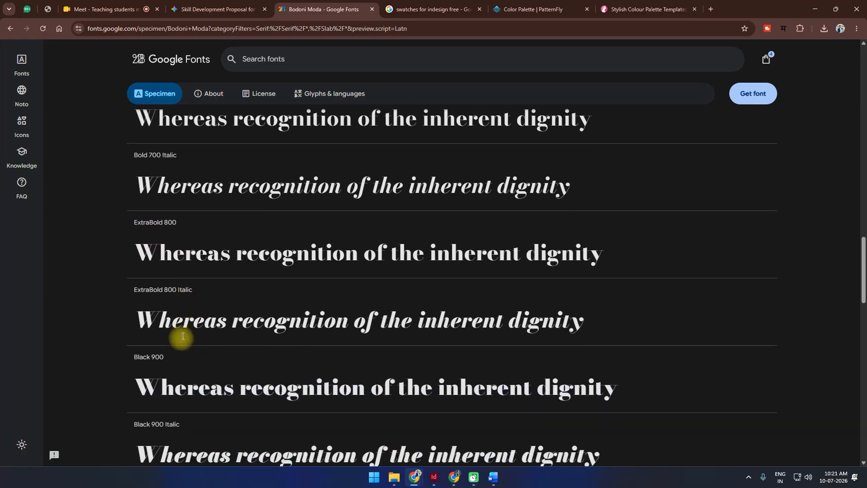
scroll(194, 366, down, 4)
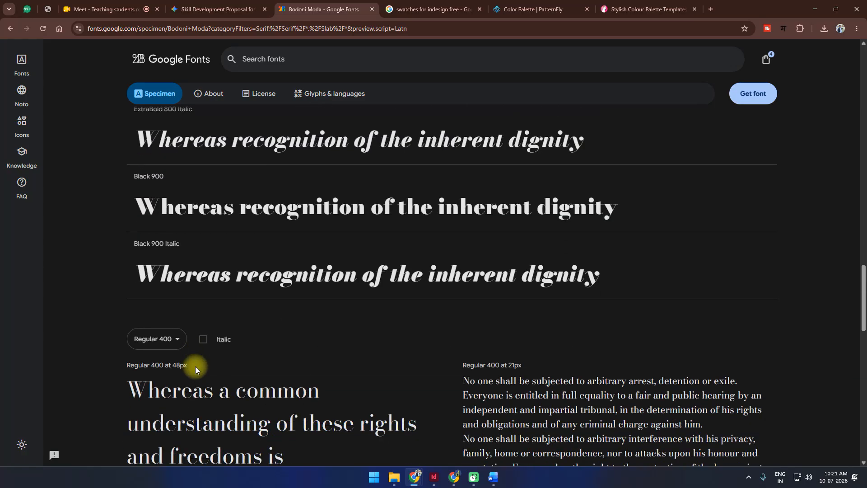
scroll(198, 357, down, 7)
scroll(194, 409, up, 6)
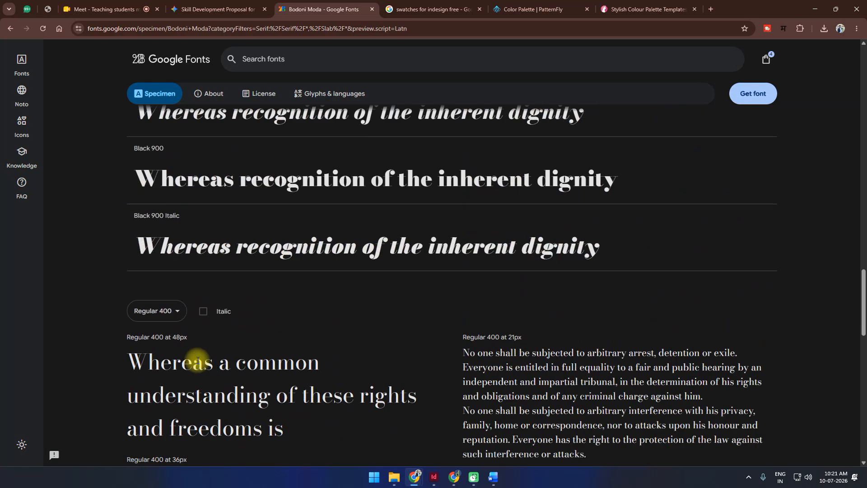
scroll(197, 360, up, 2)
Switch to InDesign and try adding two empty lines between the proposal title and the "To," line.
click(433, 477)
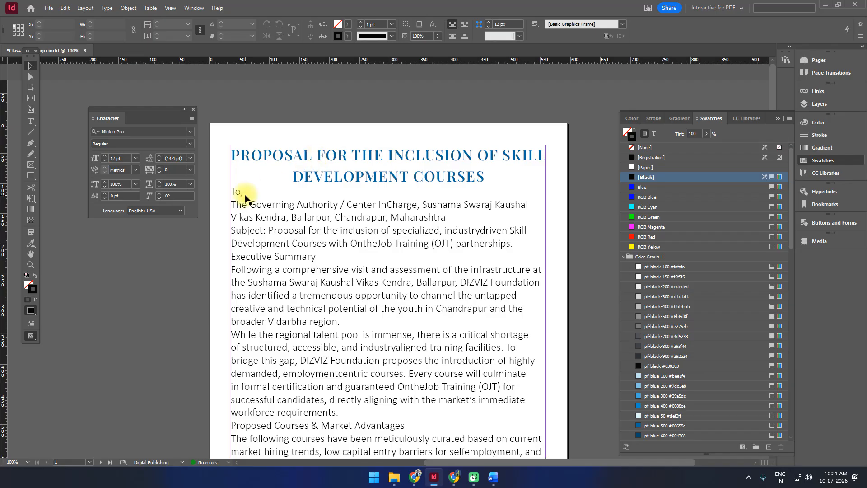
double_click(235, 191)
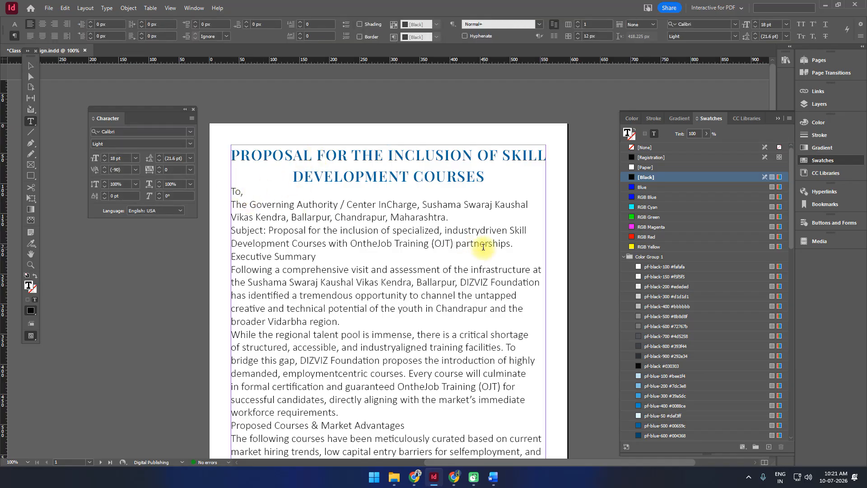
drag(449, 218, 205, 192)
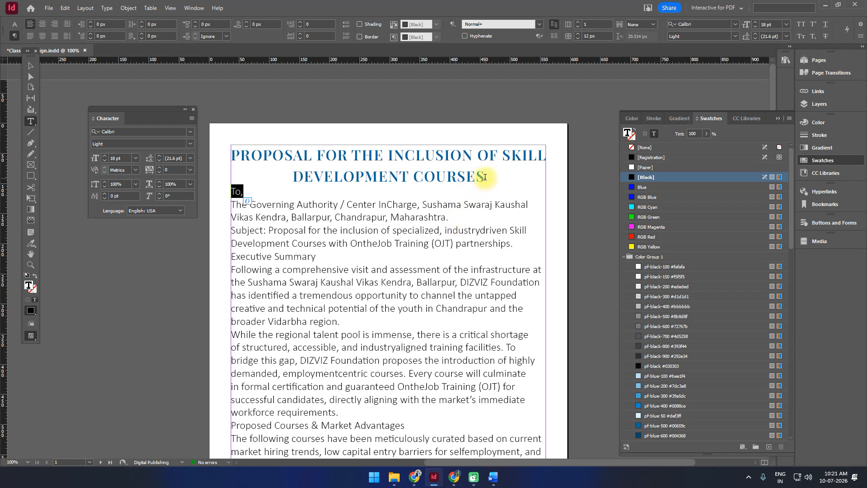
drag(485, 178, 204, 154)
click(498, 181)
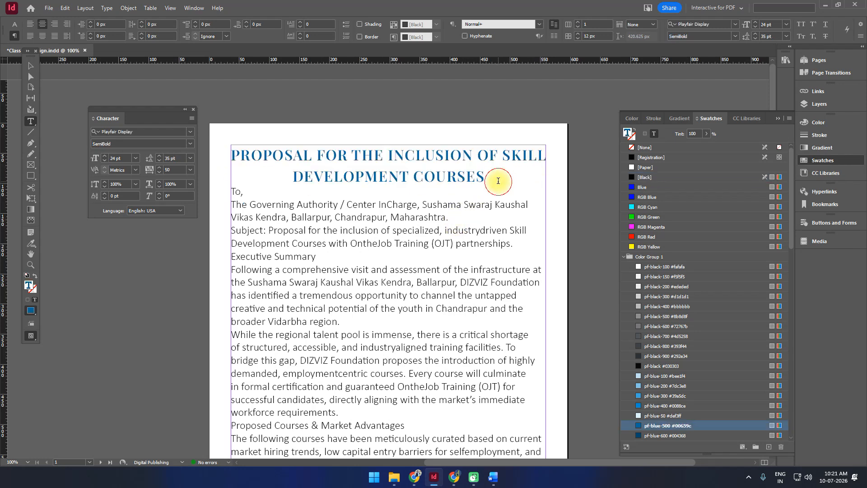
key(Return)
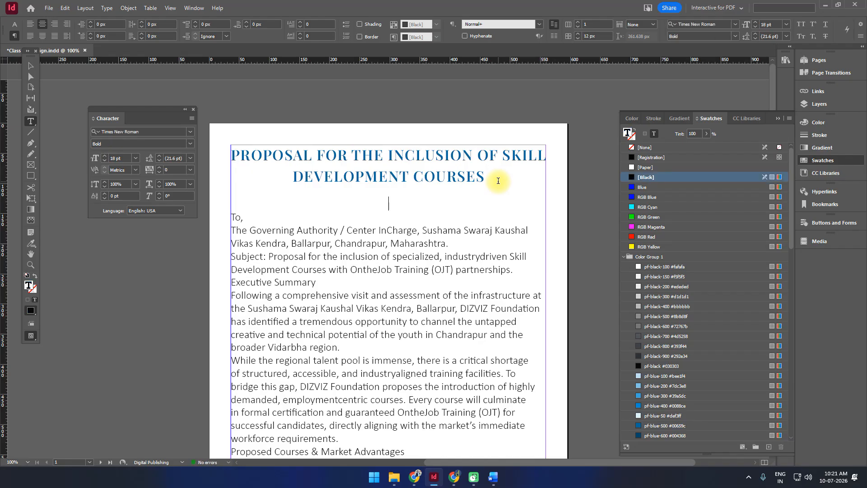
key(BackSpace)
key(Return)
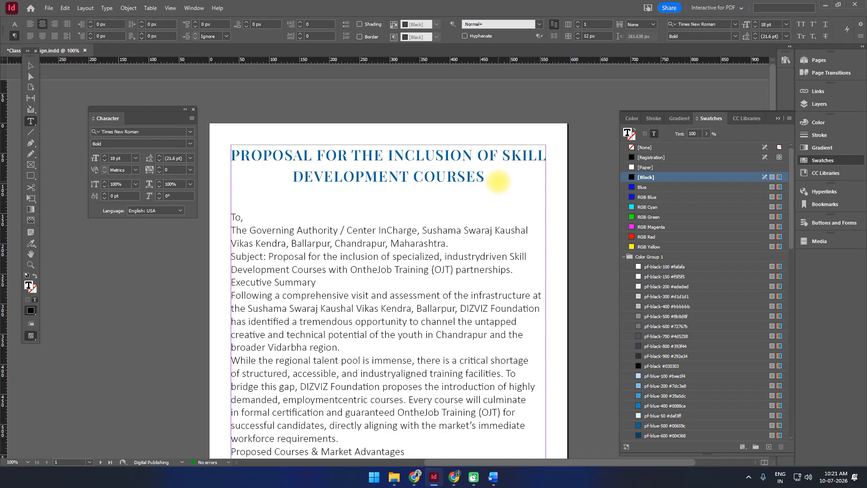
Switch to proposal.rtf in Word and check the layout of the title, address and subject lines at the document's beginning.
mouse_move(492, 478)
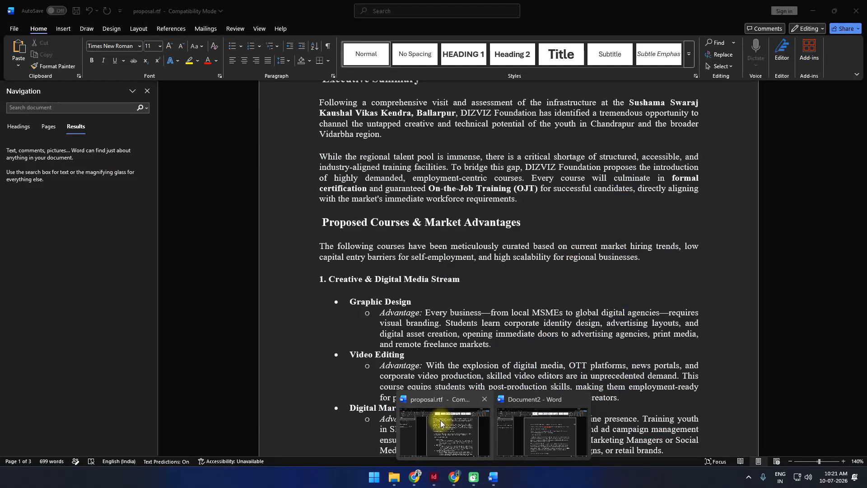
click(441, 424)
scroll(433, 384, up, 5)
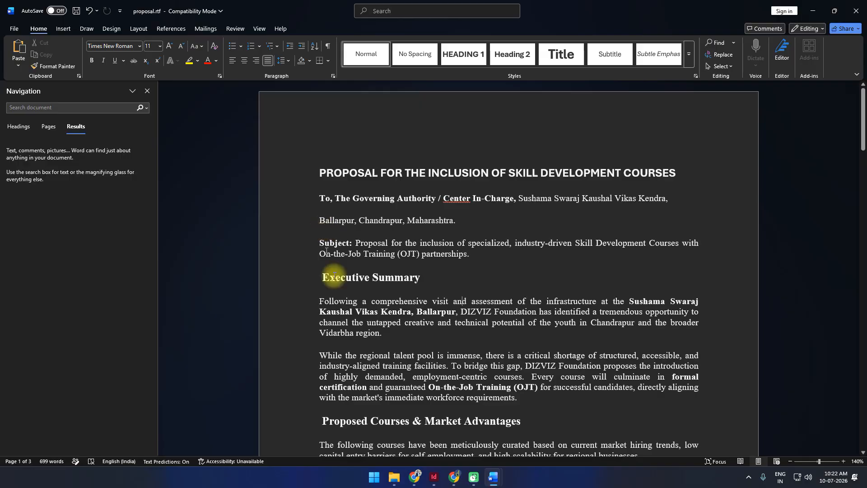
Switch back to InDesign, show the hidden characters and delete the two empty paragraphs below the proposal title.
click(435, 478)
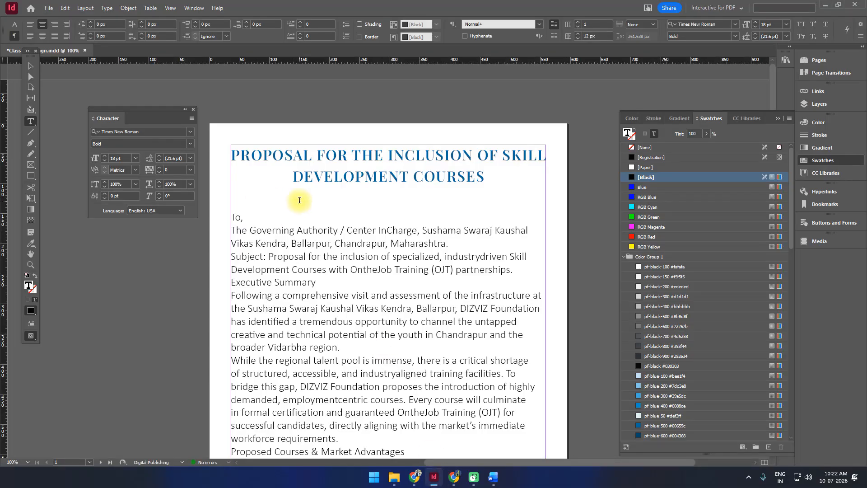
click(107, 7)
click(128, 326)
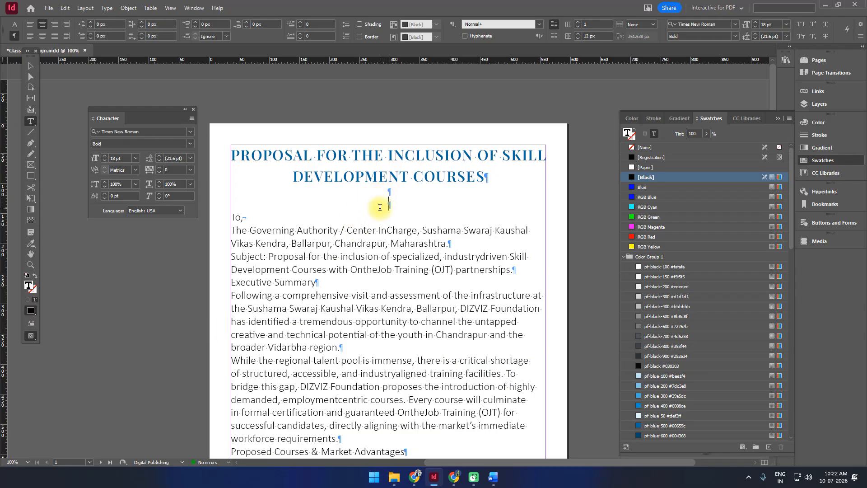
key(BackSpace)
key(BackSpace)
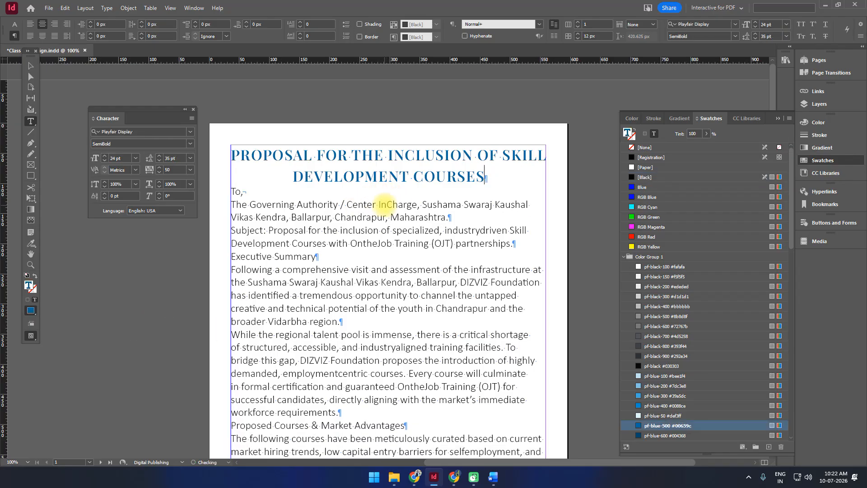
Try a 5 px left indent on the proposal title paragraph.
drag(484, 176, 217, 151)
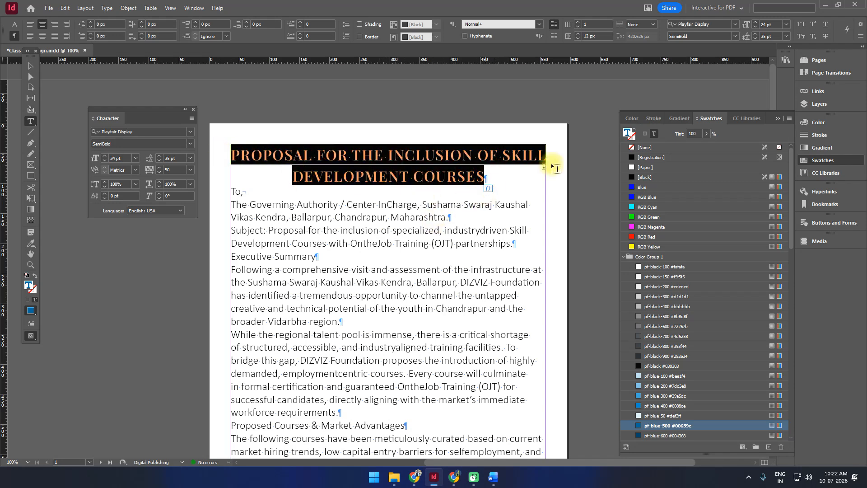
click(497, 176)
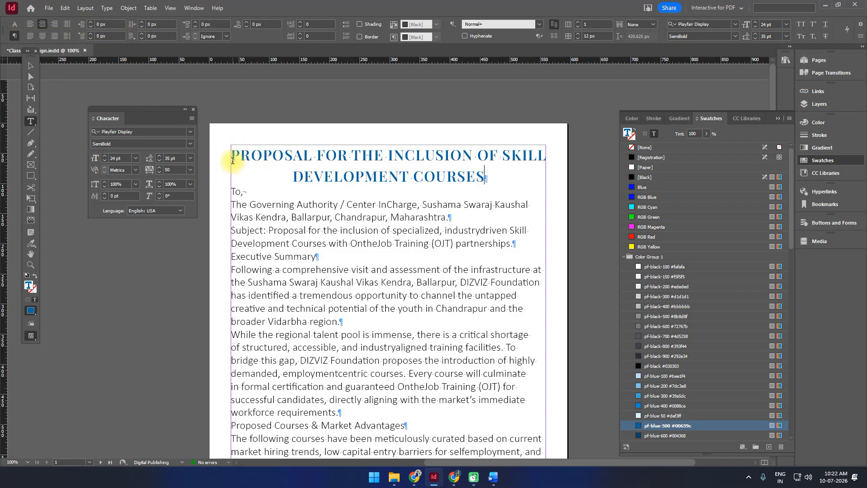
click(91, 22)
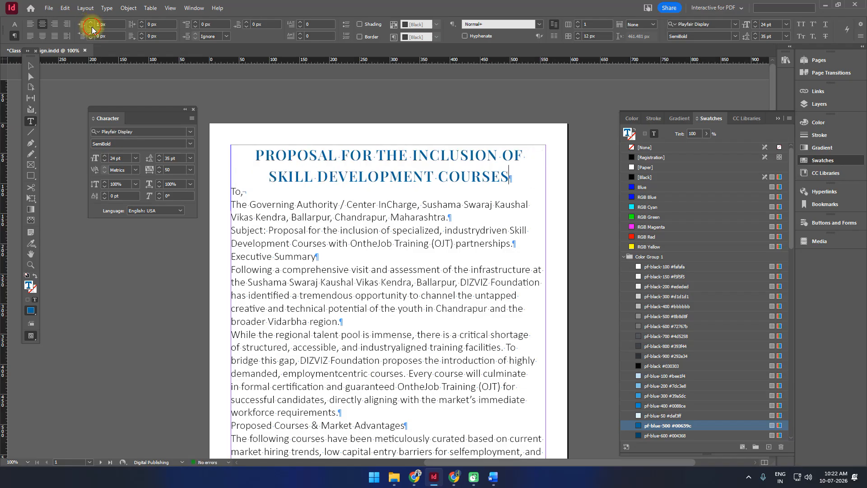
click(91, 26)
click(90, 22)
click(91, 22)
click(91, 22)
click(90, 22)
click(91, 22)
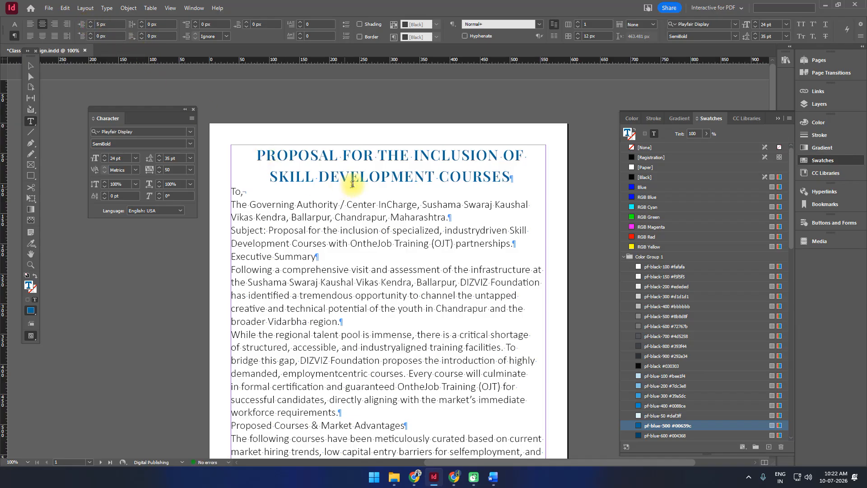
Reset the proposal title's left indent to 0 px.
click(91, 26)
click(90, 26)
click(91, 26)
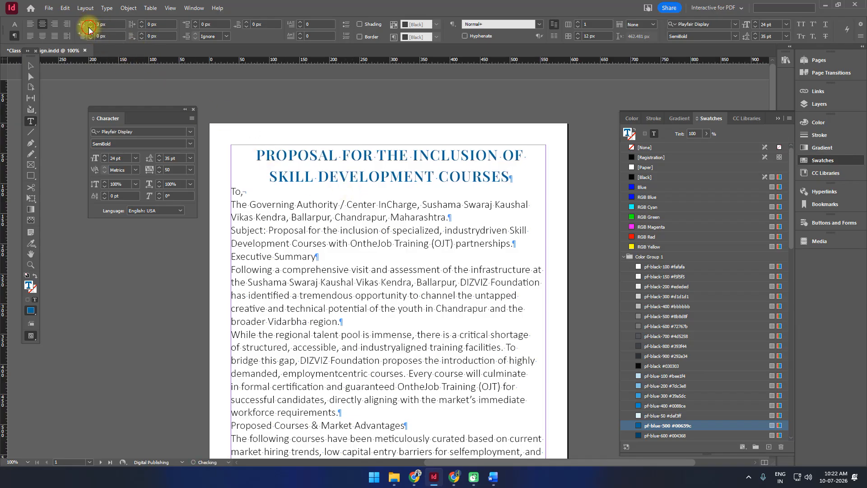
click(91, 26)
click(90, 26)
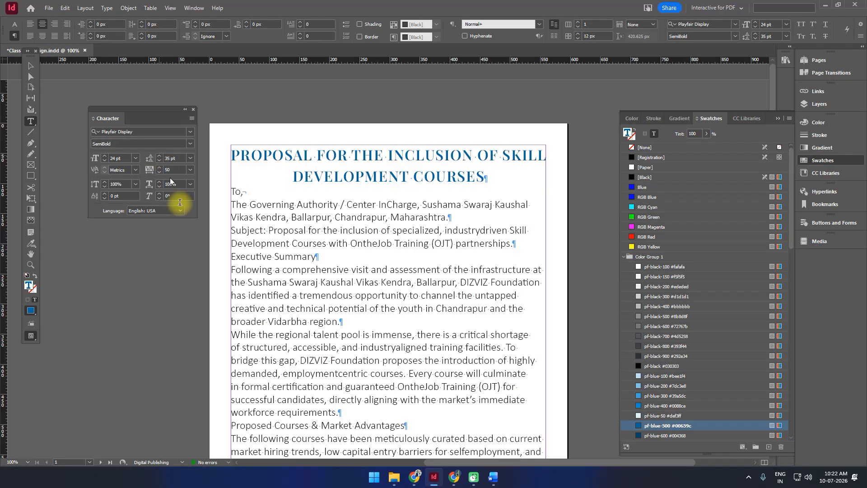
Try a 21 px left indent on the "To," address paragraph below the title.
click(234, 202)
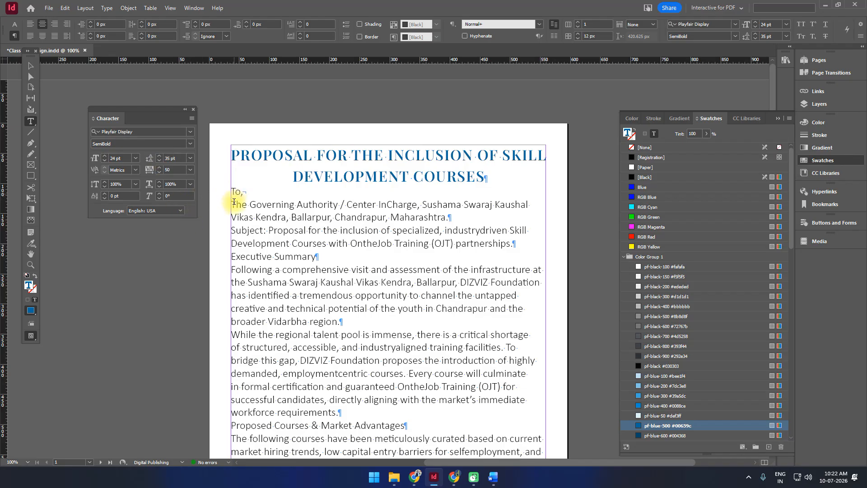
click(91, 23)
click(90, 23)
click(91, 22)
click(91, 23)
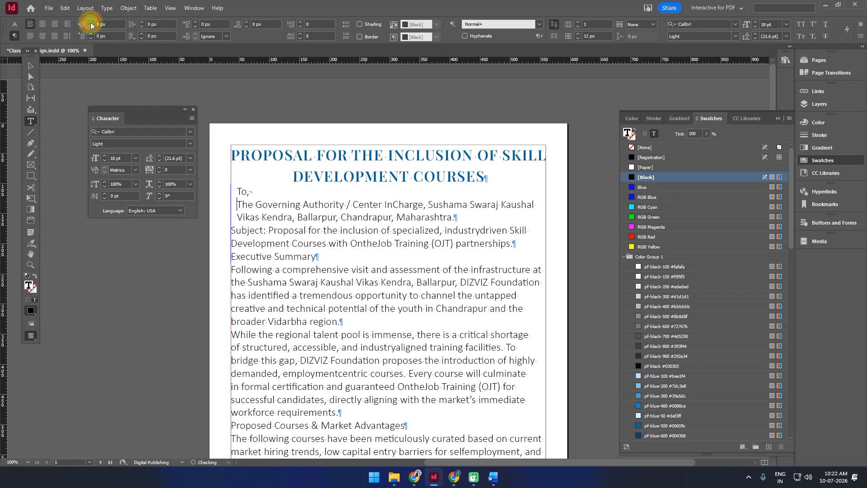
click(91, 23)
click(91, 23)
click(91, 23)
click(91, 23)
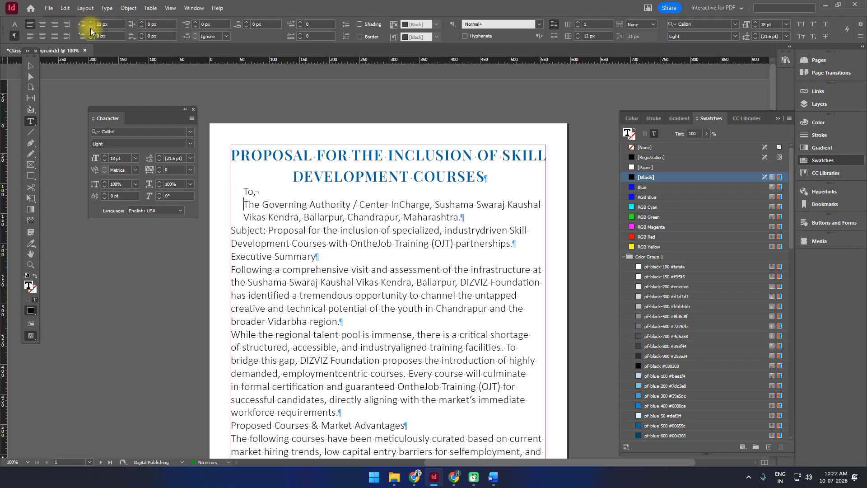
Set the address paragraph's left indent back to 0 px.
drag(120, 26, 34, 16)
text(0)
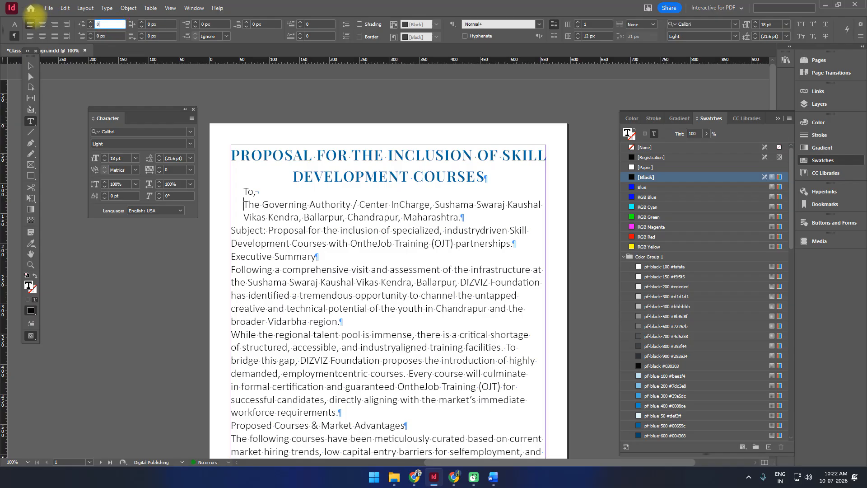
key(Return)
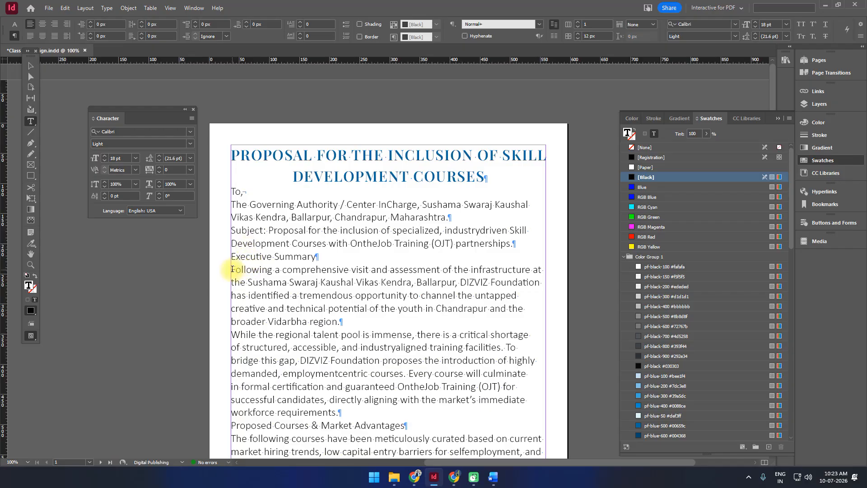
Try a 20 px first-line indent on the paragraph under Executive Summary, and clear it by joining and re-splitting the paragraph from its heading.
click(90, 34)
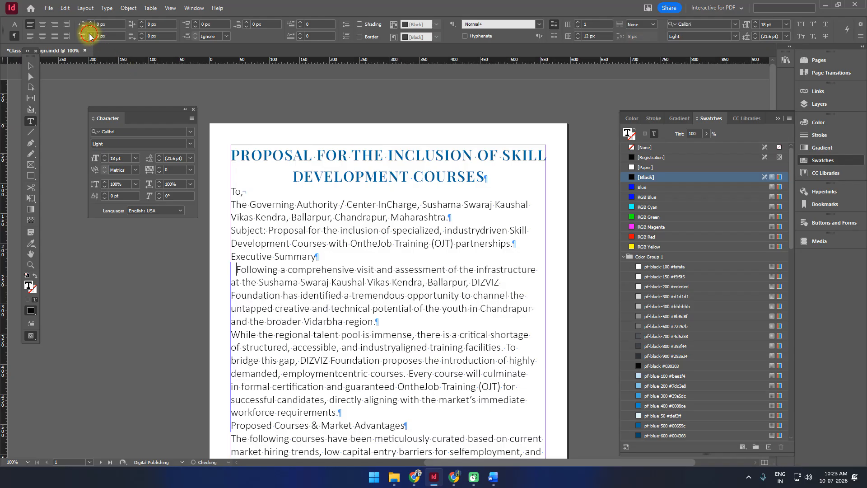
click(90, 34)
click(91, 34)
click(91, 34)
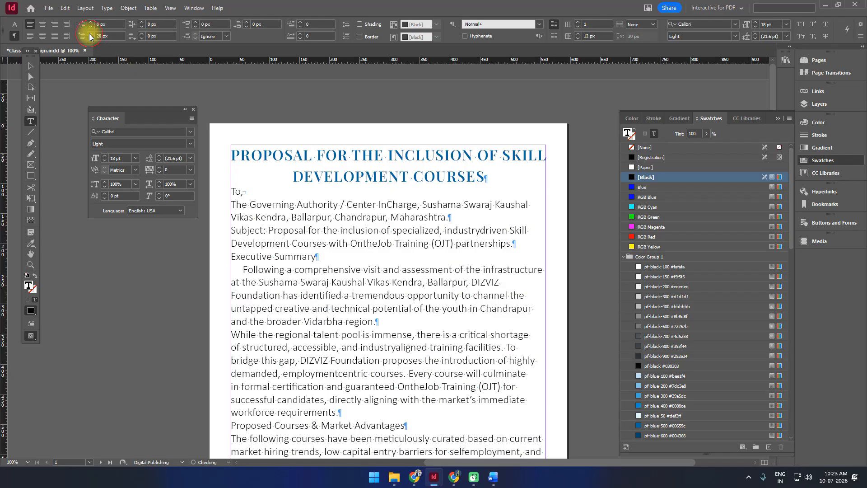
key(BackSpace)
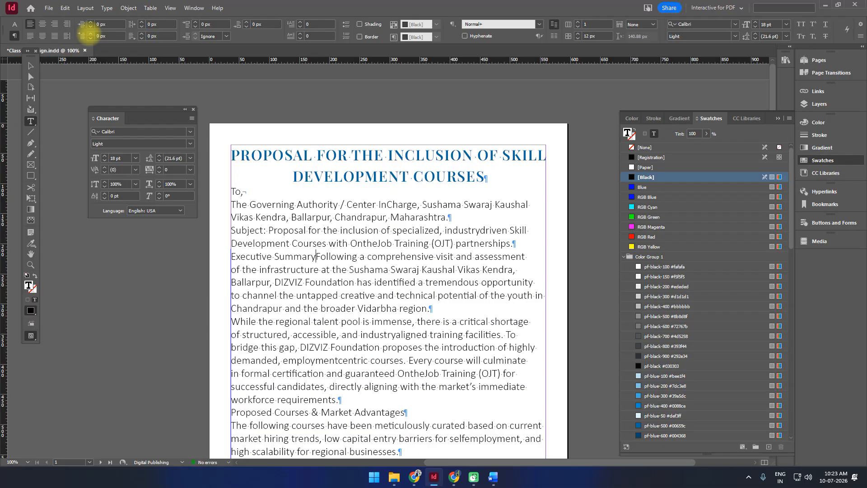
key(Return)
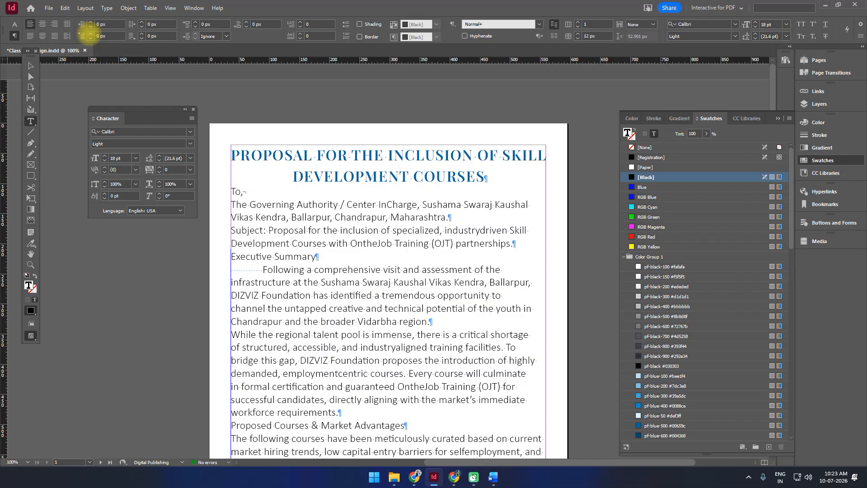
Replace the spaces in front of "Following a comprehensive visit" with a tab, and remove the tab again.
key(BackSpace)
key(BackSpace)
key(BackSpace)
key(BackSpace)
key(BackSpace)
key(BackSpace)
key(BackSpace)
key(BackSpace)
key(BackSpace)
key(BackSpace)
key(BackSpace)
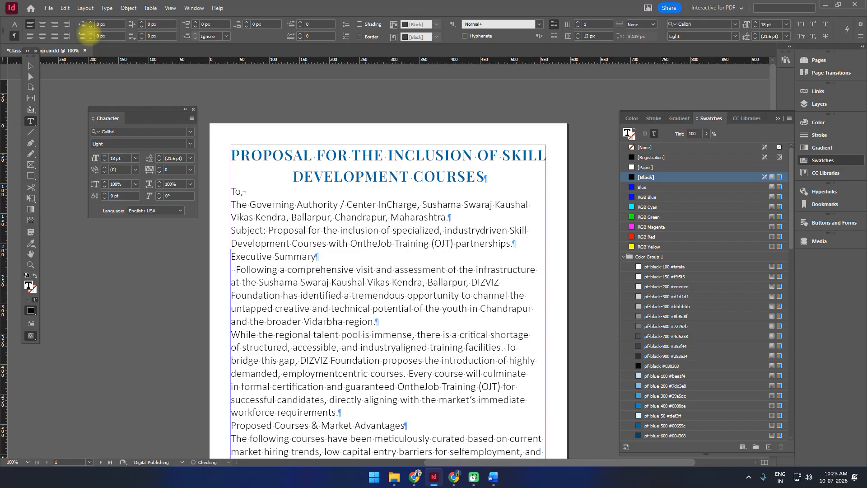
key(BackSpace)
key(Tab)
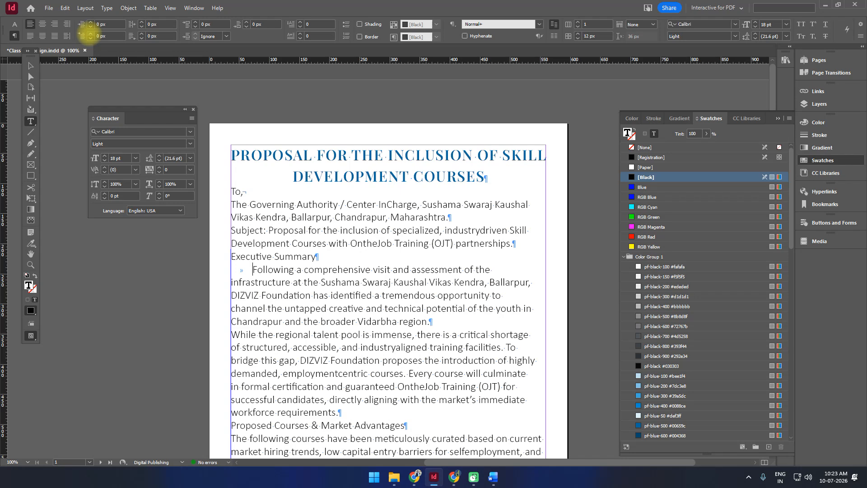
key(BackSpace)
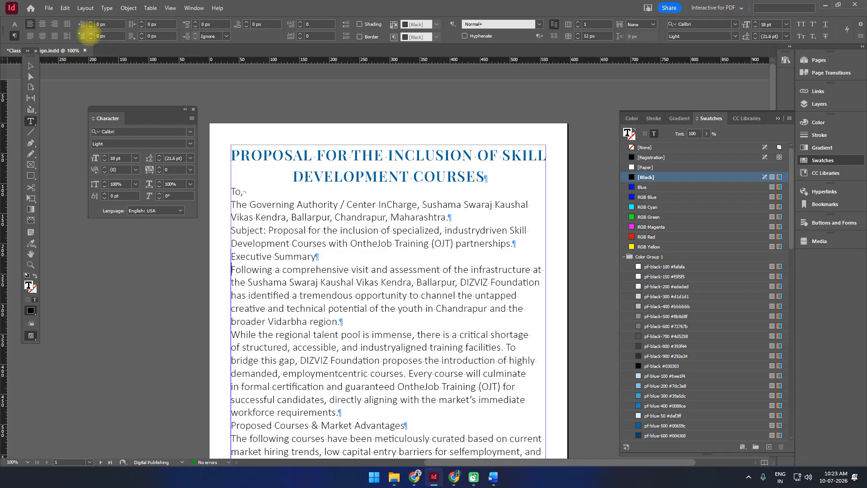
Try a first-line indent on the "Following a comprehensive visit" paragraph under Executive Summary.
click(92, 34)
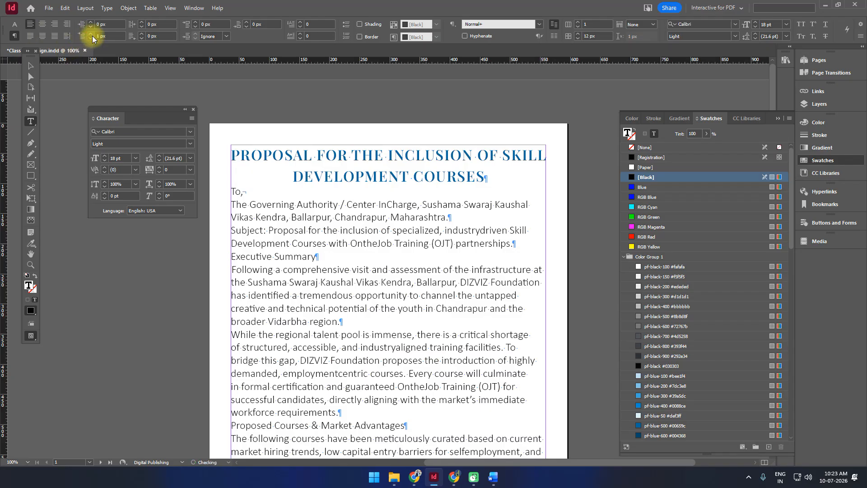
click(92, 36)
click(92, 36)
click(92, 36)
click(92, 36)
click(92, 36)
click(92, 36)
click(92, 36)
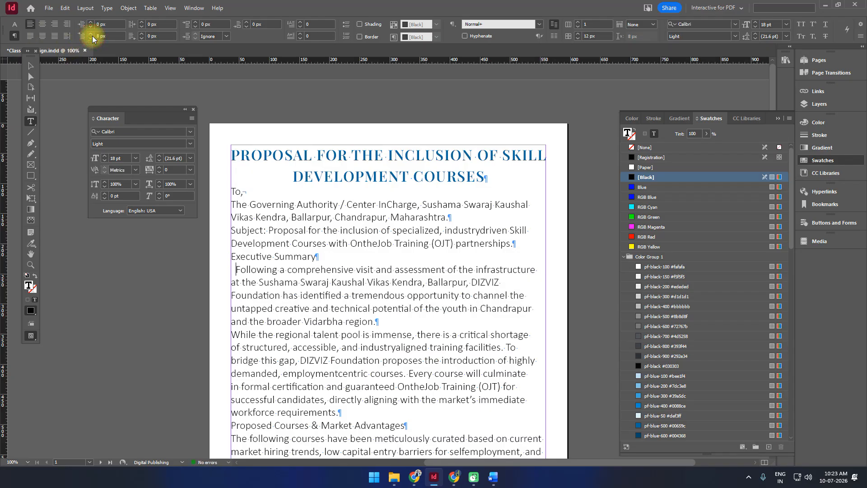
Clear the first-line indent by joining and re-splitting the paragraph from its heading, and restore the final "y" in "Executive Summary".
key(BackSpace)
key(BackSpace)
key(Return)
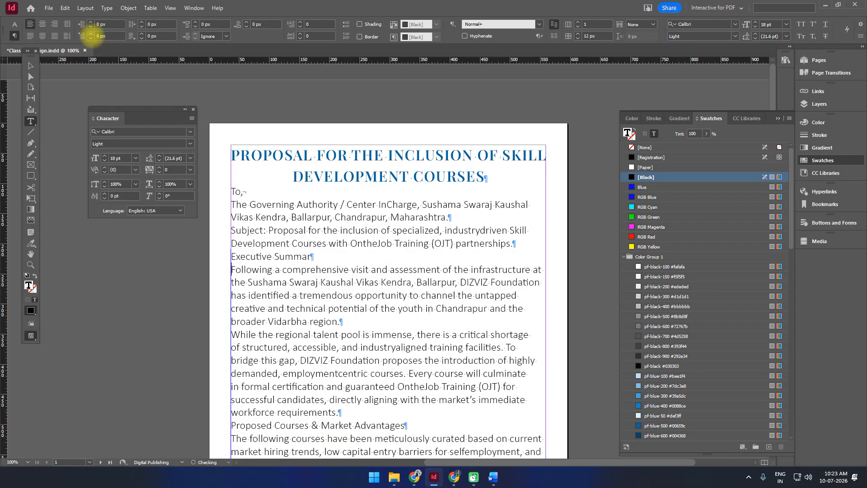
click(354, 281)
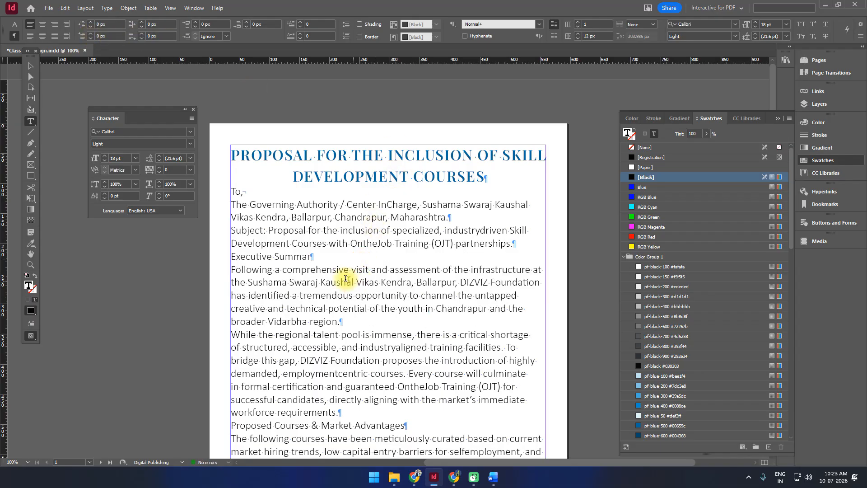
click(313, 256)
text(y)
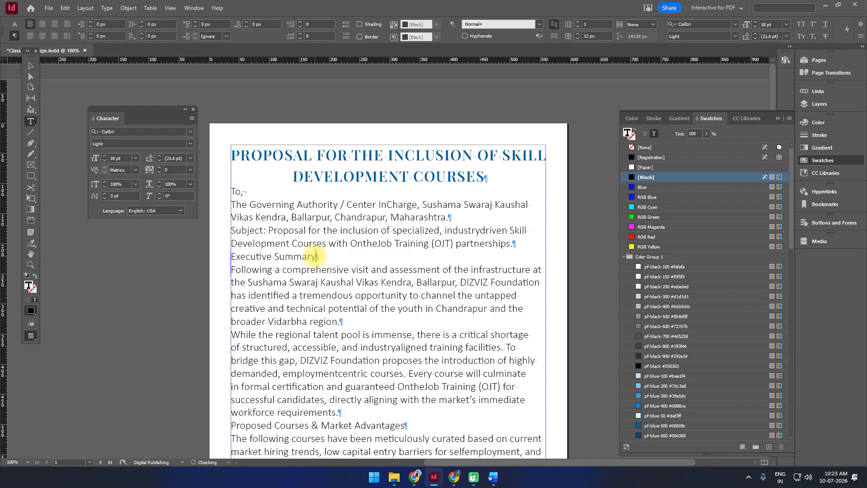
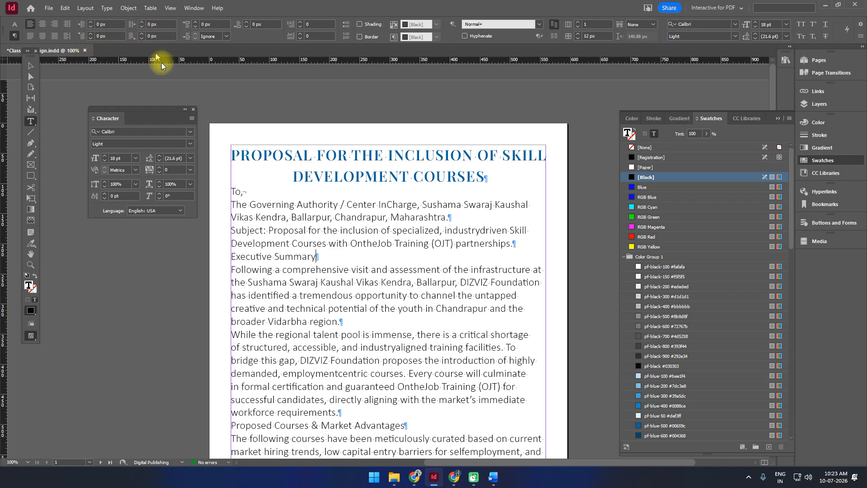
Try a 15 px right indent on the paragraph under Executive Summary.
click(541, 271)
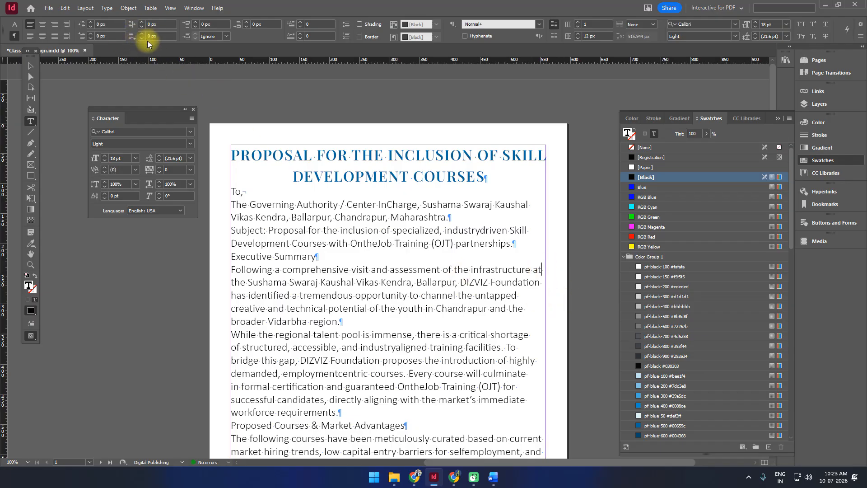
click(142, 22)
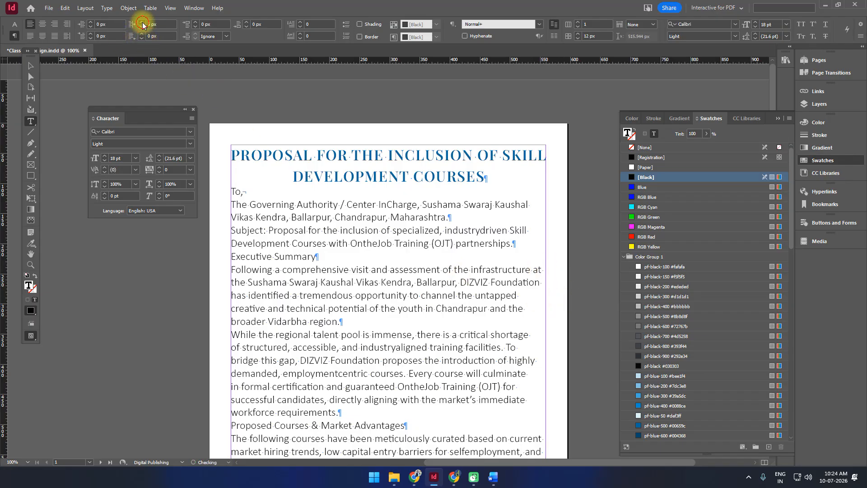
click(142, 23)
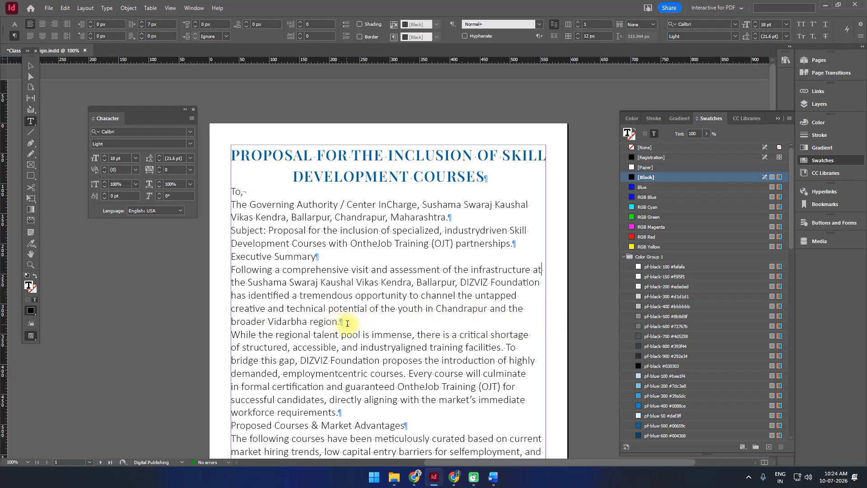
drag(347, 323, 214, 269)
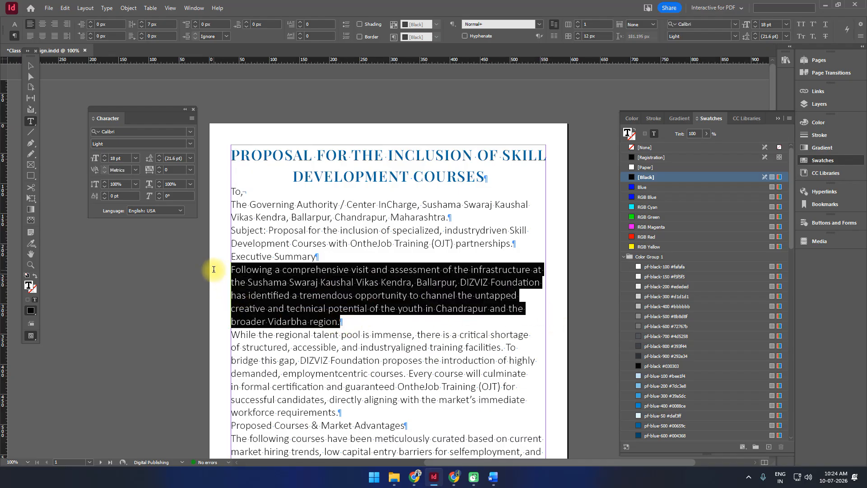
click(141, 23)
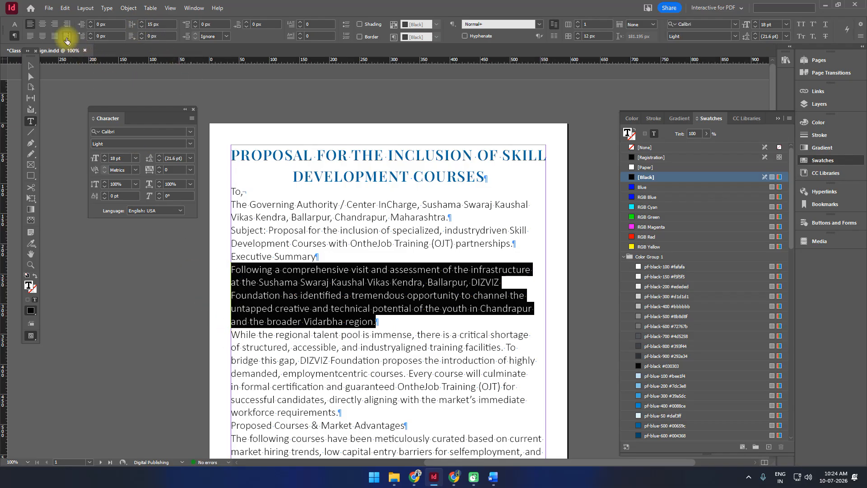
Try right alignment on the paragraph under Executive Summary with its right indent raised to 43 px.
click(55, 25)
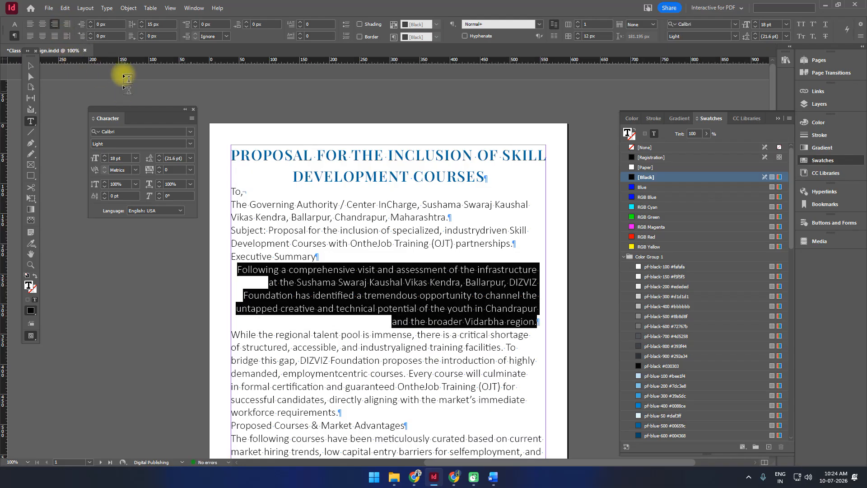
click(141, 23)
click(141, 23)
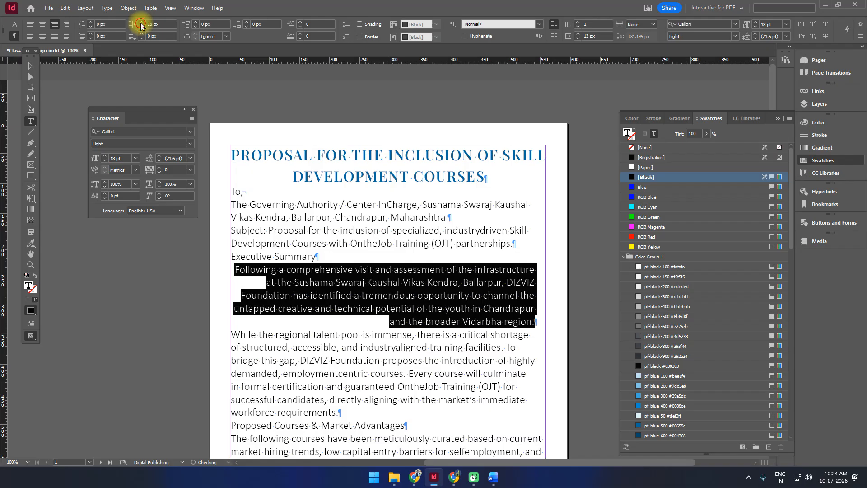
click(141, 23)
click(140, 23)
click(140, 23)
click(141, 23)
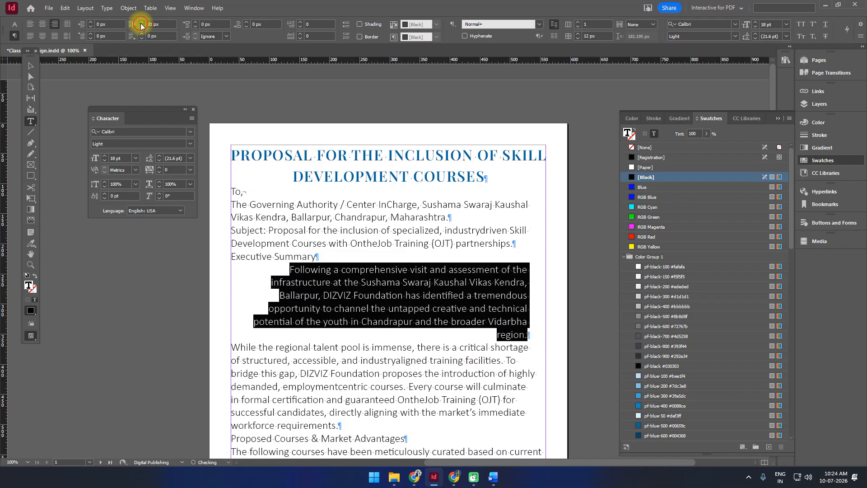
click(140, 23)
click(141, 23)
click(141, 23)
click(141, 23)
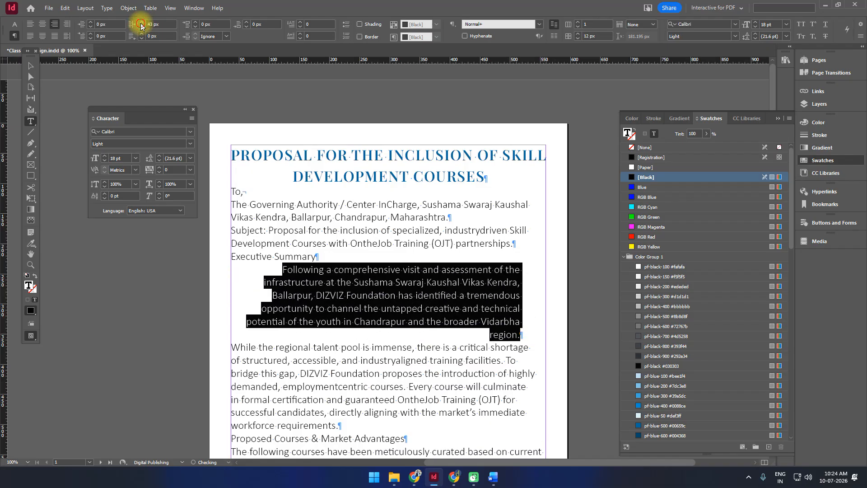
Set the right indent of the paragraph under Executive Summary back to 0 px.
click(141, 22)
text(0)
click(54, 36)
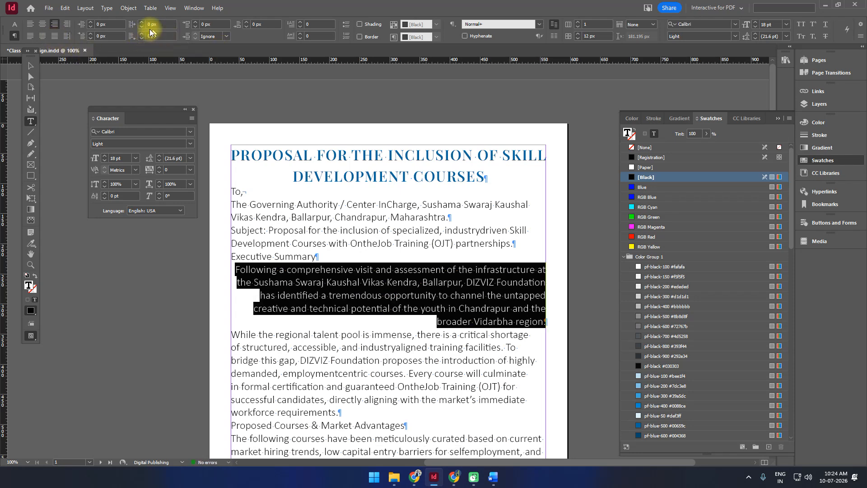
Return the whole paragraph under Executive Summary to left alignment.
click(498, 178)
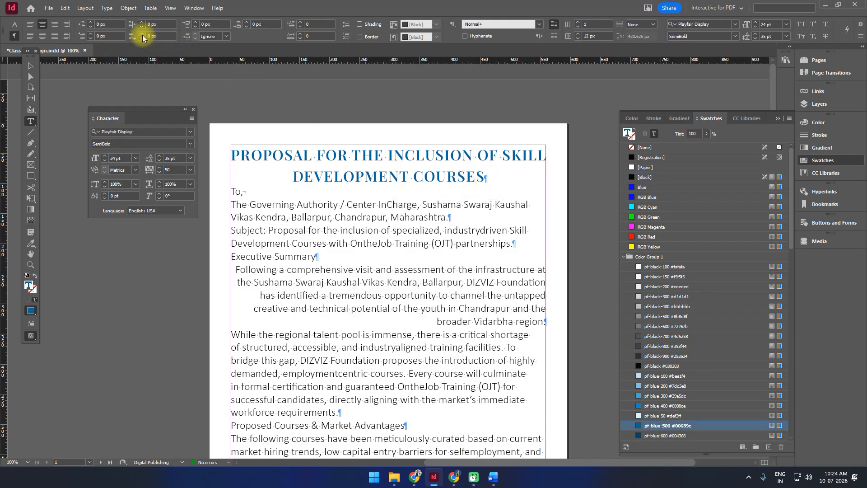
drag(295, 282, 348, 309)
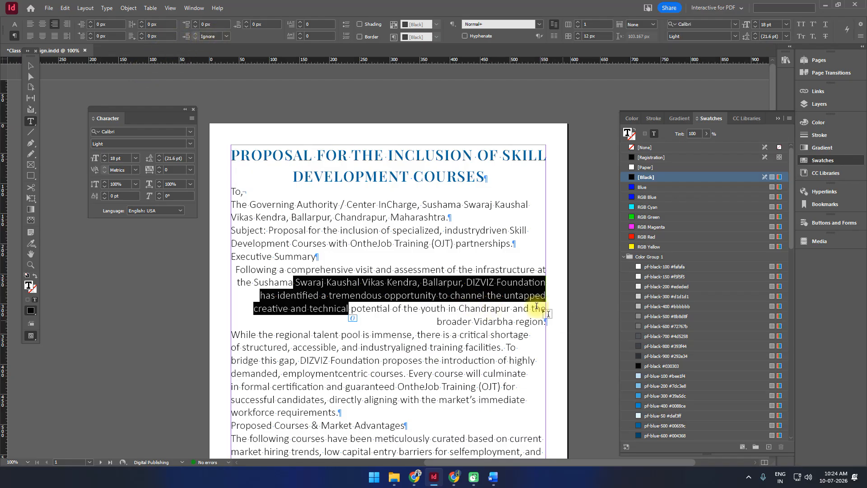
click(484, 324)
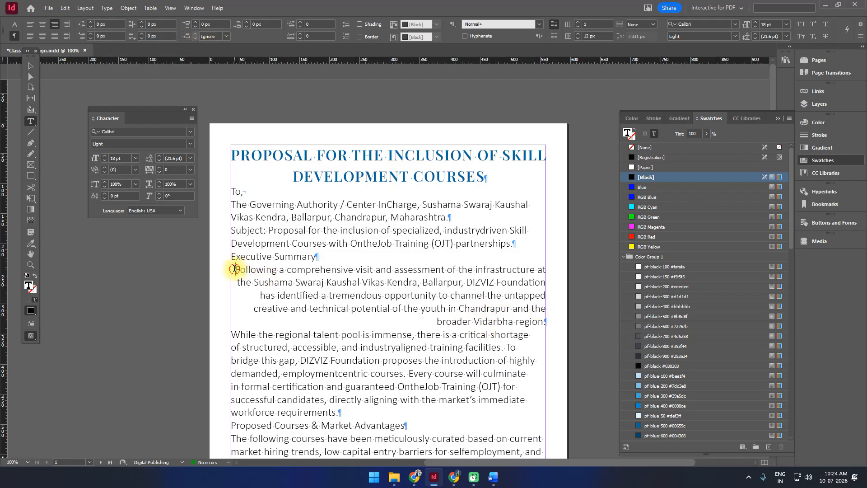
drag(235, 269, 548, 324)
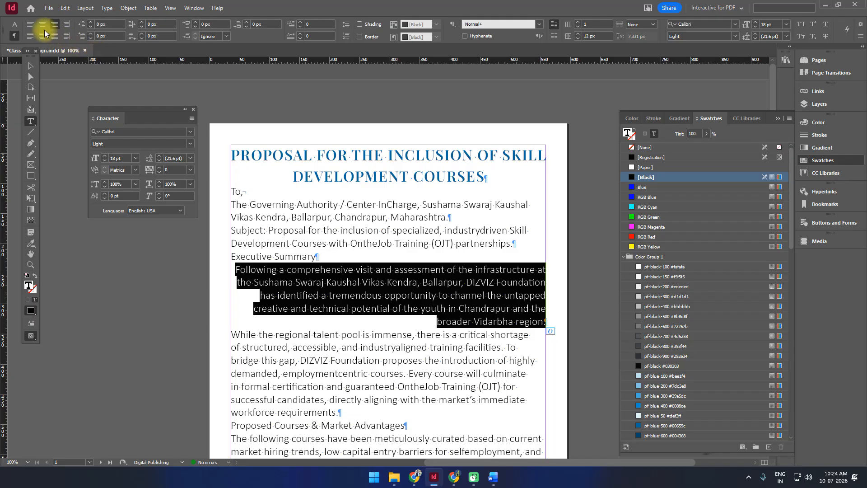
click(30, 24)
click(383, 320)
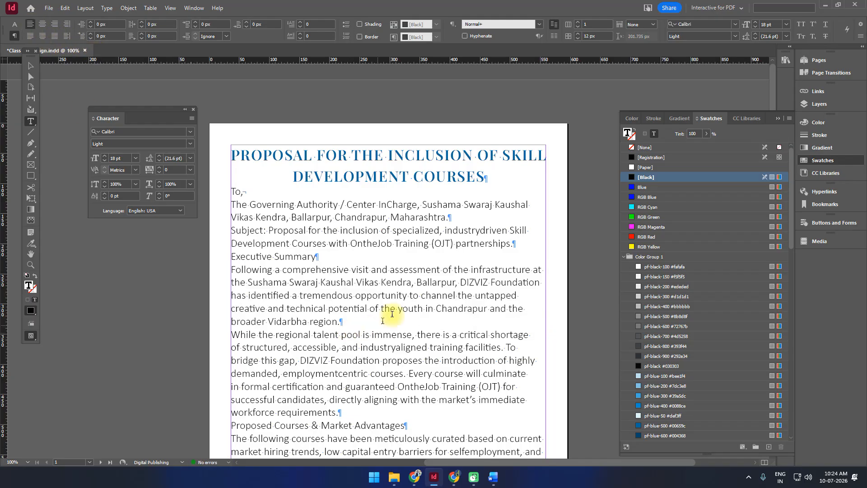
Try a 4 px last-line right indent on the title, and set it back to 0 px.
click(502, 176)
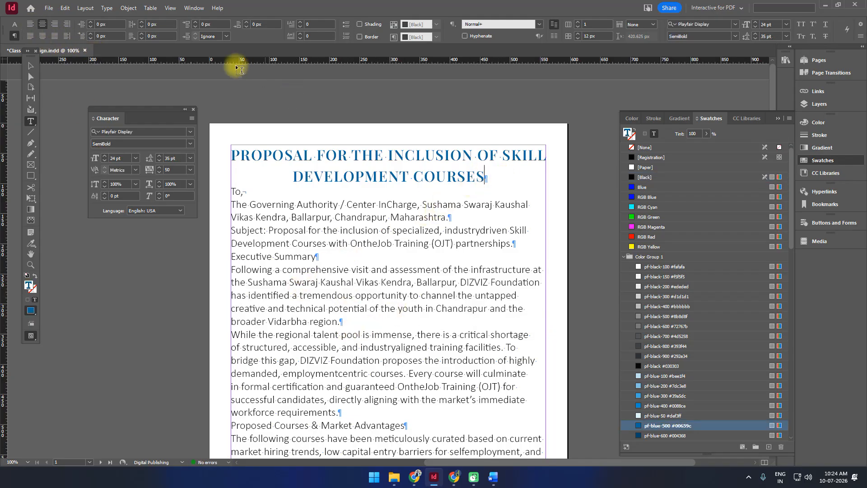
click(141, 34)
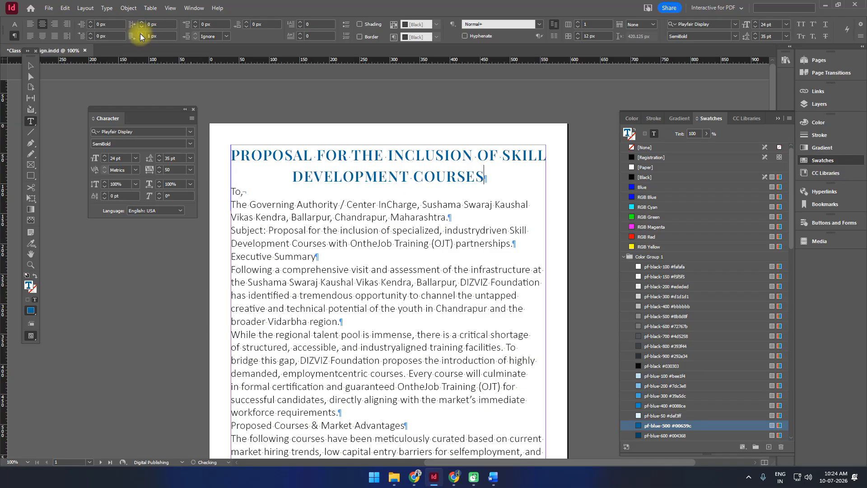
click(141, 34)
click(142, 34)
click(141, 34)
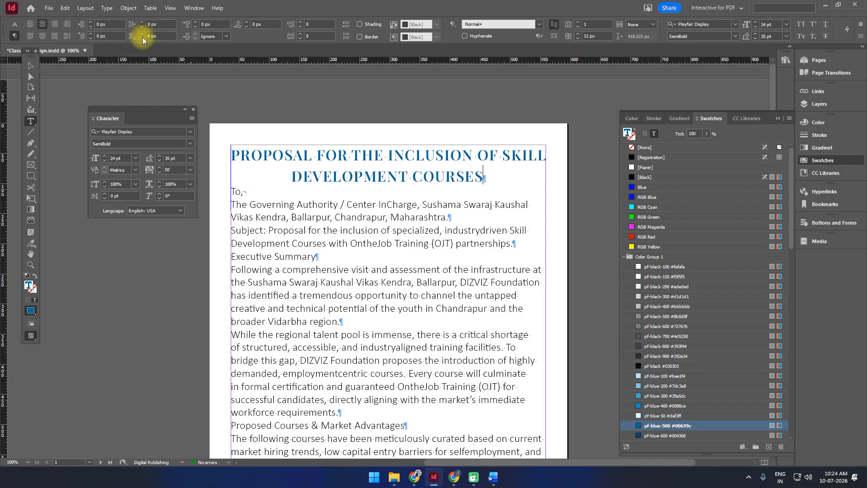
click(153, 39)
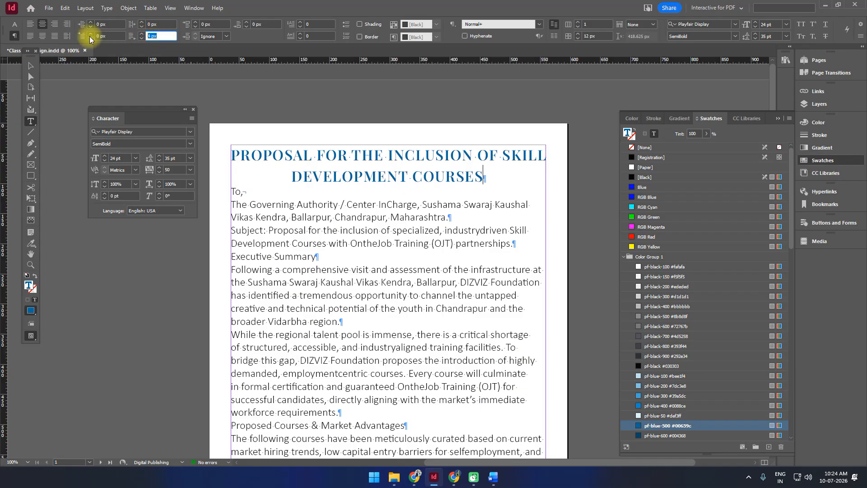
Set the space after the title paragraph to 25 px.
click(219, 23)
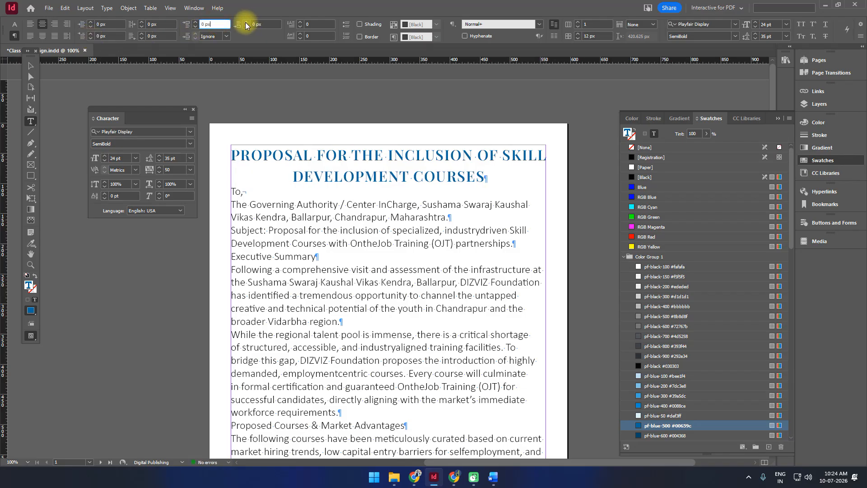
click(246, 22)
click(246, 23)
click(246, 23)
click(245, 22)
click(245, 23)
click(245, 23)
click(246, 23)
click(246, 23)
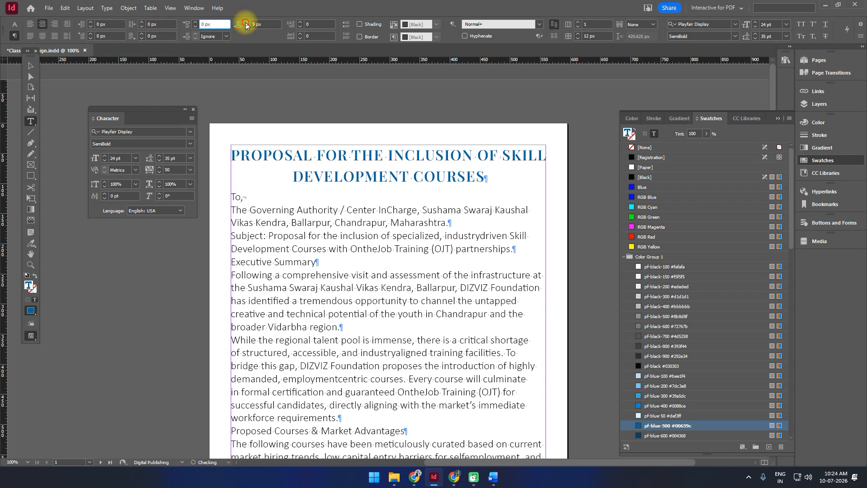
click(246, 23)
click(246, 23)
click(246, 23)
click(245, 23)
click(246, 23)
click(246, 23)
click(246, 22)
click(245, 23)
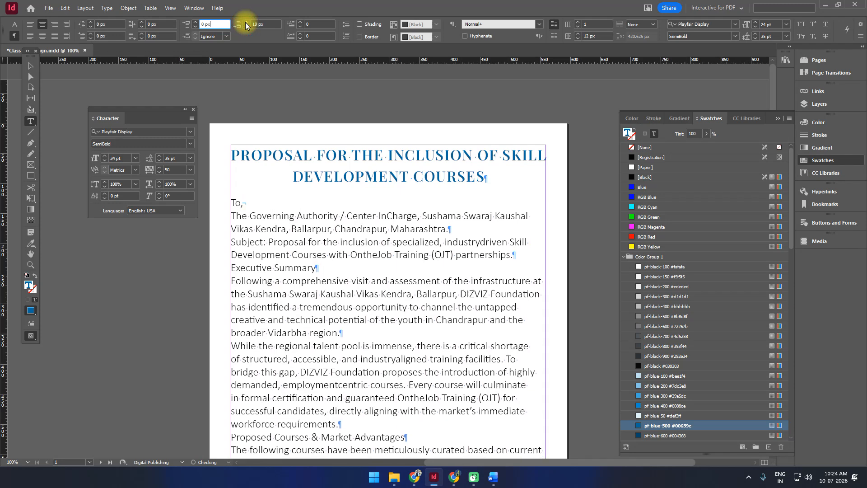
click(245, 23)
click(246, 23)
click(246, 23)
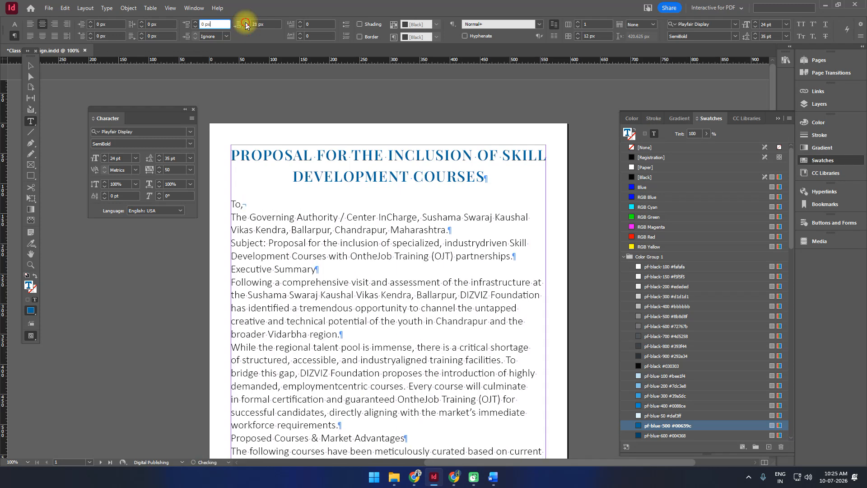
click(246, 23)
click(246, 22)
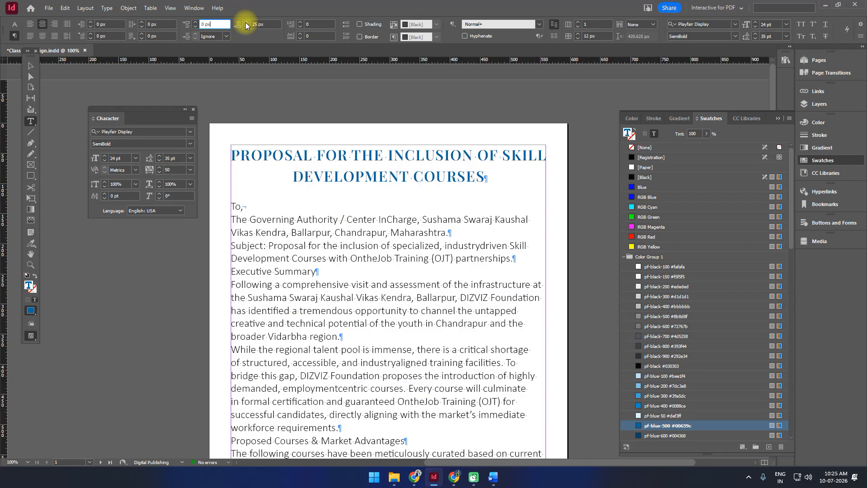
Turn on paragraph shading for the two-line proposal title.
click(499, 182)
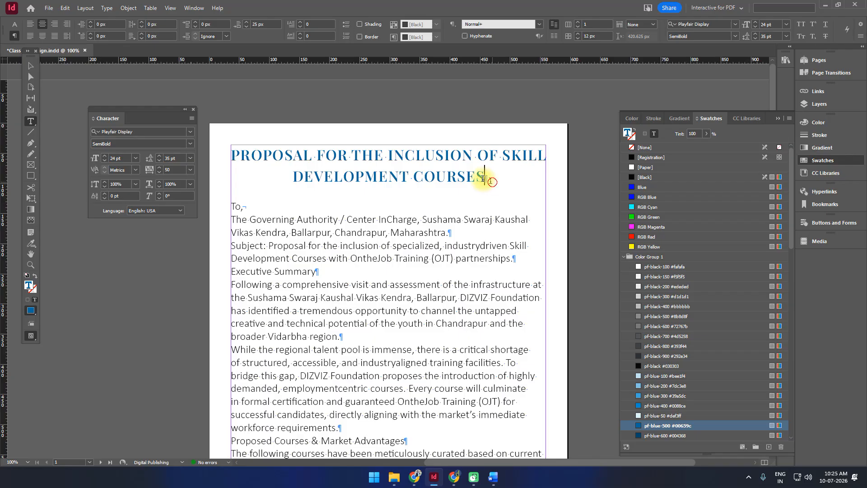
drag(492, 175, 224, 161)
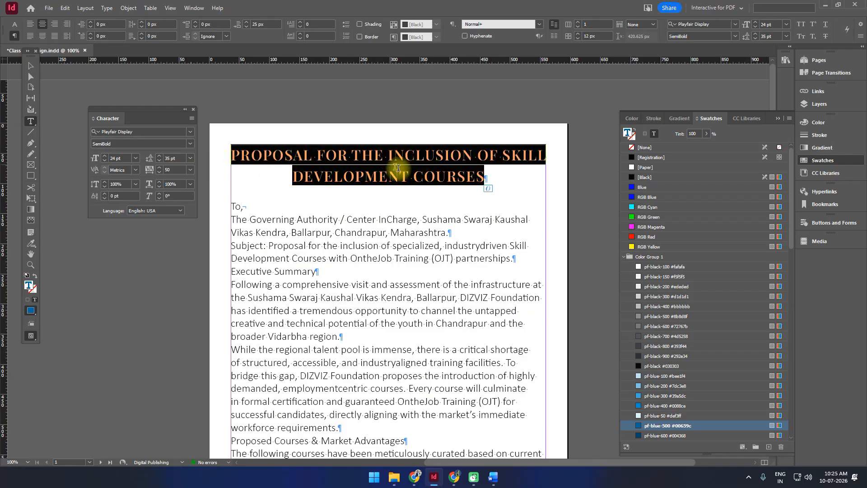
click(445, 181)
drag(496, 175, 233, 155)
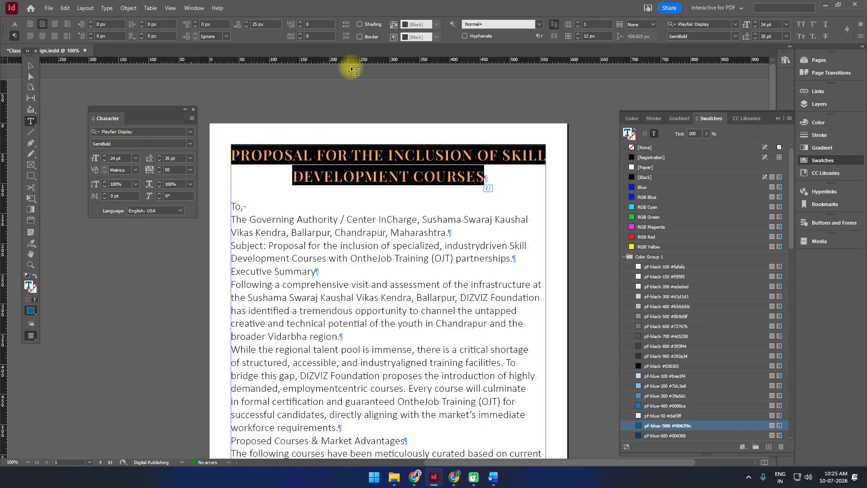
click(360, 24)
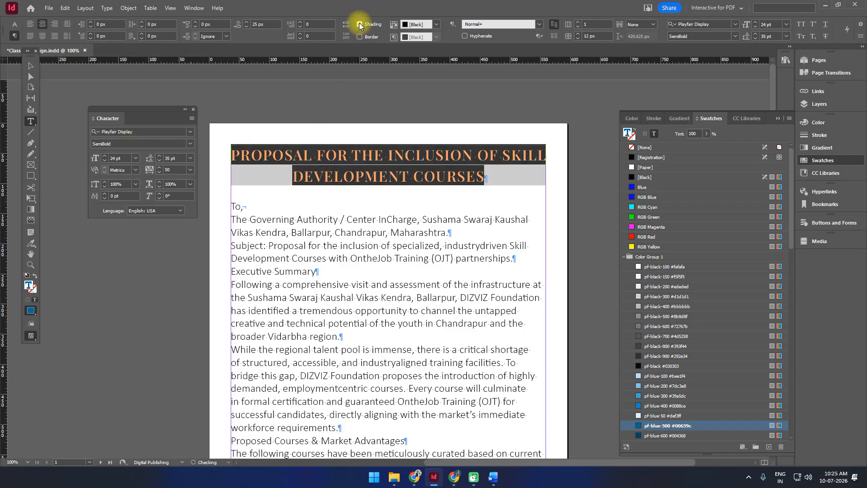
click(416, 156)
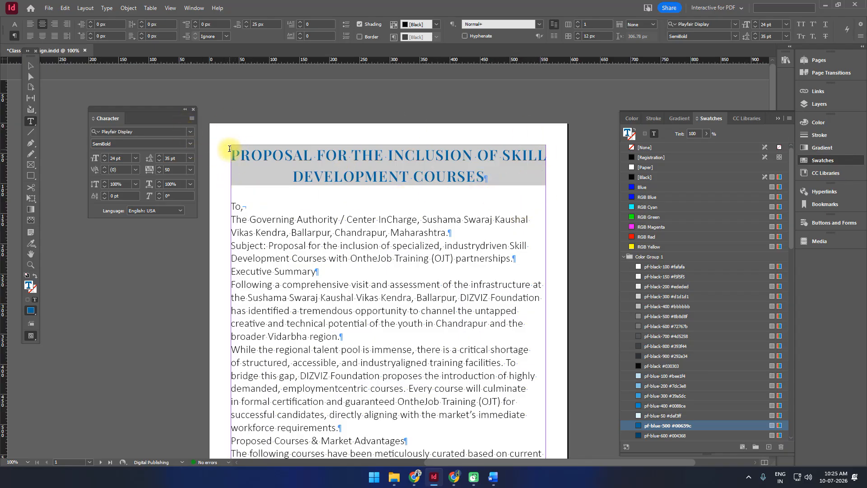
Set the shading colour of the two-line proposal title to pf-gold-200.
drag(230, 149, 488, 178)
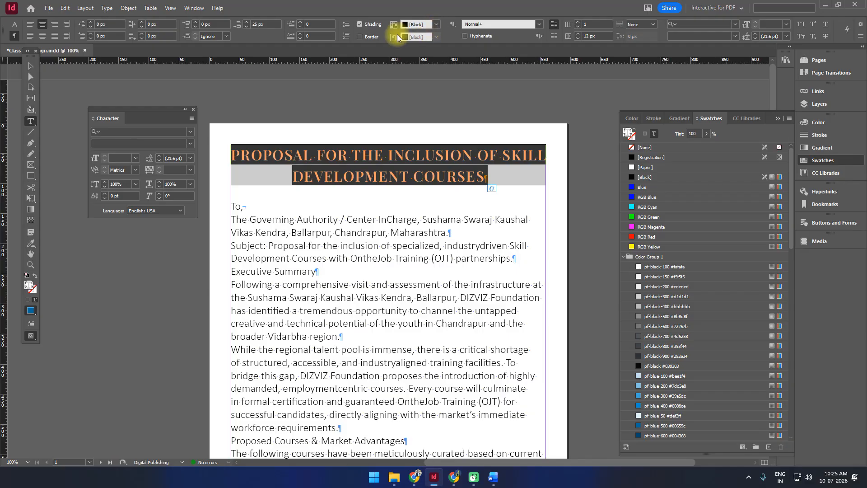
click(422, 26)
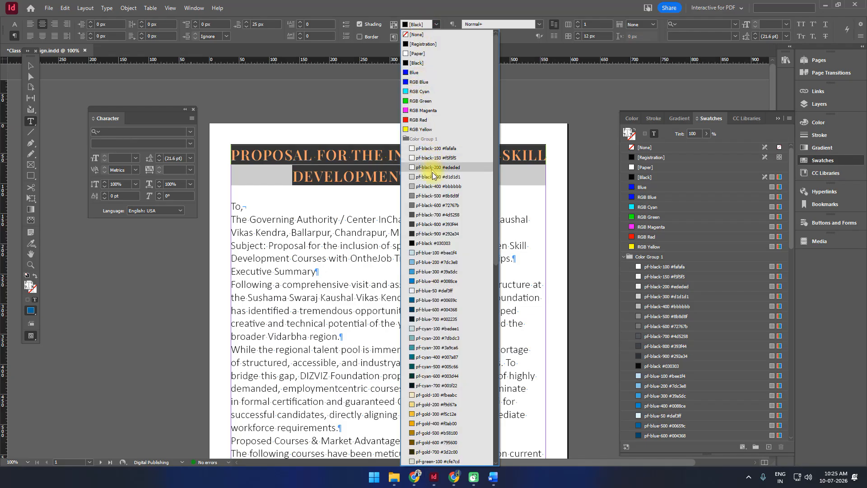
click(420, 404)
click(441, 204)
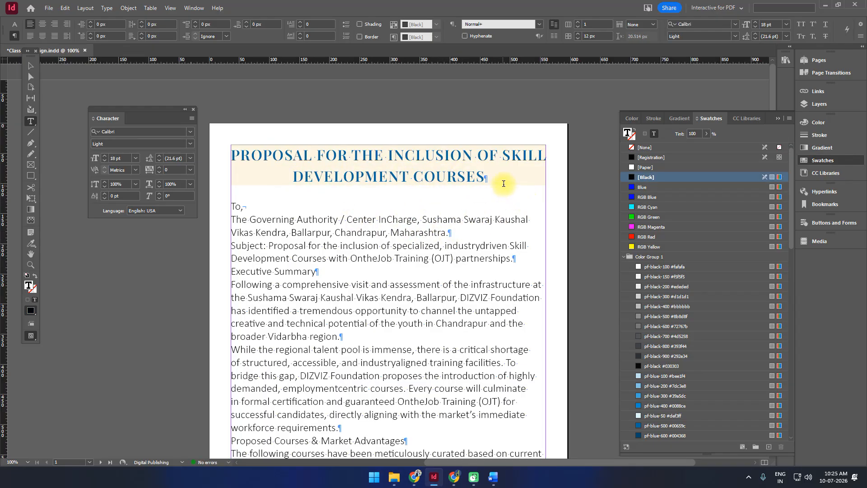
Add a paragraph border to the proposal title and colour it pf-cyan-500.
drag(497, 175, 223, 183)
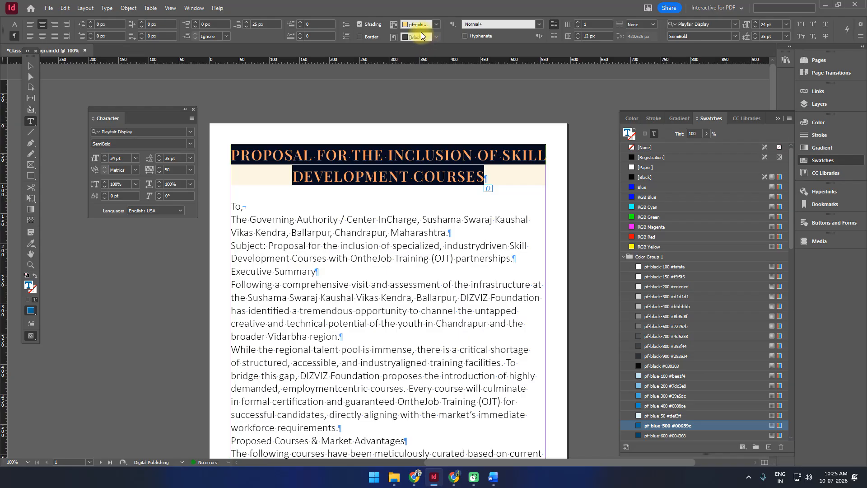
click(361, 38)
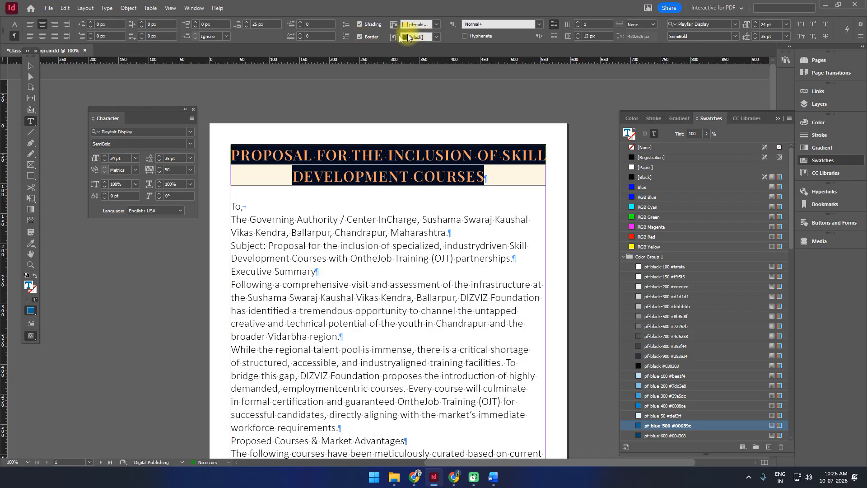
click(436, 37)
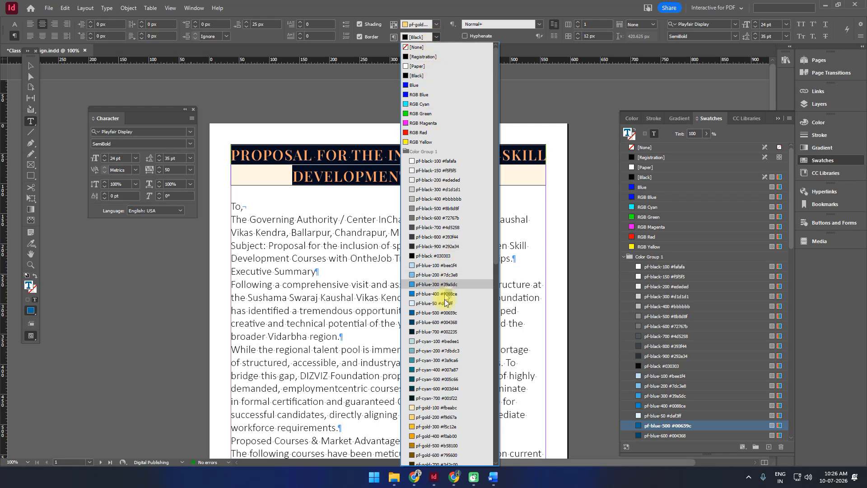
click(435, 379)
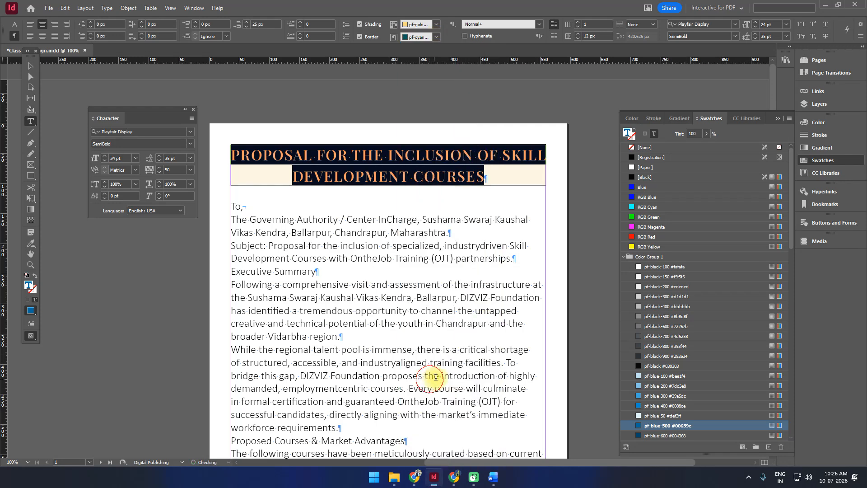
click(372, 241)
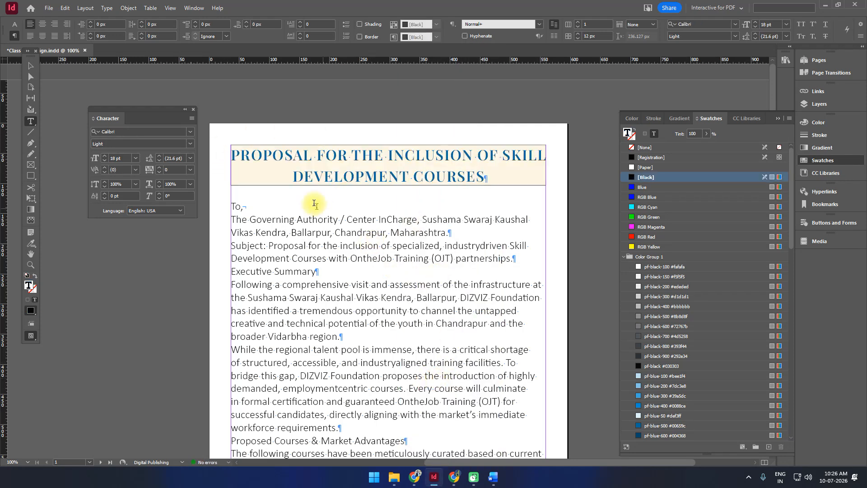
Turn on Overprint Preview for the document and accept the transparency blending notice.
click(31, 66)
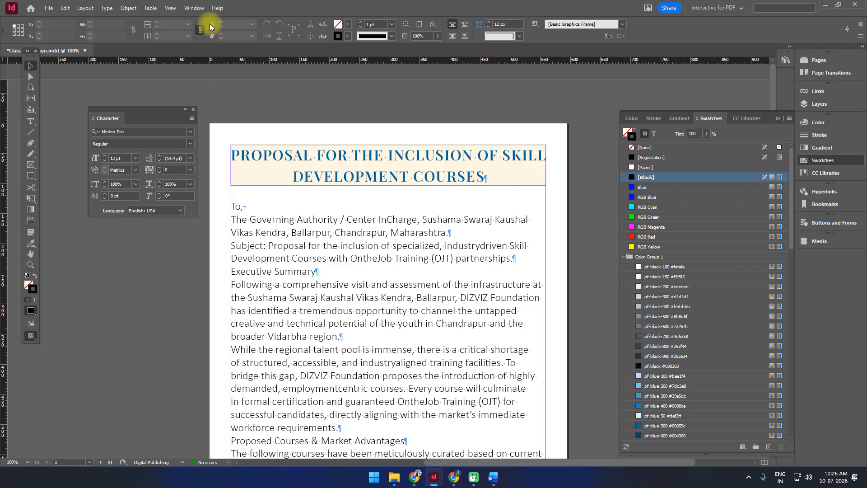
click(192, 9)
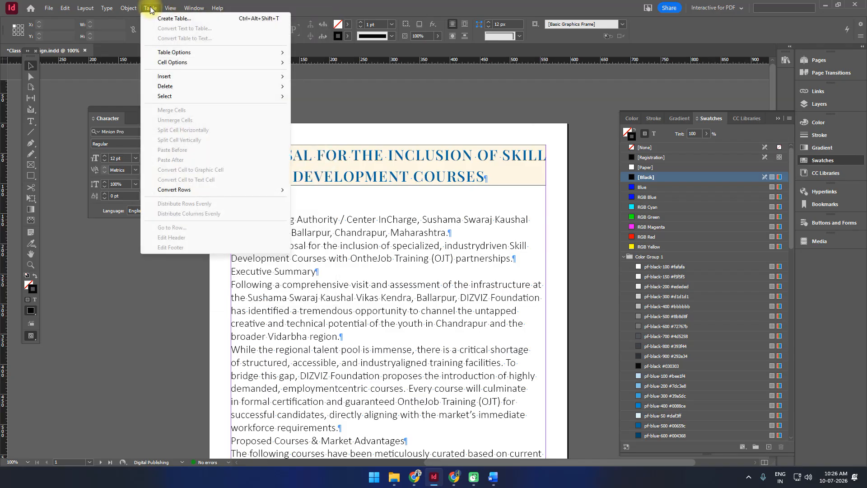
mouse_move(171, 9)
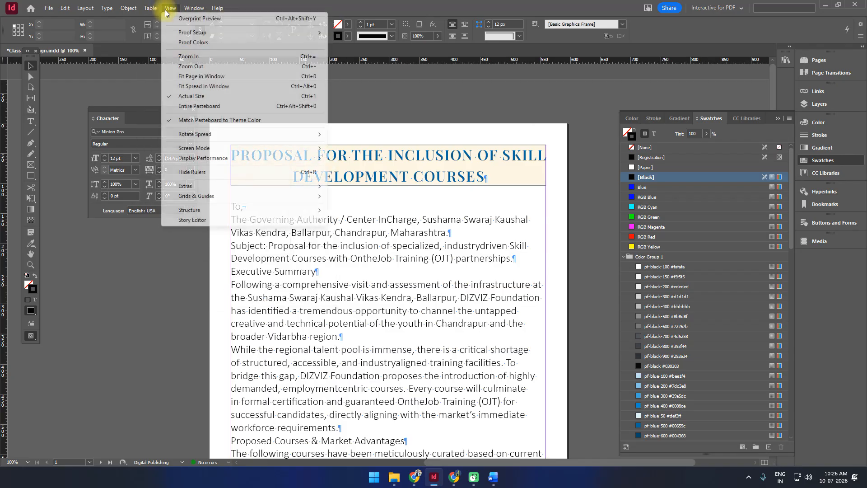
click(205, 19)
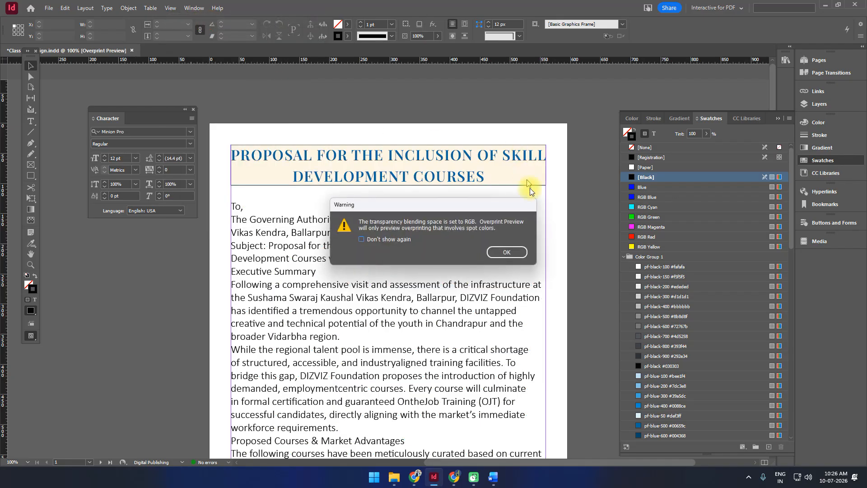
click(494, 252)
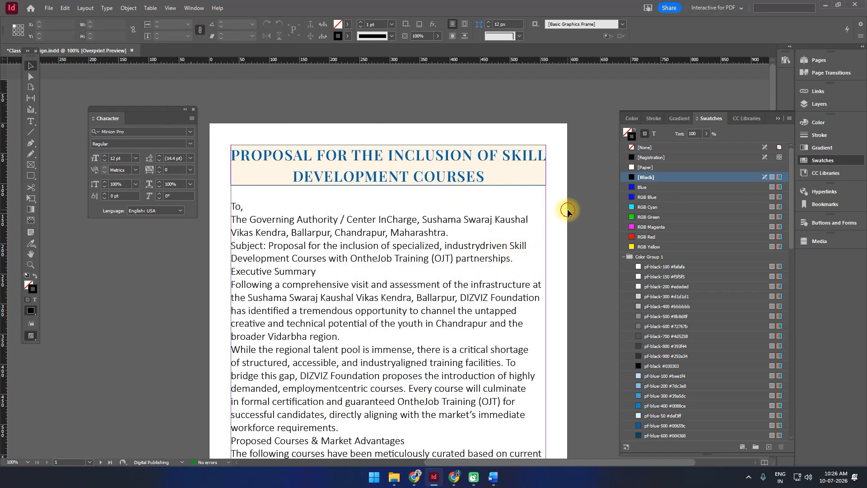
Hide the guides so the page shows without margin lines.
click(171, 8)
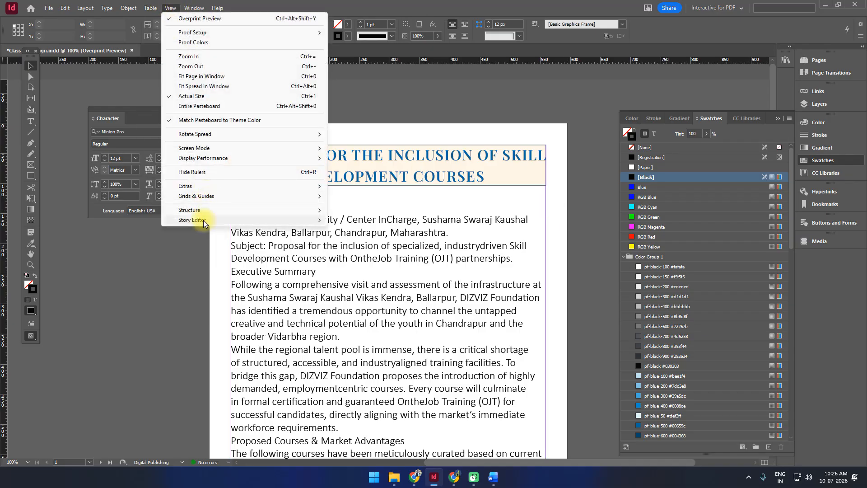
mouse_move(200, 196)
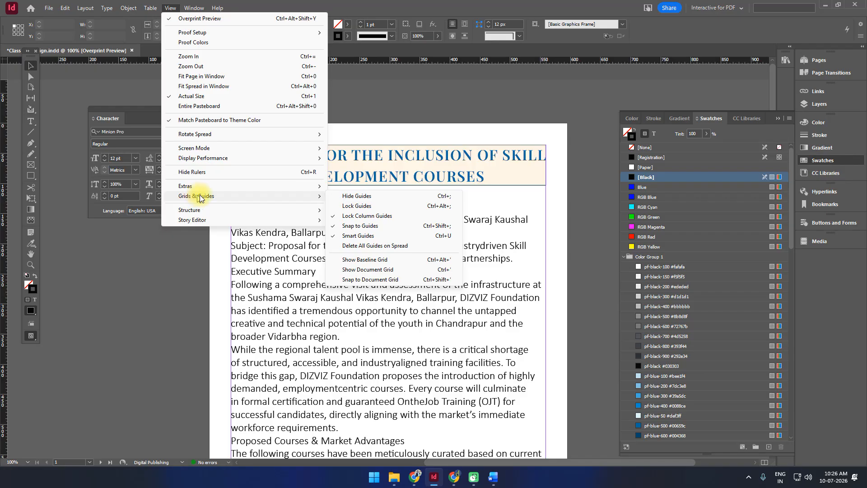
click(360, 195)
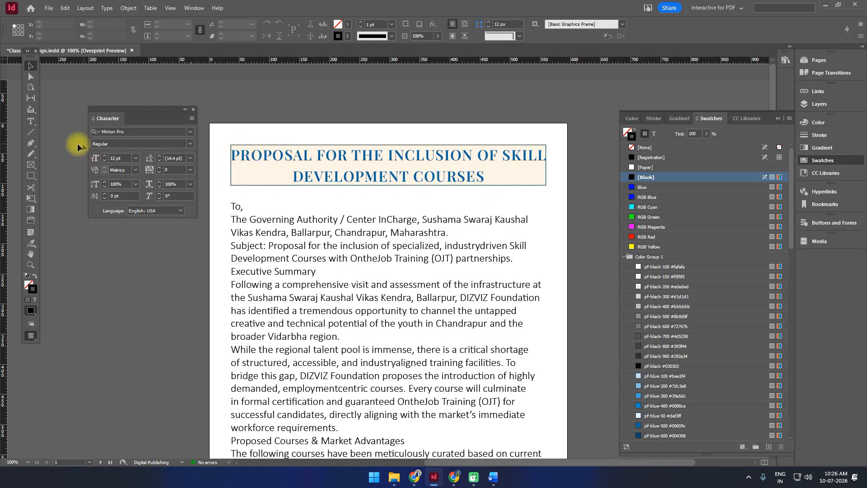
Remove the paragraph border from the proposal title and deselect the text frame.
triple_click(366, 157)
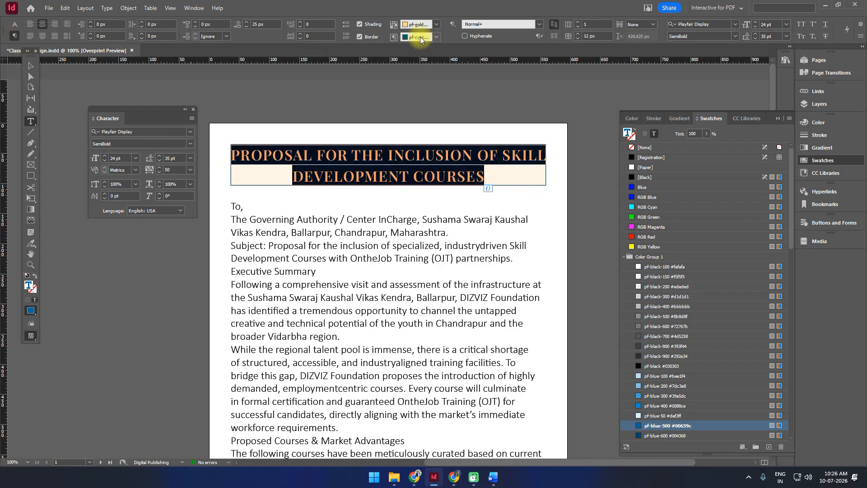
click(360, 36)
click(31, 67)
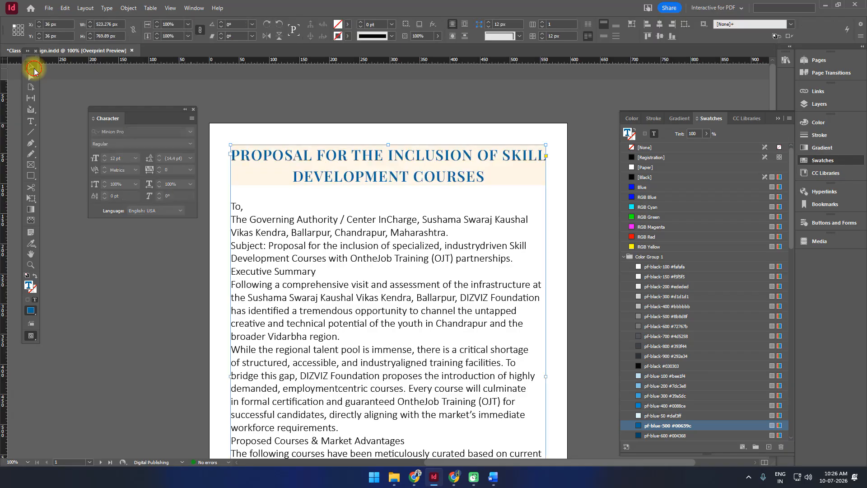
click(328, 204)
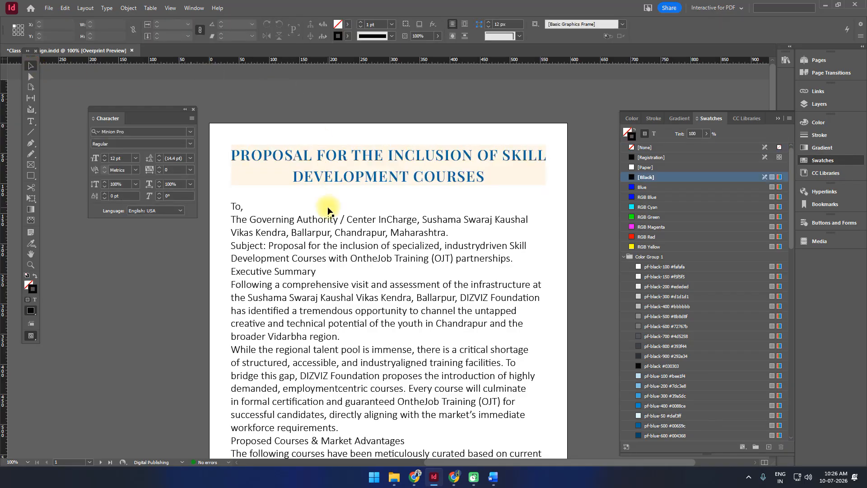
Change the proposal title's paragraph shading to a mid-tone pf-light-green swatch.
double_click(325, 155)
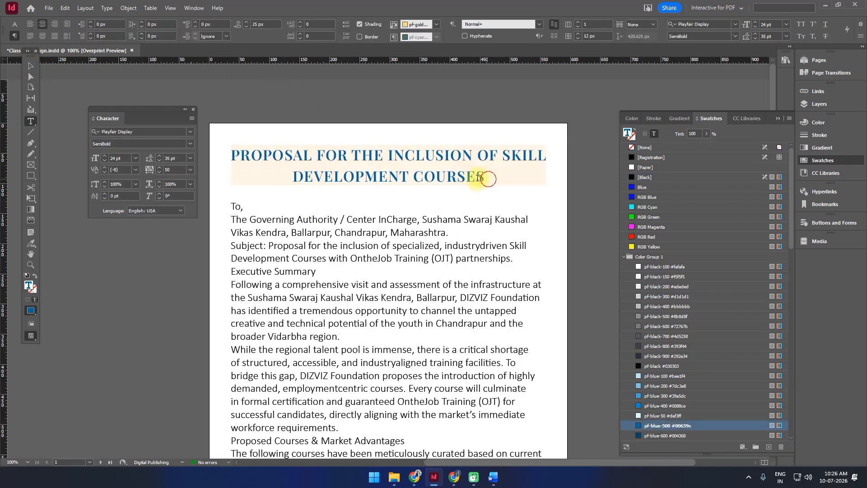
drag(478, 177, 226, 151)
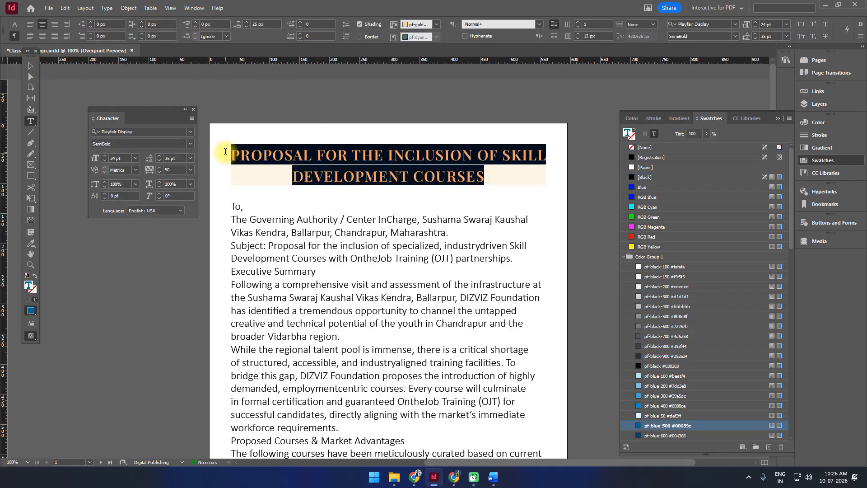
click(417, 30)
scroll(445, 348, down, 5)
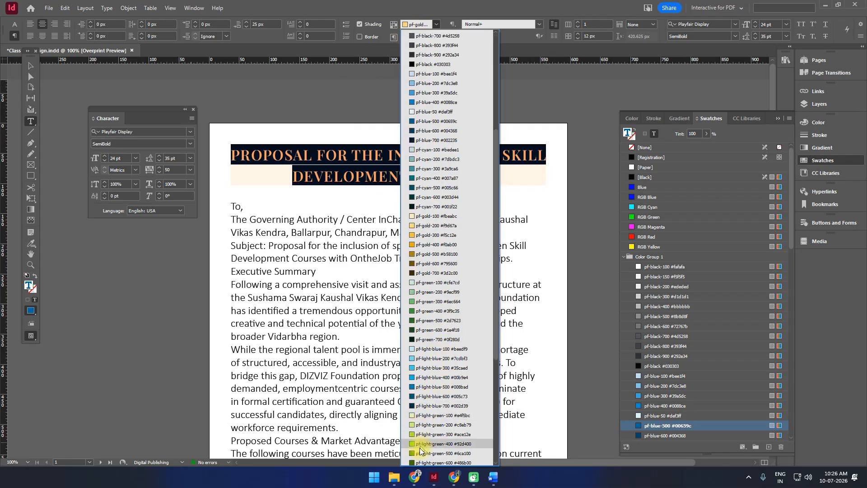
click(420, 444)
click(31, 66)
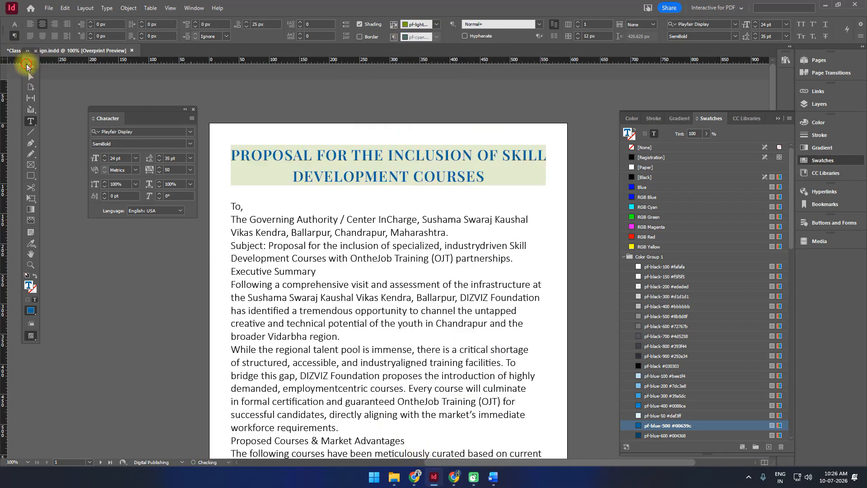
click(397, 113)
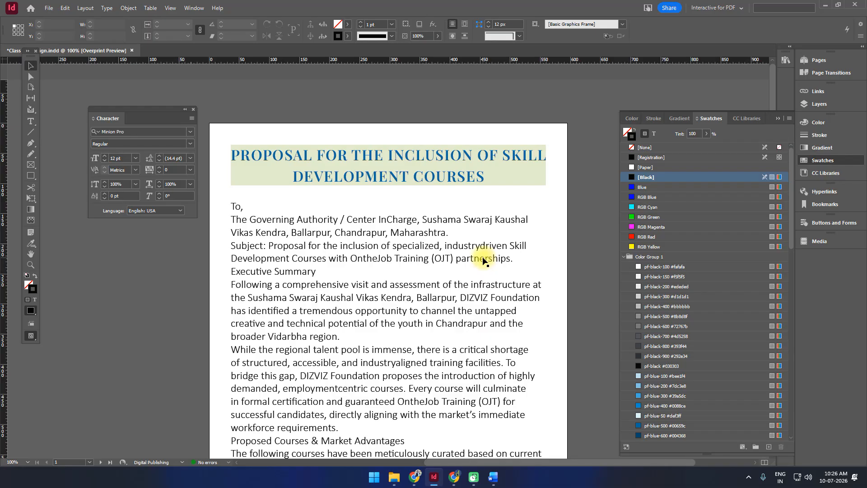
triple_click(431, 178)
click(493, 175)
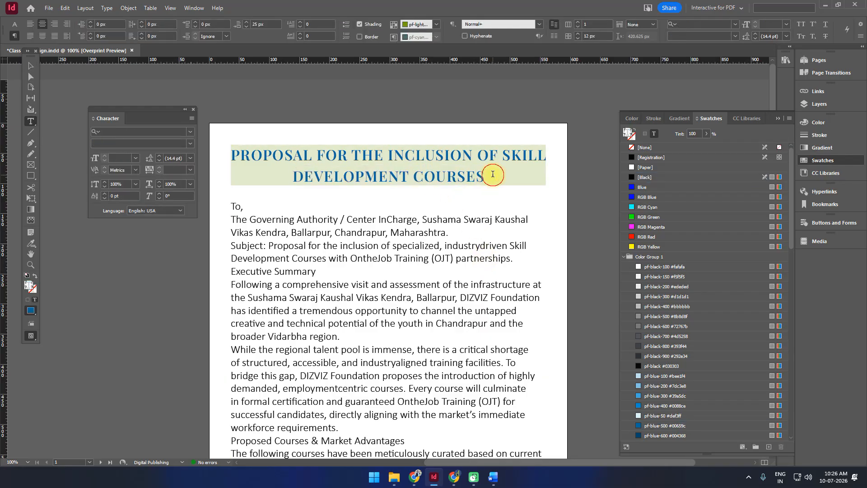
drag(492, 175, 179, 154)
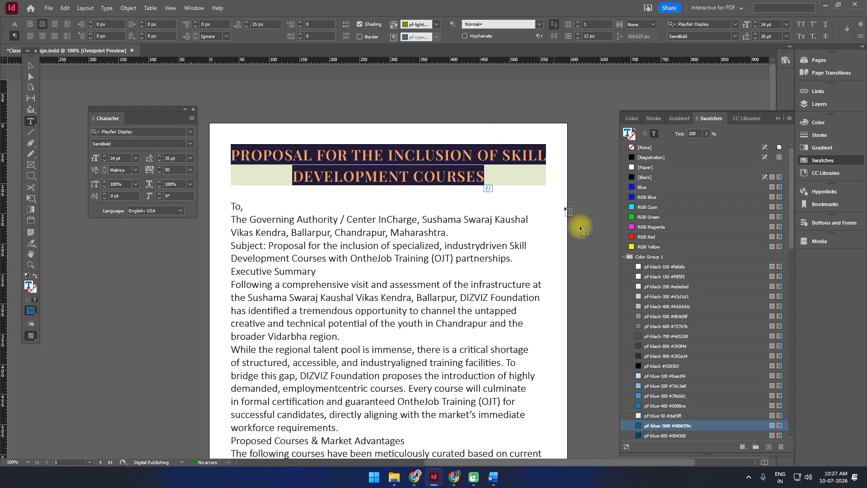
click(486, 177)
drag(486, 177, 208, 149)
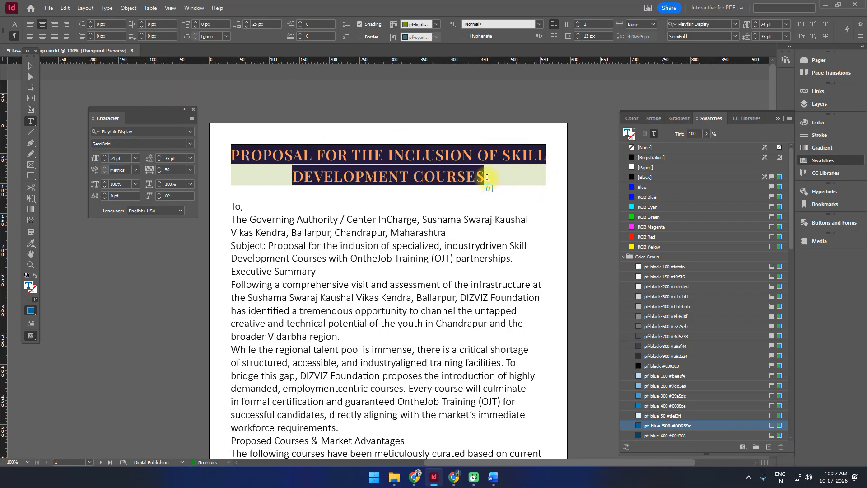
drag(487, 177, 202, 151)
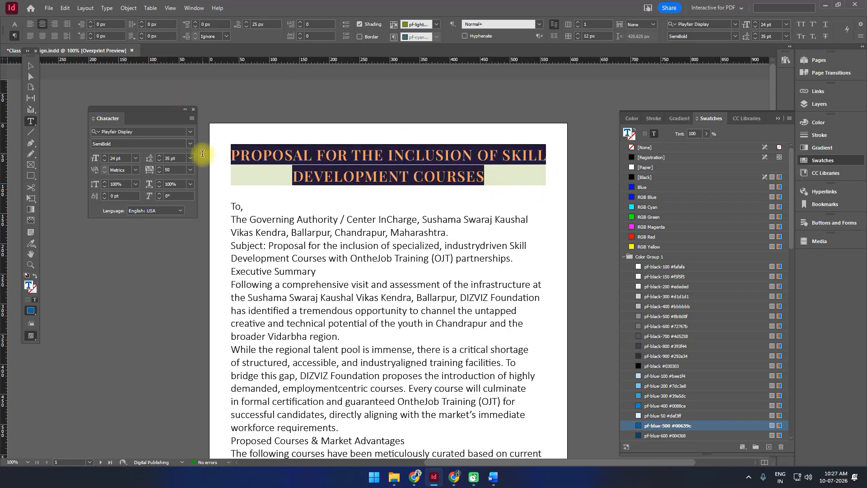
Select the first line of the proposal title and display the document's paragraph styles.
triple_click(345, 153)
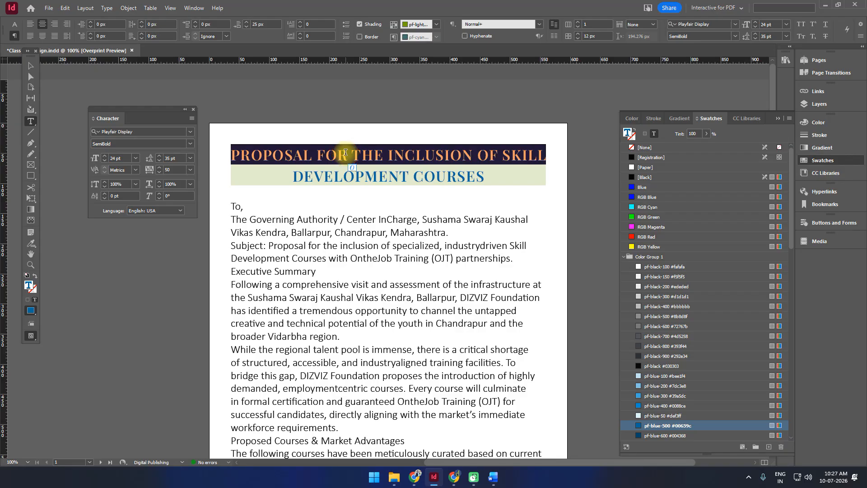
click(193, 7)
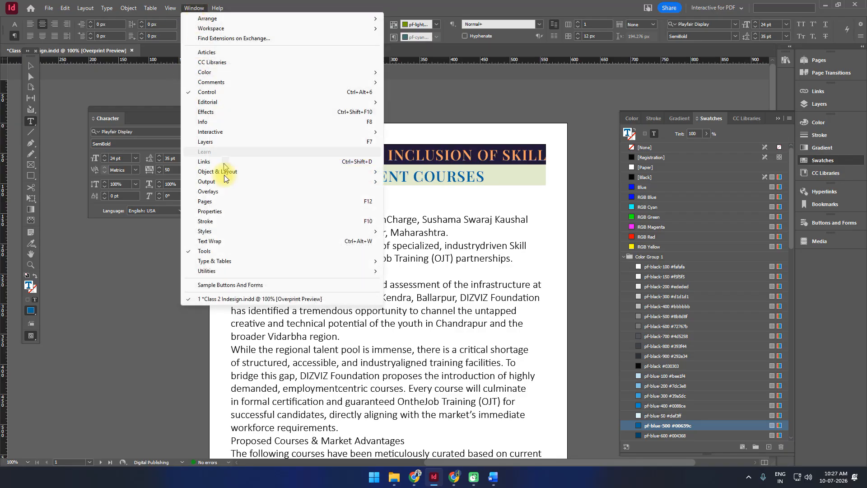
mouse_move(216, 263)
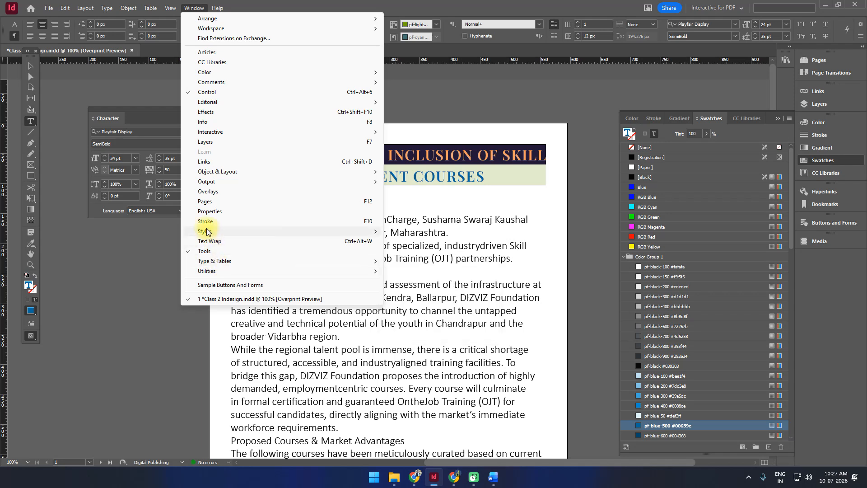
mouse_move(208, 231)
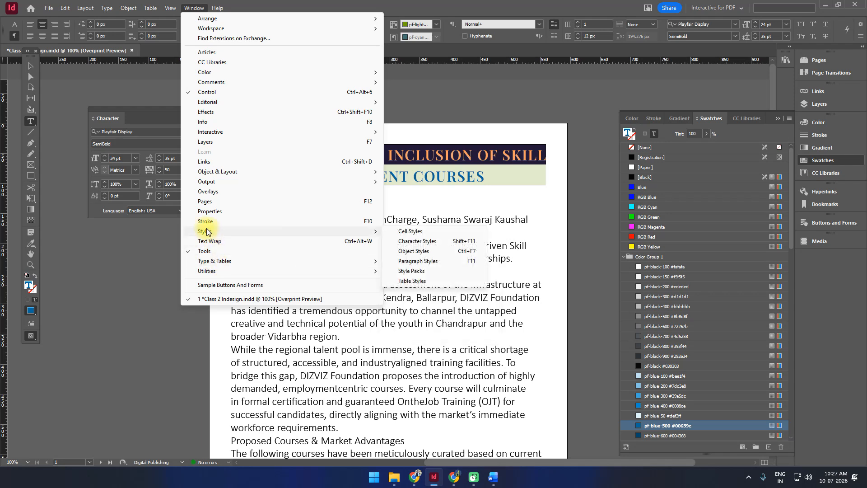
click(424, 262)
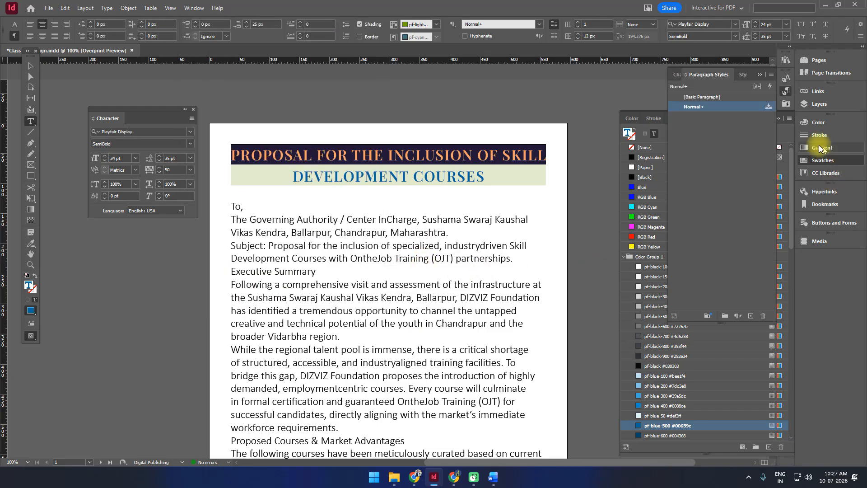
click(790, 90)
click(789, 90)
click(785, 81)
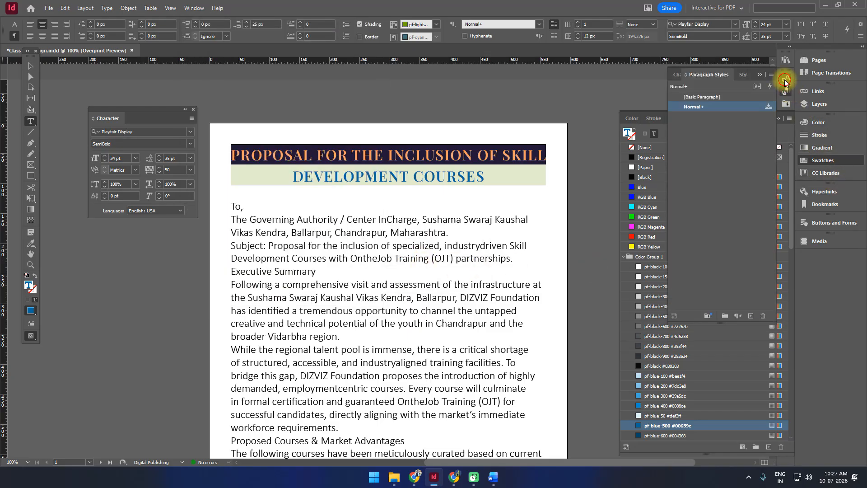
click(787, 91)
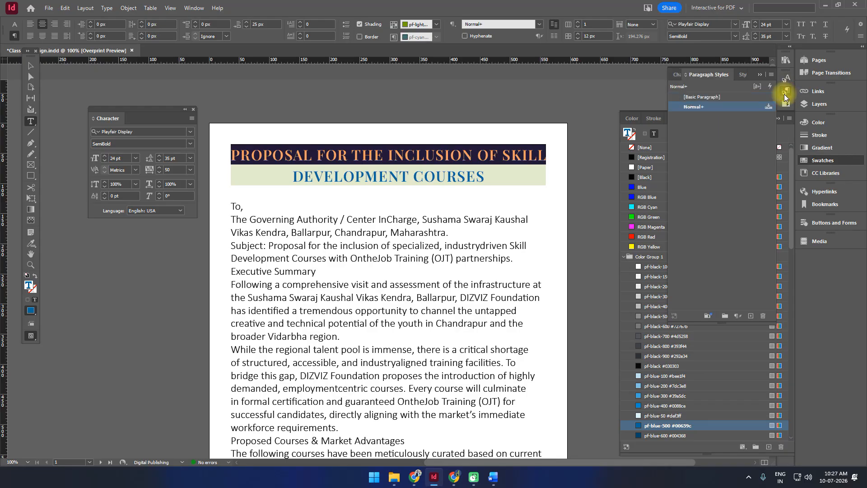
Create a new paragraph style from the selected proposal title and name it Main Heading.
click(751, 315)
click(725, 153)
click(715, 116)
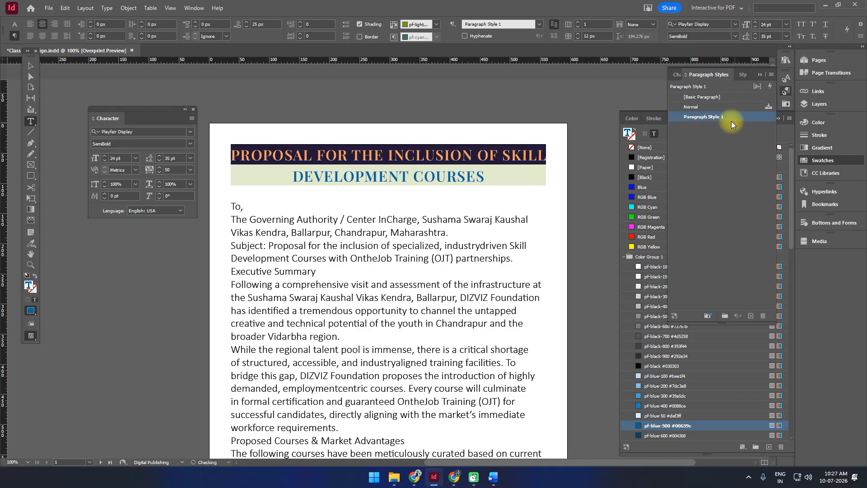
drag(729, 116, 638, 115)
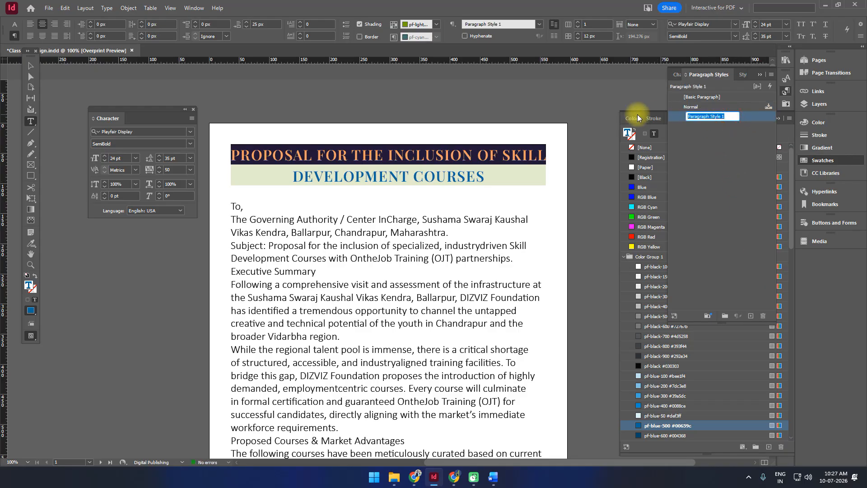
text(Main H)
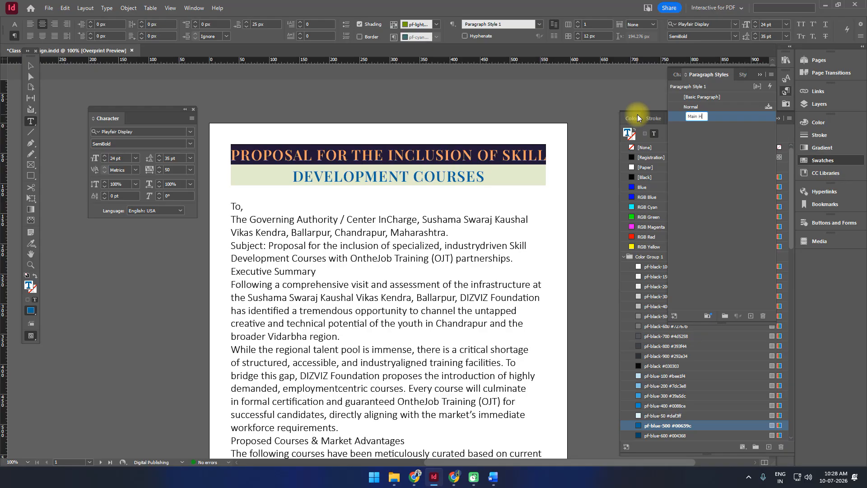
text(eading)
key(Return)
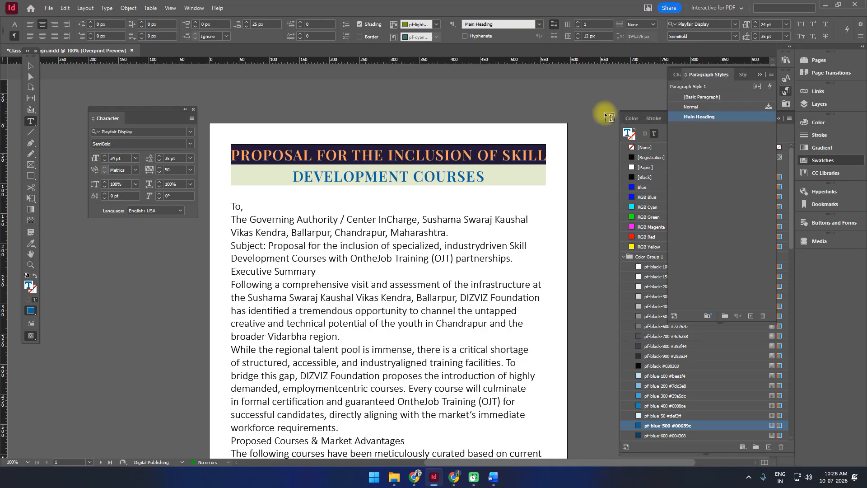
Try the Main Heading style on the "Executive Summary" line and undo it.
click(413, 246)
click(261, 276)
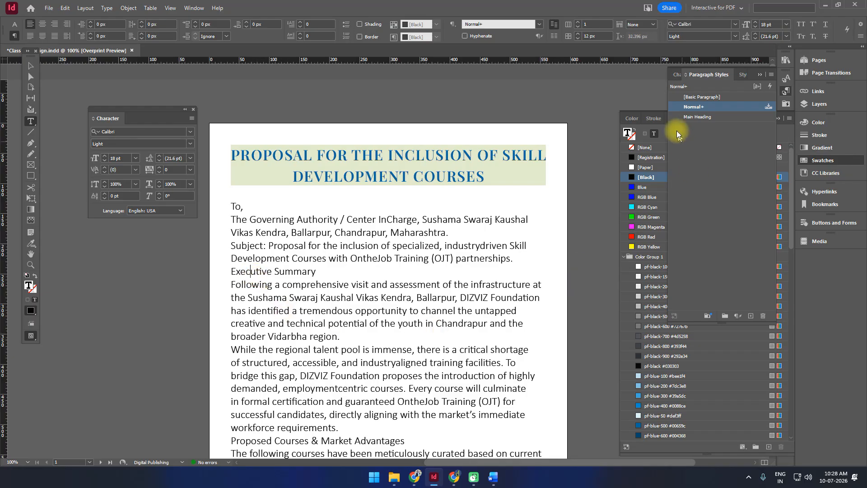
click(690, 120)
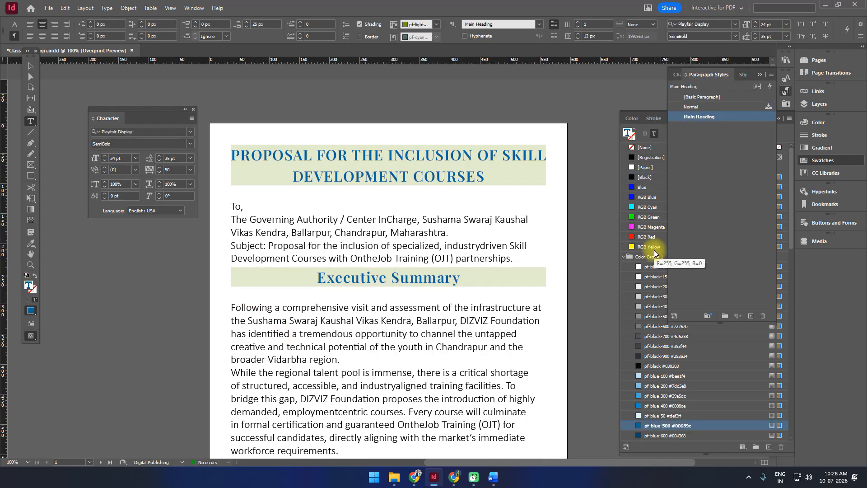
key(ctrl+z)
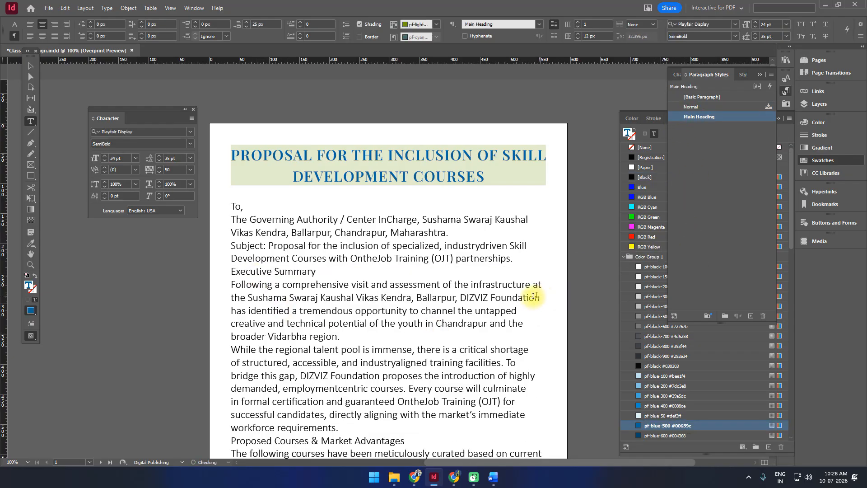
Try the Main Heading style on the "Proposed Courses & Market Advantages" line and undo it.
scroll(406, 316, down, 3)
click(286, 345)
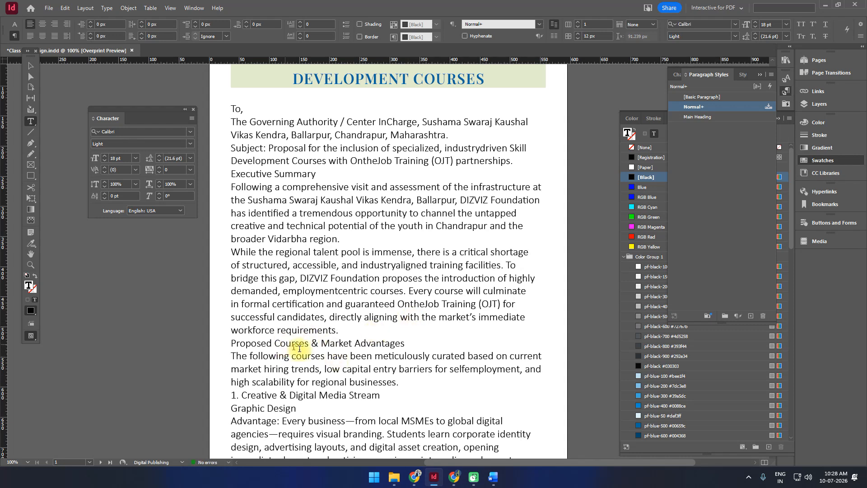
click(699, 117)
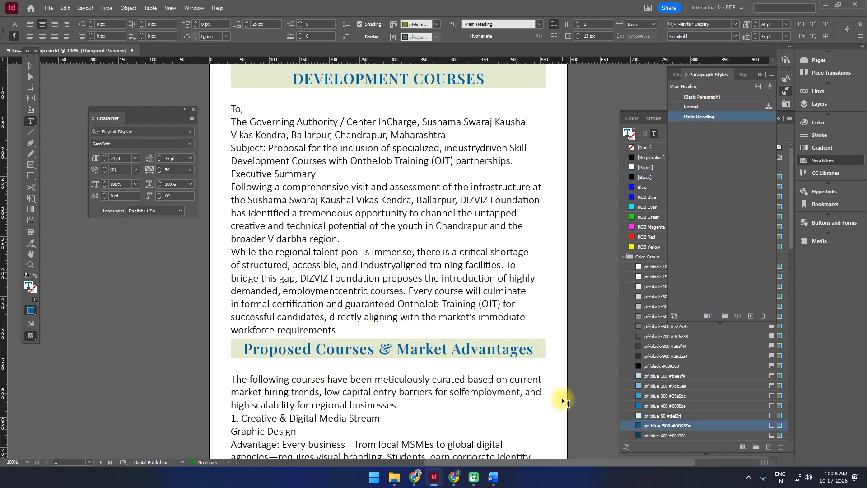
key(ctrl+z)
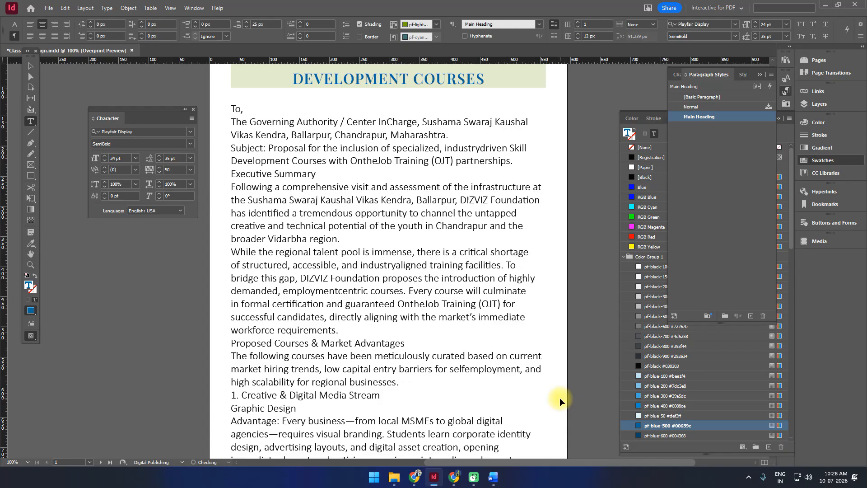
Try the Main Heading style on the page's last paragraph, starting "Advantage: With the explosion", and undo it.
scroll(497, 388, down, 4)
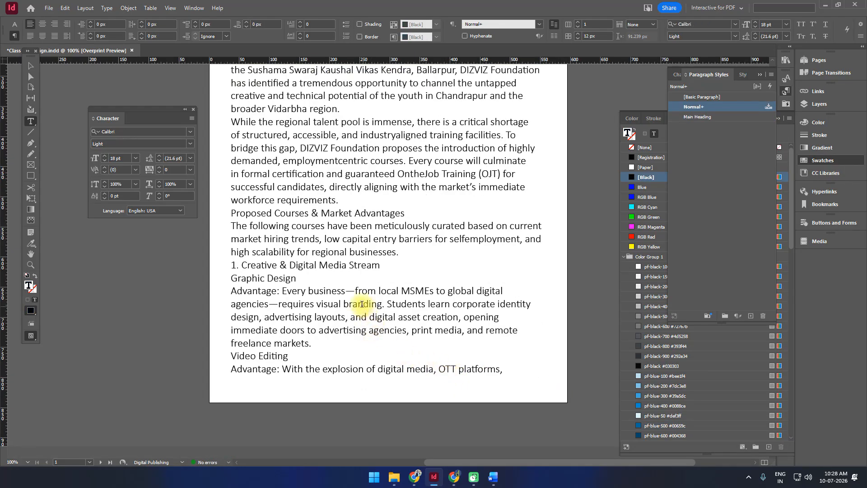
scroll(354, 213, up, 5)
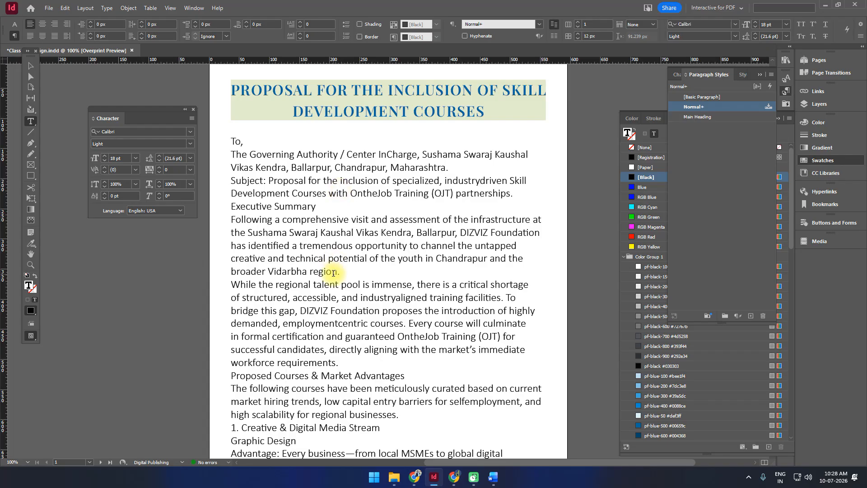
scroll(334, 274, down, 4)
click(262, 400)
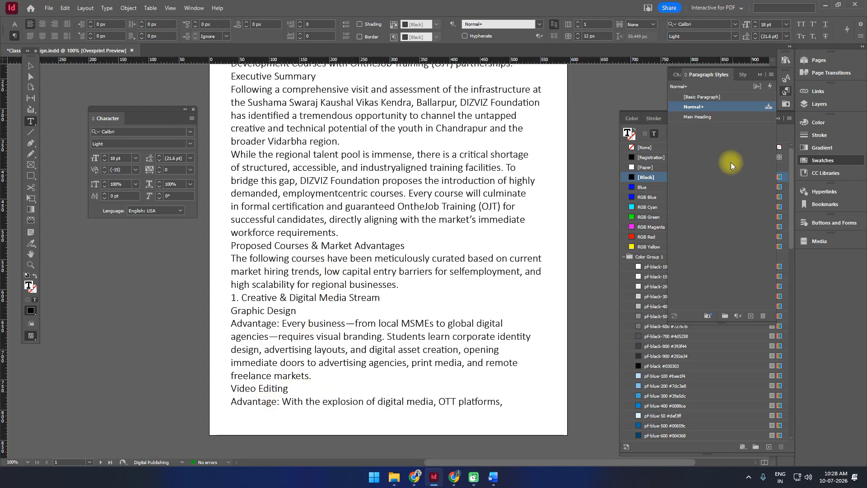
click(707, 116)
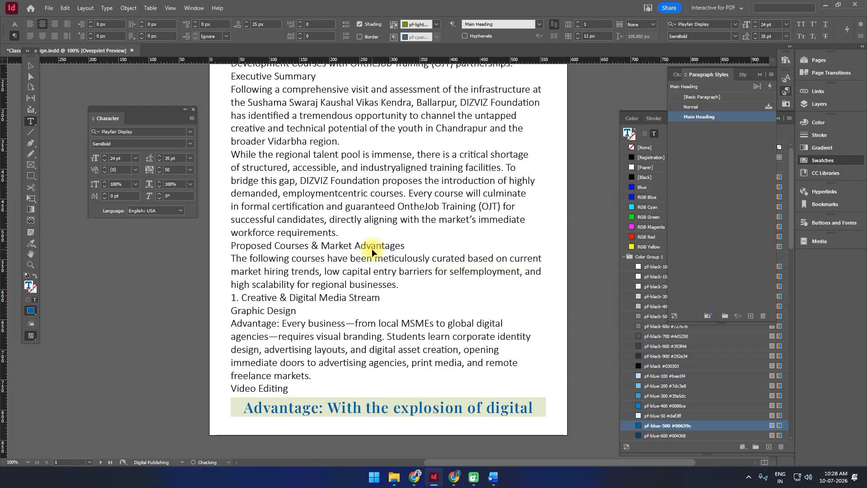
key(ctrl+z)
scroll(424, 248, up, 3)
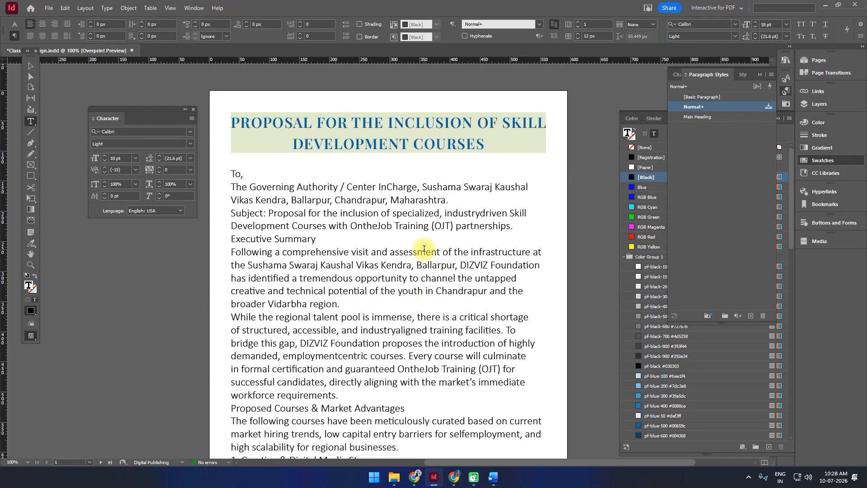
Switch to proposal.rtf in Word and give the proposal title the Heading 2 style with a style set that shades headings.
mouse_move(493, 476)
click(482, 432)
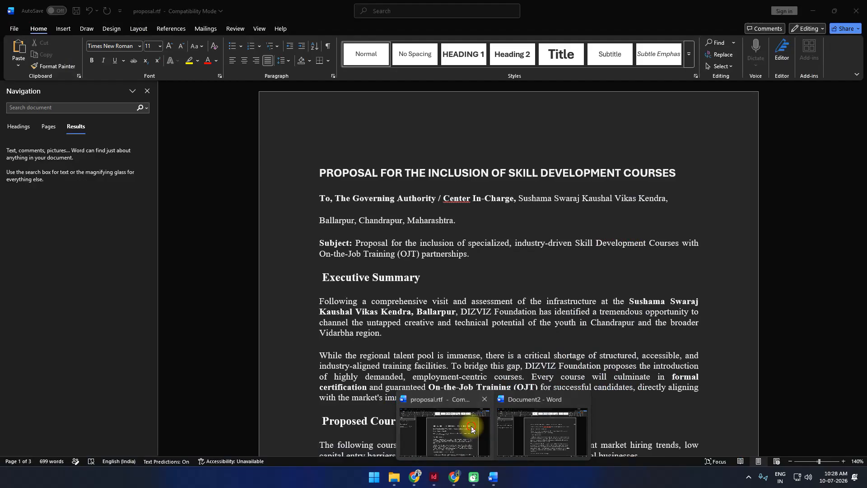
click(411, 173)
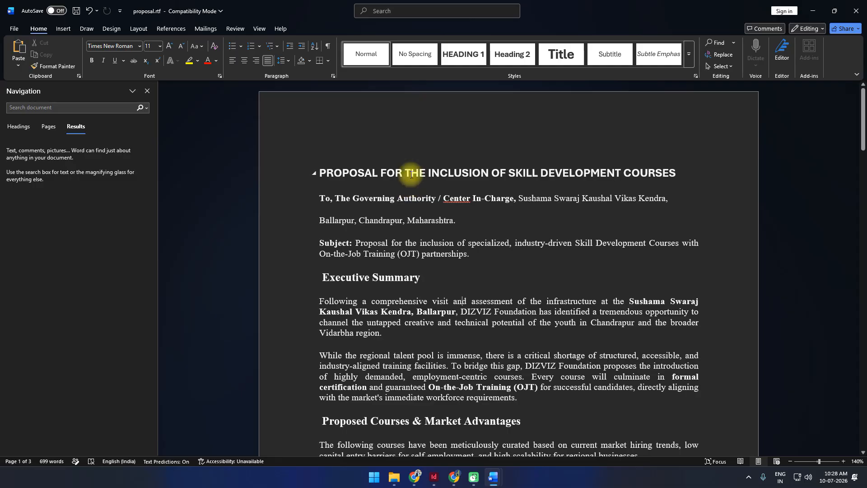
click(513, 63)
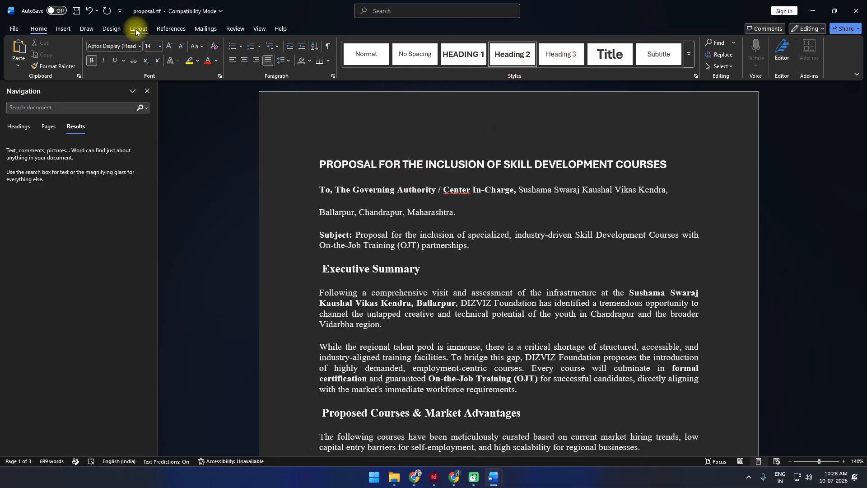
click(111, 29)
click(501, 55)
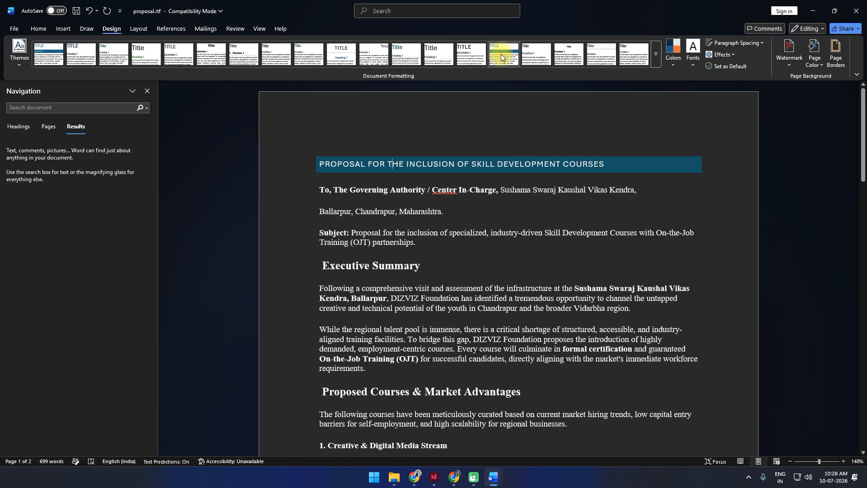
Try the Office 2013 - 2022 and Yellow theme colours on the document and settle on Red.
click(670, 65)
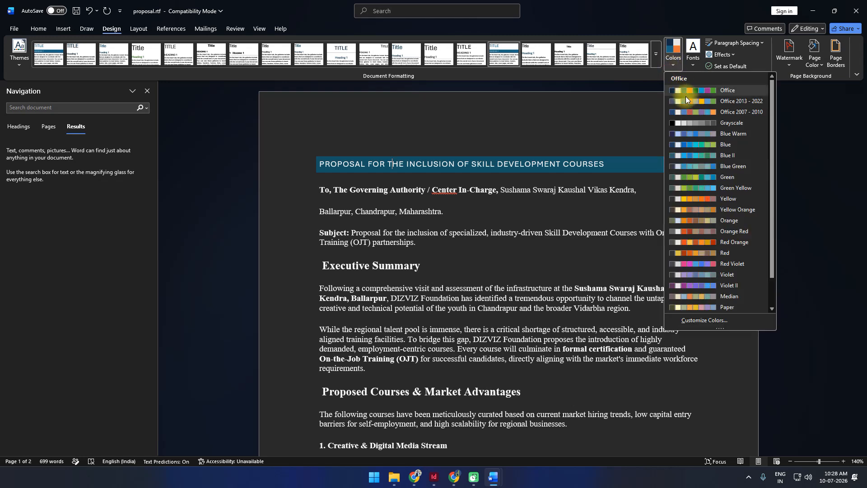
click(684, 106)
click(673, 53)
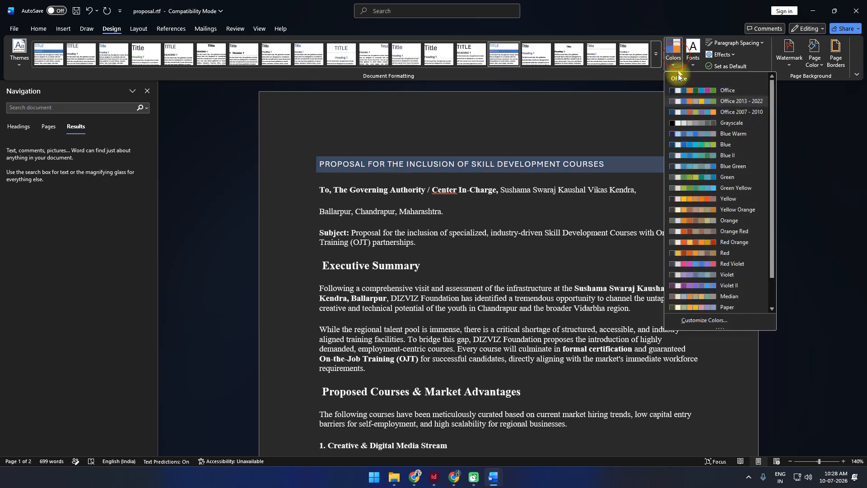
click(695, 200)
click(682, 52)
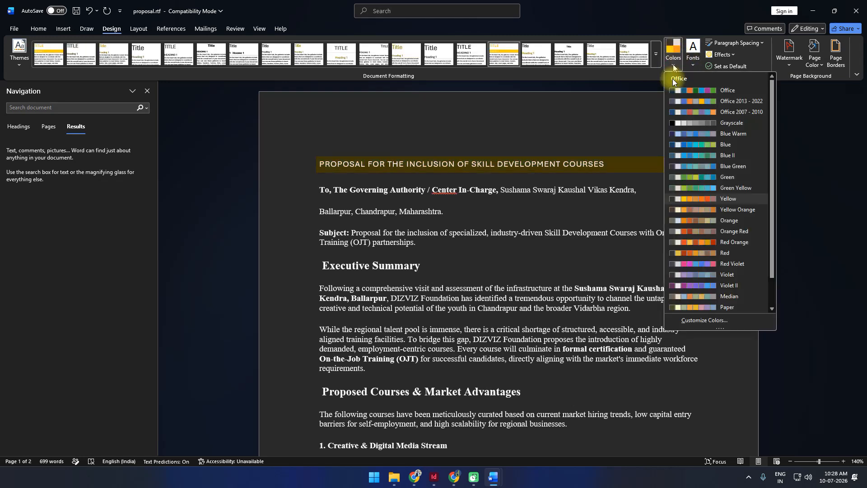
click(715, 255)
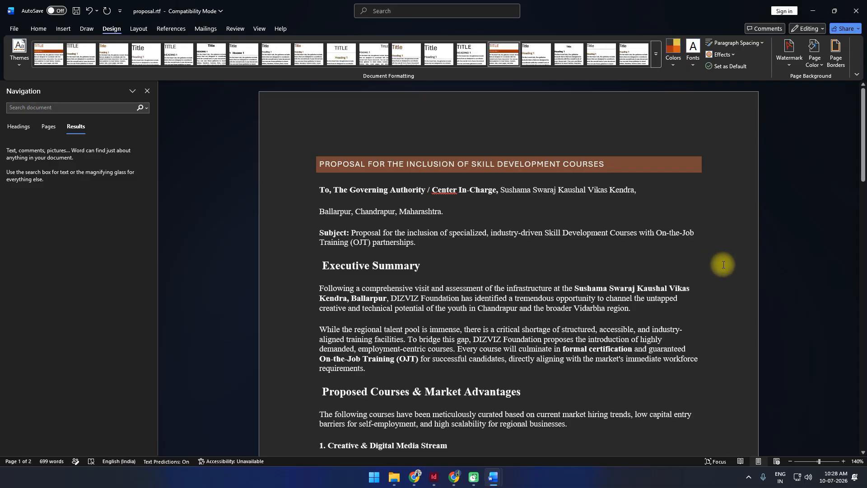
Apply several other style sets to the document in turn, ending with the second-to-last built-in set.
click(536, 56)
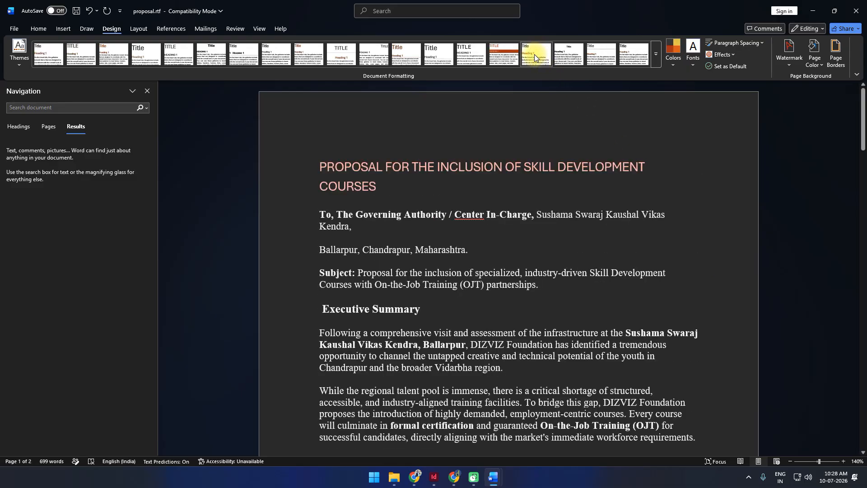
click(573, 56)
click(593, 60)
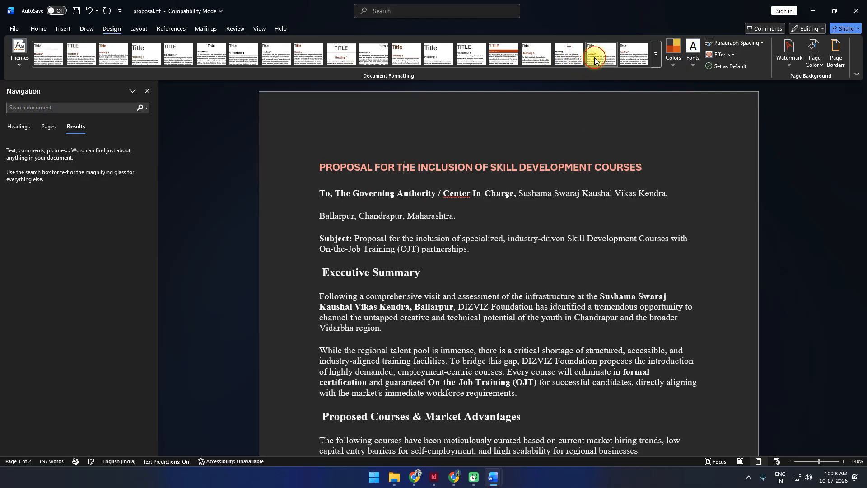
click(655, 54)
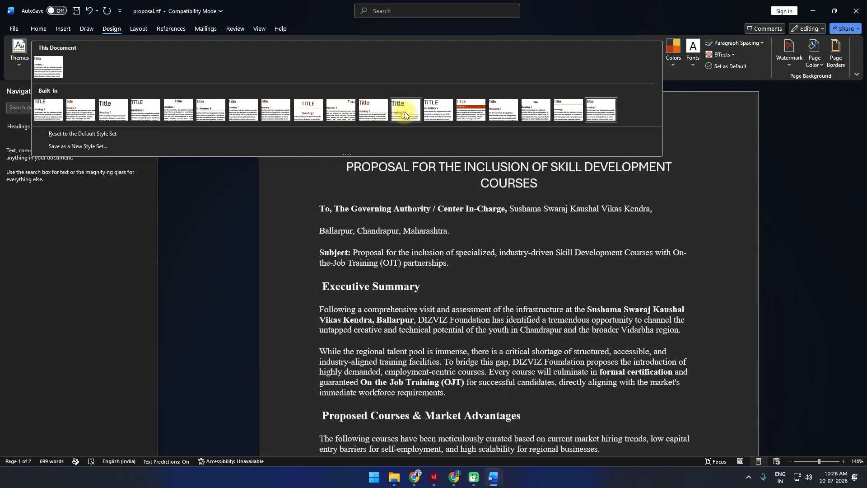
click(579, 115)
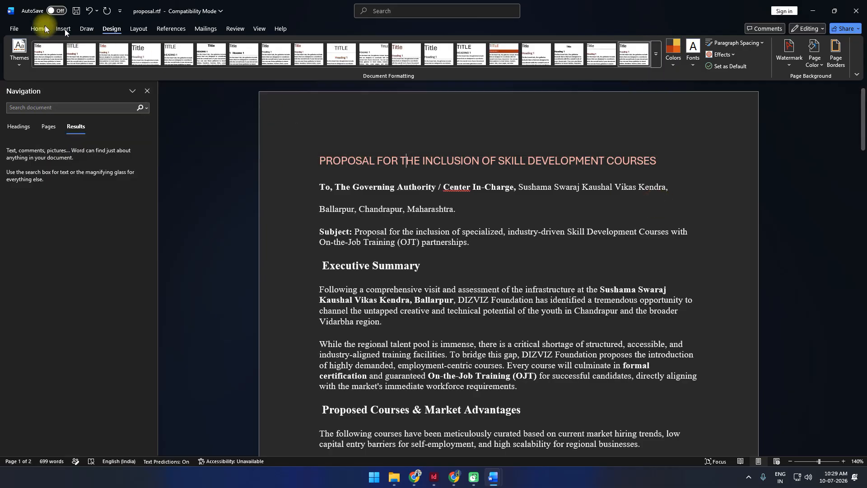
click(11, 11)
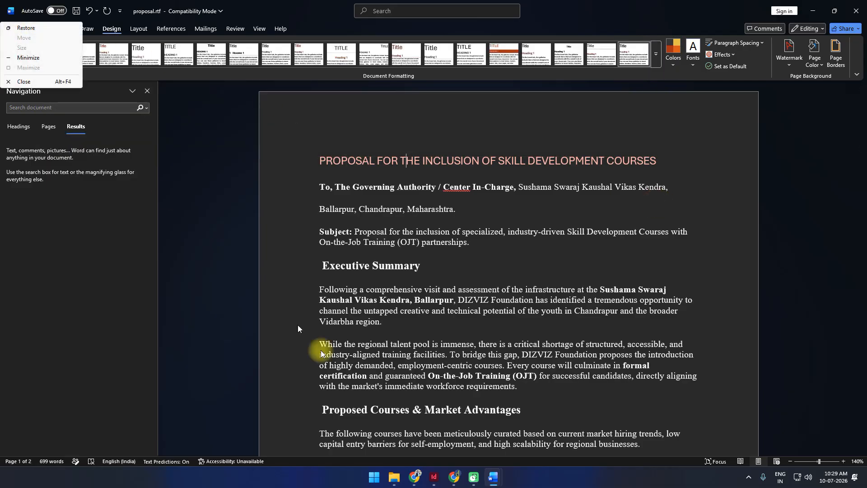
Switch to the Google Meet call in Chrome and admit the guest waiting to join.
click(415, 476)
click(366, 438)
click(106, 9)
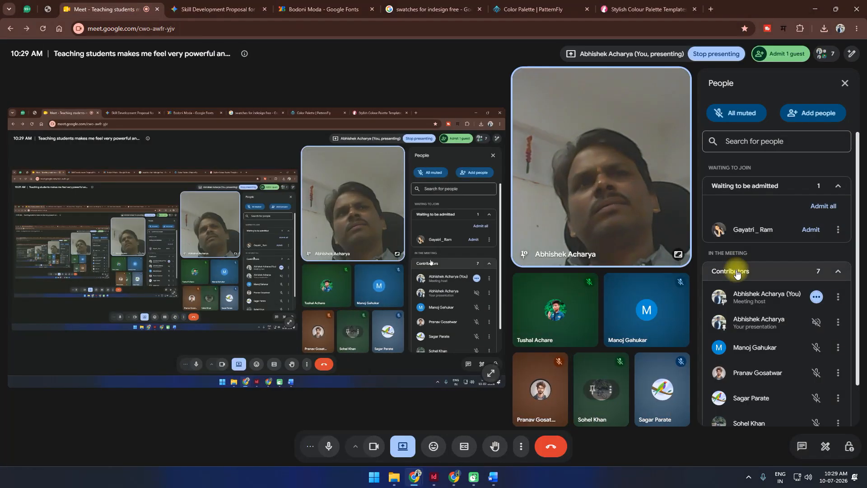
click(810, 229)
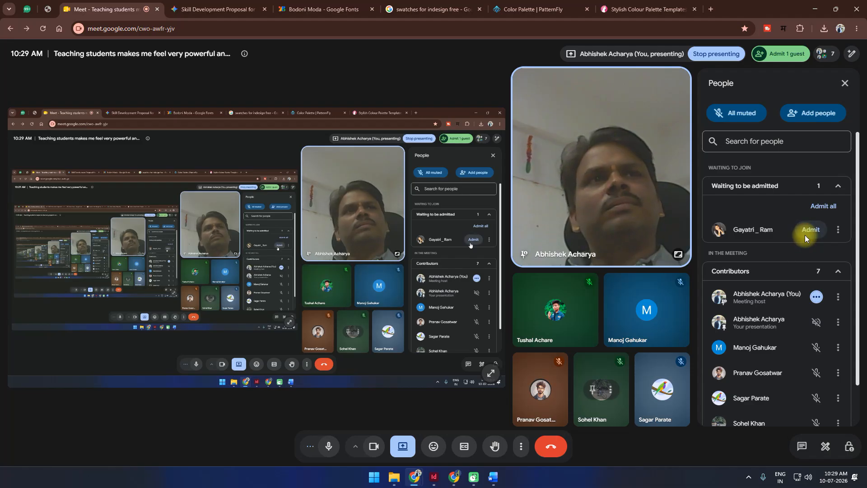
Return to InDesign, remove the paragraph break after "To," and put it back.
click(433, 477)
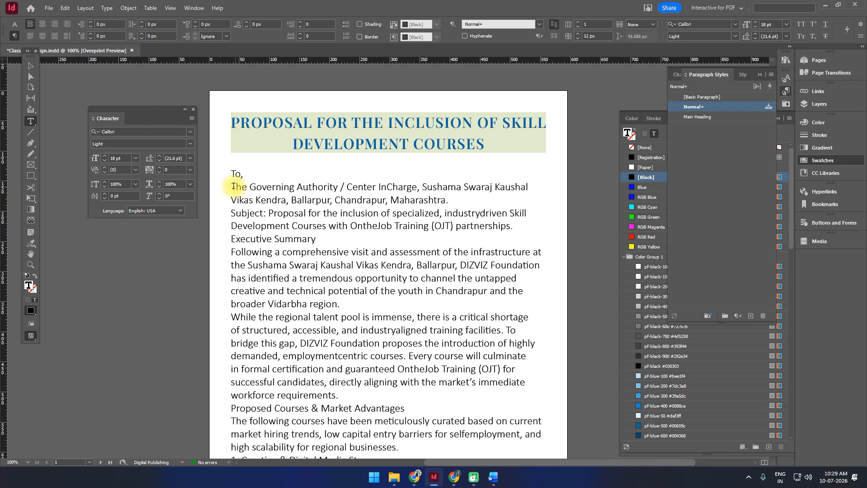
drag(231, 186, 450, 201)
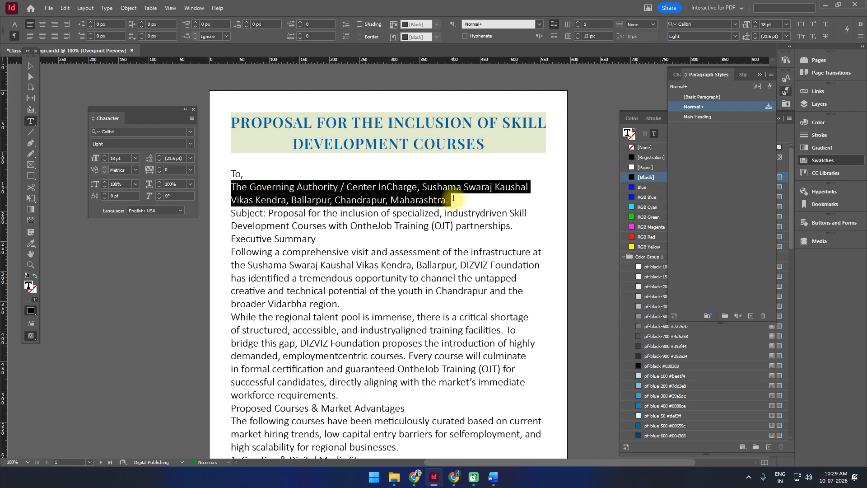
click(246, 174)
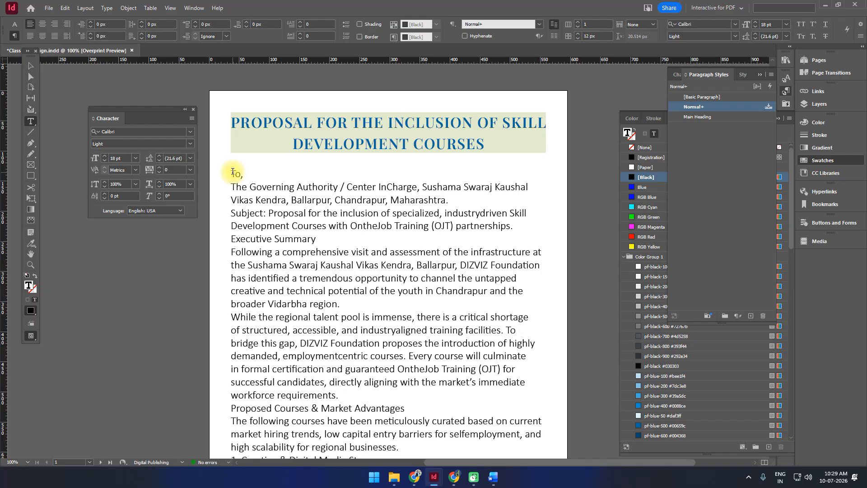
key(Delete)
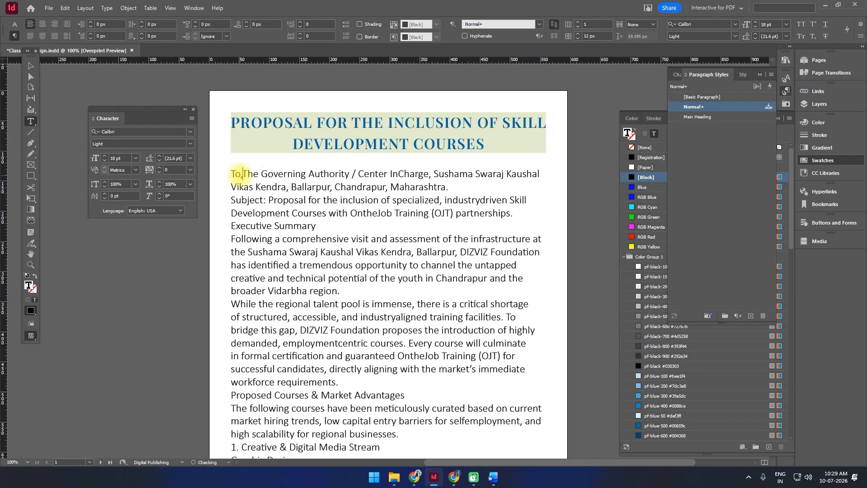
key(Return)
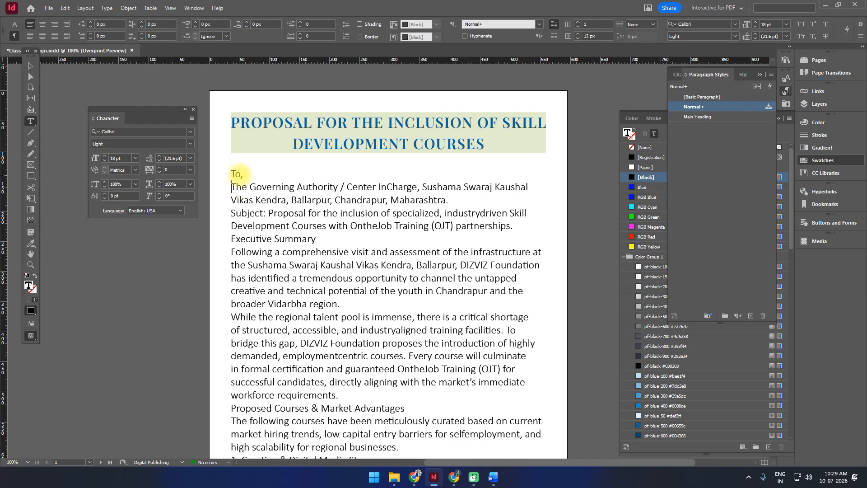
Set the space after to 2 px for the recipient block from "To," through the Governing Authority address.
drag(450, 201, 223, 174)
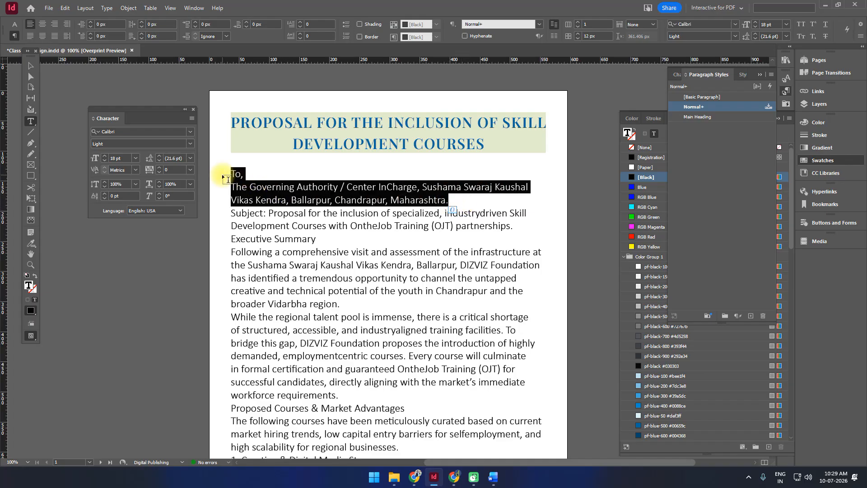
click(305, 200)
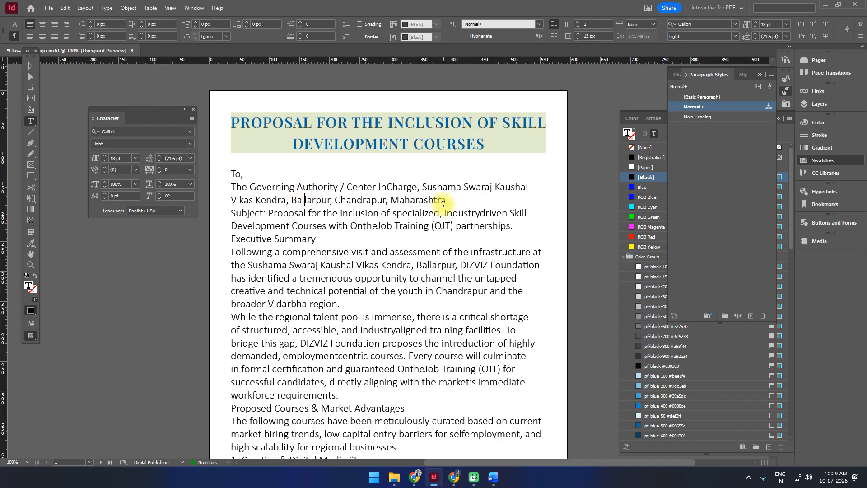
drag(447, 202, 229, 162)
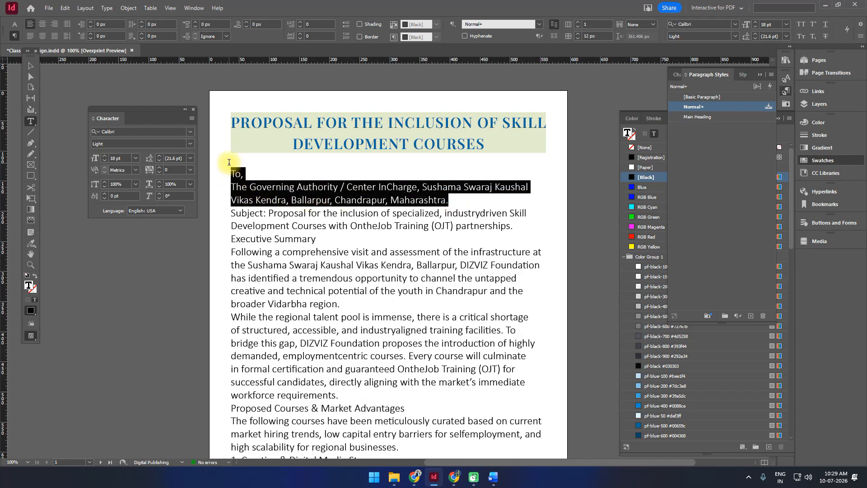
click(247, 23)
click(247, 22)
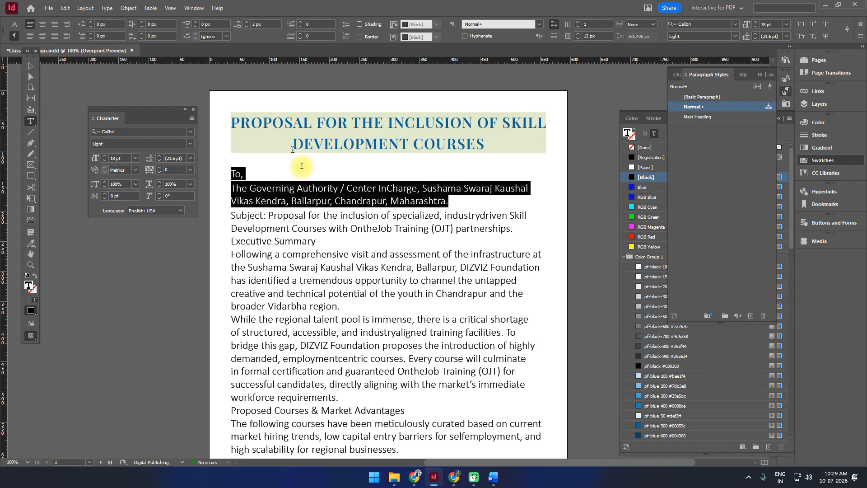
Set the leading of the two-line Governing Authority address paragraph to 24 pt.
click(332, 198)
drag(448, 201, 230, 187)
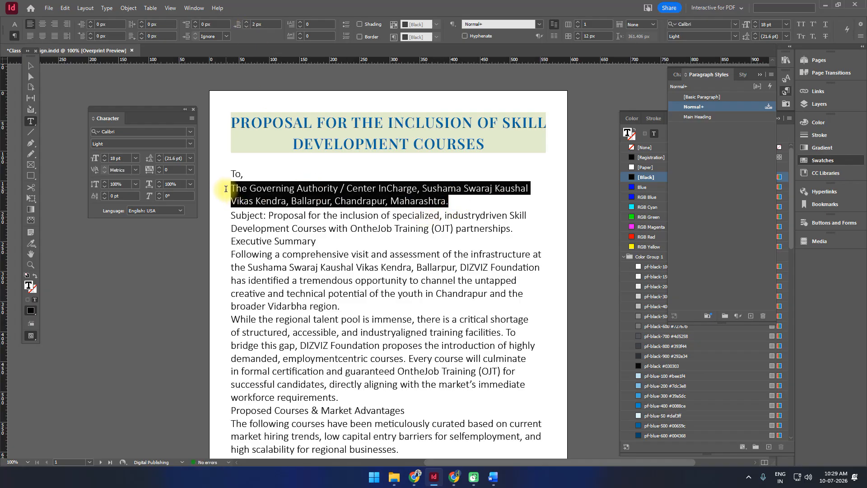
click(15, 24)
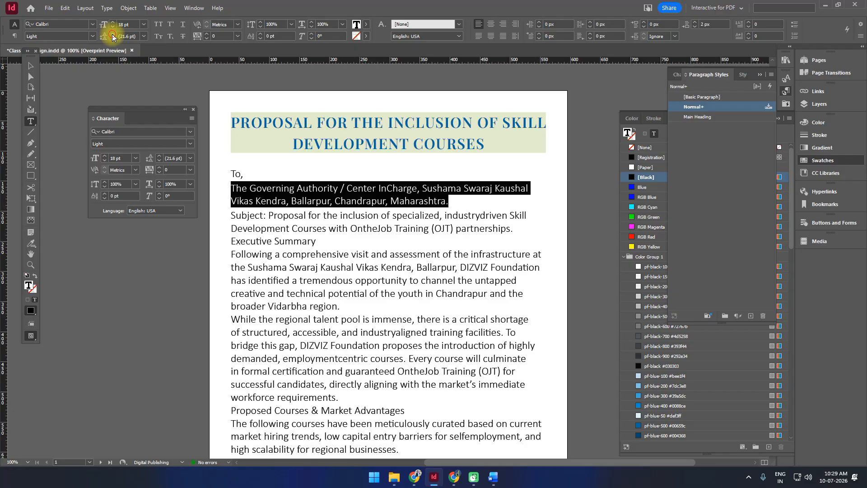
click(113, 34)
click(113, 34)
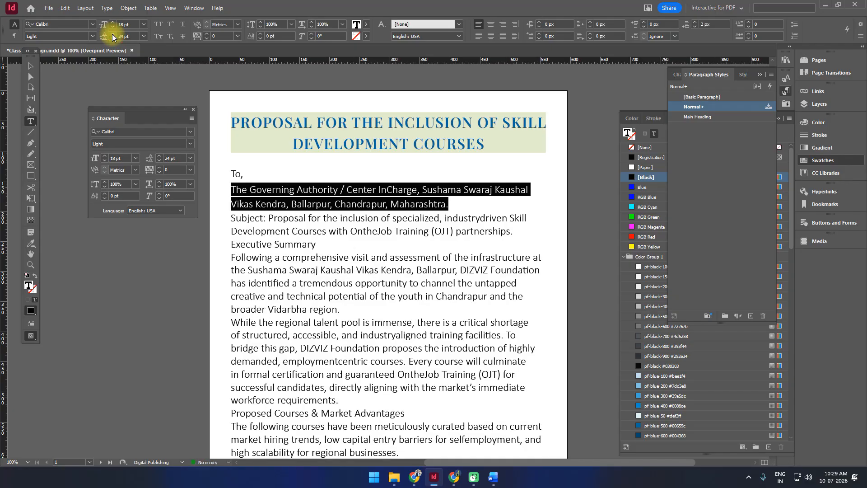
Increase the space after the Governing Authority address paragraph to 10 px.
click(457, 200)
drag(453, 206, 217, 180)
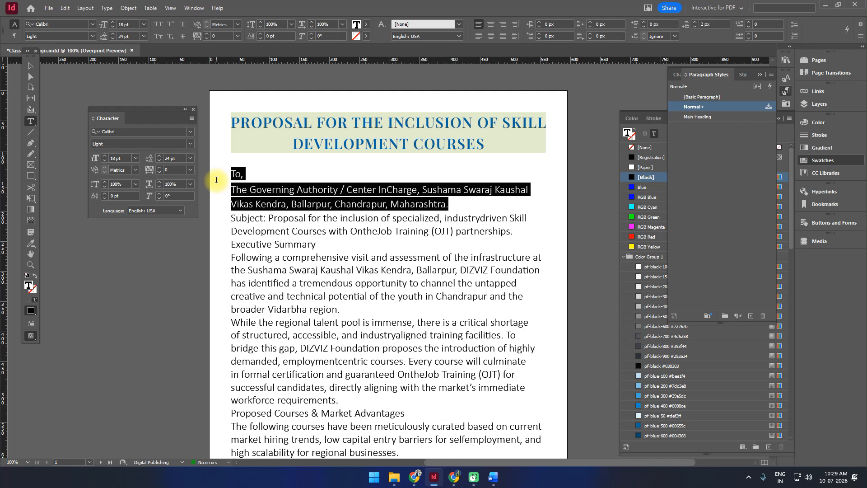
click(456, 205)
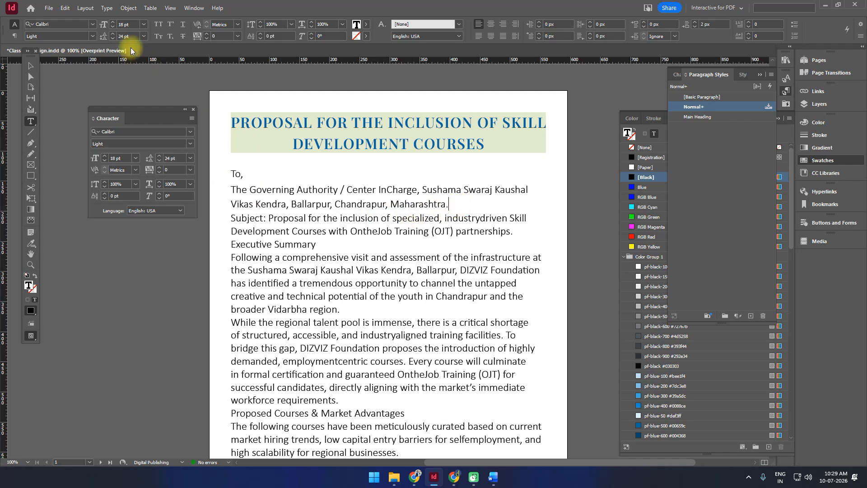
click(15, 36)
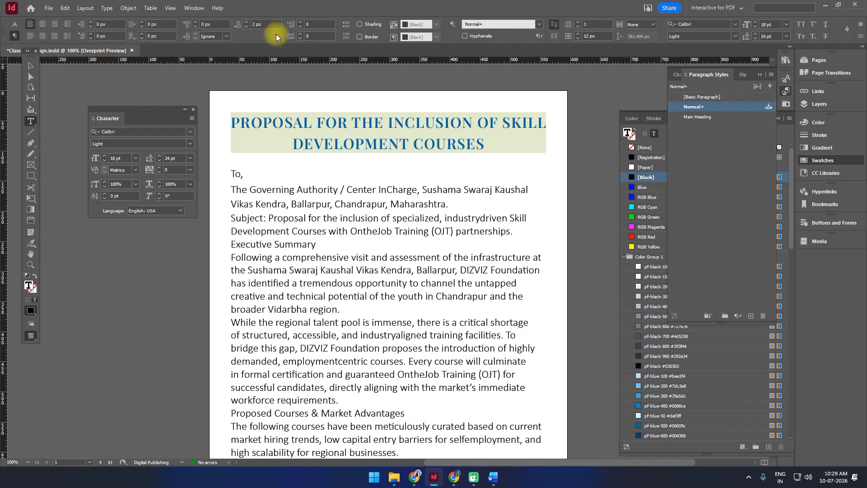
click(247, 22)
click(247, 22)
click(247, 22)
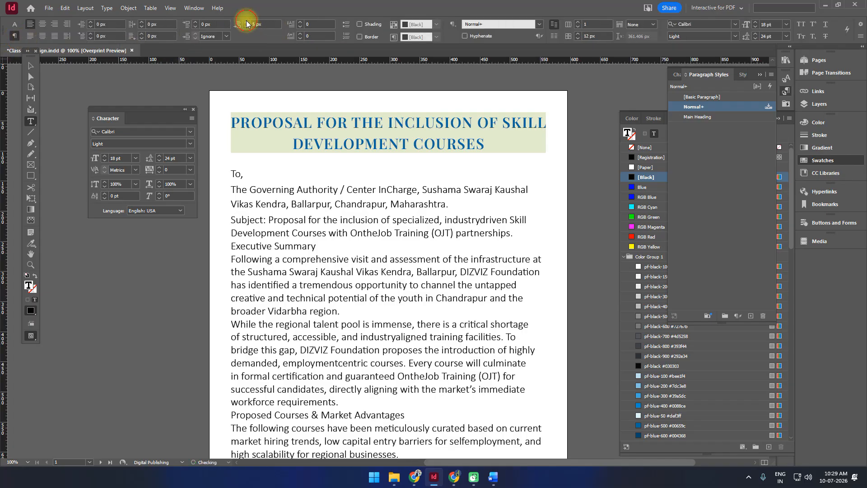
click(245, 21)
click(246, 20)
click(246, 20)
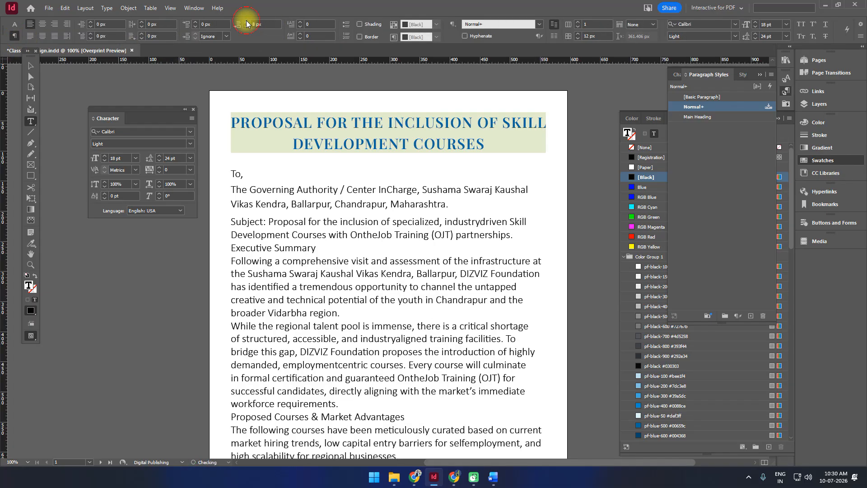
click(245, 21)
click(246, 21)
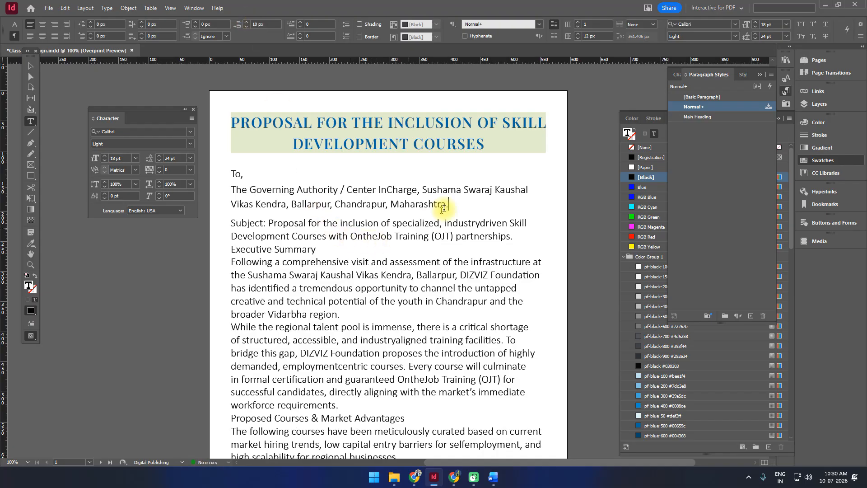
drag(449, 205, 211, 171)
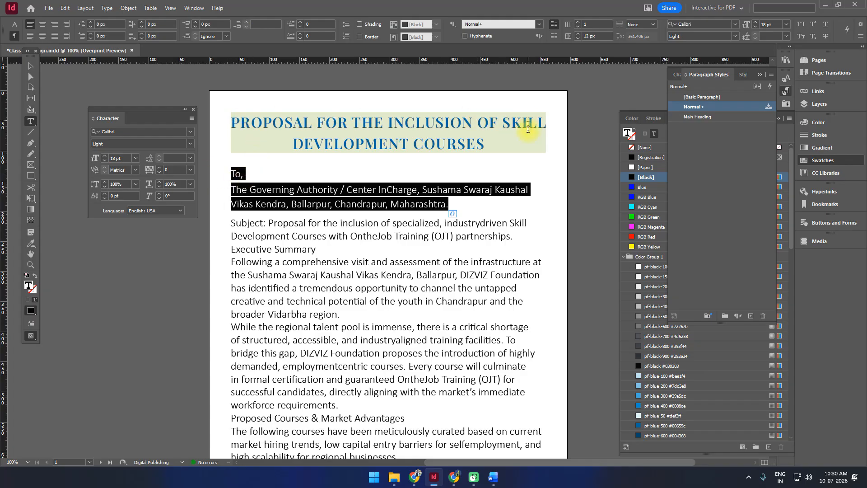
Set the tracking of both lines of the proposal's main heading to 0.
triple_click(313, 120)
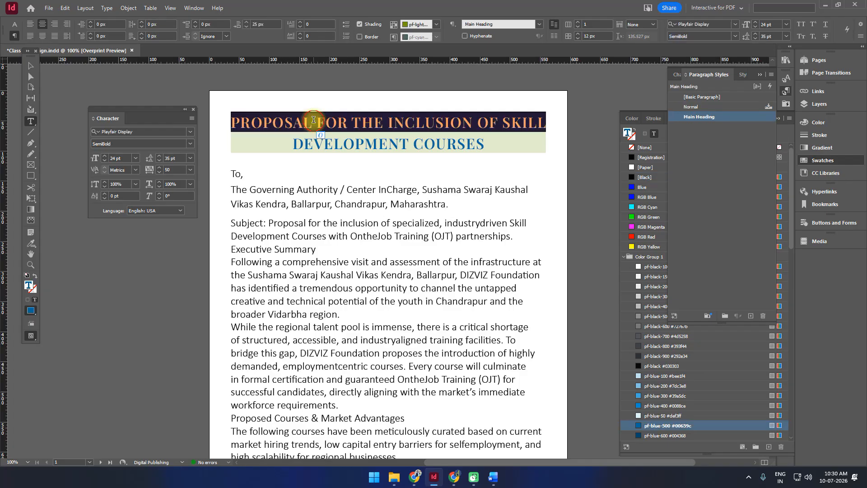
click(14, 25)
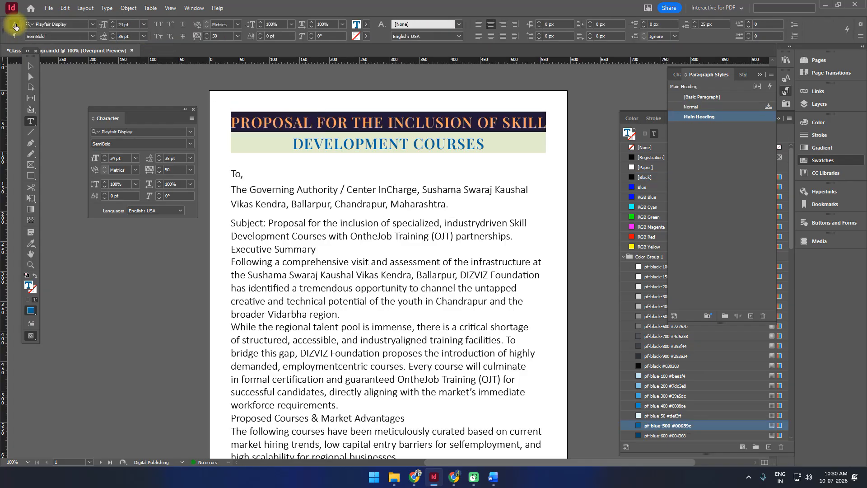
click(236, 37)
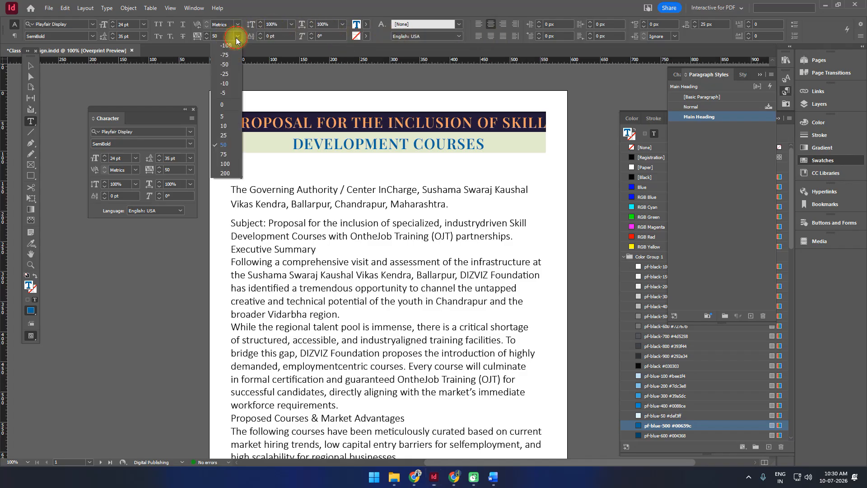
click(231, 110)
double_click(348, 144)
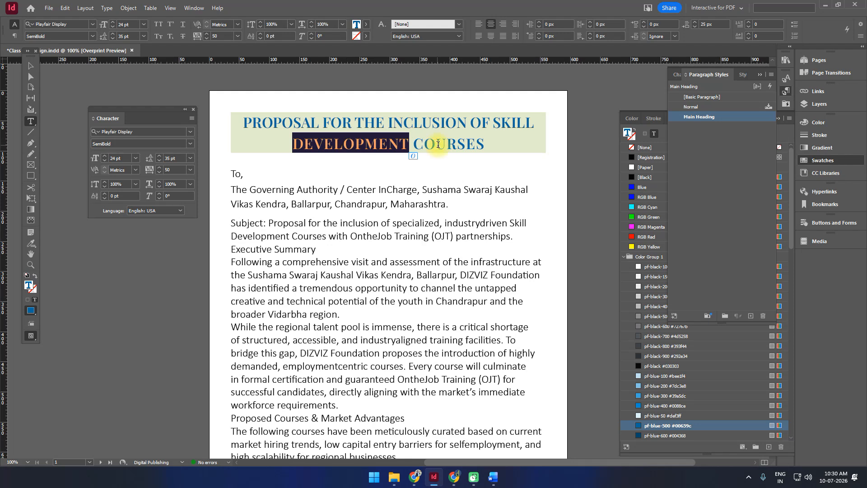
click(486, 147)
drag(487, 147, 236, 122)
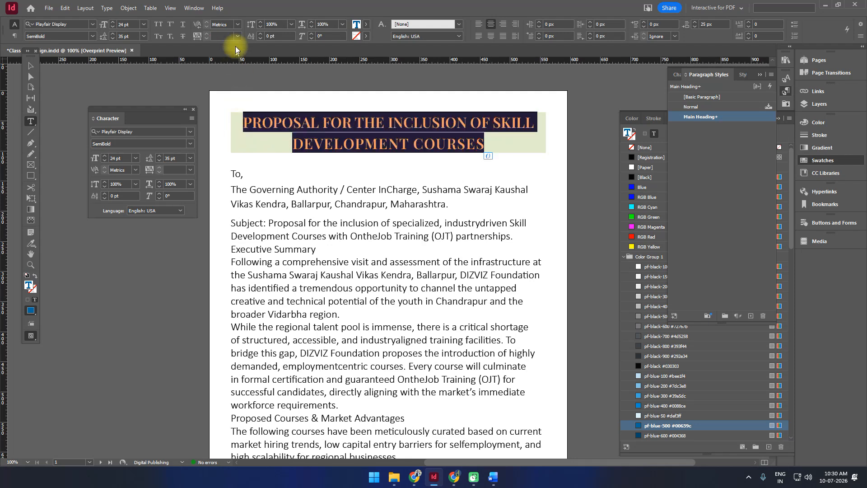
click(237, 36)
click(228, 107)
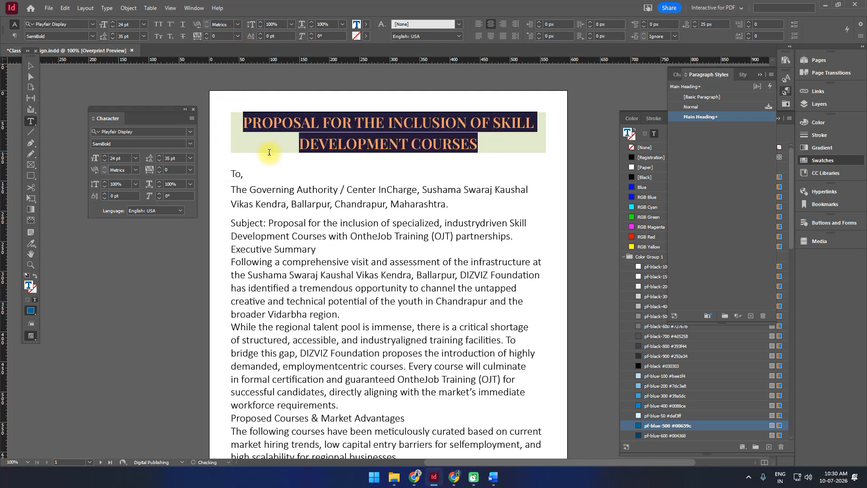
Redefine the Main Heading paragraph style from the complete heading with its new tracking.
click(368, 141)
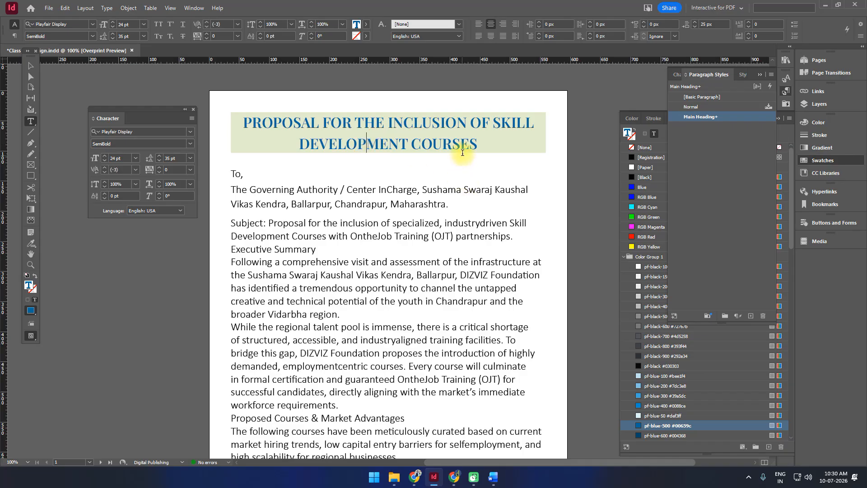
drag(480, 144, 237, 124)
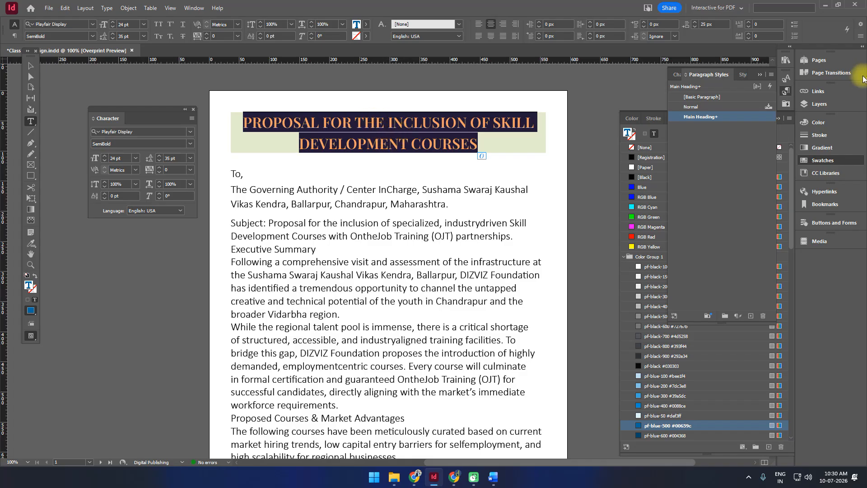
click(771, 74)
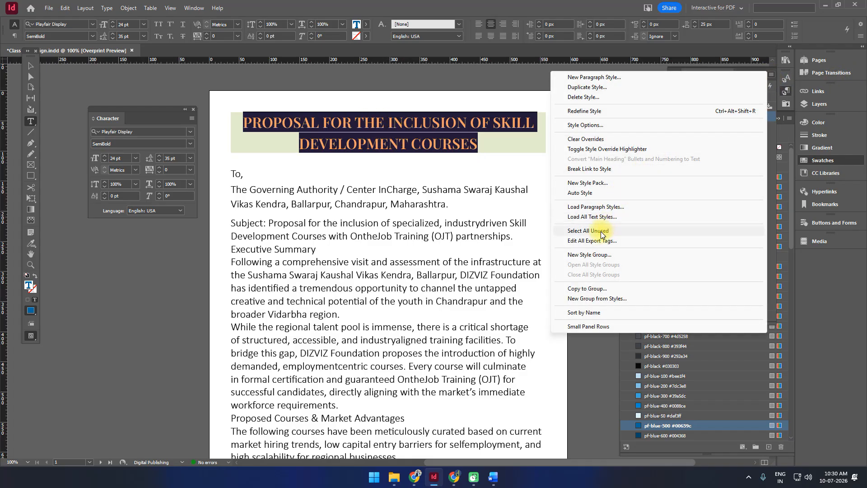
click(595, 111)
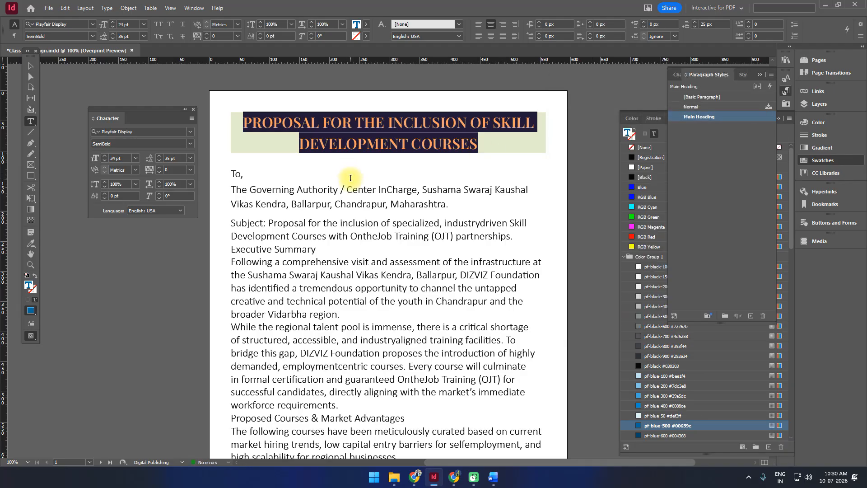
click(400, 122)
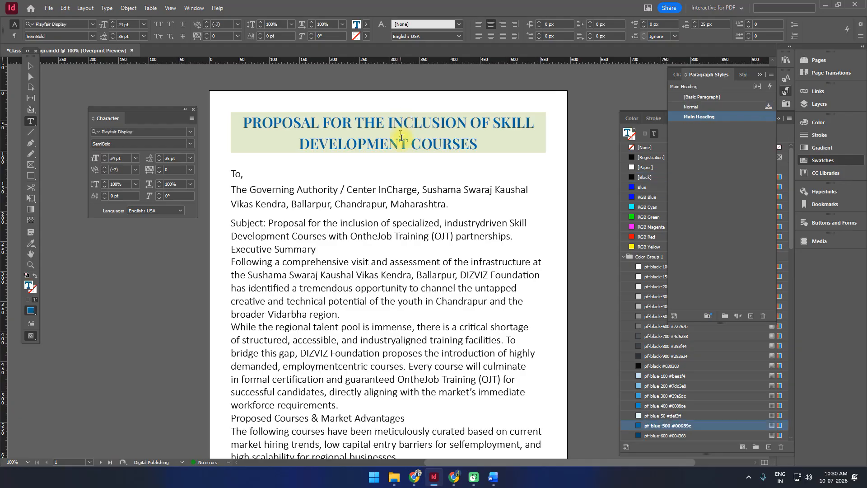
Select the recipient block from "To," through the address and look through its Calibri font style options.
click(313, 193)
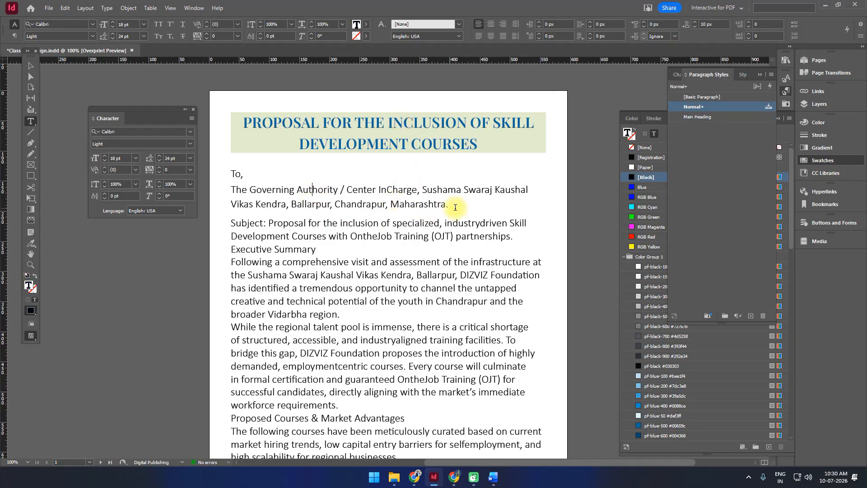
drag(448, 205, 216, 176)
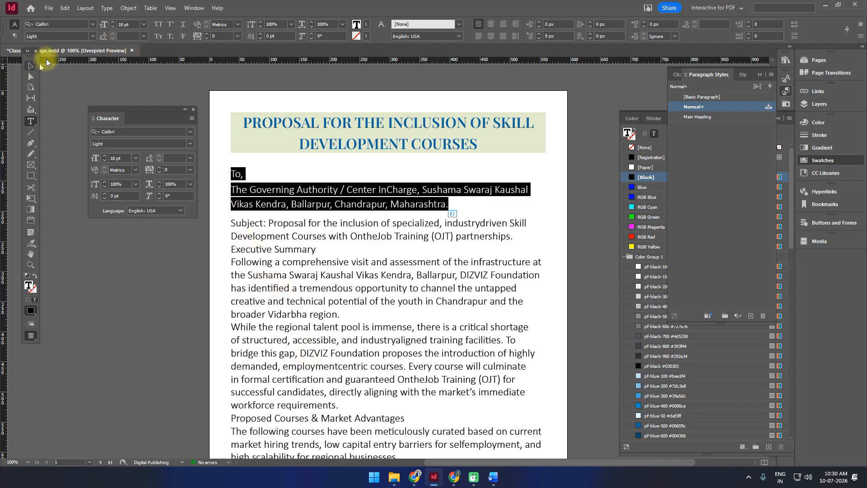
click(93, 36)
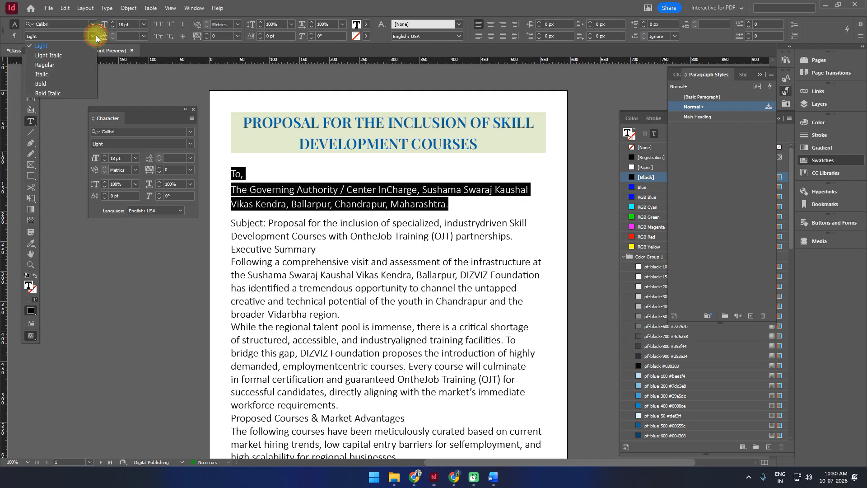
click(61, 22)
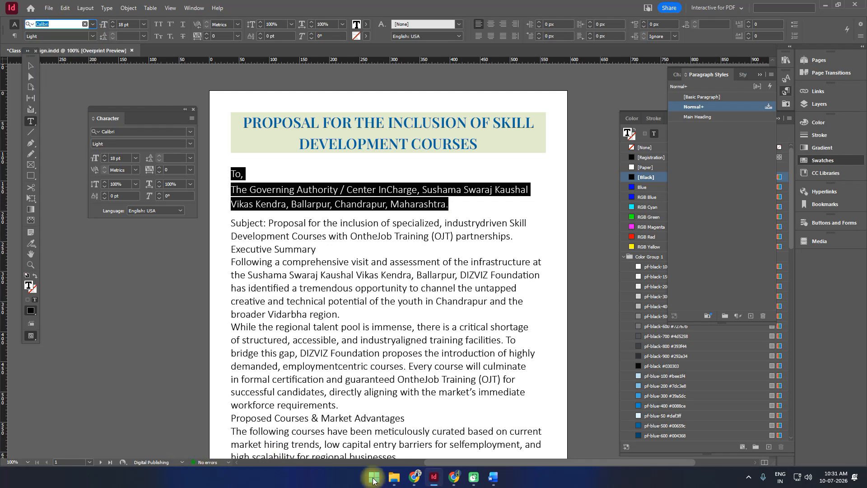
Switch to Chrome and search Google in a new tab for "best font for proposals".
mouse_move(412, 475)
click(379, 447)
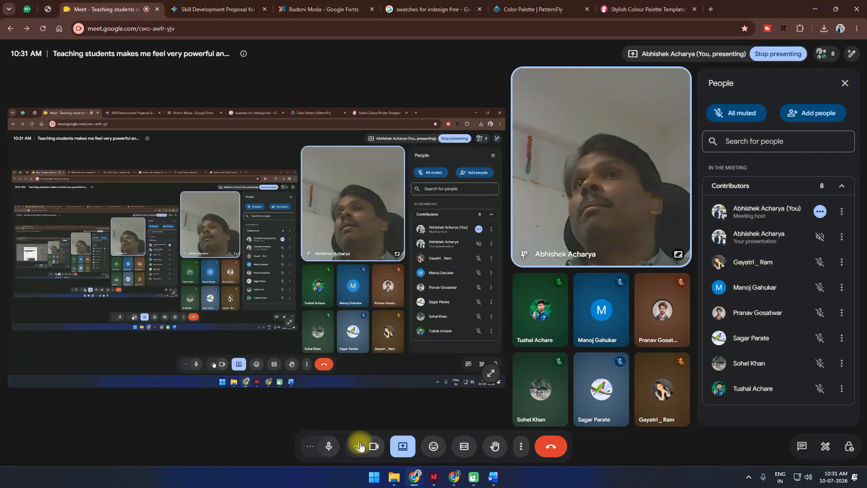
click(710, 9)
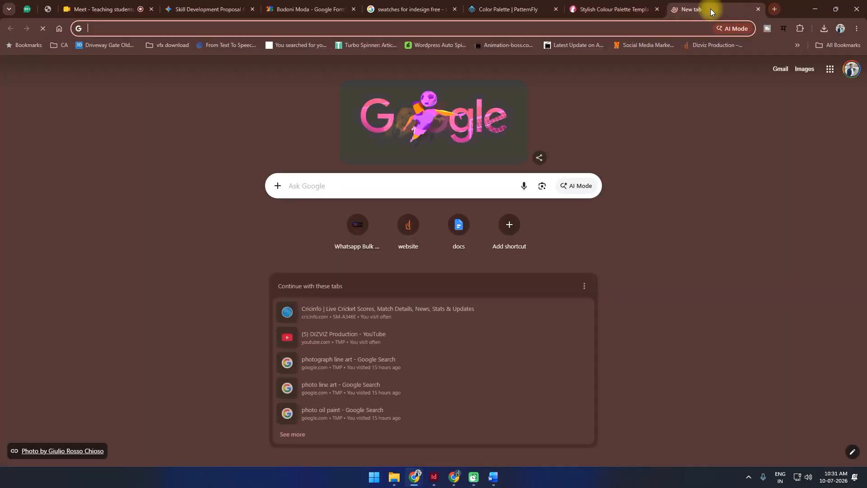
text(best forn)
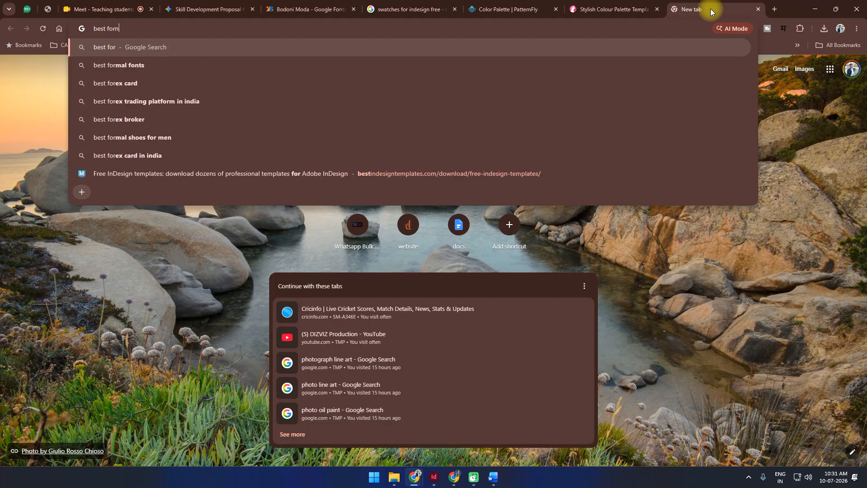
text(t for )
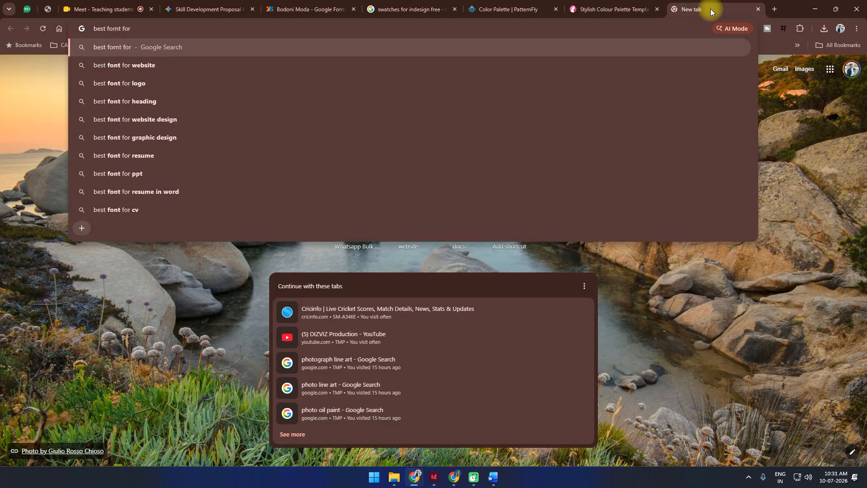
text(propo)
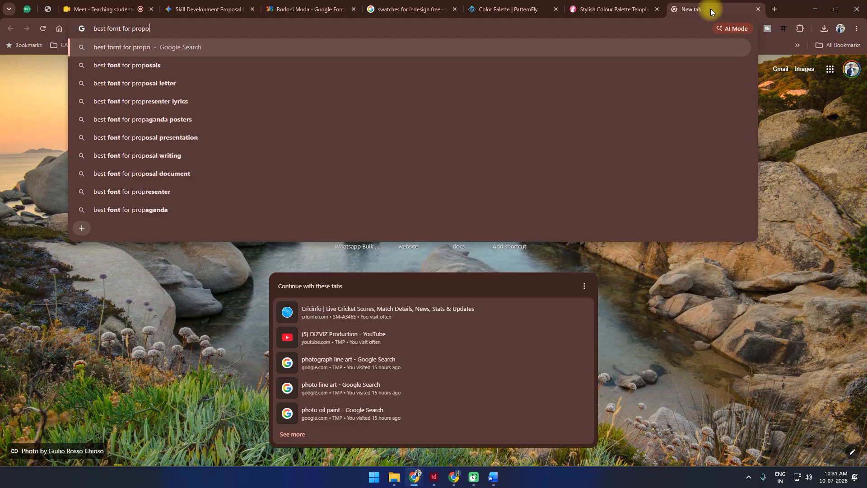
text(sal)
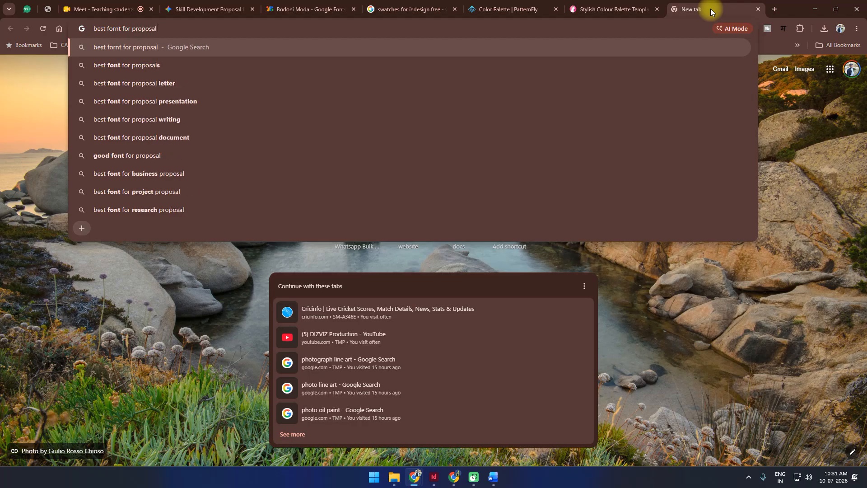
key(Down)
key(Return)
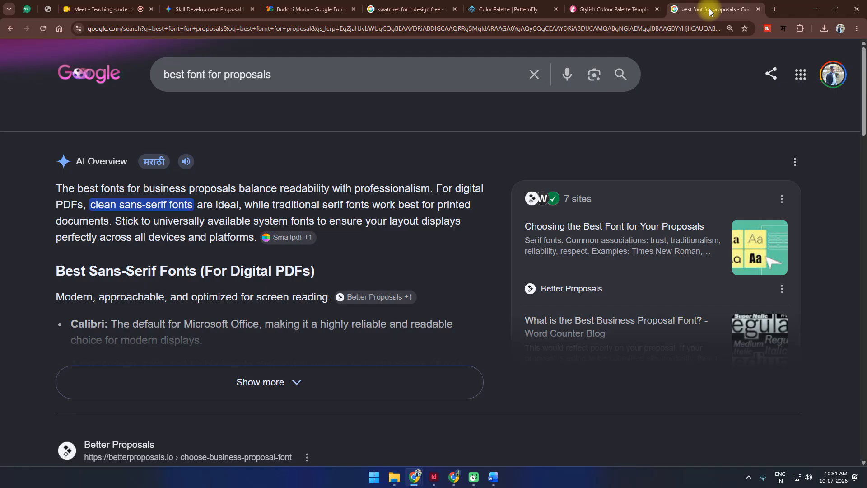
Expand the AI overview and read through its recommended sans-serif and serif fonts for proposals.
click(277, 381)
scroll(240, 294, down, 3)
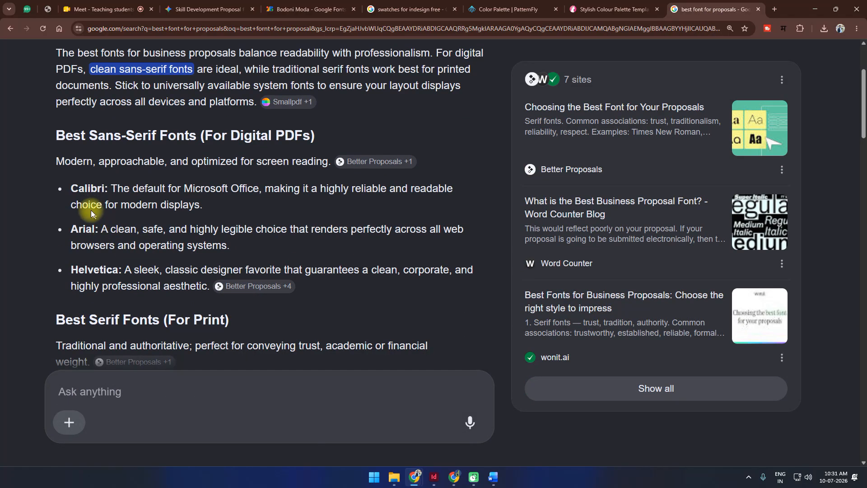
drag(69, 187, 309, 255)
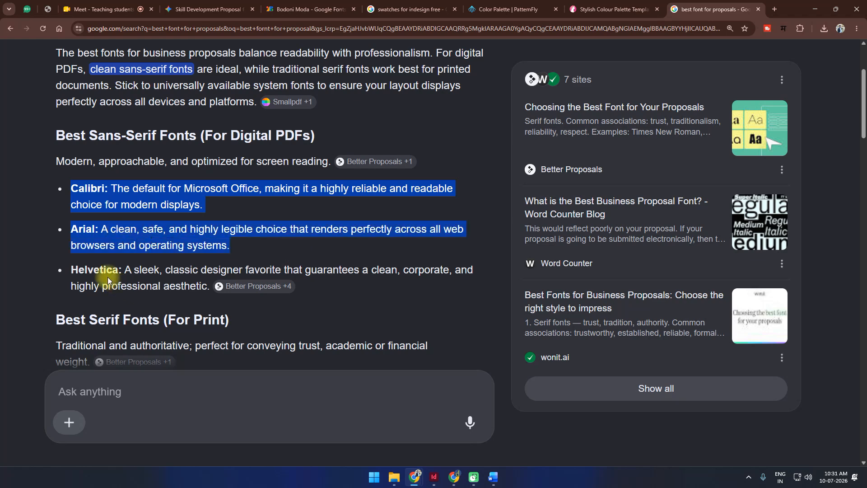
scroll(107, 278, down, 2)
mouse_move(104, 279)
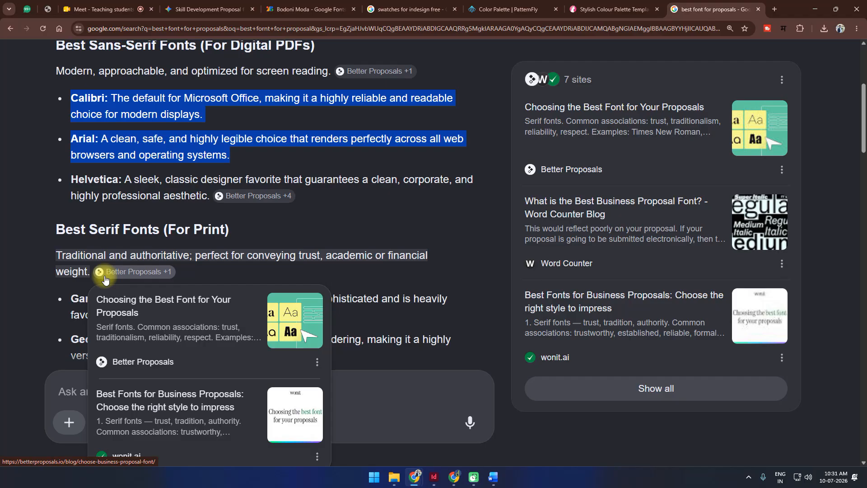
Return to InDesign and set the selected recipient block's font to Helvetica Neue (OTF) Regular.
click(434, 477)
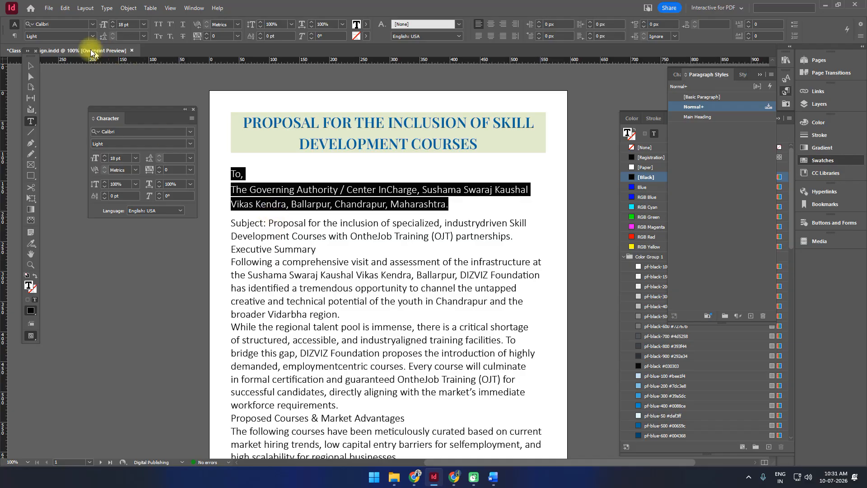
click(68, 24)
text(hel)
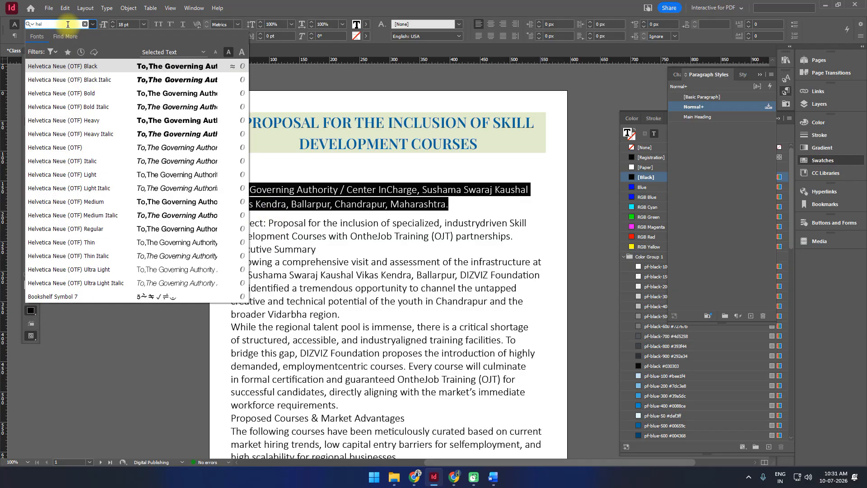
click(92, 229)
click(405, 201)
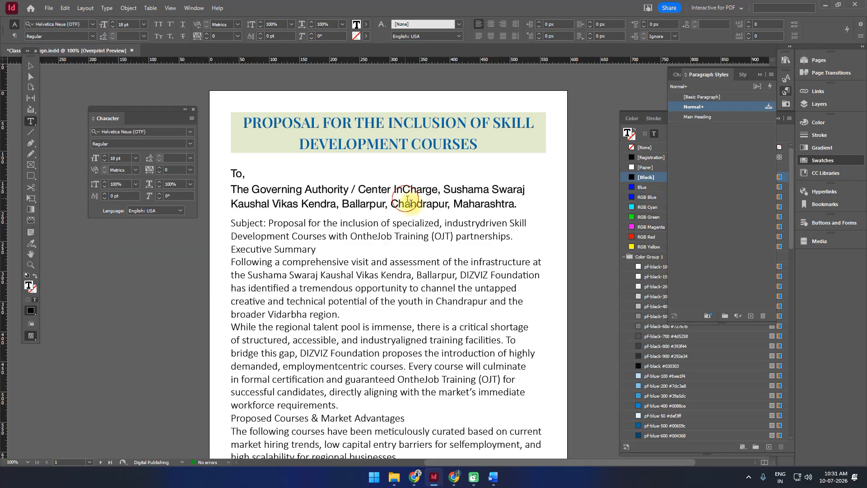
Change the recipient block, from "To," through the address, to the Light style of Helvetica Neue (OTF).
drag(518, 204, 216, 170)
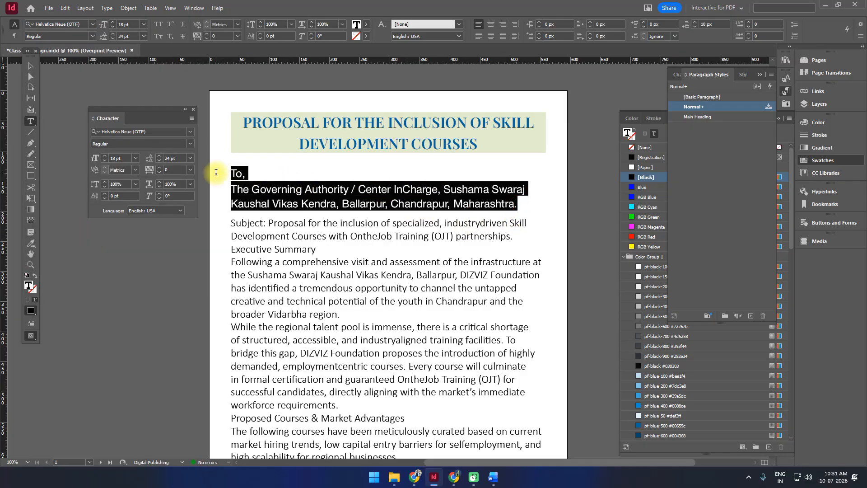
click(92, 37)
click(93, 24)
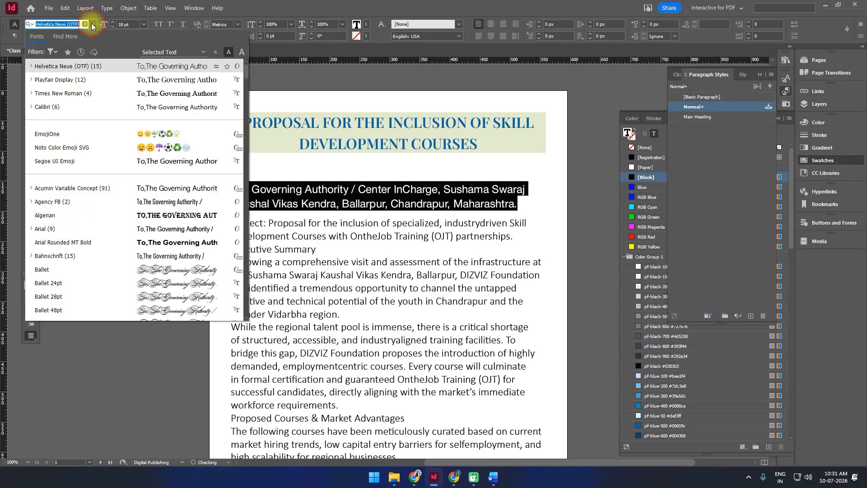
click(31, 66)
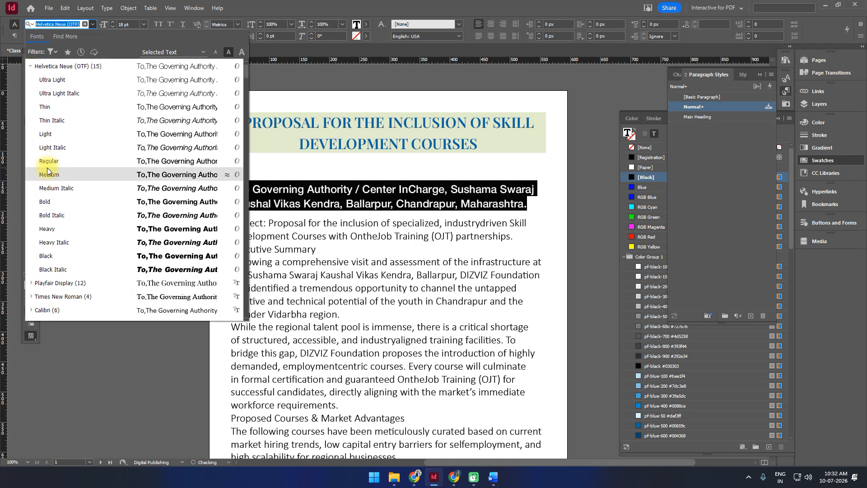
click(50, 135)
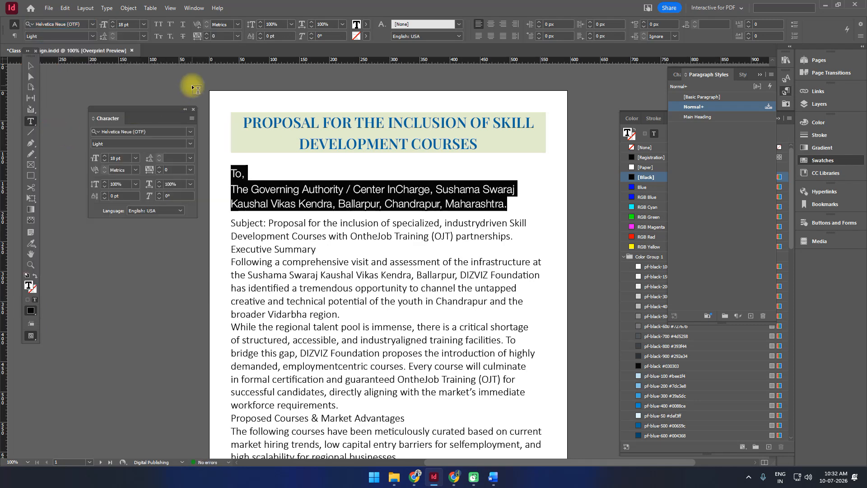
Set the recipient block's font size to 14 pt.
click(131, 25)
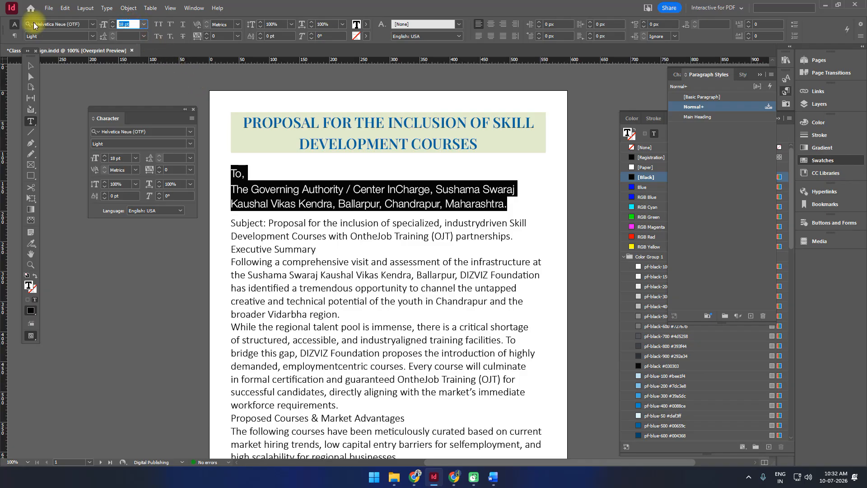
text(14)
key(Return)
click(300, 290)
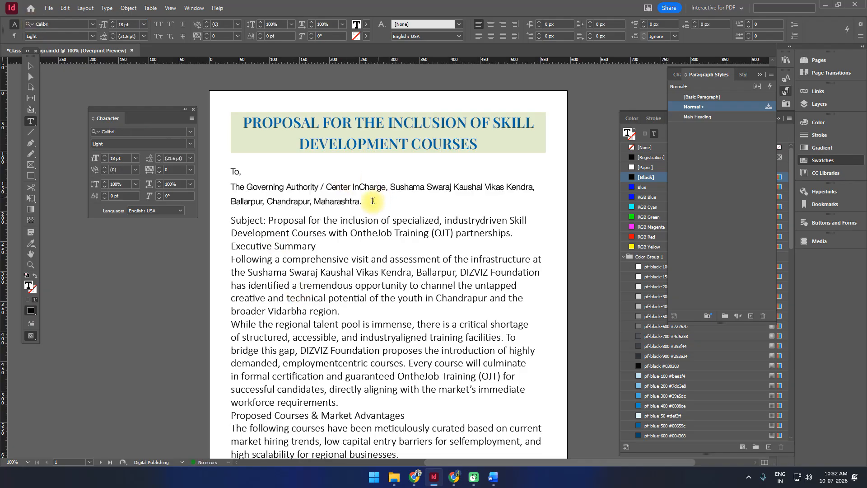
Select the Governing Authority address paragraph and look through the text fill swatches in Color Group 1.
drag(370, 202, 223, 172)
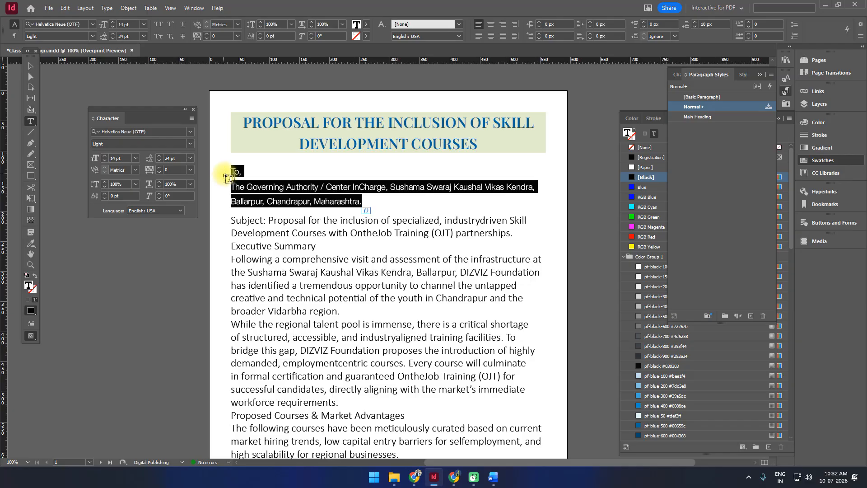
click(294, 192)
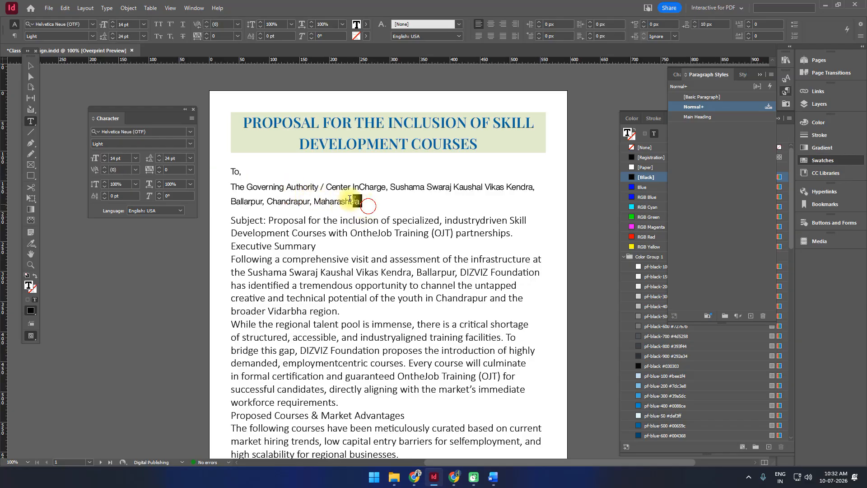
drag(364, 201, 220, 186)
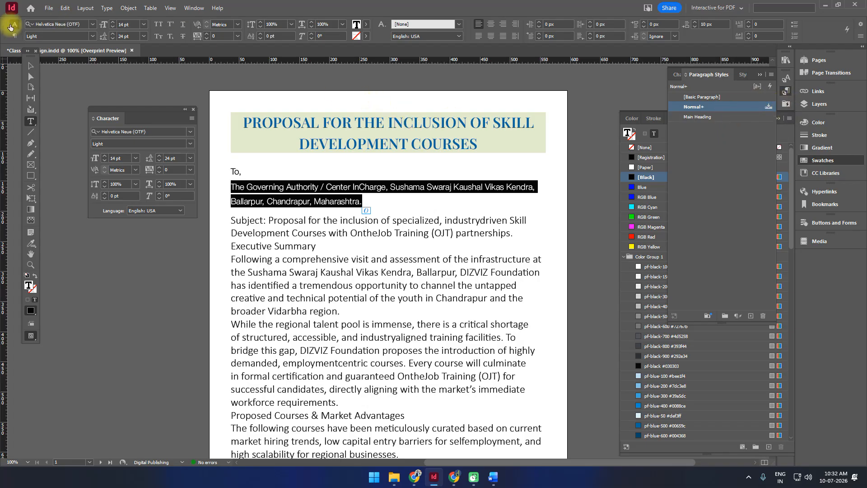
click(368, 25)
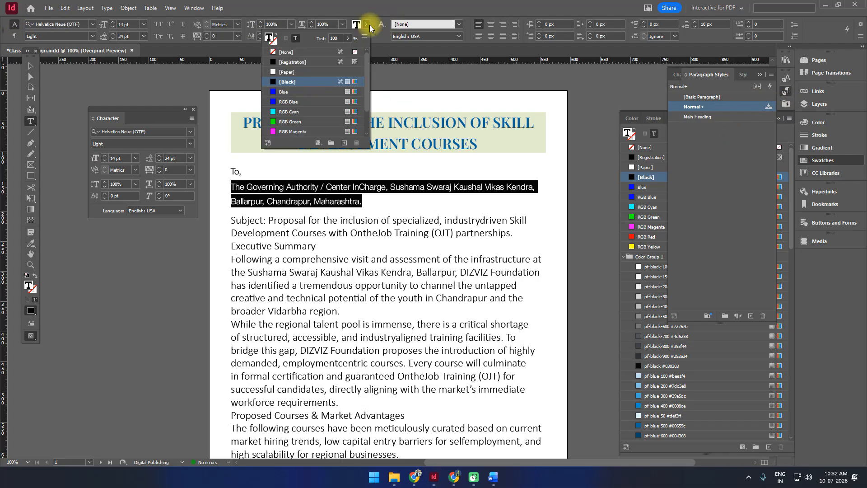
scroll(323, 85, down, 1)
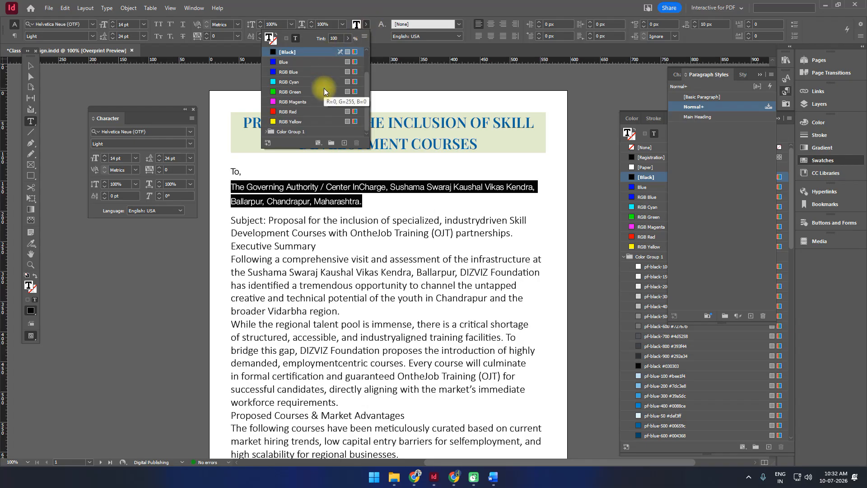
click(266, 132)
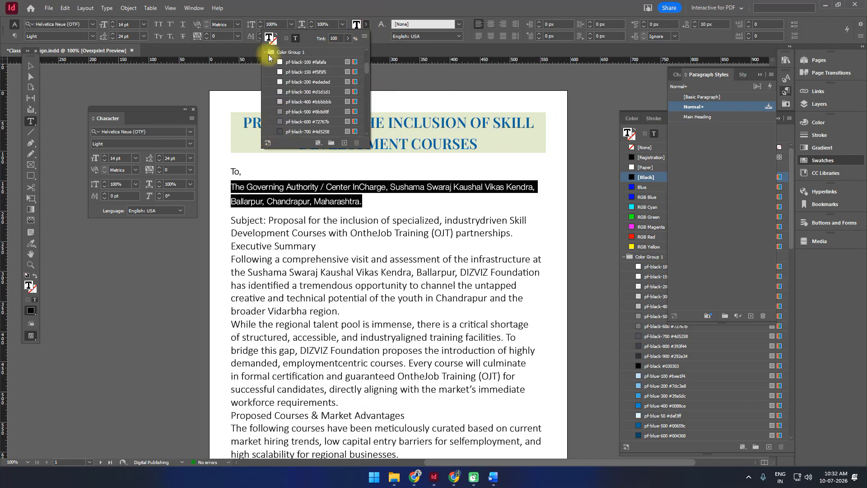
click(366, 27)
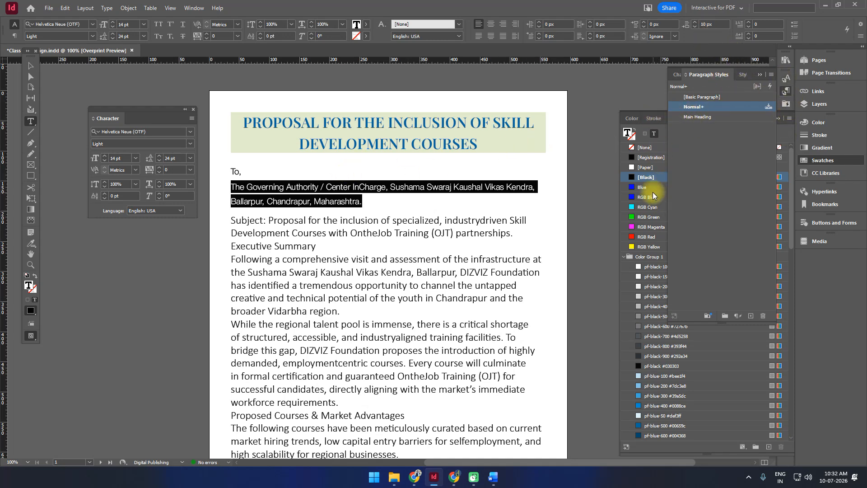
Separate the Swatches panel from its group, dock it on its own below Media and open it.
click(651, 120)
click(733, 120)
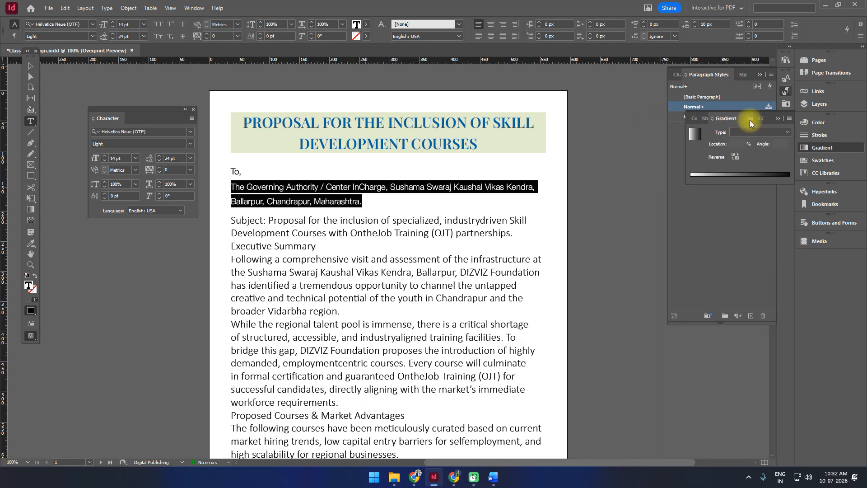
click(750, 120)
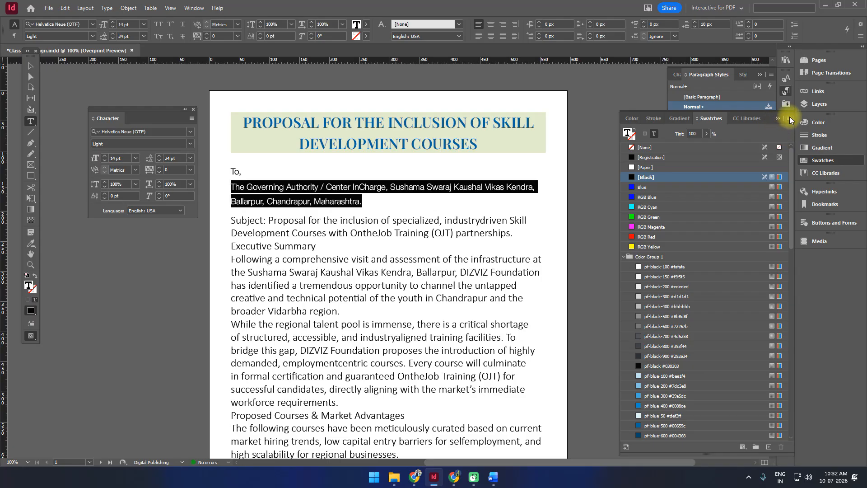
drag(790, 118, 819, 257)
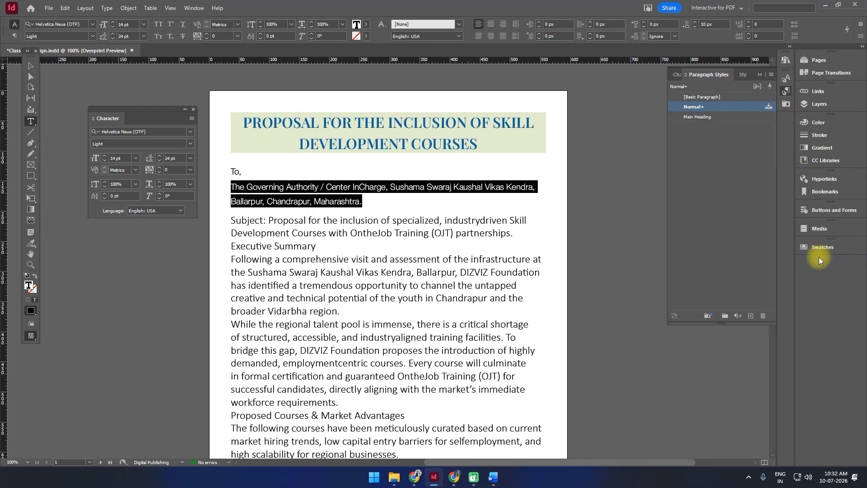
click(821, 247)
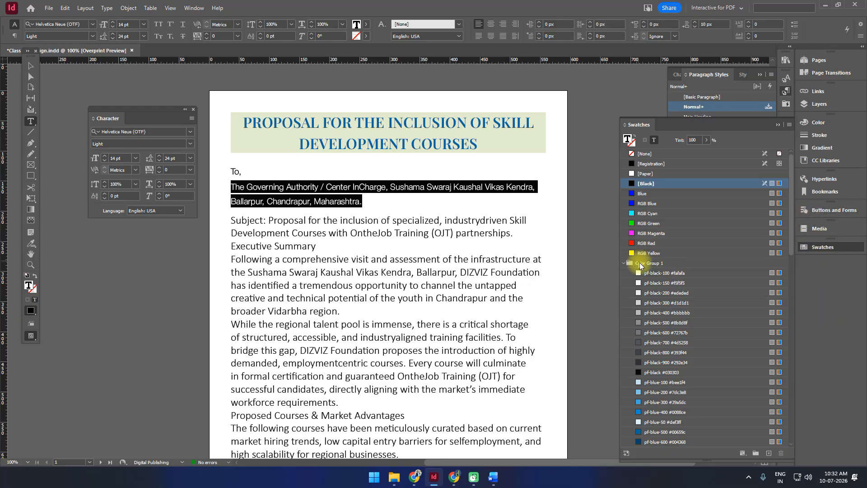
Colour the whole recipient block, from "To," through the address, with the pf-cyan-500 #005c66 swatch.
scroll(655, 271, down, 4)
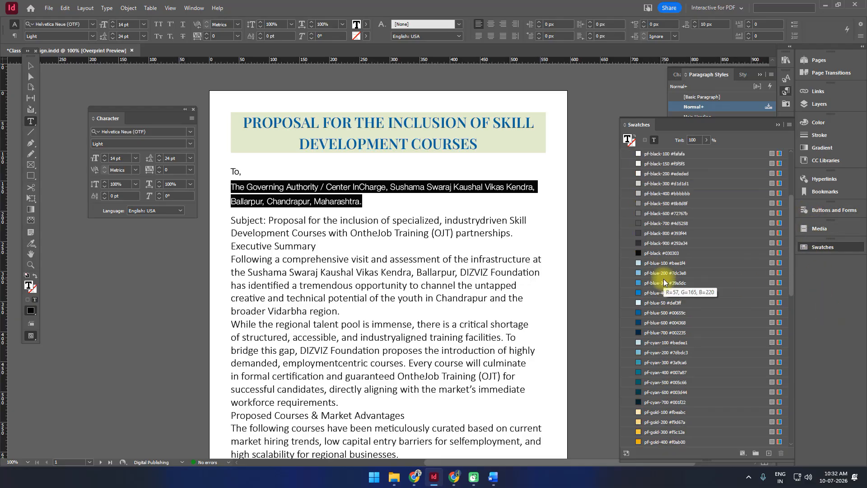
scroll(663, 278, down, 1)
click(664, 344)
scroll(665, 338, down, 1)
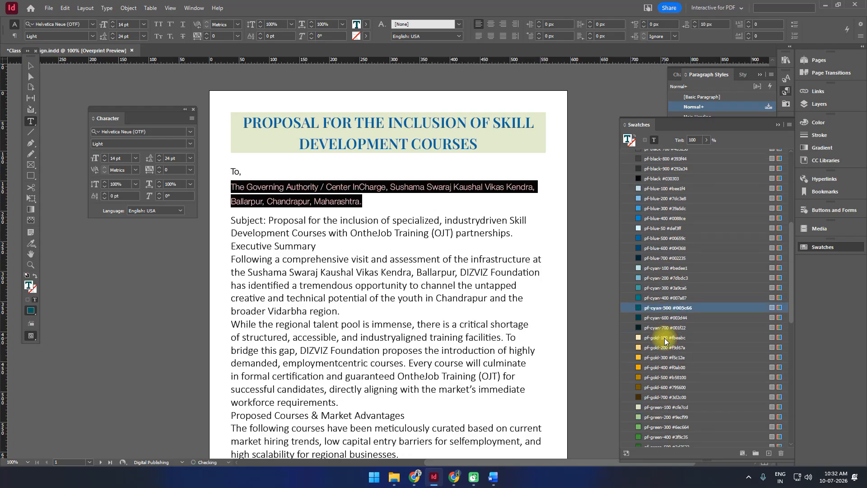
click(283, 318)
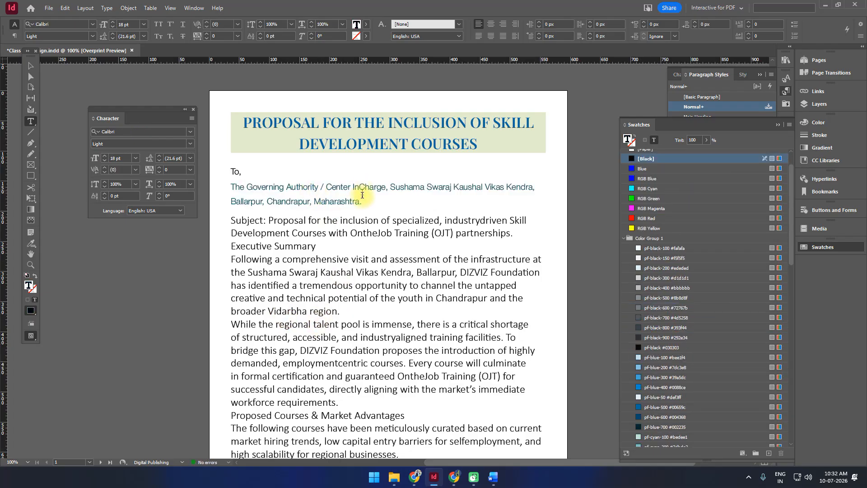
drag(367, 202, 226, 169)
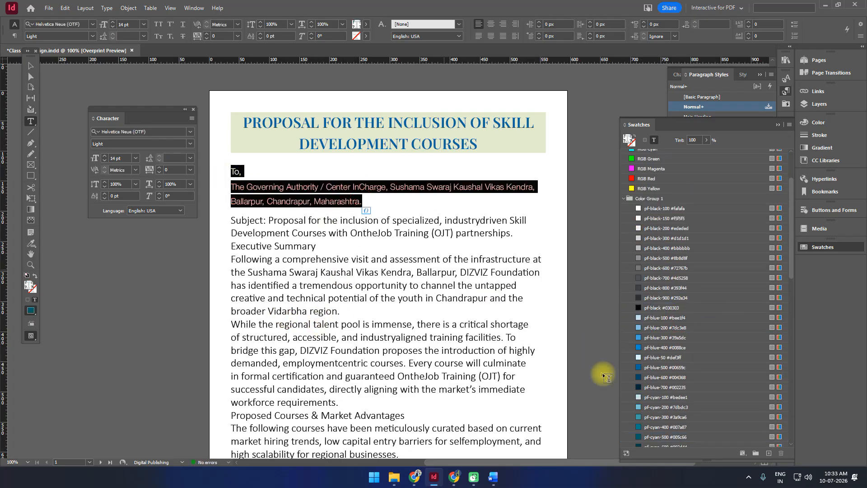
click(646, 435)
click(395, 278)
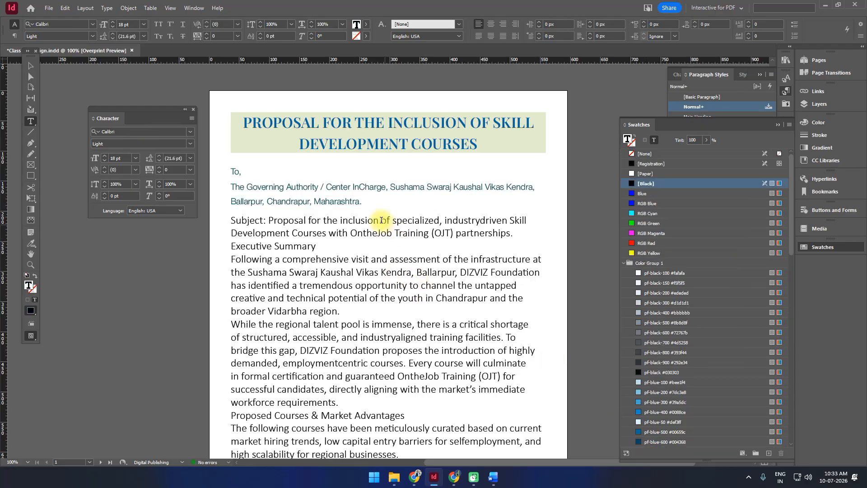
Set the font style of the whole recipient block, from "To," through the address, to Regular.
drag(364, 202, 228, 172)
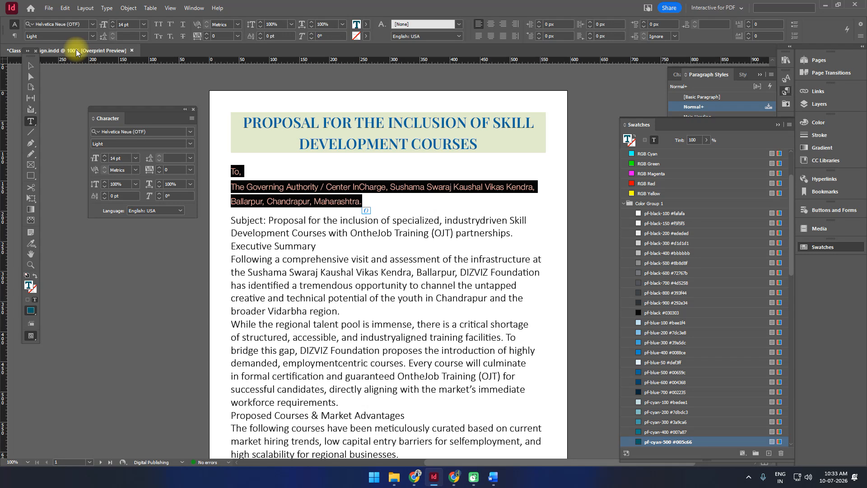
click(92, 36)
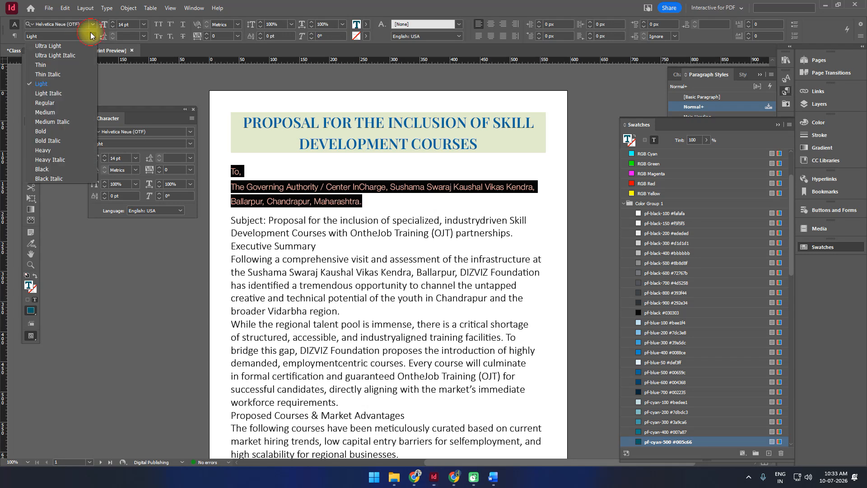
click(48, 93)
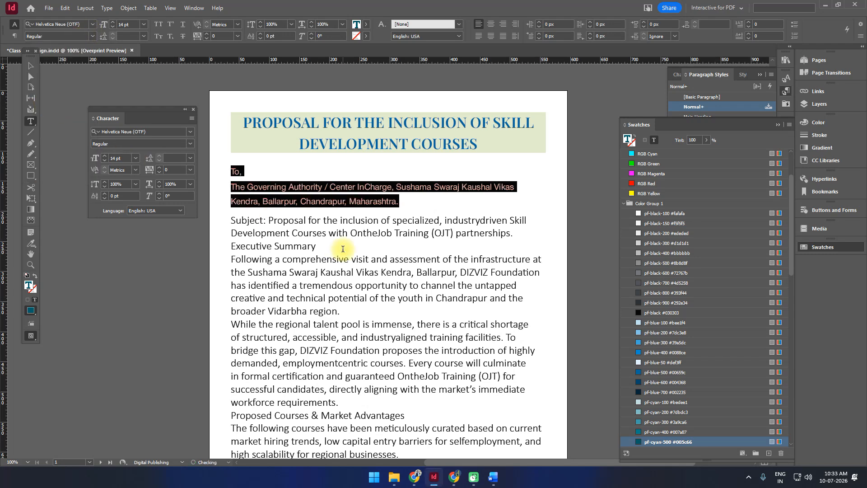
click(340, 247)
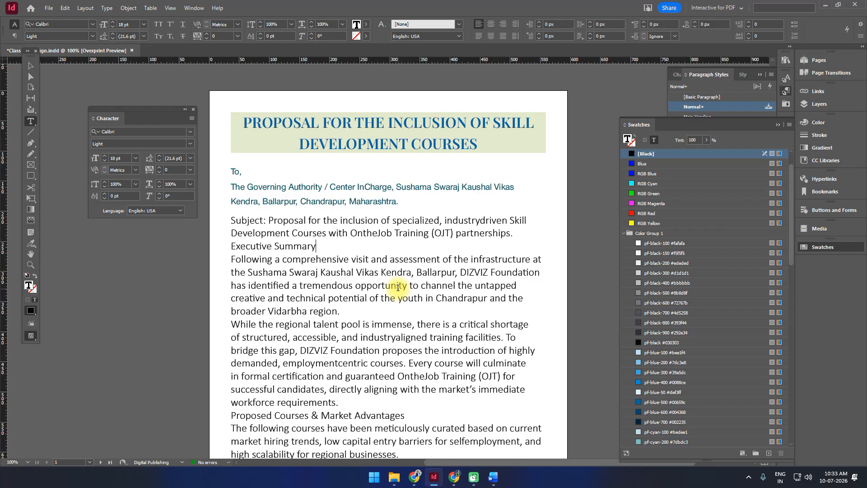
Try the pf-blue-600 #004368 swatch as the text colour of the whole recipient block.
drag(400, 202, 231, 171)
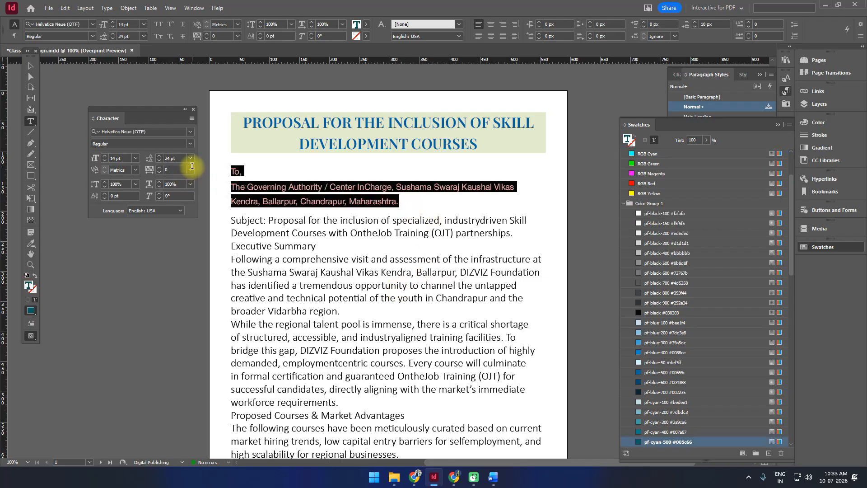
scroll(701, 368, down, 2)
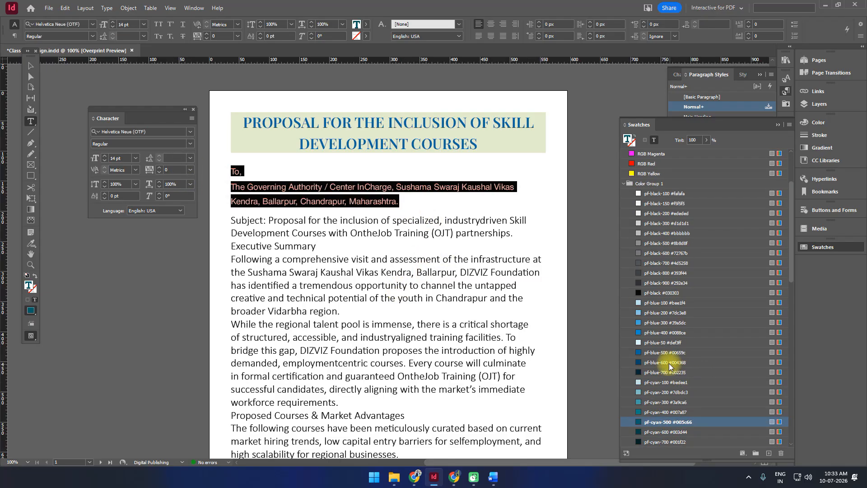
click(391, 350)
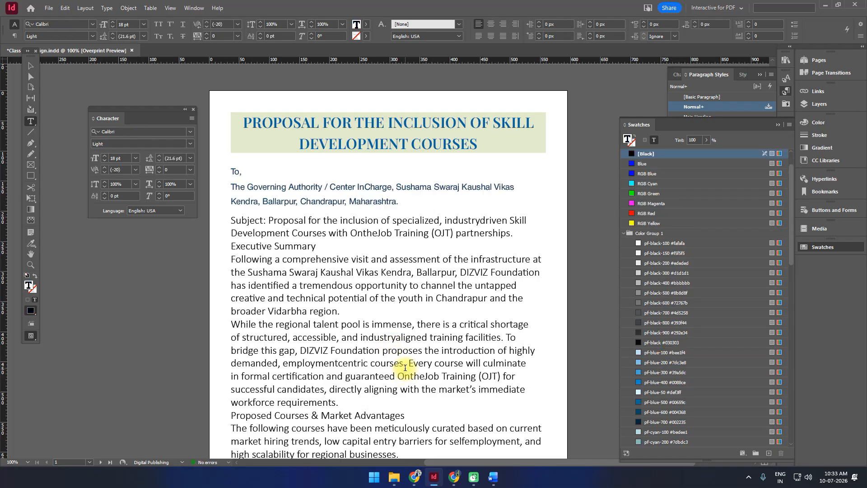
Check the main heading's text colour and recolour the whole recipient block to match it with the pf-blue-500 #00659c swatch.
double_click(381, 141)
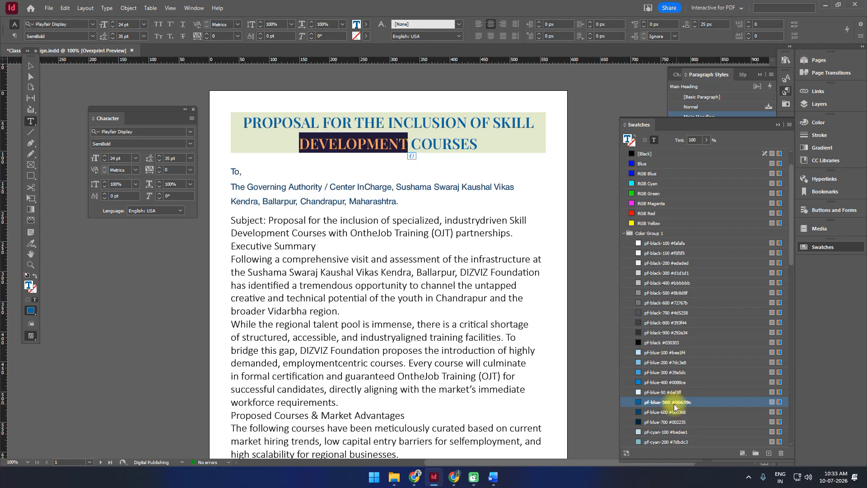
drag(398, 202, 235, 172)
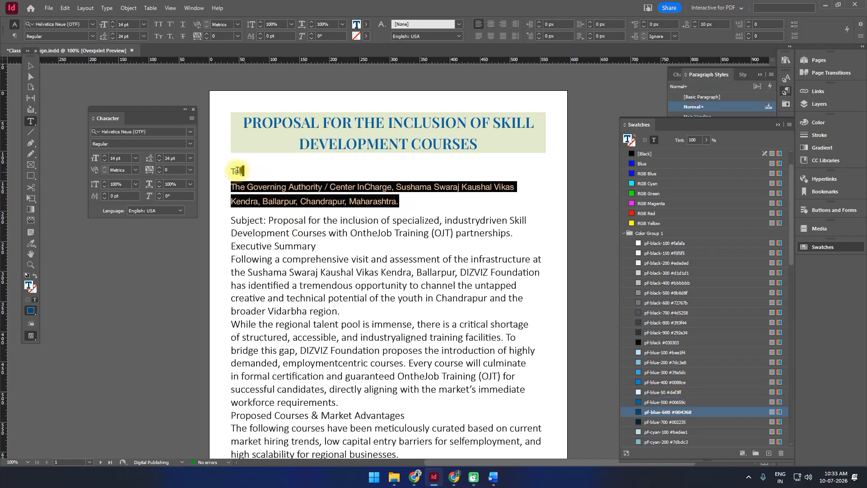
click(655, 402)
click(387, 305)
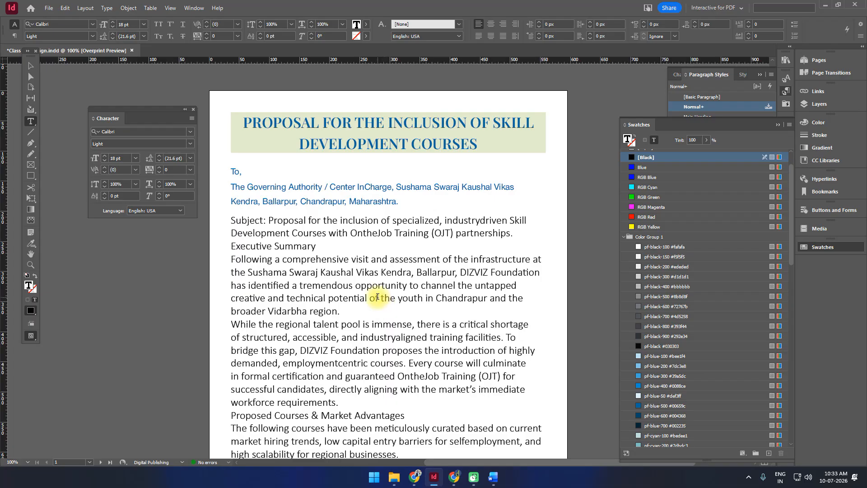
Select the address paragraph, separate Paragraph Styles from its group, dock it on its own below Swatches and open it.
drag(404, 204, 232, 186)
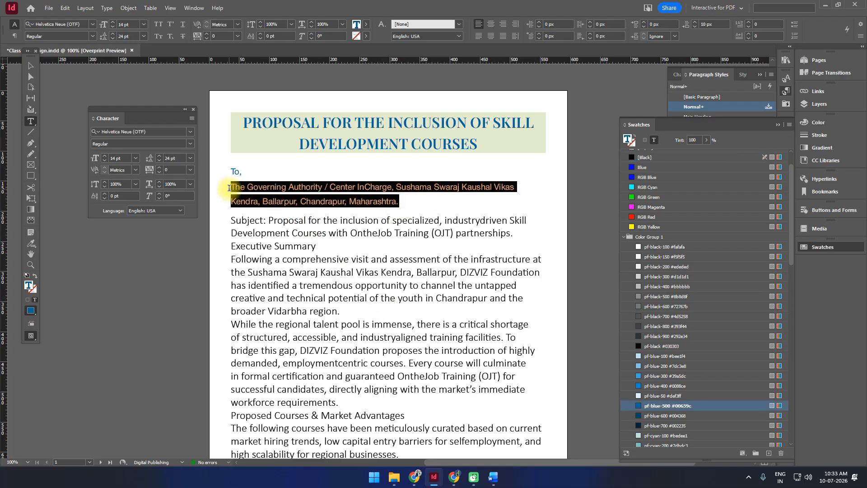
click(717, 81)
click(829, 247)
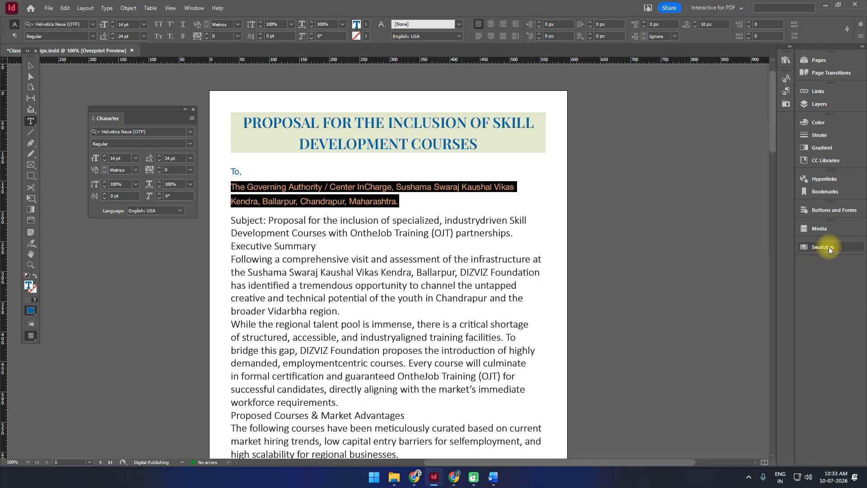
click(829, 247)
click(786, 78)
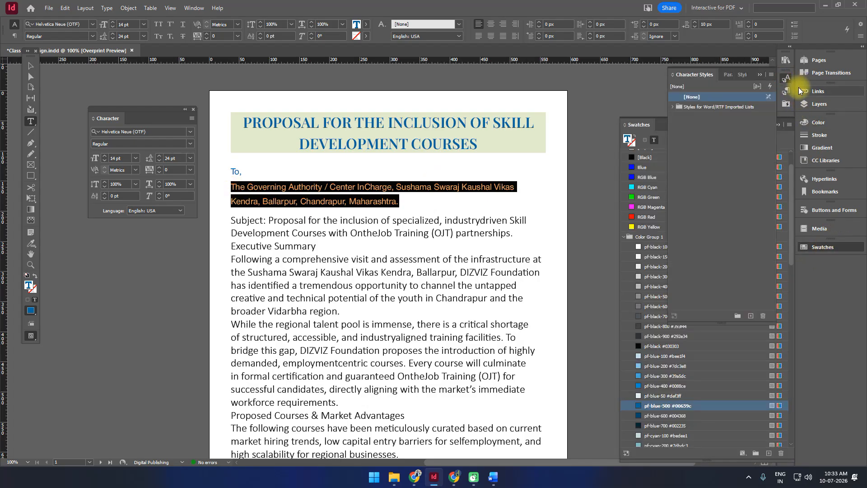
click(787, 92)
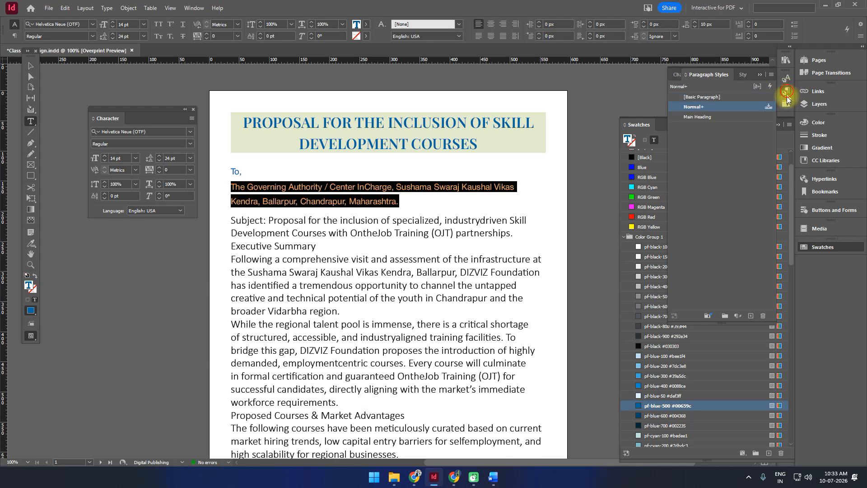
drag(788, 98, 812, 269)
click(813, 268)
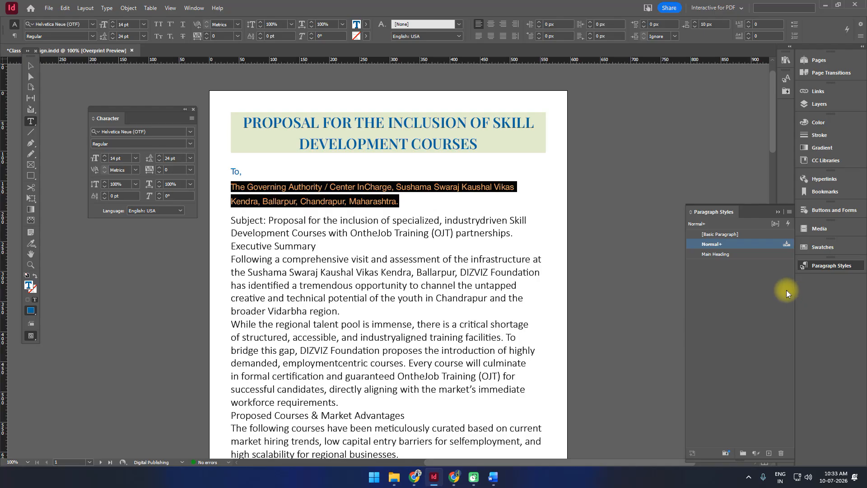
Create a paragraph style named "Subject" from the selected address text, reviewing its character formats, indents and spacing, and character colour.
click(790, 212)
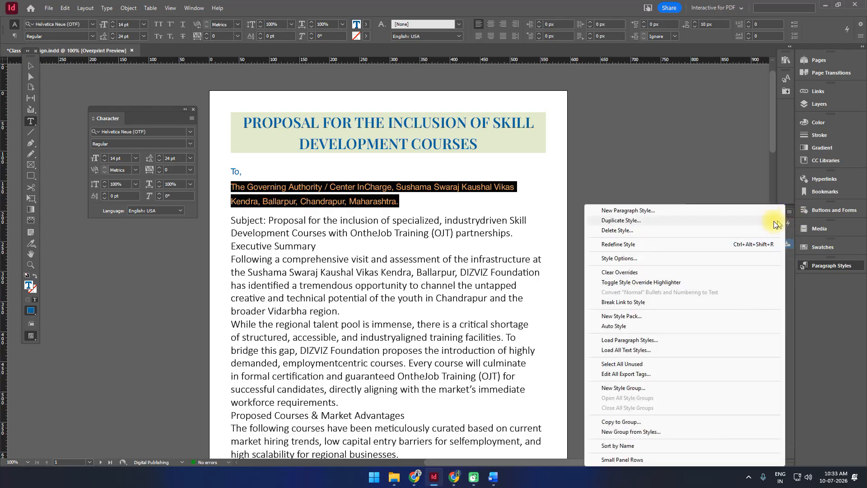
click(638, 212)
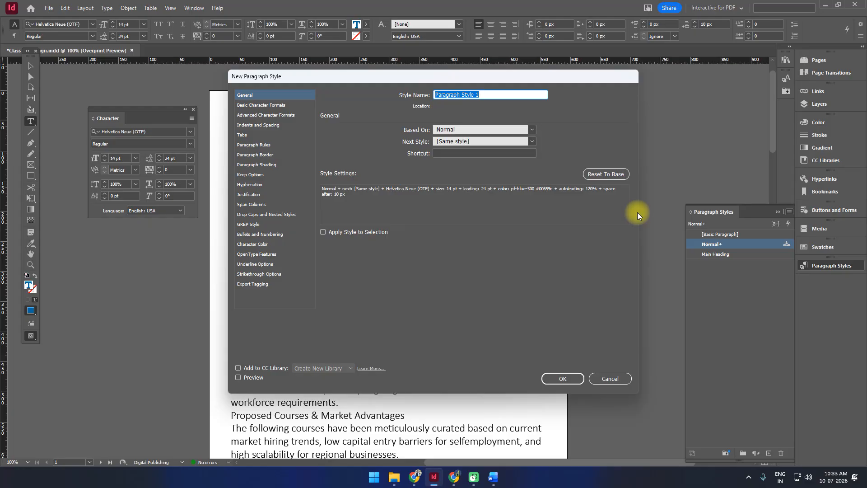
text(Subject)
click(253, 104)
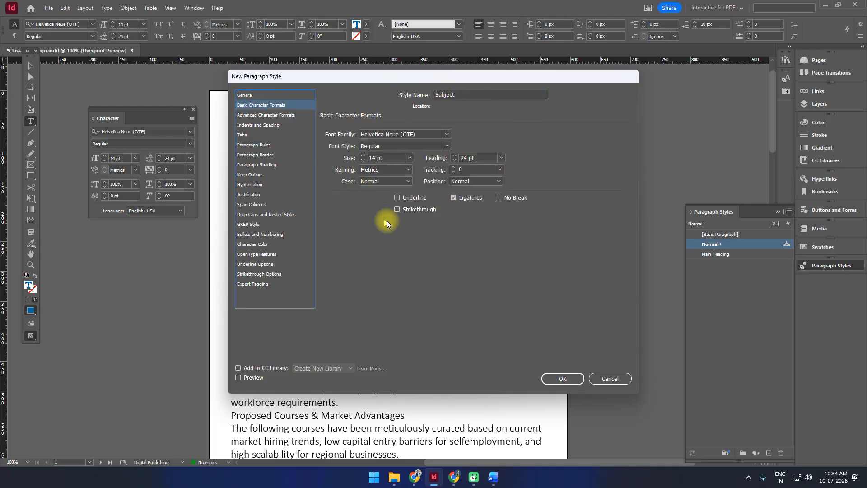
click(279, 115)
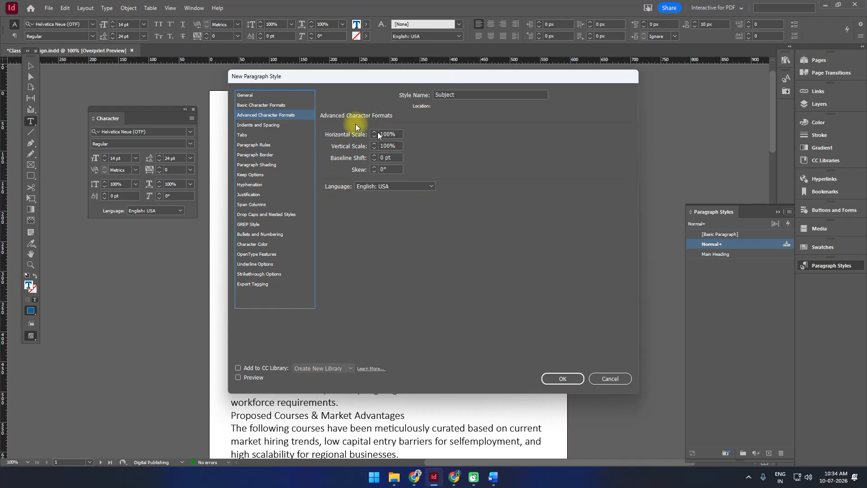
click(261, 134)
click(270, 126)
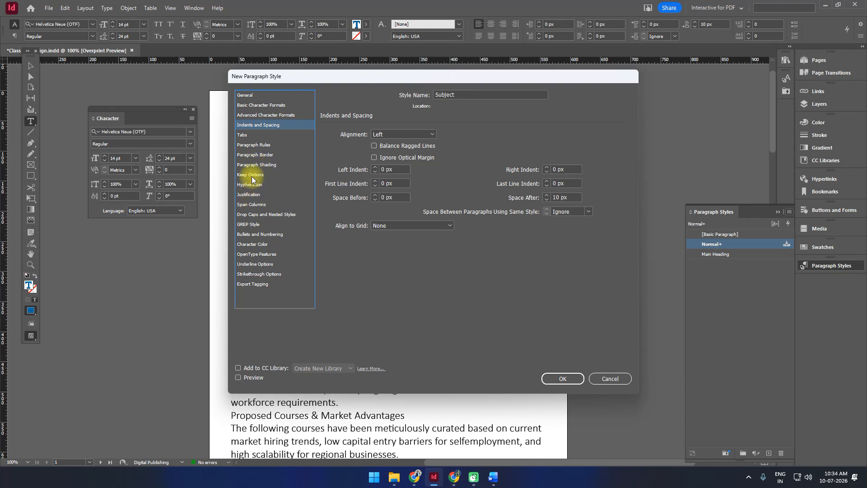
click(254, 244)
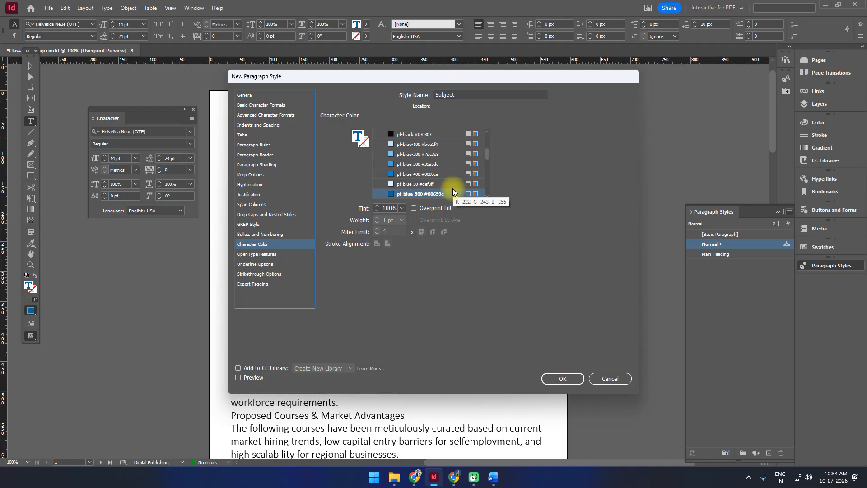
click(562, 379)
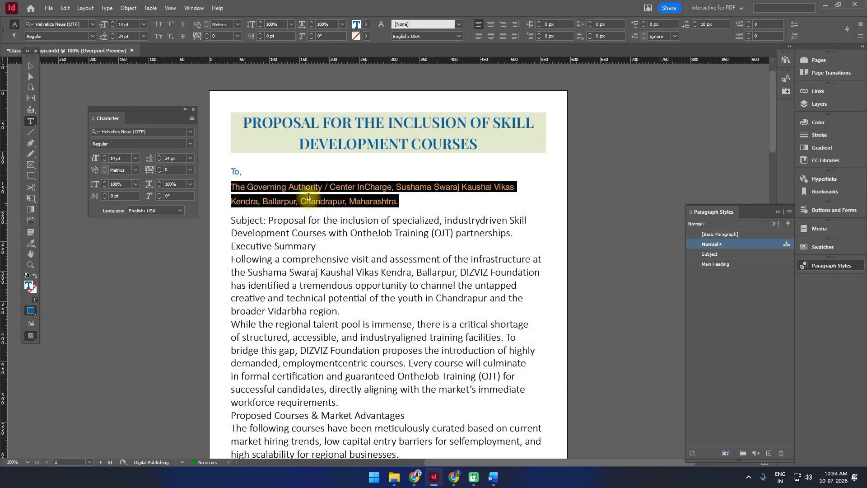
Open the Main Heading paragraph style's options and bring up its Paragraph Shading settings, checking the rule and border settings on the way.
click(310, 119)
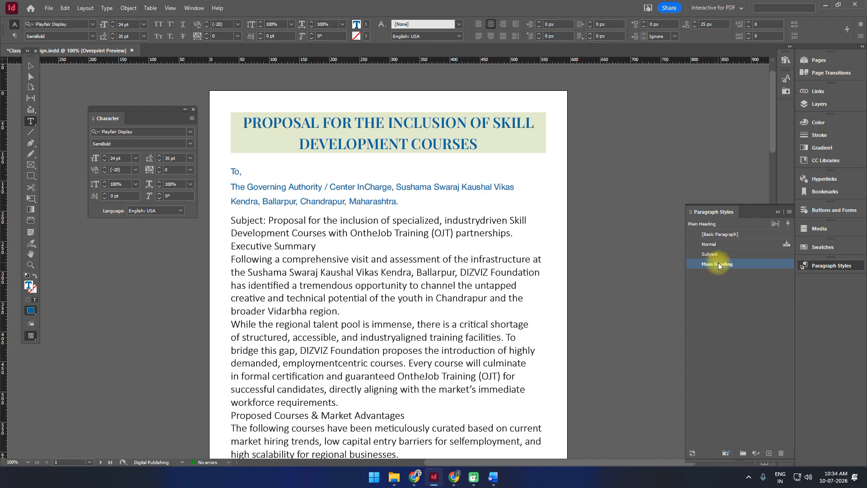
click(744, 264)
double_click(744, 265)
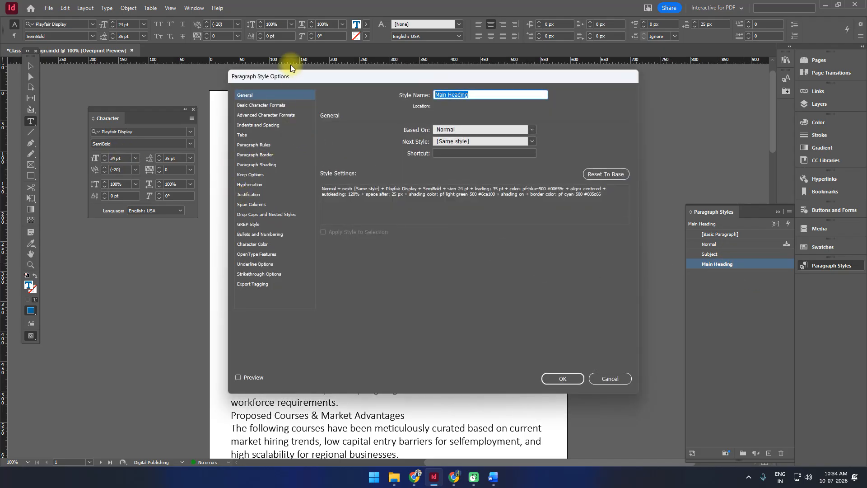
drag(291, 76, 427, 95)
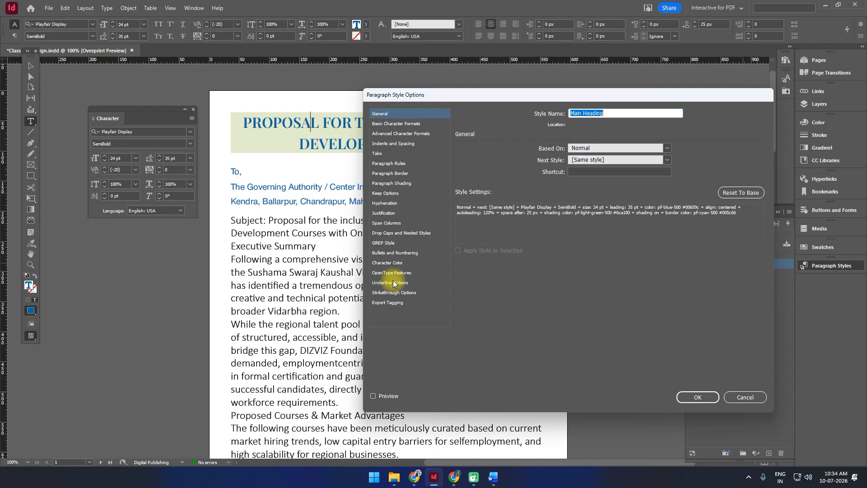
click(387, 174)
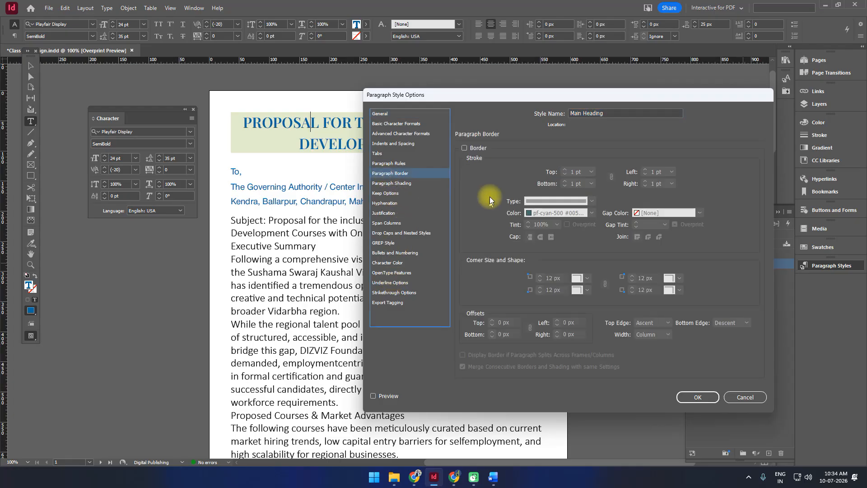
click(387, 163)
click(386, 174)
click(387, 182)
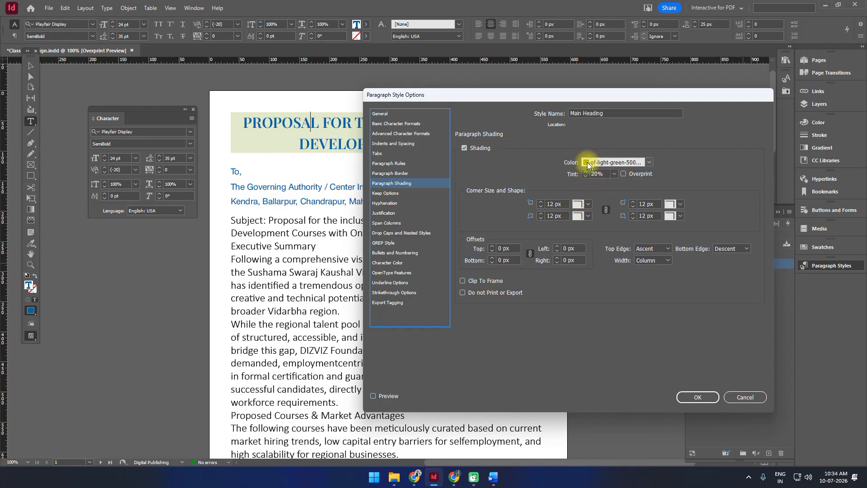
Try a 100% tint on the Main Heading shading with the preview on, and return the tint to 20%.
click(615, 174)
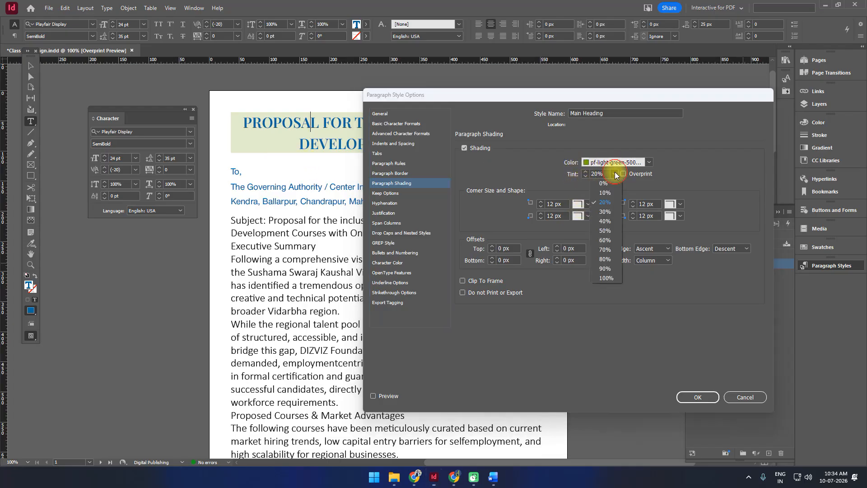
click(609, 276)
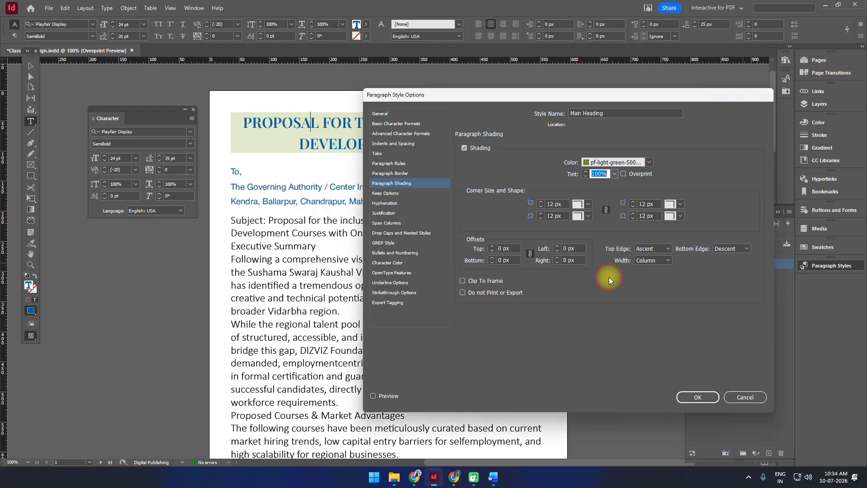
click(385, 396)
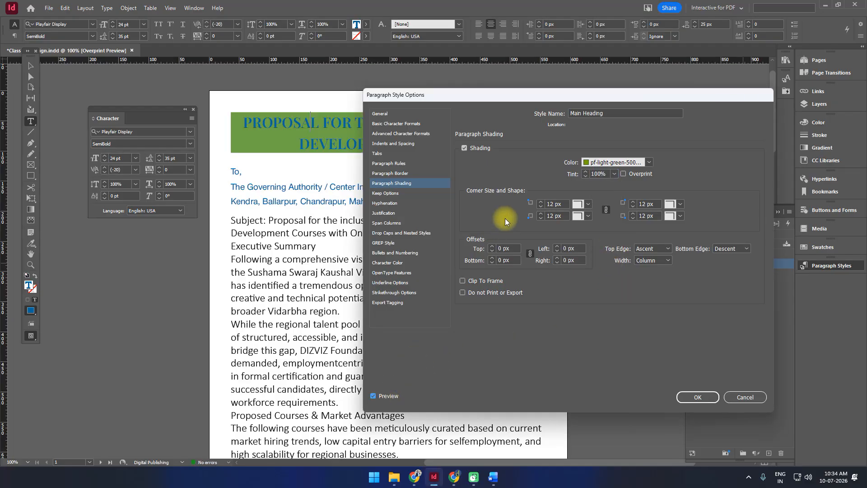
click(614, 174)
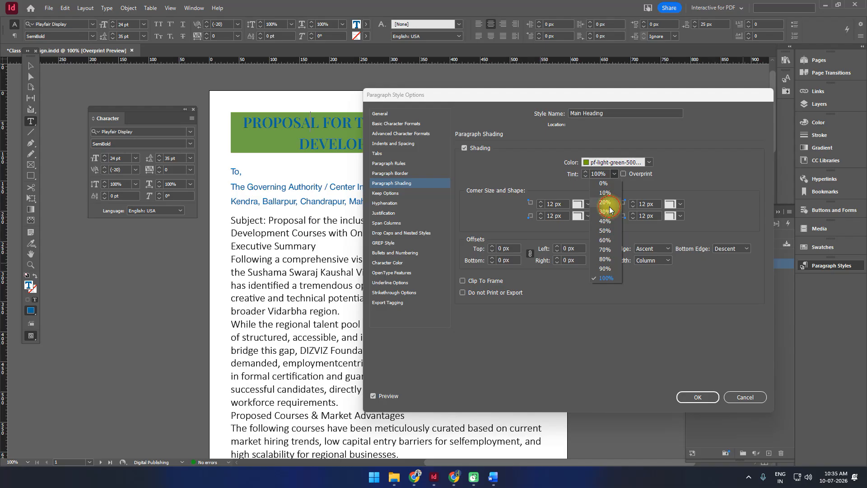
click(608, 204)
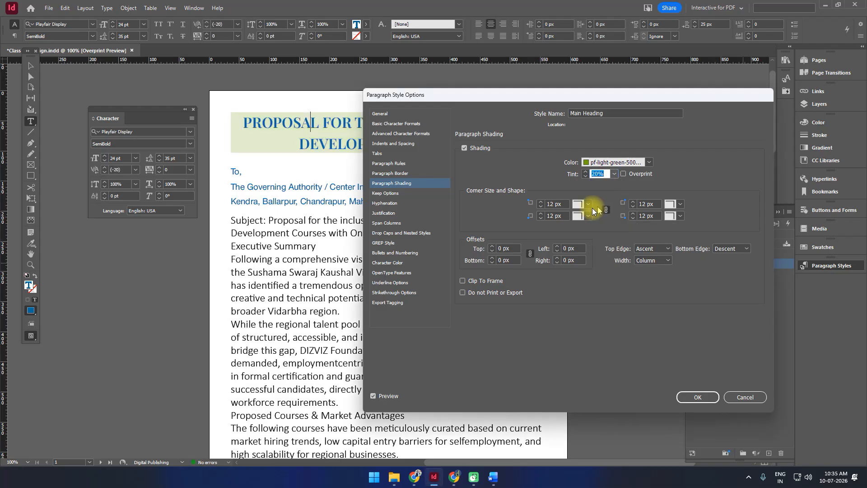
Move the style options clear of the heading and set all four corner sizes of the Main Heading shading to 15 px.
drag(451, 96, 322, 195)
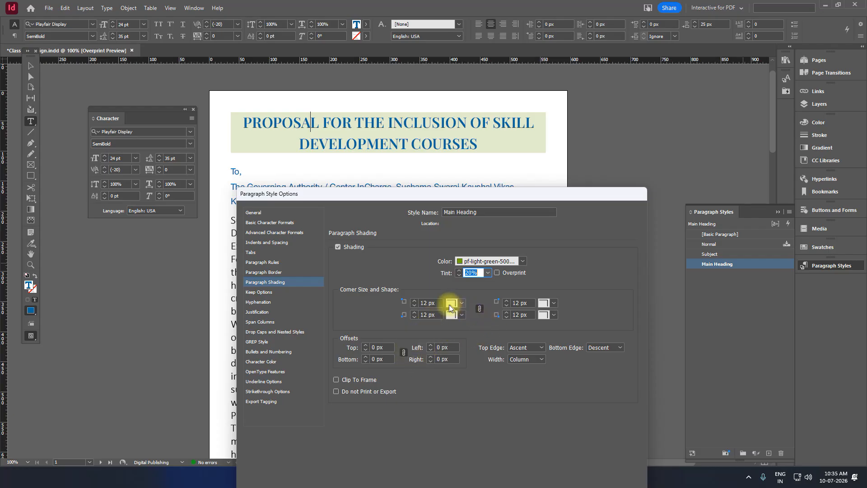
click(415, 301)
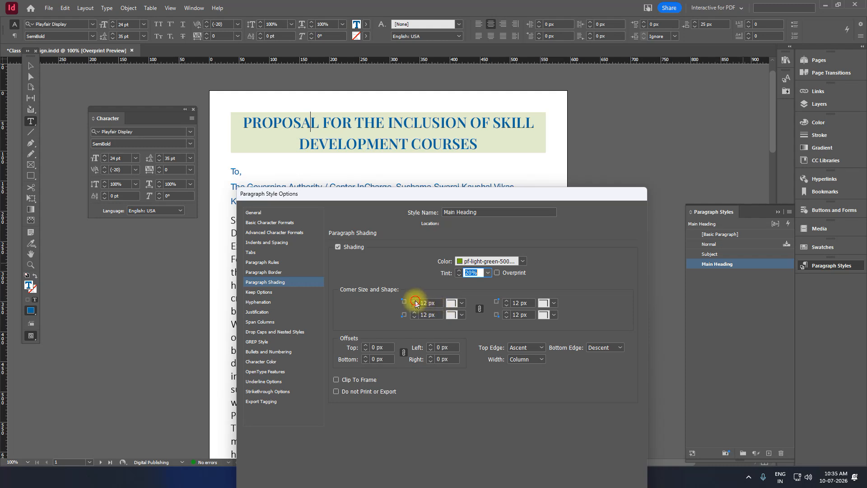
click(415, 301)
click(415, 302)
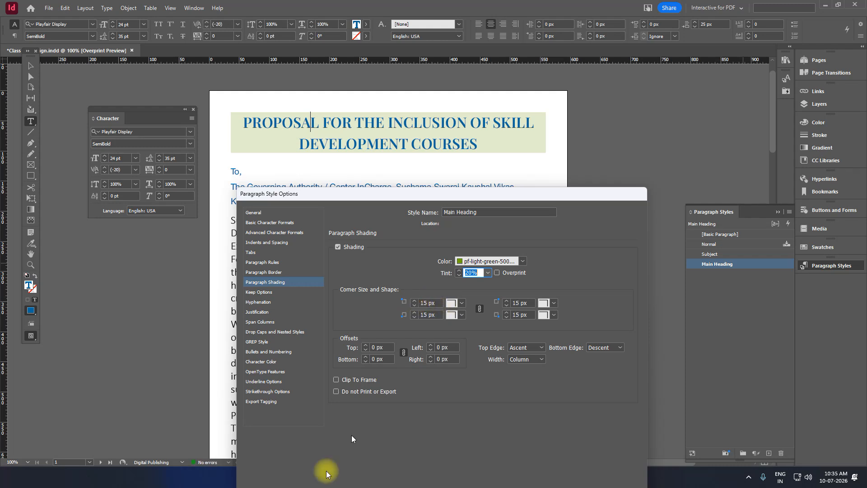
Give the Main Heading shading Bevel corners and set its four offsets to 3 px, keeping the style options clear of the heading.
drag(316, 191, 569, 113)
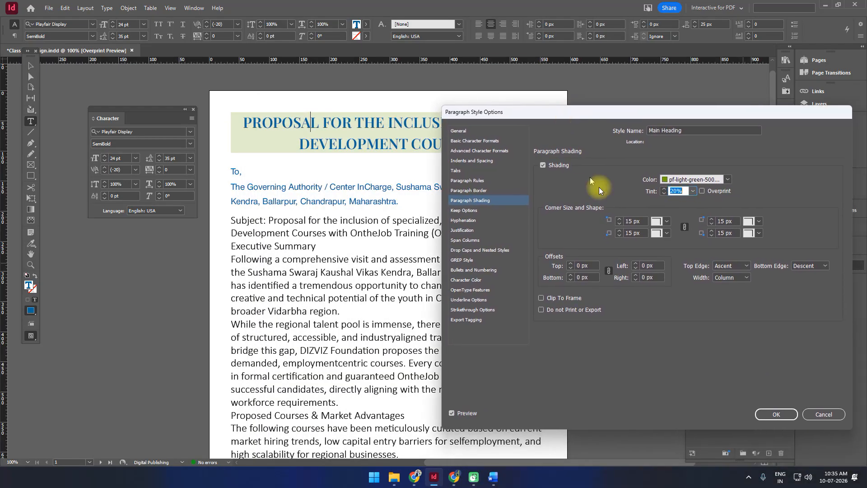
click(671, 218)
click(674, 254)
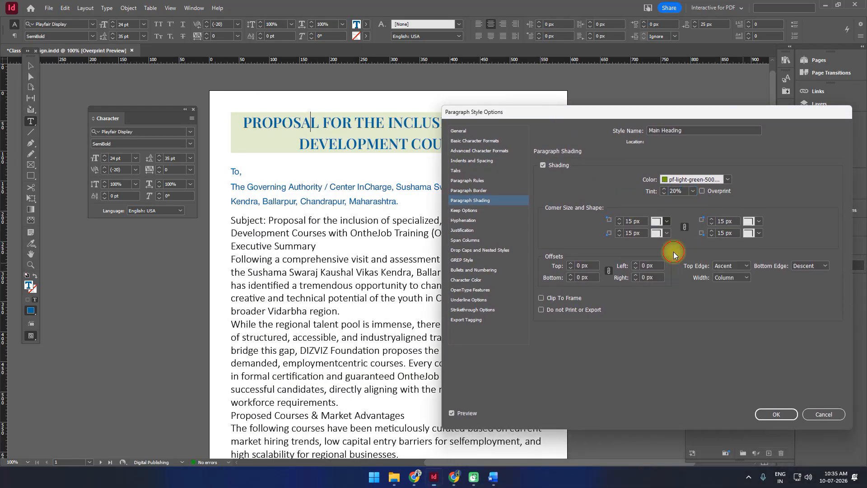
drag(592, 114, 544, 170)
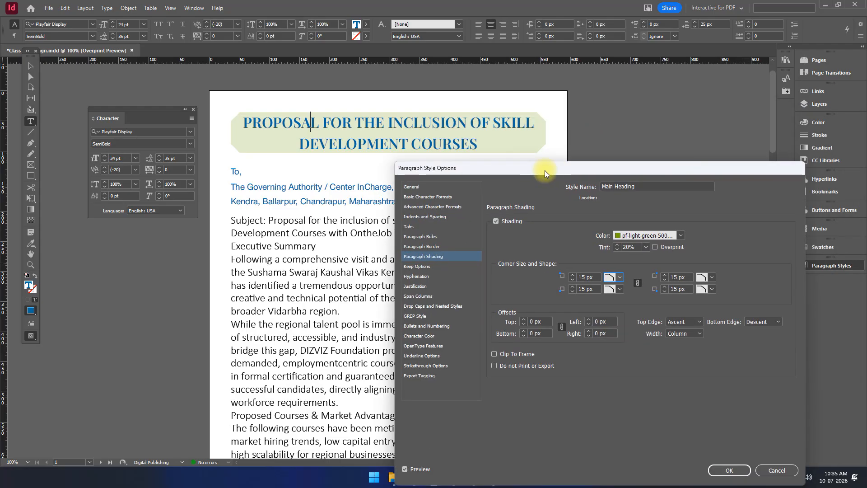
click(524, 319)
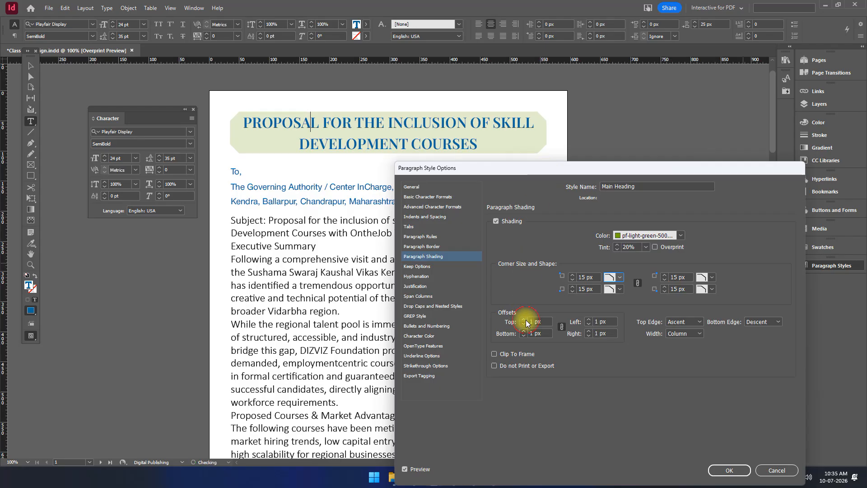
click(524, 320)
click(525, 320)
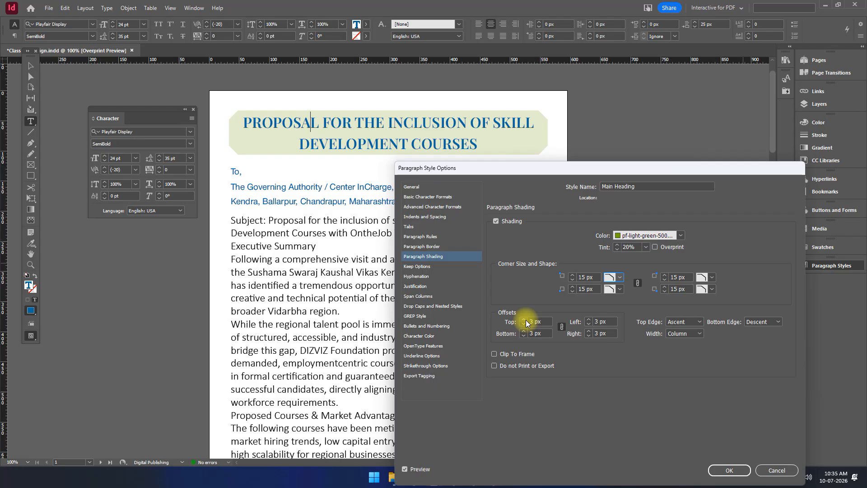
Try Rounded, Inset and Fancy corner shapes on the Main Heading shading, and settle on Inverse Rounded.
click(611, 277)
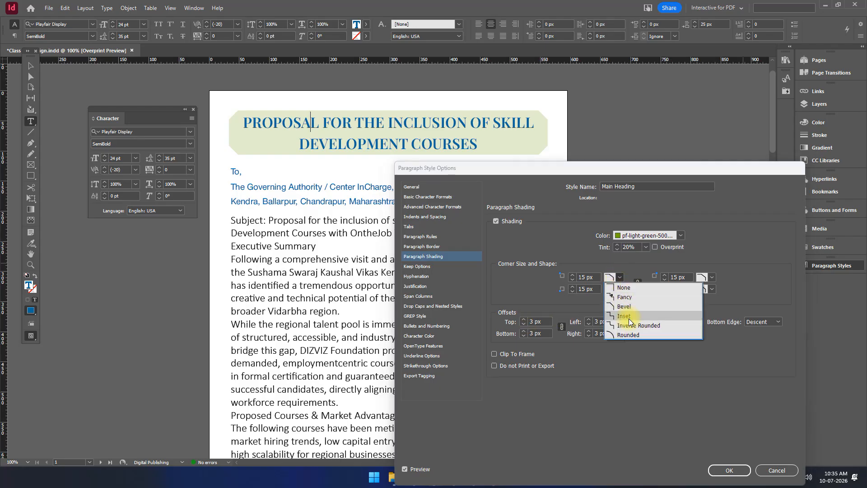
click(628, 332)
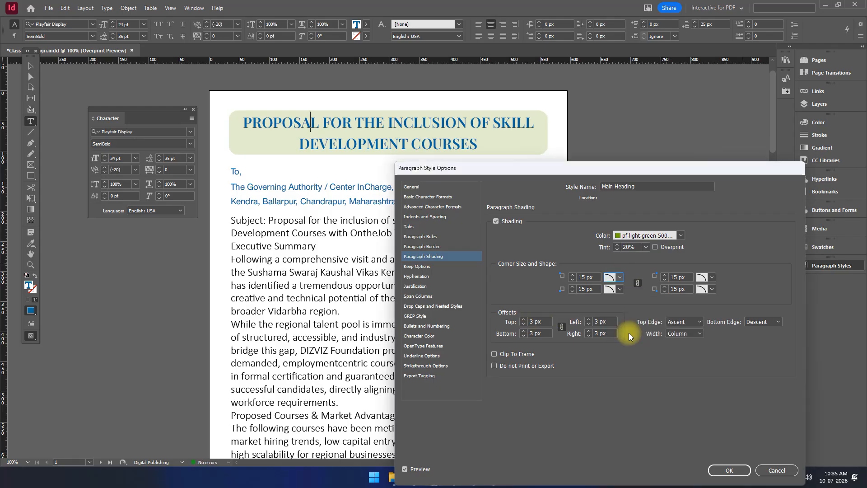
click(611, 278)
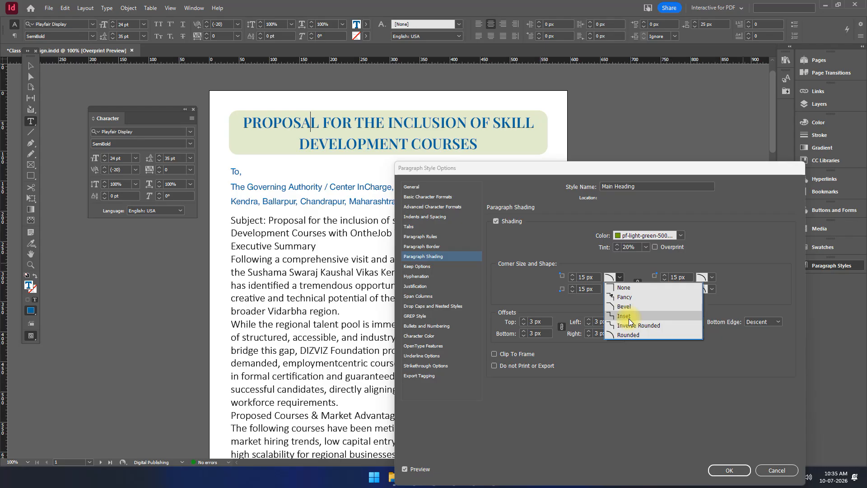
click(630, 321)
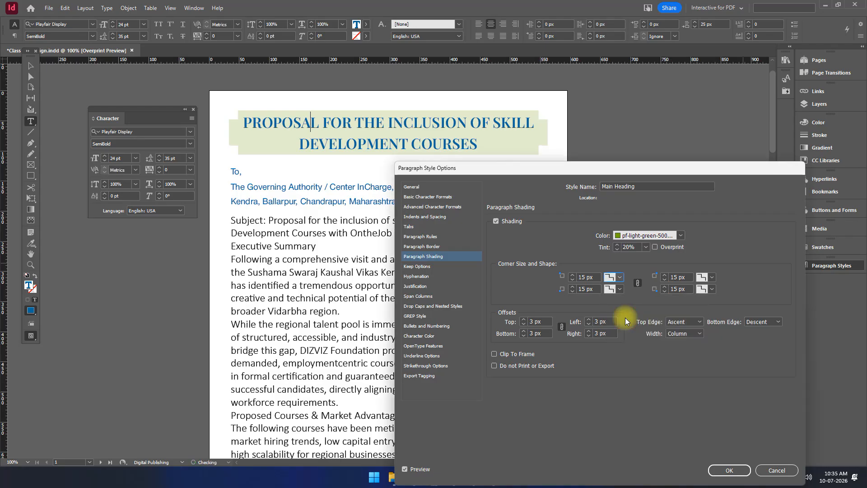
click(622, 280)
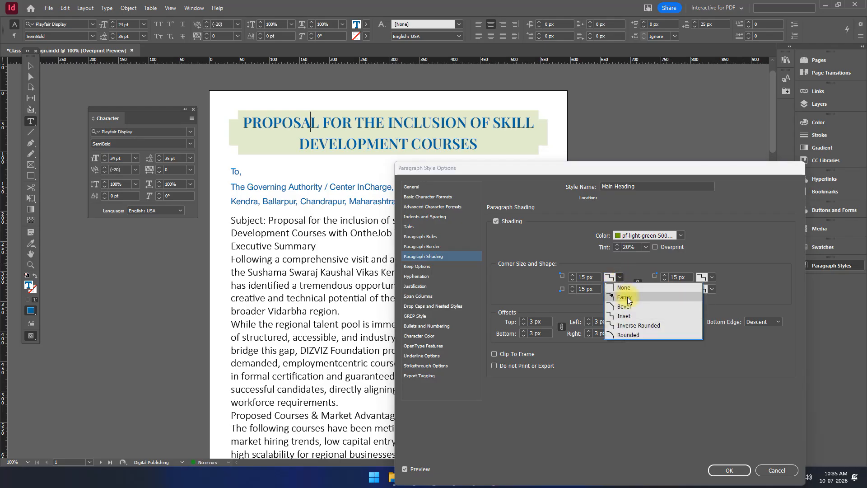
click(626, 294)
click(619, 277)
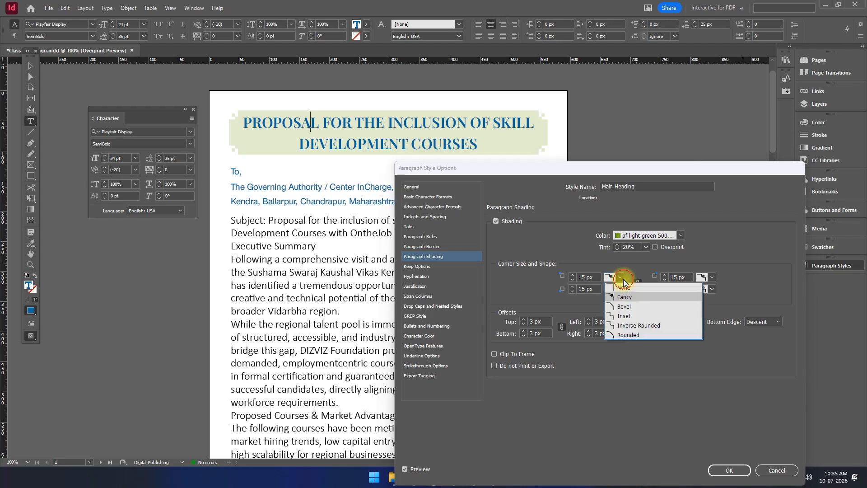
click(629, 324)
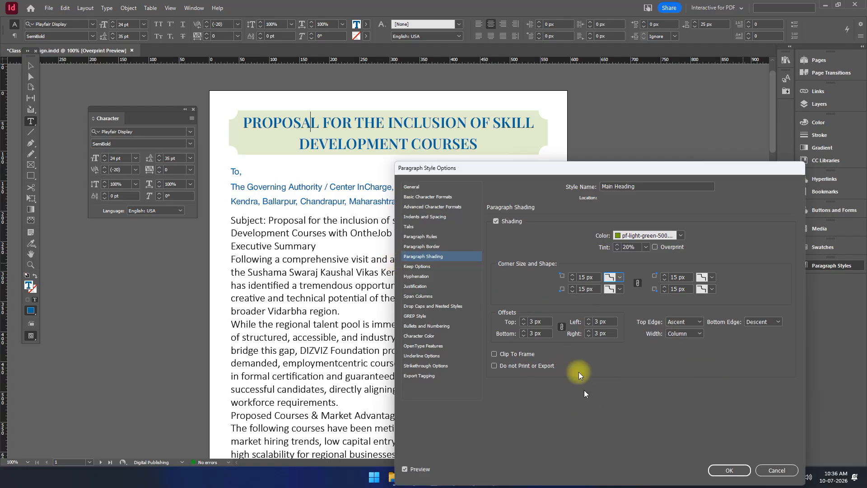
Turn on the paragraph border for the Main Heading style and turn off its paragraph shading.
click(435, 248)
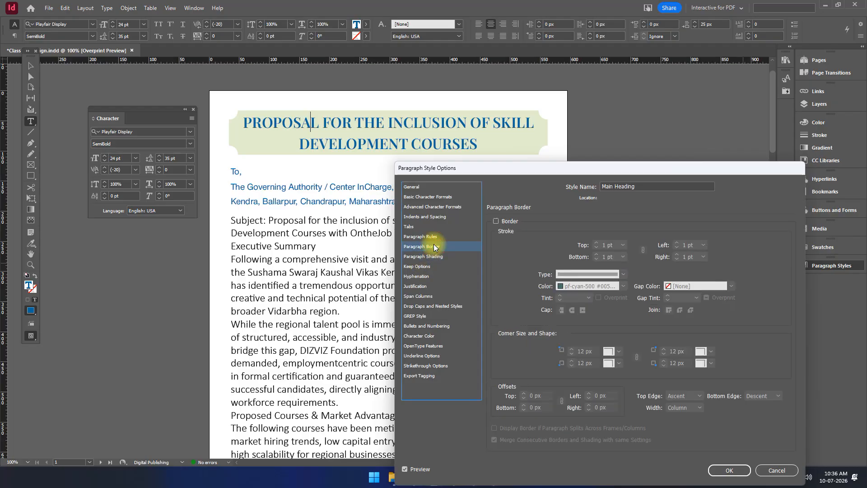
click(508, 221)
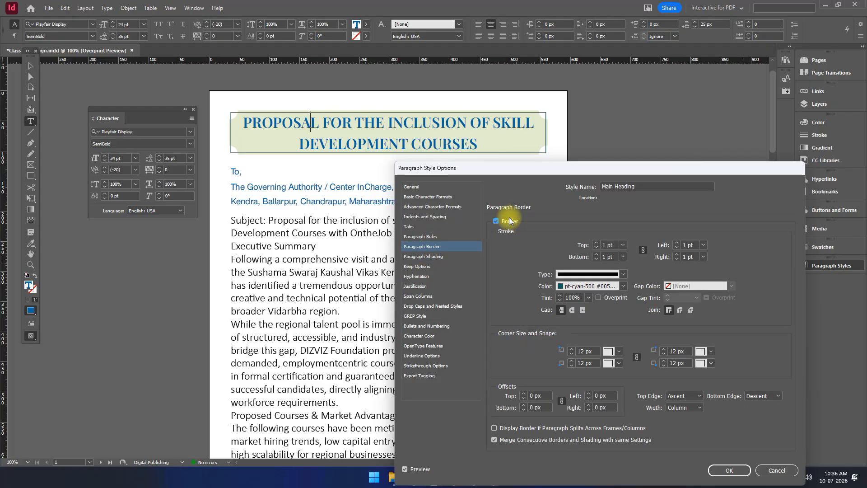
click(450, 257)
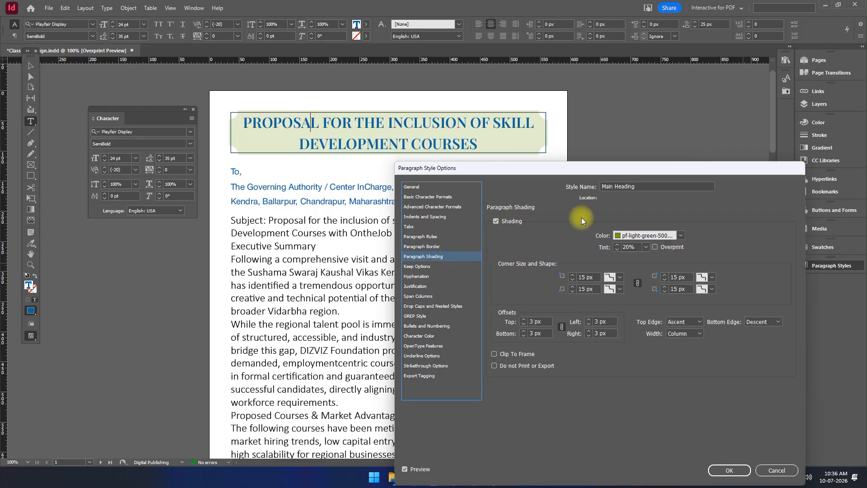
click(502, 221)
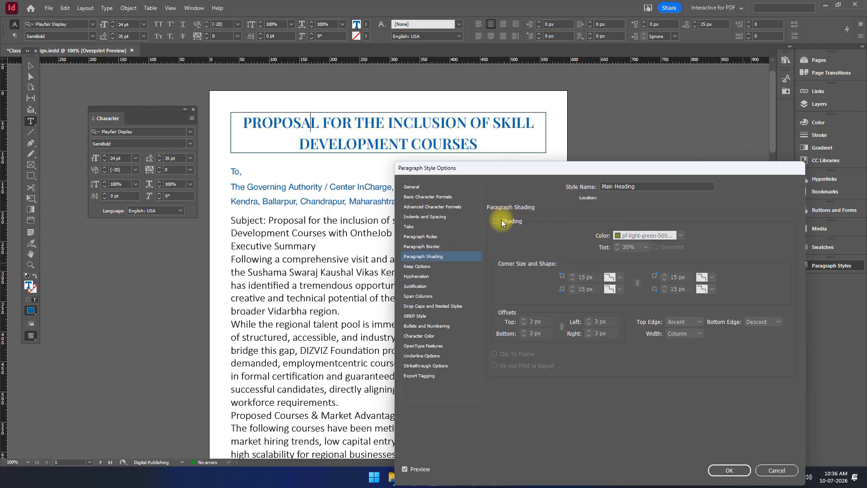
Set the Main Heading border's stroke type to Thick - Thick and its corner shape to Bevel.
click(427, 247)
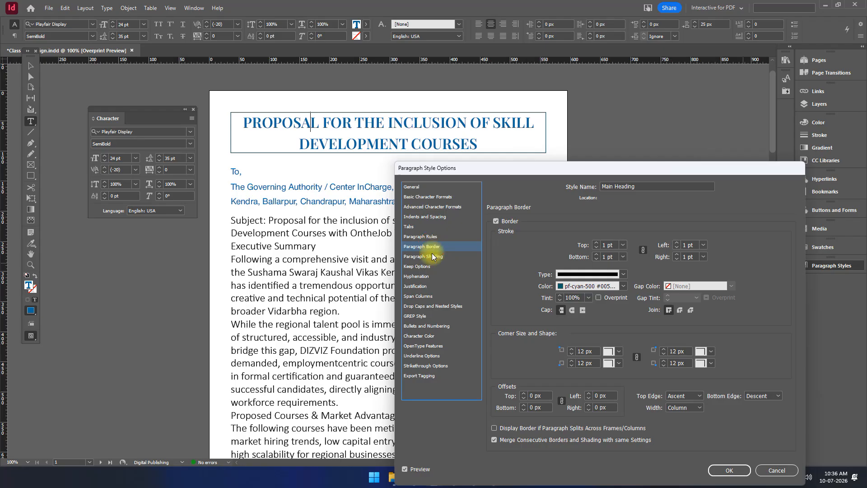
click(624, 272)
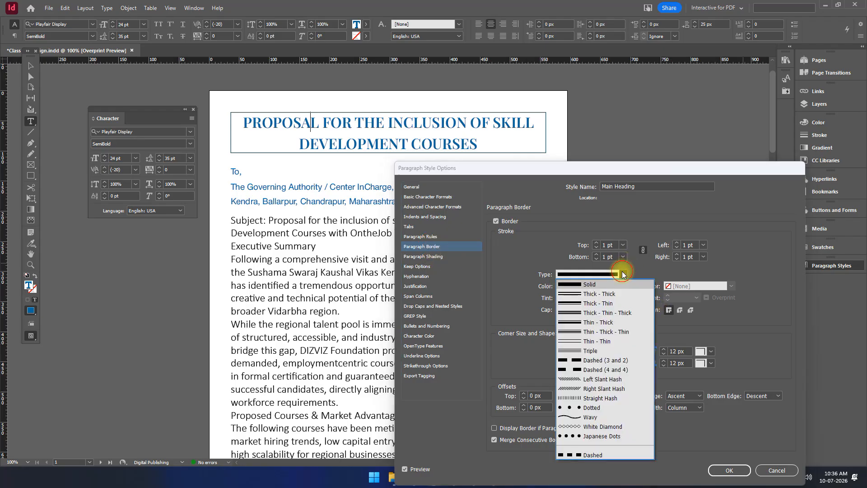
click(595, 294)
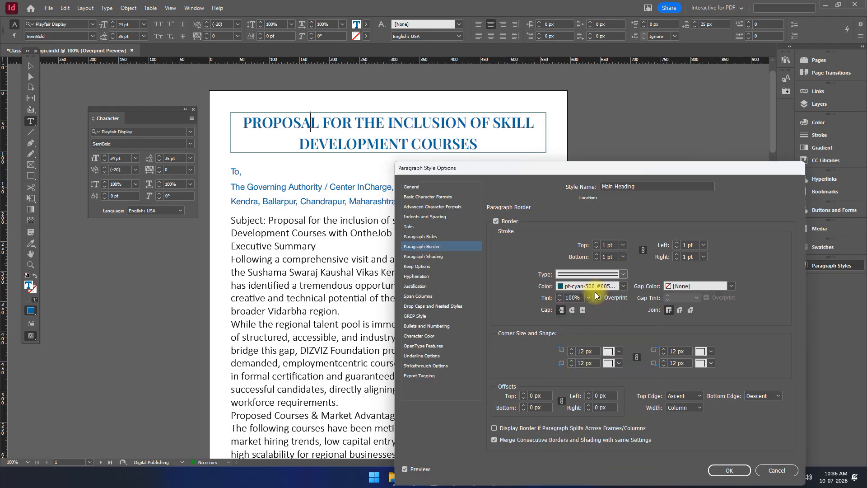
click(615, 274)
click(615, 274)
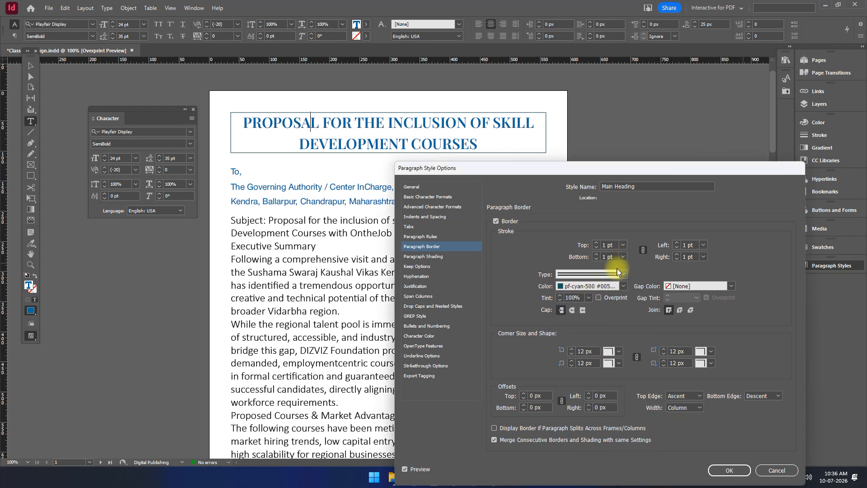
click(621, 352)
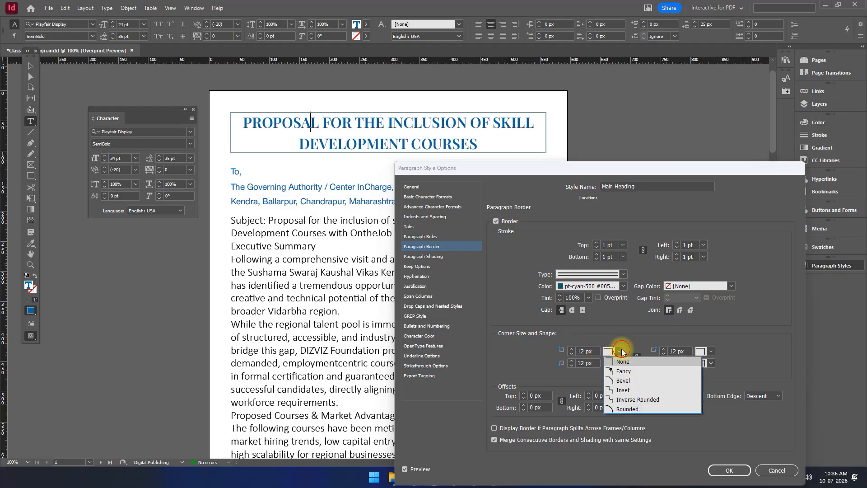
click(627, 380)
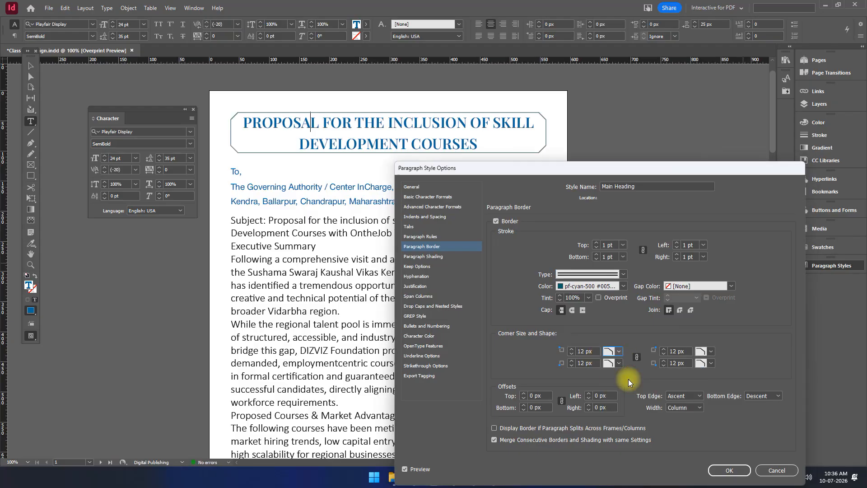
Try the Left Slant Hash, Dotted and White Diamond stroke types on the Main Heading border, and return to Thick - Thick.
click(588, 274)
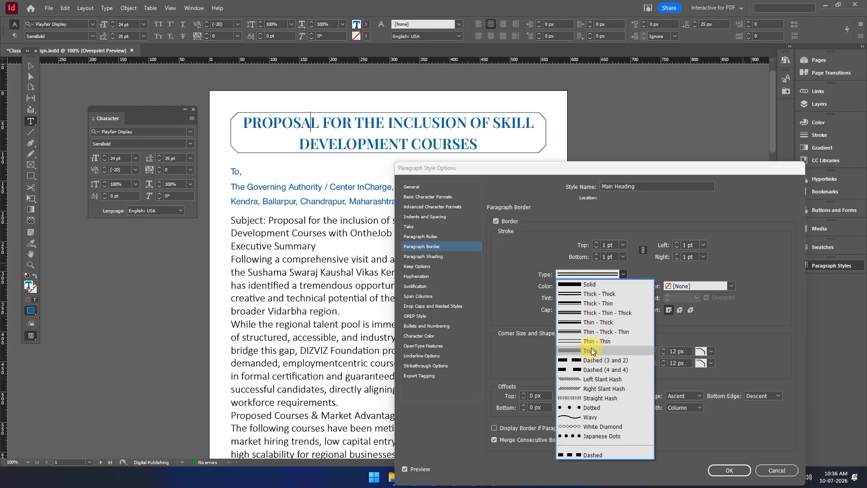
click(596, 378)
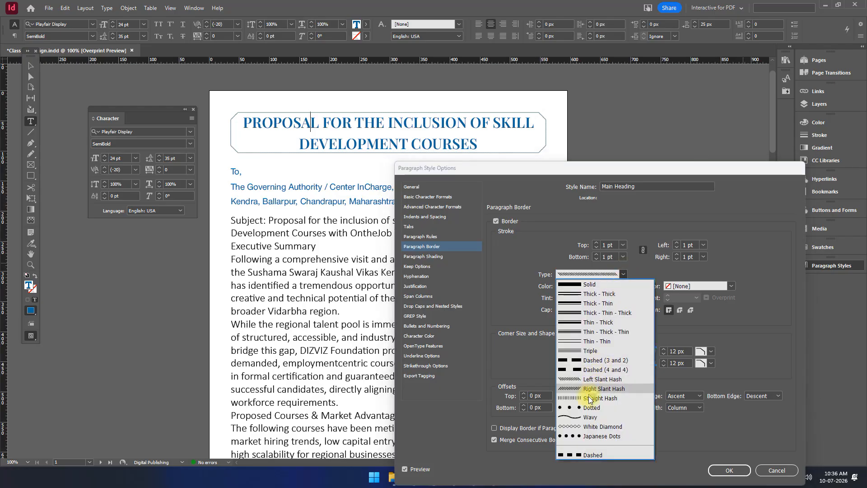
click(601, 436)
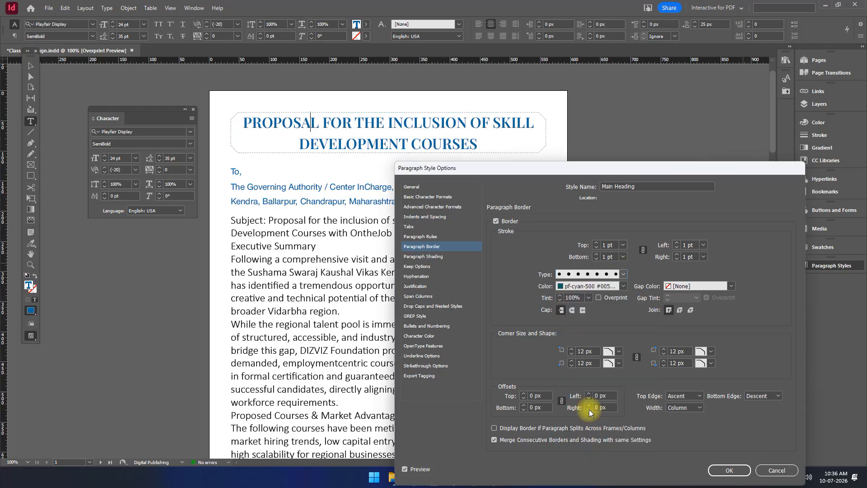
click(624, 274)
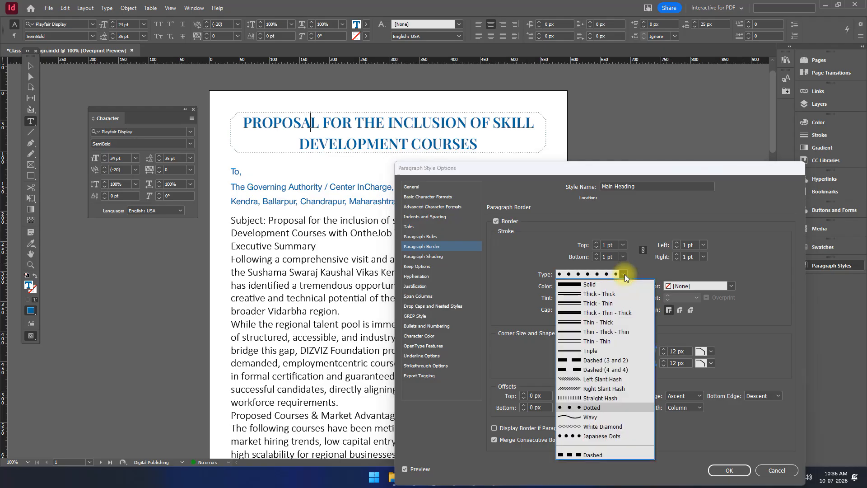
click(602, 427)
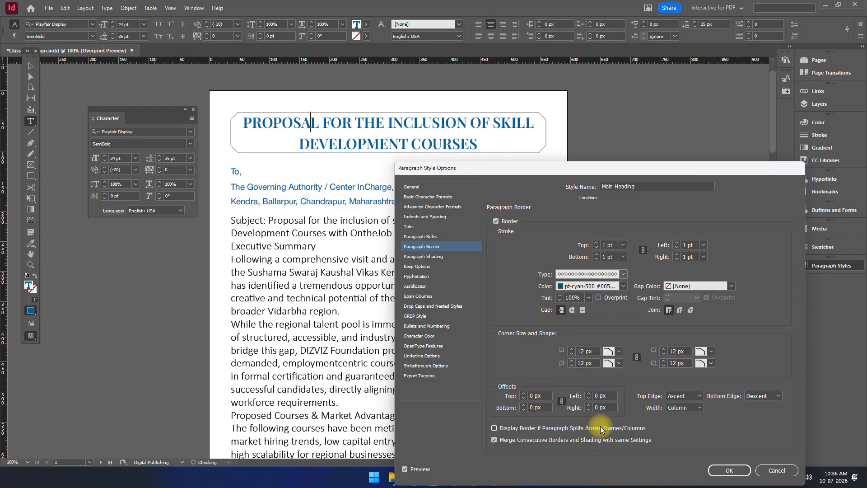
click(623, 274)
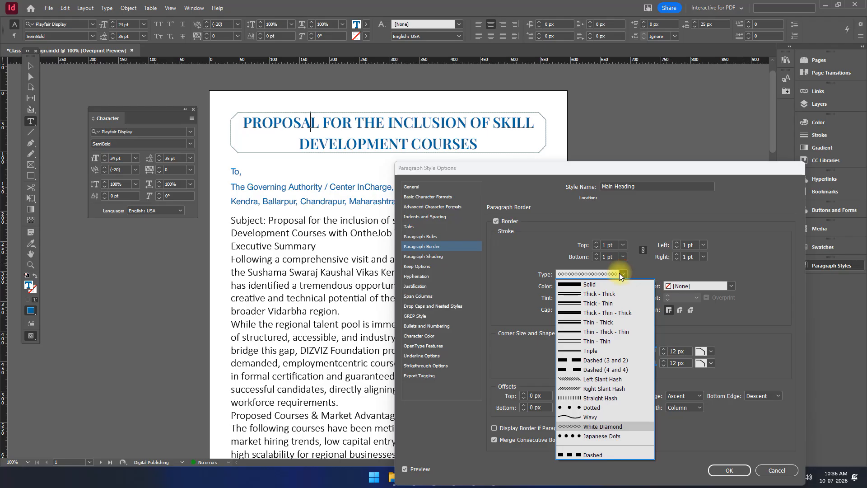
click(595, 293)
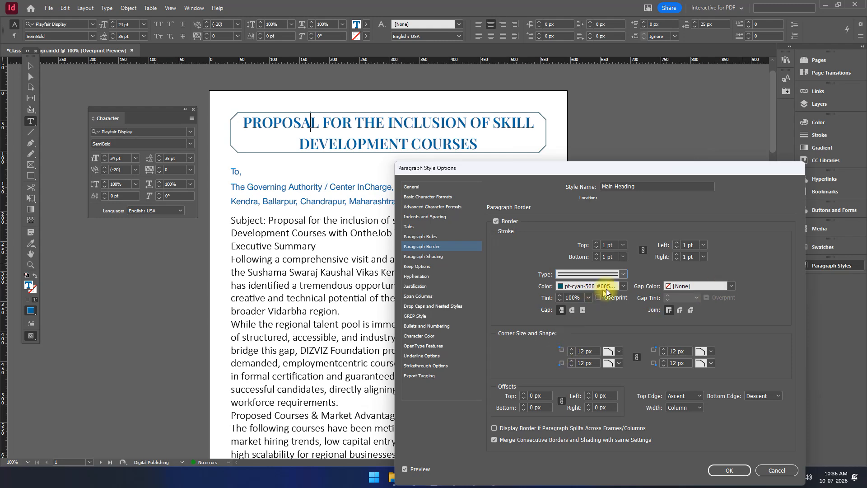
Change the Main Heading border's stroke type to Thin - Thin and set its weight to 3 pt on all sides.
click(623, 287)
click(625, 289)
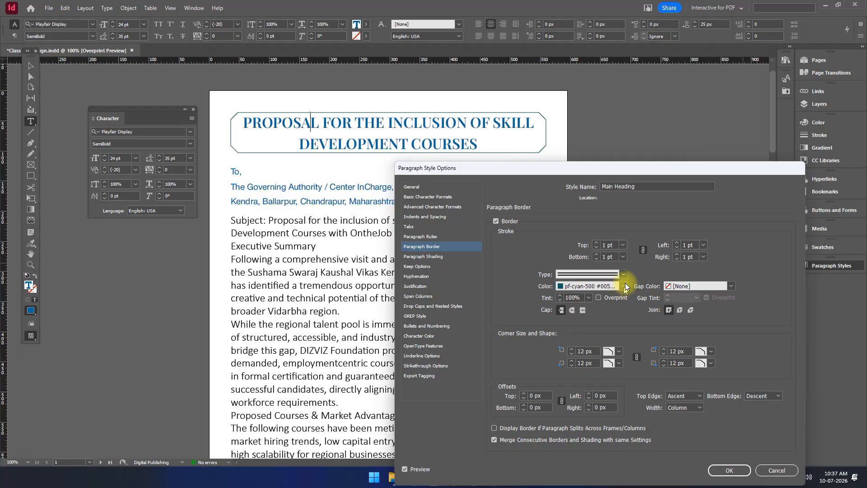
click(623, 274)
click(589, 334)
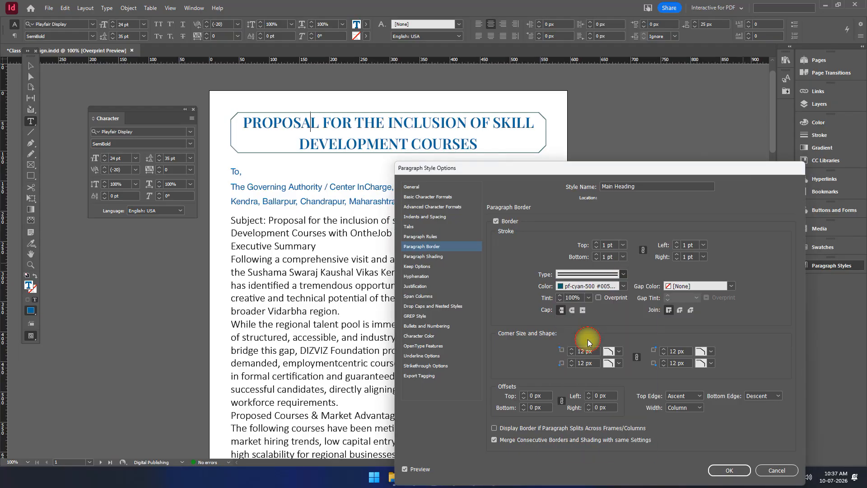
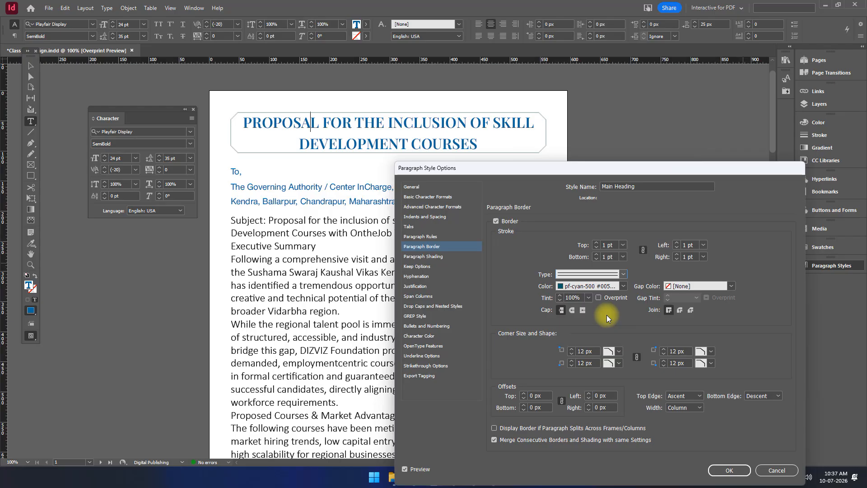
click(597, 243)
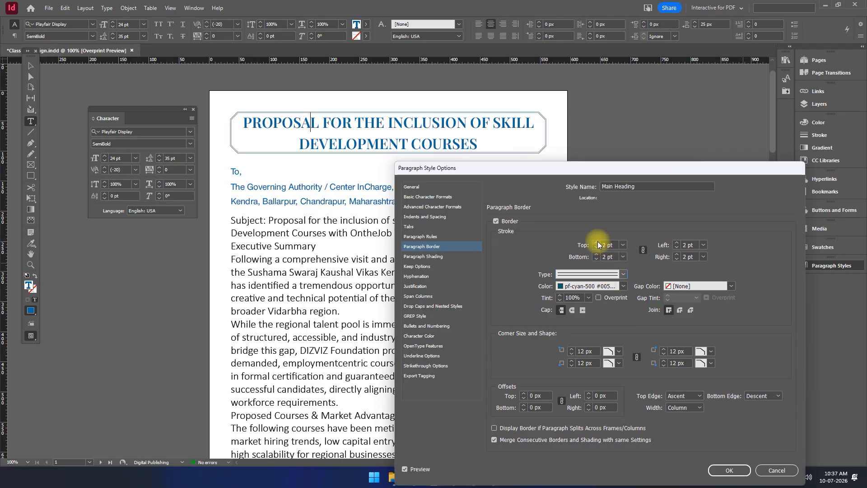
click(597, 243)
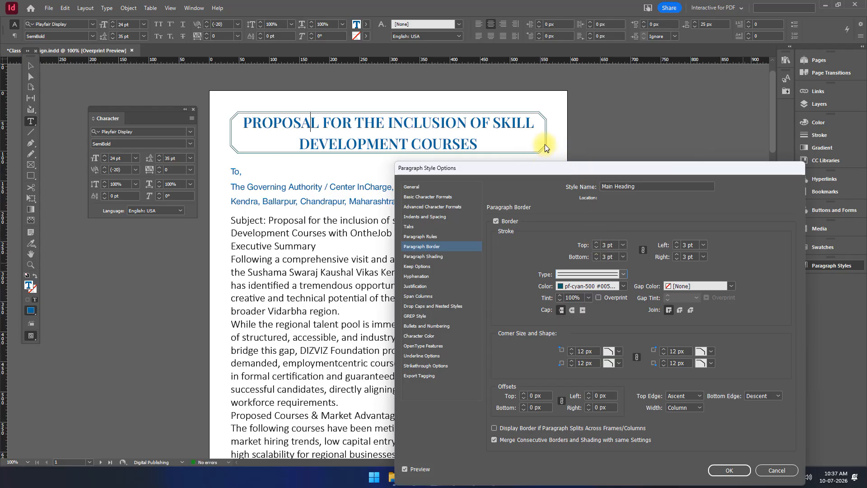
Set the Main Heading border's gap color to pf-gold-300 #f5c12e with a gap tint of 20%.
click(726, 285)
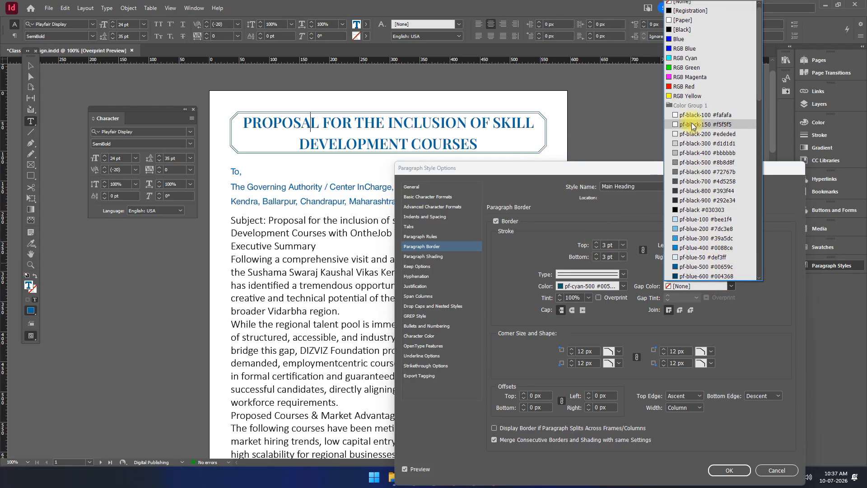
scroll(712, 249, down, 5)
click(691, 235)
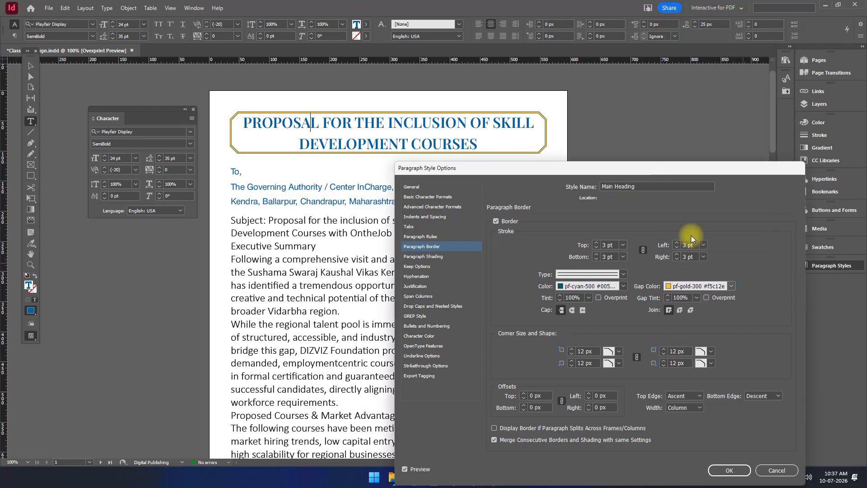
click(696, 297)
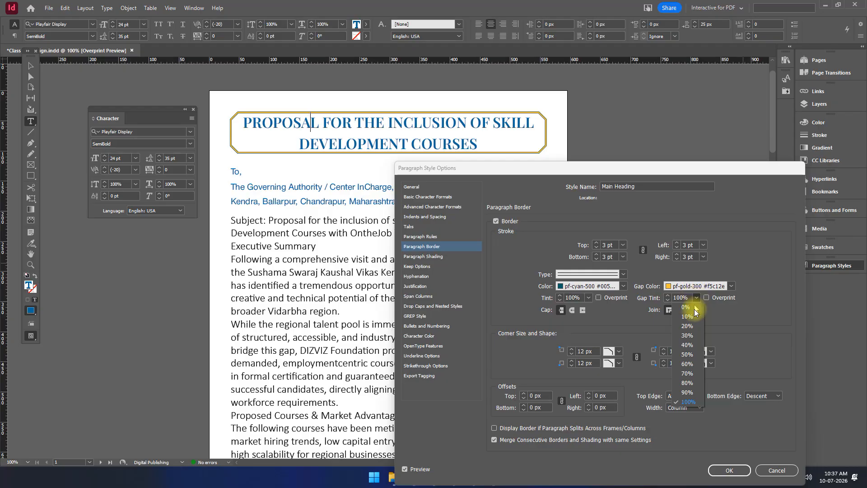
click(691, 327)
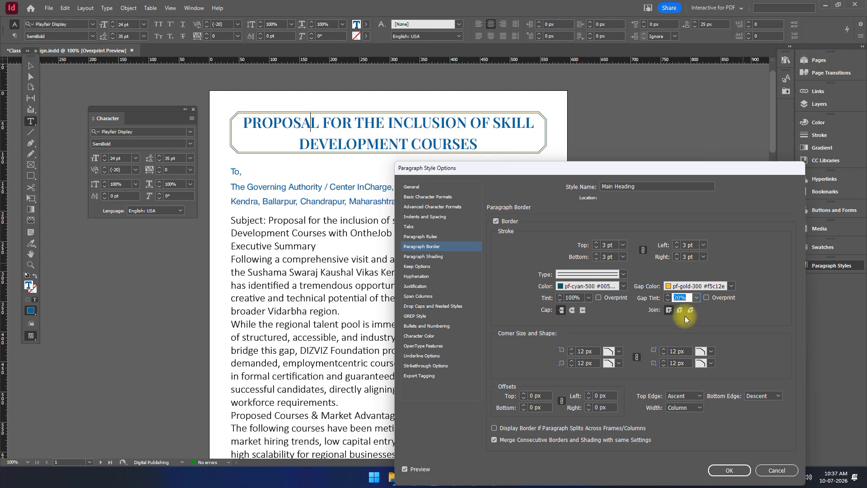
Set the Main Heading border's offsets to 2 px on all sides and apply the style changes.
drag(631, 168, 638, 127)
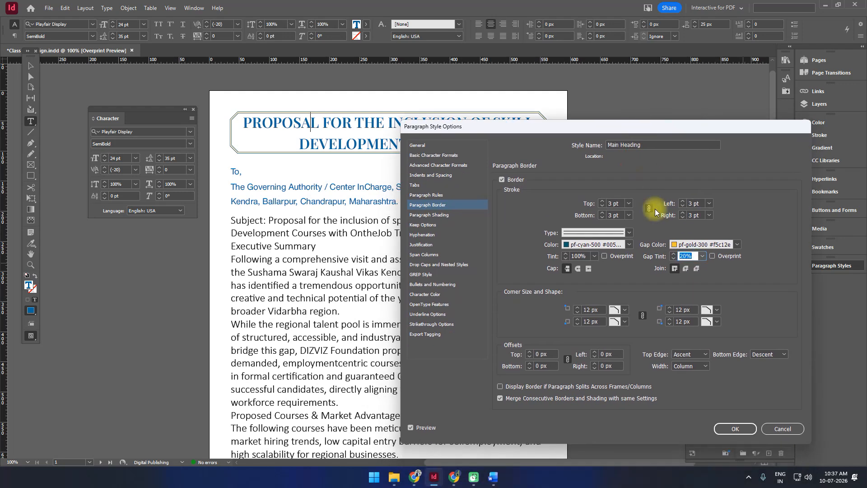
click(530, 352)
click(530, 353)
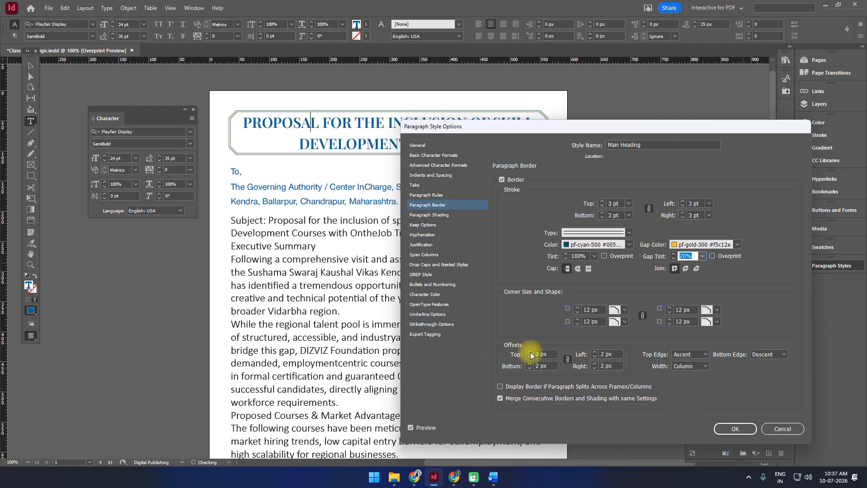
click(745, 432)
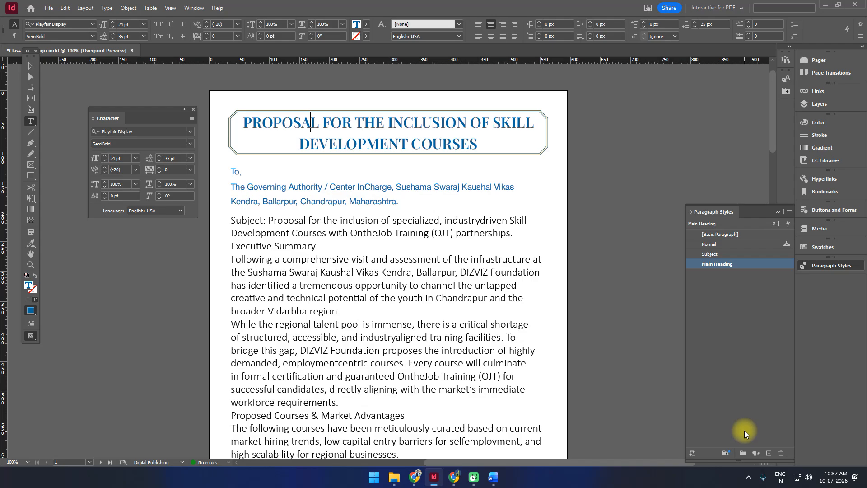
Try the Main Heading and Normal paragraph styles on the Executive Summary line, and undo both.
click(312, 285)
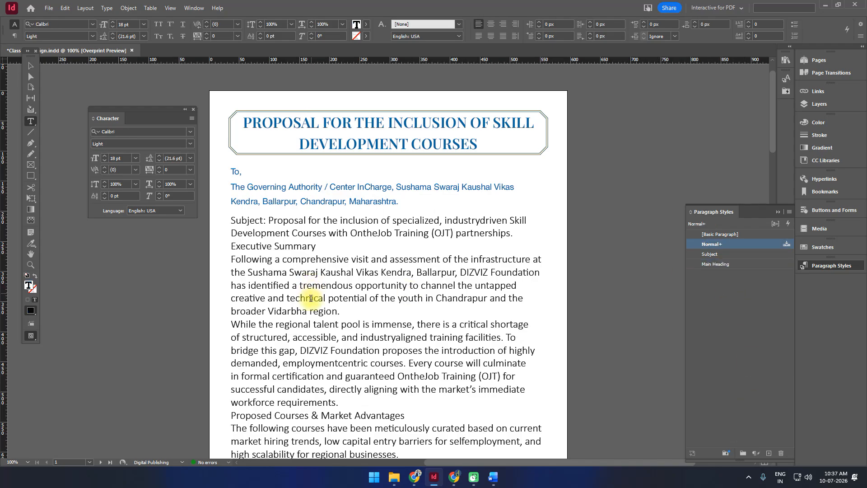
click(719, 264)
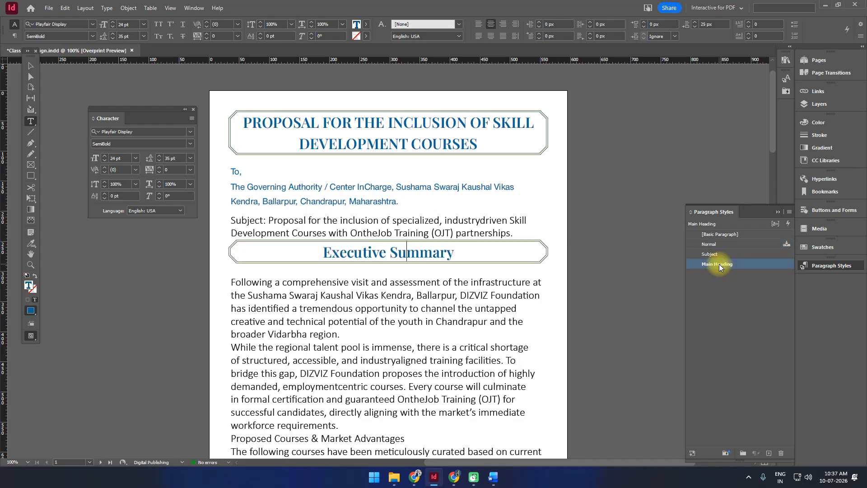
click(716, 243)
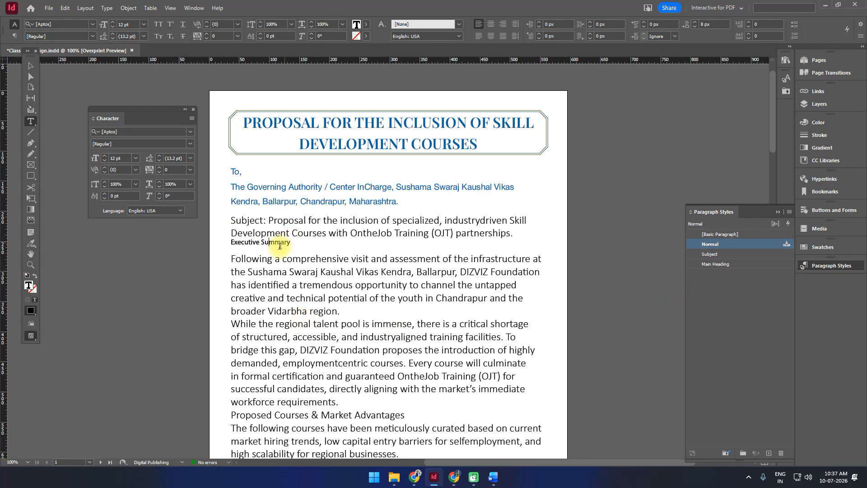
key(ctrl+z)
key(ctrl+z)
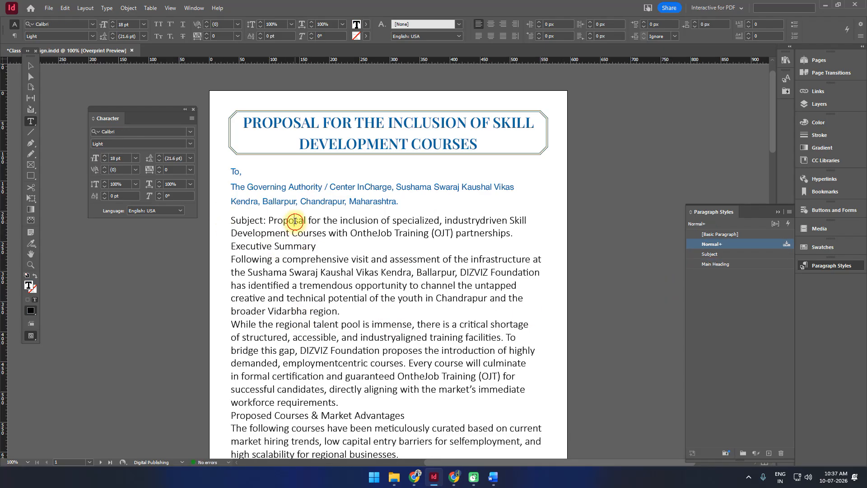
Apply the Subject paragraph style to the paragraph beginning with "Subject:".
click(294, 221)
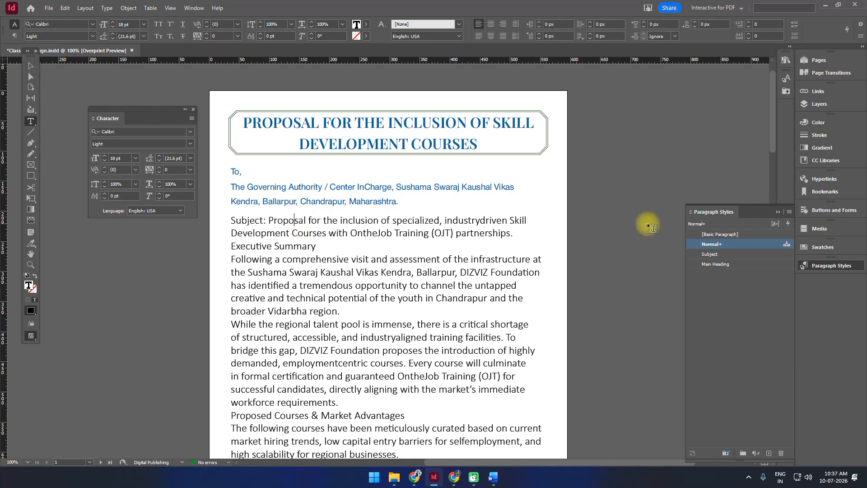
click(717, 254)
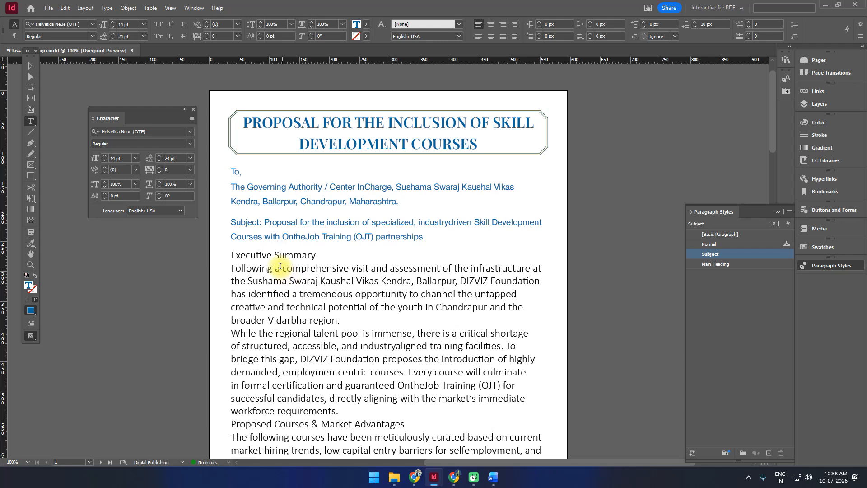
Place the text cursor in the Executive Summary line.
scroll(277, 271, down, 1)
click(267, 221)
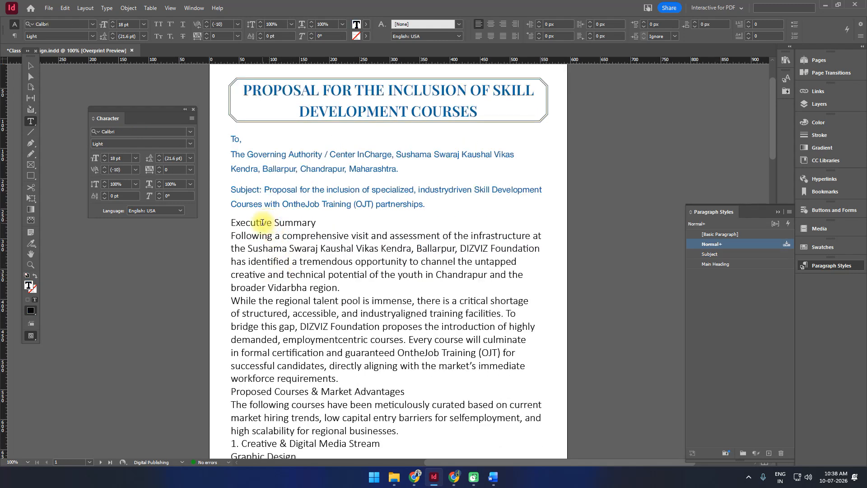
triple_click(268, 220)
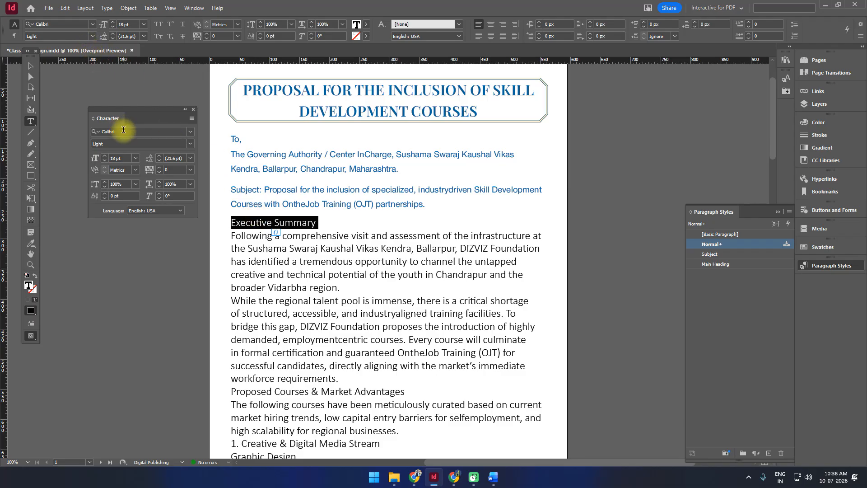
click(248, 190)
click(264, 223)
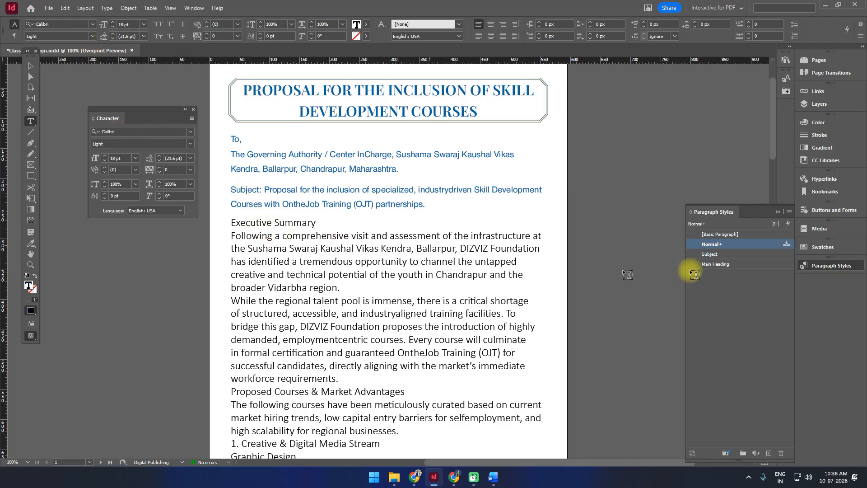
Apply the Subject style to the Executive Summary line and create a paragraph style named "Topic Heading" from it.
click(720, 254)
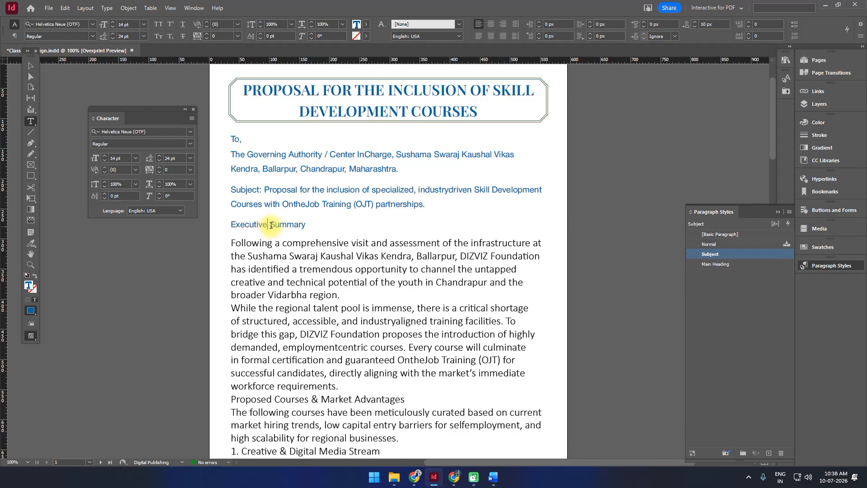
triple_click(271, 225)
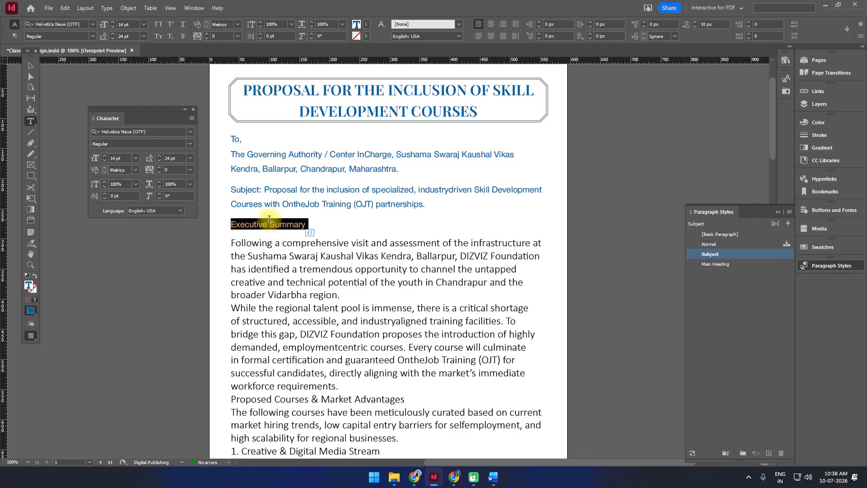
click(769, 452)
click(731, 265)
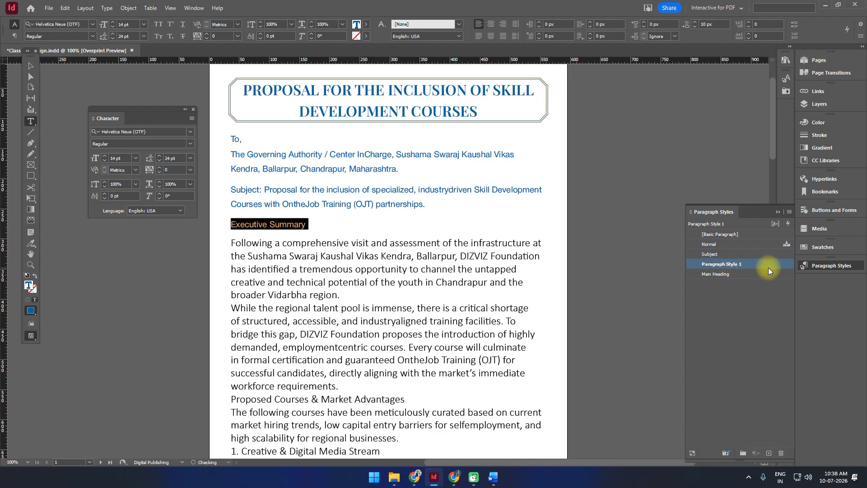
click(768, 265)
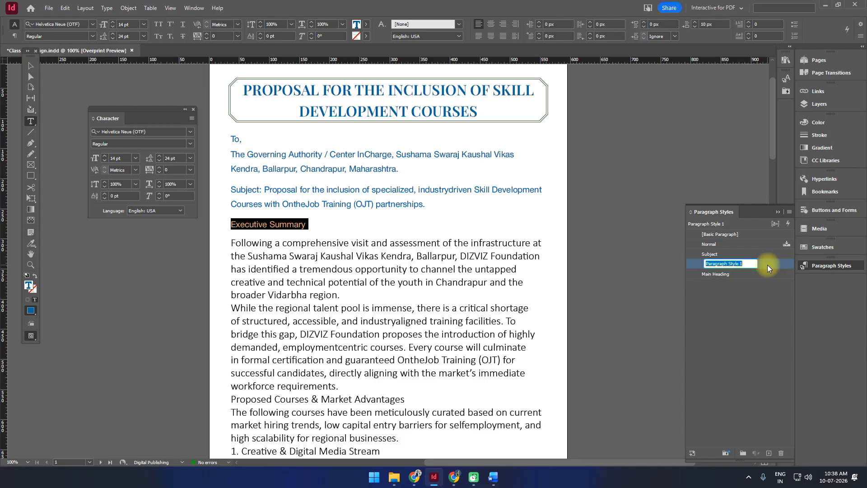
text(Topic Heading)
click(739, 310)
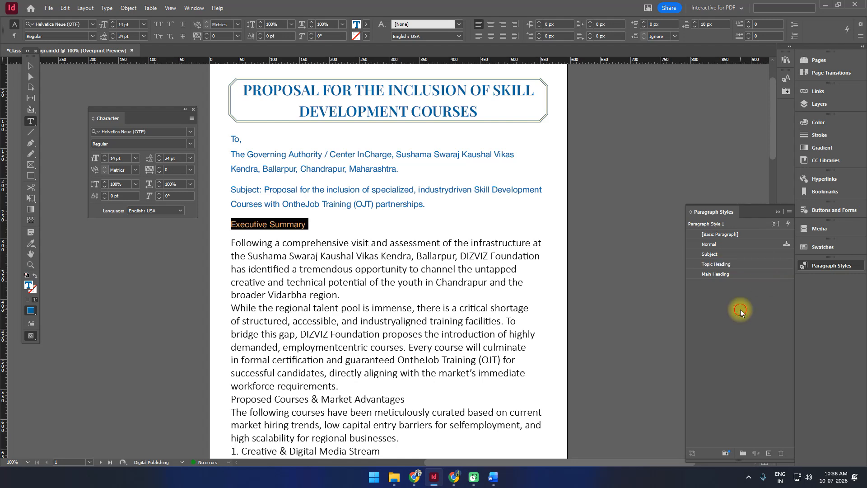
Set the Subject paragraph style's font size to 16 pt and its leading to 26 pt.
click(304, 205)
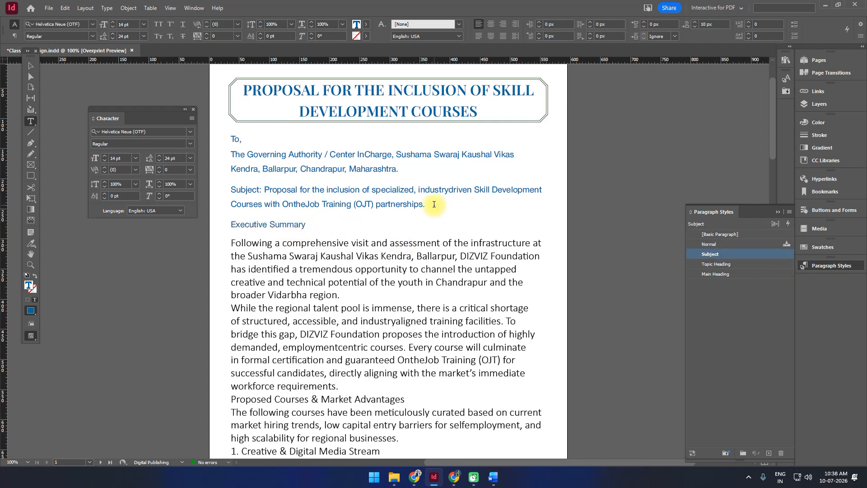
drag(434, 204, 237, 139)
click(304, 194)
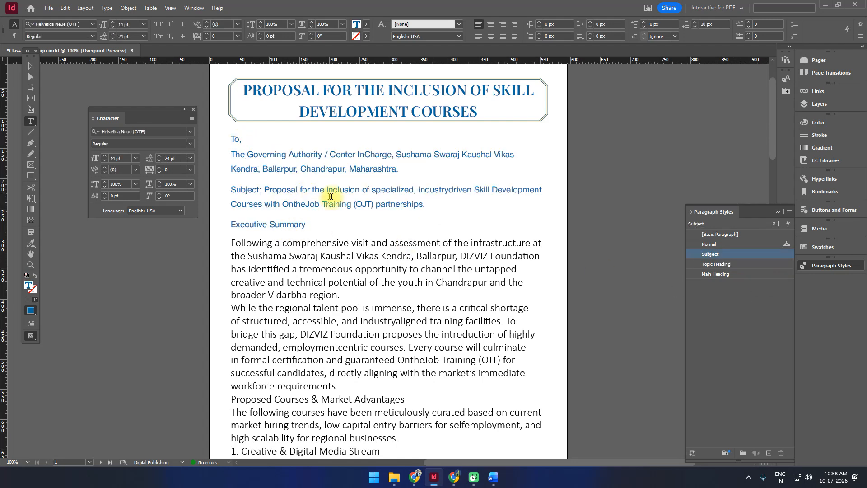
double_click(741, 254)
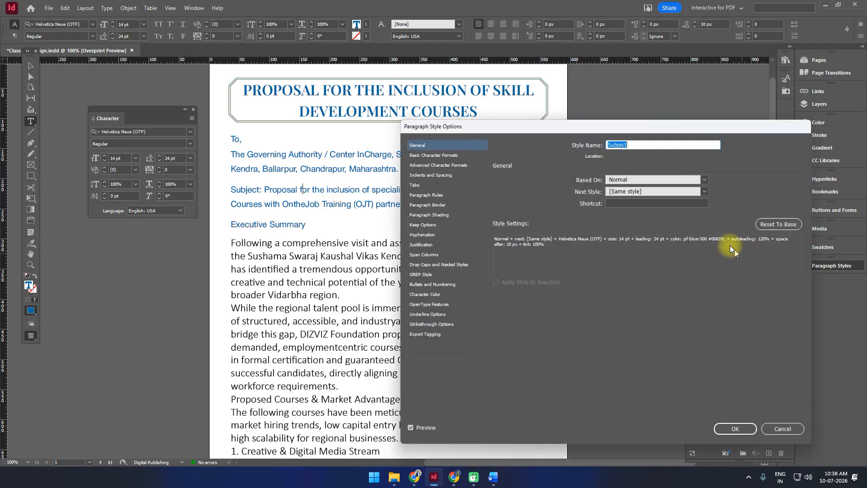
click(432, 295)
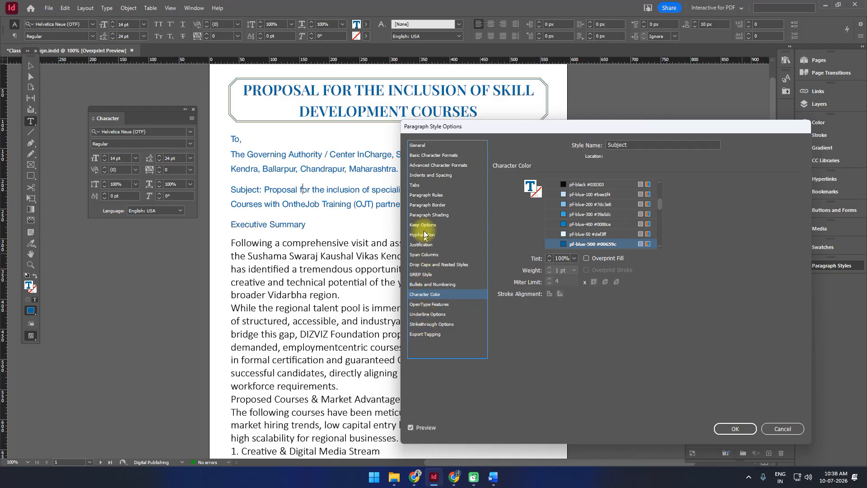
click(430, 156)
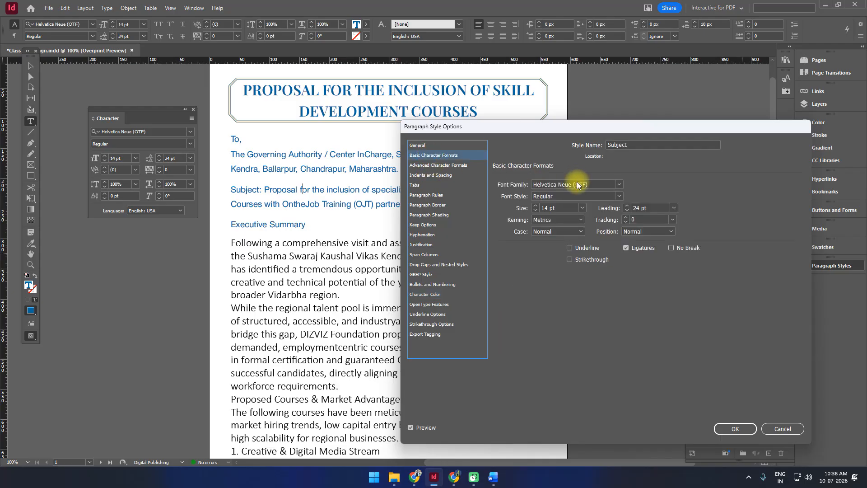
click(536, 206)
click(536, 206)
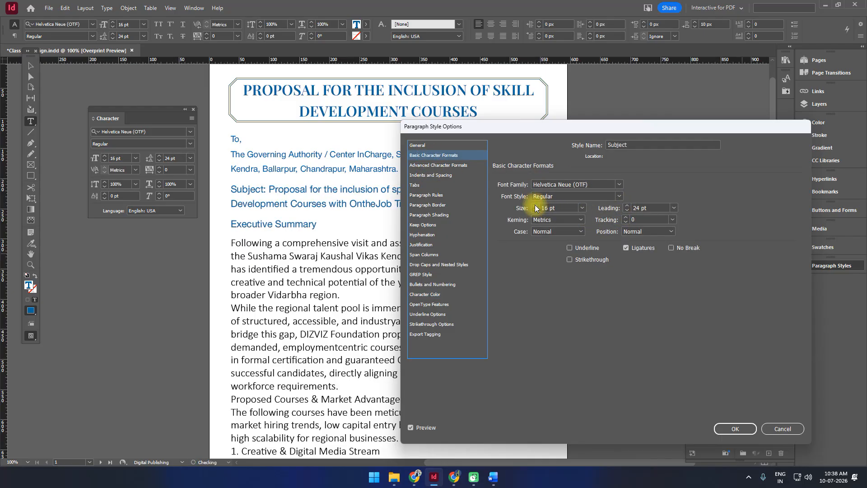
click(536, 210)
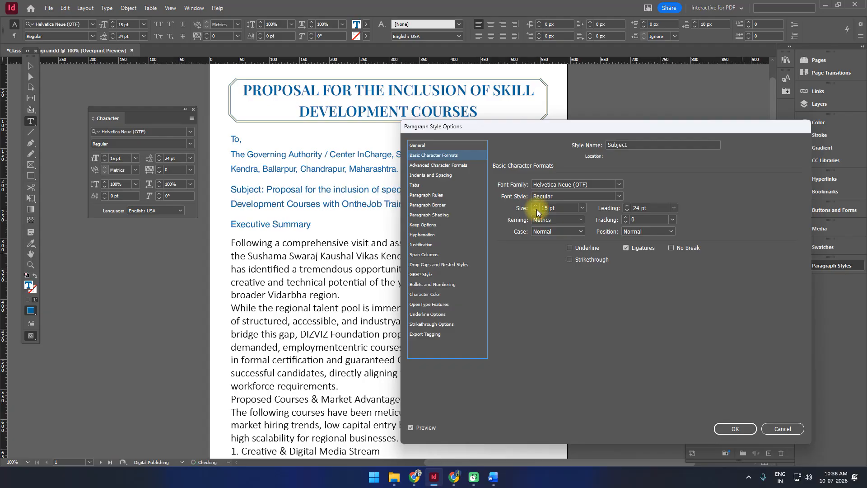
click(536, 206)
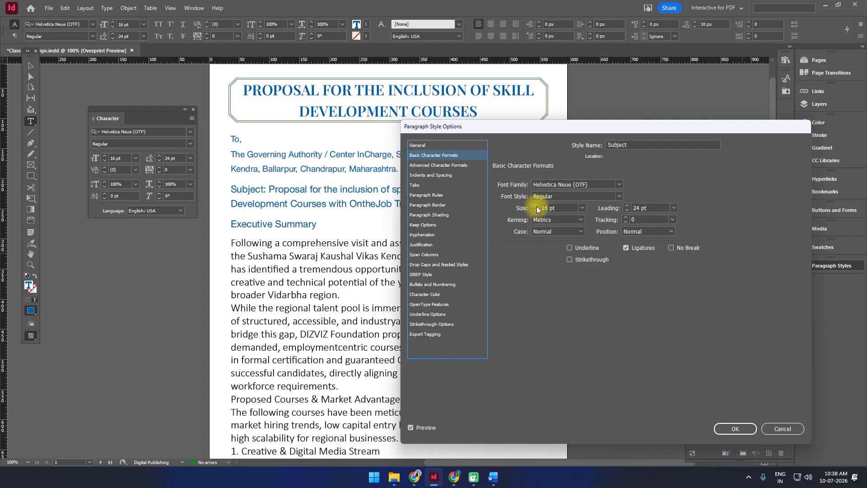
click(626, 205)
click(627, 205)
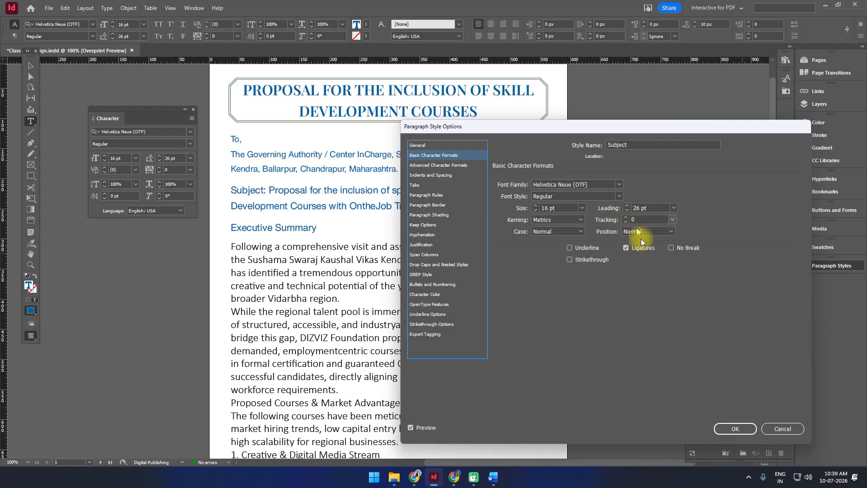
click(732, 429)
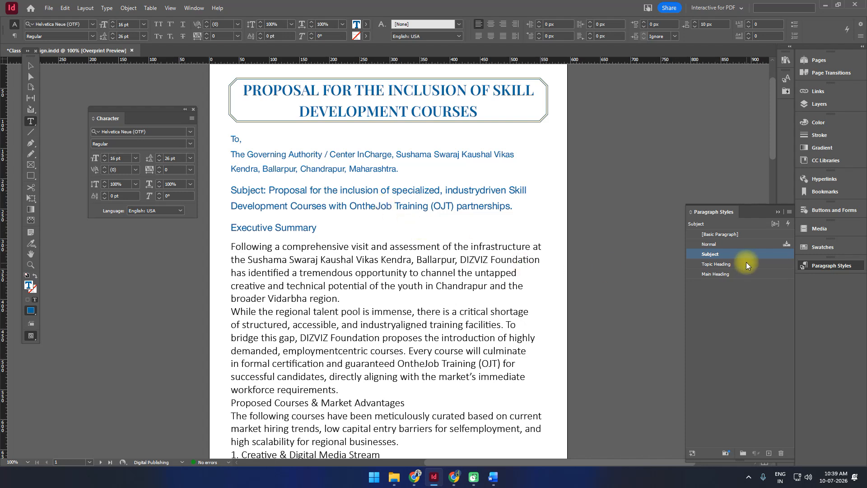
Apply the Subject paragraph style to the "To," line and the recipient address lines above the subject.
click(370, 157)
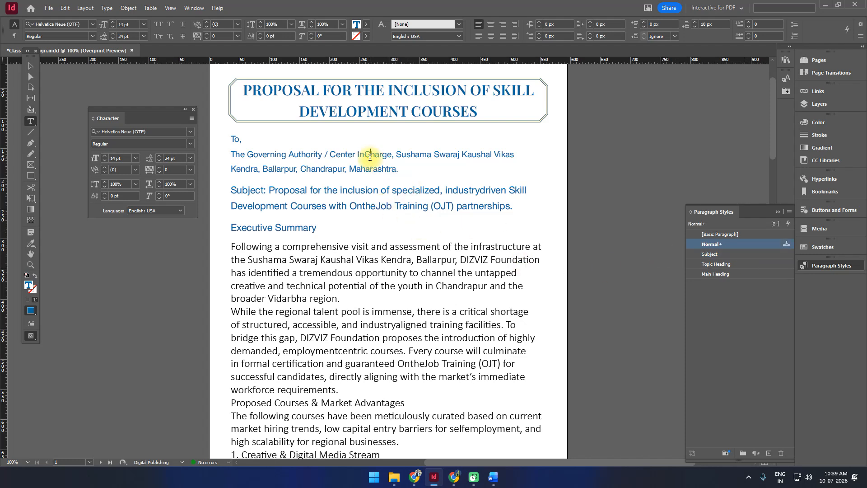
click(364, 191)
click(368, 172)
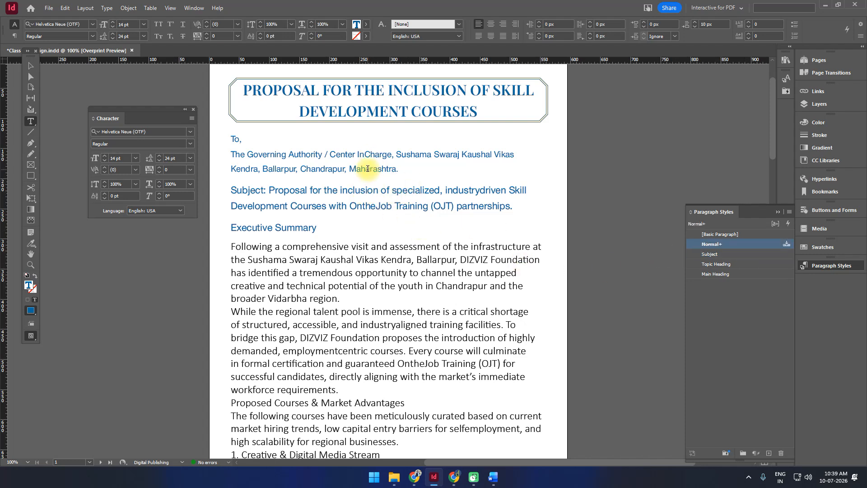
click(718, 255)
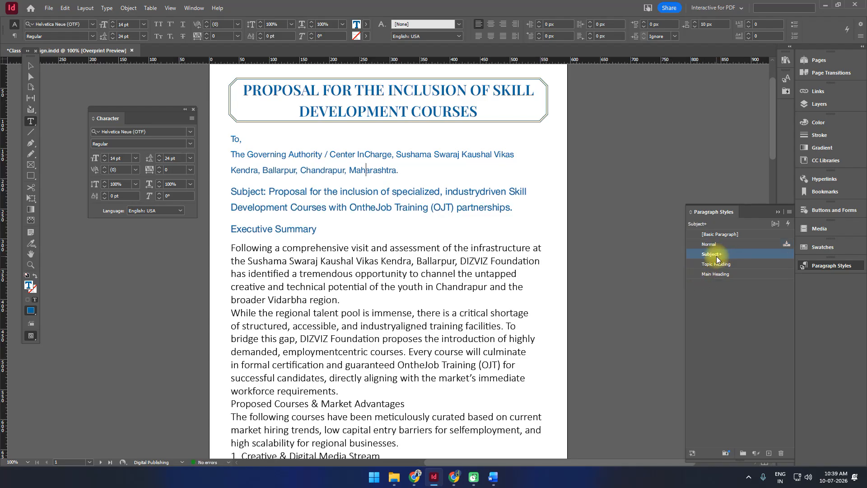
click(402, 171)
drag(400, 170, 236, 124)
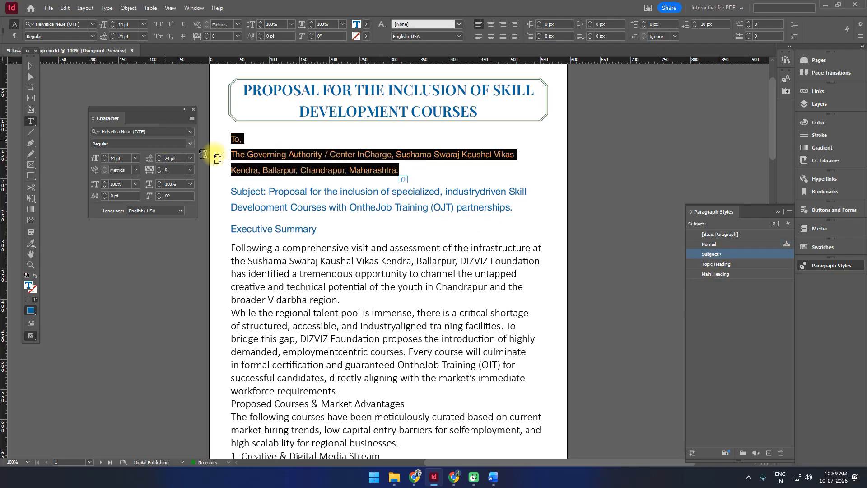
click(741, 256)
click(378, 258)
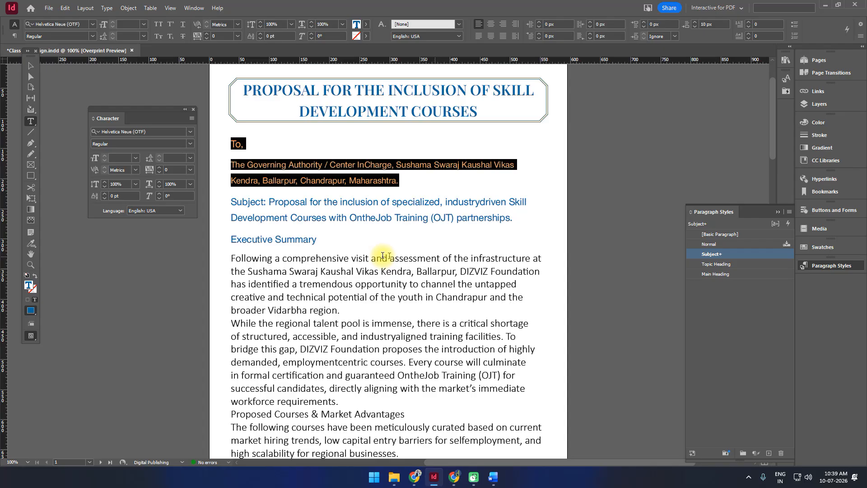
Try to raise the recipient address text to 16 pt with 25 pt leading.
click(358, 206)
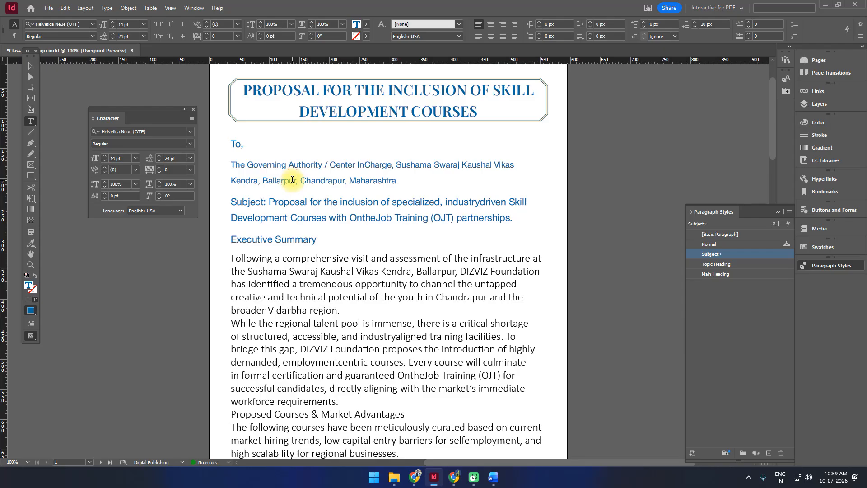
click(284, 205)
click(113, 23)
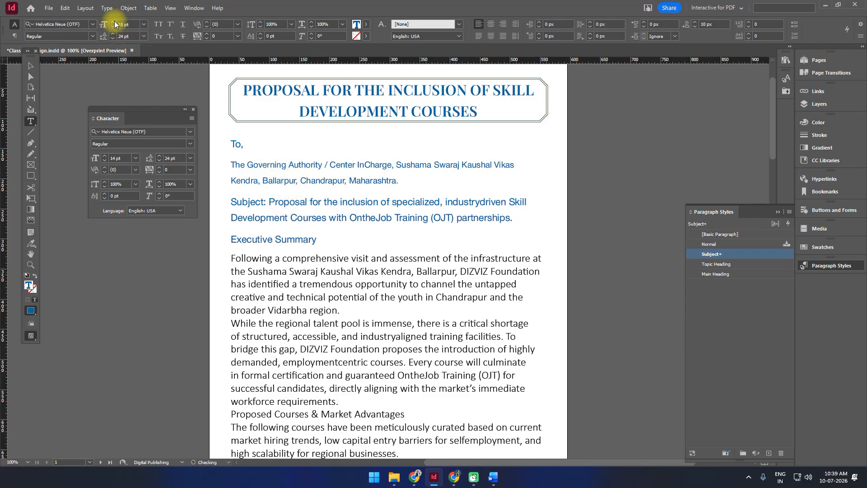
click(113, 34)
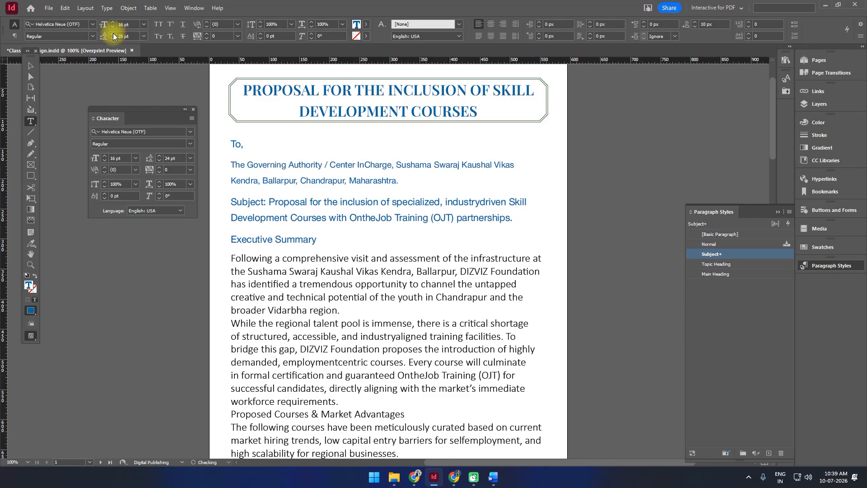
Try the Topic Heading, Main Heading and Normal styles on the "To," and address lines, ending with Subject.
drag(399, 180, 220, 152)
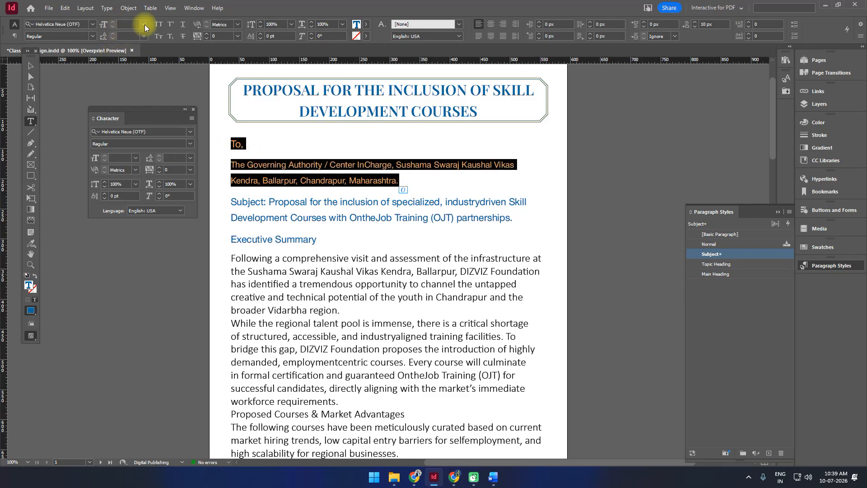
click(718, 266)
click(714, 256)
click(722, 274)
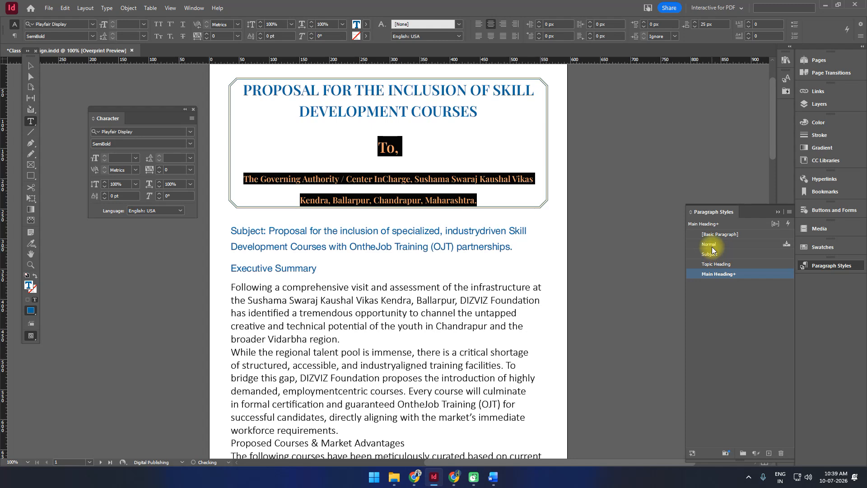
click(712, 246)
click(714, 266)
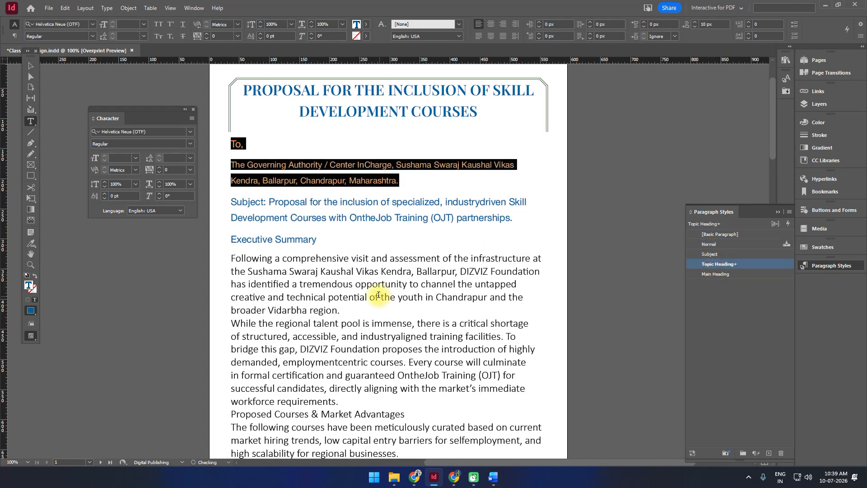
click(713, 254)
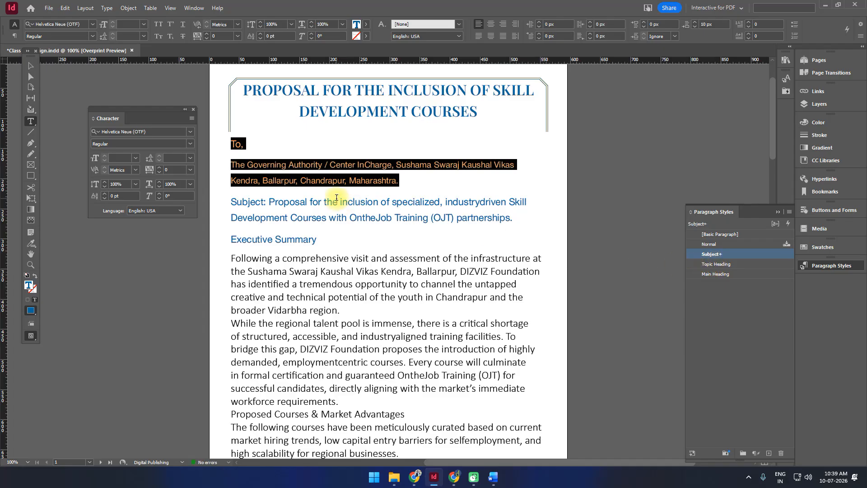
Check the Subject style's basic character formats and reapply the style to the "To," and address lines.
click(330, 221)
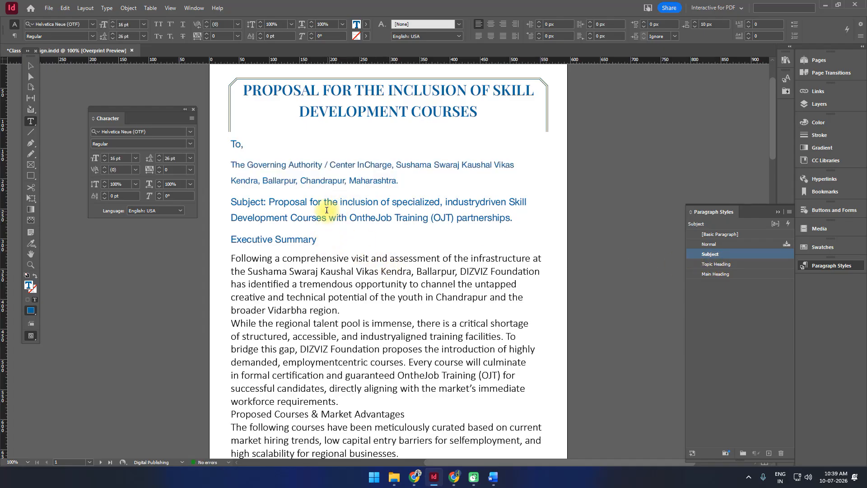
double_click(744, 255)
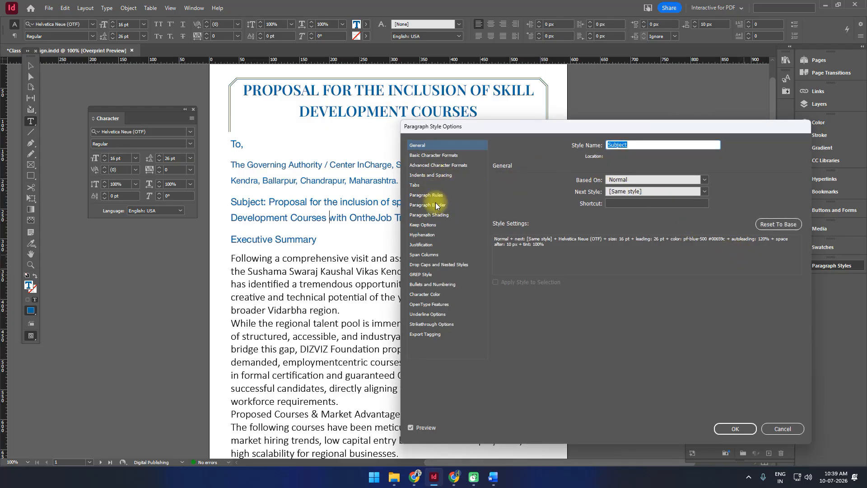
click(436, 156)
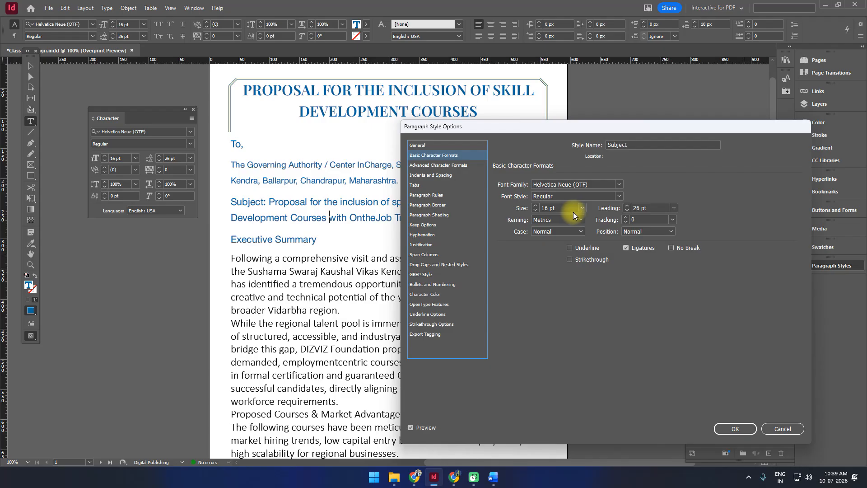
click(736, 429)
drag(400, 180, 226, 146)
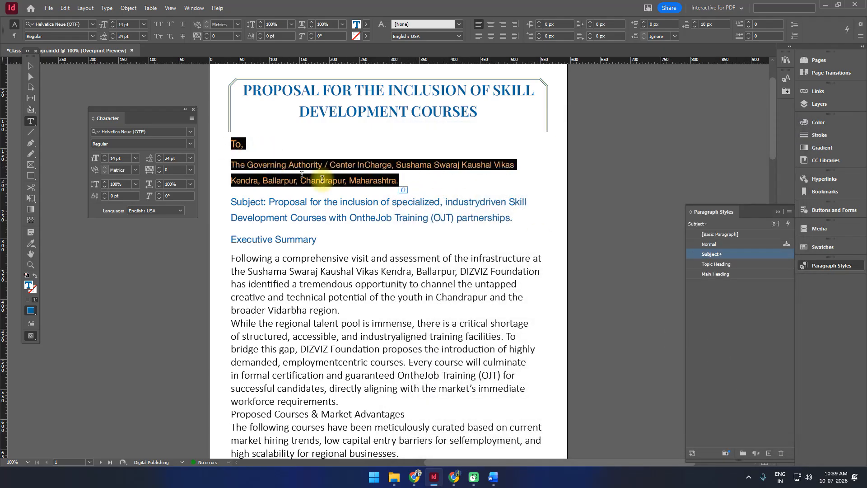
click(723, 254)
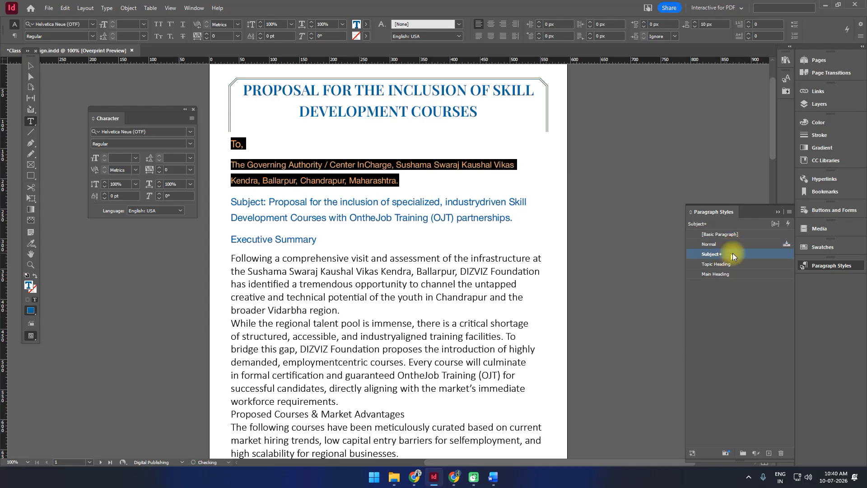
Check the character style applied to the "To," and address lines and compare their type settings with the subject line.
click(787, 79)
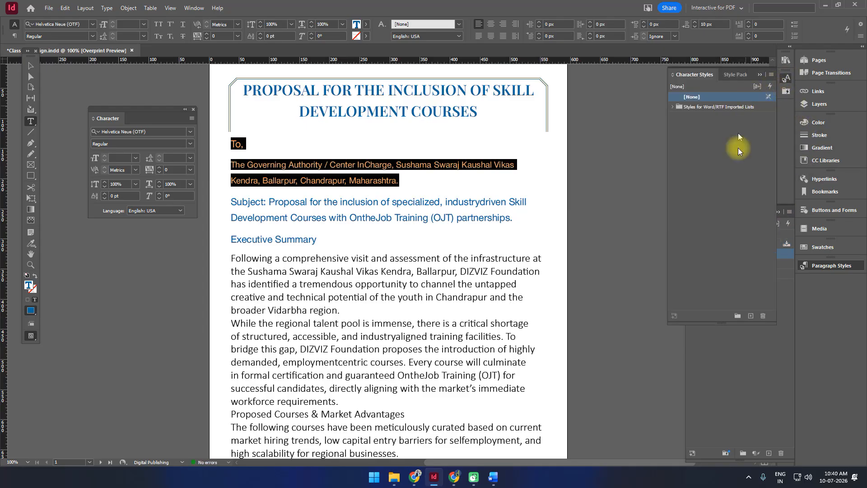
click(744, 396)
click(305, 225)
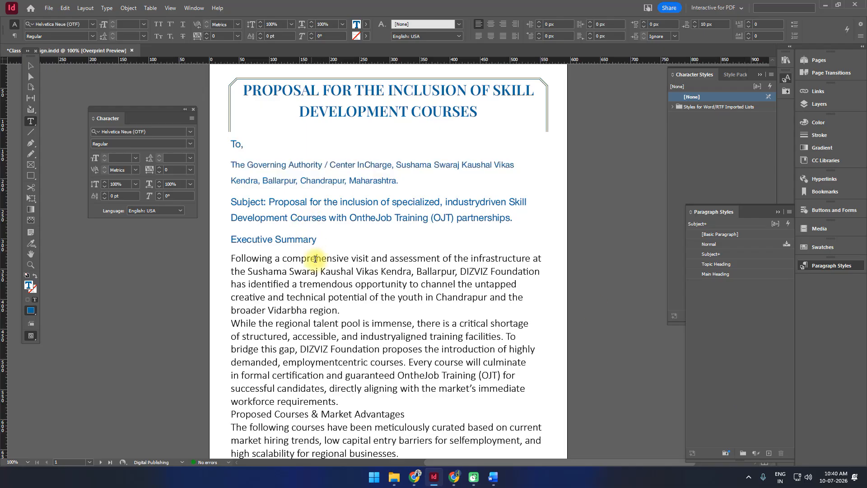
drag(400, 180, 216, 145)
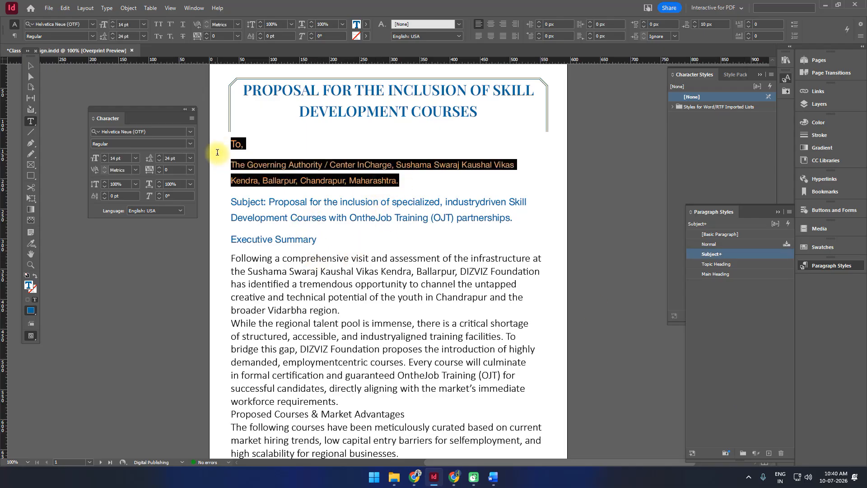
click(94, 34)
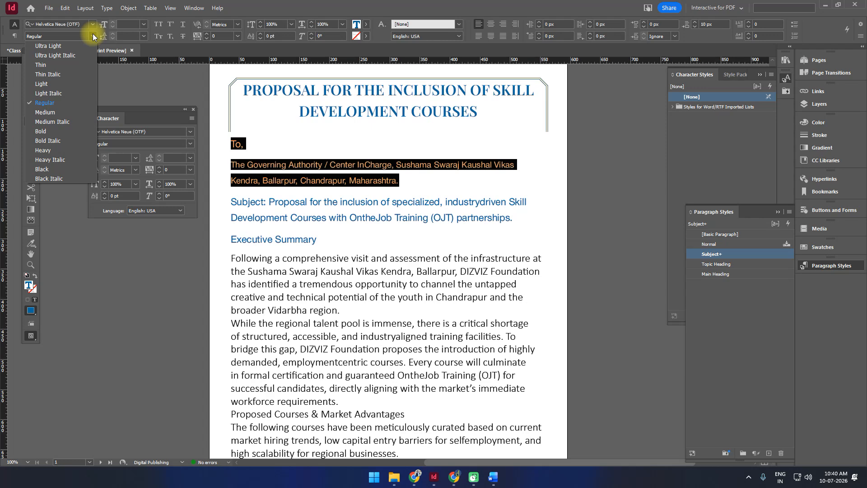
click(391, 229)
click(391, 218)
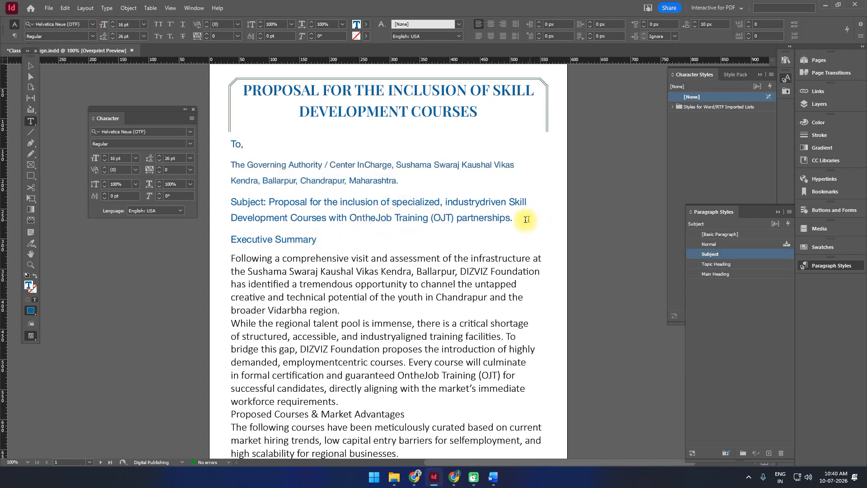
drag(524, 219, 228, 202)
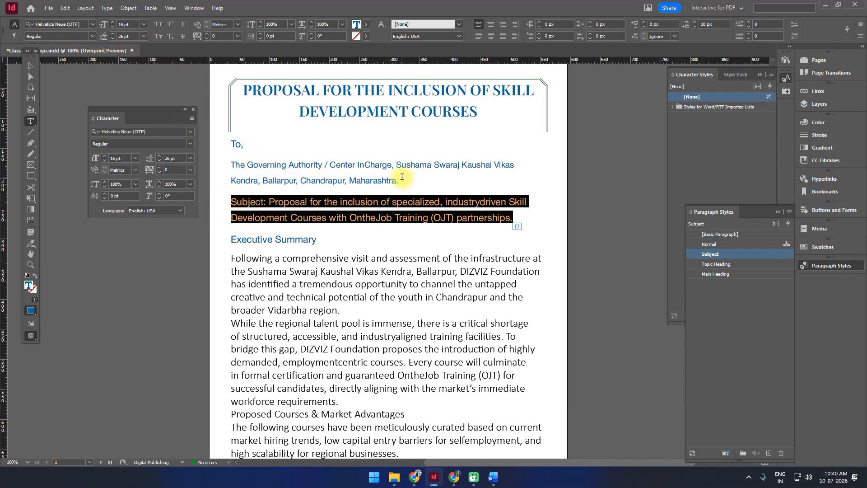
Set the "To," line and the recipient address lines to 16 pt type with 26 pt leading.
drag(400, 181, 233, 147)
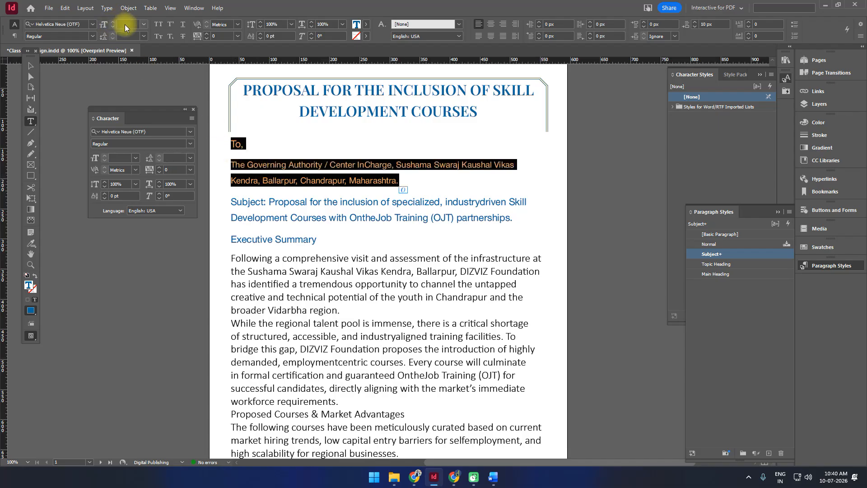
key(Tab)
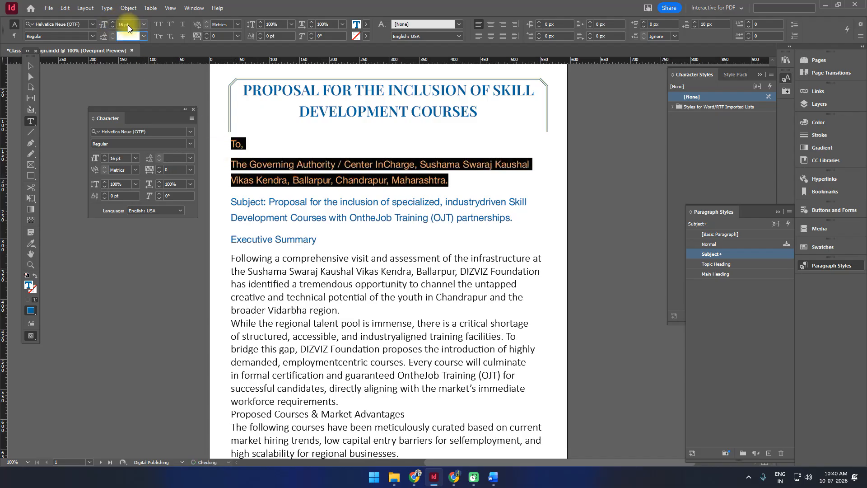
text(26)
key(Tab)
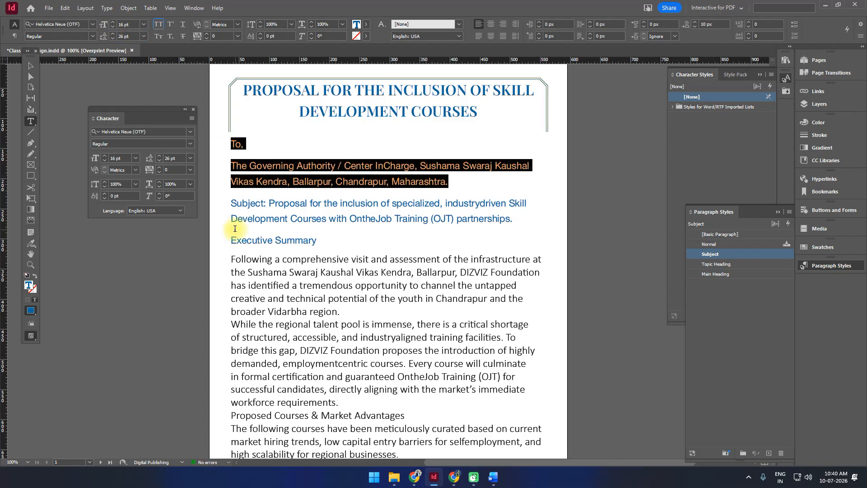
click(343, 237)
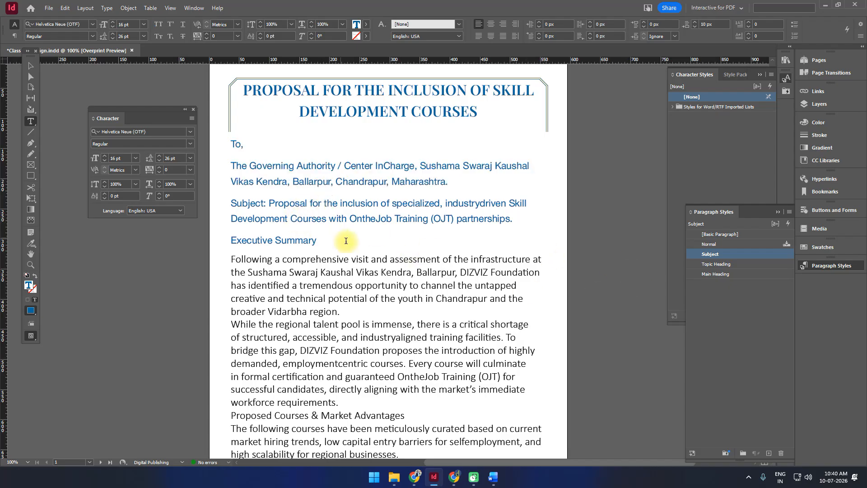
Reduce the "Executive Summary" heading to 14 pt and redefine the Topic Heading paragraph style from it.
drag(318, 240, 217, 240)
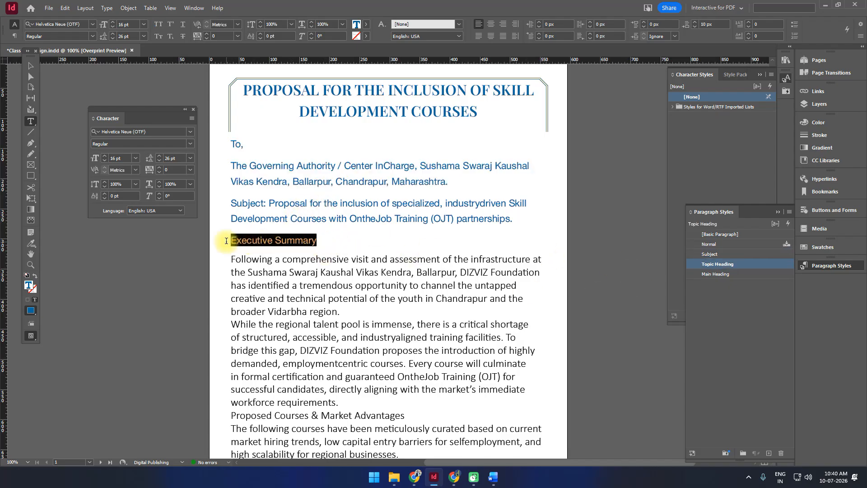
click(113, 26)
click(113, 26)
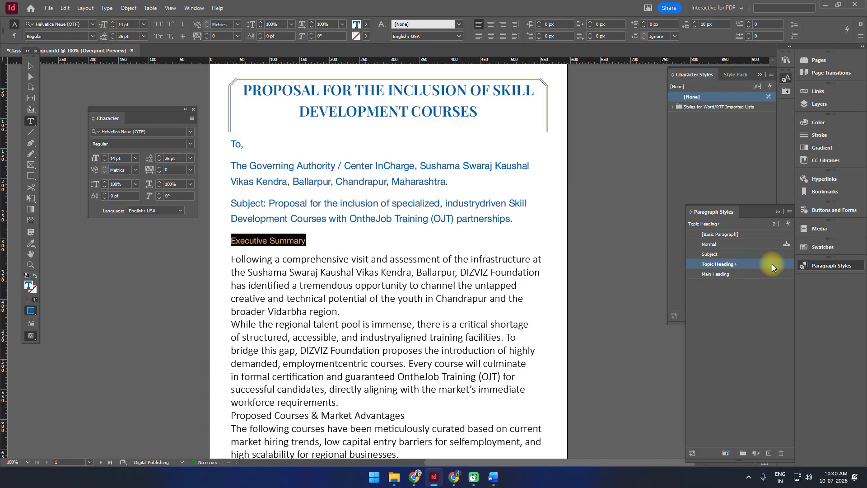
click(790, 211)
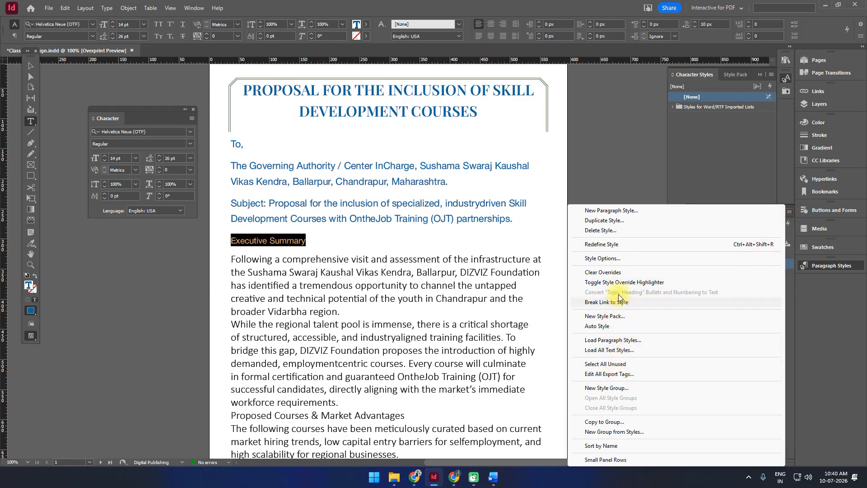
click(601, 244)
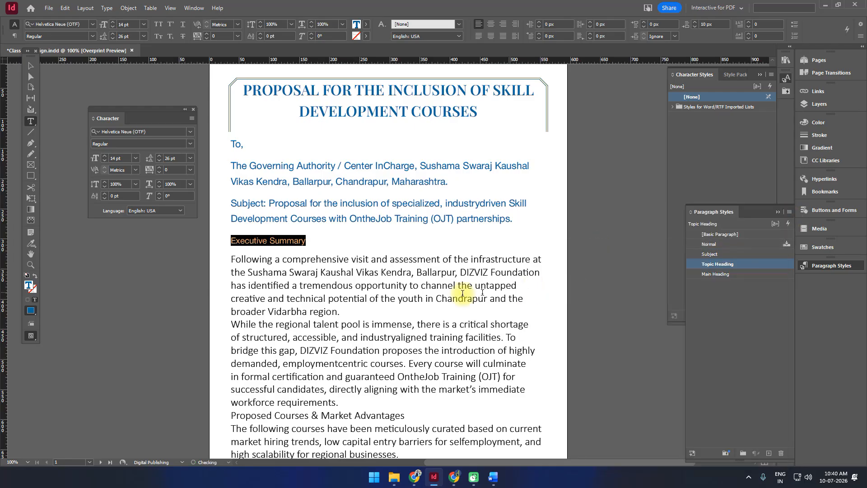
click(368, 302)
Change the Topic Heading paragraph style's character color to pf-gold-400 #f0ab00.
drag(309, 243, 206, 239)
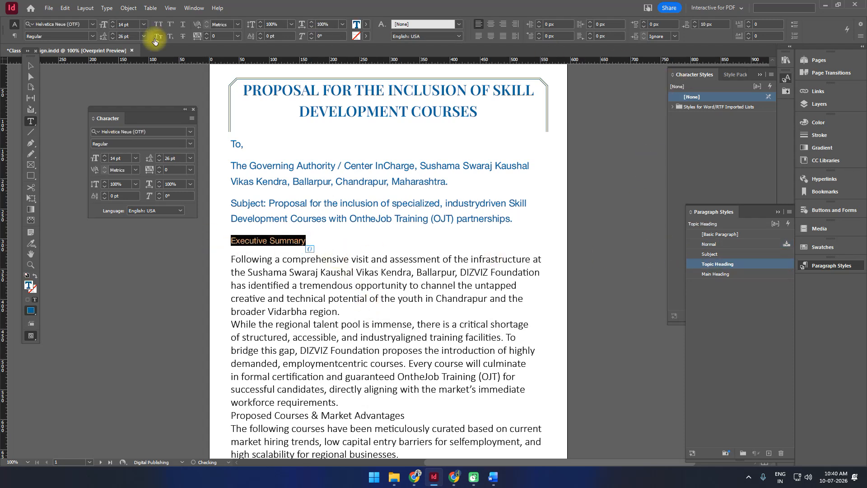
double_click(755, 264)
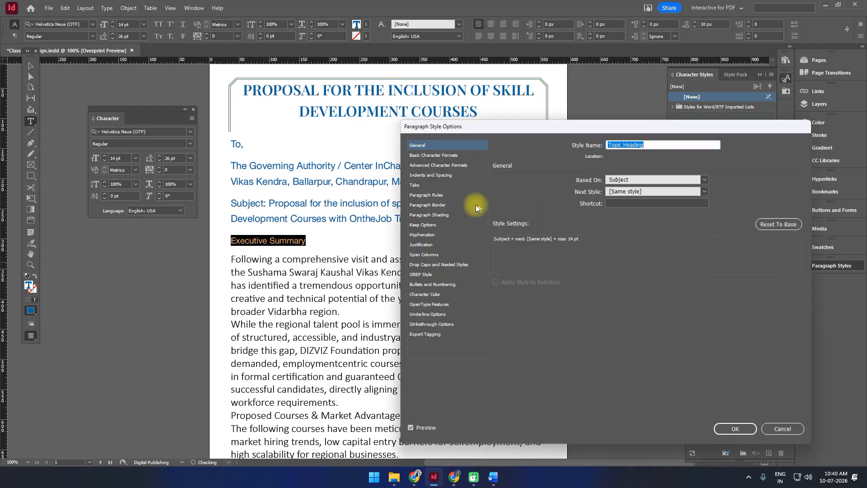
click(426, 294)
scroll(628, 208, down, 5)
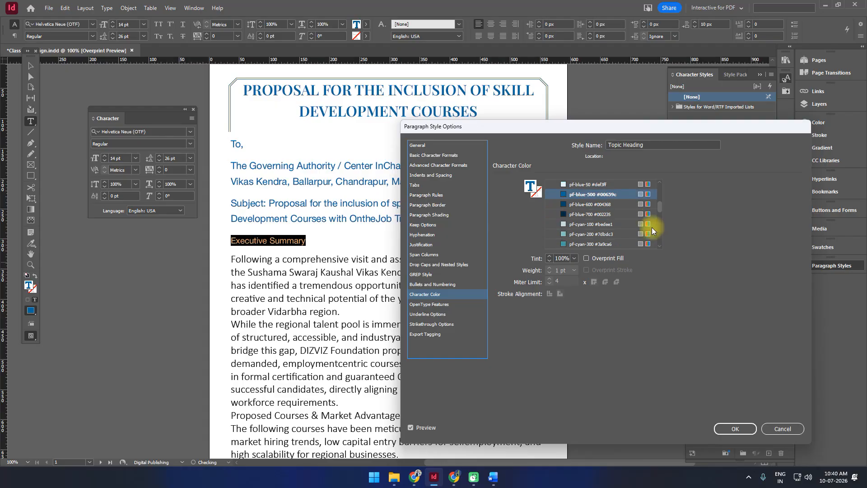
scroll(591, 230, down, 2)
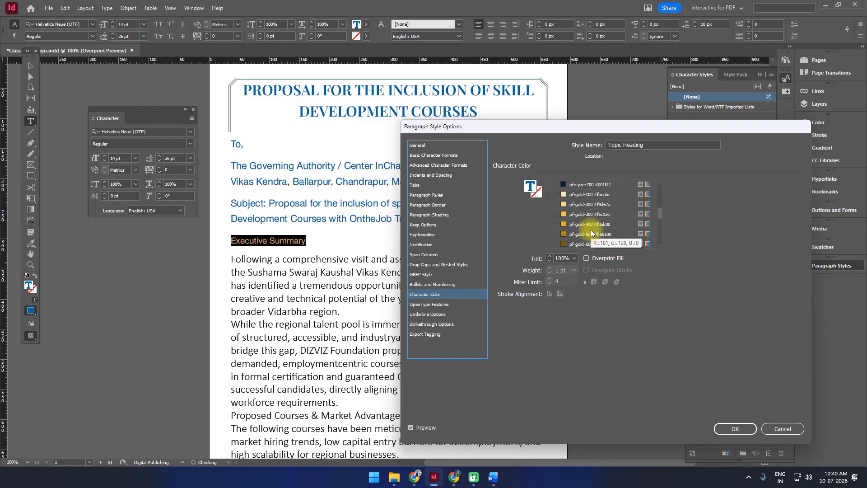
click(588, 227)
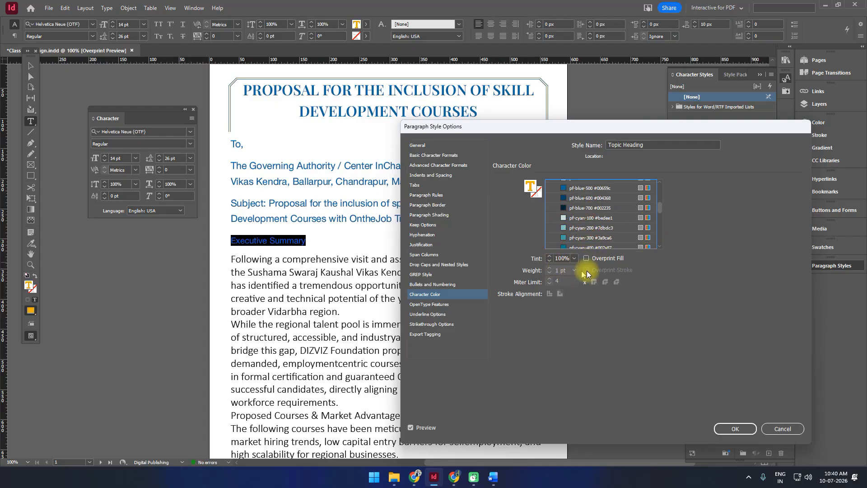
click(735, 429)
click(318, 333)
click(271, 240)
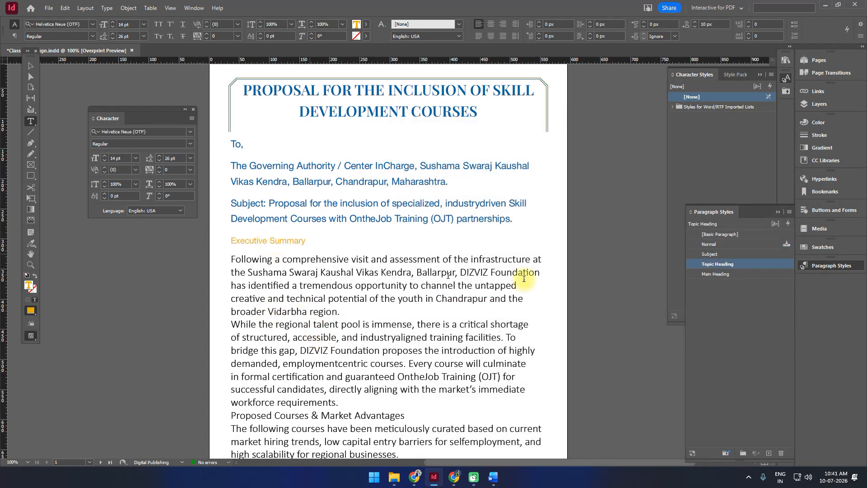
Try a darker gold, pf-light-blue-100 and pf-green-600 as the Topic Heading style's character color.
double_click(775, 266)
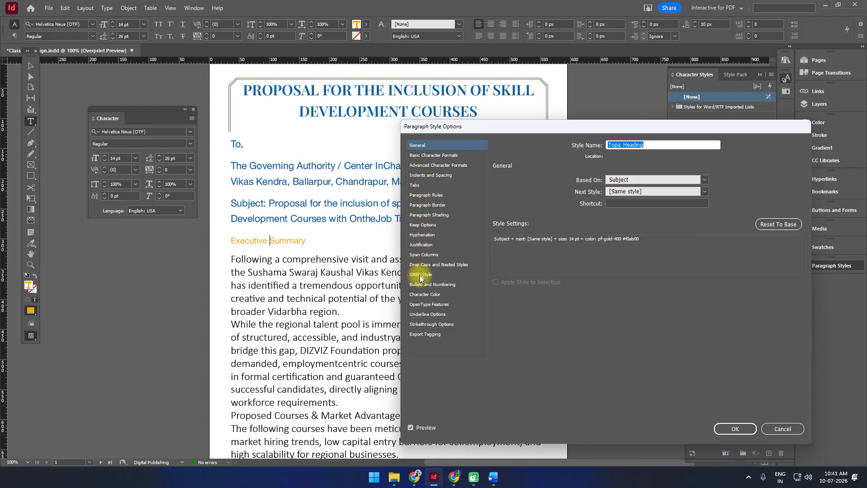
click(420, 295)
scroll(583, 232, down, 3)
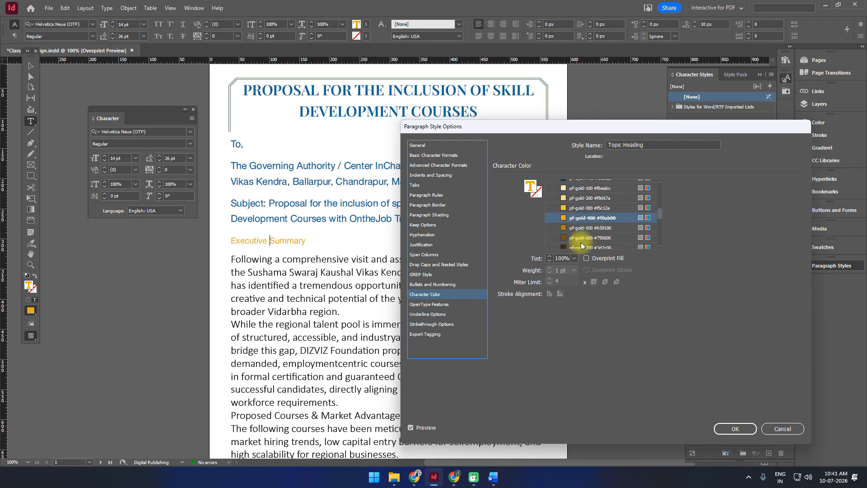
click(581, 237)
scroll(587, 233, up, 1)
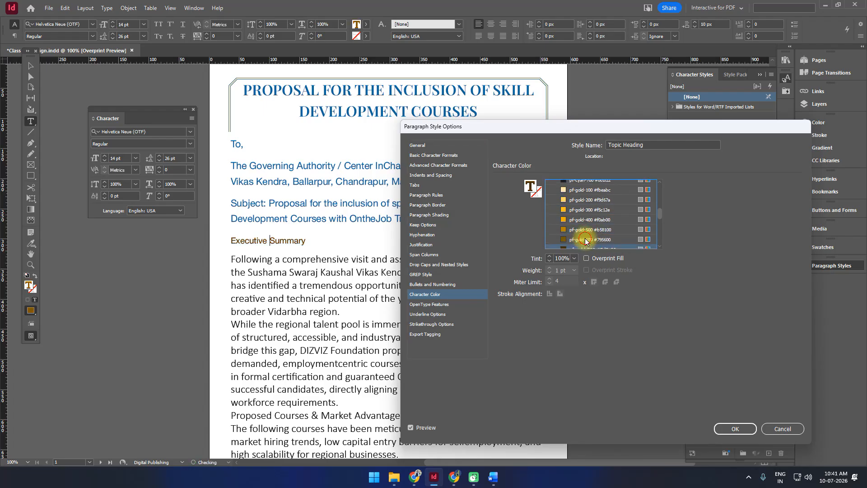
scroll(587, 228, down, 9)
click(585, 225)
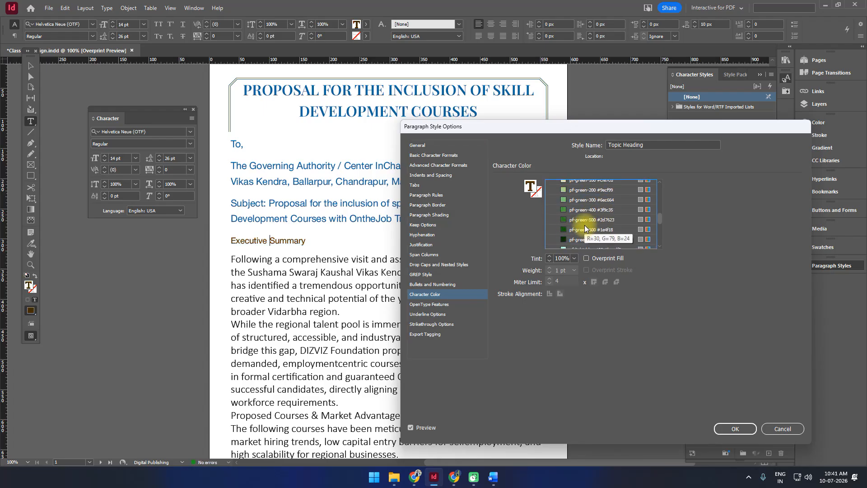
scroll(584, 225, down, 2)
scroll(584, 225, down, 3)
click(585, 206)
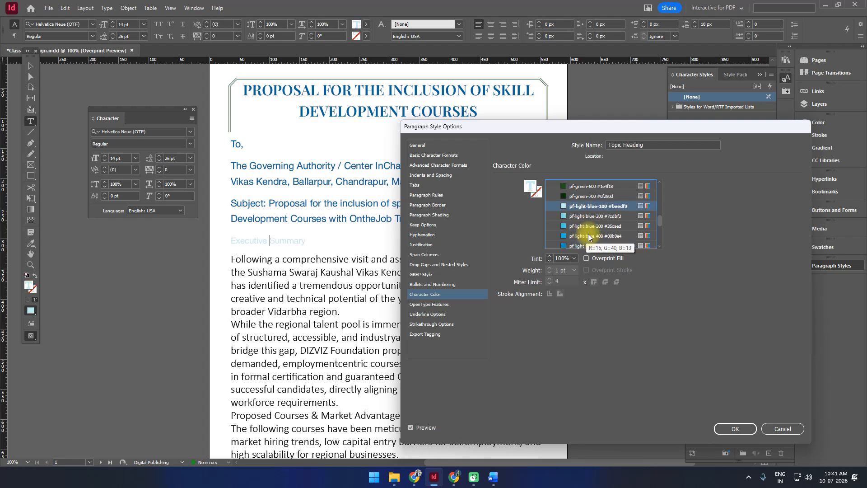
click(584, 190)
scroll(584, 191, down, 2)
scroll(587, 224, up, 4)
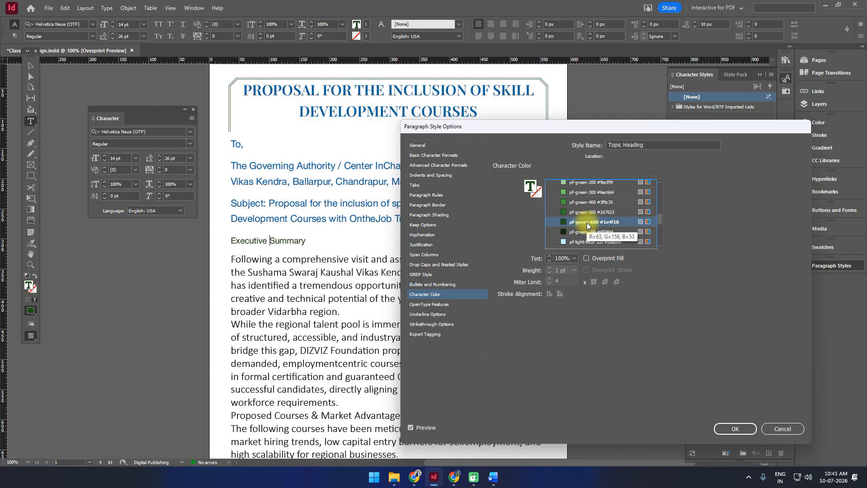
Try light purple swatches as the Topic Heading style's character color.
scroll(587, 227, down, 5)
scroll(587, 226, down, 10)
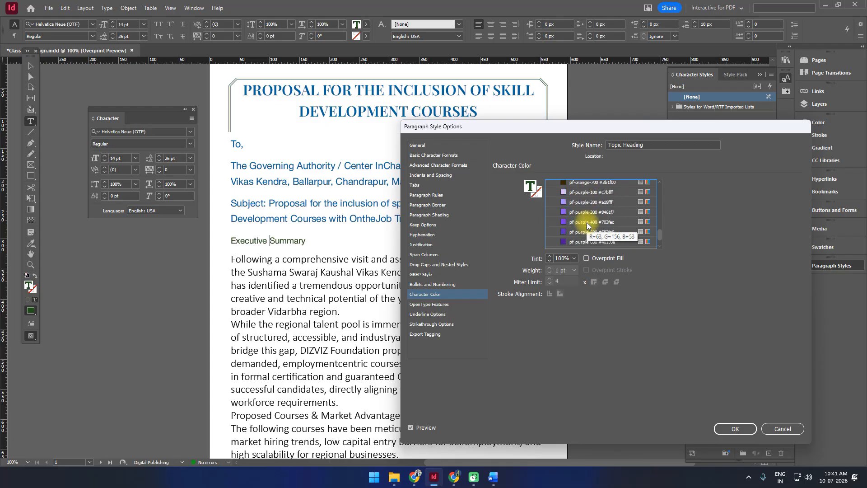
scroll(588, 225, up, 3)
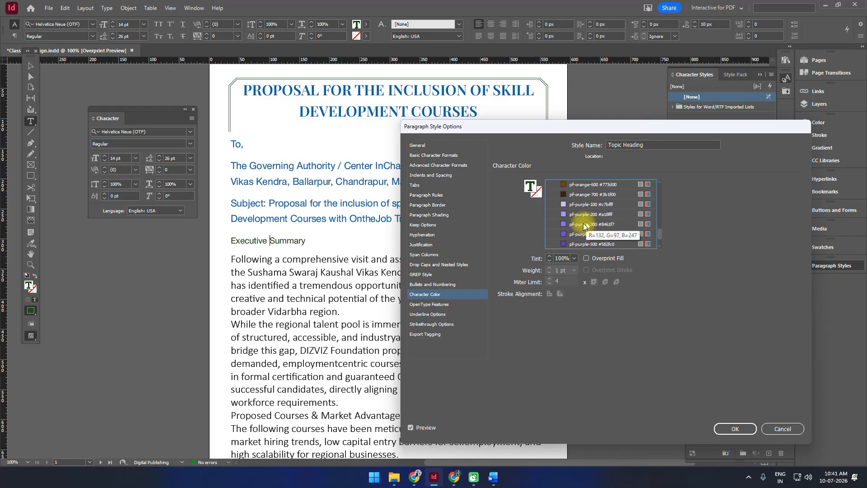
click(588, 224)
scroll(589, 227, up, 1)
click(594, 238)
scroll(593, 239, up, 1)
scroll(594, 230, up, 8)
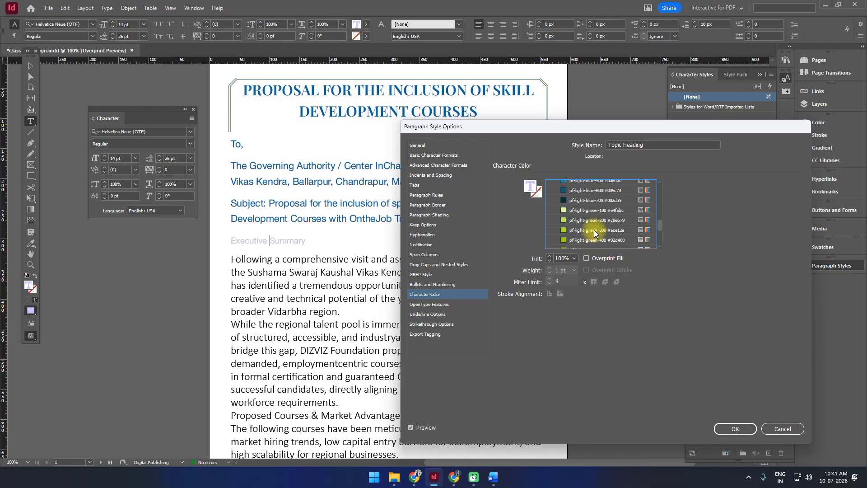
scroll(595, 229, up, 4)
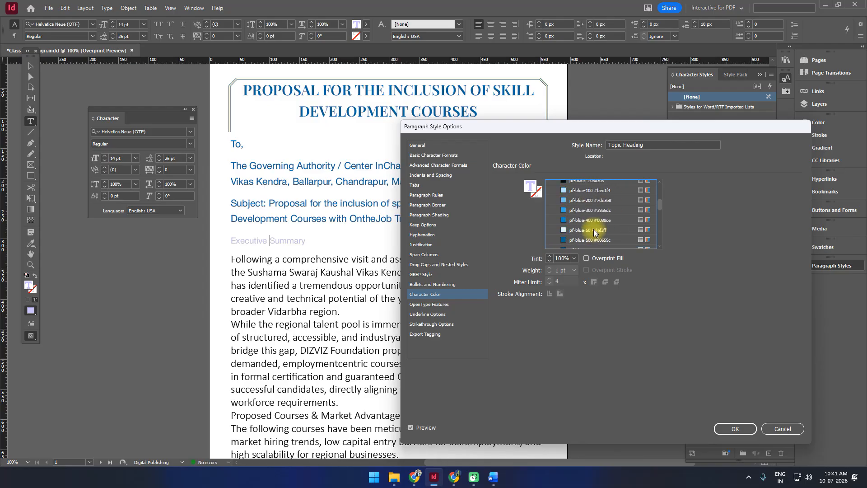
Try pf-blue-400 #0088ce for the Topic Heading style's character color, settling on pf-black-900 #292e34.
click(593, 222)
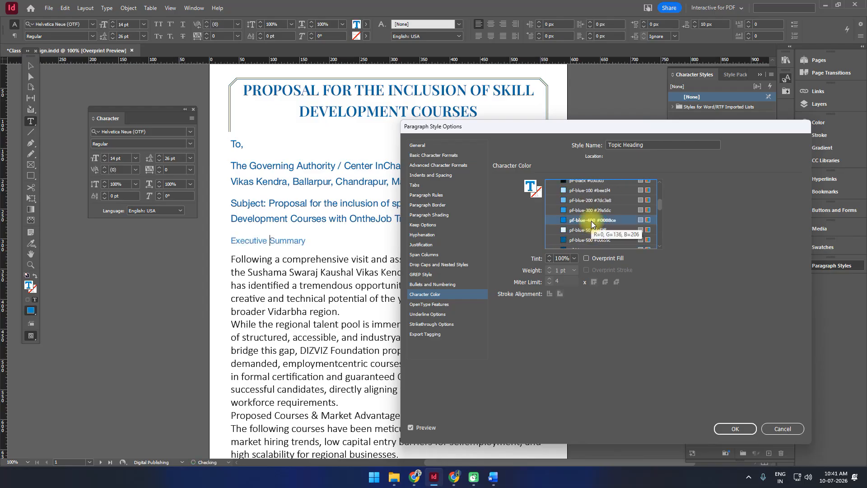
scroll(589, 226, up, 3)
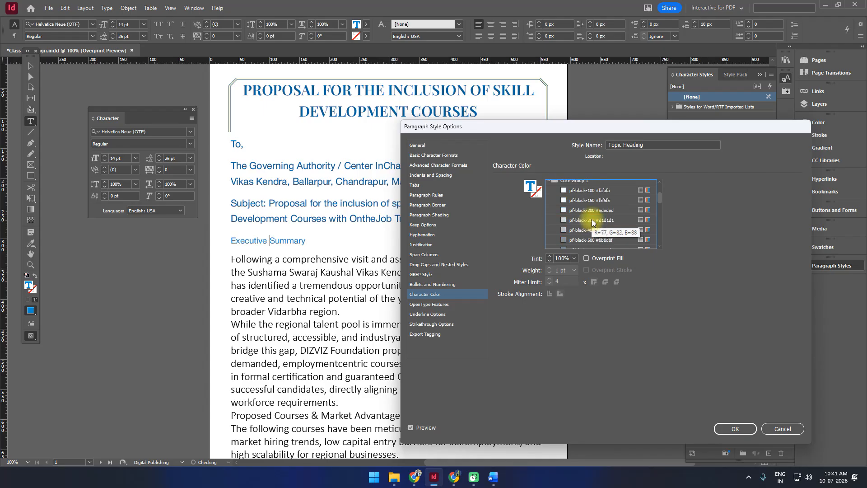
click(587, 239)
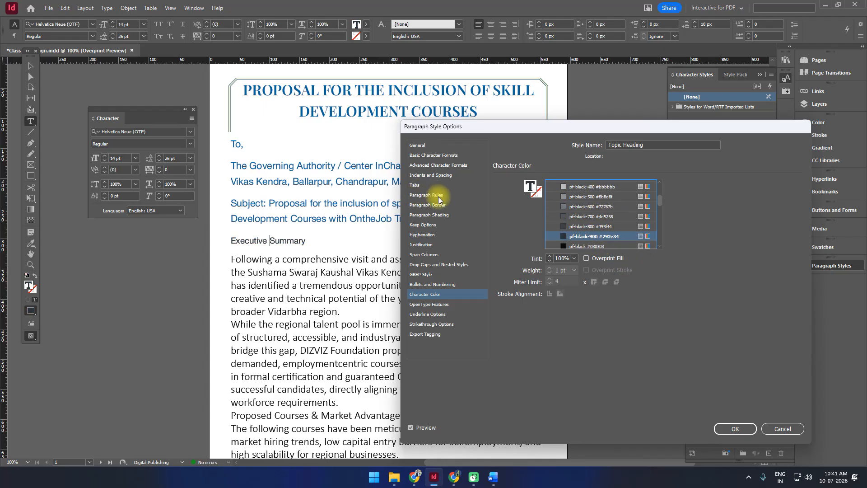
Set the Topic Heading paragraph style's font style to Medium and its leading to 24 pt.
click(430, 155)
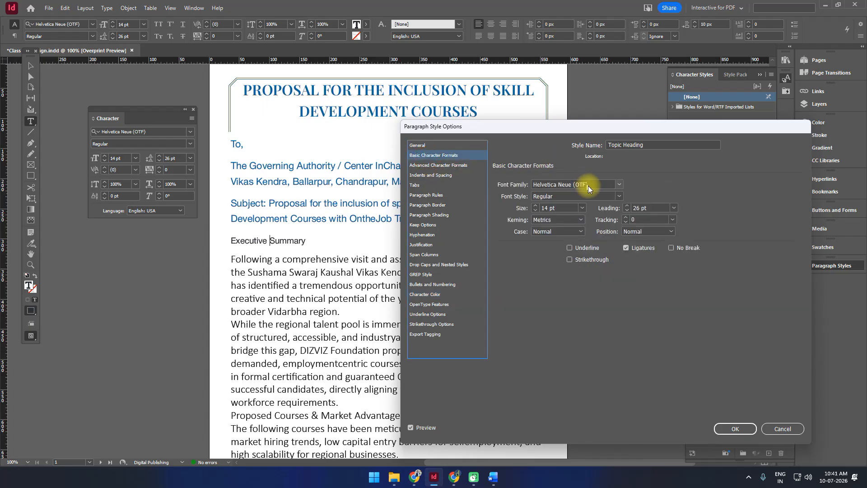
click(617, 196)
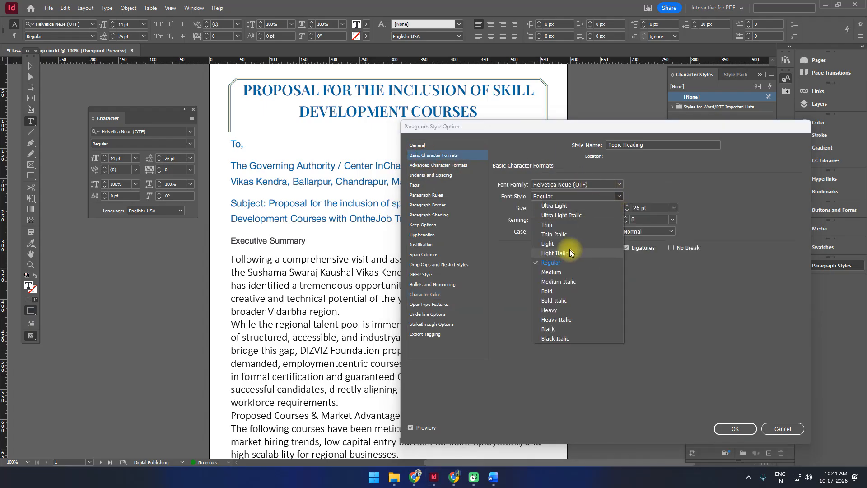
click(557, 273)
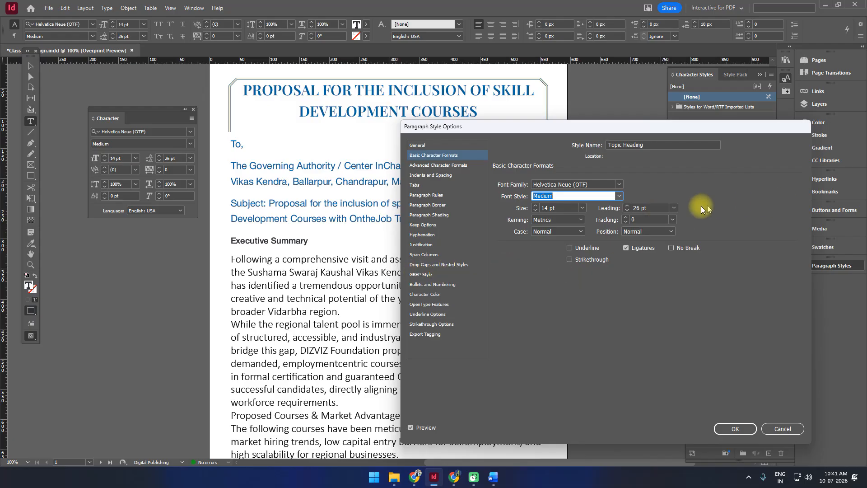
click(627, 210)
click(628, 210)
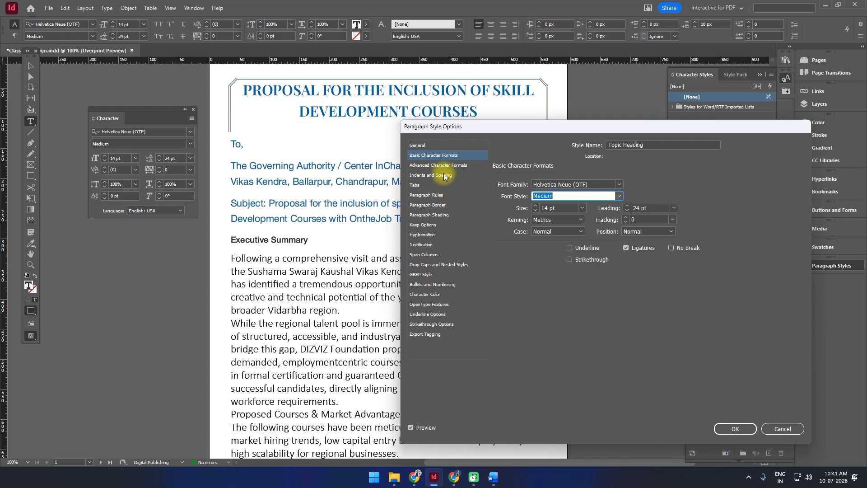
Turn on Underline in the Topic Heading paragraph style's basic character formats and save the style.
click(437, 166)
click(430, 176)
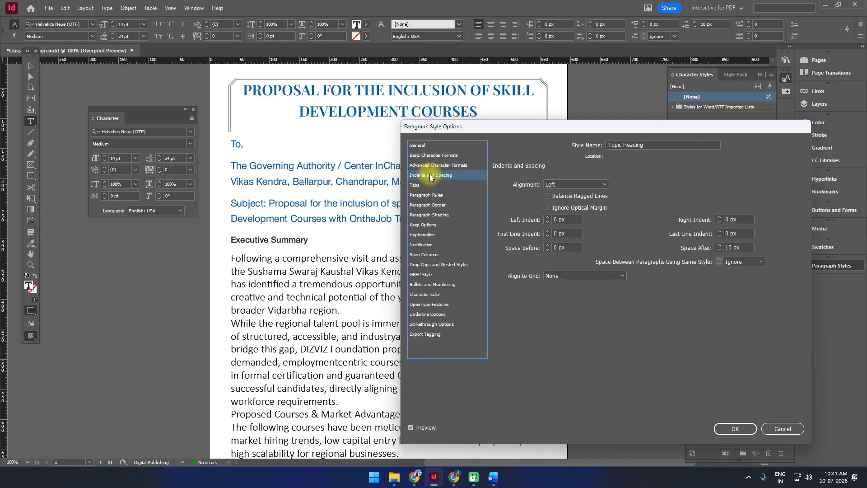
click(431, 156)
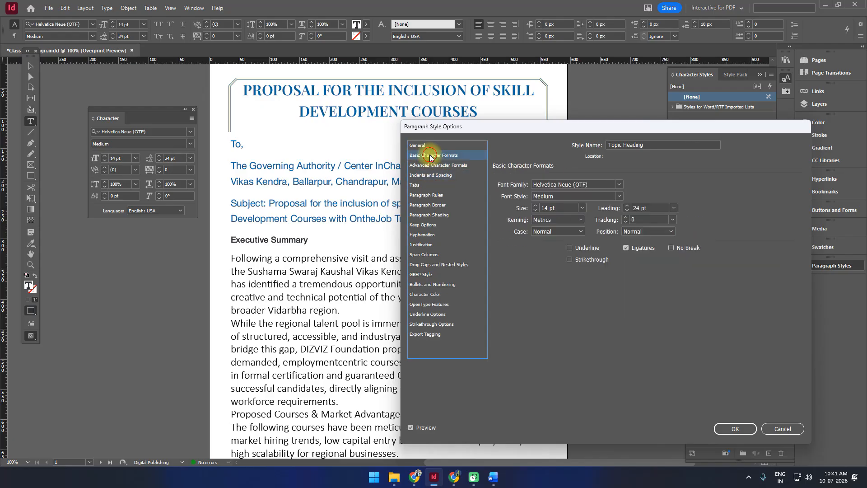
click(586, 252)
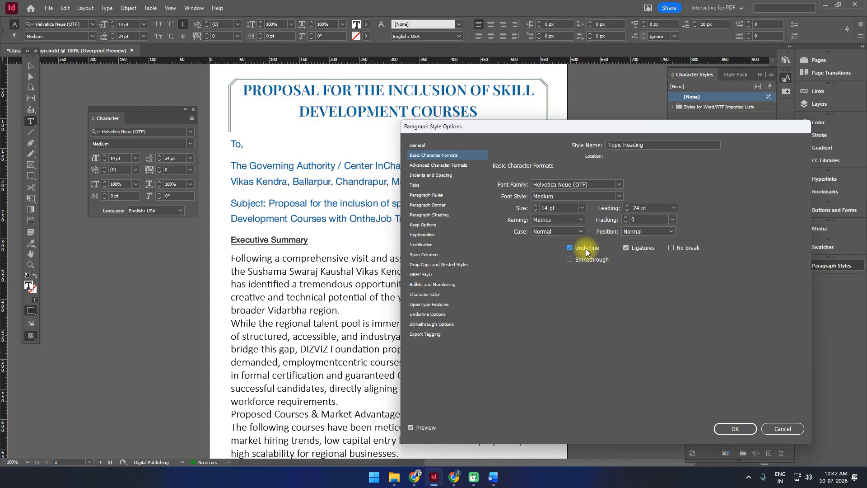
click(664, 232)
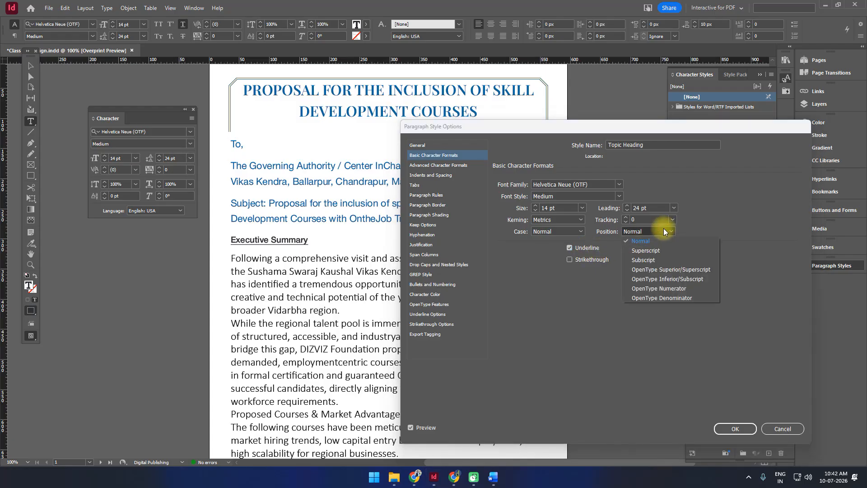
click(557, 313)
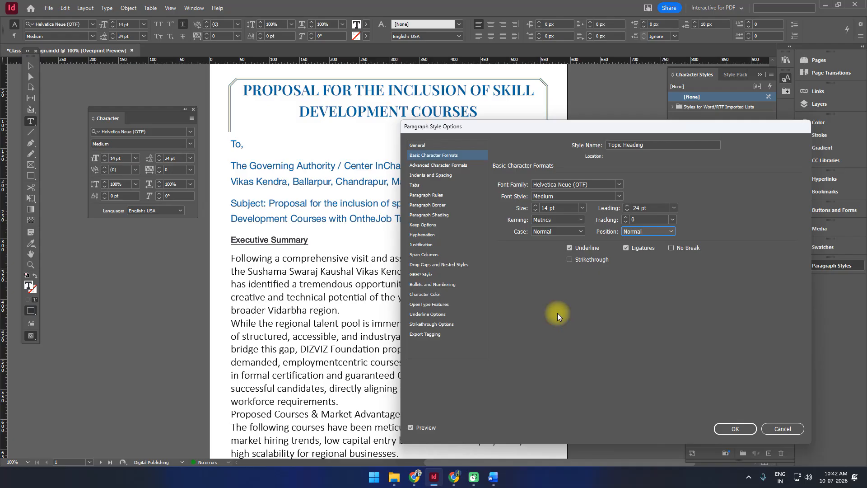
click(682, 248)
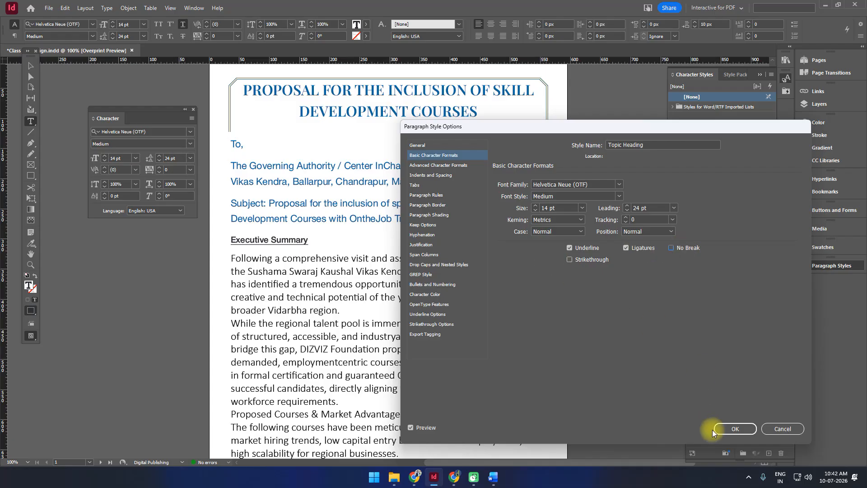
click(727, 432)
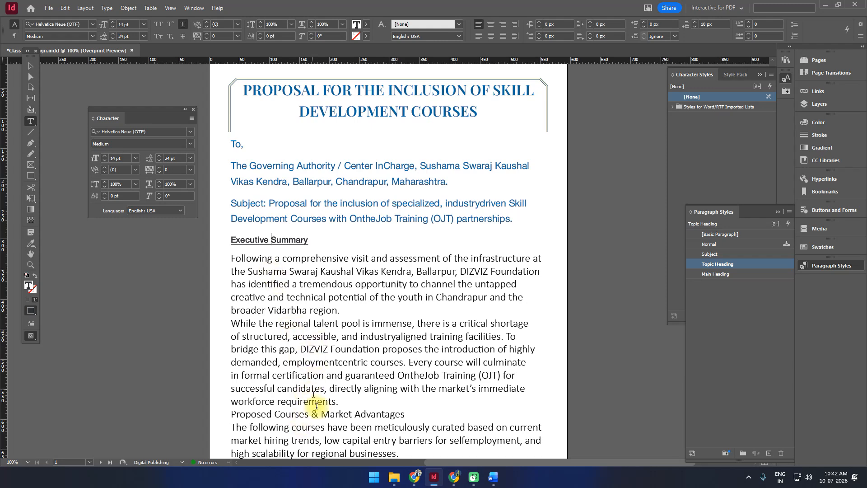
Apply the Topic Heading style to the "Proposed Courses & Market Advantages" and "1. Creative & Digital Media Stream" headings.
click(330, 414)
click(727, 265)
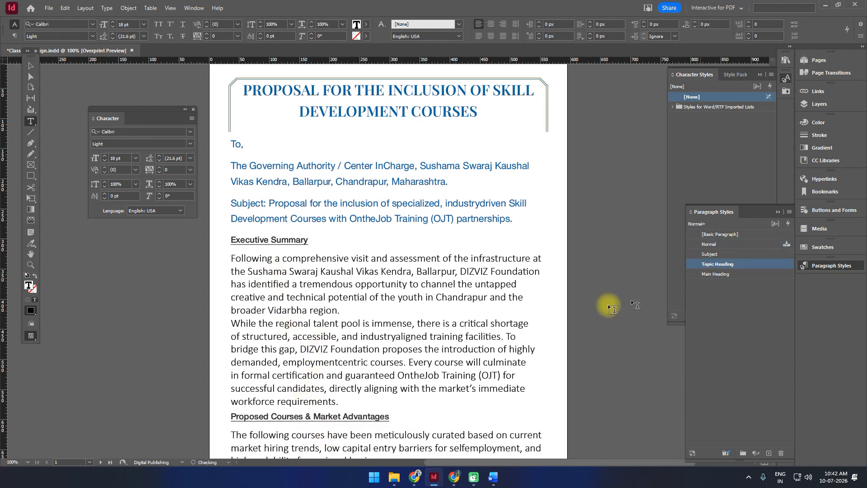
scroll(409, 334, down, 5)
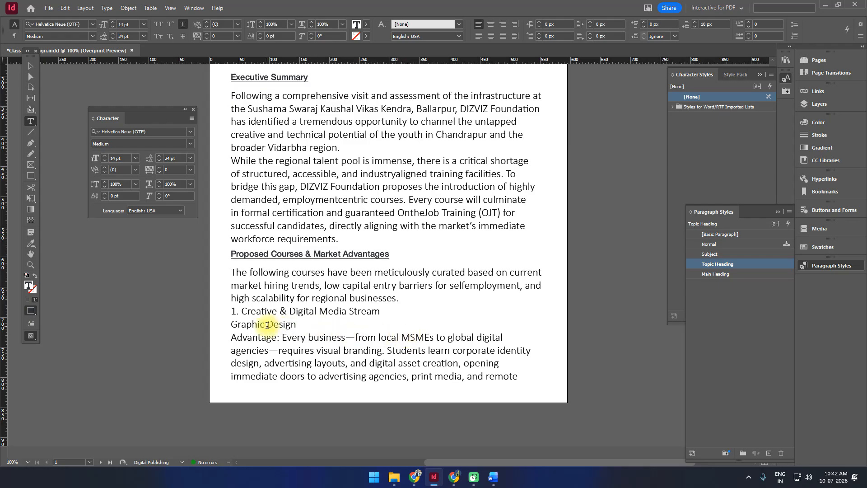
click(304, 312)
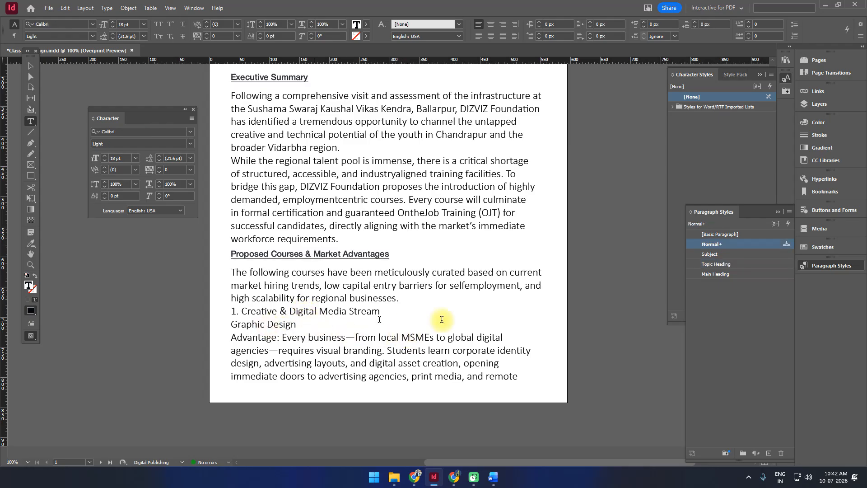
click(717, 264)
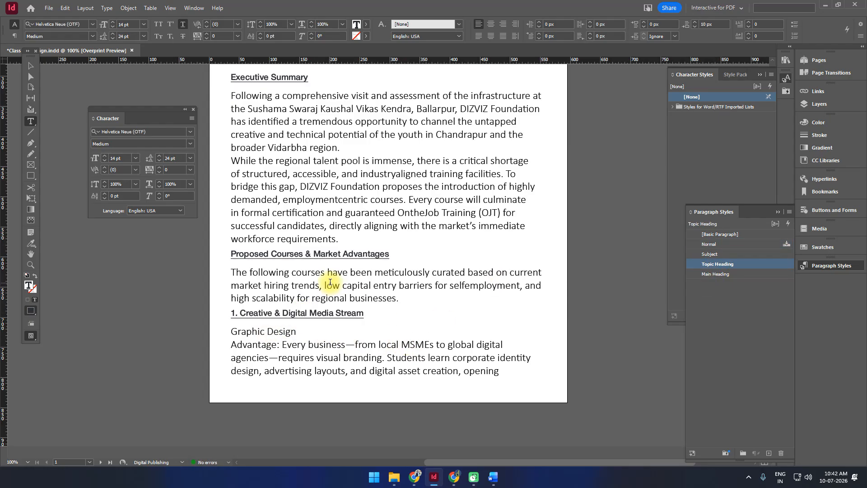
Apply the Topic Heading style to the "Video Editing" heading on the second page.
scroll(330, 282, down, 5)
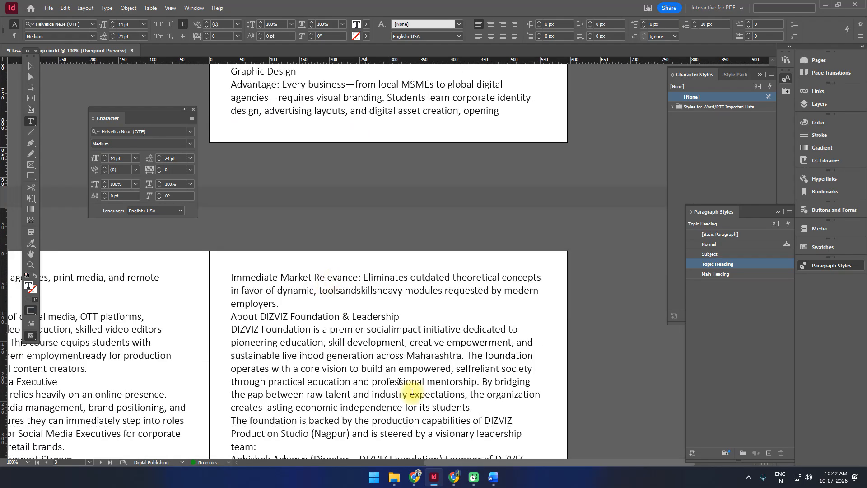
drag(497, 460, 420, 460)
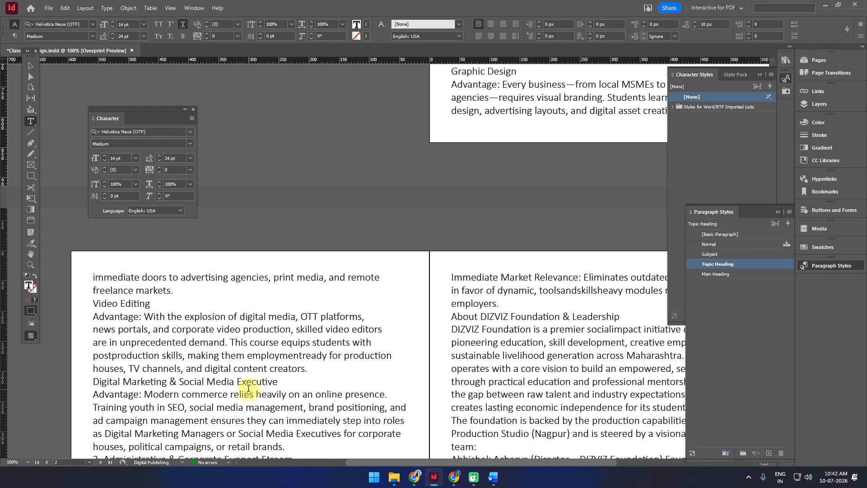
click(137, 303)
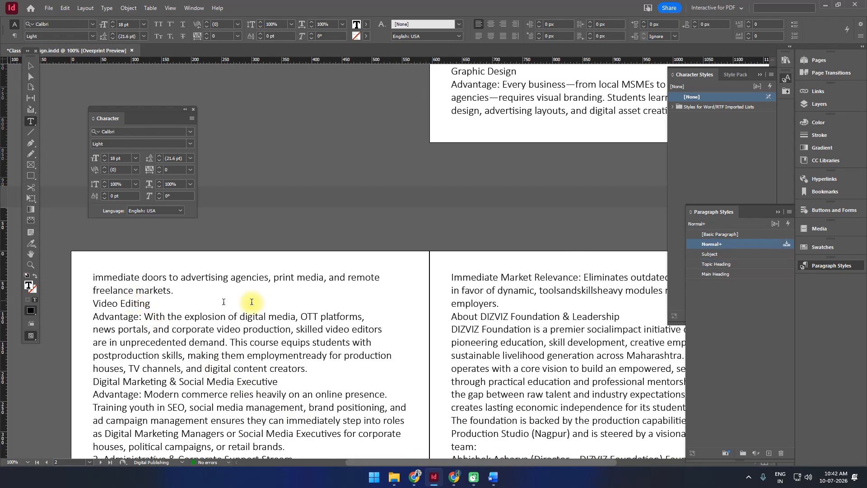
click(718, 264)
Compare the course headings and subheadings on the first two pages, including Graphic Design and Video Editing.
scroll(199, 344, down, 2)
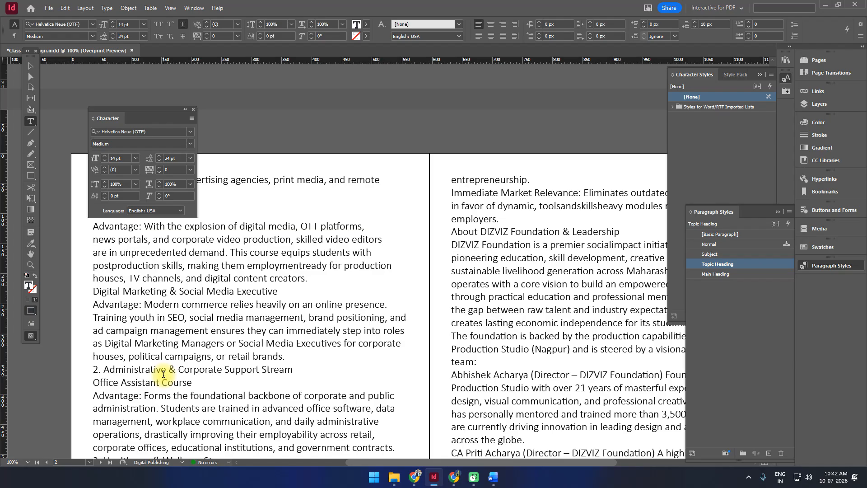
scroll(435, 359, up, 9)
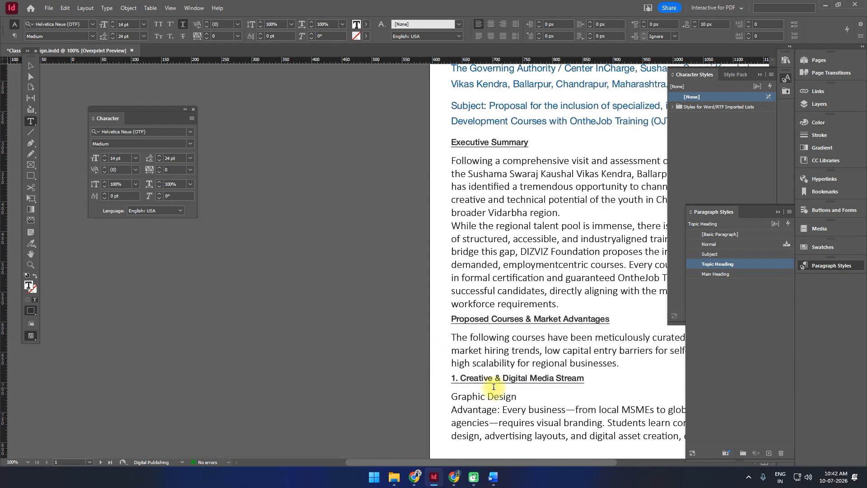
scroll(493, 387, down, 1)
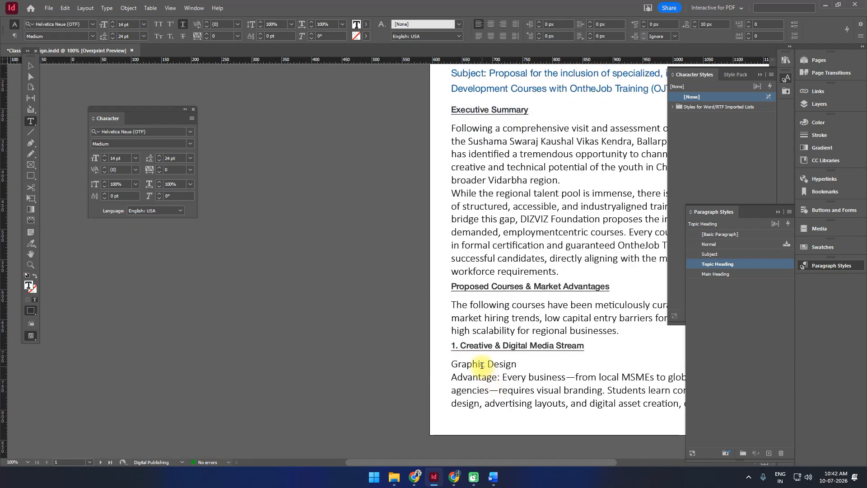
scroll(142, 379, down, 5)
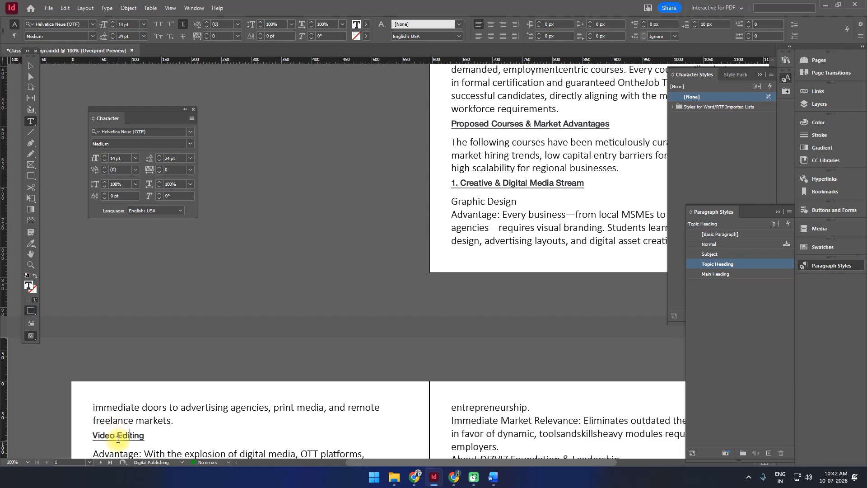
click(113, 452)
scroll(514, 316, up, 2)
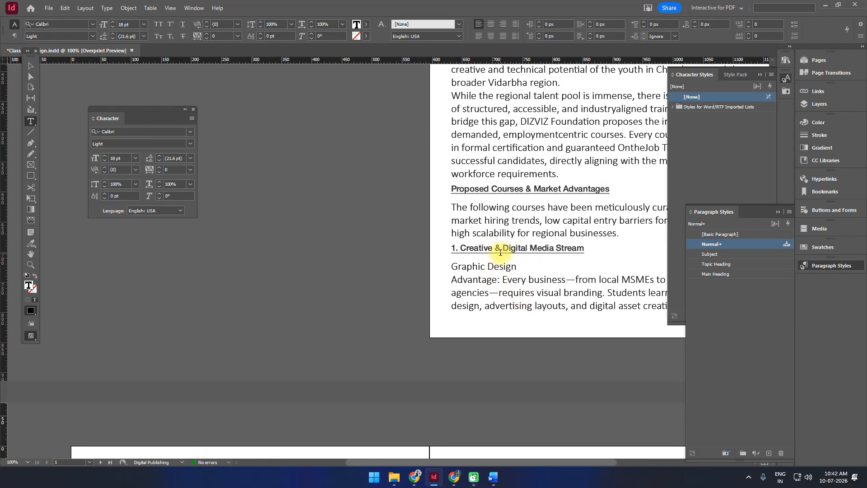
click(481, 268)
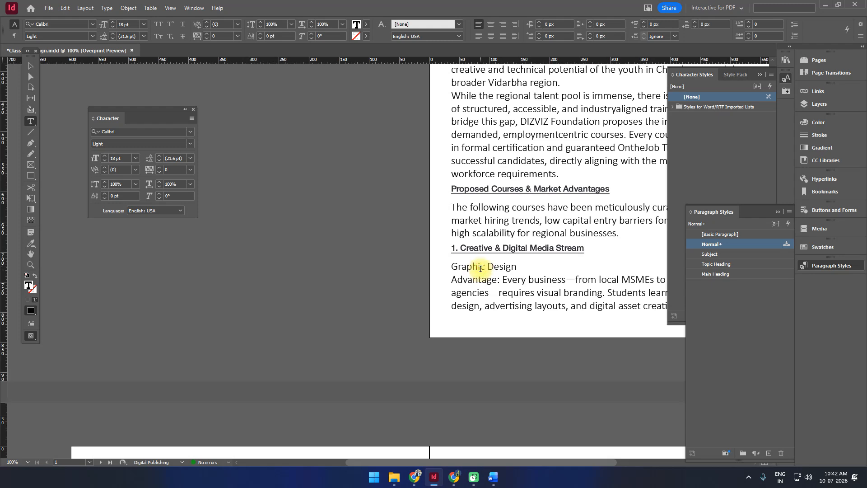
scroll(479, 269, up, 6)
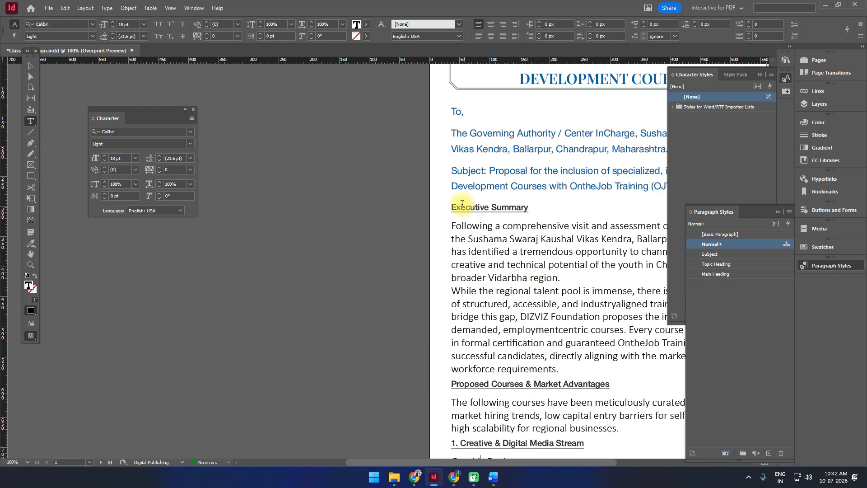
Mark Helvetica Neue (OTF) as a favorite font and set the first paragraph under Executive Summary to its Thin style.
drag(360, 464, 412, 467)
drag(306, 225, 436, 273)
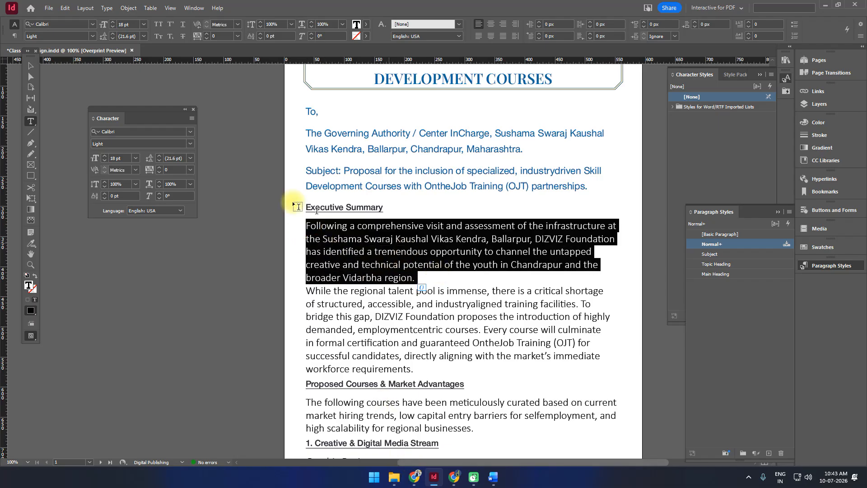
click(92, 25)
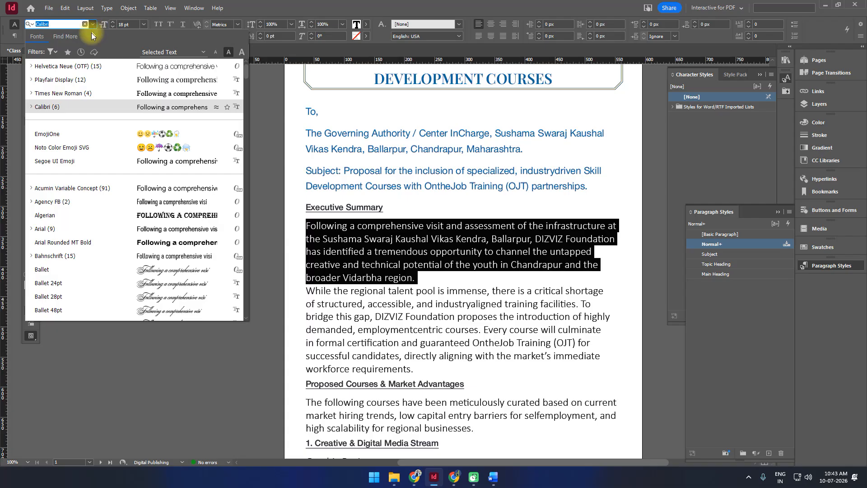
click(227, 67)
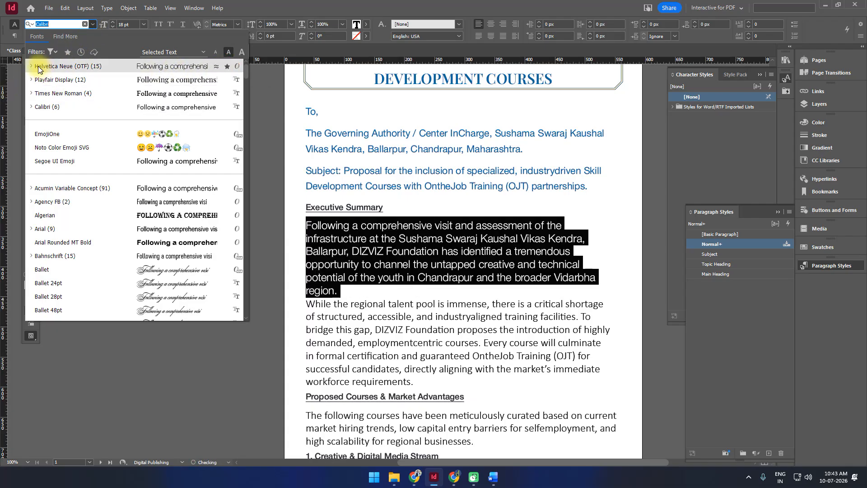
click(30, 66)
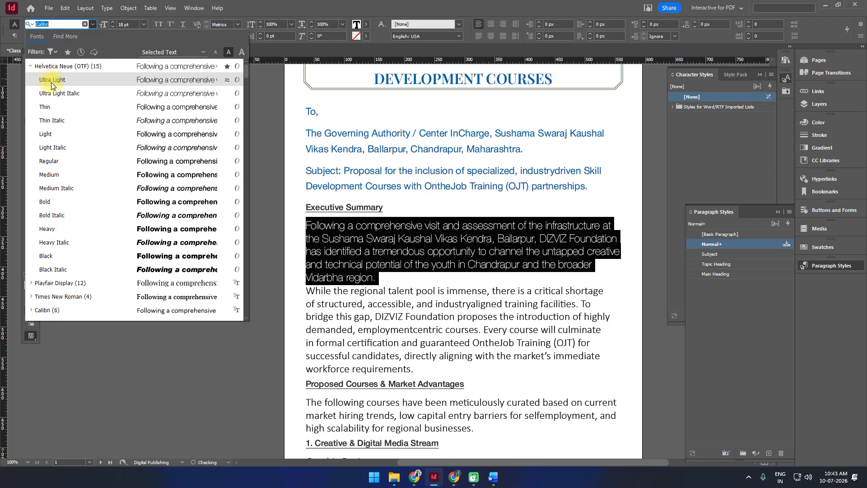
click(56, 107)
Set the selected Executive Summary paragraph's font size to 12 pt and its leading to 18 pt.
click(144, 25)
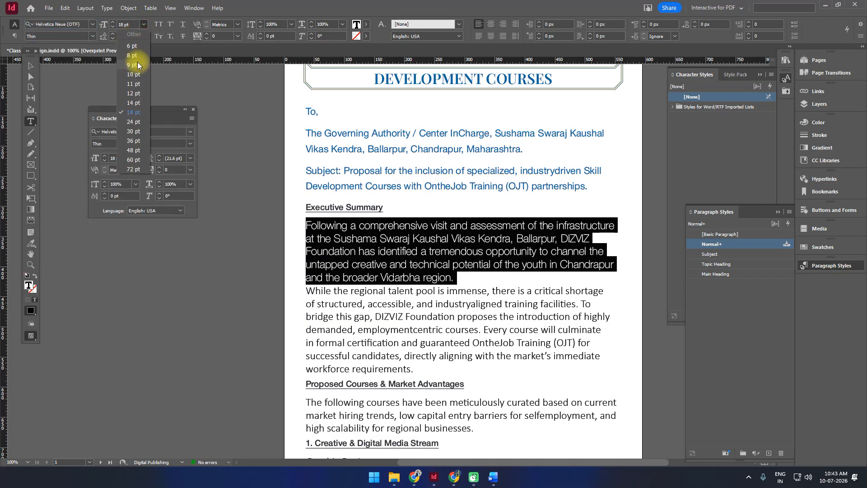
click(137, 93)
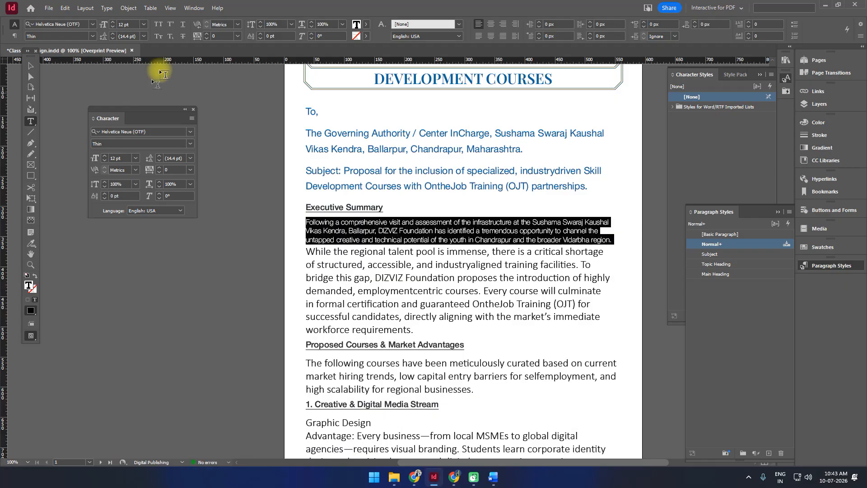
click(113, 35)
click(113, 35)
click(113, 35)
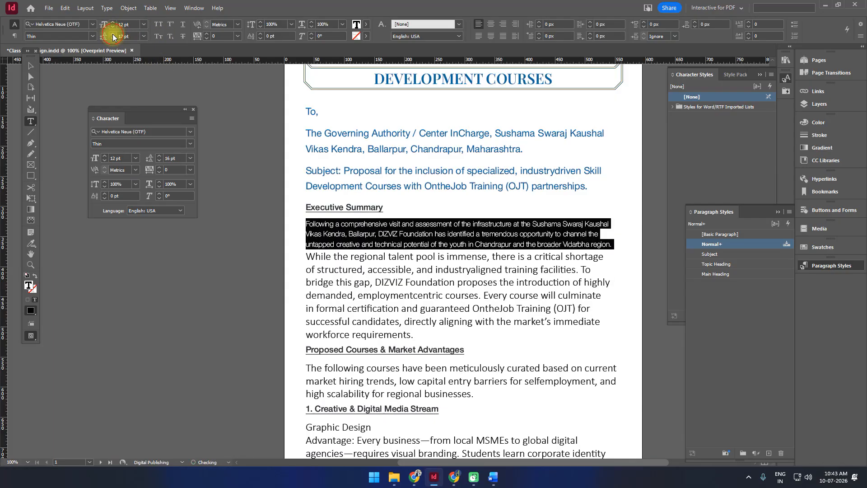
click(113, 35)
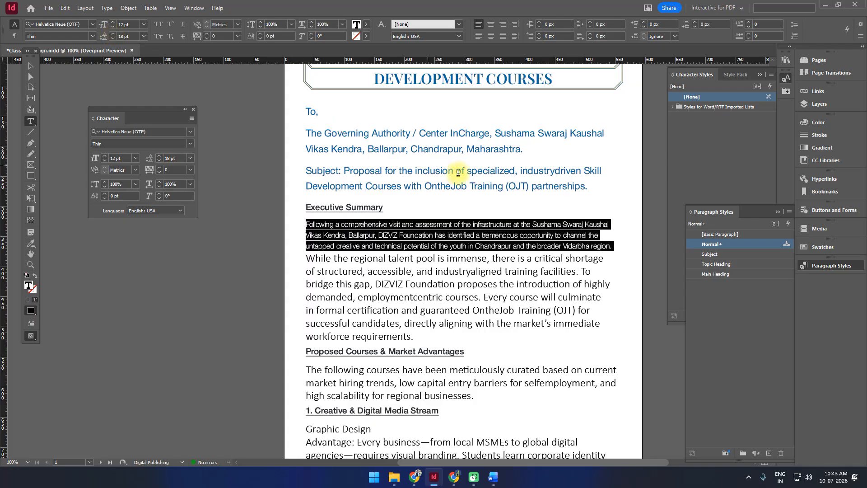
Give the selected first Executive Summary paragraph 4 px of space after and set its leading to 20 pt.
click(15, 35)
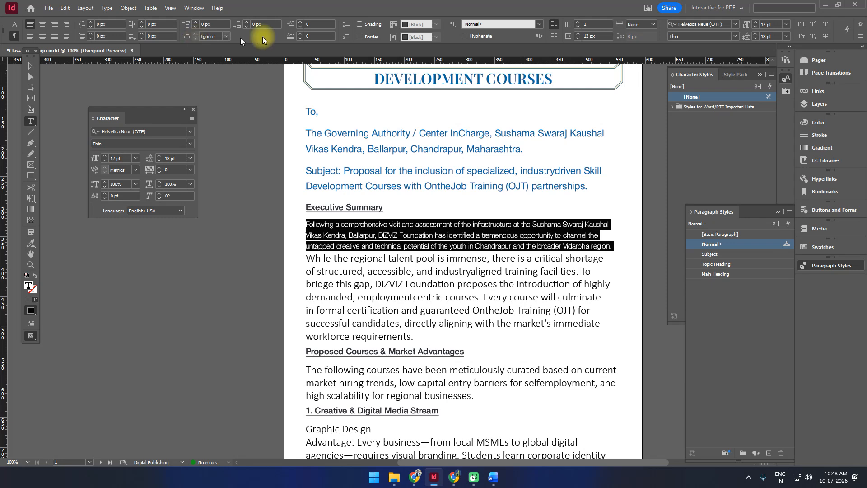
click(245, 23)
click(245, 23)
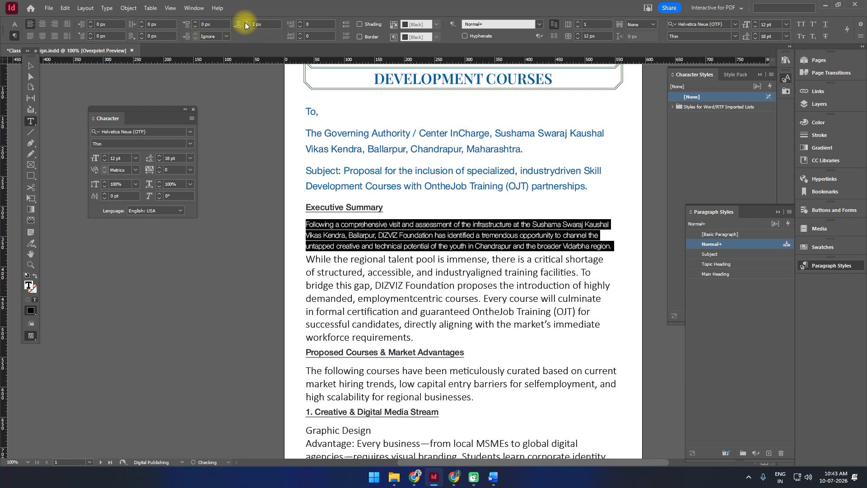
click(245, 23)
click(245, 23)
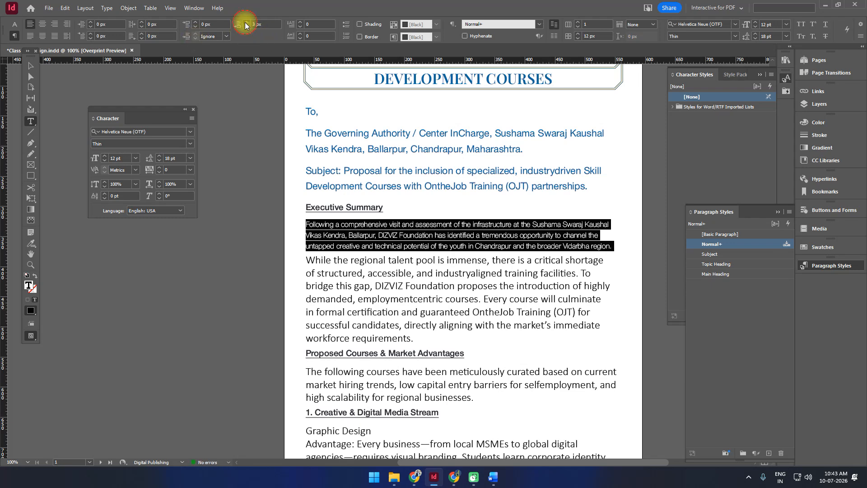
click(16, 25)
click(112, 34)
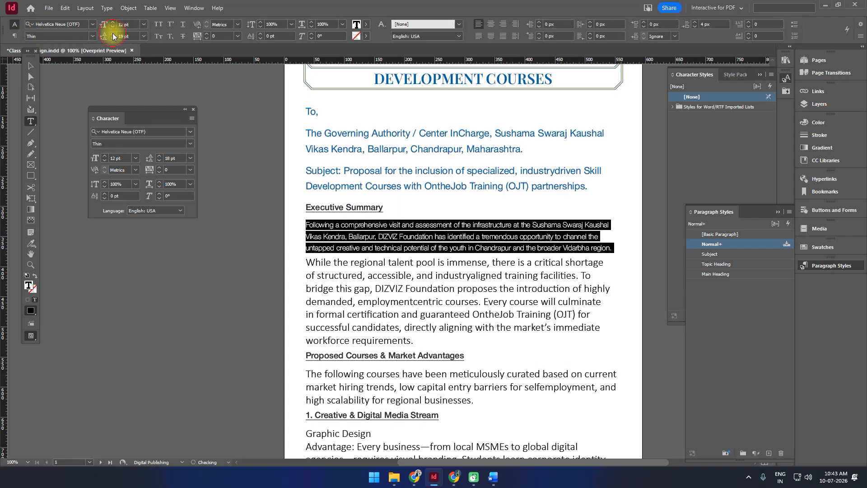
click(113, 34)
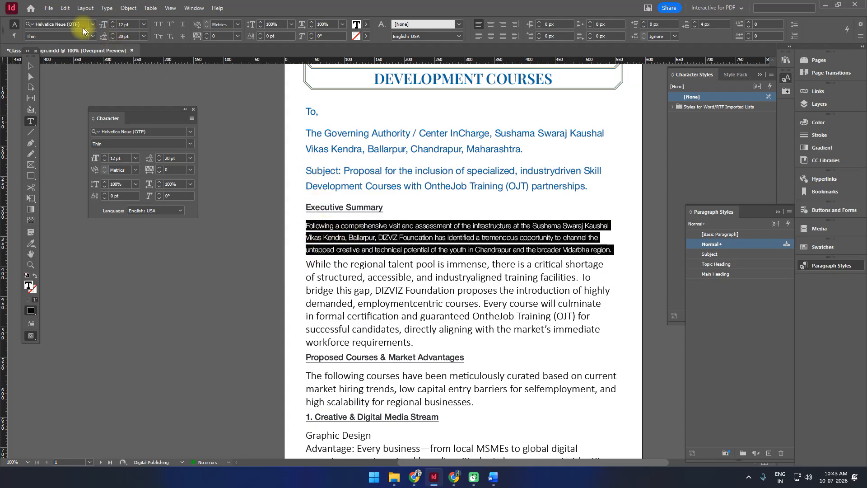
Set the first-line indent of the selected Executive Summary paragraph to 10 px.
click(15, 35)
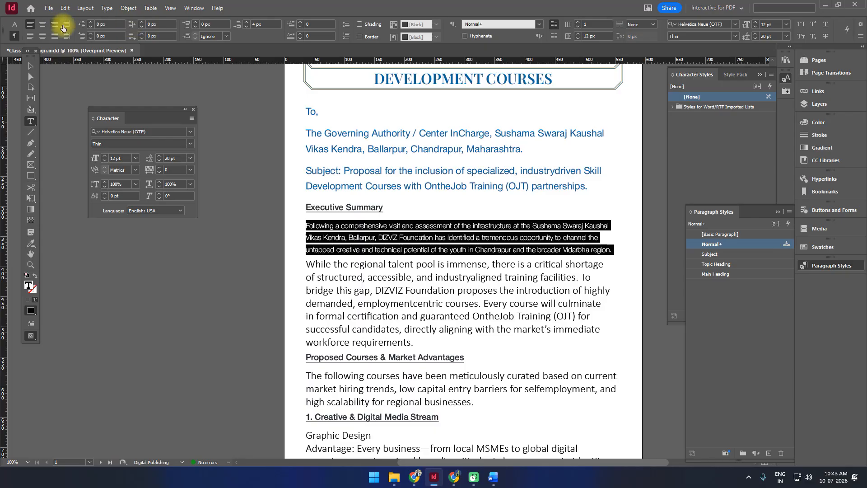
click(91, 35)
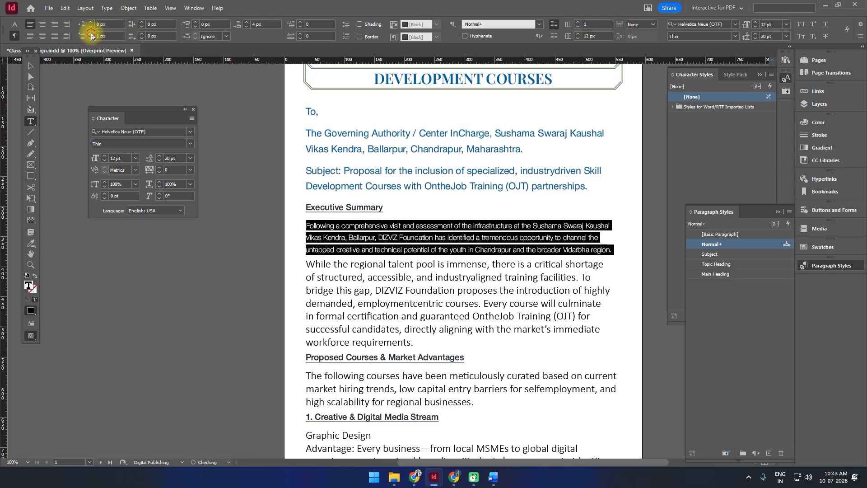
click(91, 35)
click(91, 35)
click(91, 35)
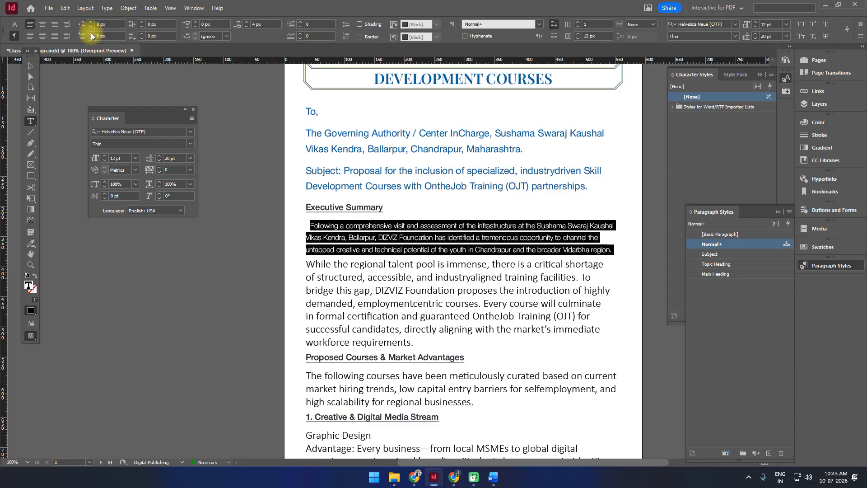
click(91, 35)
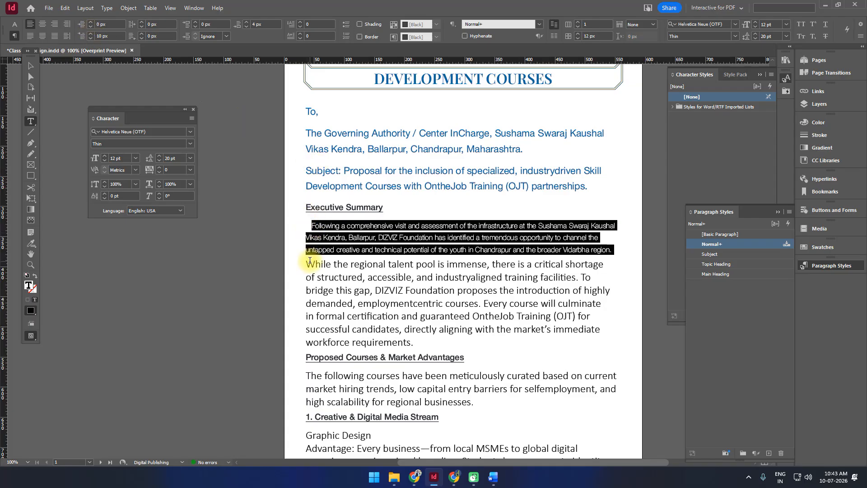
Set the left indent of the selected Executive Summary paragraph to 10 px.
click(90, 23)
click(90, 23)
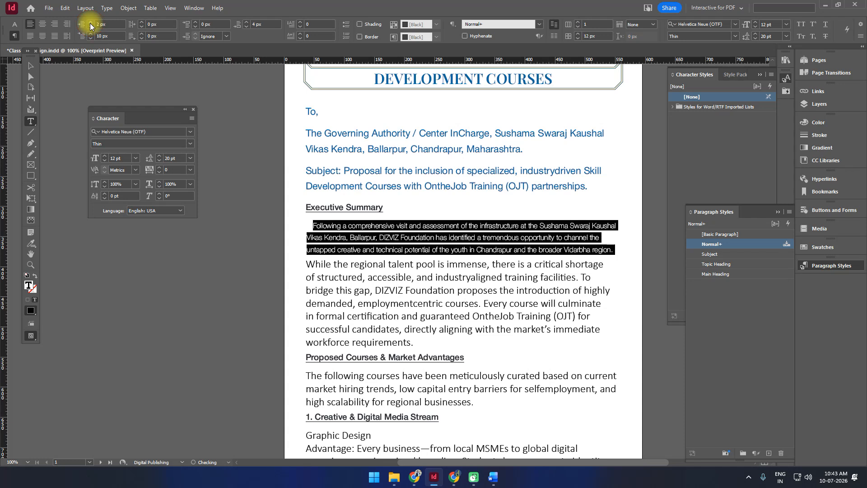
click(90, 24)
click(90, 23)
click(90, 24)
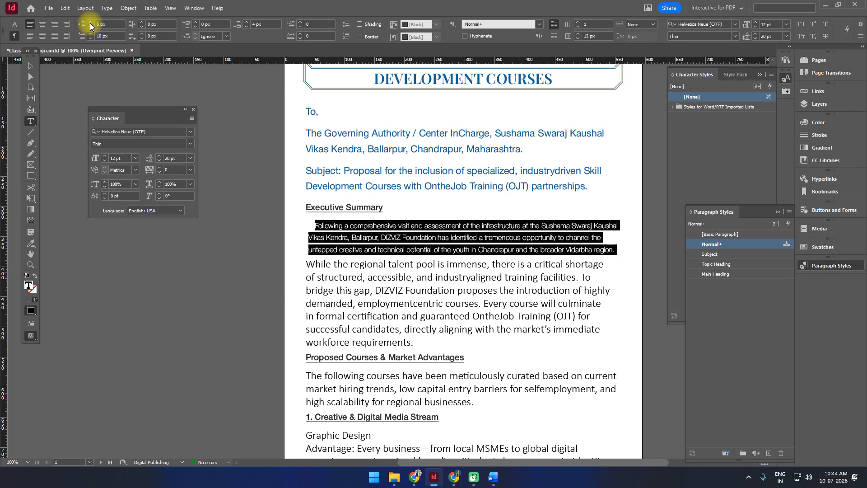
click(91, 23)
click(90, 23)
click(90, 24)
click(91, 24)
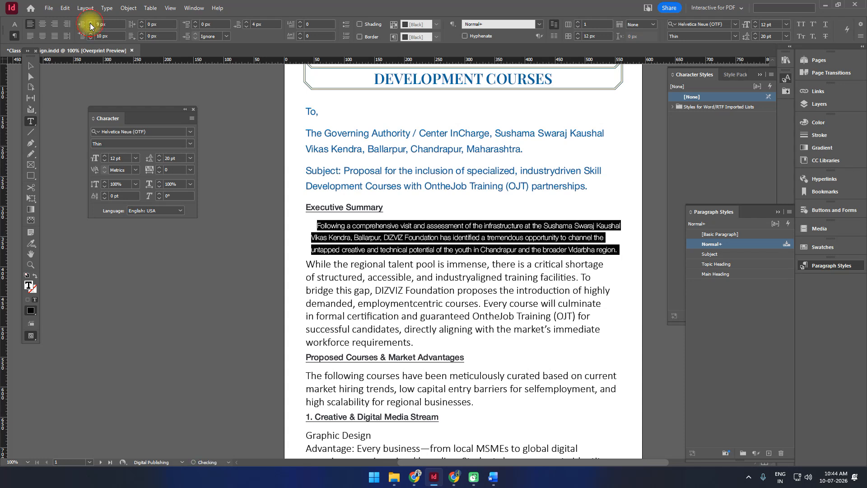
click(90, 24)
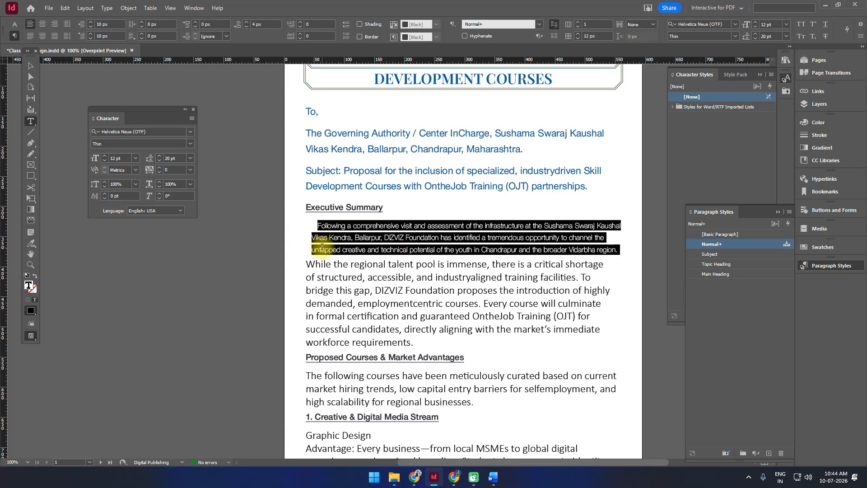
Create a paragraph style named Topic Info from the selected paragraph, with the character color pf-black-800 #393f44.
click(769, 453)
double_click(738, 258)
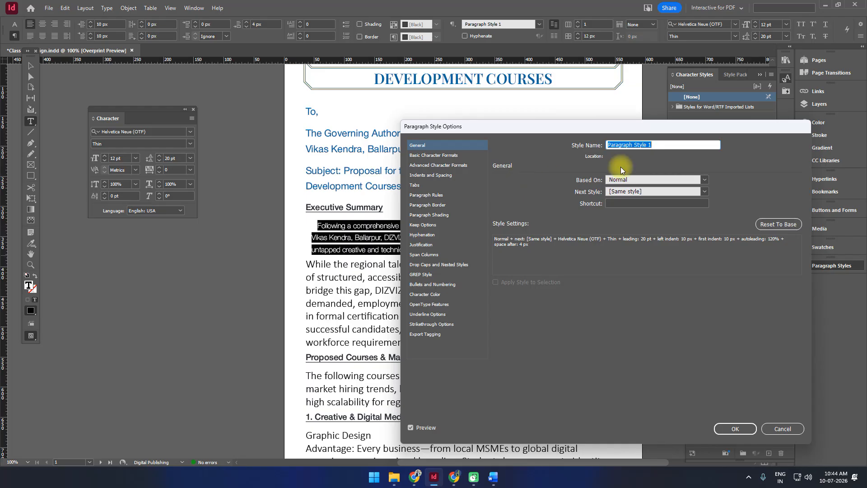
text(Topic Info)
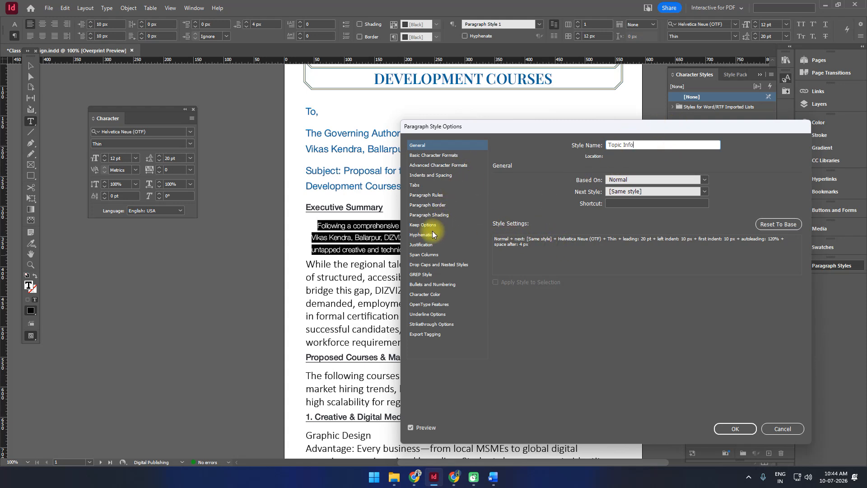
click(426, 295)
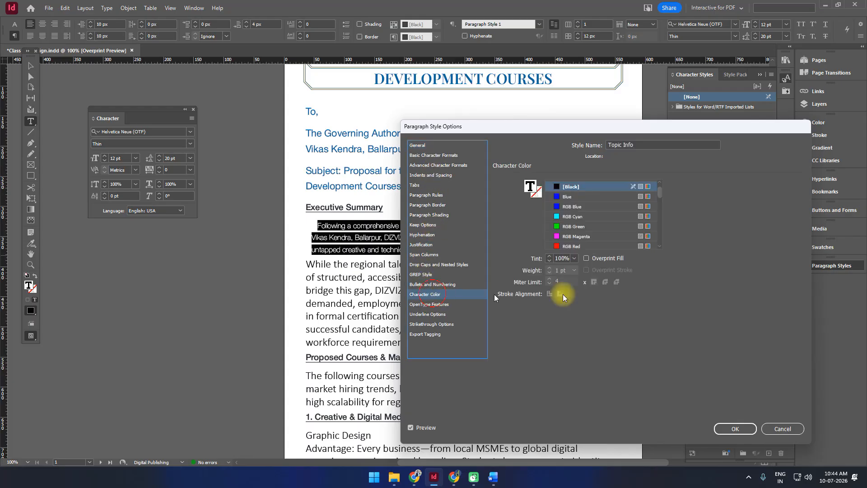
scroll(603, 209, down, 5)
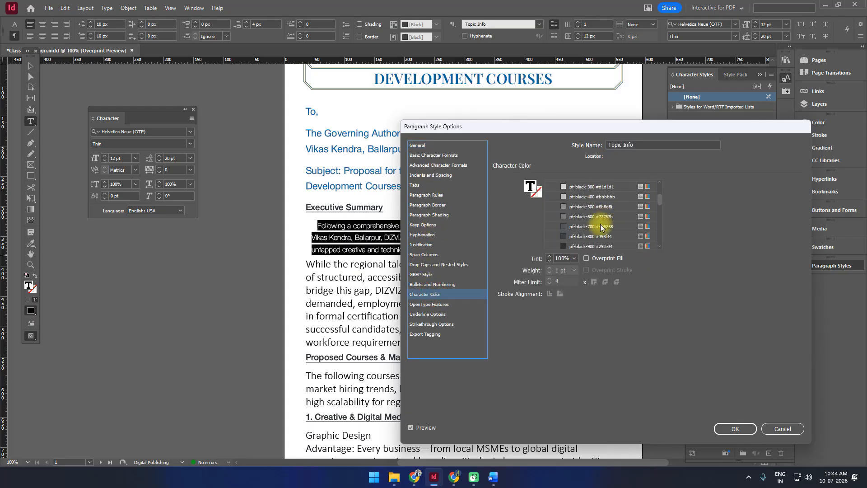
click(595, 236)
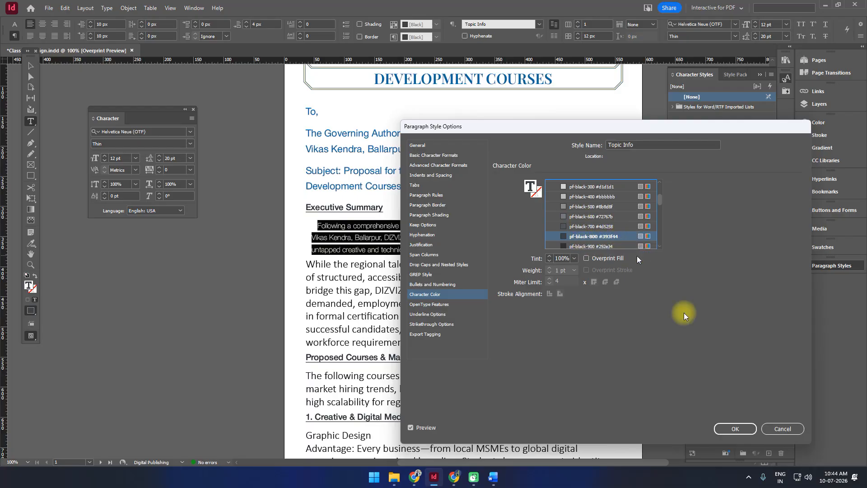
click(742, 427)
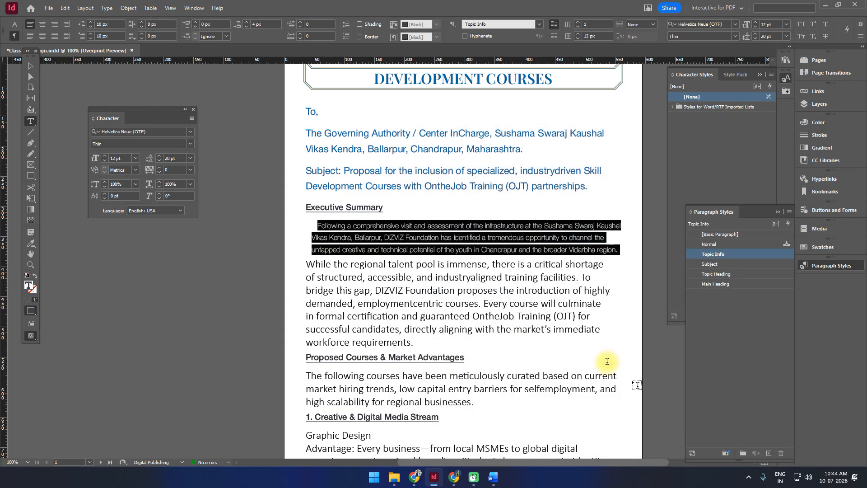
Apply the Topic Info style to the second Executive Summary paragraph and the paragraph under Proposed Courses & Market Advantages.
click(534, 322)
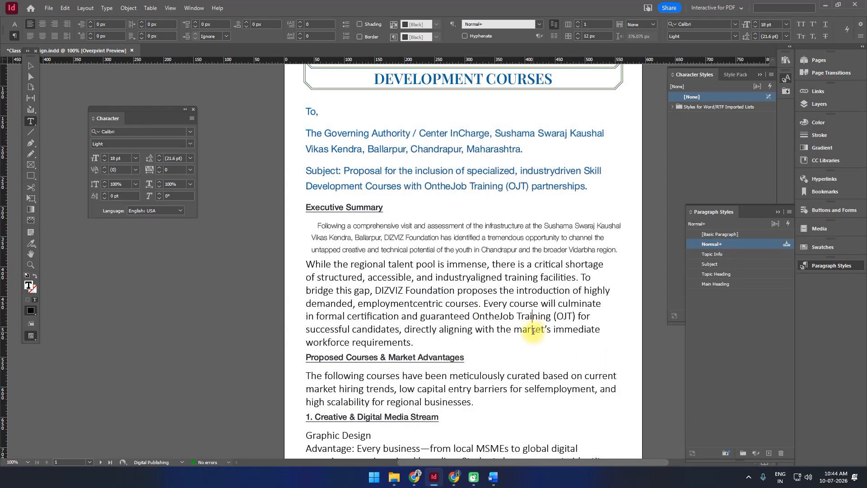
click(725, 254)
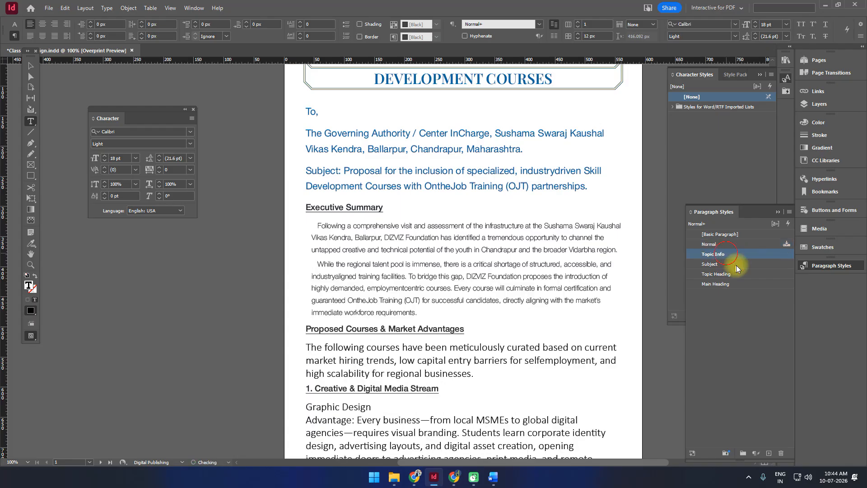
scroll(508, 303, down, 3)
click(466, 284)
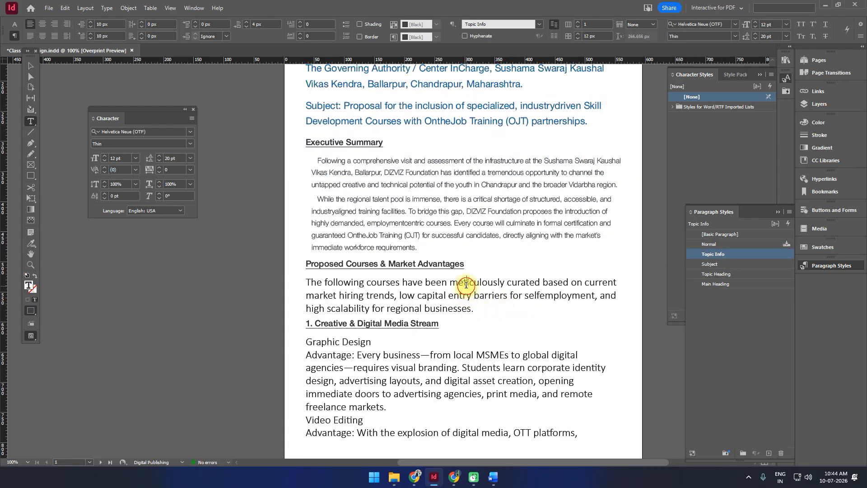
click(723, 255)
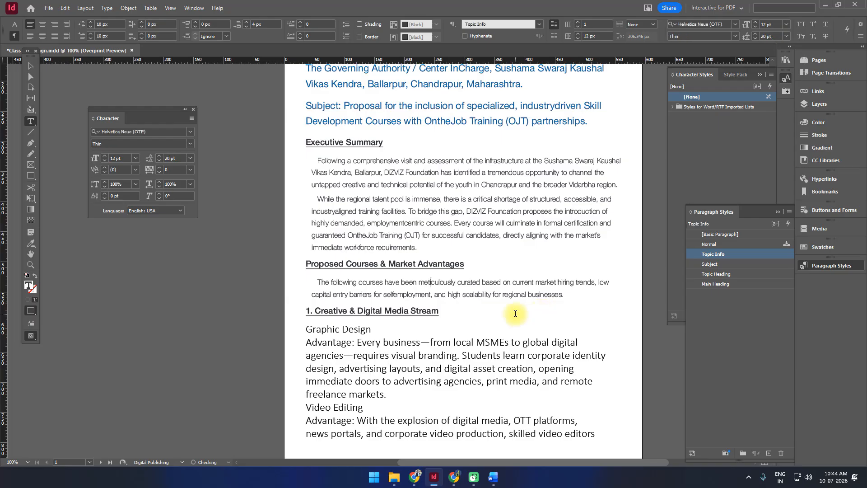
Place the text cursor in the "Graphic Design" line and show the document's guides.
scroll(515, 314, down, 3)
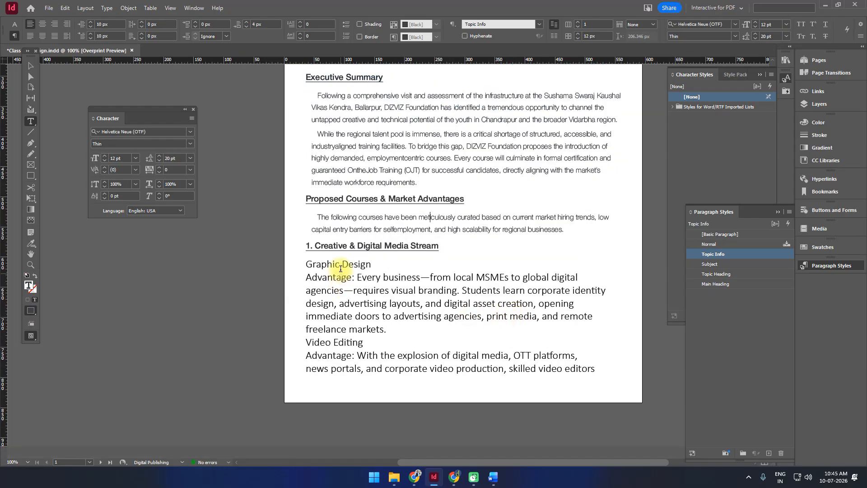
click(341, 267)
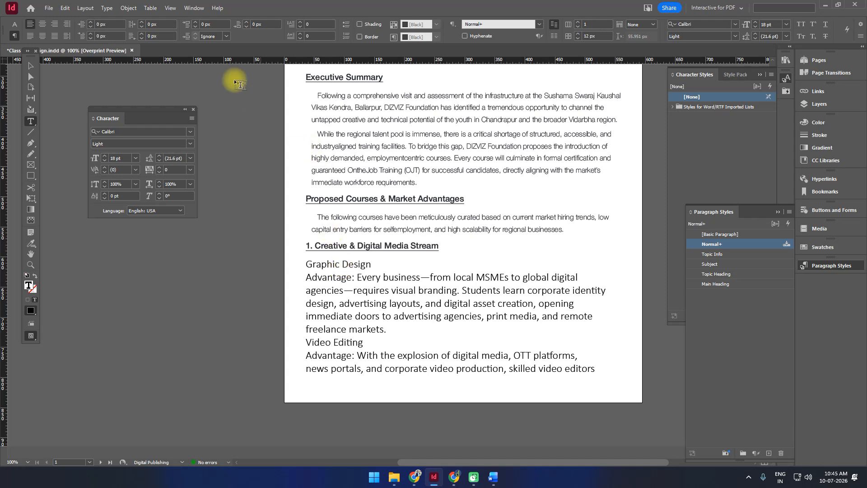
click(151, 8)
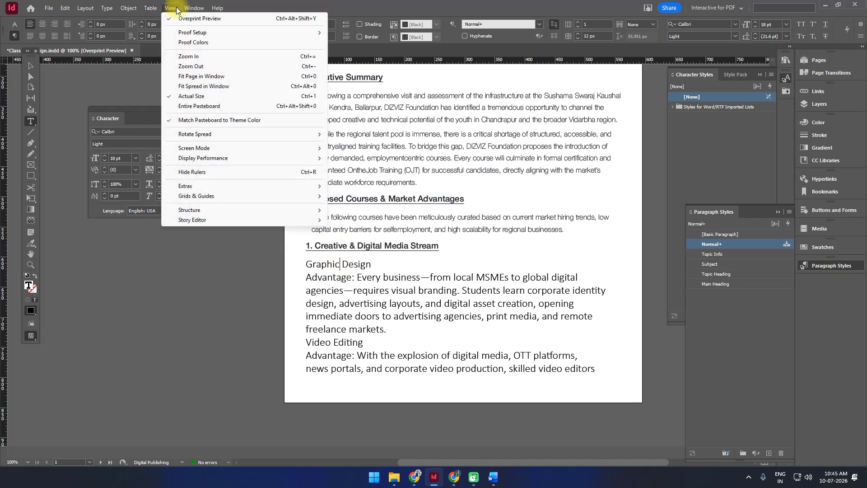
mouse_move(200, 185)
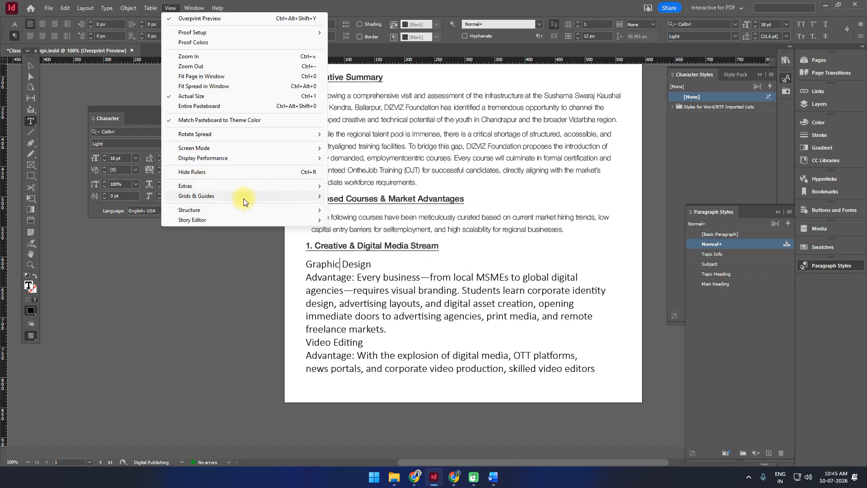
mouse_move(243, 196)
click(354, 197)
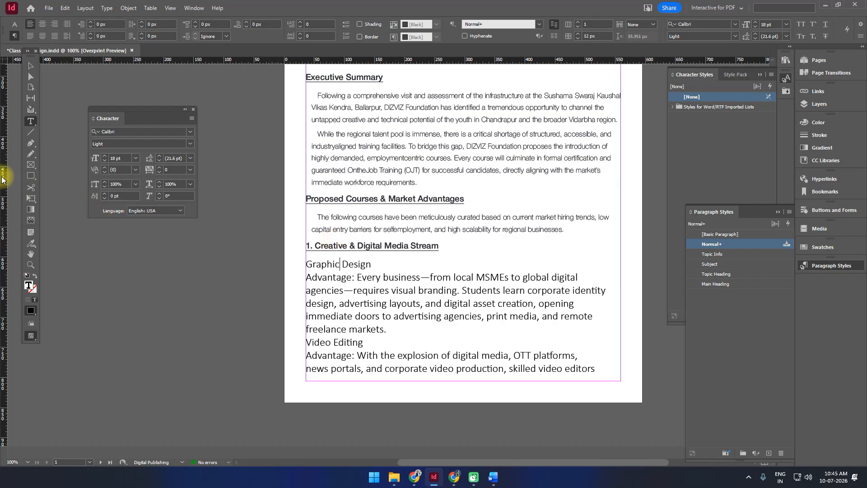
key(ctrl+r)
key(ctrl+r)
click(171, 9)
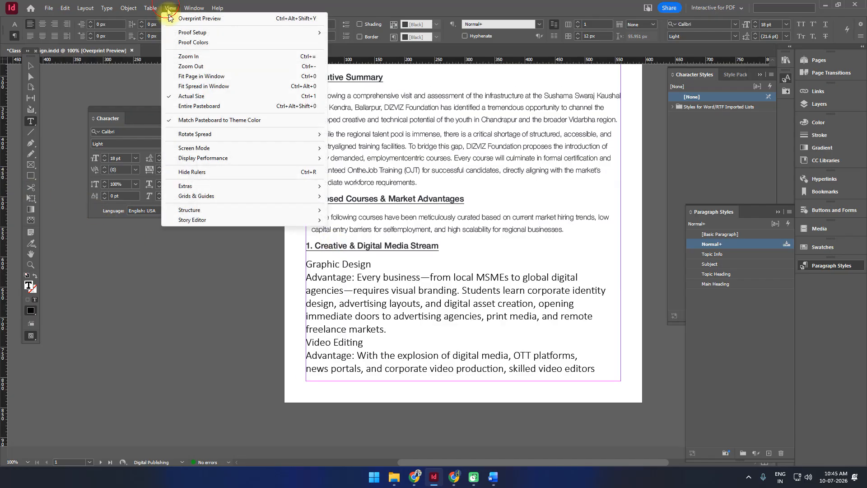
click(188, 176)
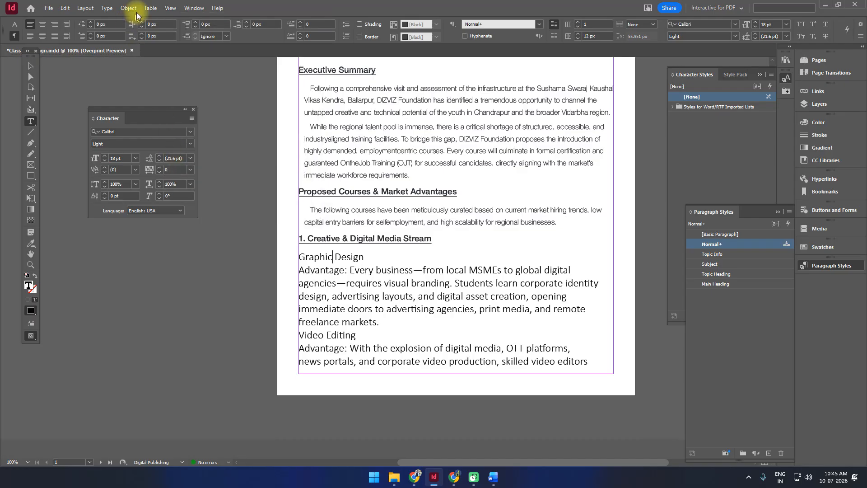
click(170, 9)
click(195, 171)
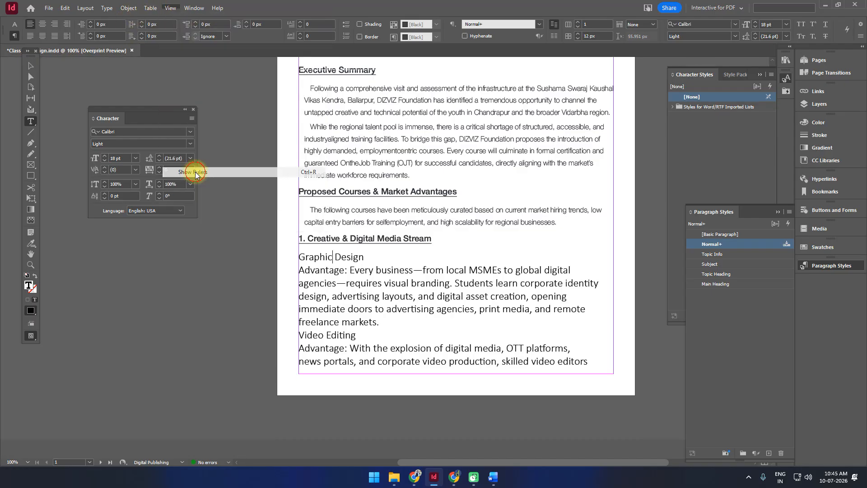
Place a vertical ruler guide along the left edge of the indented body paragraphs.
drag(3, 134, 311, 198)
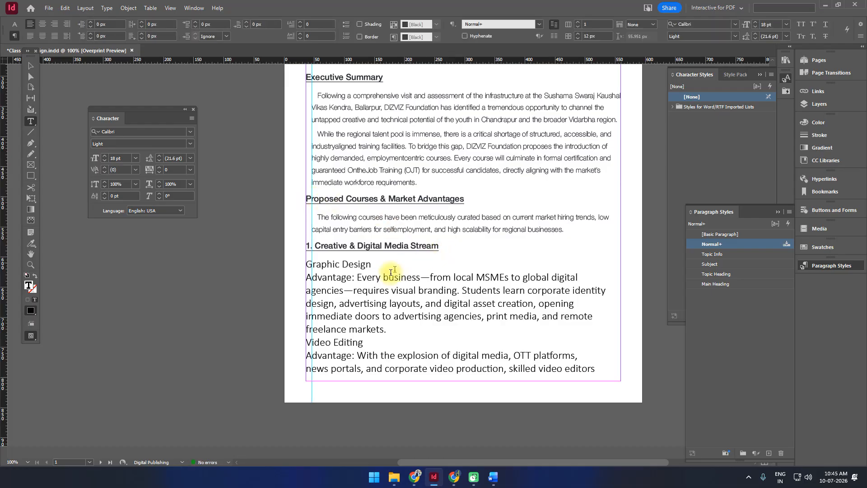
Set the left indent of the "Graphic Design" subheading to 17 px.
click(326, 266)
click(91, 22)
click(91, 22)
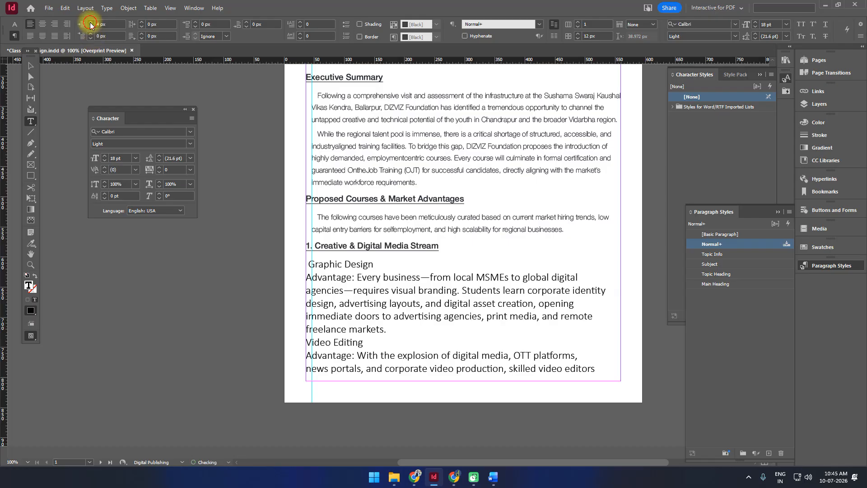
click(91, 22)
click(91, 22)
click(91, 22)
click(91, 22)
click(91, 22)
click(90, 22)
click(90, 22)
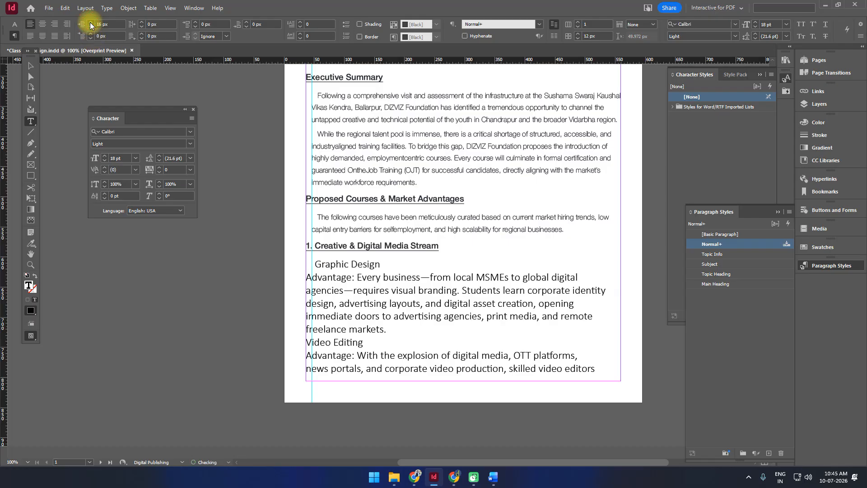
click(90, 22)
click(91, 22)
click(90, 22)
click(91, 23)
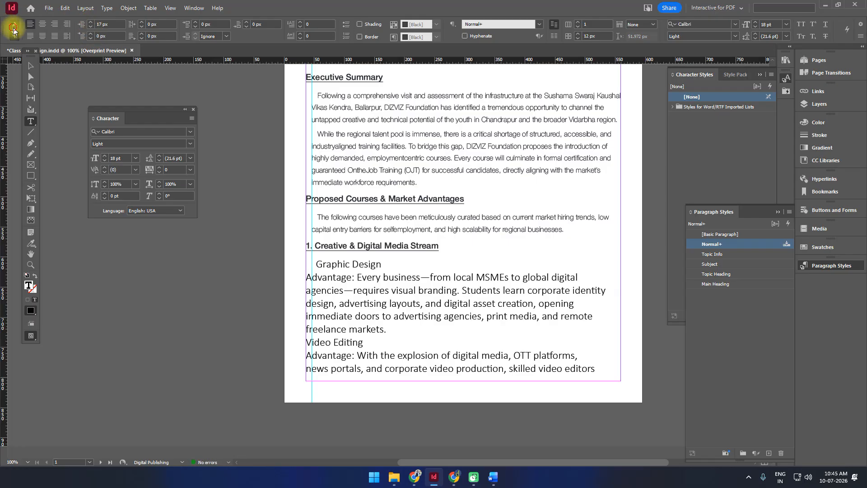
Mark Playfair Display as a favorite font and filter the font list to favorites only.
click(15, 24)
click(96, 25)
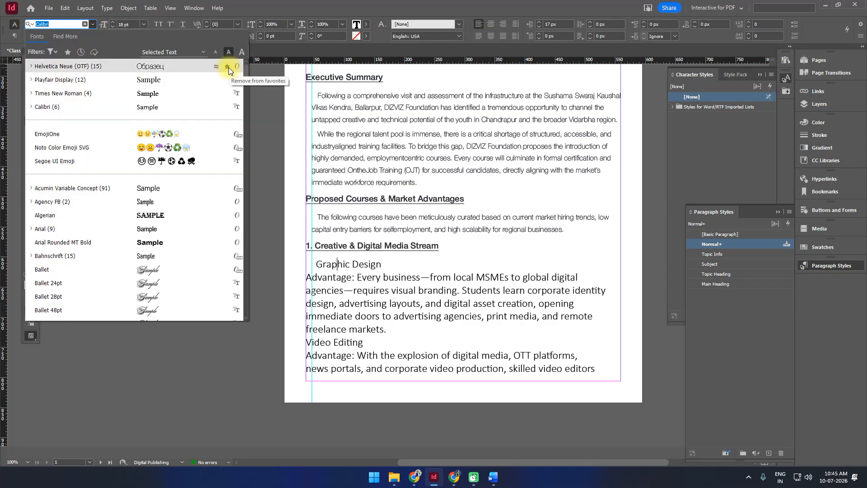
click(227, 80)
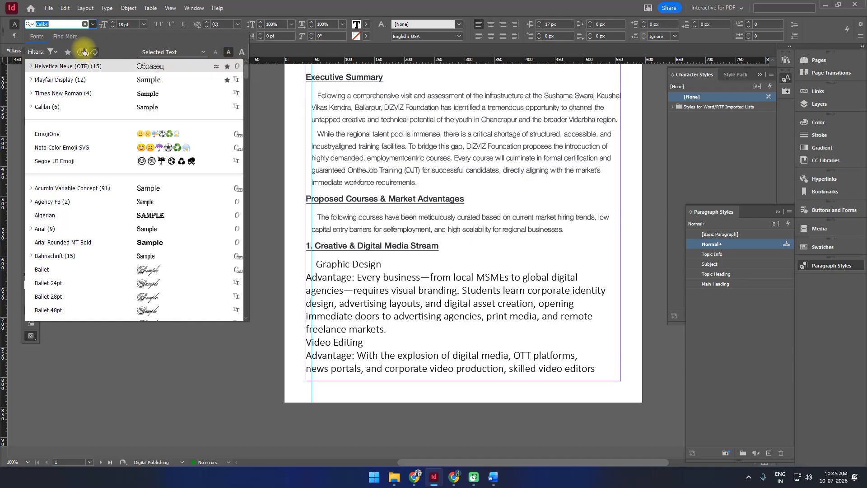
click(69, 52)
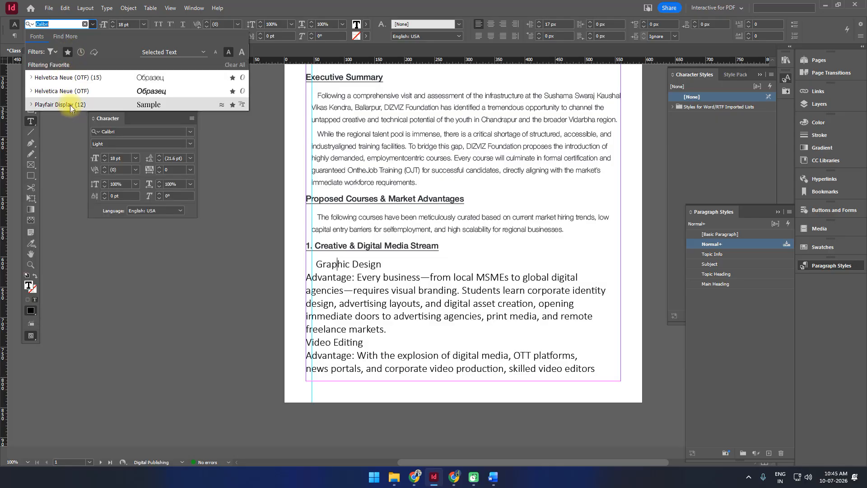
Set the "Graphic Design" subheading's font to Helvetica Neue (OTF) Regular.
click(31, 77)
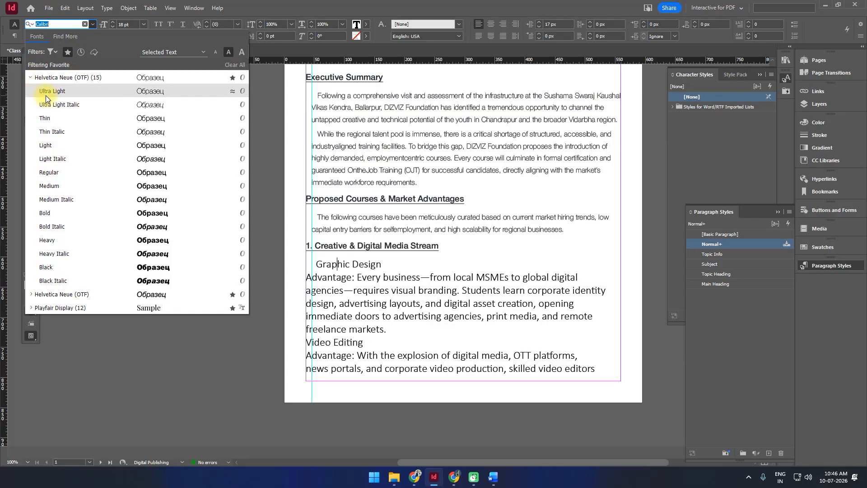
click(54, 172)
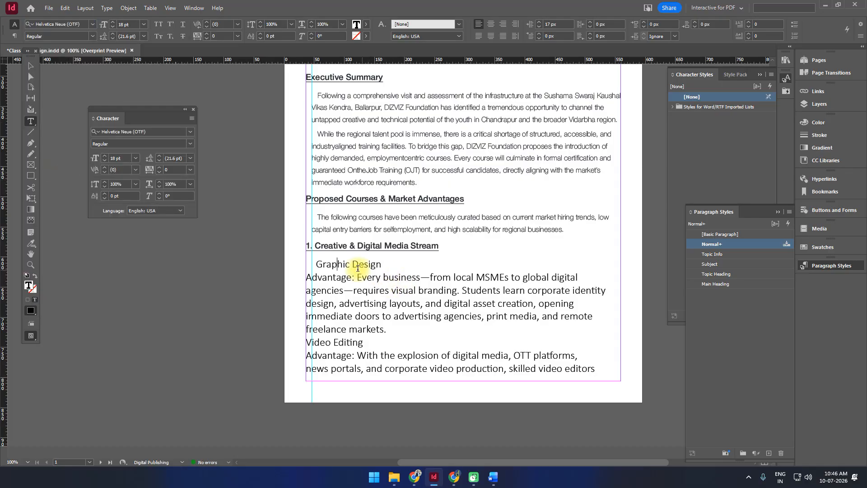
double_click(344, 265)
triple_click(344, 265)
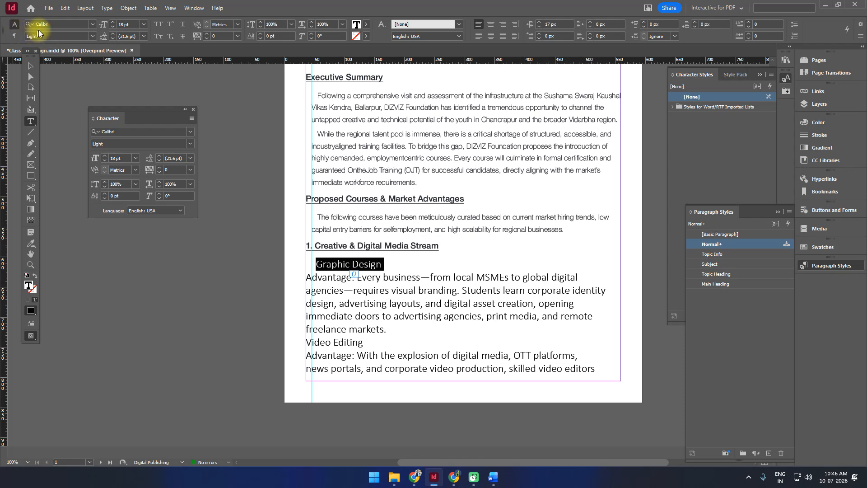
click(92, 24)
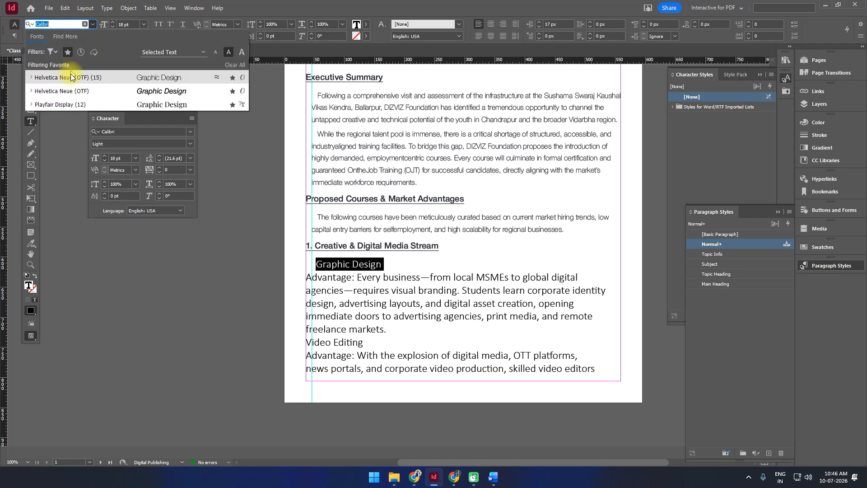
click(34, 78)
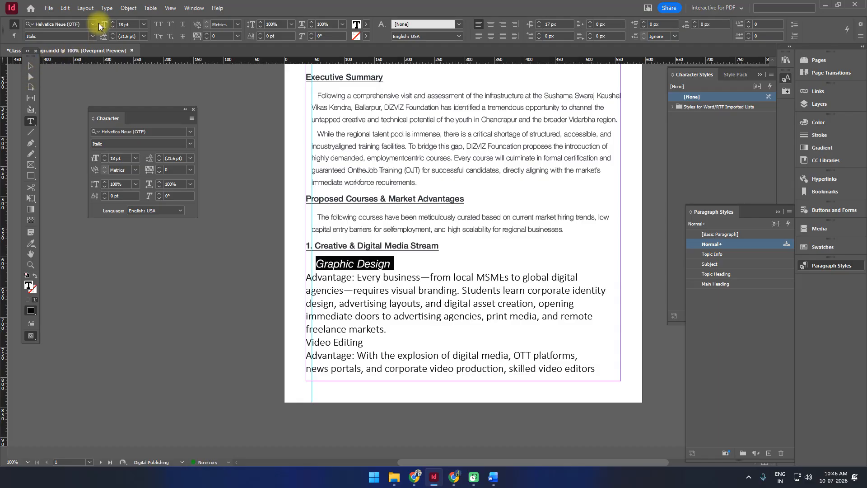
click(95, 25)
click(31, 91)
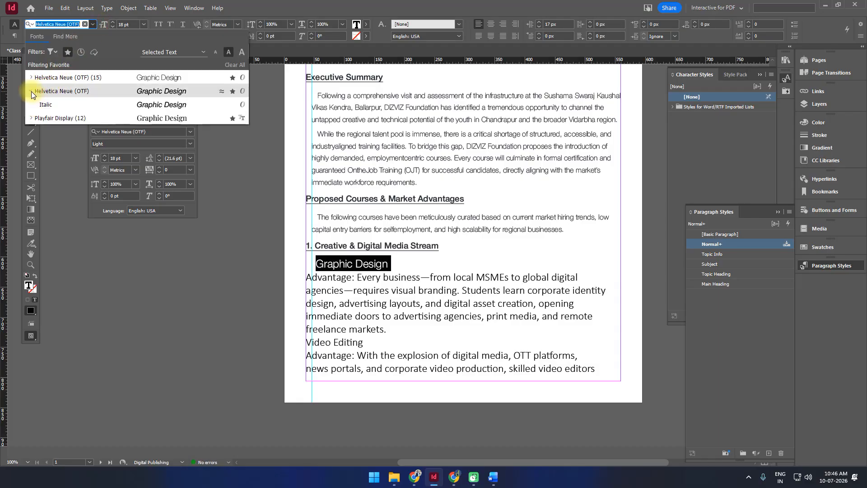
click(31, 77)
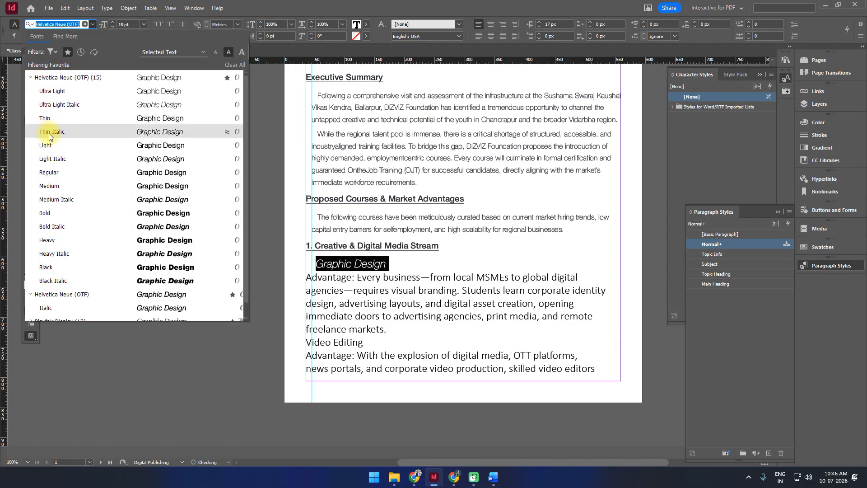
click(54, 175)
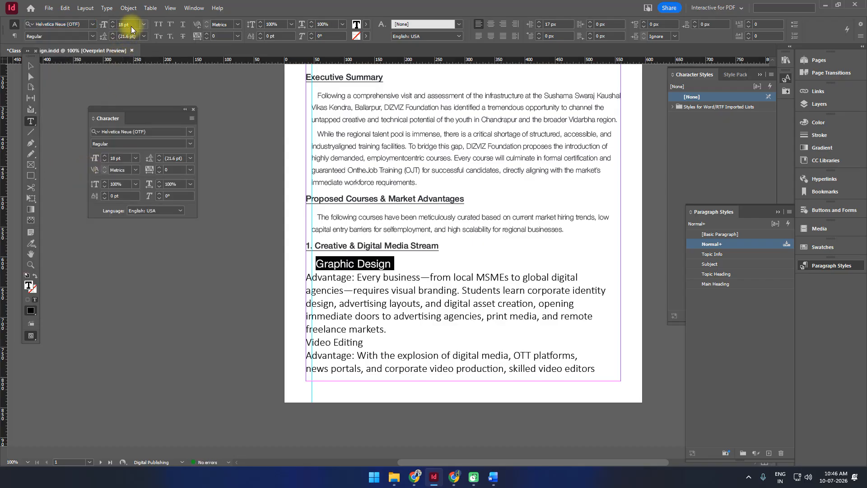
Compare with the "Proposed Courses & Market Advantages" heading, and try a 13 pt font size at the text cursor in "Graphic Design".
click(326, 198)
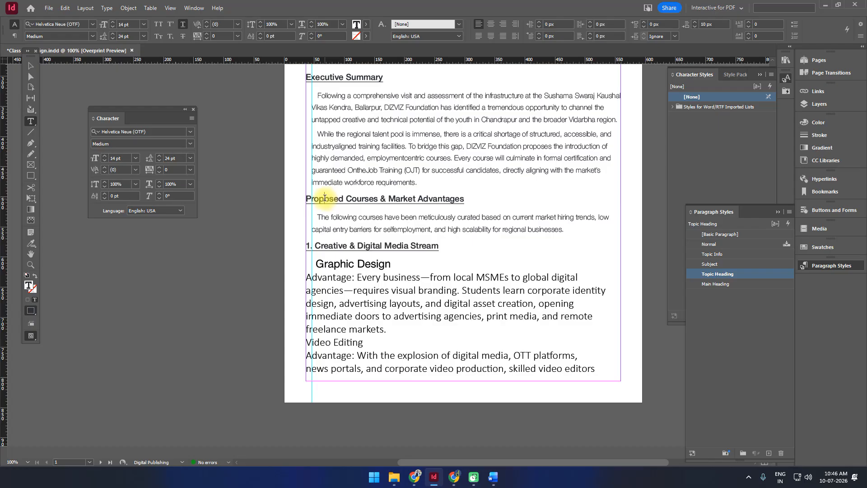
click(337, 264)
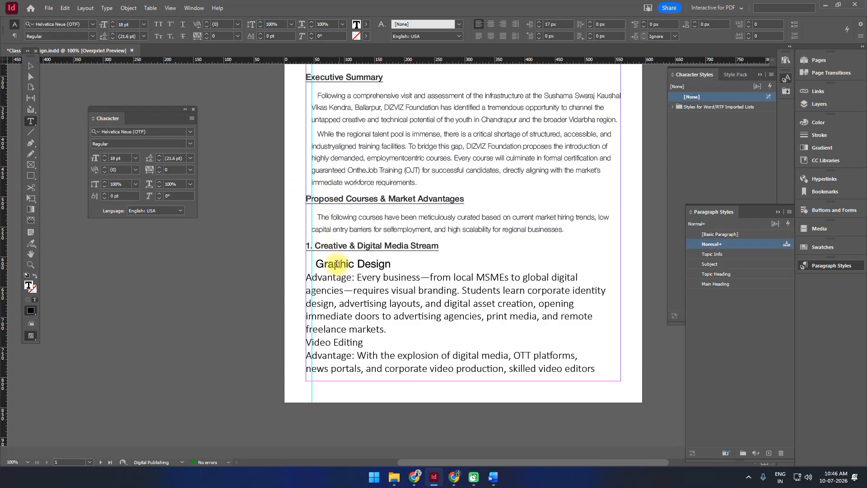
click(131, 24)
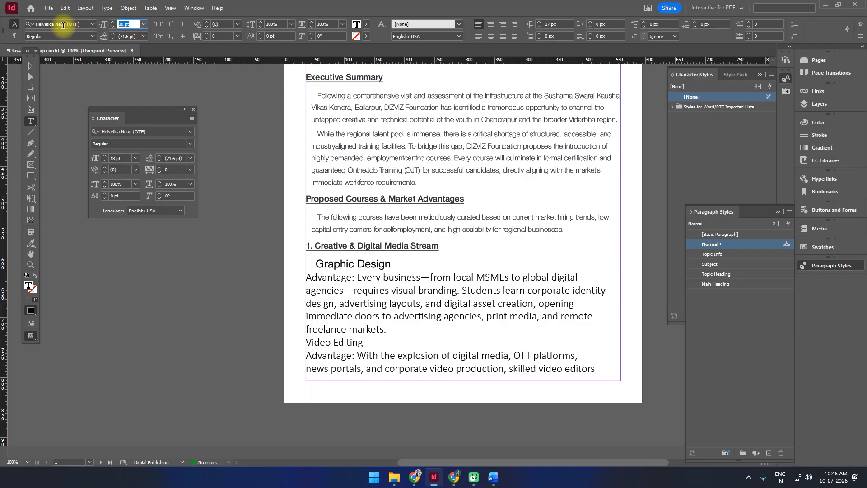
text(13)
key(Return)
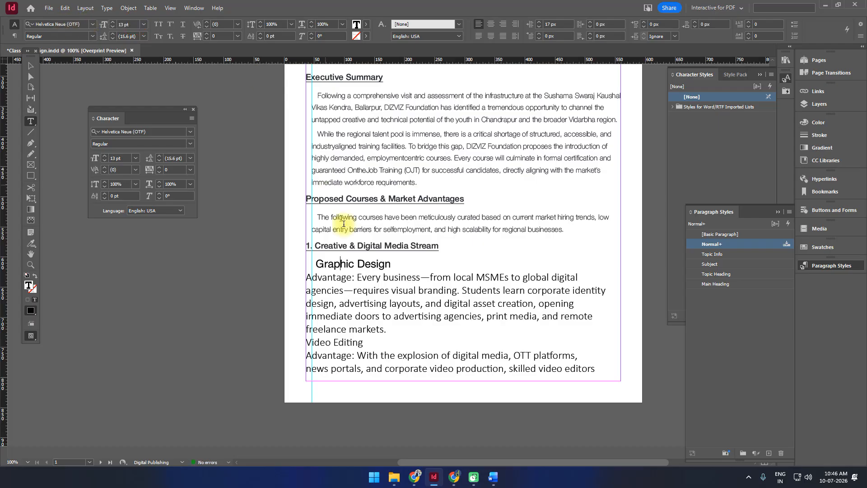
Select the whole "Graphic Design" subheading and set its font size to 13 pt.
triple_click(350, 263)
click(131, 24)
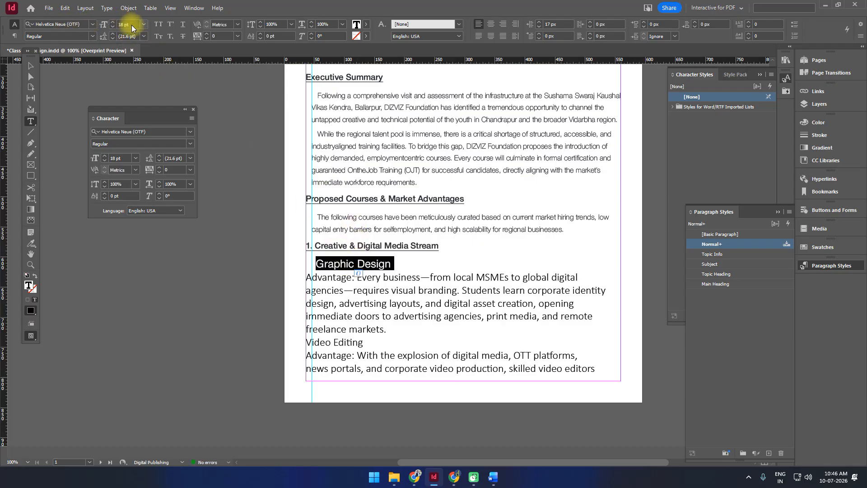
click(144, 24)
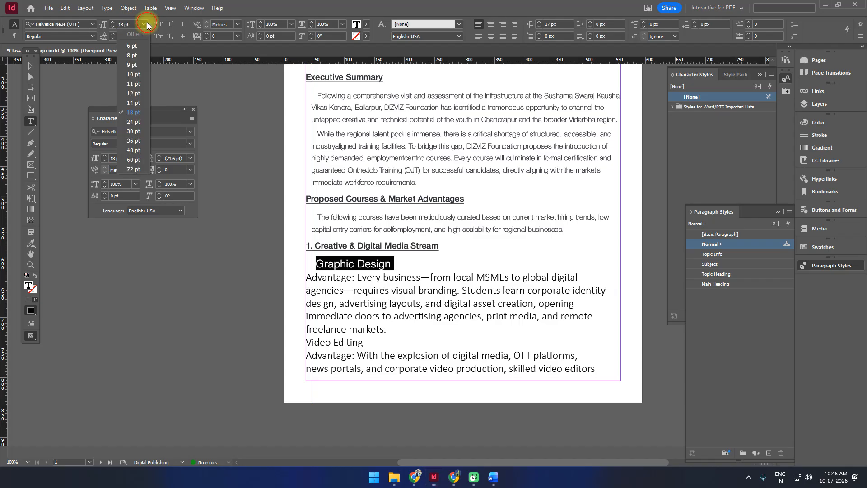
click(134, 93)
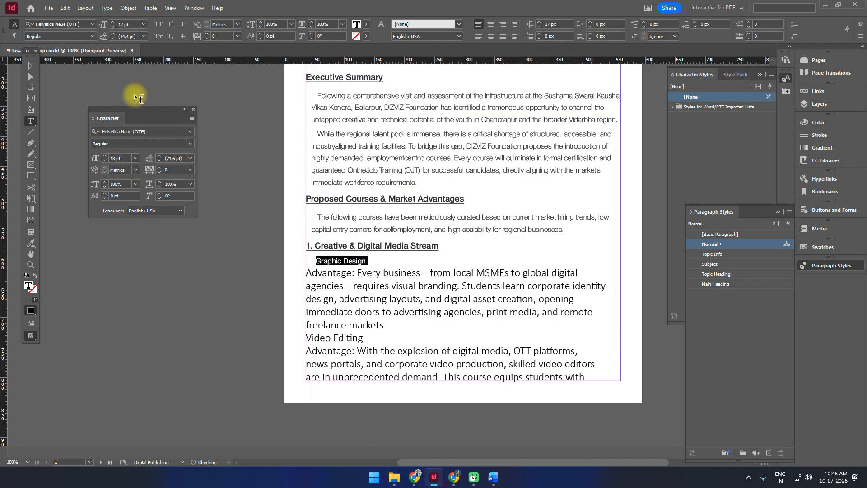
triple_click(126, 25)
key(Return)
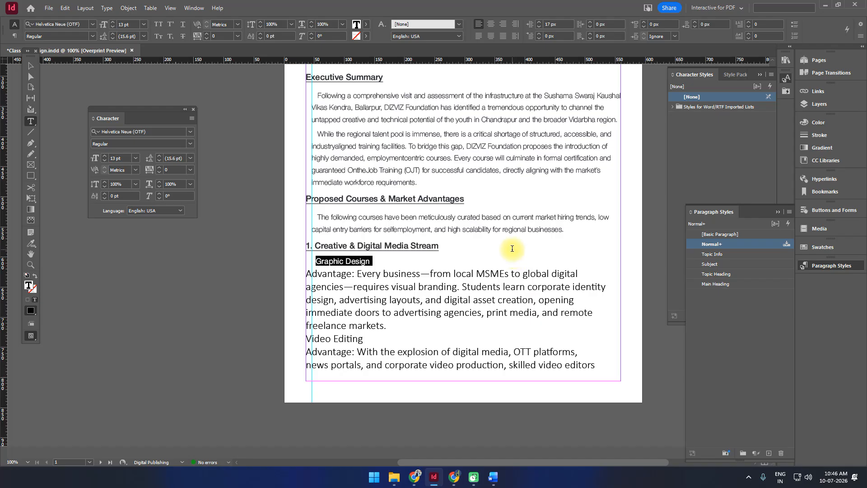
Apply the Topic Info style to the Advantage paragraph under "Graphic Design" and set its first line indent to 0 px.
click(420, 296)
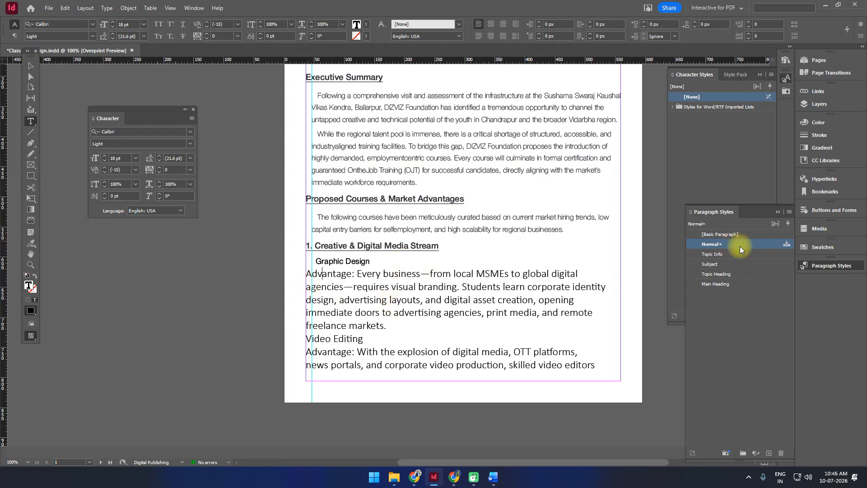
click(723, 257)
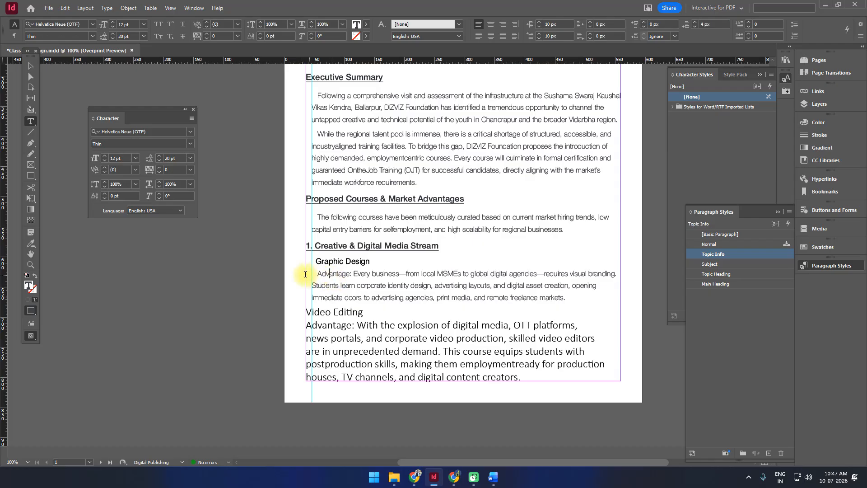
click(14, 36)
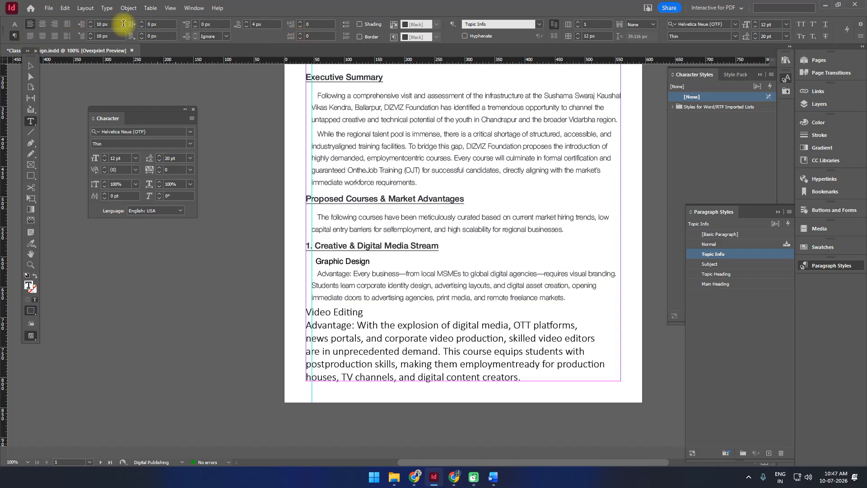
click(91, 40)
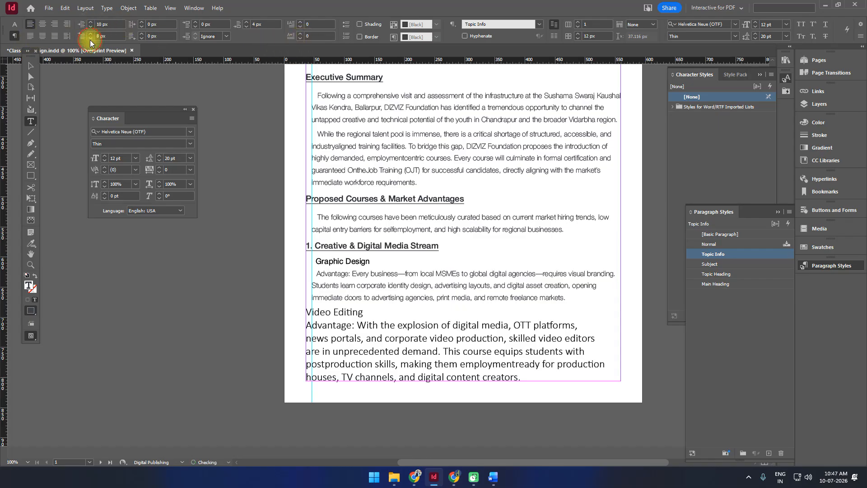
click(90, 40)
click(90, 40)
click(90, 40)
click(90, 40)
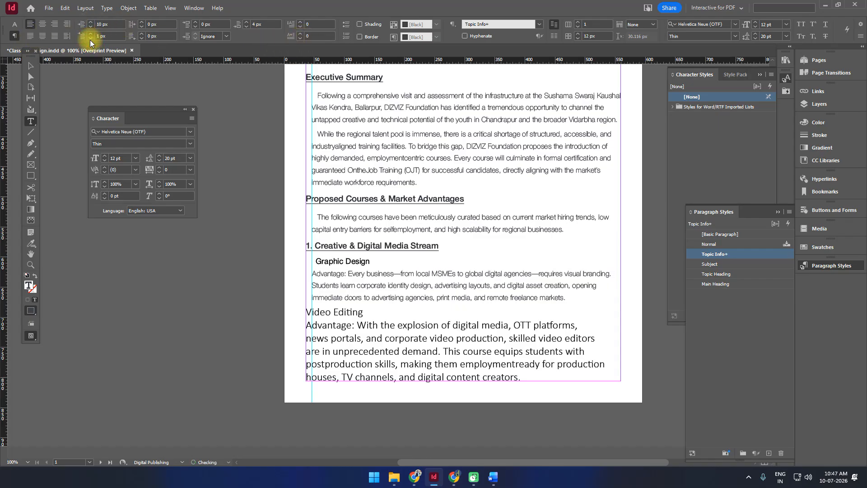
click(91, 40)
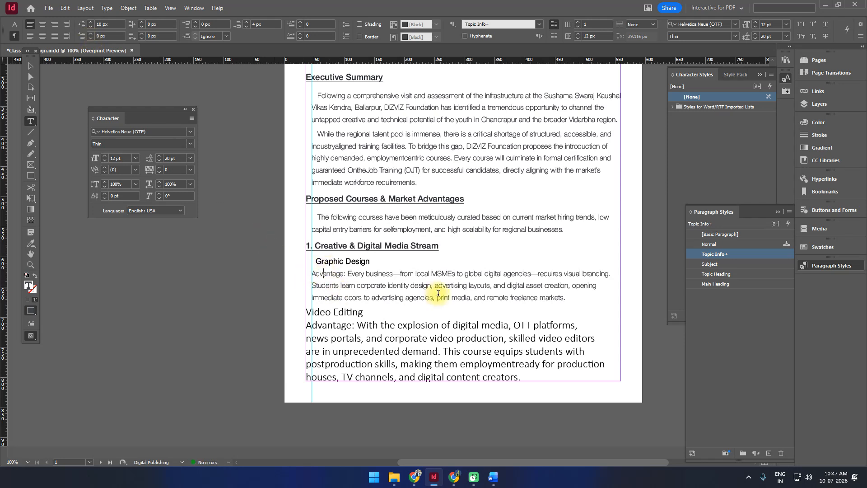
Set the "Graphic Design" Advantage paragraph's left indent to 27 px and place a vertical ruler guide along its left edge.
click(91, 22)
click(92, 22)
click(92, 22)
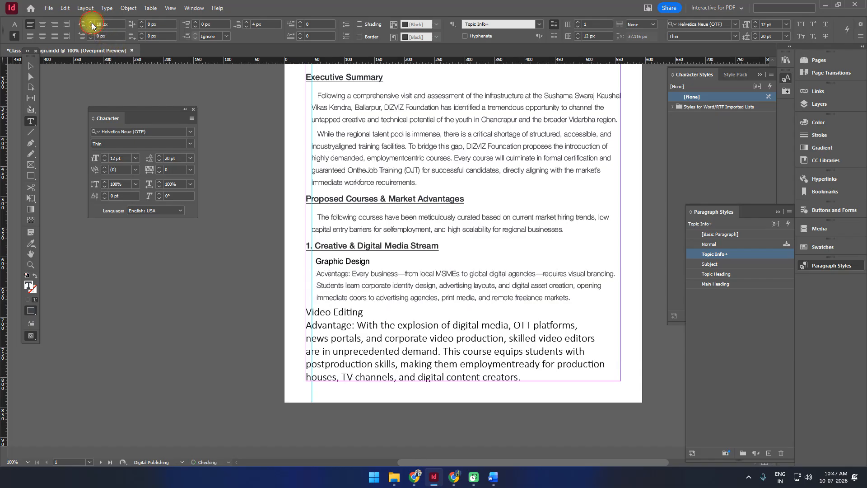
click(91, 23)
click(92, 22)
click(92, 22)
click(91, 23)
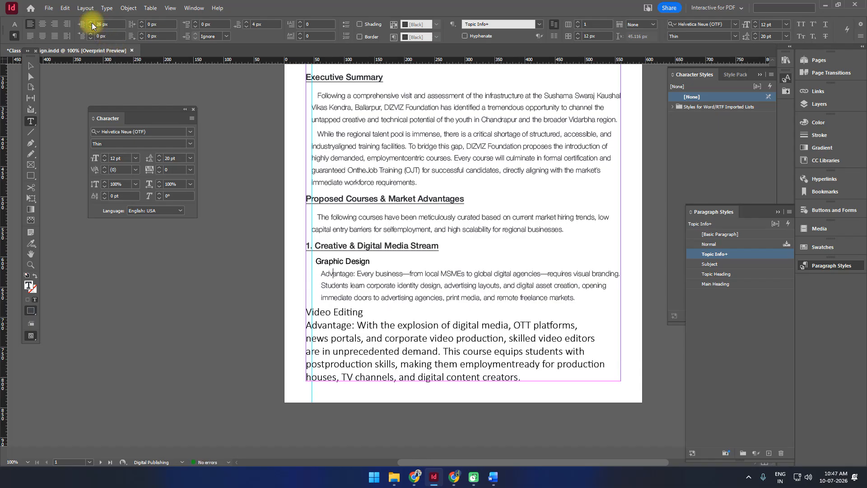
click(92, 22)
drag(5, 174, 322, 337)
click(337, 363)
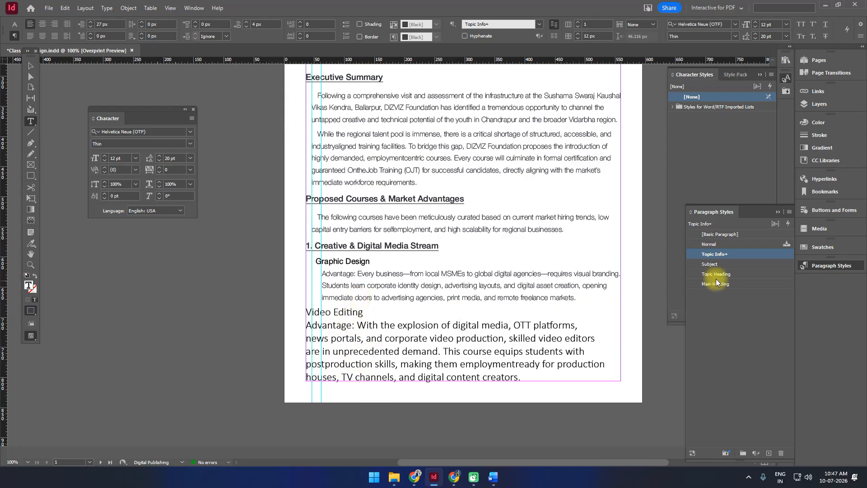
Create a paragraph style named "Sub Topic Info" from the indented Advantage paragraph's formatting.
click(790, 212)
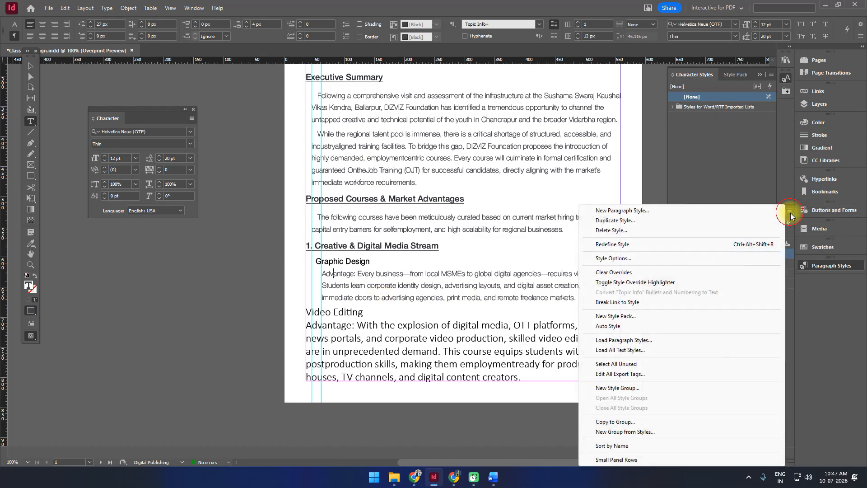
click(625, 210)
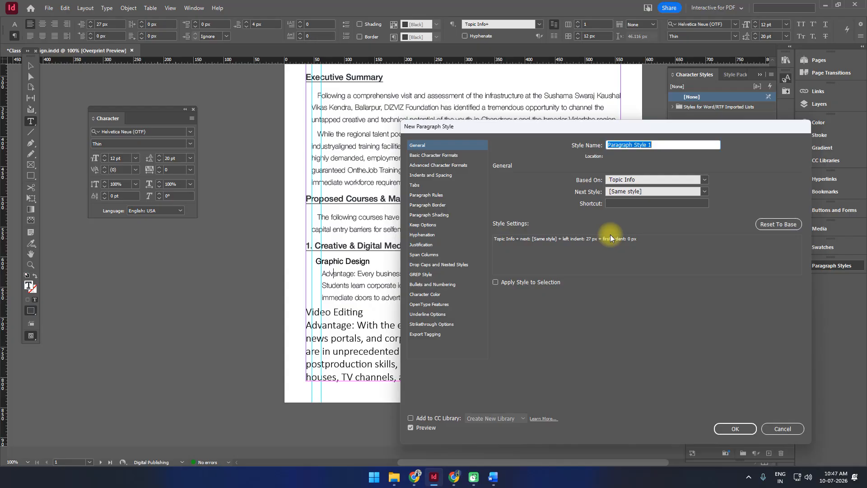
text(Sub Topic Info)
click(731, 427)
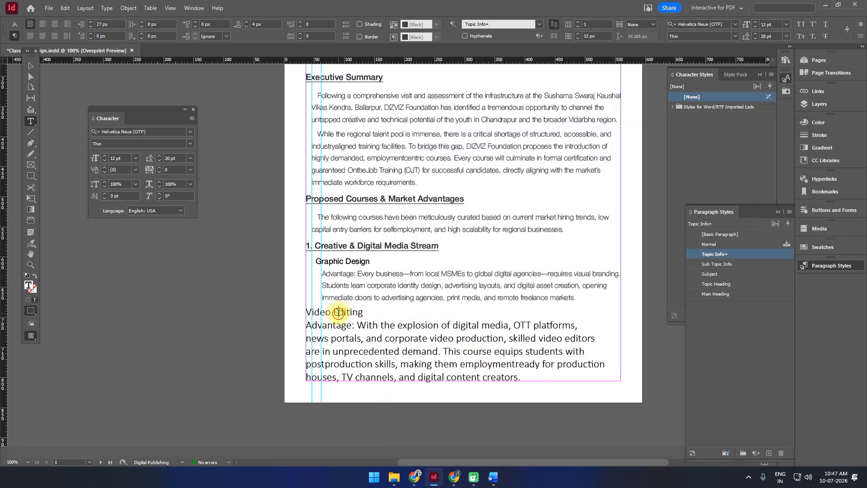
Create a paragraph style named "Sub Topic Heading" from the formatting of the "Graphic Design" subheading.
click(338, 312)
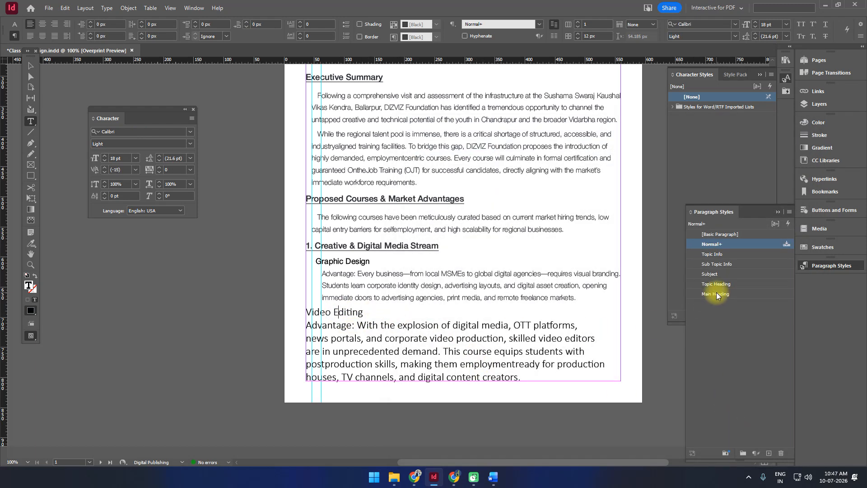
click(344, 261)
triple_click(344, 260)
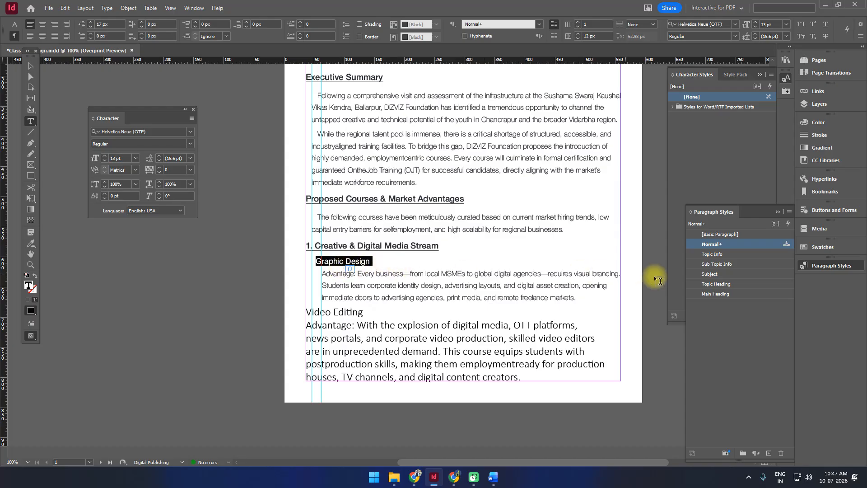
click(789, 212)
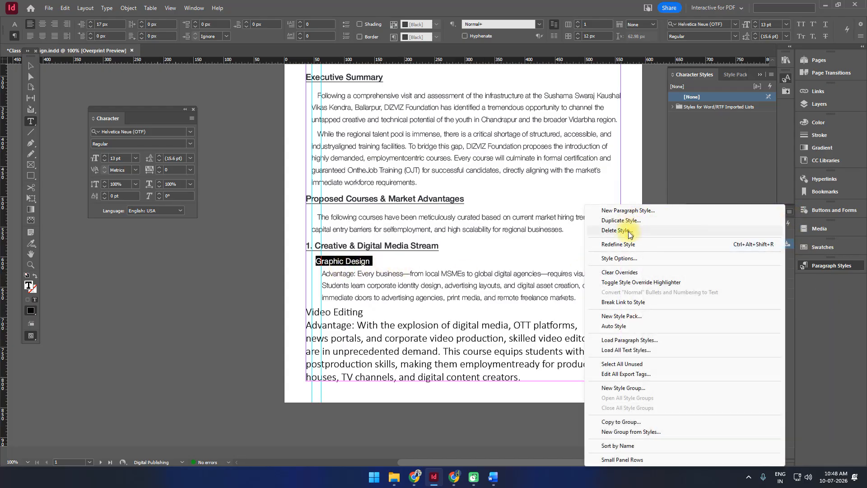
click(624, 211)
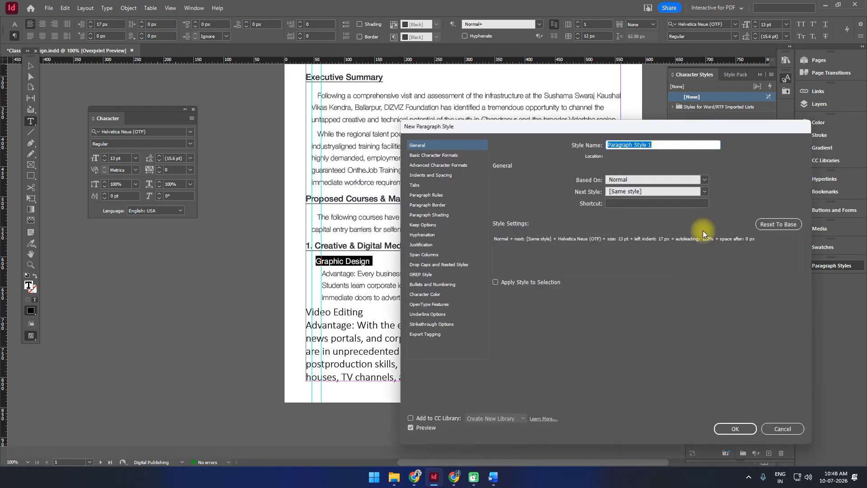
text(Sub Topic Heading)
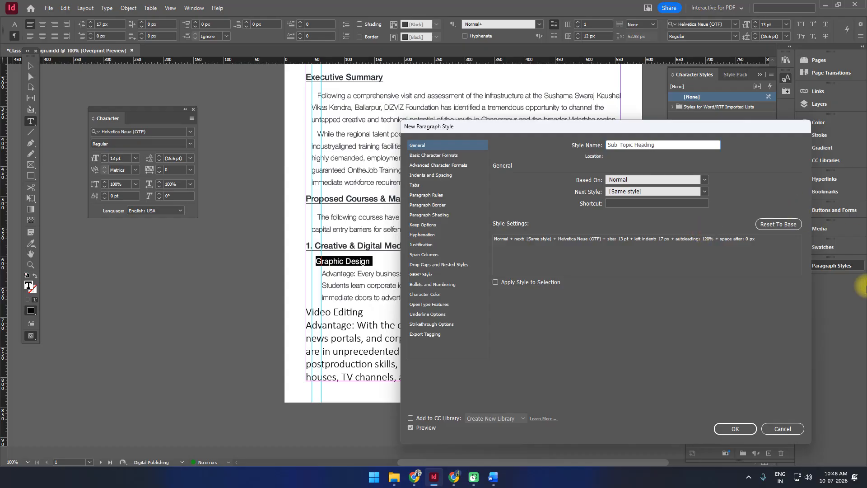
click(714, 426)
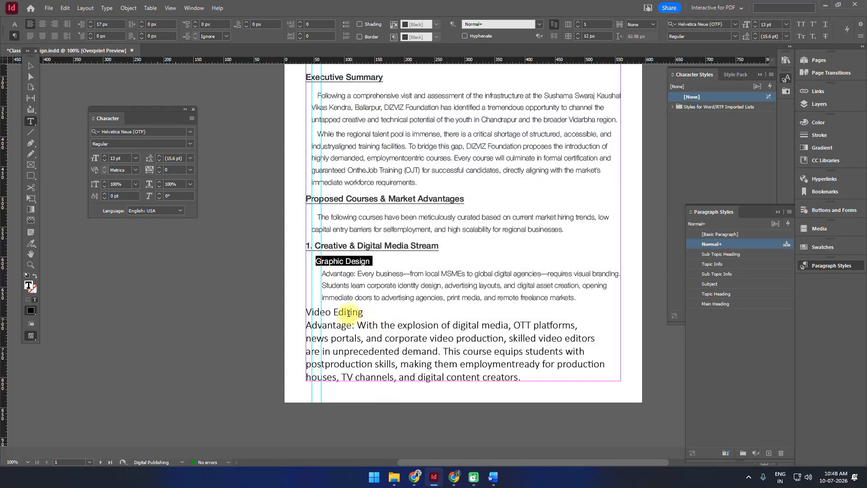
Apply the Sub Topic Heading style to "Video Editing" and the Sub Topic Info style to its Advantage paragraph.
click(349, 313)
click(718, 254)
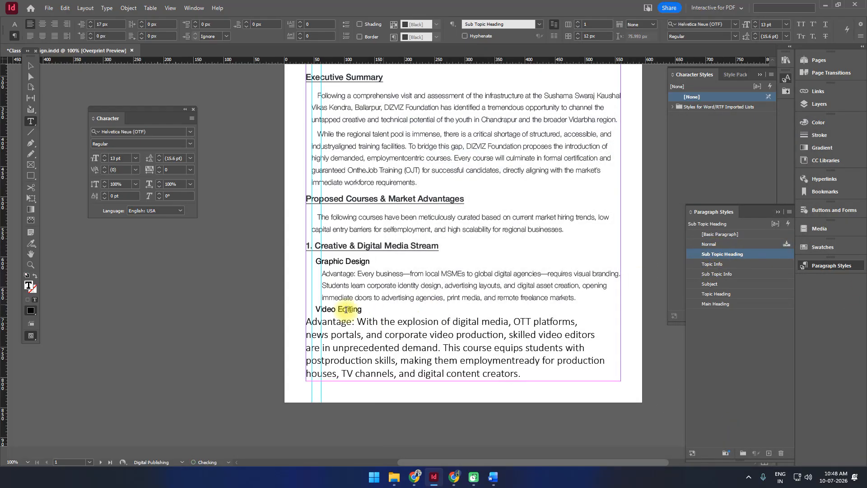
click(361, 332)
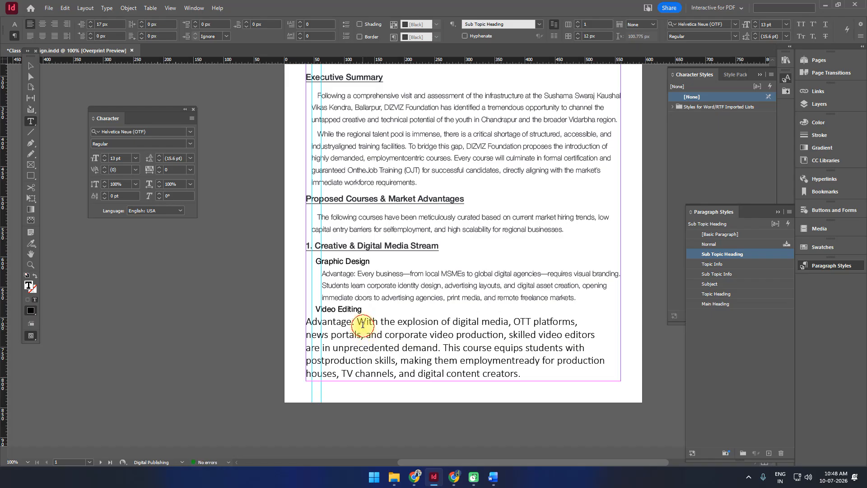
click(730, 274)
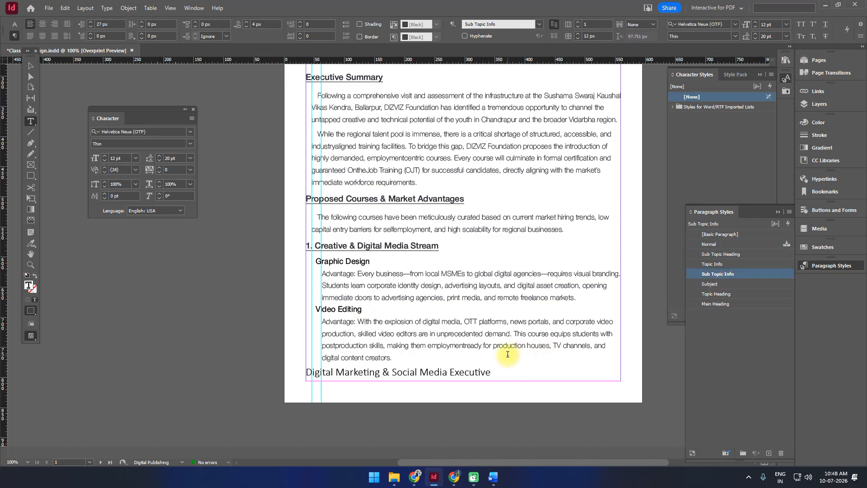
Apply the Sub Topic Heading style to the "Digital Marketing & Social Media Executive" line at the end of page 1.
click(469, 372)
click(723, 254)
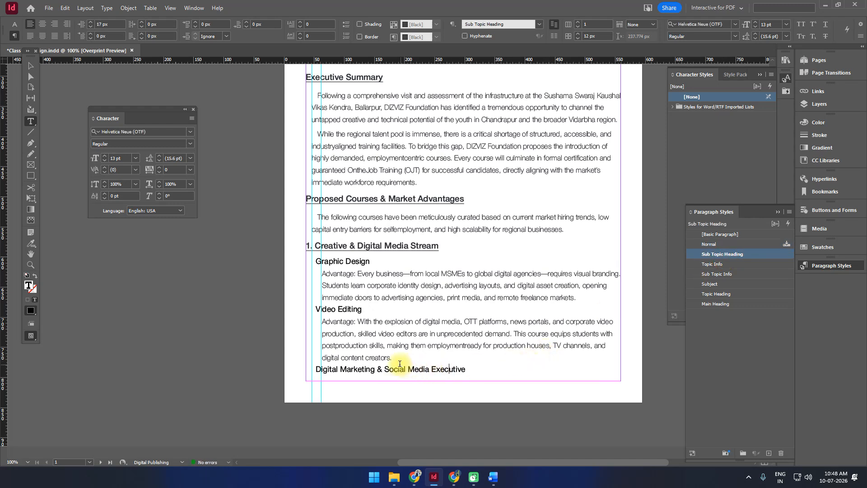
scroll(400, 364, up, 5)
scroll(400, 364, down, 5)
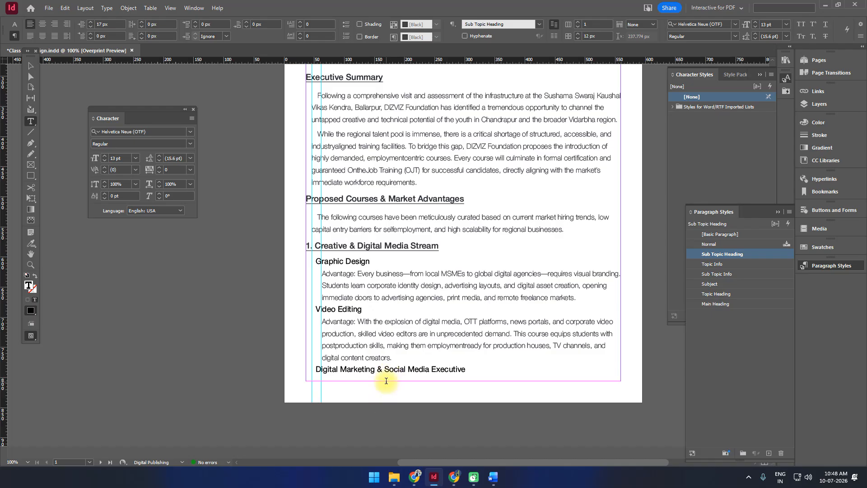
Shorten the page 1 text frame from its lower edge to about 743 px high, pushing the "Digital Marketing & Social Media Executive" subheading onto page 2.
click(30, 66)
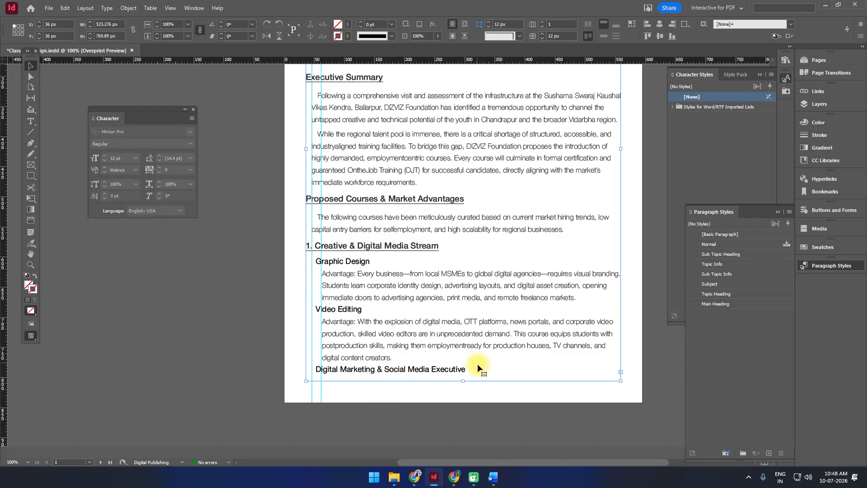
scroll(477, 364, up, 3)
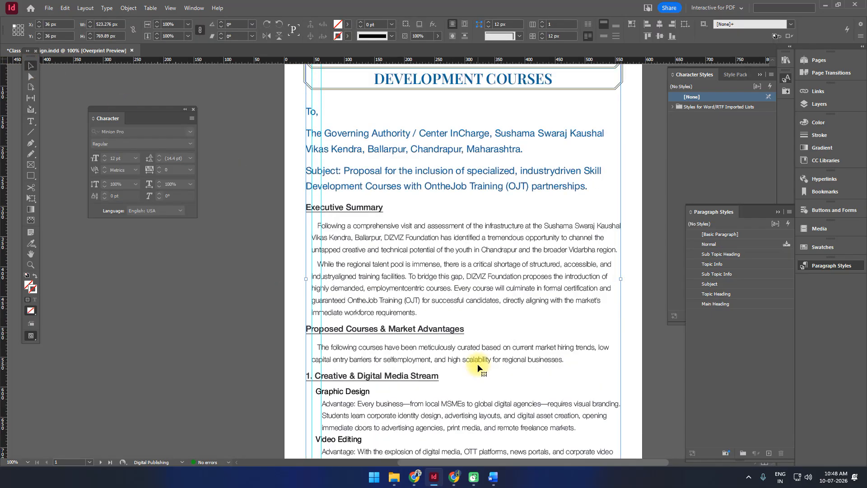
scroll(477, 363, down, 4)
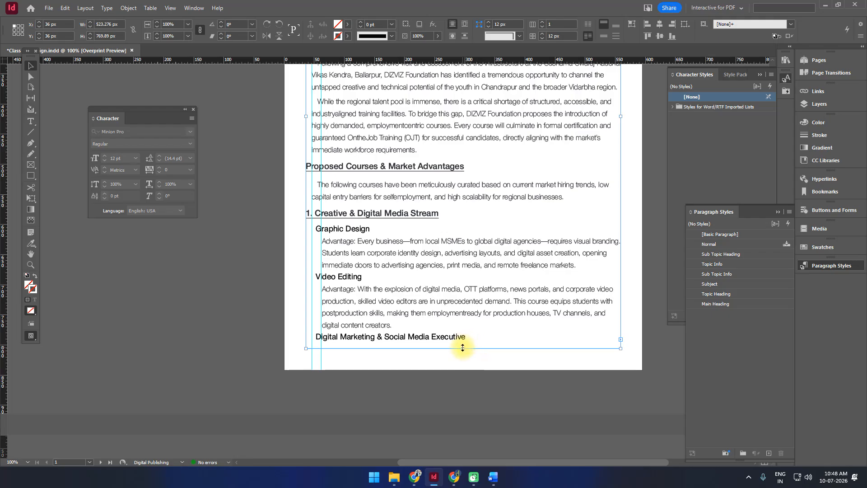
drag(463, 358, 464, 332)
click(502, 357)
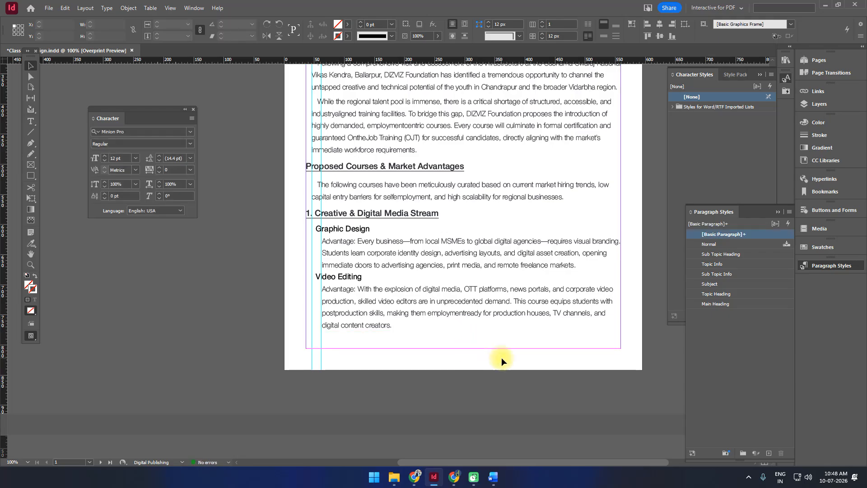
click(468, 319)
scroll(465, 324, down, 5)
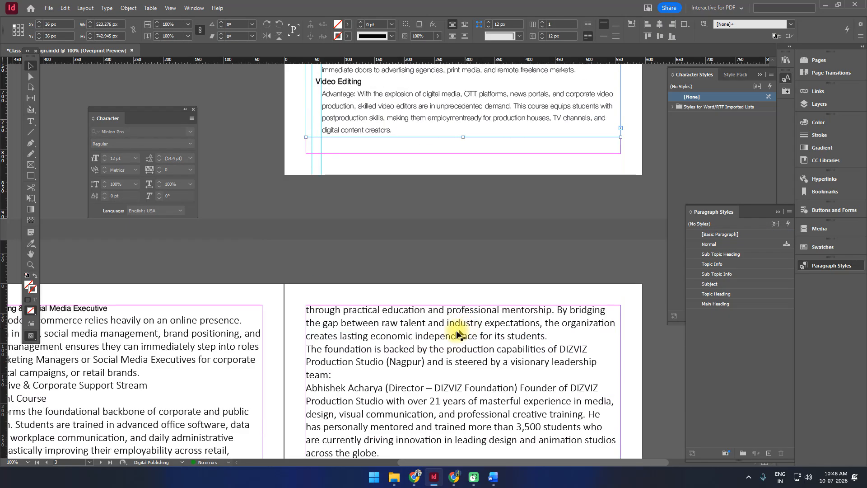
Apply the Sub Topic Info style to the Advantage paragraph under "Digital Marketing & Social Media Executive" on page 2.
drag(231, 357, 510, 269)
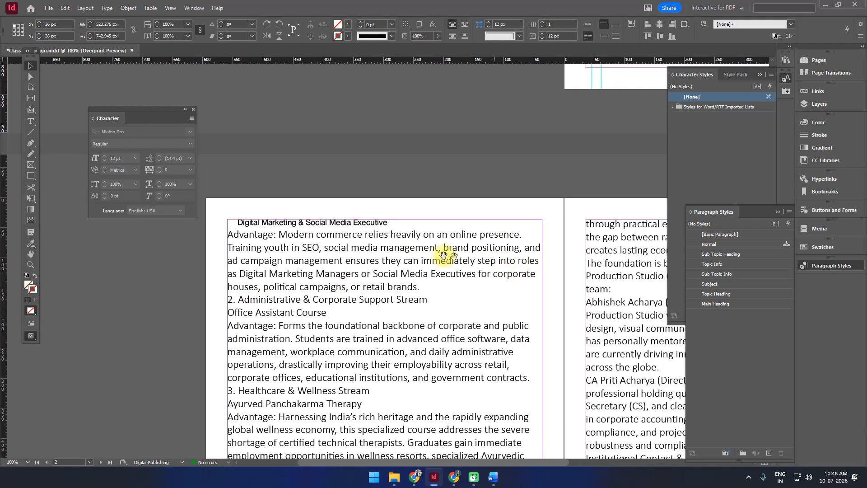
click(335, 230)
double_click(315, 235)
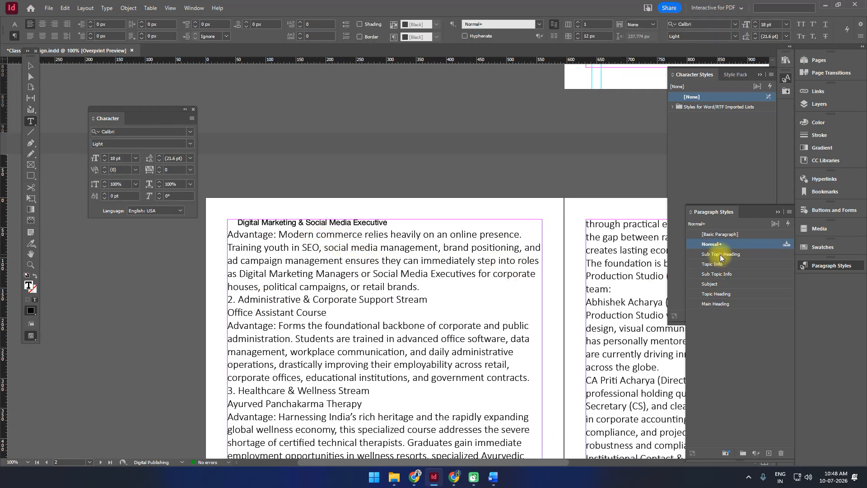
click(718, 274)
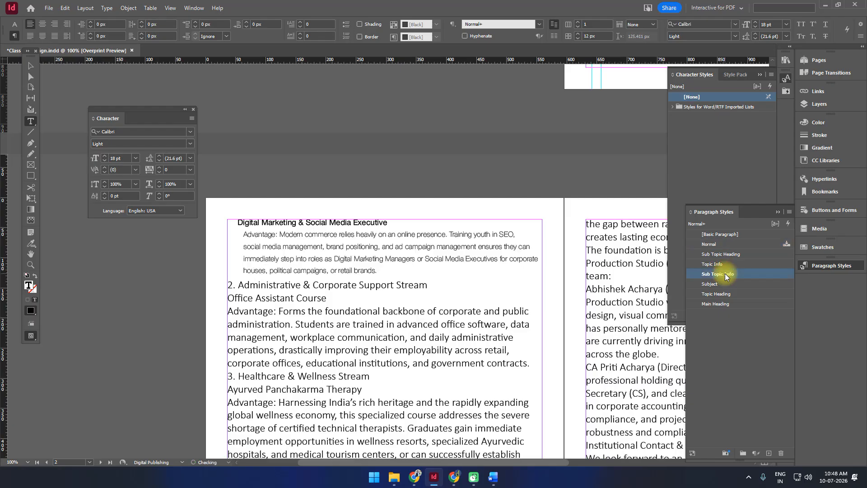
Check which style the "1. Creative & Digital Media Stream" heading uses and apply Topic Heading to "2. Administrative & Corporate Support Stream".
click(370, 286)
scroll(587, 267, up, 4)
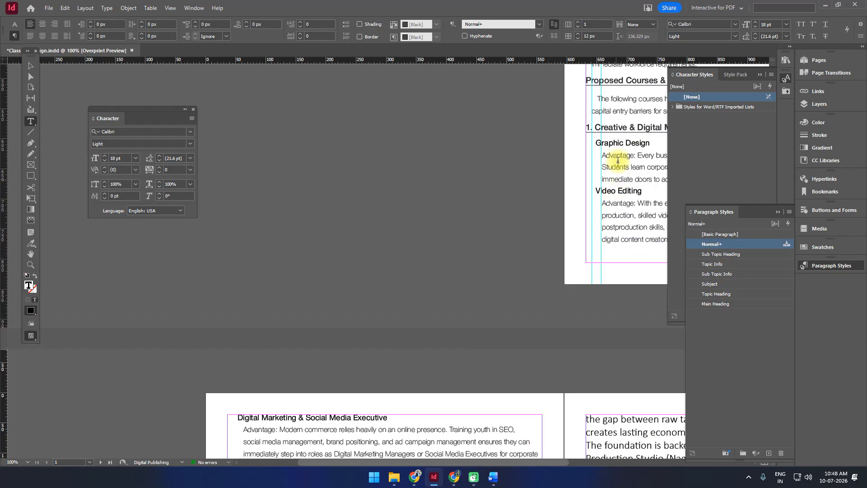
click(622, 128)
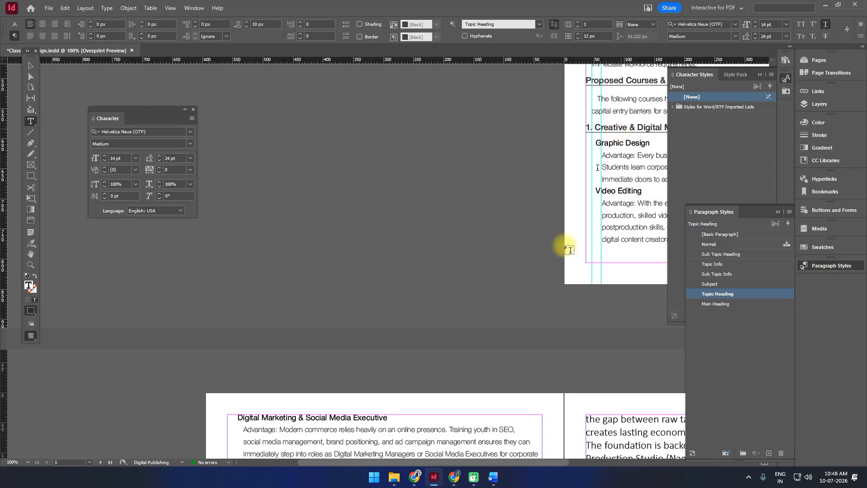
scroll(304, 440, down, 3)
click(303, 317)
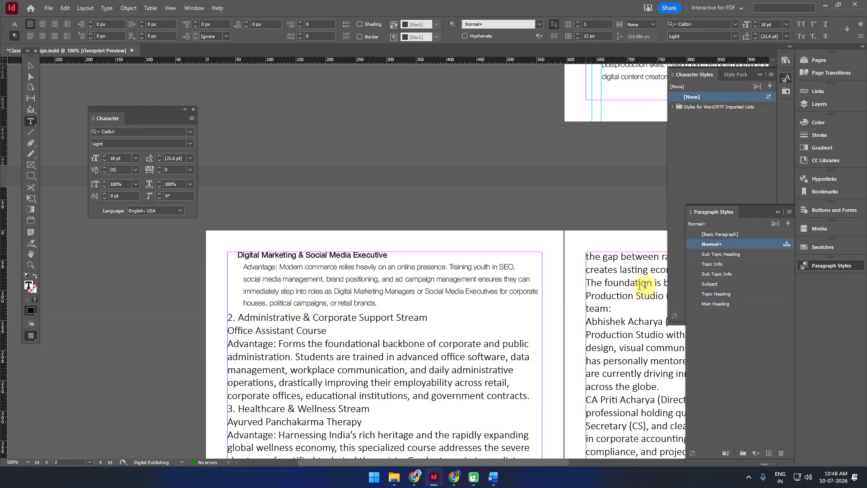
click(717, 294)
Apply the Sub Topic Heading style to "Office Assistant Course" and the Sub Topic Info style to its Advantage paragraph.
click(310, 337)
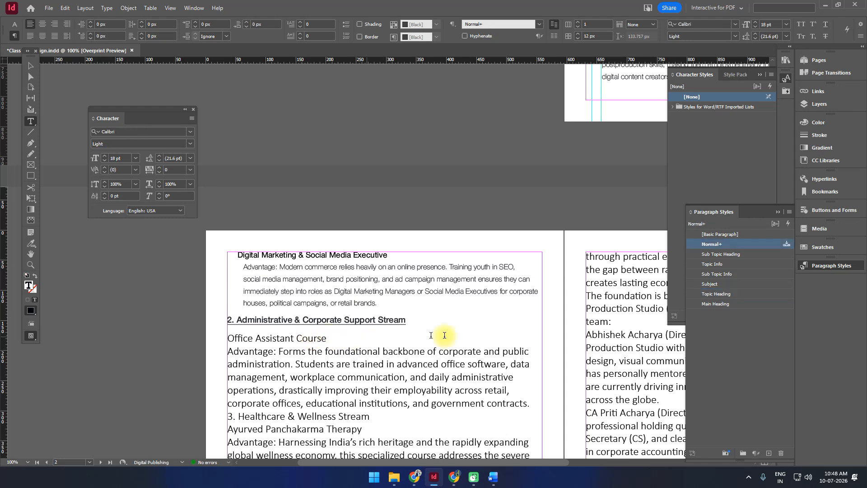
click(728, 254)
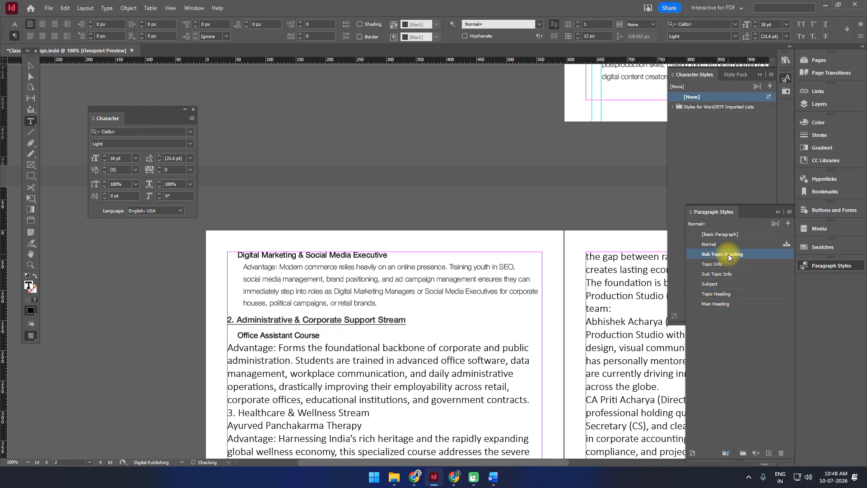
click(352, 346)
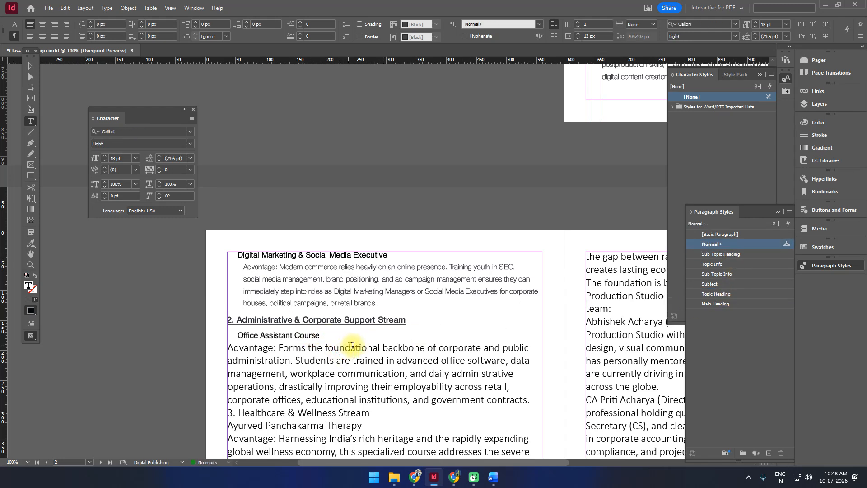
click(717, 274)
Apply the Topic Heading style to the "3. Healthcare & Wellness Stream" line.
scroll(367, 333, down, 3)
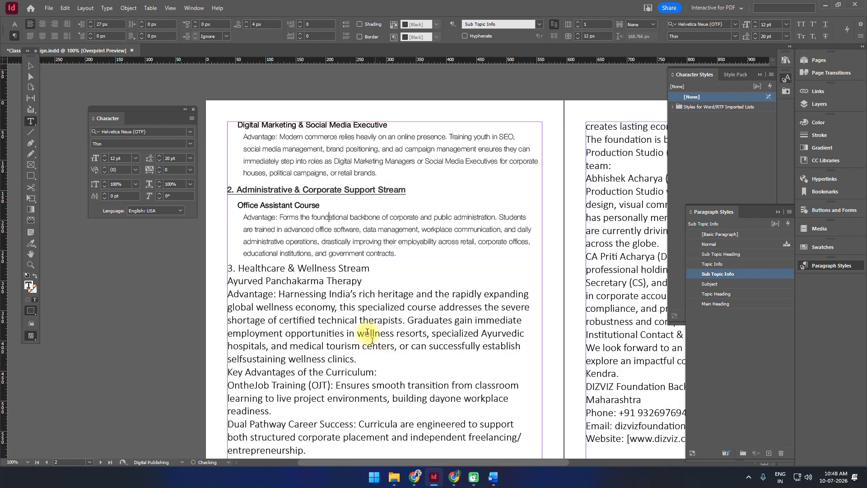
click(343, 268)
click(716, 294)
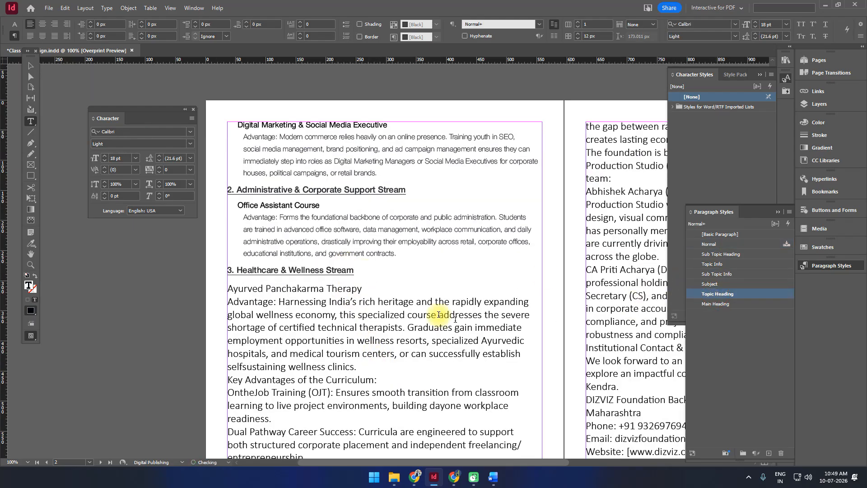
Apply the Sub Topic Heading style to "Ayurved Panchakarma Therapy" and the Sub Topic Info style to its Advantage paragraph.
click(346, 288)
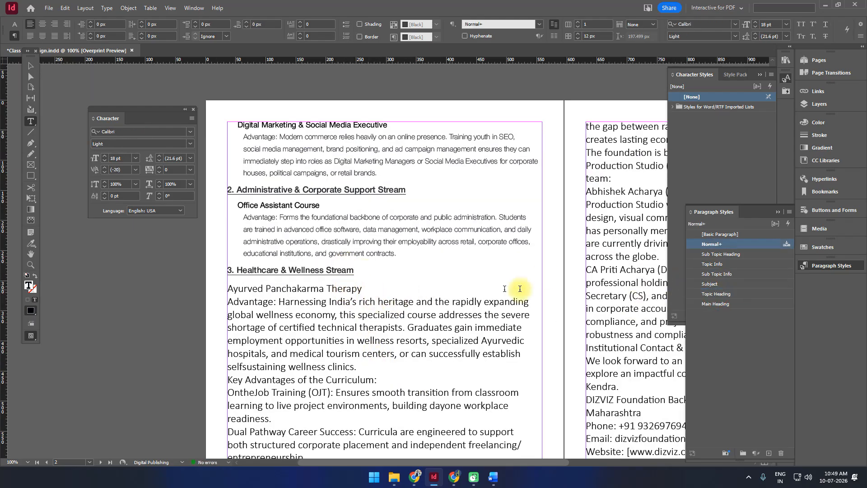
click(728, 257)
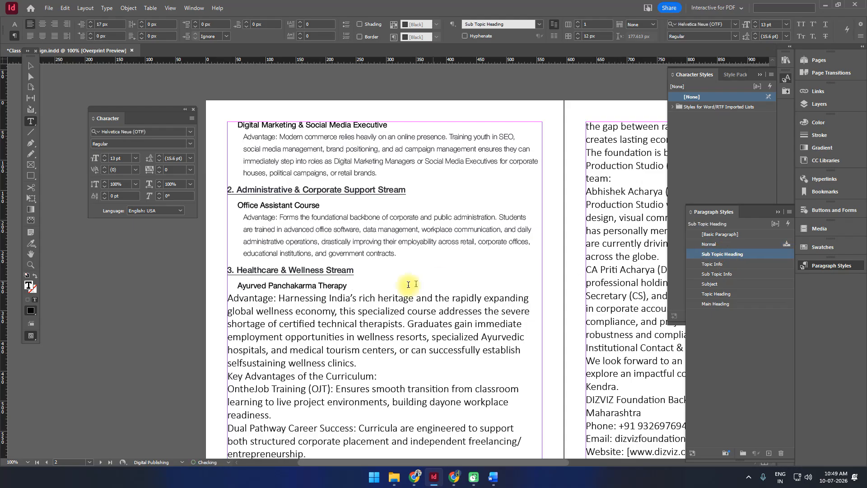
click(379, 298)
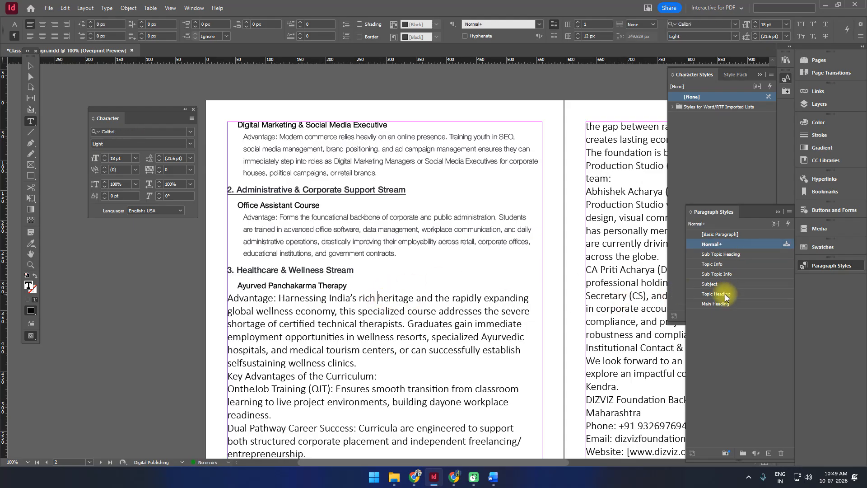
click(724, 274)
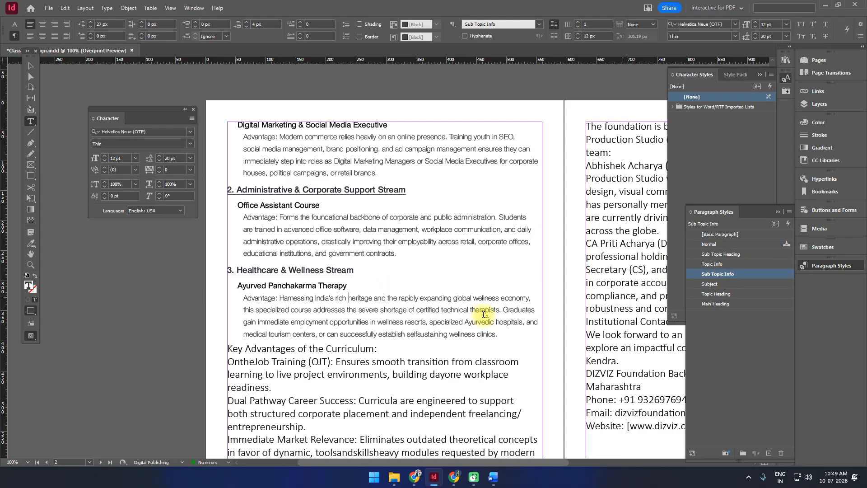
Apply Sub Topic Heading to "Key Advantages of the Curriculum:" and Sub Topic Info to the OntheJob Training (OJT) paragraph below it.
scroll(421, 324, down, 3)
click(345, 252)
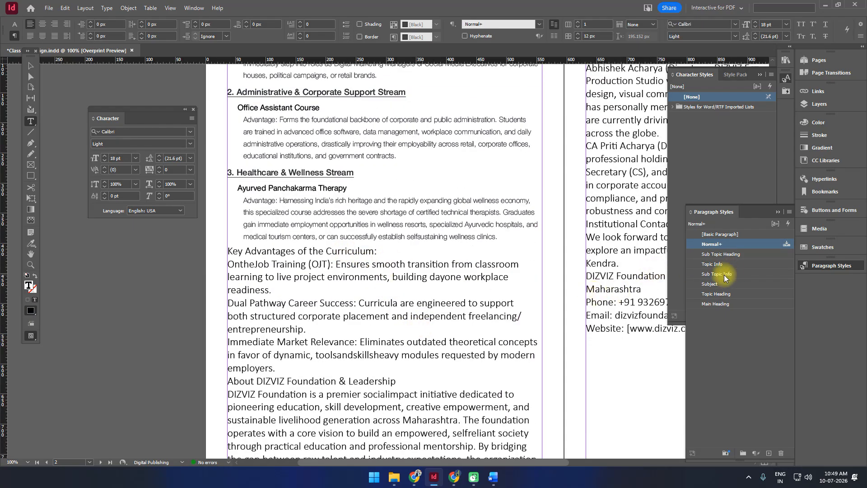
click(721, 254)
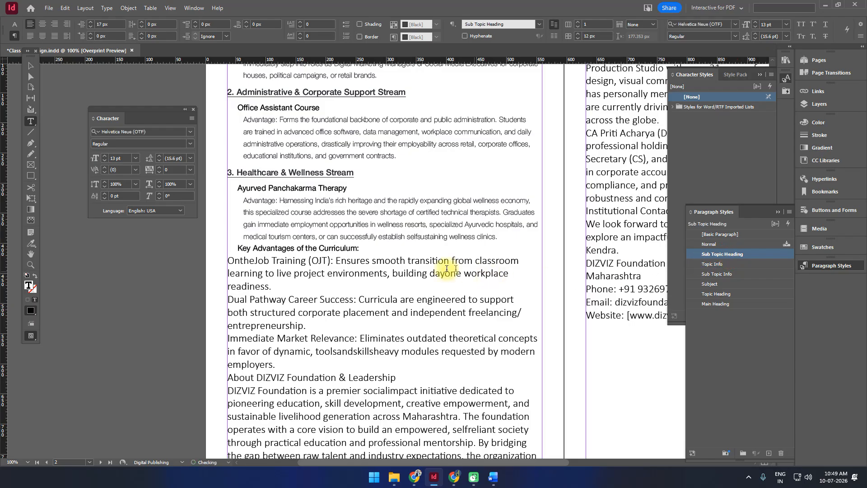
click(423, 268)
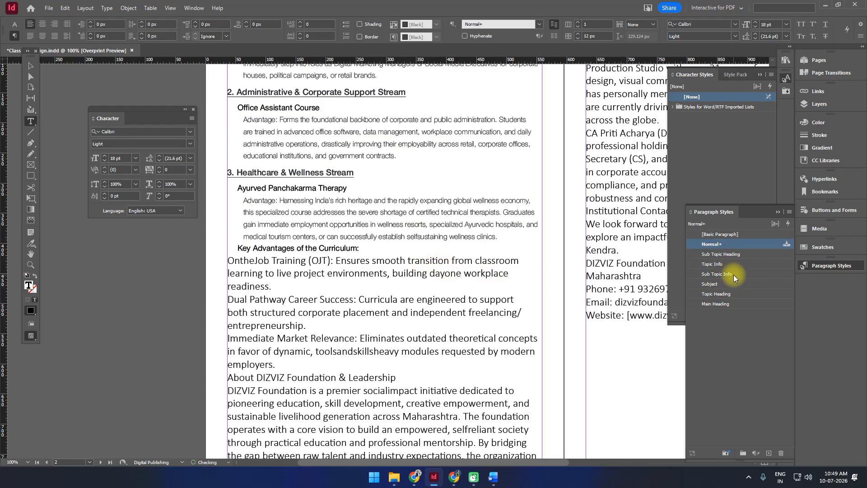
click(719, 274)
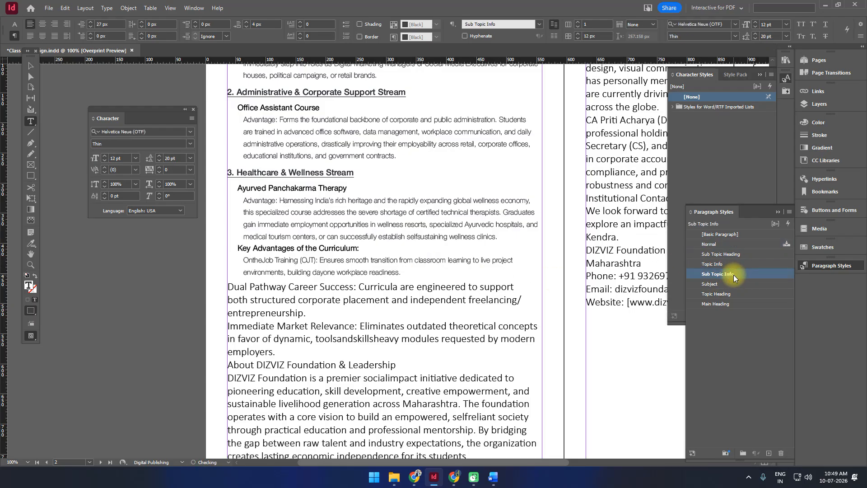
Apply the Sub Topic Info style to the Dual Pathway Career Success and Immediate Market Relevance paragraphs.
click(335, 287)
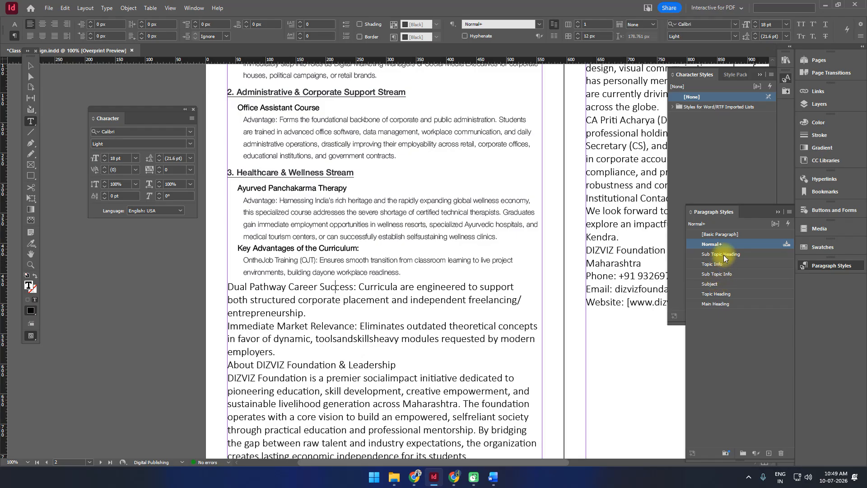
click(718, 275)
click(461, 330)
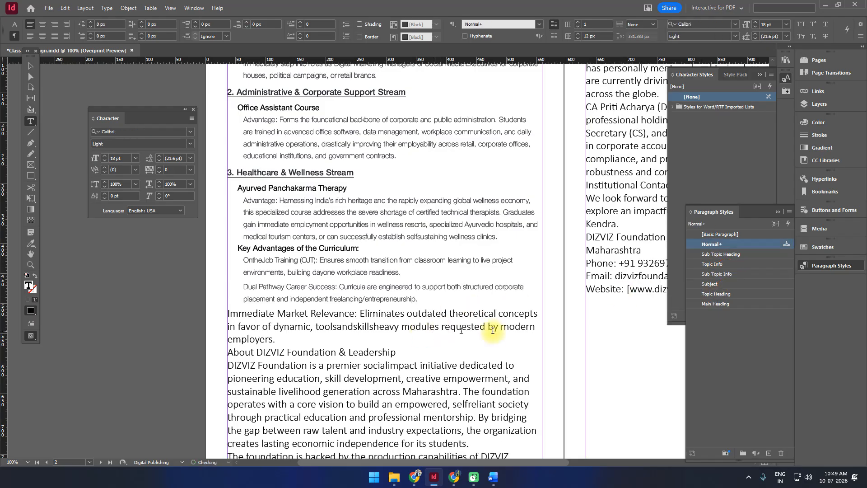
click(717, 275)
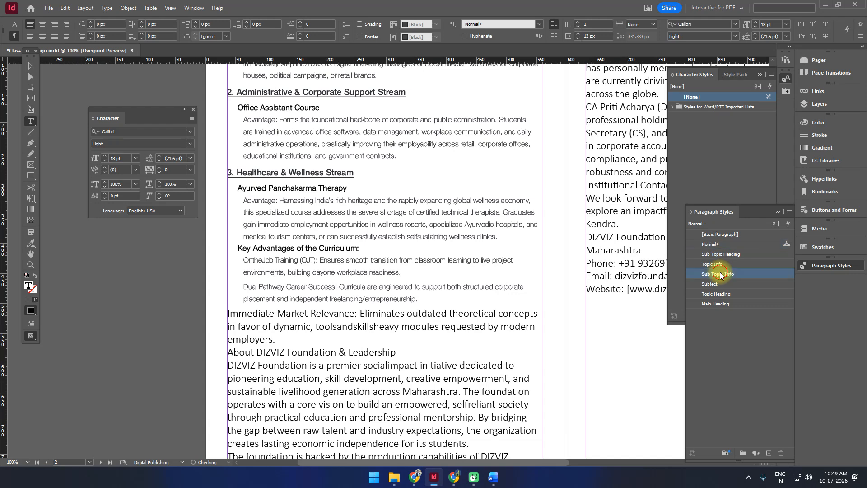
Apply Topic Heading to "About DIZVIZ Foundation & Leadership" and Sub Topic Info to the foundation description directly below it.
click(374, 340)
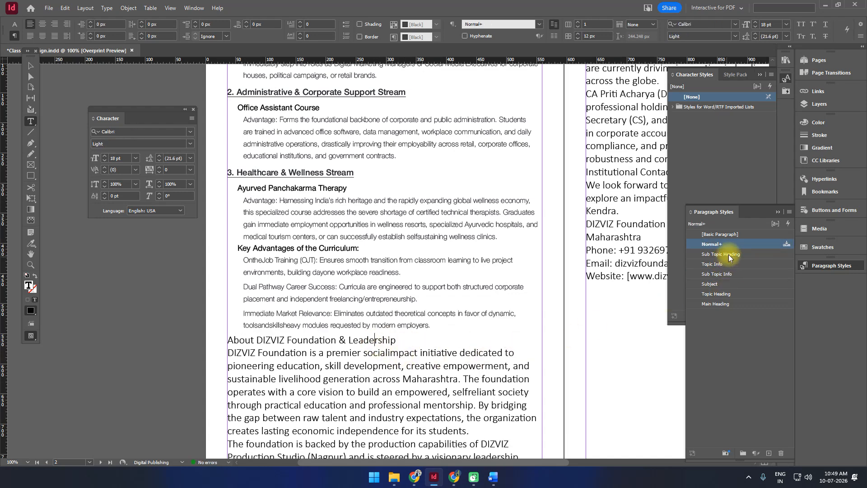
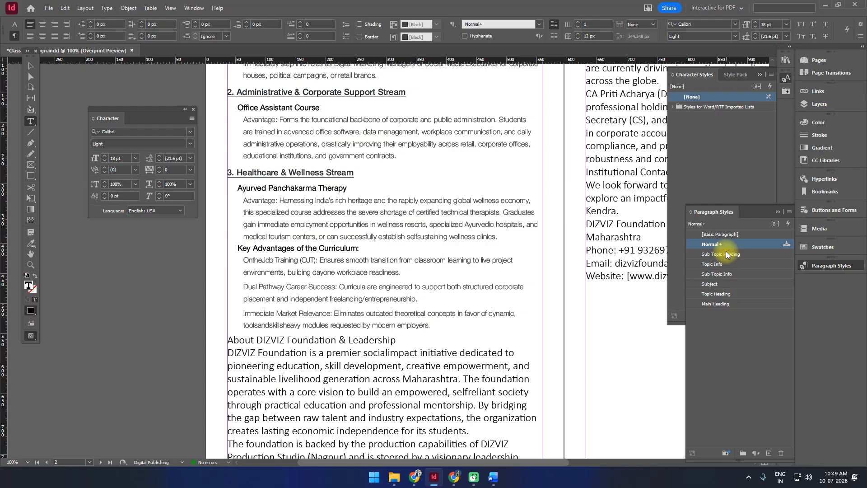
click(720, 298)
click(410, 360)
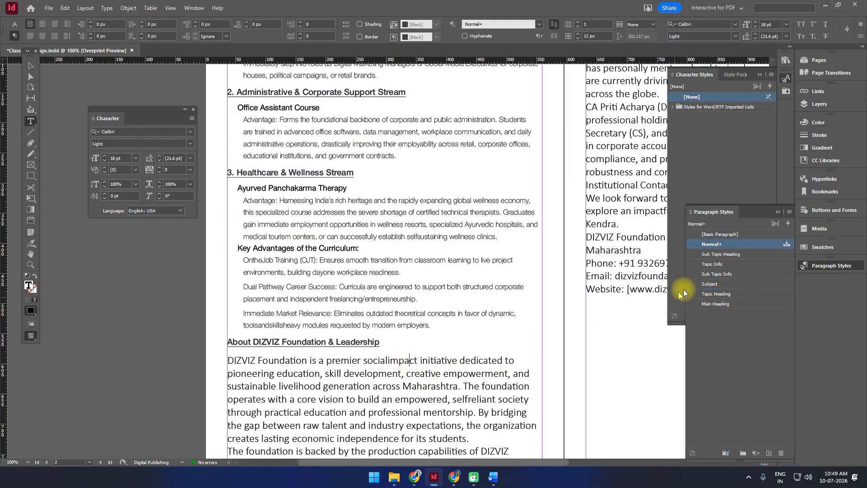
click(725, 278)
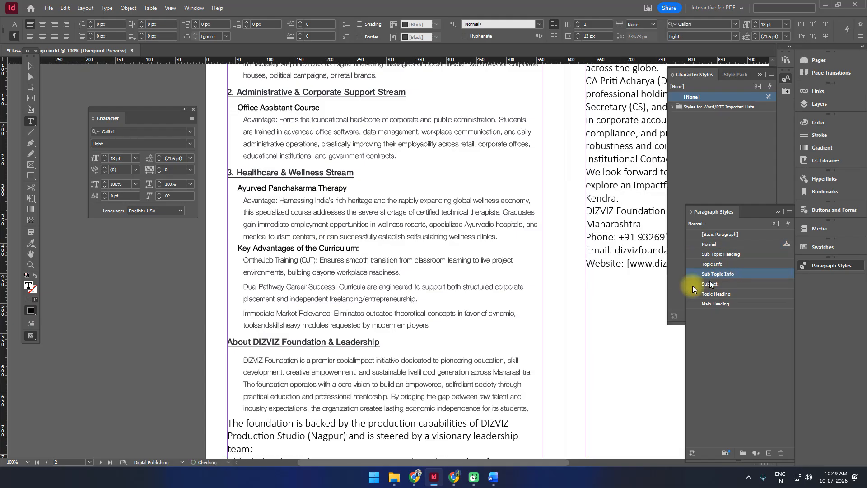
Apply Topic Heading to the "The foundation is backed by the production capabilities" paragraph and Sub Topic Info to the first director's profile.
scroll(388, 314, down, 3)
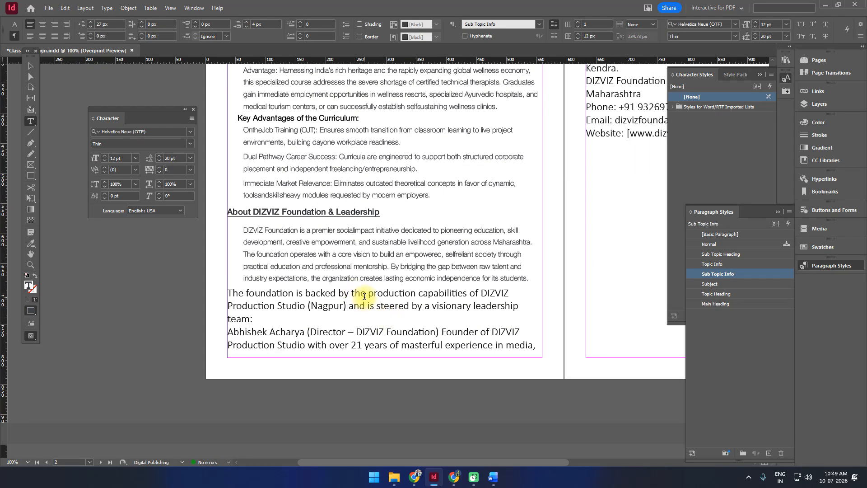
click(364, 296)
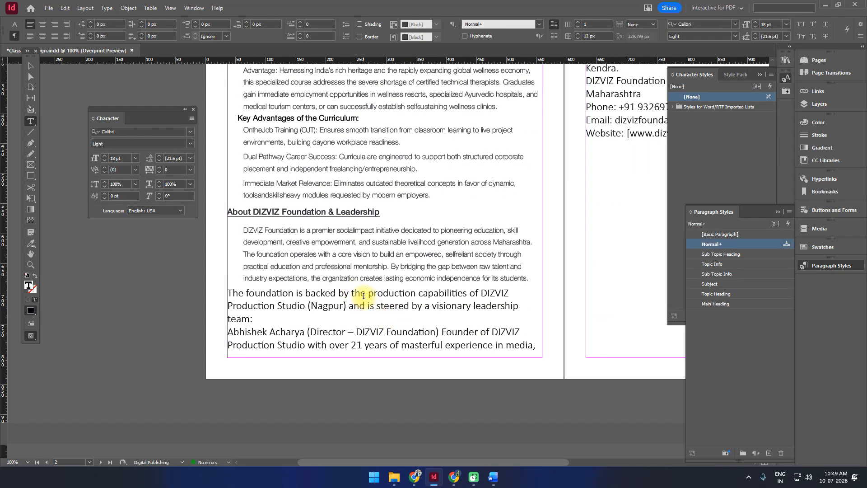
click(719, 294)
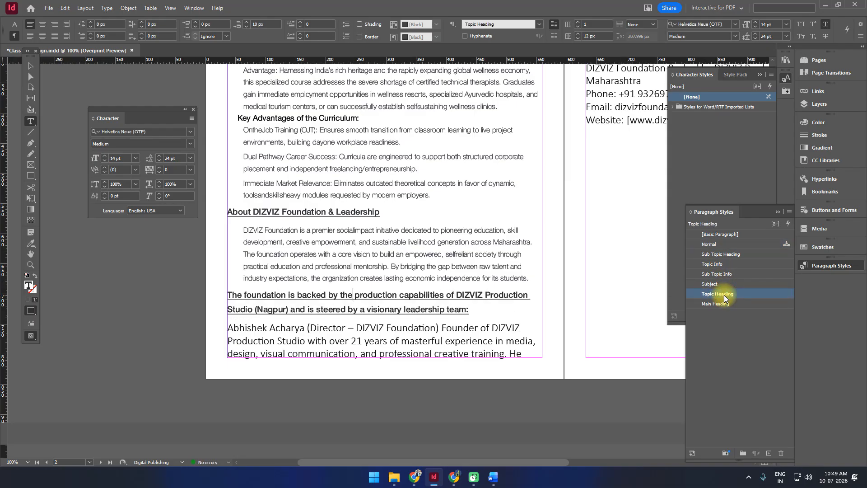
click(356, 329)
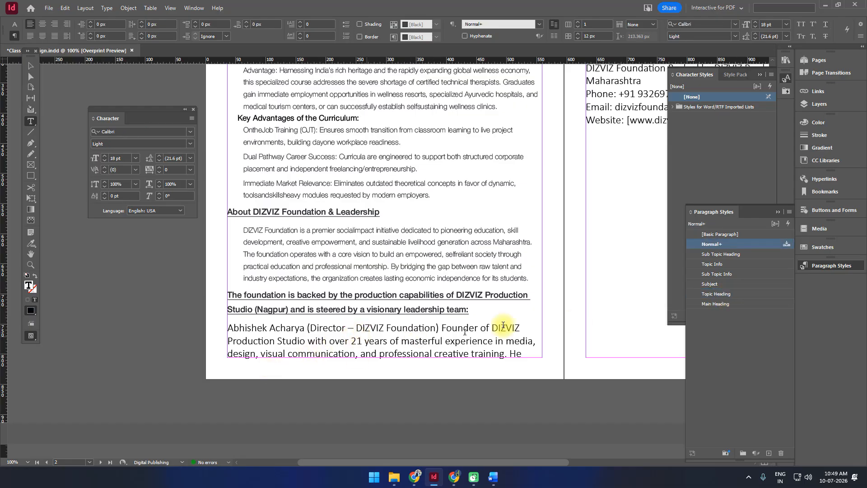
click(722, 275)
Apply the Topic Info style to the second director's profile paragraph on page 3.
scroll(543, 310, up, 4)
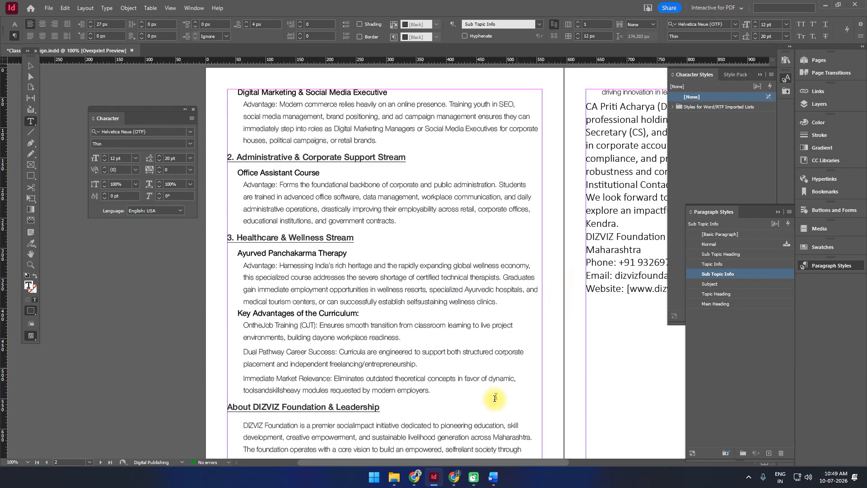
click(30, 66)
drag(548, 166, 284, 199)
click(404, 154)
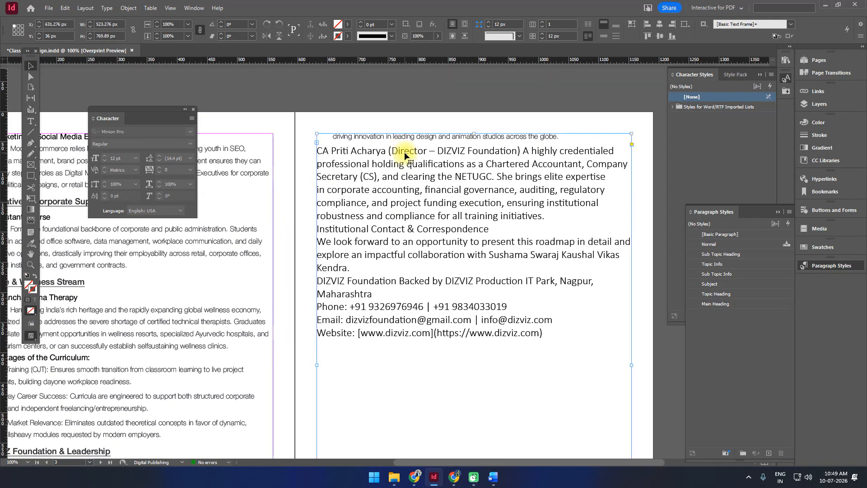
double_click(405, 152)
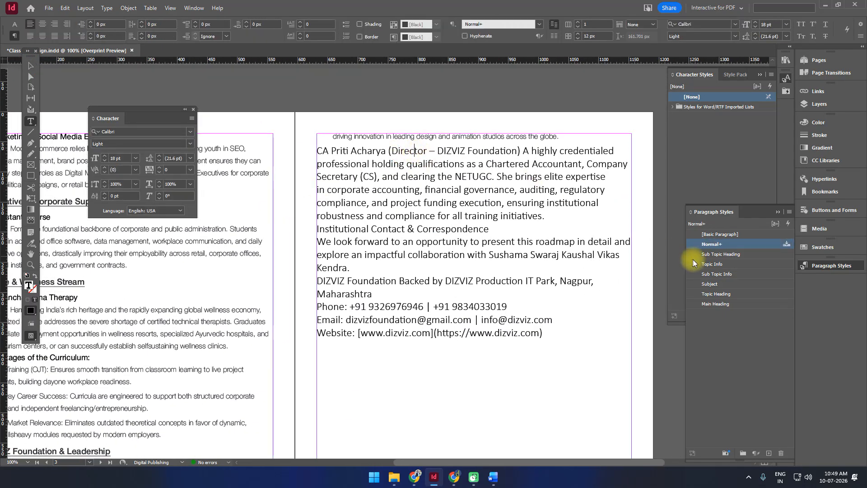
click(716, 264)
Change the first director's profile paragraph at the end of page 2 to the Topic Info style.
scroll(448, 281, down, 5)
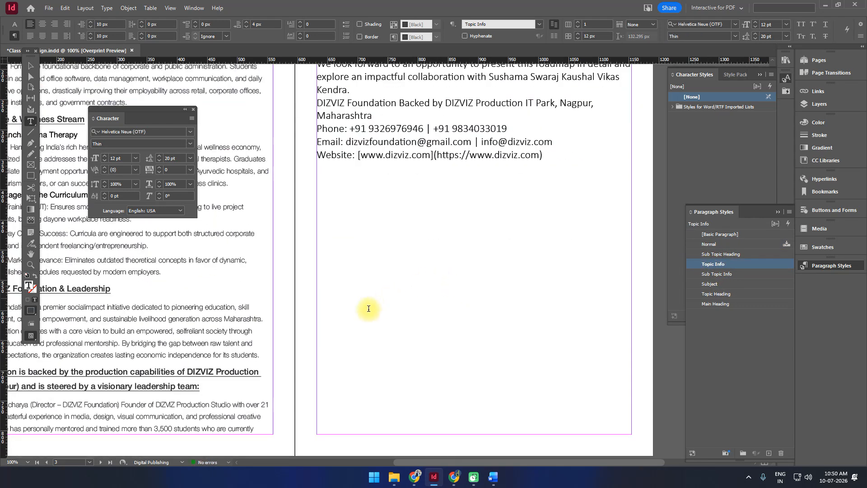
click(148, 416)
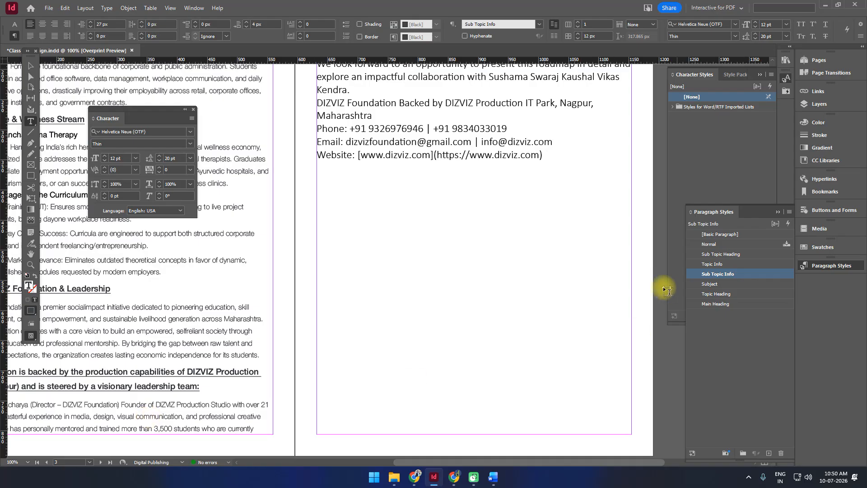
click(714, 264)
Apply Topic Heading to "Institutional Contact & Correspondence" and Topic Info to the "We look forward to an opportunity" paragraph.
scroll(393, 282, up, 5)
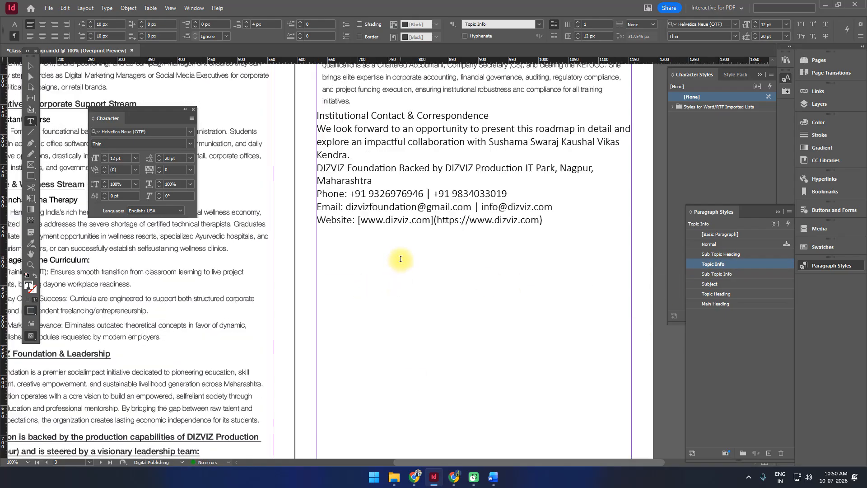
click(366, 213)
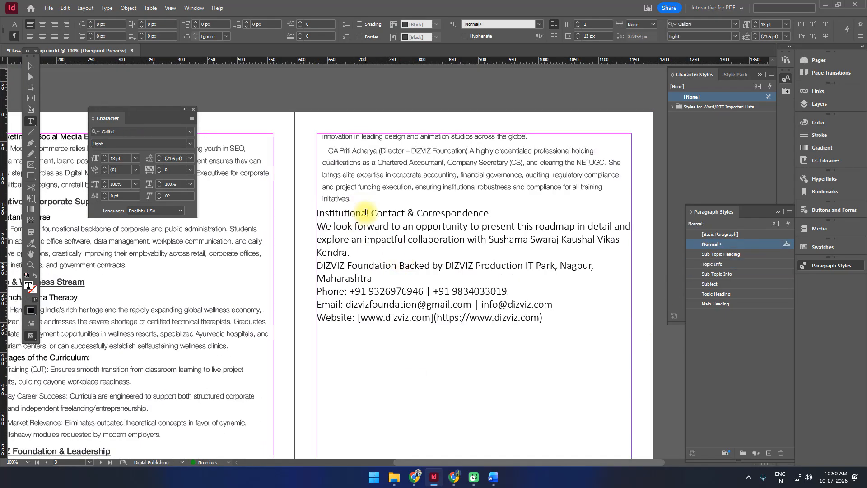
click(725, 264)
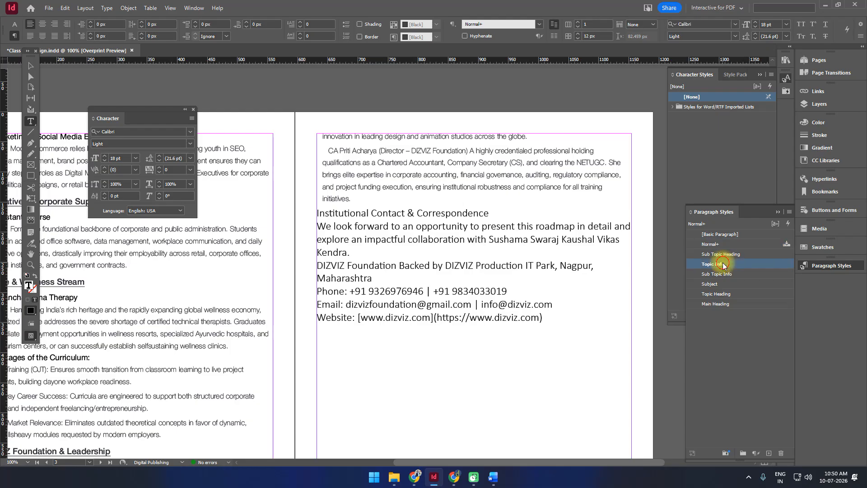
click(720, 292)
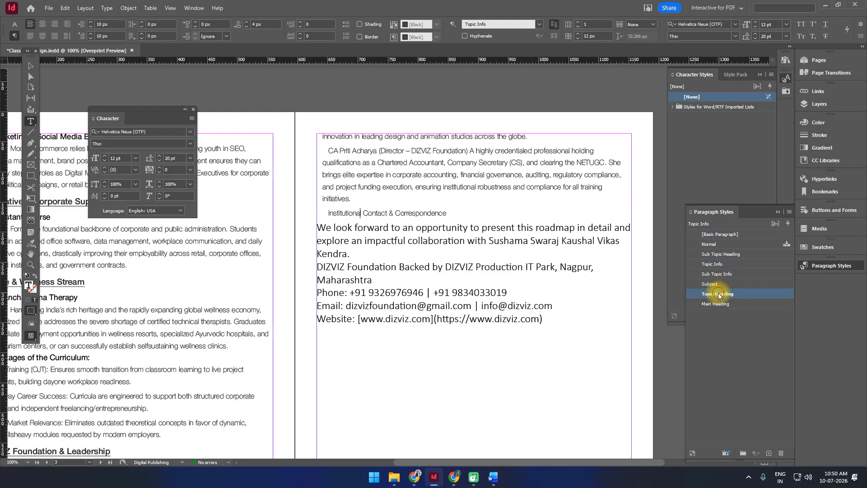
click(492, 234)
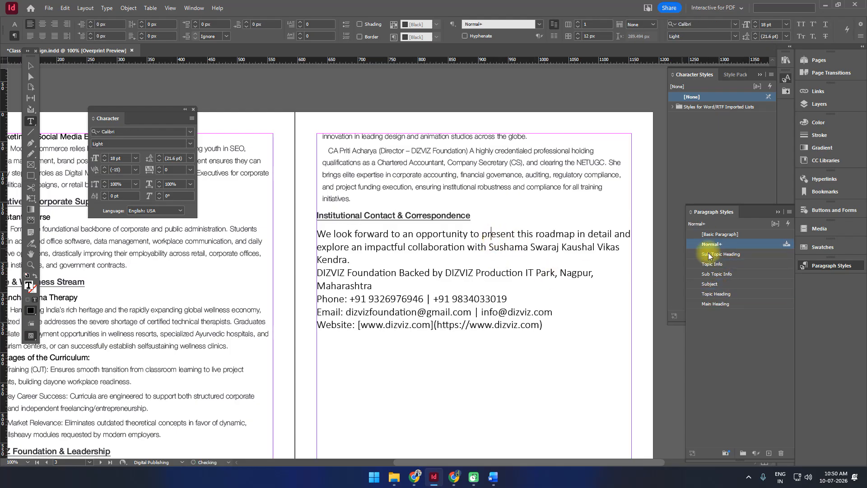
click(722, 264)
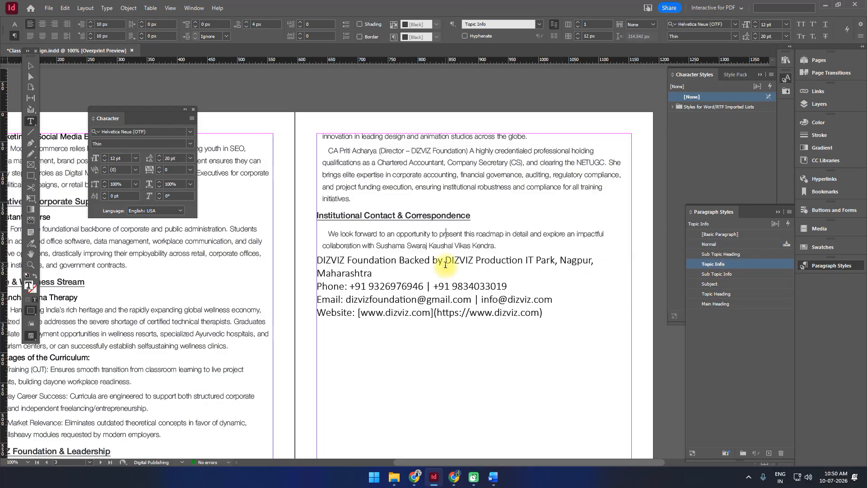
Apply Topic Heading to the "DIZVIZ Foundation Backed by" line and Sub Topic Heading to the Phone, Email and Website lines.
click(460, 262)
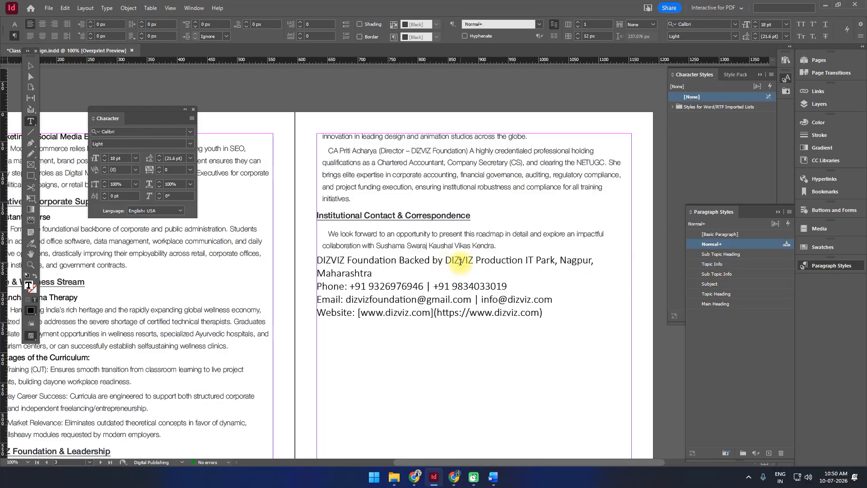
click(717, 294)
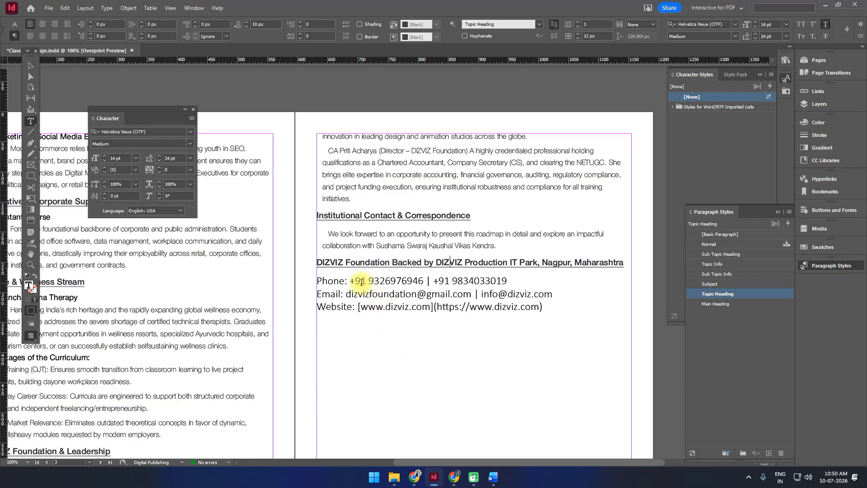
drag(361, 282, 422, 308)
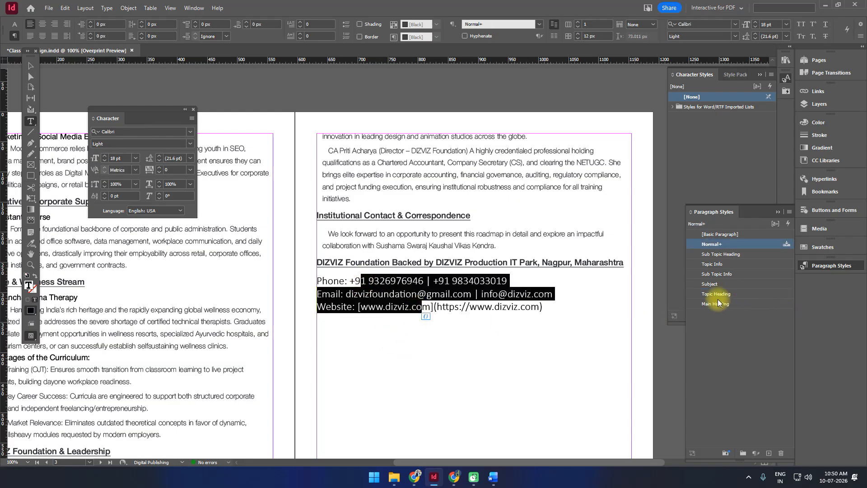
click(725, 256)
click(548, 317)
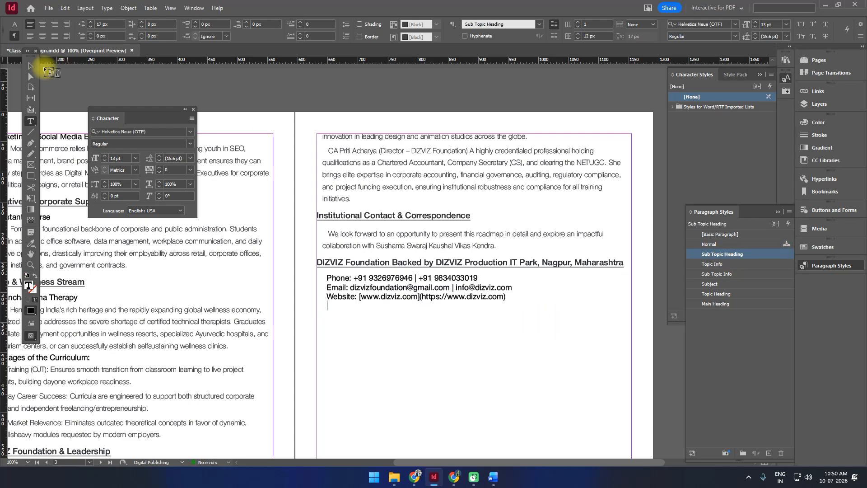
Leave text editing, return to the proposal's first page and save the document.
click(31, 66)
scroll(363, 218, up, 20)
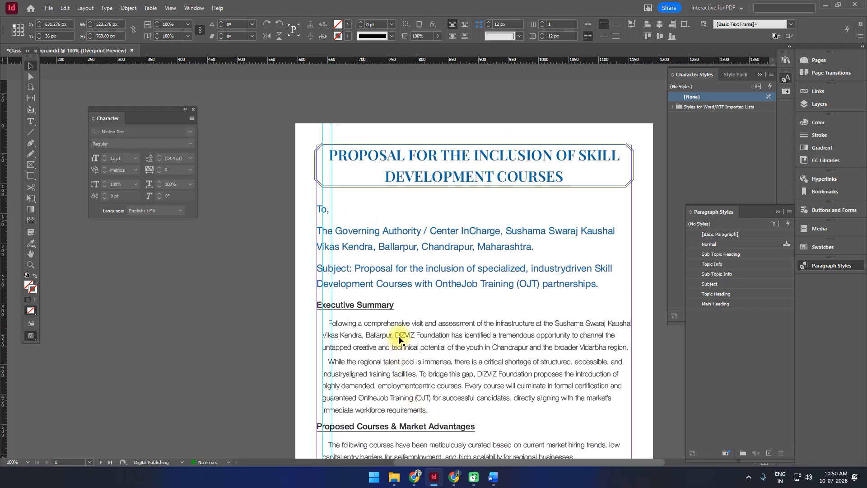
key(ctrl+s)
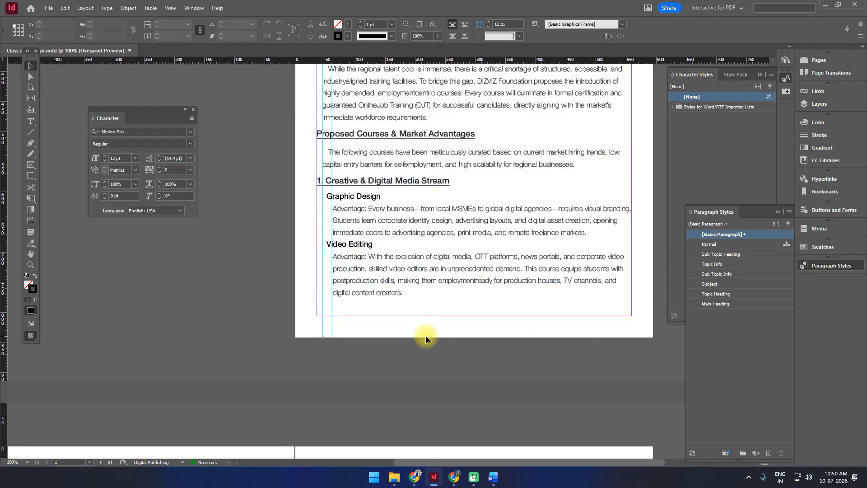
Set the Topic Info paragraph style's character color to pf-blue-600 #004368.
scroll(431, 322, down, 3)
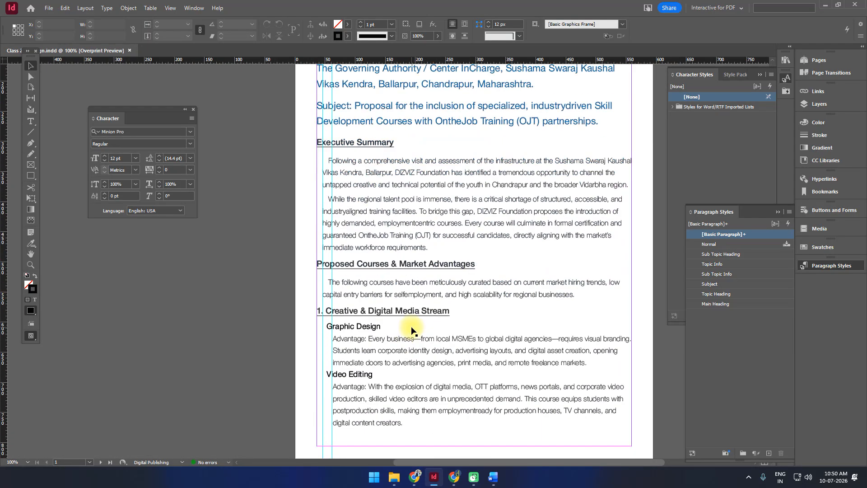
click(386, 179)
triple_click(386, 177)
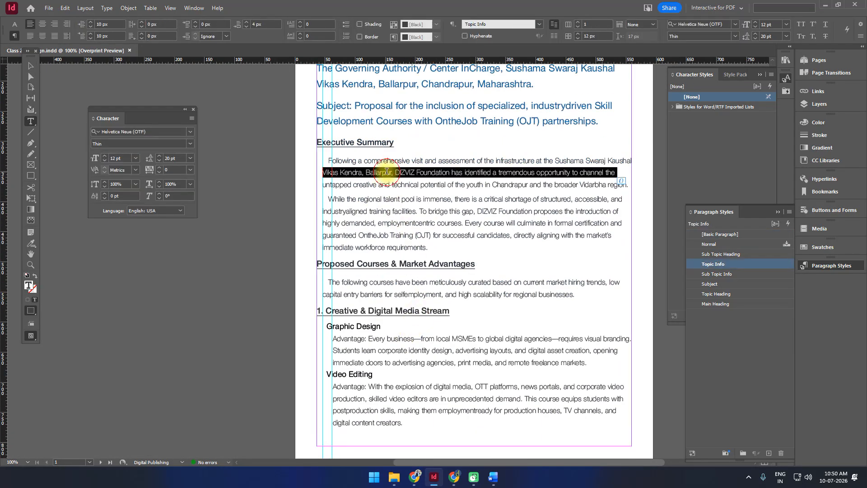
click(438, 172)
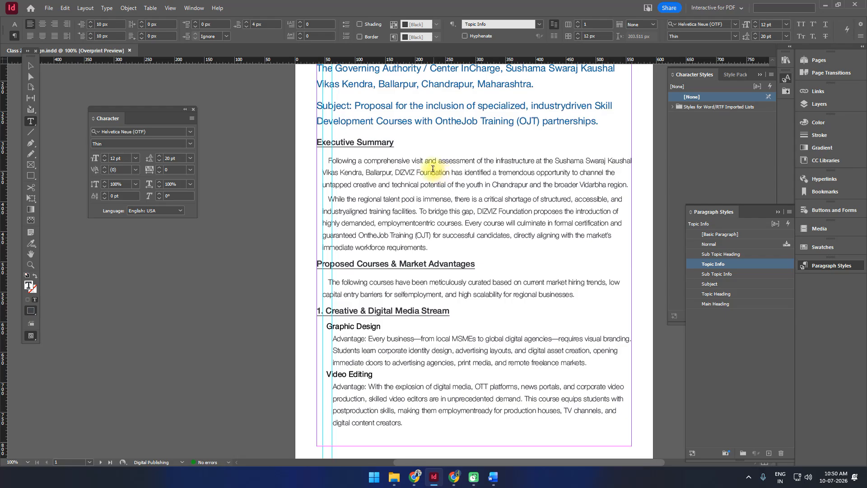
double_click(743, 265)
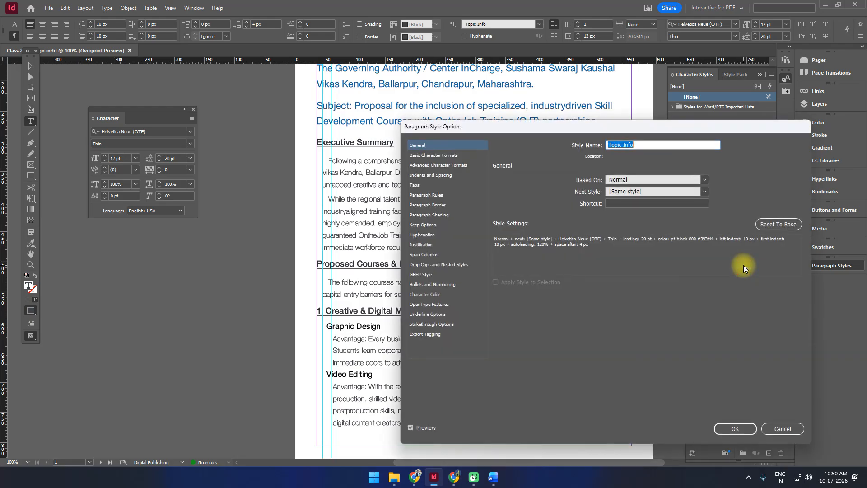
drag(467, 130, 568, 147)
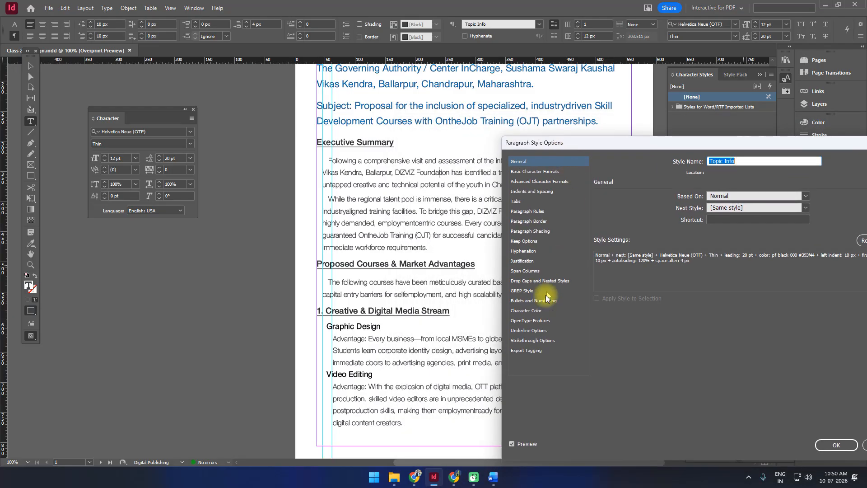
click(525, 310)
scroll(720, 246, down, 3)
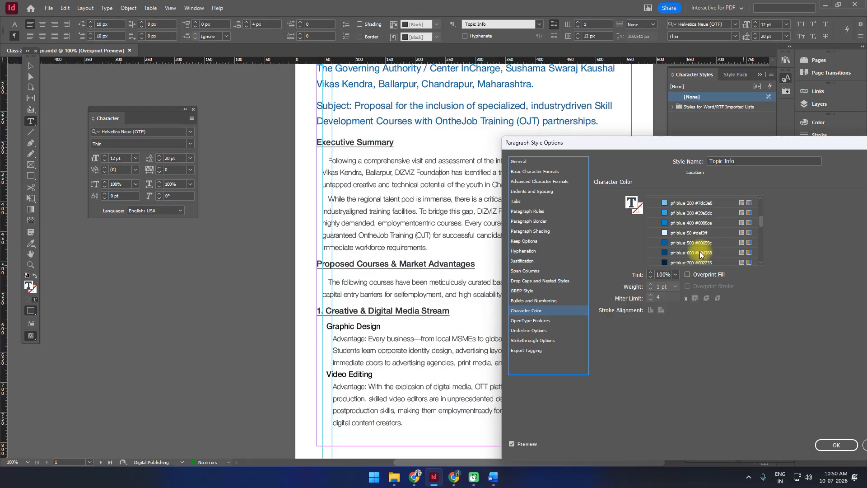
click(702, 262)
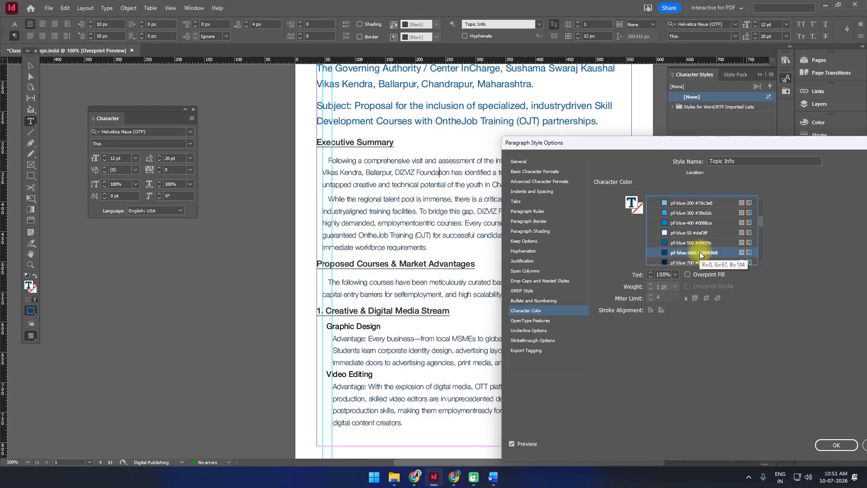
click(836, 445)
Set the Topic Heading paragraph style's character color to pf-blue-700 #002235.
scroll(490, 343, down, 4)
scroll(492, 344, down, 3)
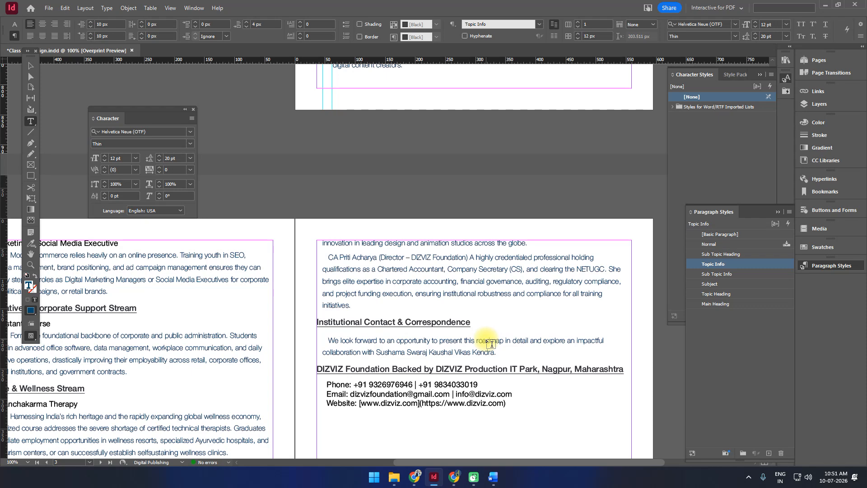
scroll(491, 344, down, 3)
scroll(492, 345, up, 10)
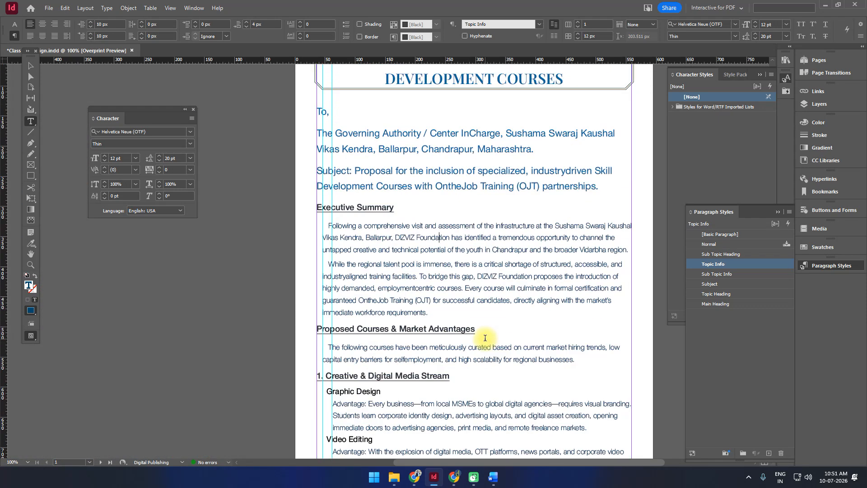
click(450, 329)
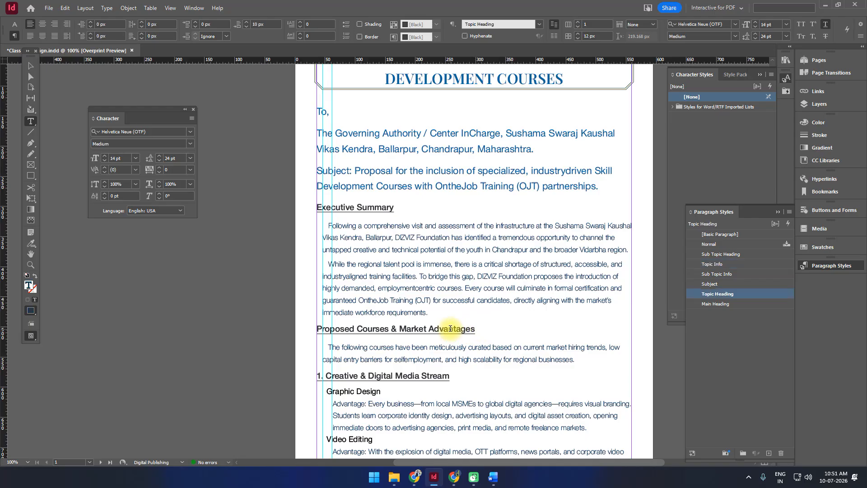
double_click(752, 294)
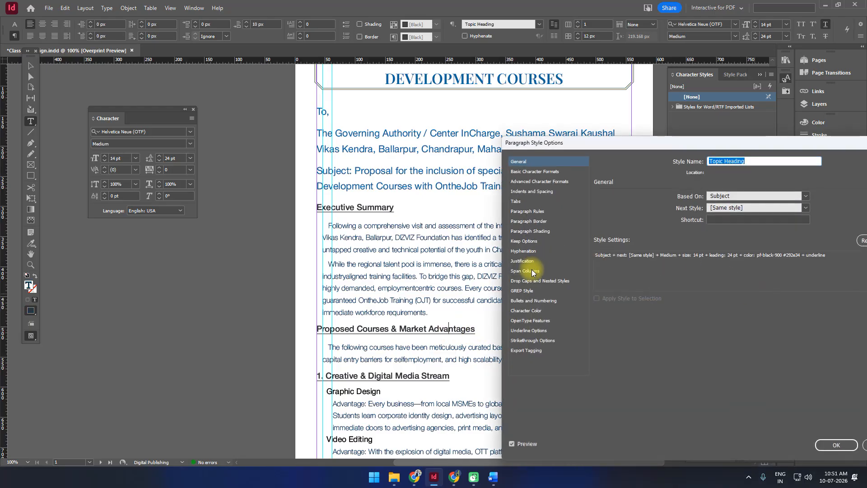
click(527, 311)
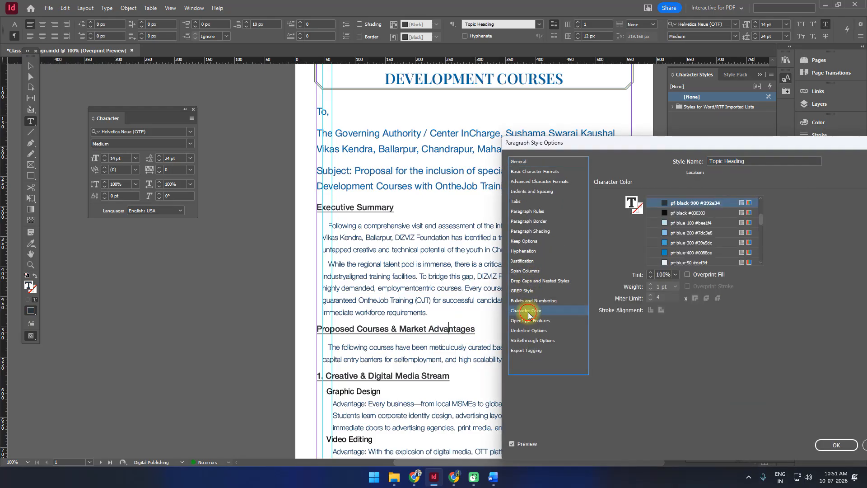
scroll(690, 247, down, 2)
click(684, 254)
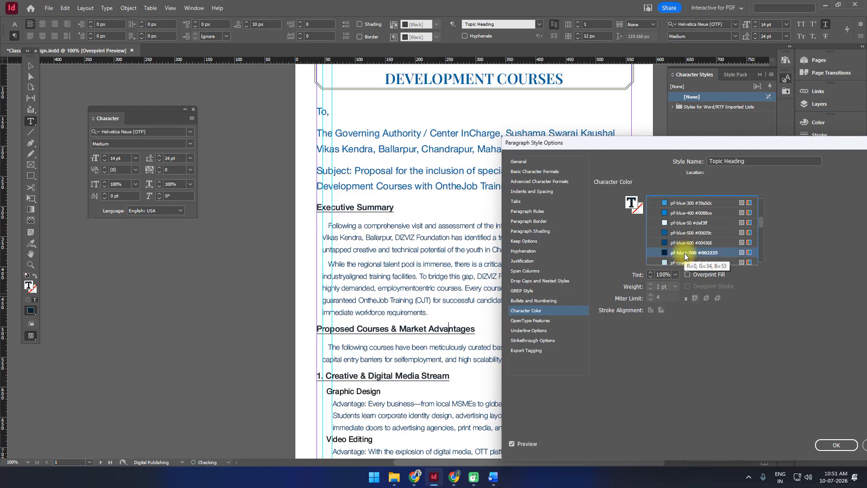
scroll(685, 255, down, 3)
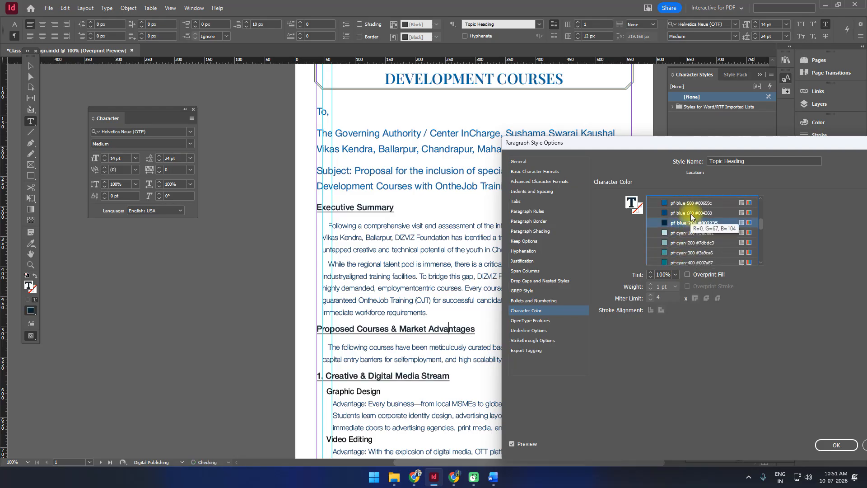
scroll(695, 230, down, 3)
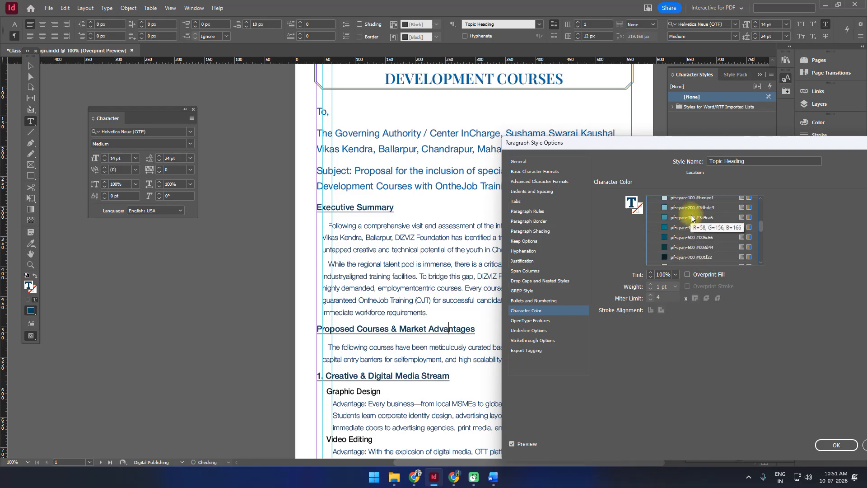
click(834, 445)
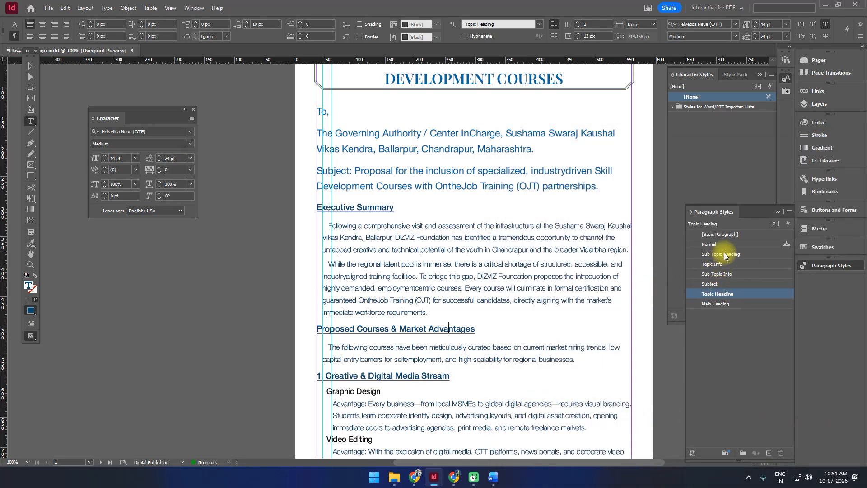
Set the Sub Topic Heading paragraph style's character color to pf-blue-600 #004368.
double_click(742, 254)
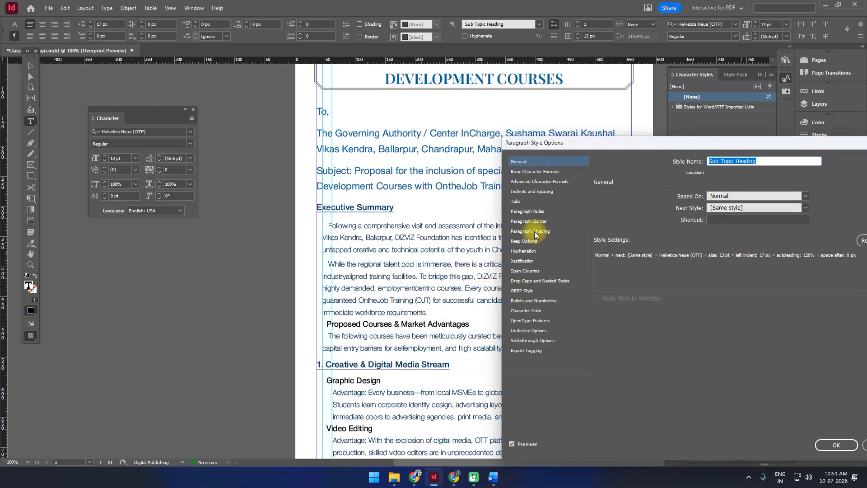
click(533, 311)
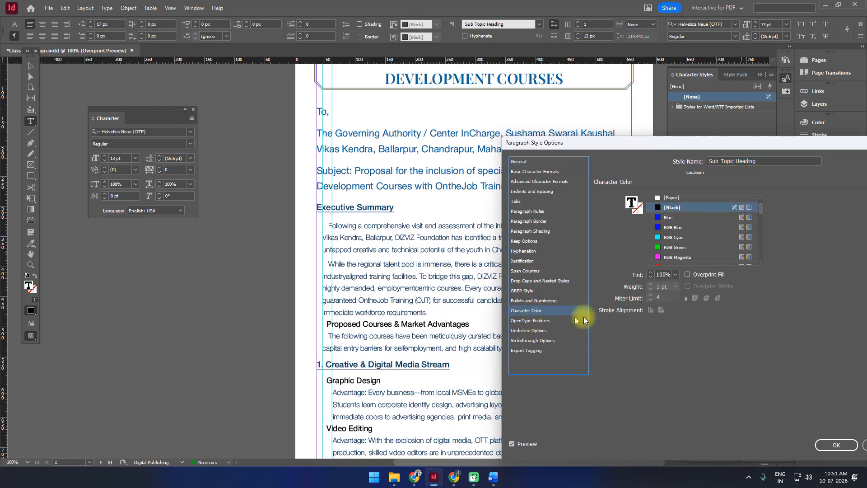
scroll(684, 230, down, 3)
scroll(684, 235, down, 5)
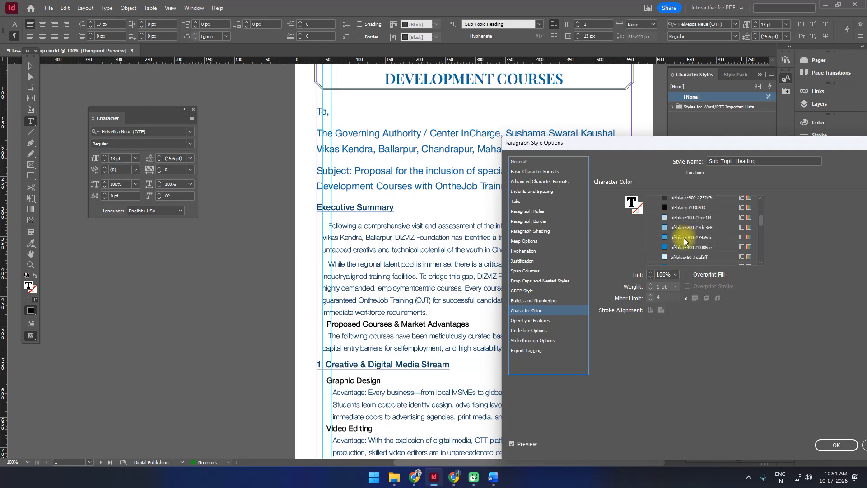
click(680, 259)
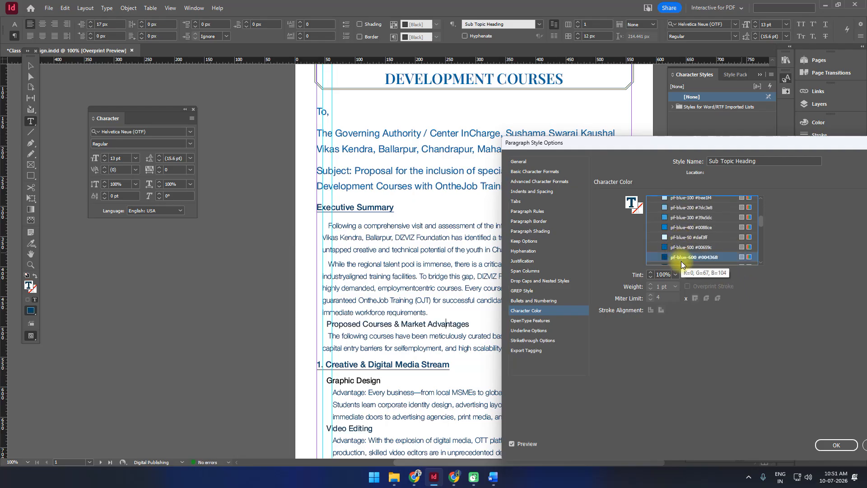
scroll(687, 259, down, 1)
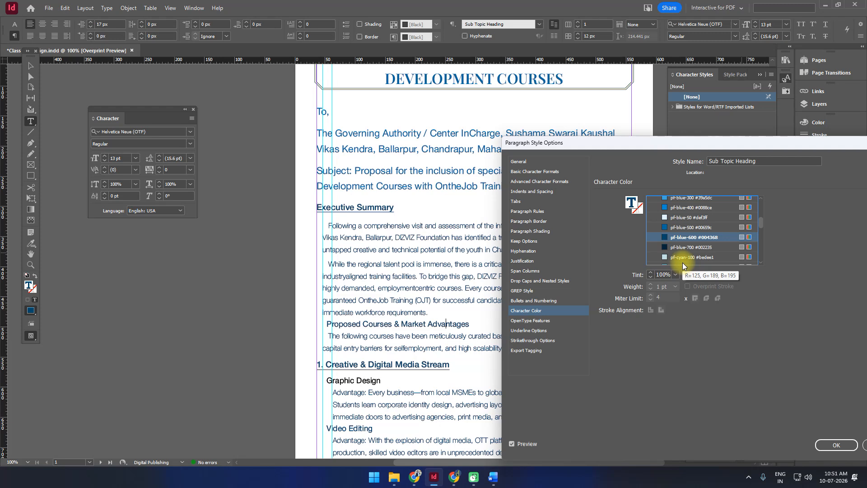
click(835, 445)
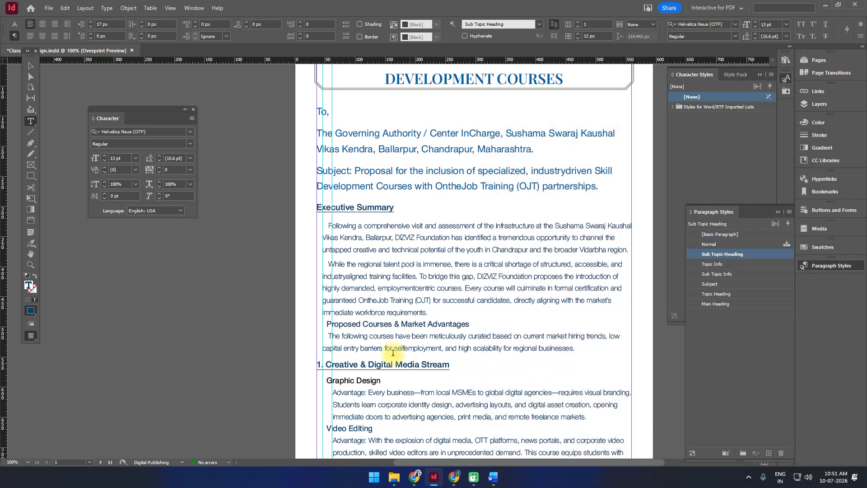
Apply the Sub Topic Heading style to the "Graphic Design" heading on the first page.
scroll(394, 352, down, 3)
scroll(394, 352, down, 7)
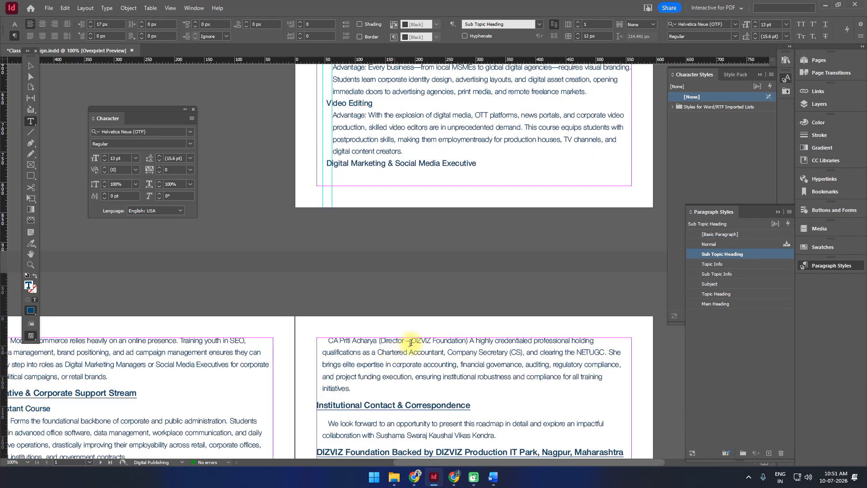
scroll(394, 351, up, 7)
triple_click(360, 283)
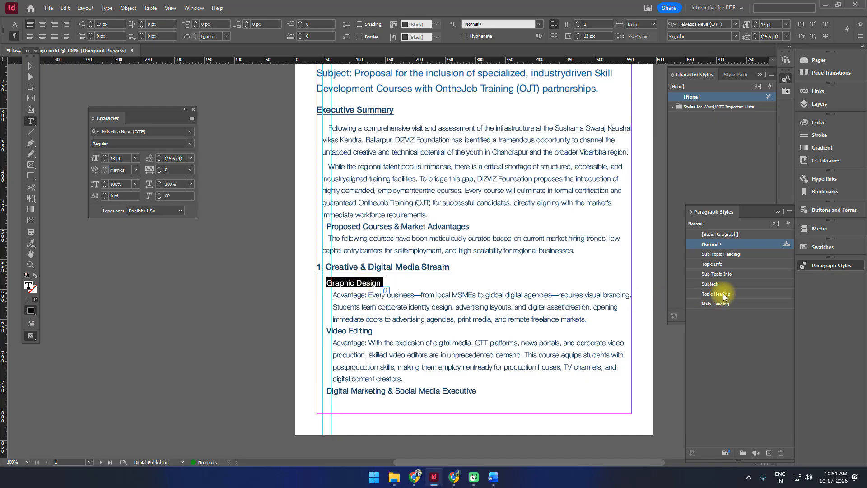
click(727, 254)
click(526, 333)
scroll(548, 354, down, 5)
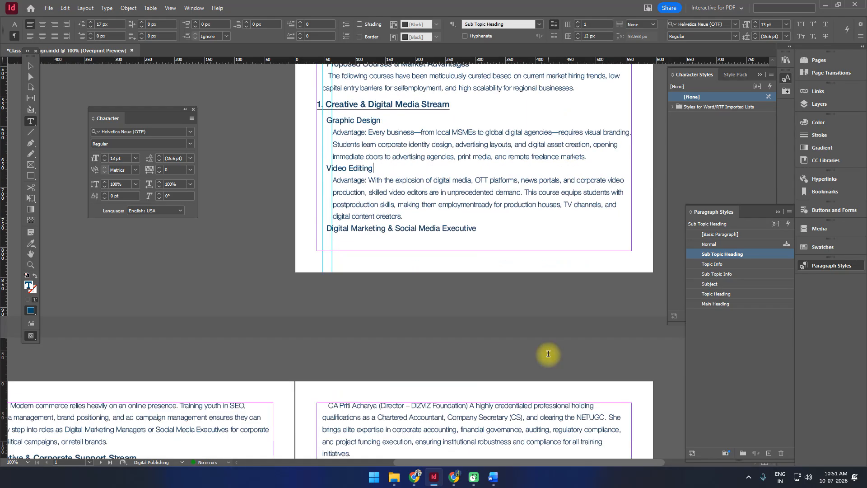
scroll(546, 353, up, 3)
scroll(500, 327, up, 3)
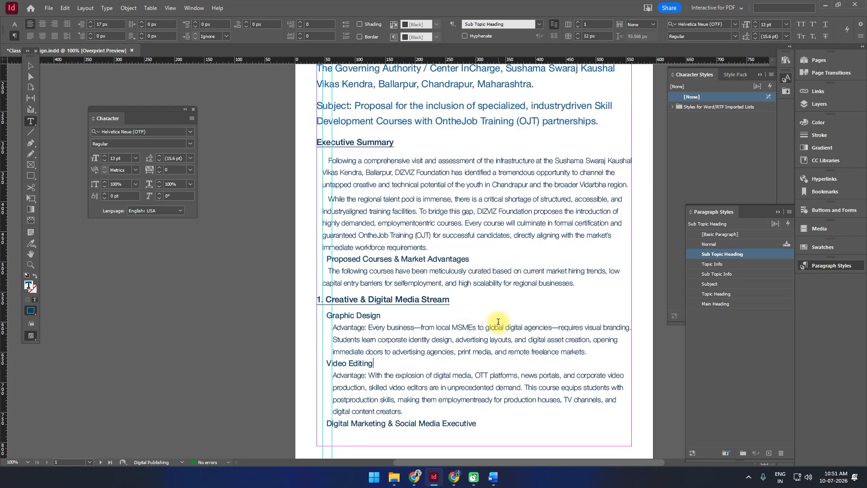
click(389, 328)
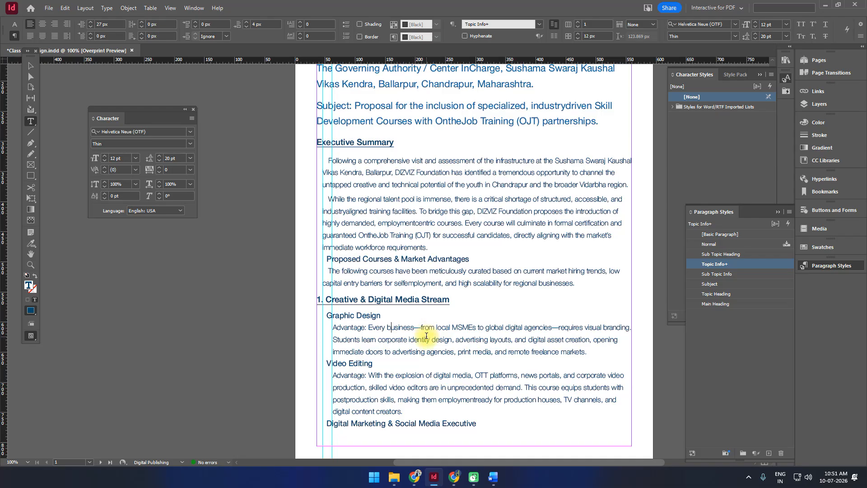
double_click(754, 265)
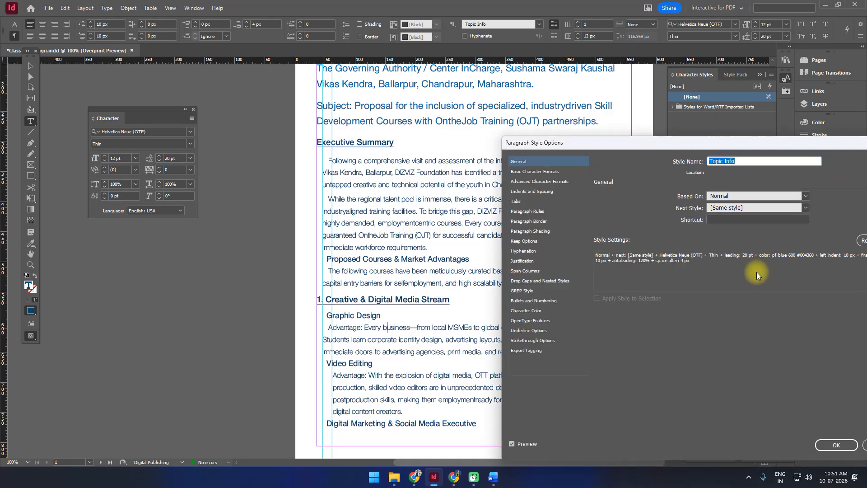
click(823, 445)
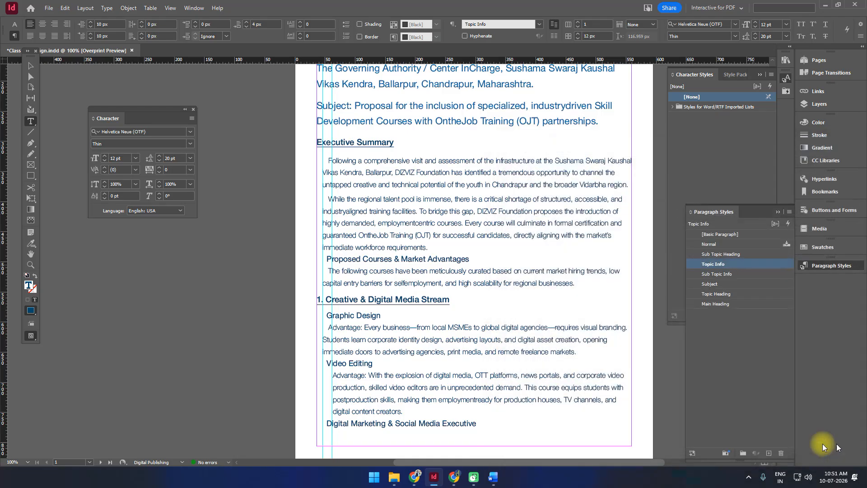
key(ctrl+z)
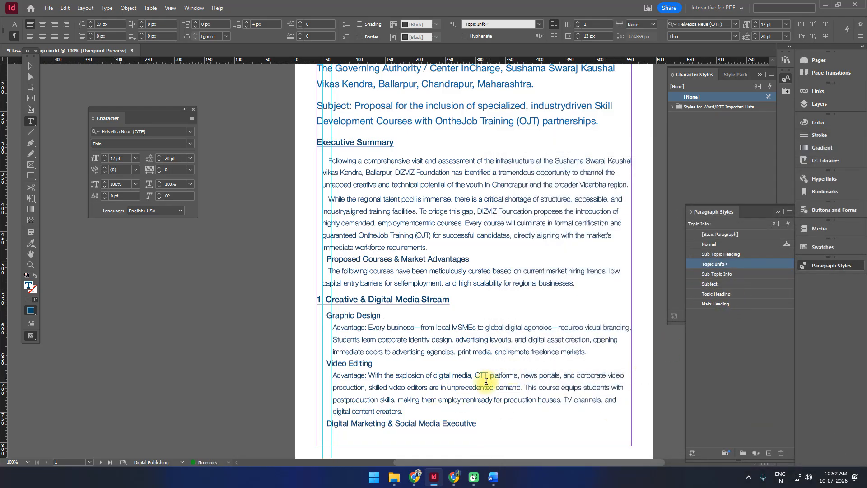
Open the character color settings of the Sub Topic Info paragraph style.
click(739, 275)
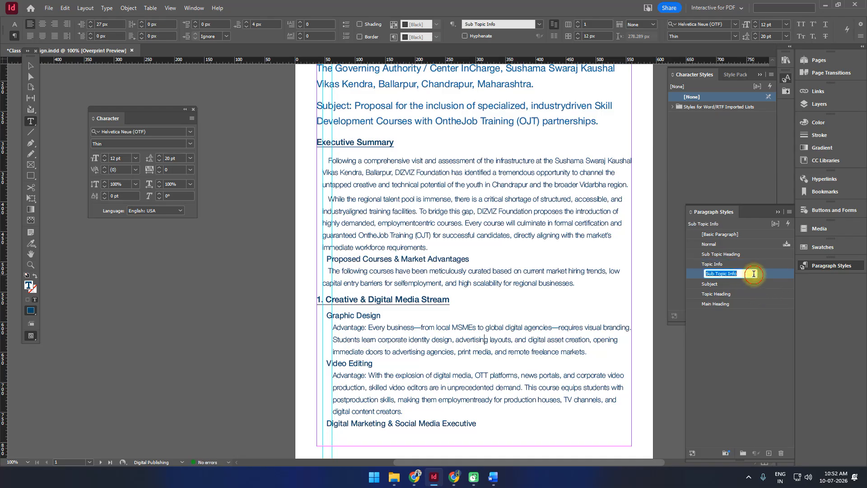
double_click(779, 275)
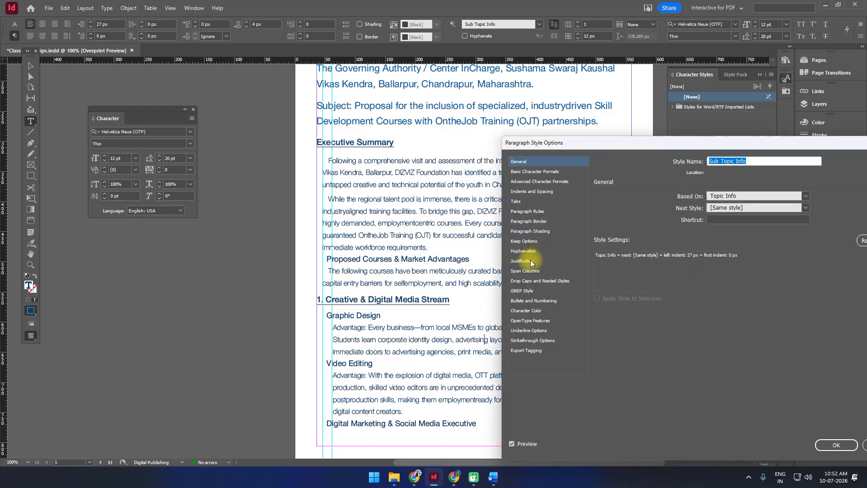
click(537, 312)
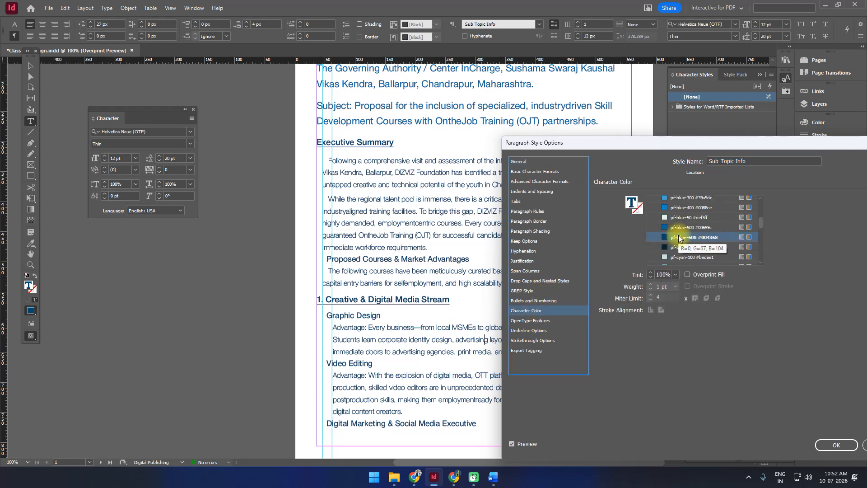
Try pf-blue-400 #0088ce, pf-gold-200 and several green swatches as the Sub Topic Info style's character color.
click(685, 204)
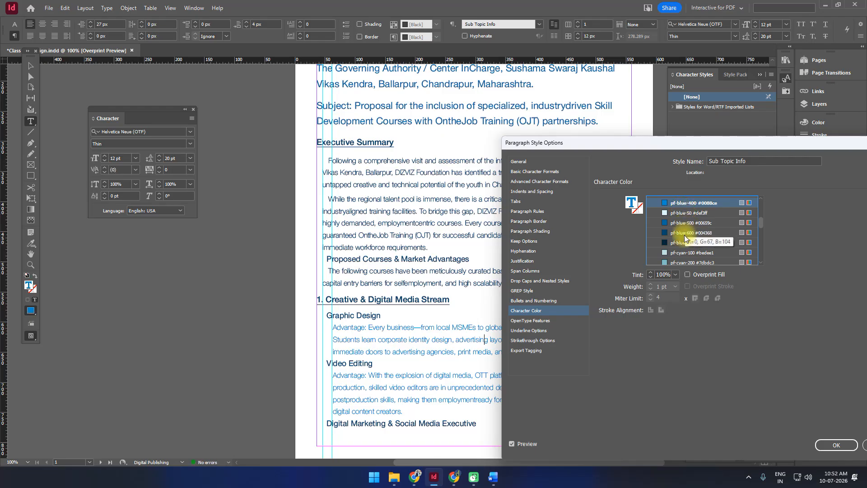
scroll(684, 237, up, 3)
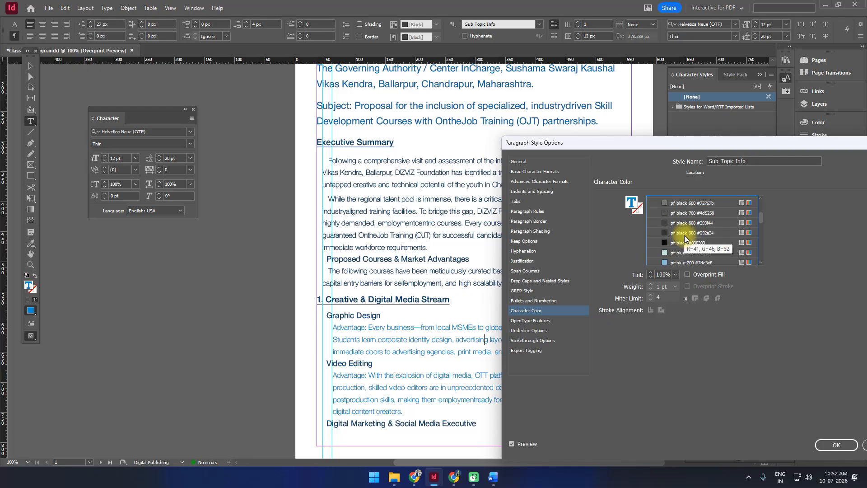
scroll(684, 238, down, 5)
click(684, 239)
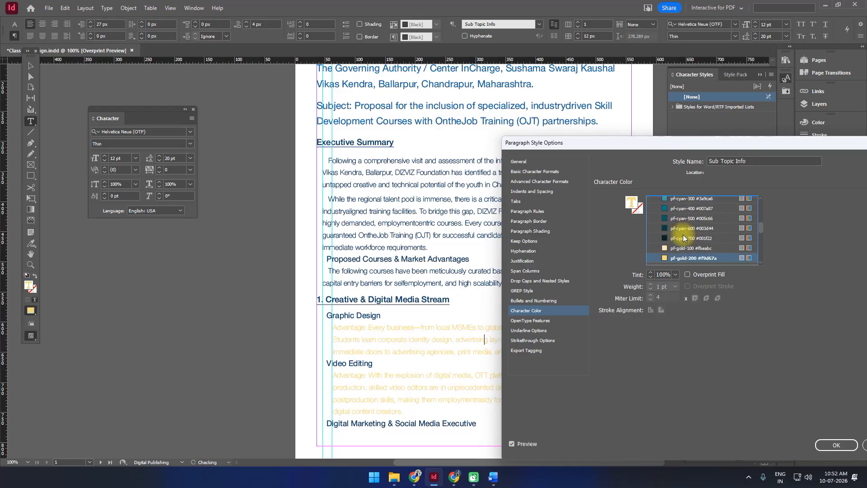
scroll(685, 238, down, 5)
click(687, 219)
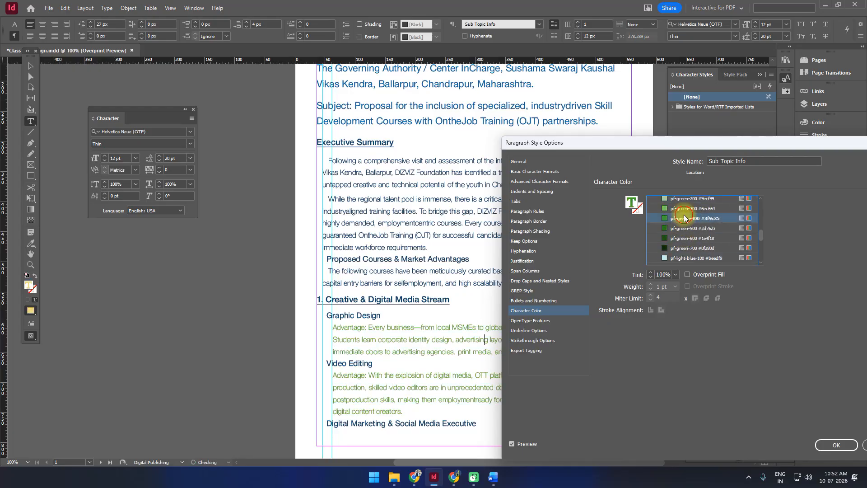
click(690, 235)
click(687, 242)
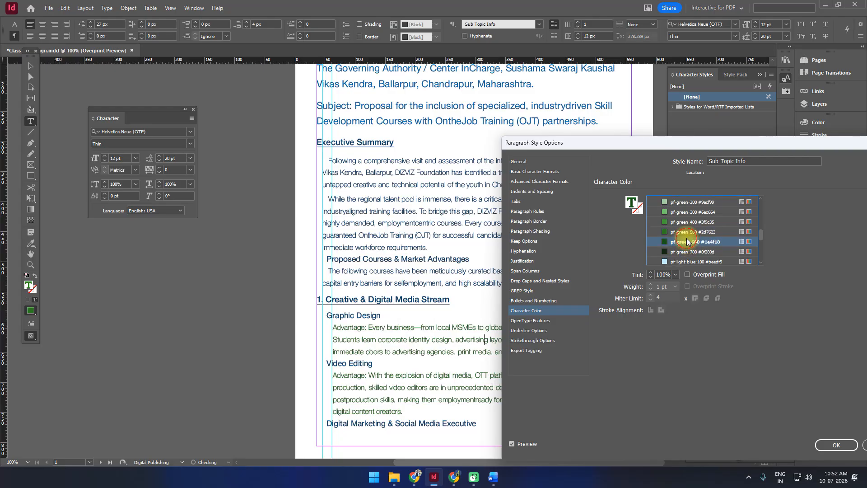
click(686, 225)
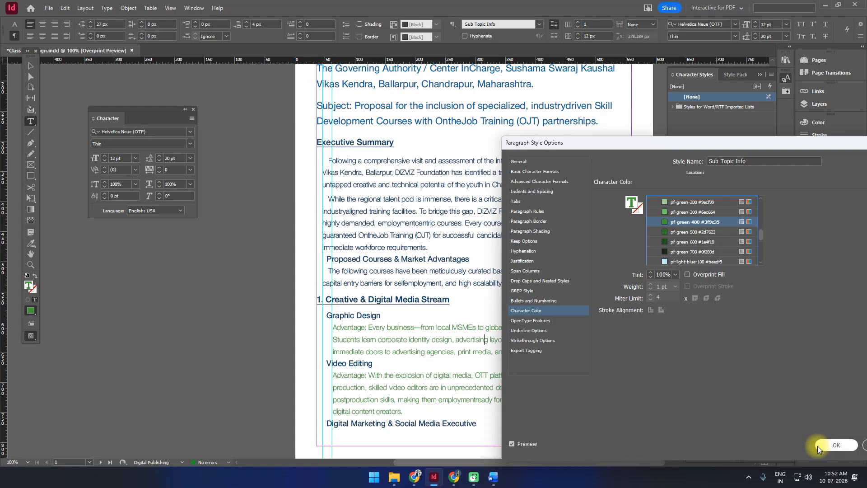
Compare orange swatches for the Sub Topic Info paragraph style and set its character color to pf-orange-500 #b35c00.
scroll(680, 238, down, 5)
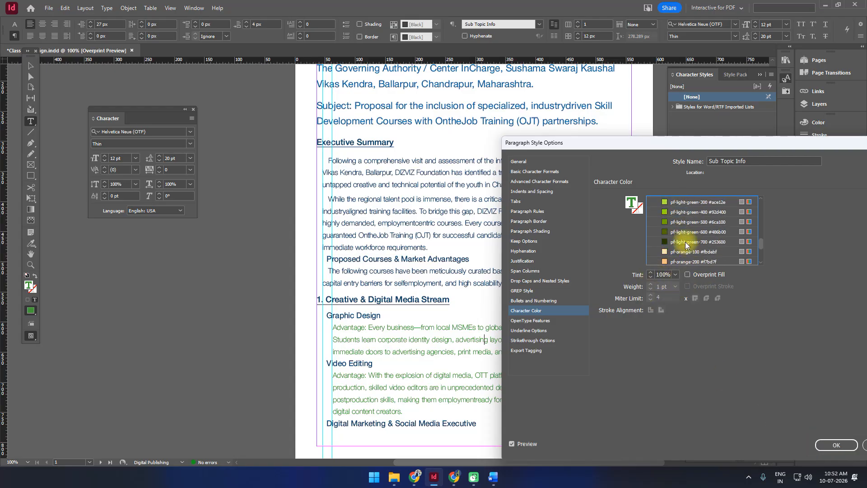
scroll(684, 246, down, 3)
click(685, 251)
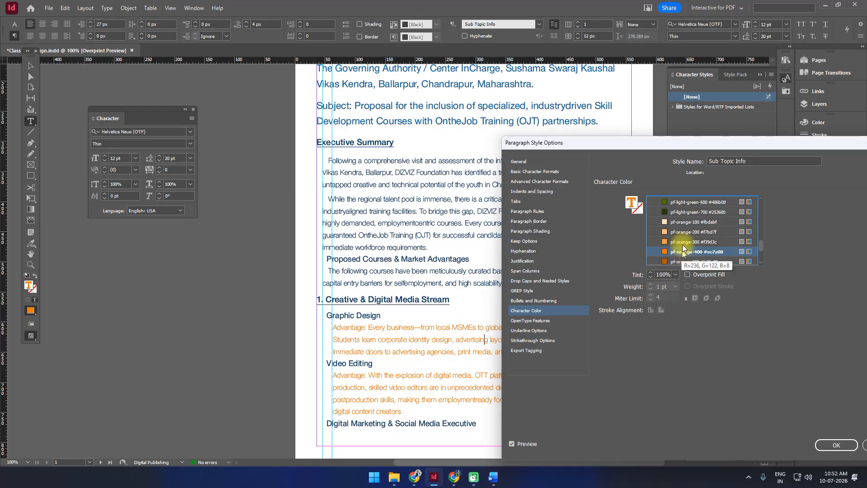
click(683, 222)
scroll(680, 233, down, 1)
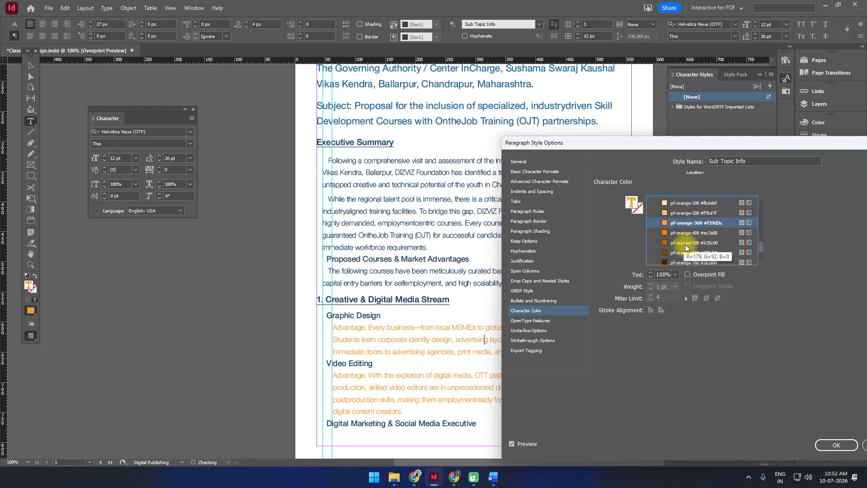
click(687, 242)
click(686, 239)
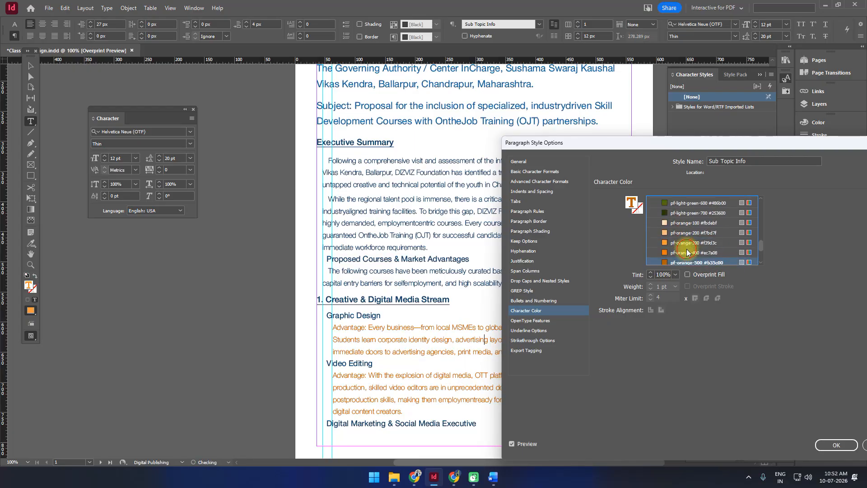
click(687, 250)
click(685, 243)
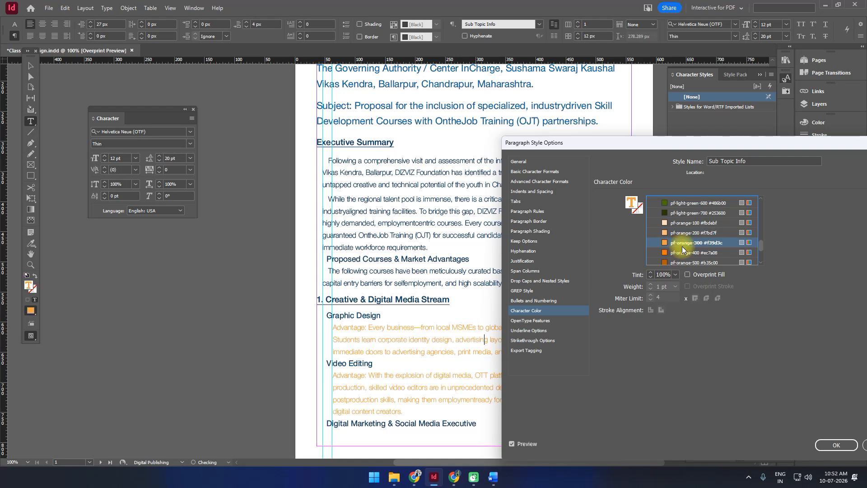
click(684, 255)
scroll(684, 255, down, 1)
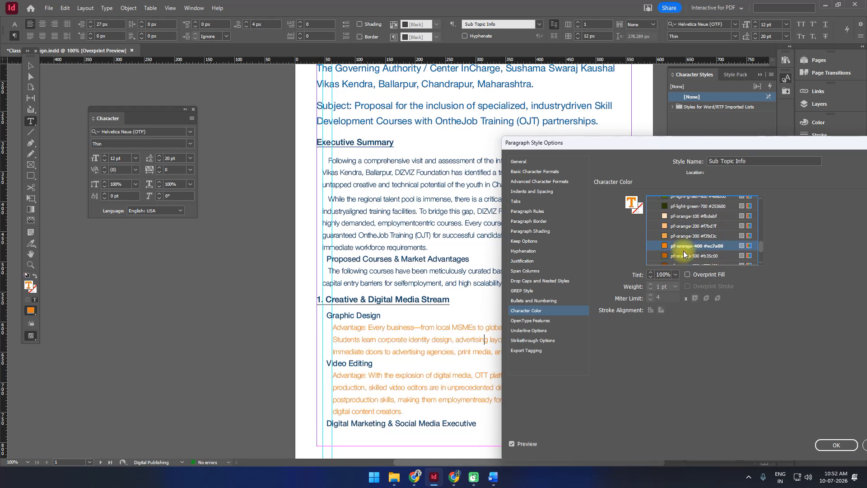
click(682, 256)
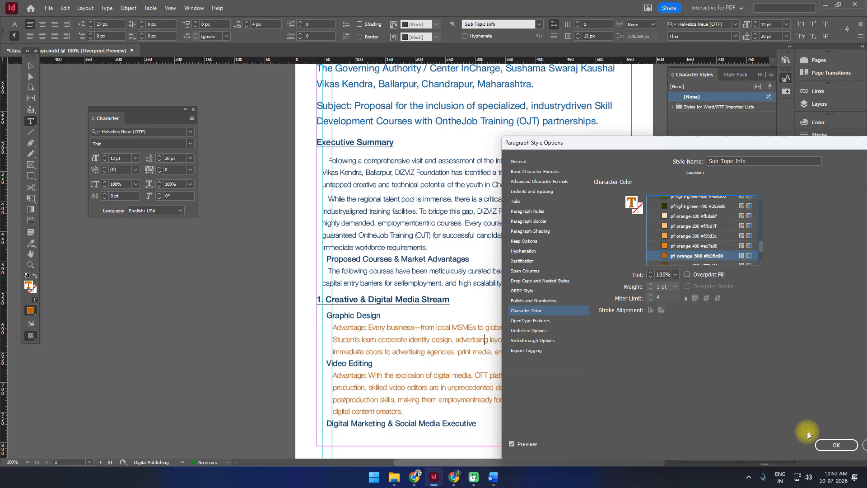
click(833, 447)
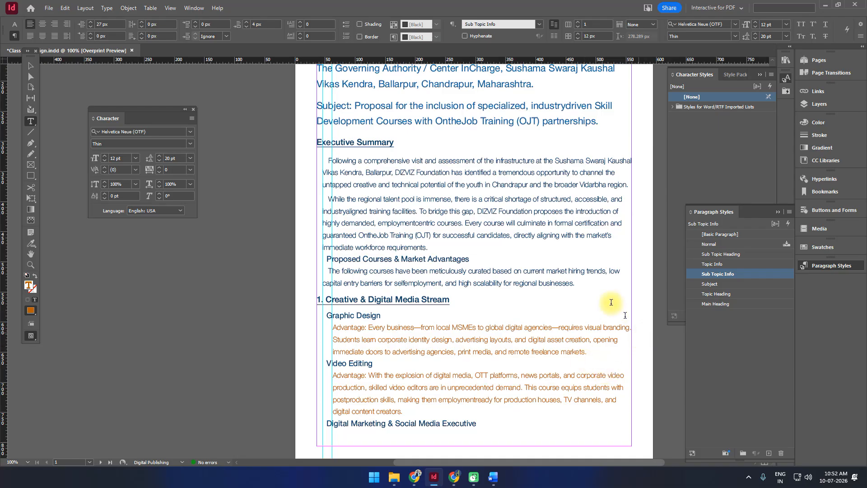
Set the Topic Info paragraph style's character color to pf-orange-500 #b35c00.
click(467, 222)
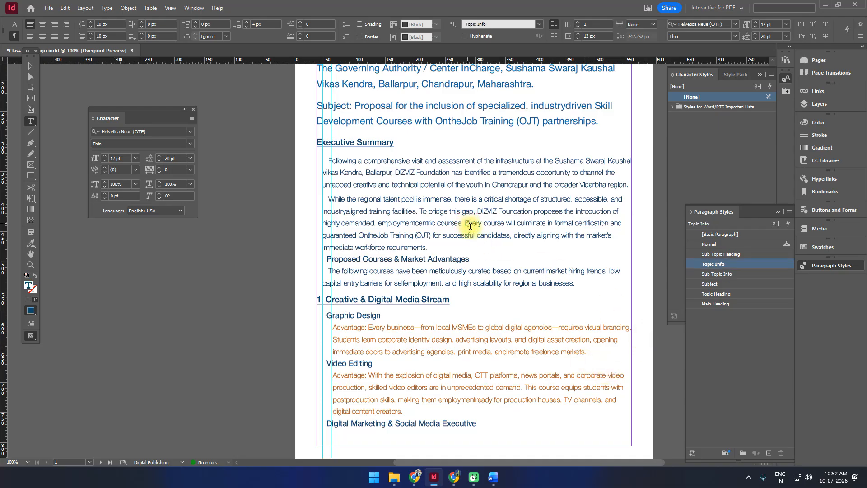
double_click(745, 264)
click(533, 310)
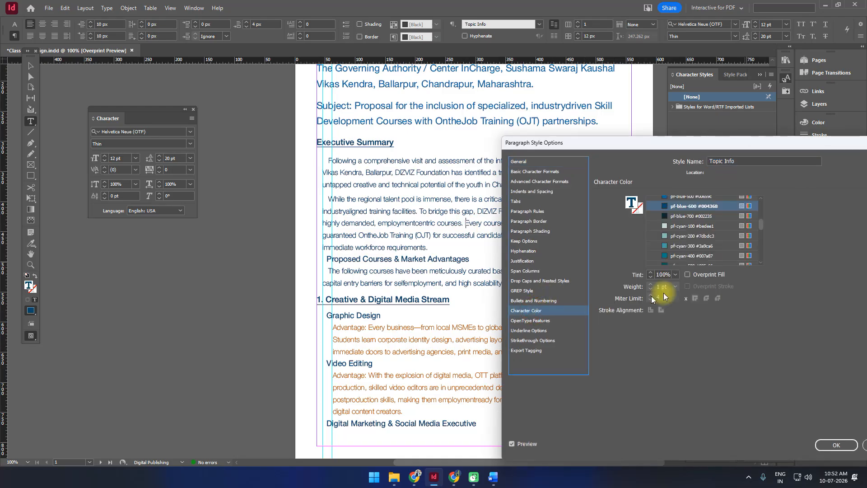
scroll(719, 235, down, 5)
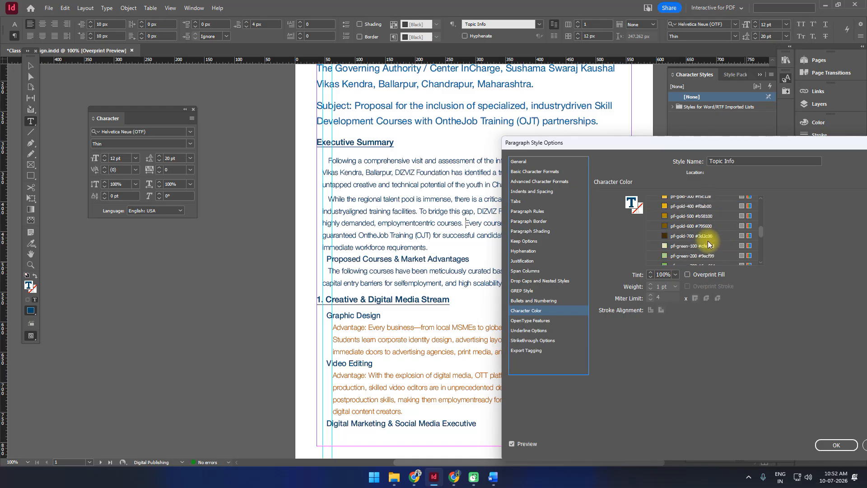
click(688, 206)
scroll(687, 239, up, 1)
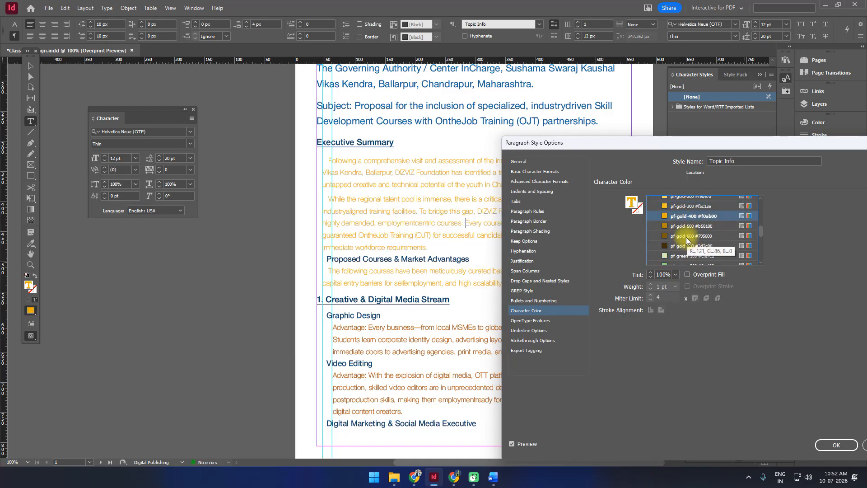
click(687, 236)
scroll(687, 234, up, 6)
scroll(689, 231, down, 8)
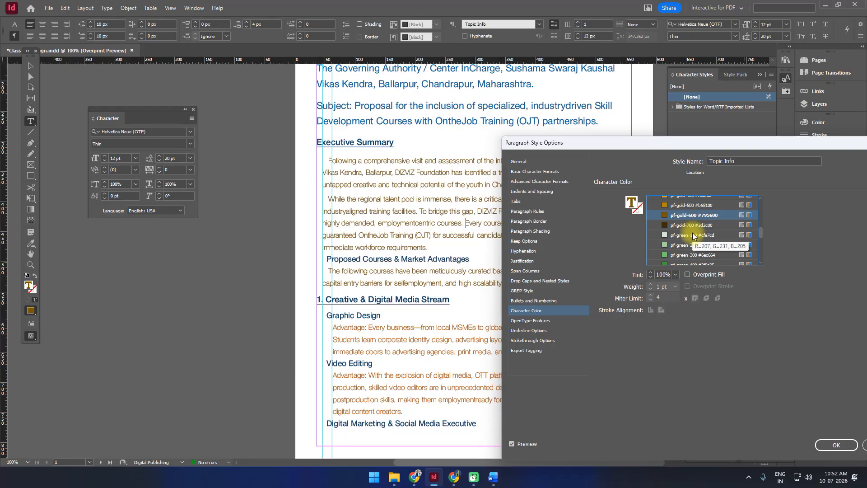
scroll(689, 226, down, 2)
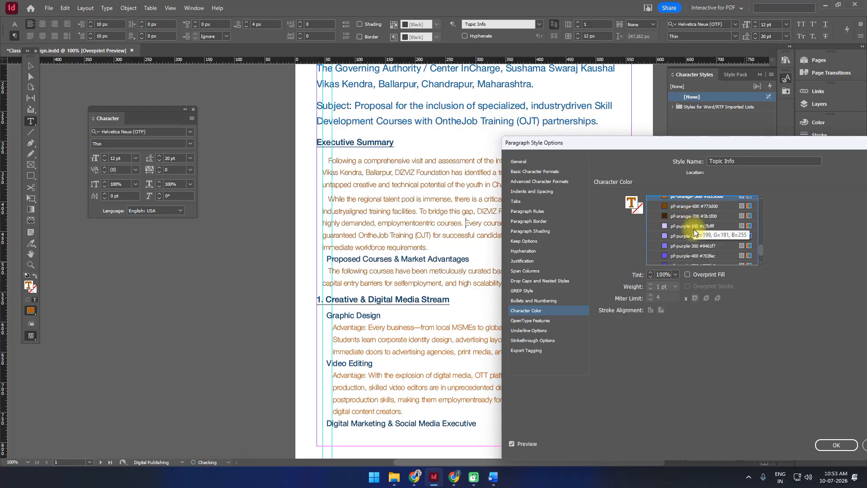
scroll(689, 233, up, 2)
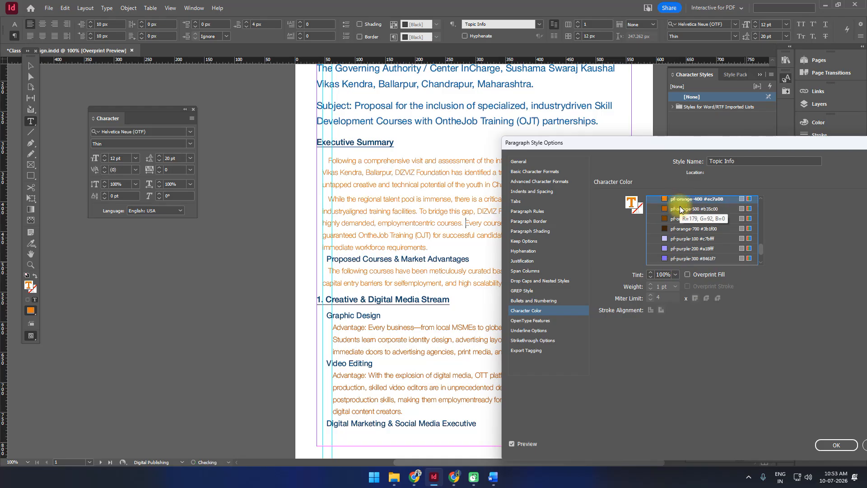
click(685, 213)
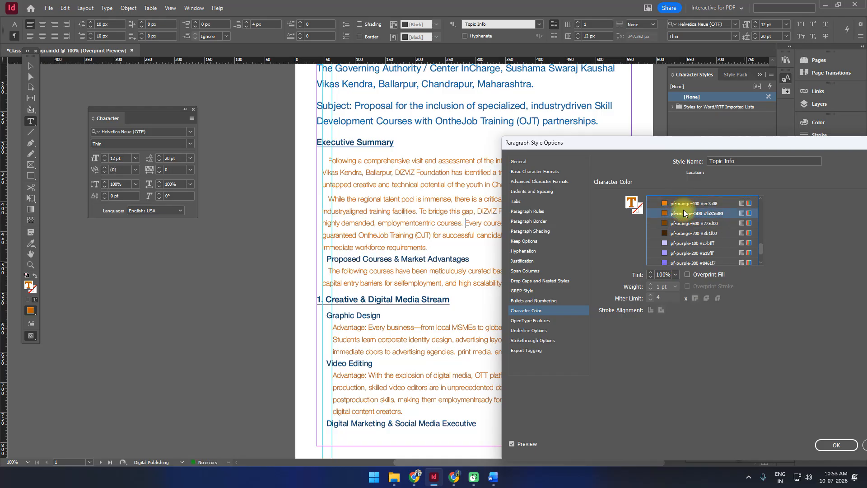
click(837, 445)
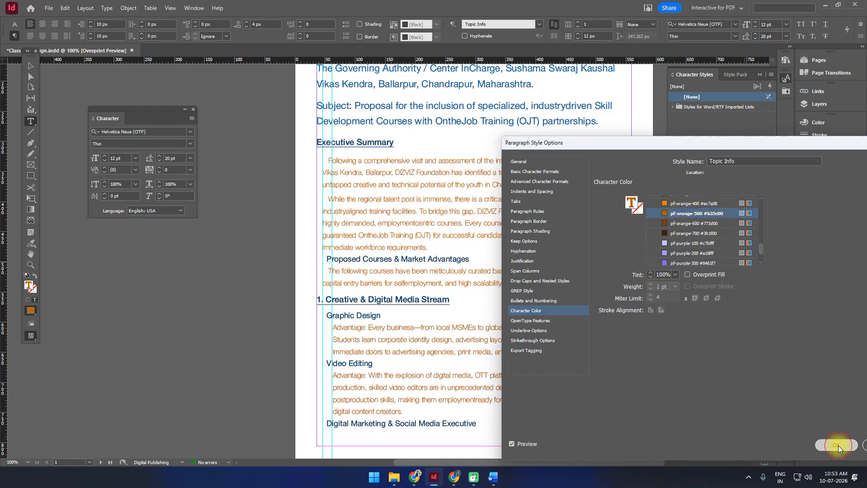
Set the Topic Info paragraph style's space after to 10 px.
scroll(564, 383, down, 3)
scroll(577, 374, up, 4)
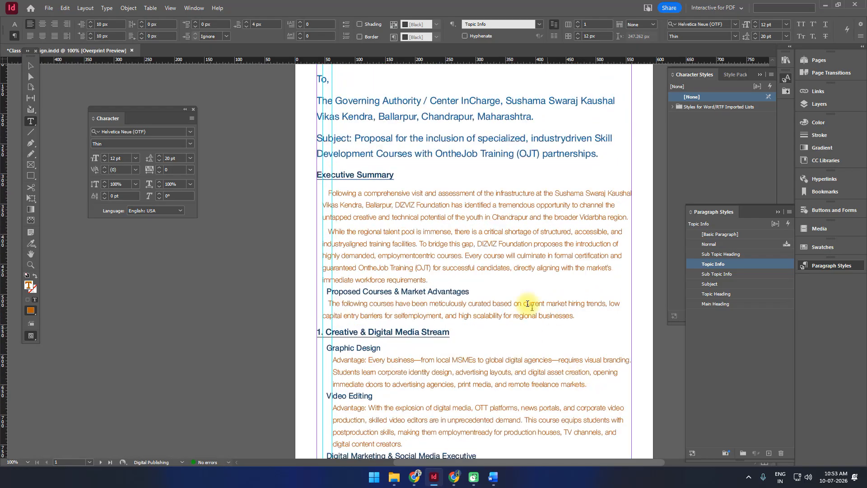
click(479, 294)
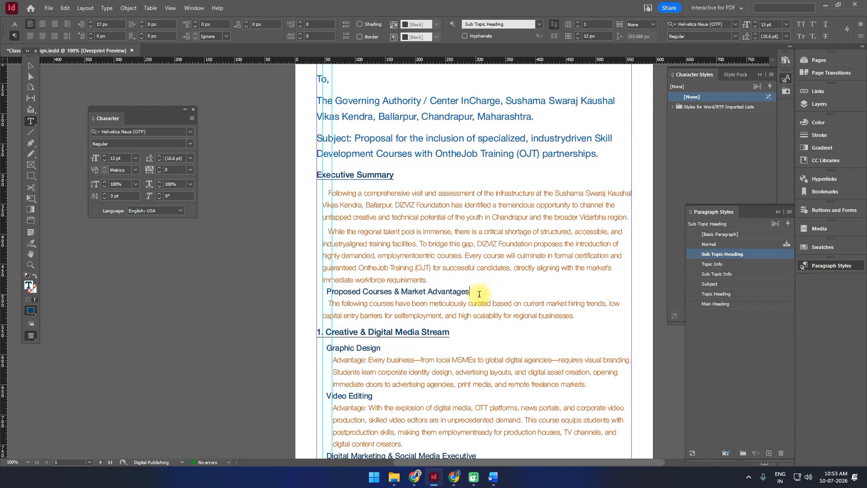
click(438, 280)
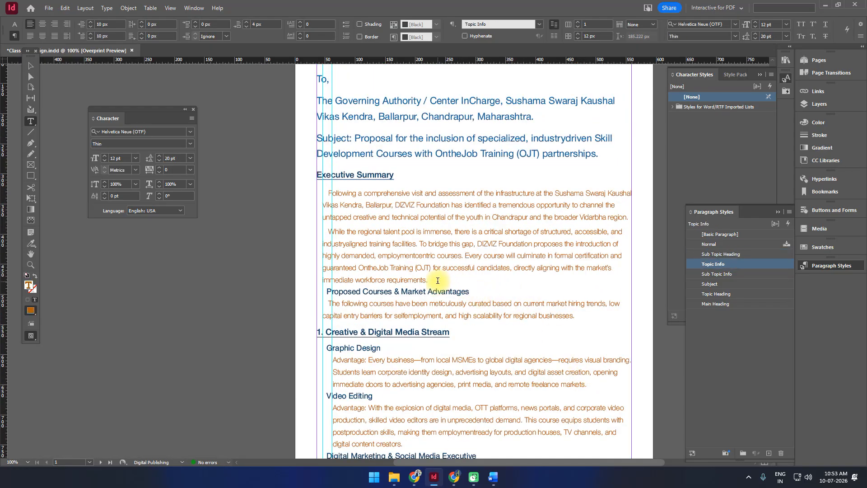
double_click(762, 264)
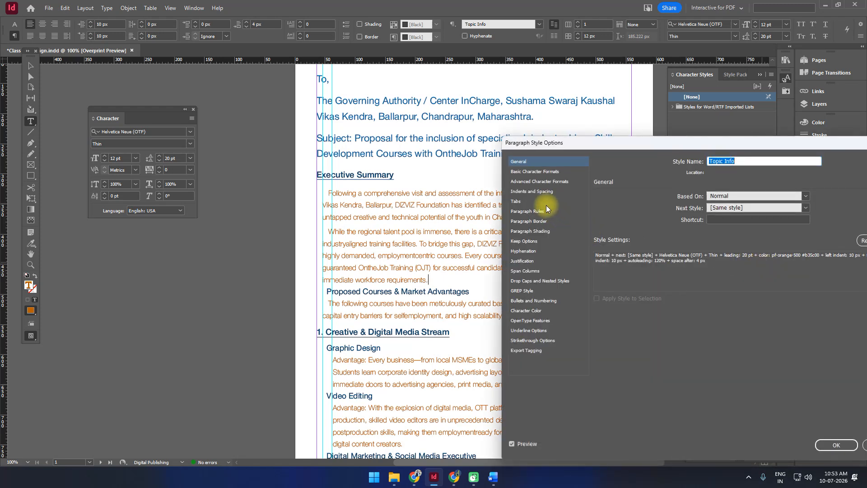
click(545, 191)
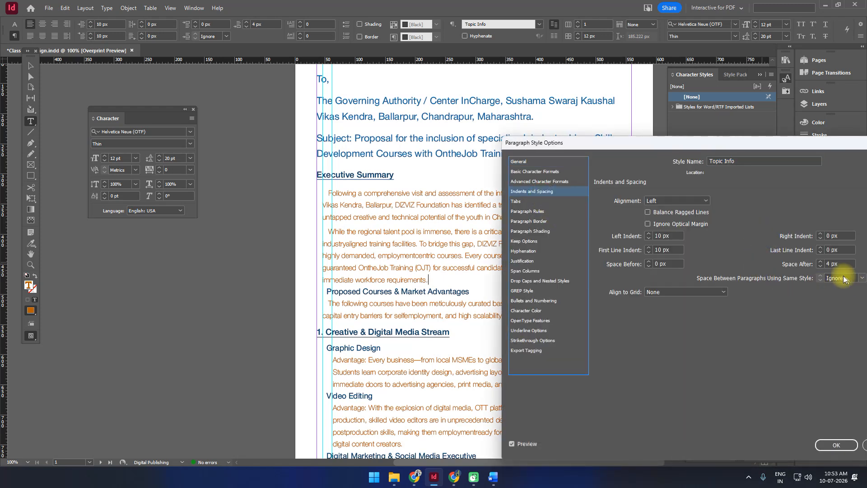
click(821, 261)
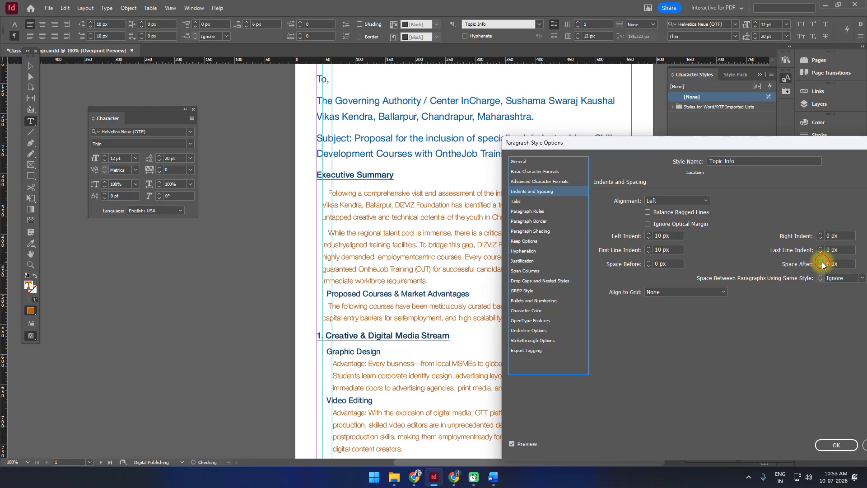
click(821, 261)
click(821, 261)
click(821, 261)
click(821, 261)
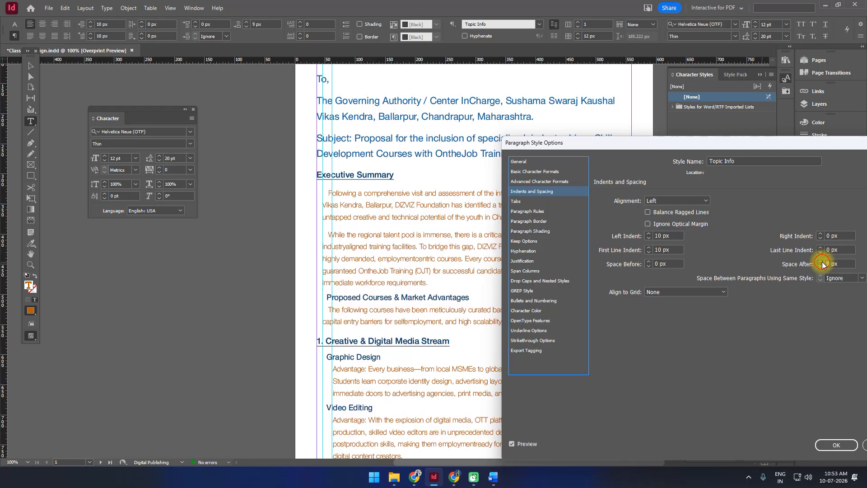
click(839, 445)
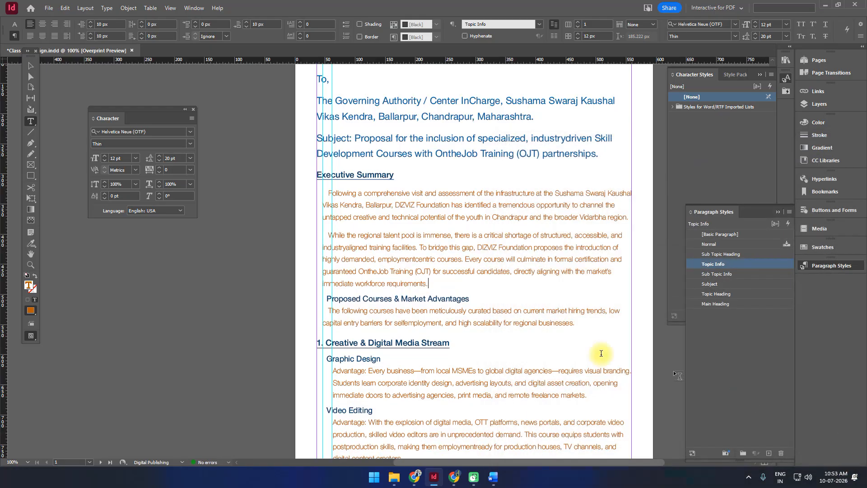
Set the Sub Topic Heading paragraph style's space after to 5 px.
click(473, 300)
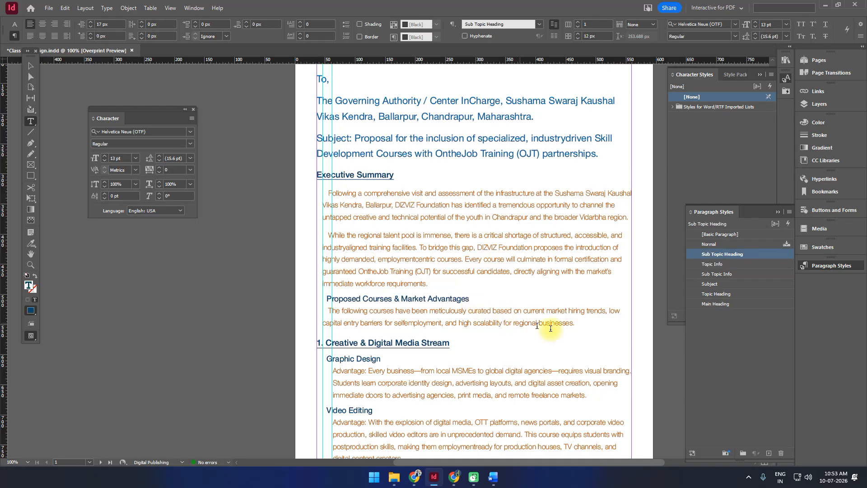
double_click(759, 253)
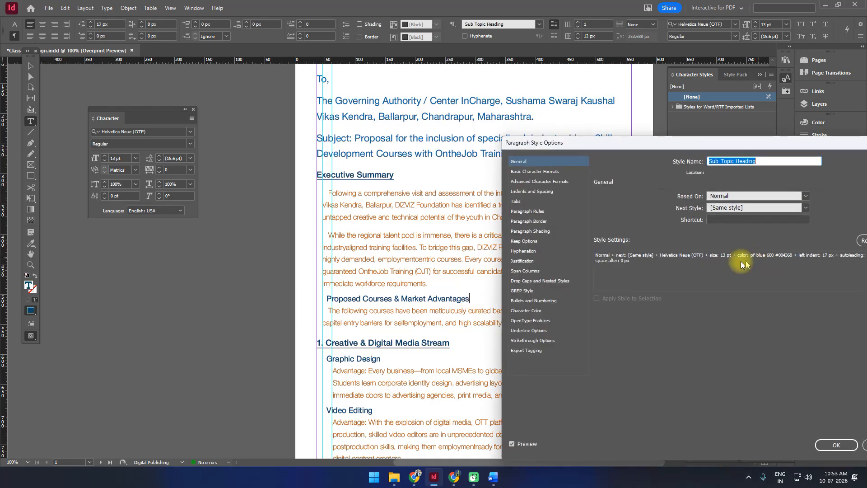
click(539, 181)
click(532, 191)
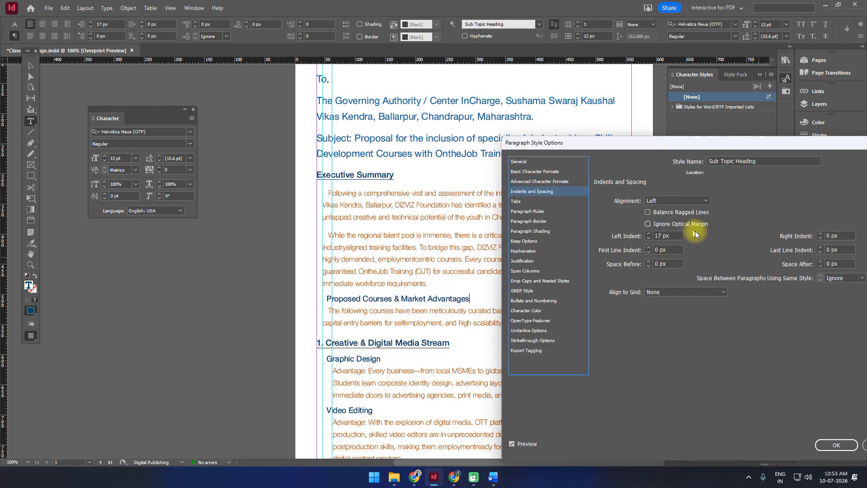
click(821, 262)
click(820, 261)
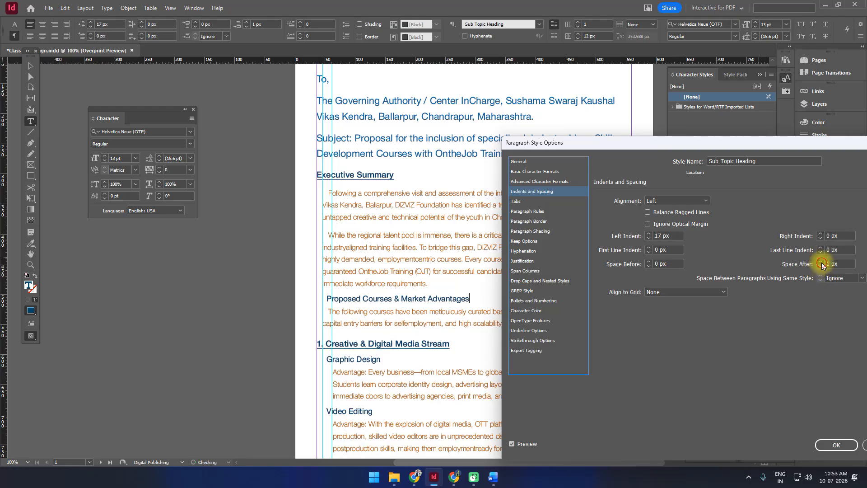
click(821, 261)
click(821, 262)
click(821, 261)
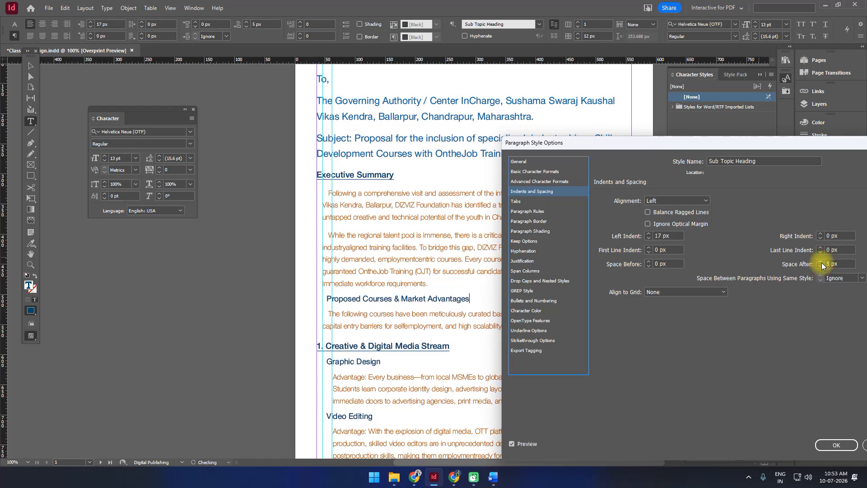
click(836, 445)
Turn off the underline in the Topic Heading paragraph style's basic character formats and look through its other option categories.
click(458, 345)
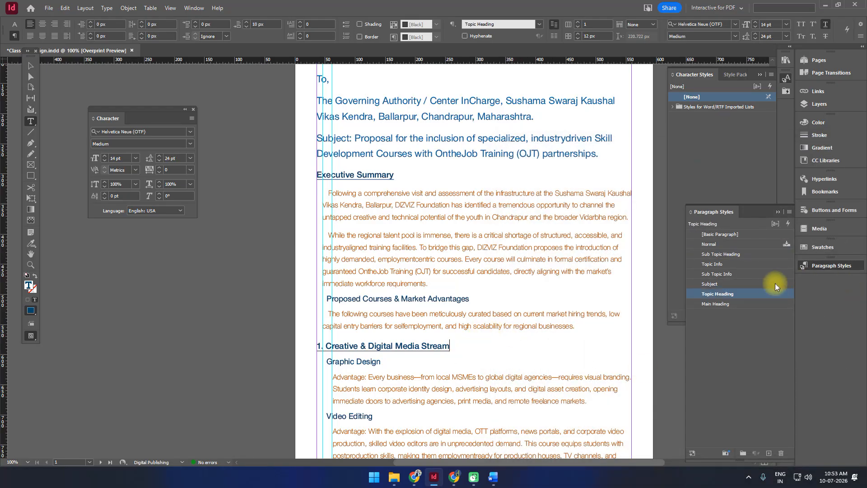
double_click(769, 293)
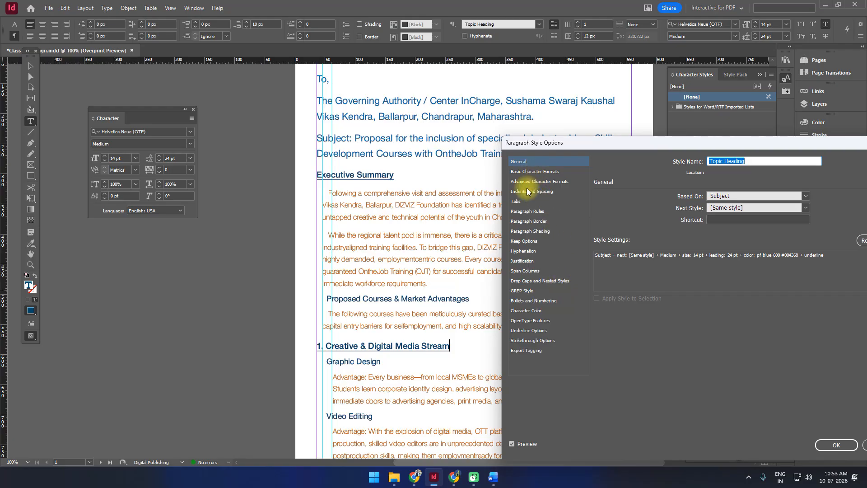
click(538, 171)
click(672, 265)
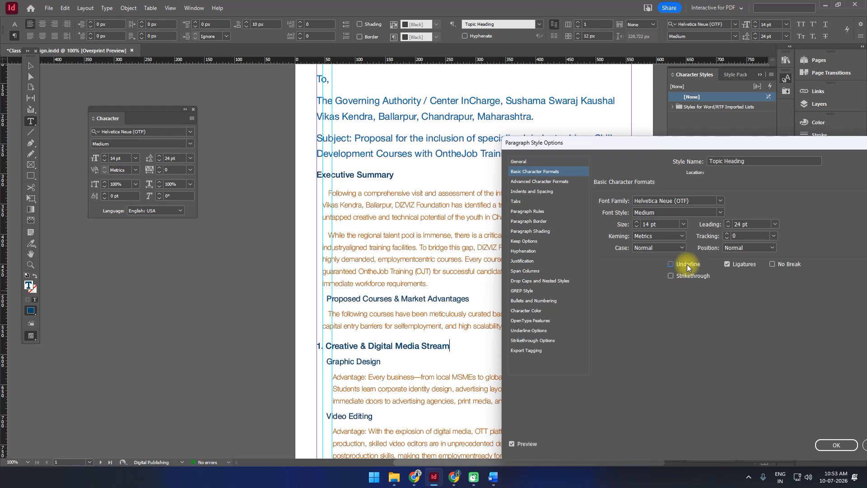
click(517, 281)
click(519, 291)
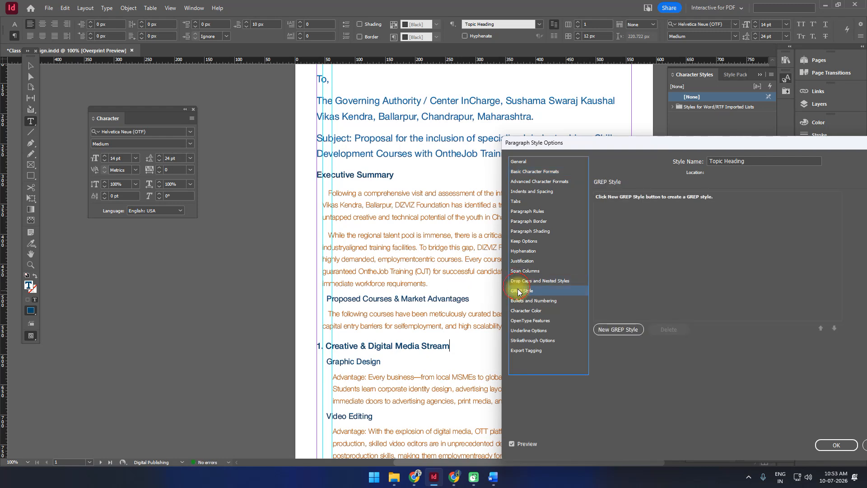
click(520, 280)
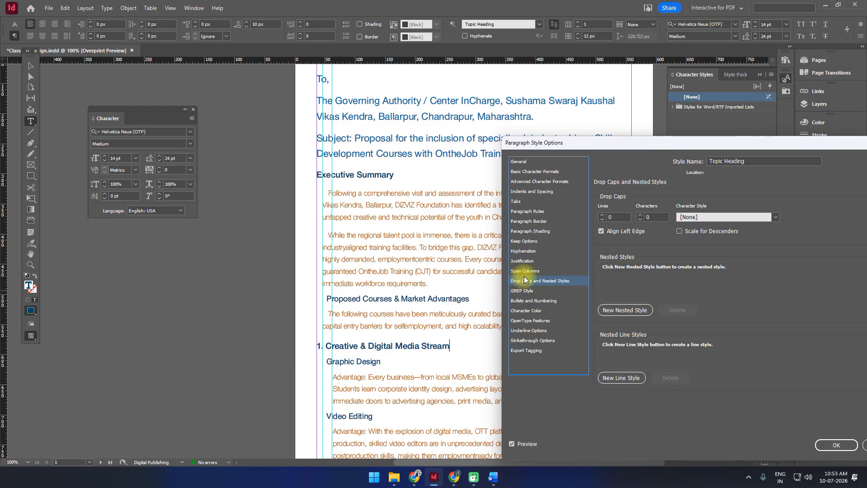
click(525, 272)
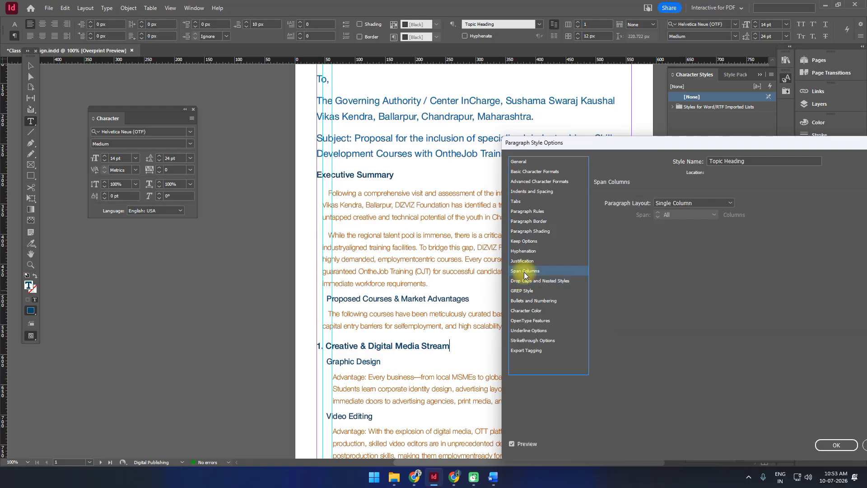
click(537, 212)
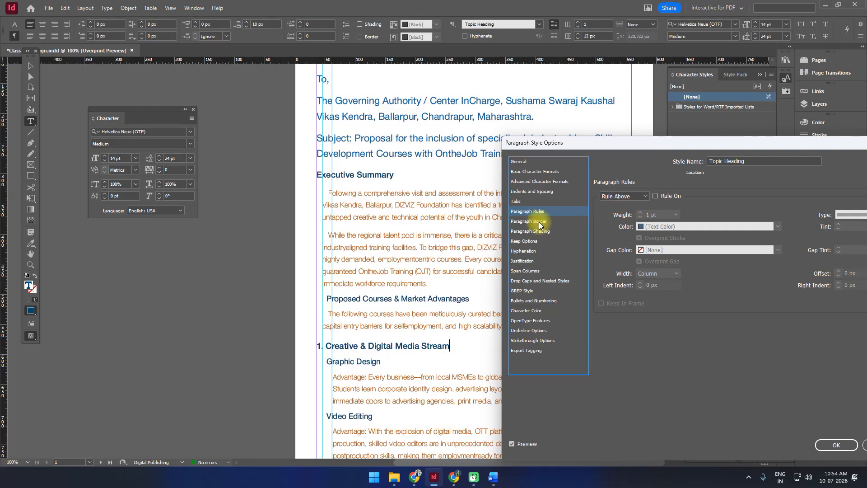
Try space-after values up to 14 px for the Topic Heading paragraph style, return it to 10 px and apply the style changes.
click(547, 192)
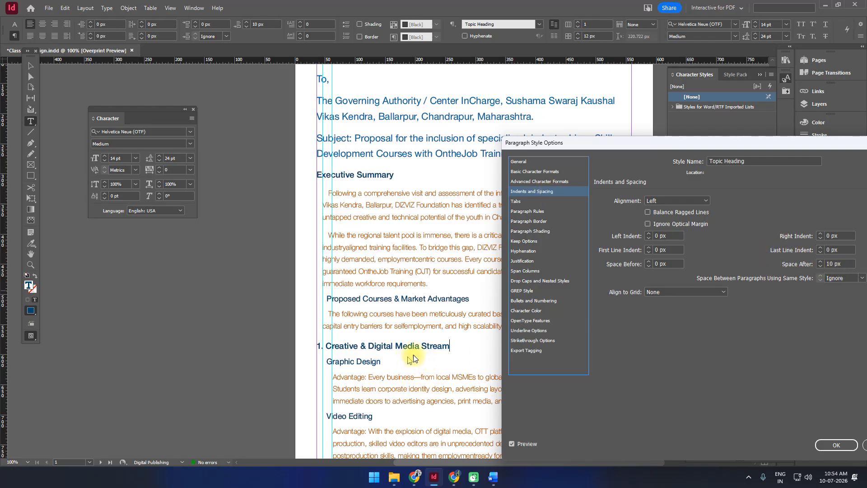
click(820, 261)
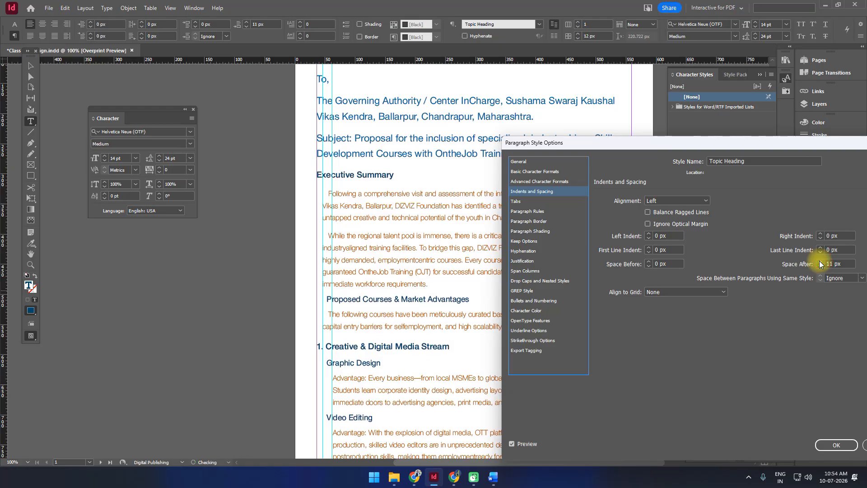
click(820, 261)
click(820, 261)
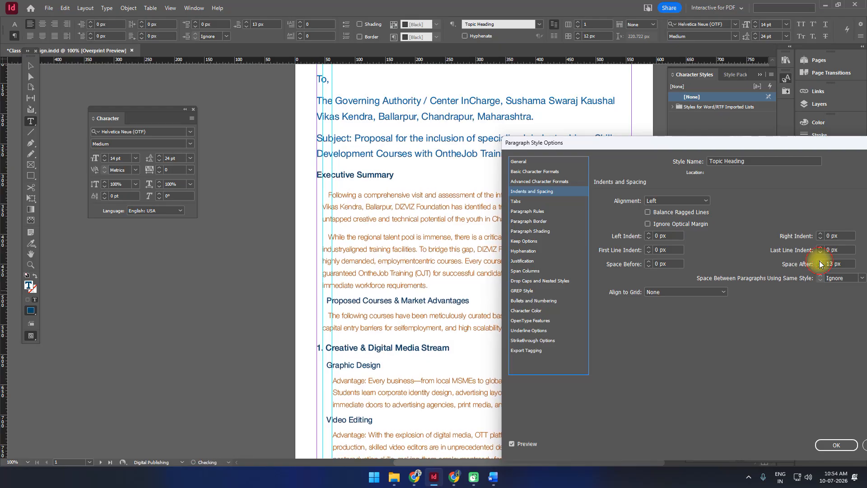
click(819, 261)
click(819, 266)
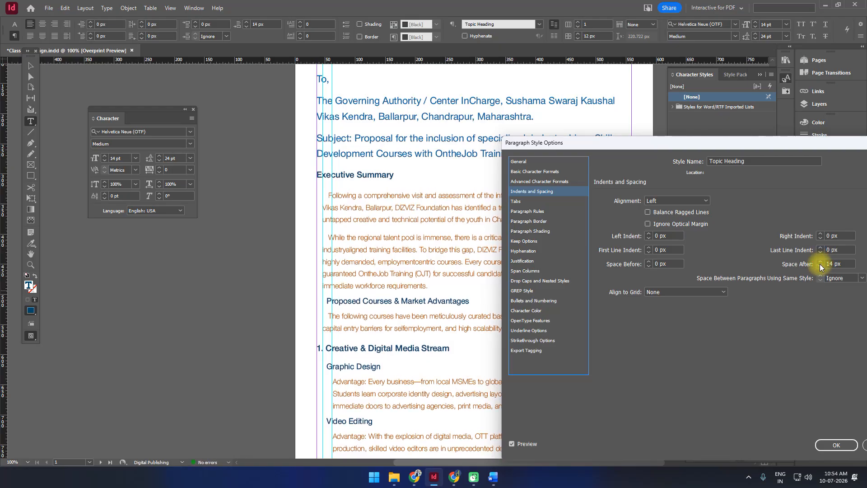
click(820, 267)
click(820, 266)
click(820, 266)
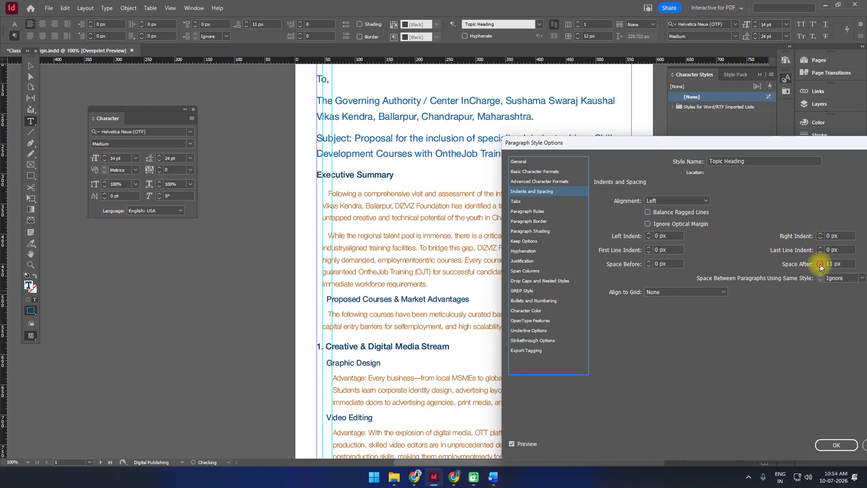
click(836, 445)
Examine the heading and body styling across all pages of the proposal at 75% zoom, with nothing selected.
scroll(414, 380, down, 10)
scroll(415, 383, down, 4)
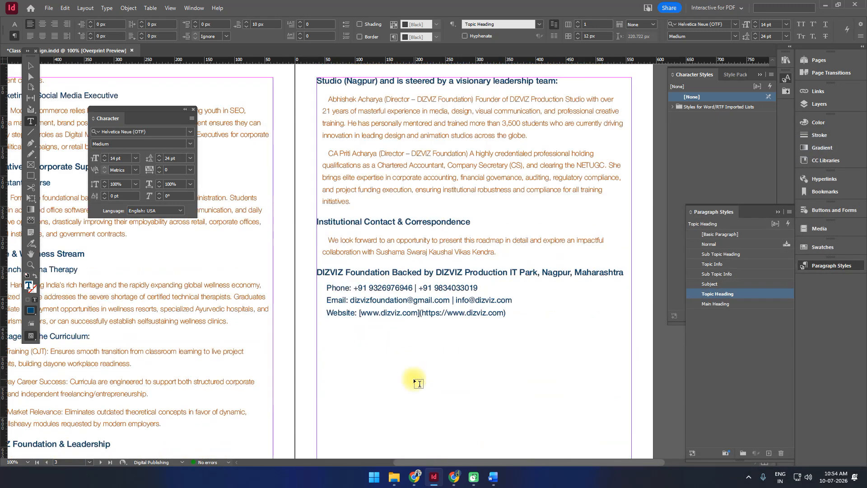
click(29, 66)
click(387, 277)
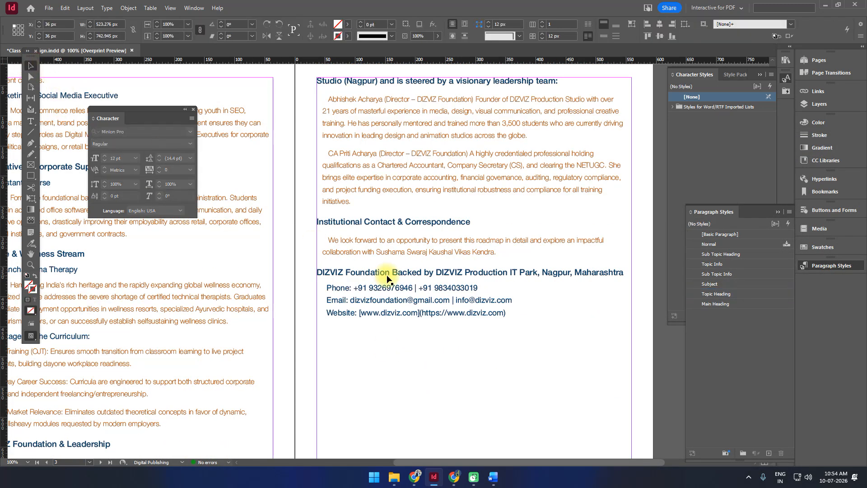
key(ctrl+minus)
scroll(493, 359, up, 10)
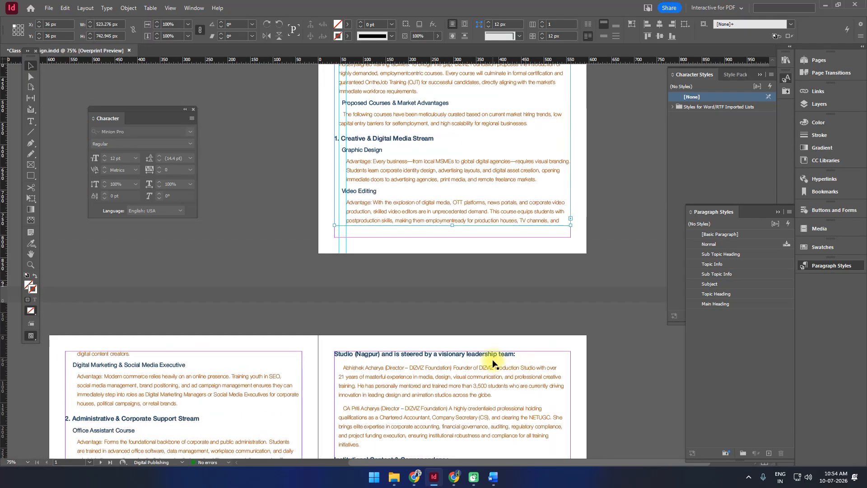
click(603, 241)
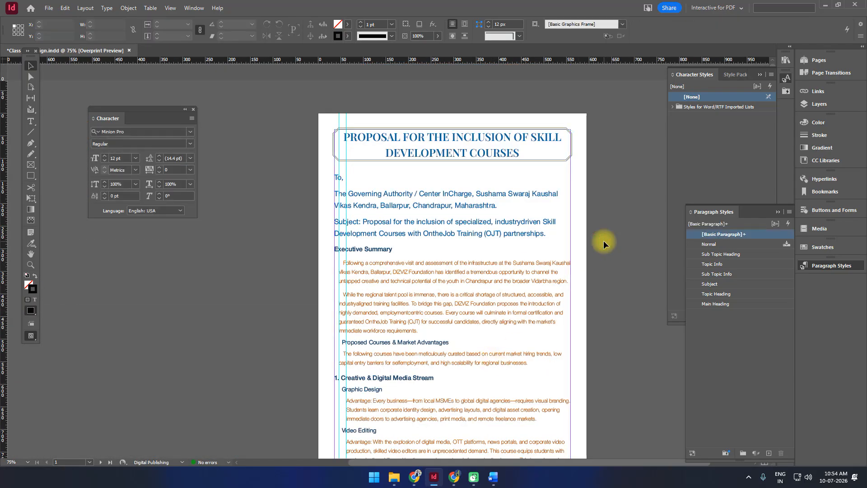
scroll(611, 240, down, 10)
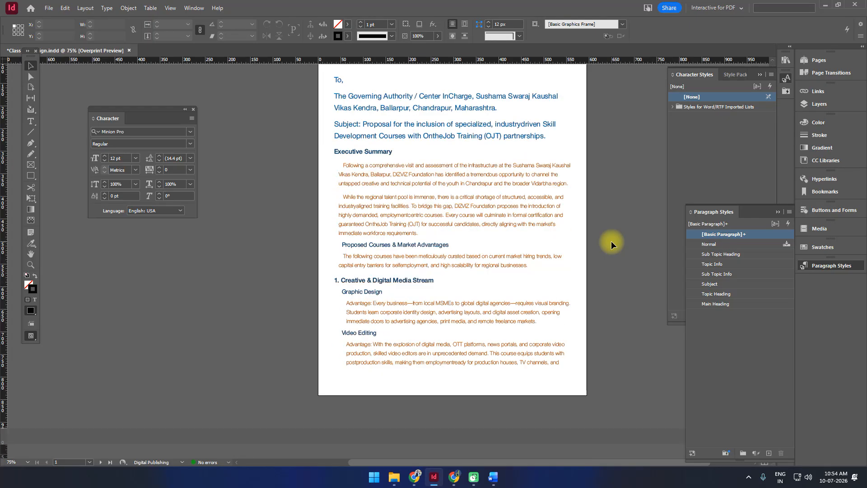
scroll(611, 240, down, 10)
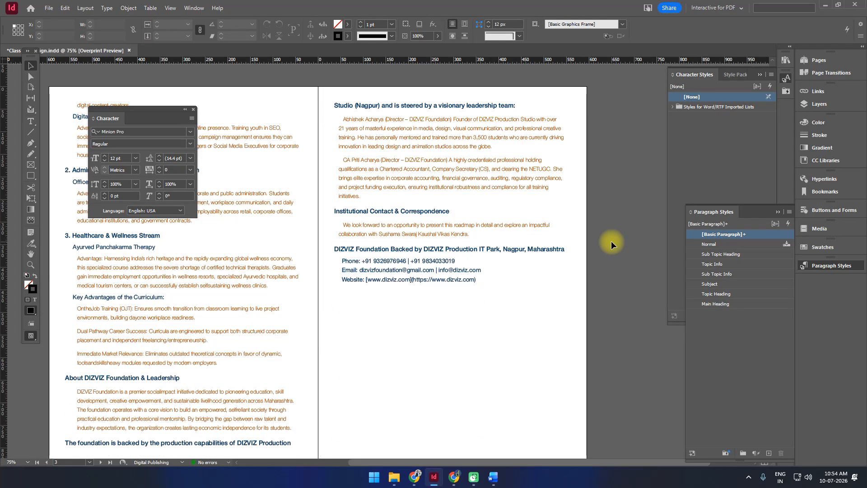
scroll(608, 248, up, 7)
scroll(608, 248, up, 4)
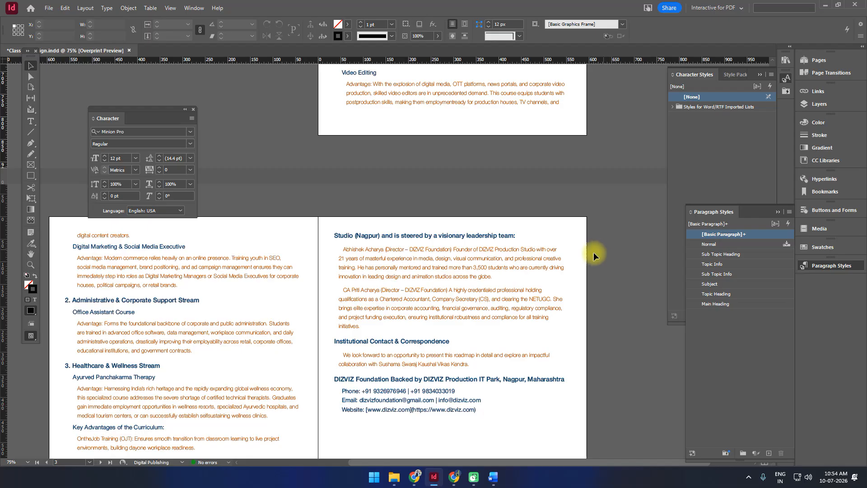
Extend the first page's text frame downward so the Video Editing paragraph's last line, "digital content creators.", fits on that page.
scroll(593, 252, up, 5)
click(465, 249)
scroll(470, 254, down, 4)
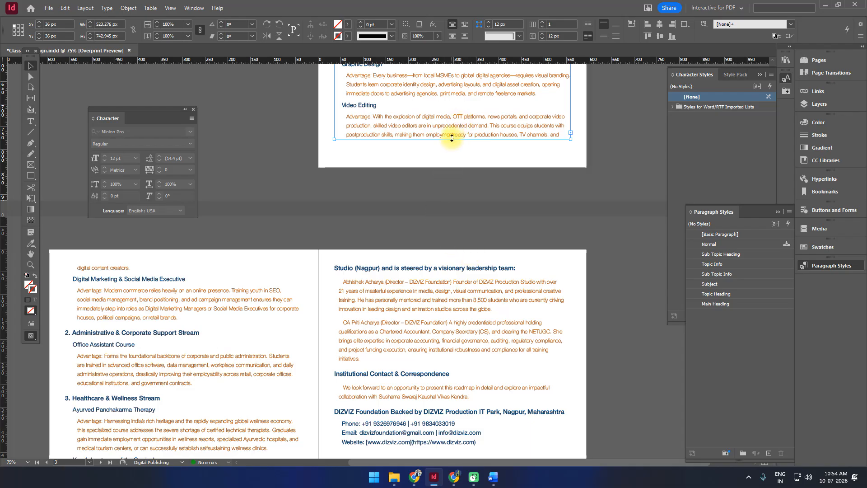
mouse_move(452, 138)
mouse_down()
mouse_move(451, 170)
mouse_move(452, 152)
mouse_up()
click(458, 177)
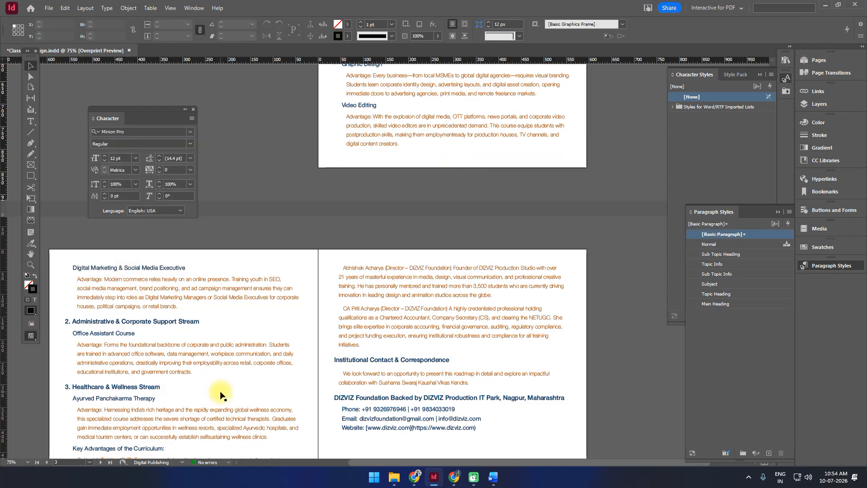
Review the text flow and paragraph styling from the title page through the final contact details and back.
scroll(220, 394, down, 5)
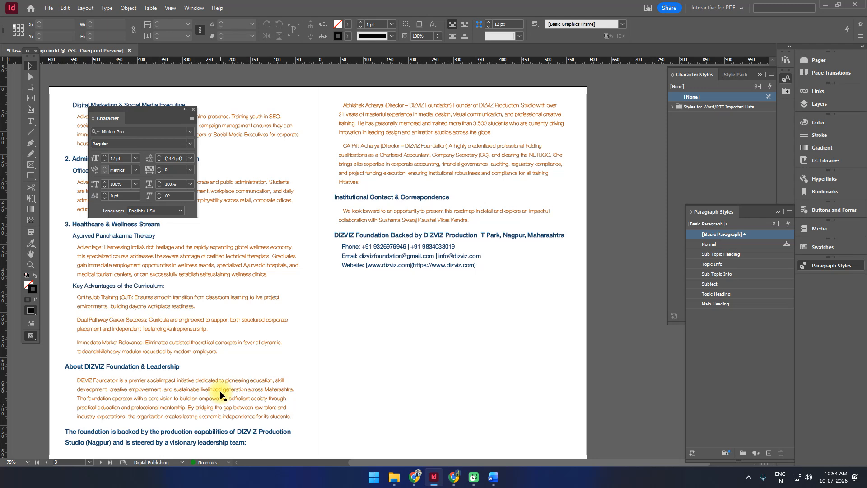
scroll(220, 391, down, 4)
scroll(220, 390, up, 7)
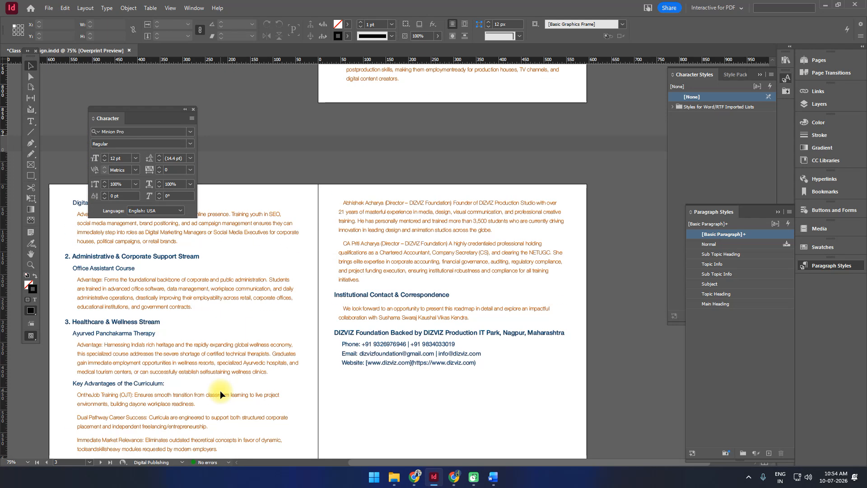
scroll(221, 390, up, 6)
scroll(221, 389, up, 5)
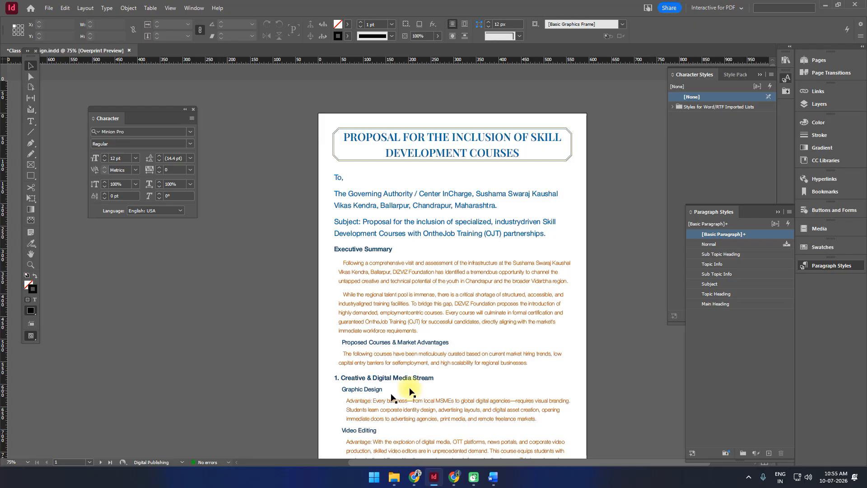
double_click(407, 195)
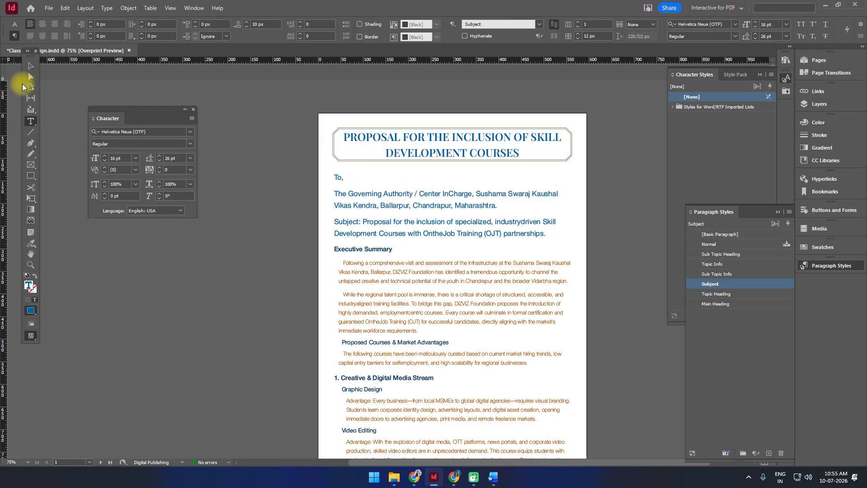
click(30, 66)
click(198, 262)
scroll(330, 327, down, 3)
scroll(329, 327, down, 15)
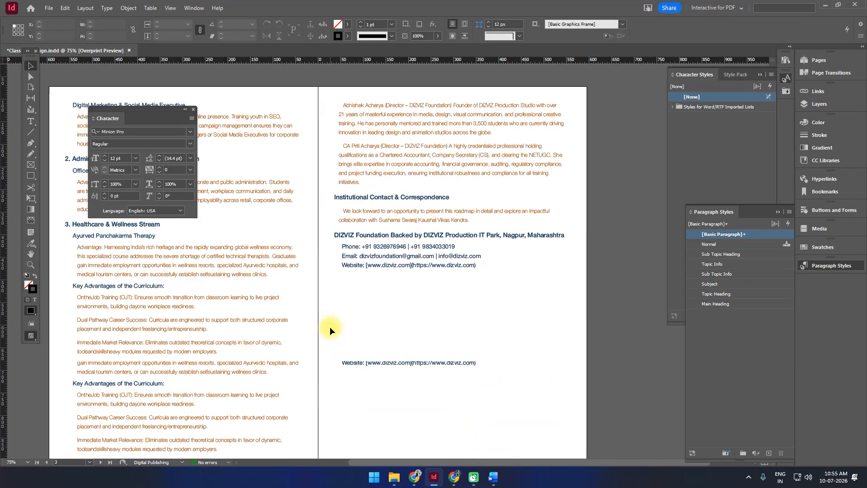
scroll(356, 309, up, 15)
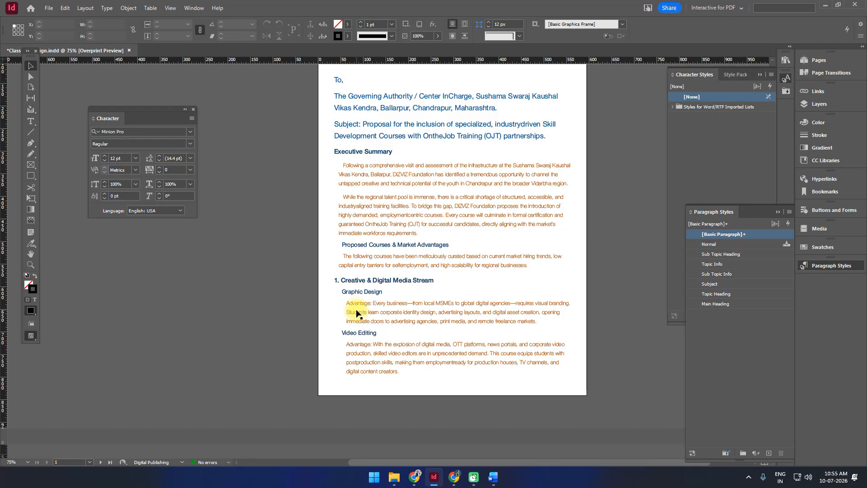
Save the document and turn on paragraph shading in the Main Heading paragraph style.
key(ctrl+s)
scroll(379, 331, up, 3)
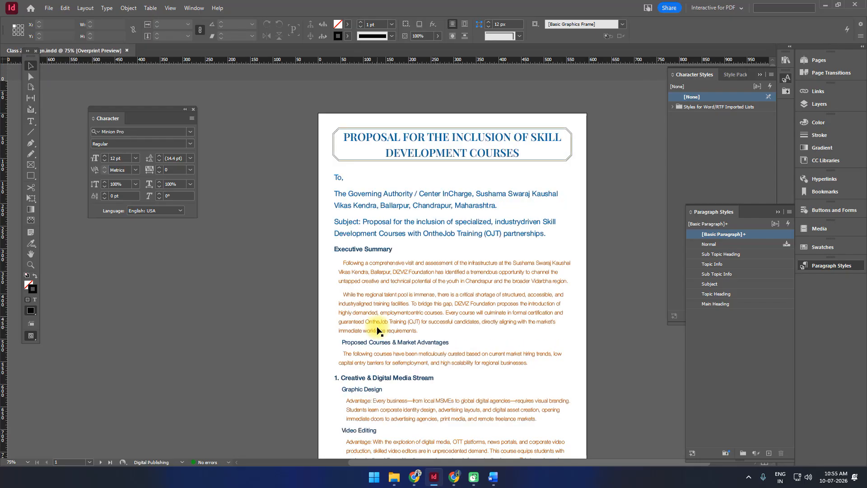
double_click(522, 136)
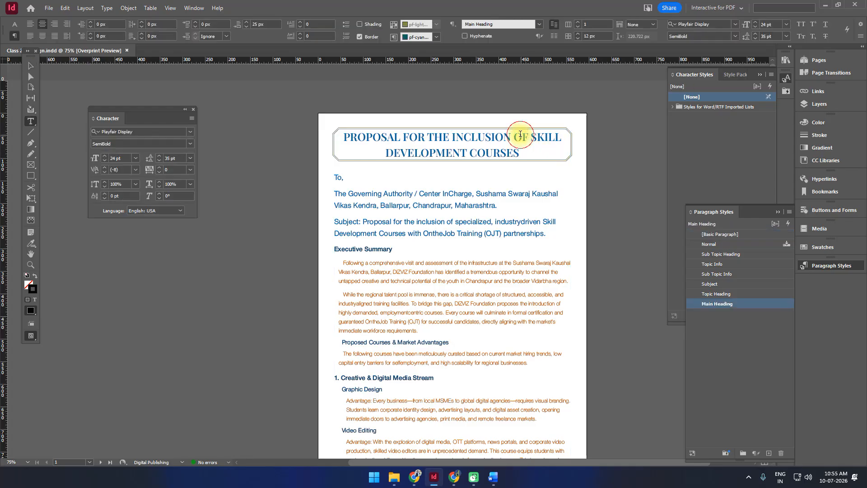
double_click(774, 304)
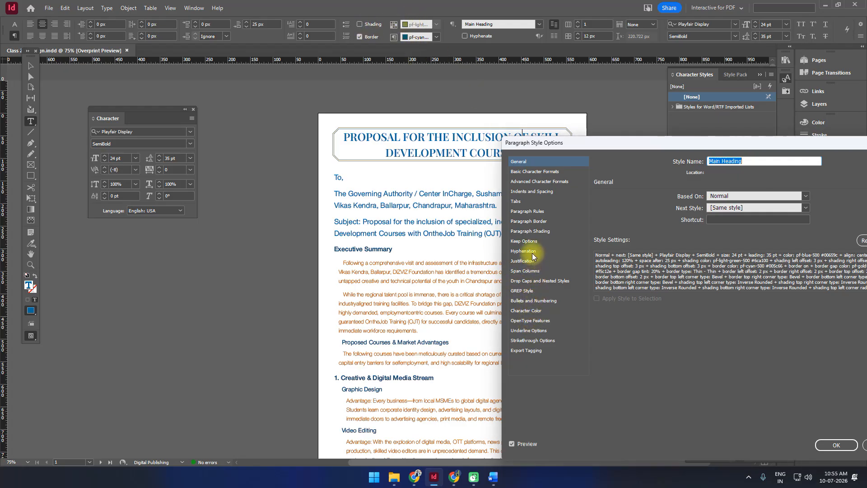
click(542, 226)
click(542, 231)
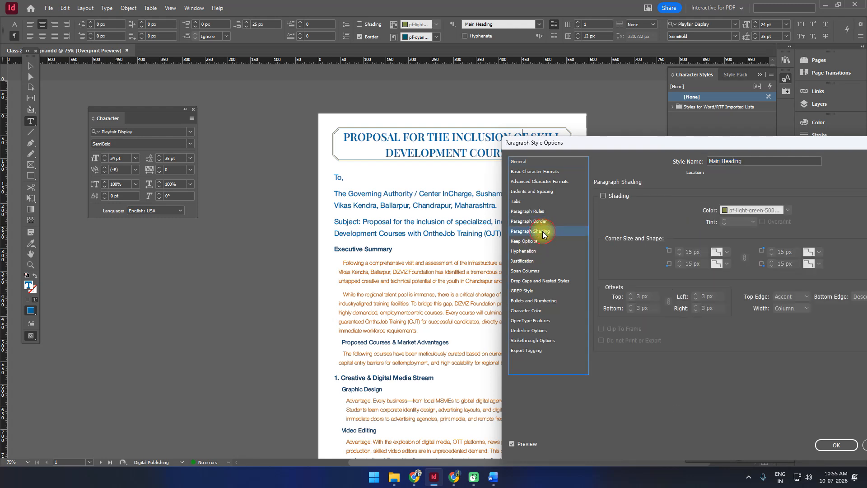
click(623, 196)
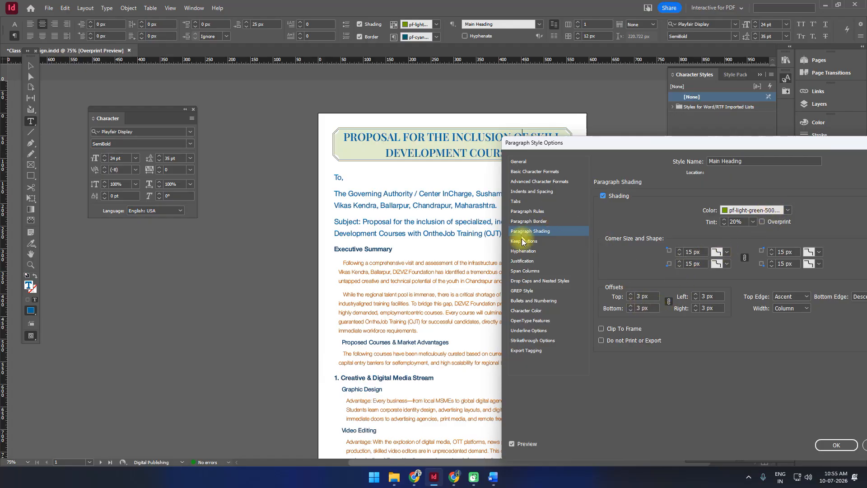
Set the Main Heading style's paragraph border offsets to 3 px on all sides.
click(533, 223)
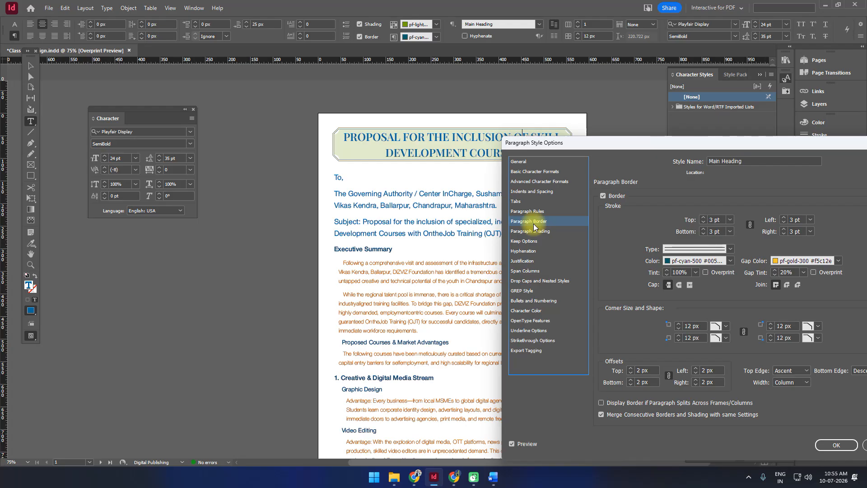
click(531, 233)
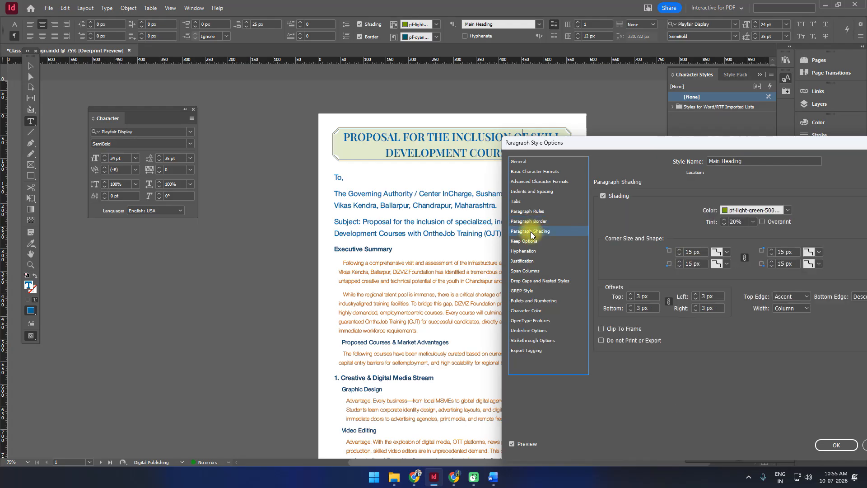
click(530, 221)
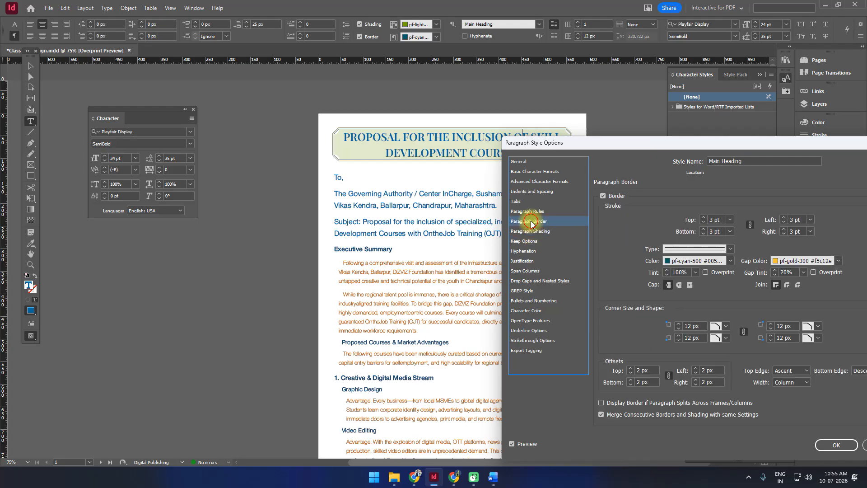
click(631, 369)
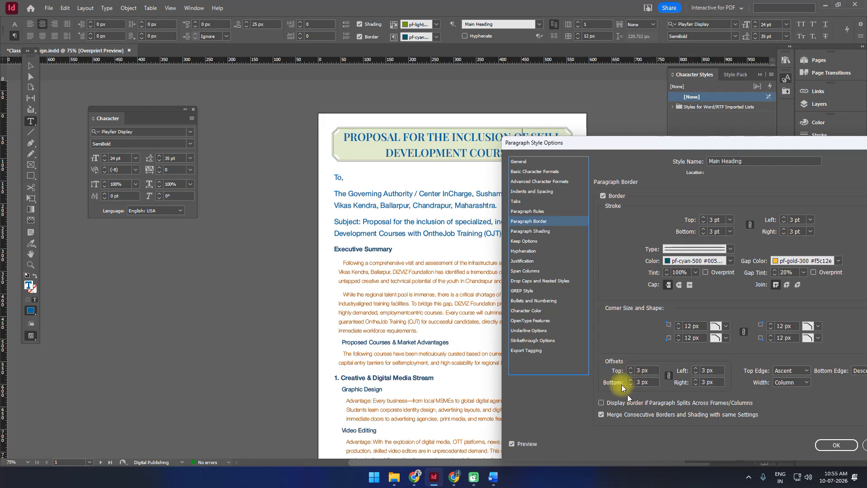
Change the corner shape of the Main Heading style's paragraph shading to Bevel on all four corners.
click(537, 233)
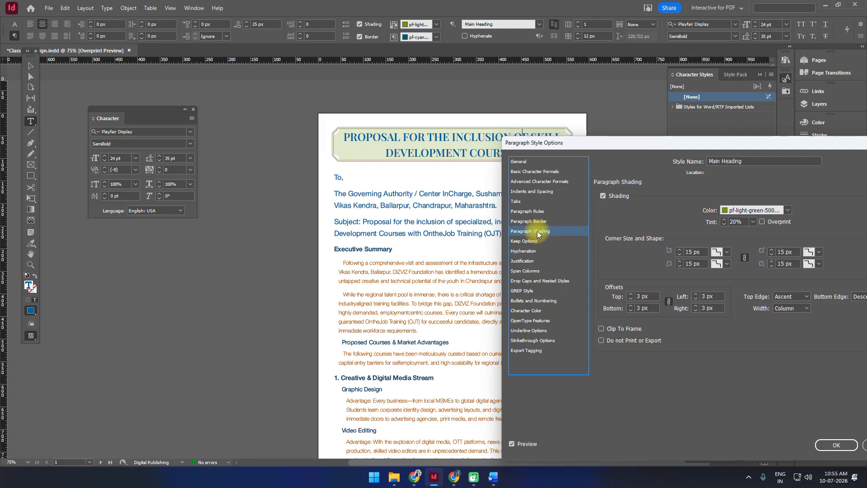
click(727, 252)
click(731, 280)
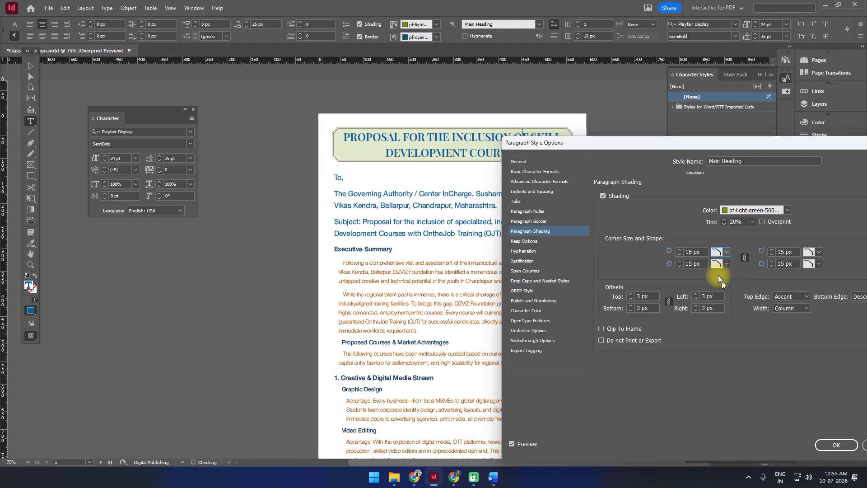
drag(681, 144, 495, 245)
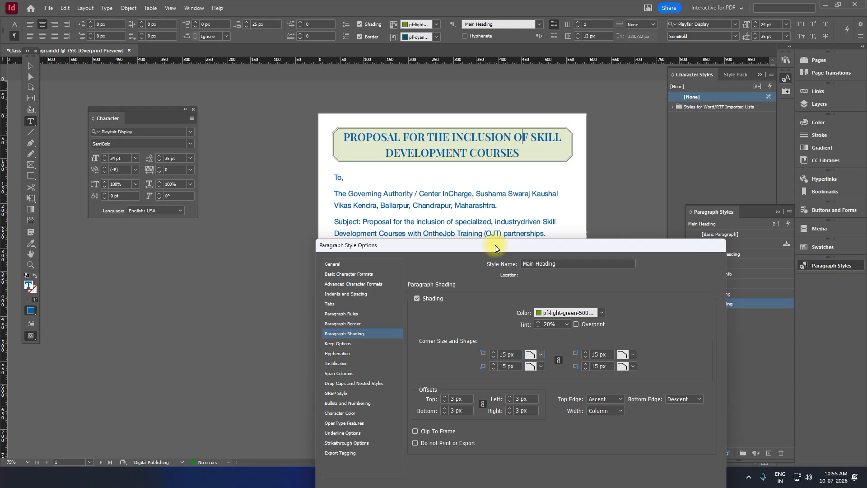
drag(495, 245, 522, 162)
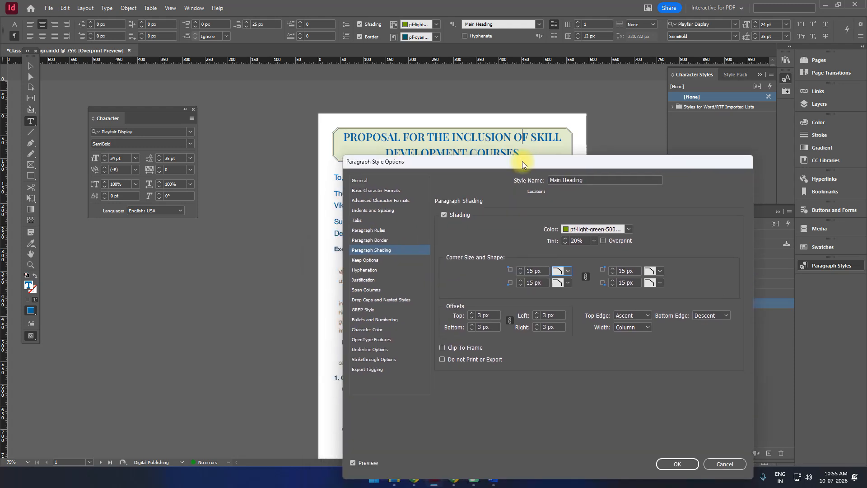
Set the Main Heading style's paragraph border color to pf-gold-500 #b58100, apply the style changes and deselect the text.
click(384, 240)
click(380, 230)
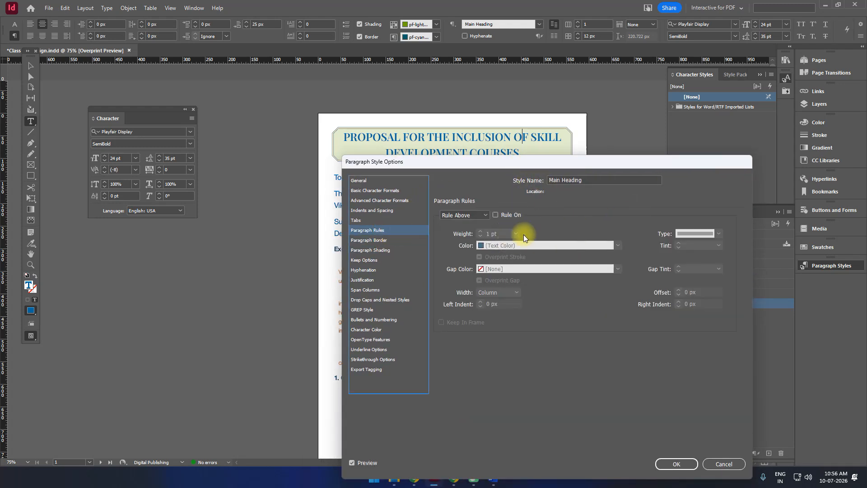
click(384, 240)
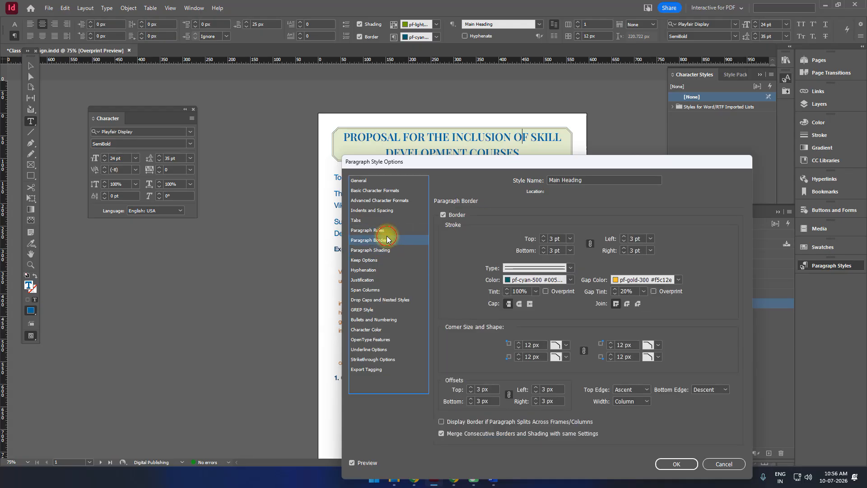
click(572, 284)
scroll(563, 244, down, 5)
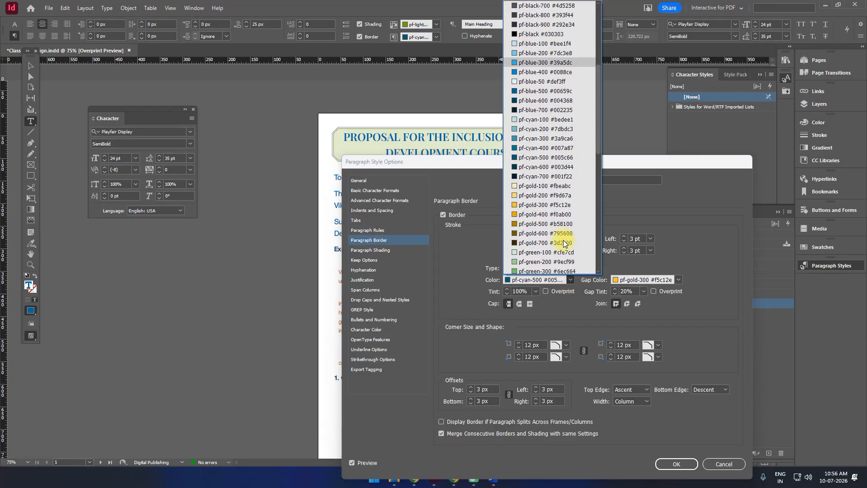
click(544, 222)
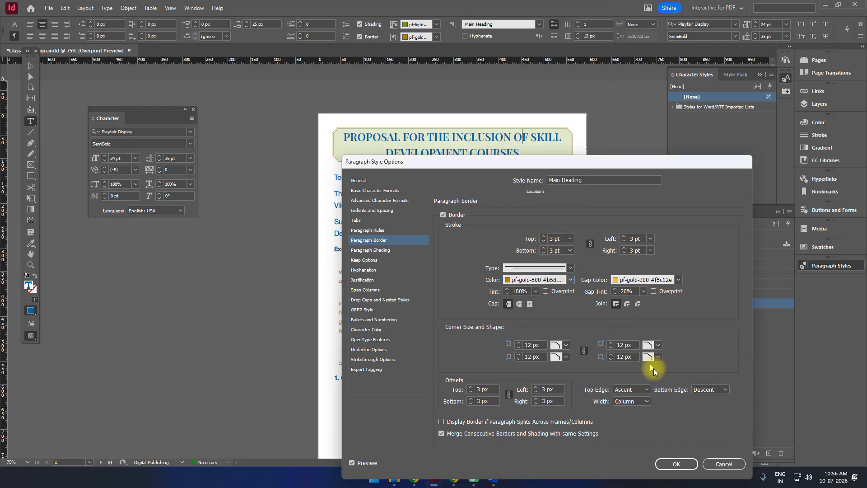
click(687, 464)
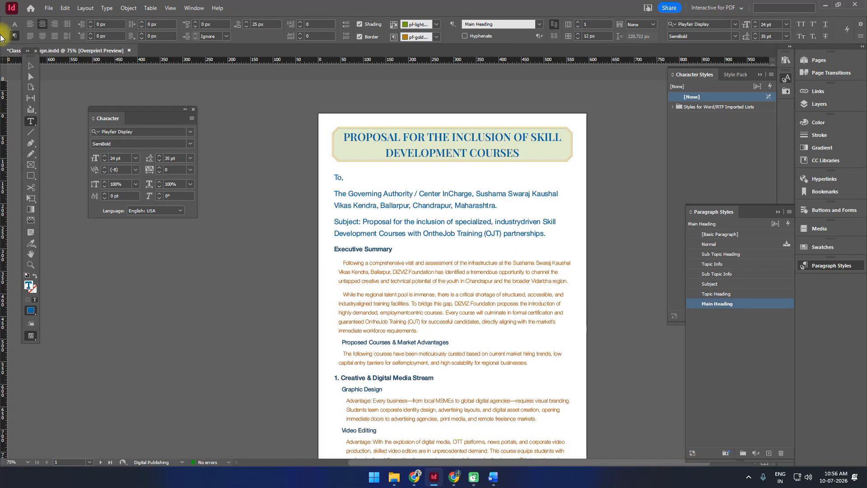
click(30, 65)
click(590, 220)
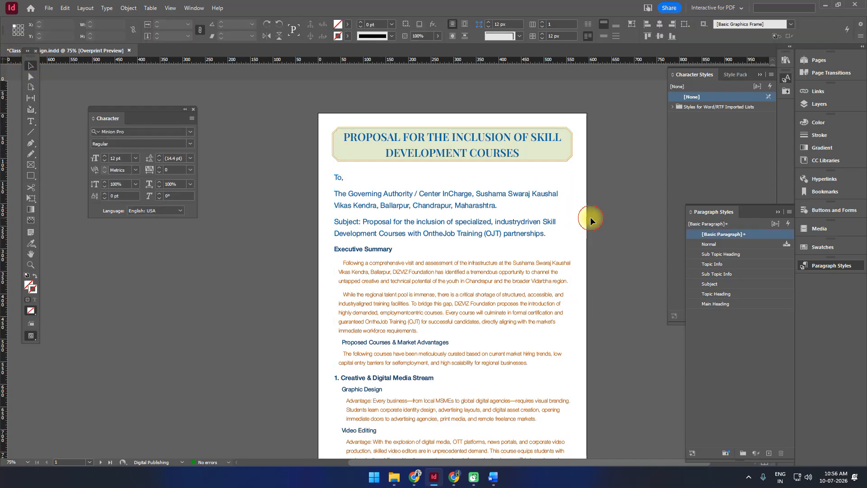
Set the leading of the Subject paragraph style to 24 pt and apply the change.
scroll(589, 219, down, 3)
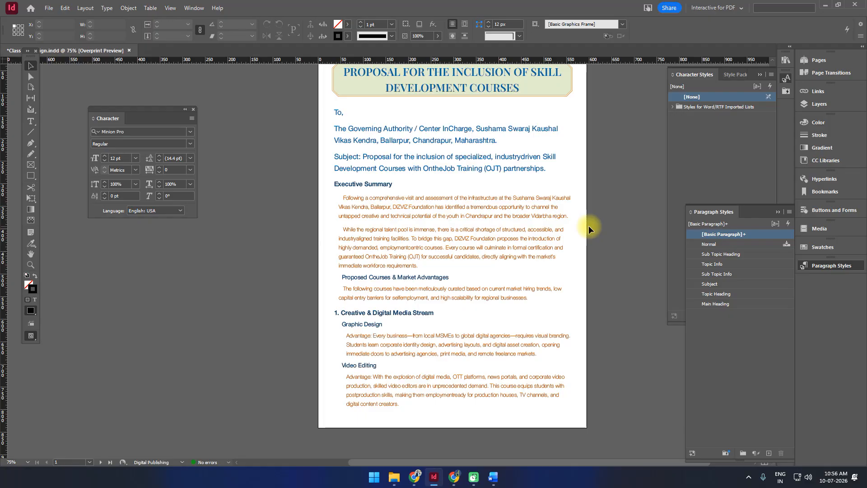
double_click(447, 139)
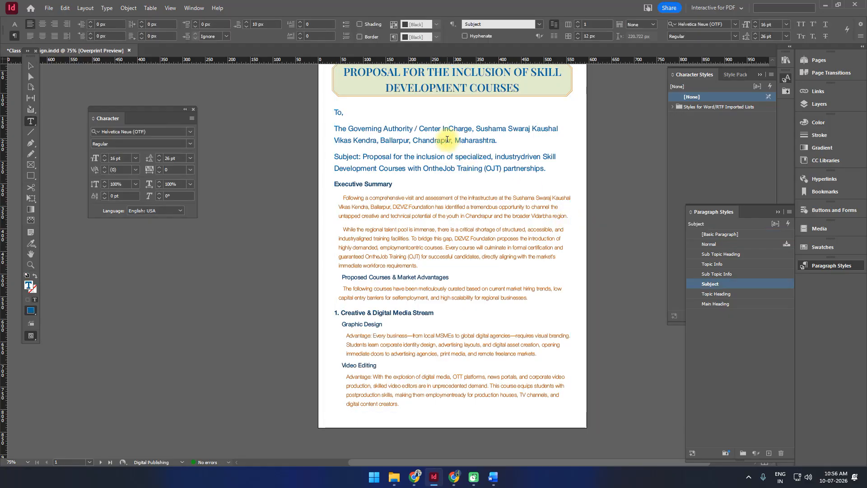
double_click(778, 285)
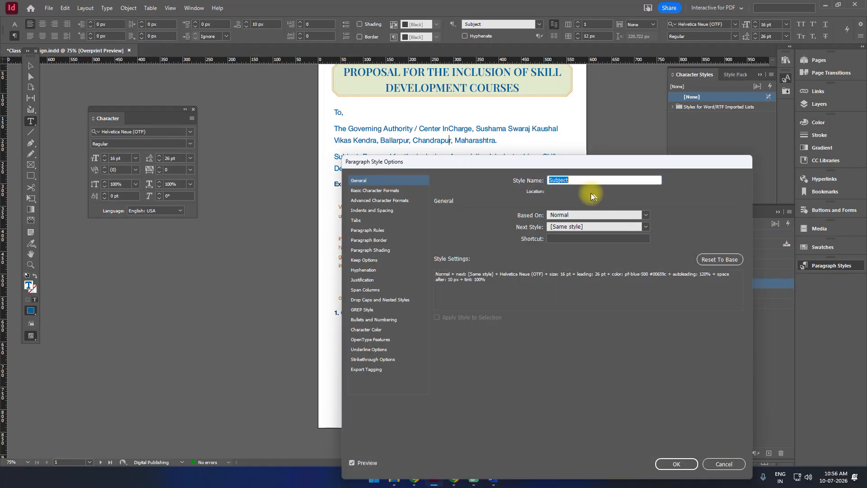
click(371, 191)
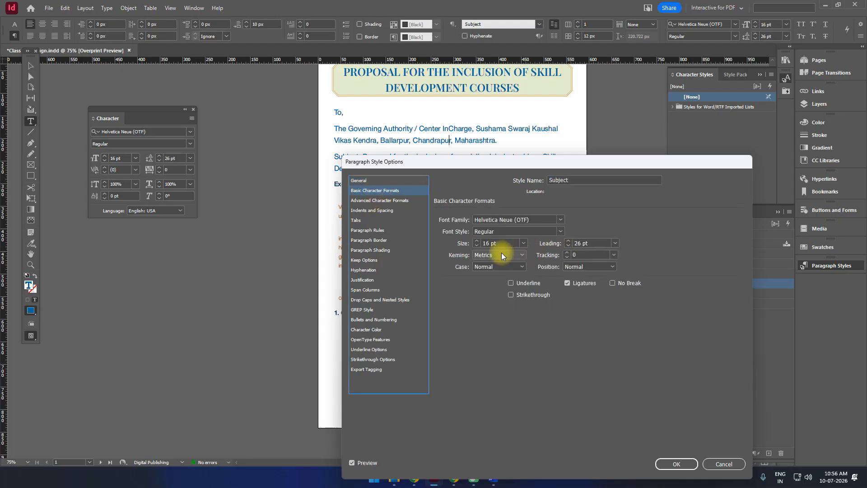
click(568, 245)
click(568, 245)
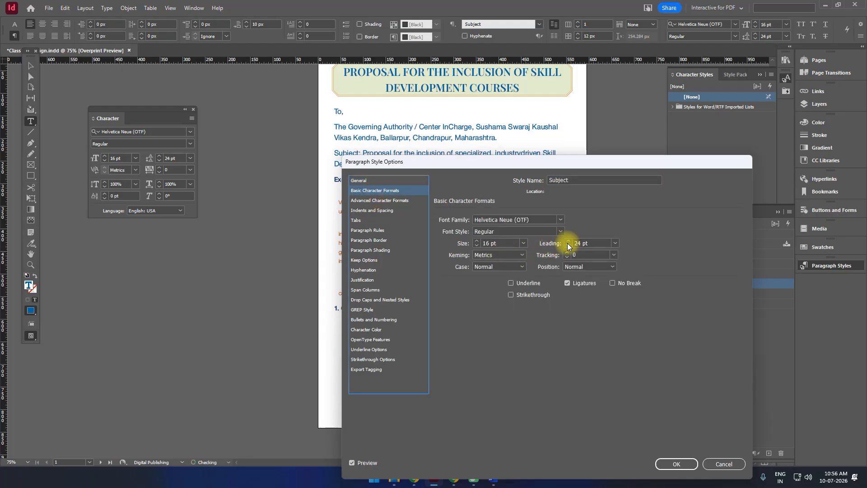
drag(532, 164, 732, 121)
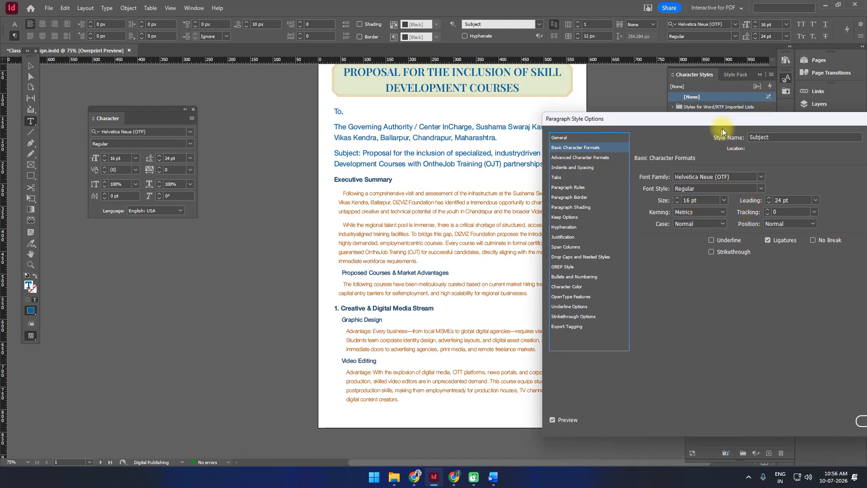
drag(723, 128, 661, 120)
click(802, 399)
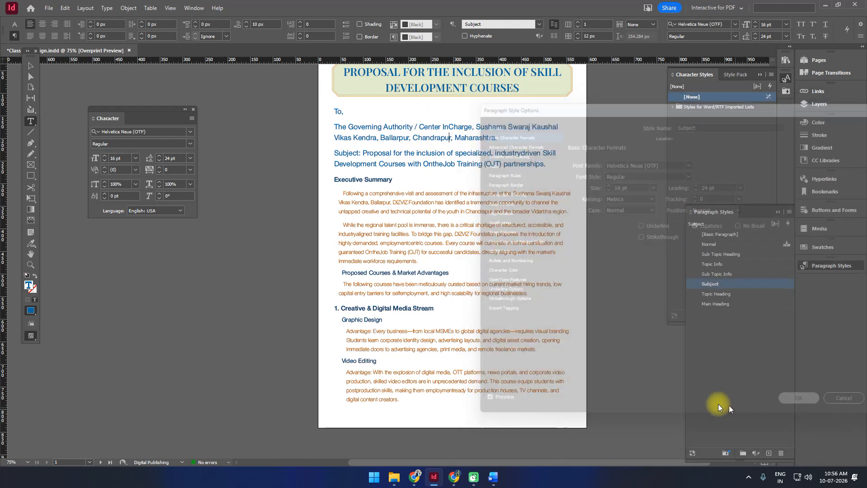
scroll(471, 364, down, 10)
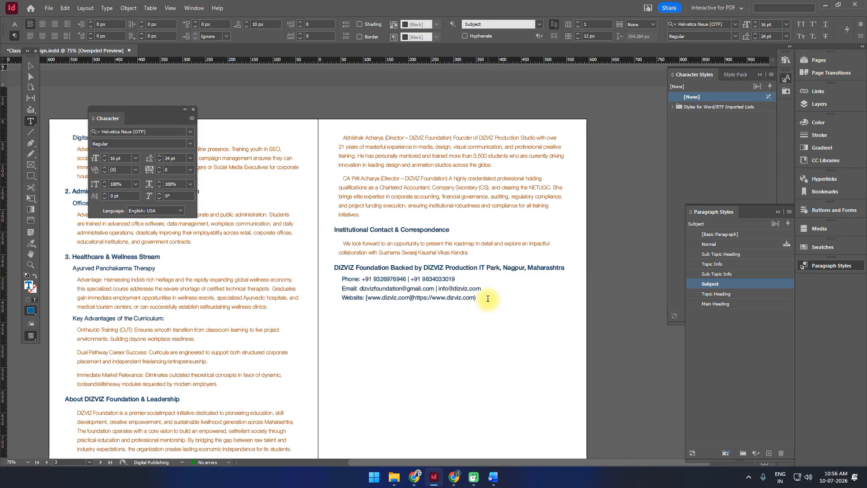
drag(476, 298, 422, 298)
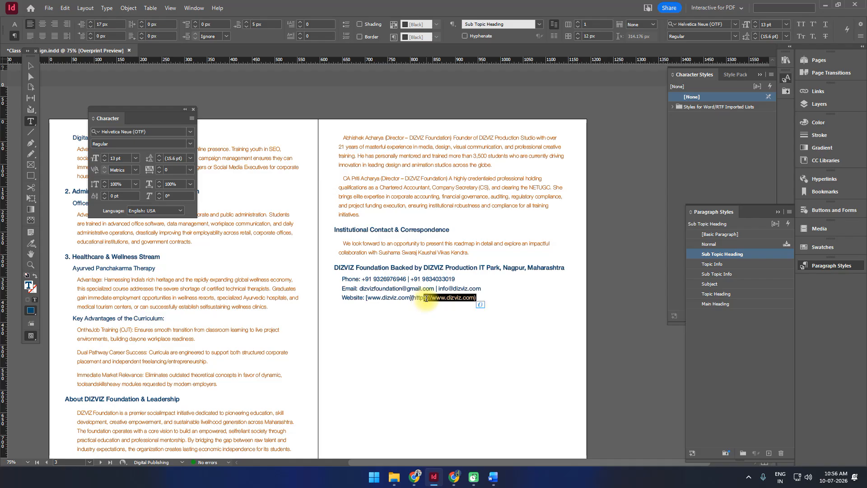
click(455, 312)
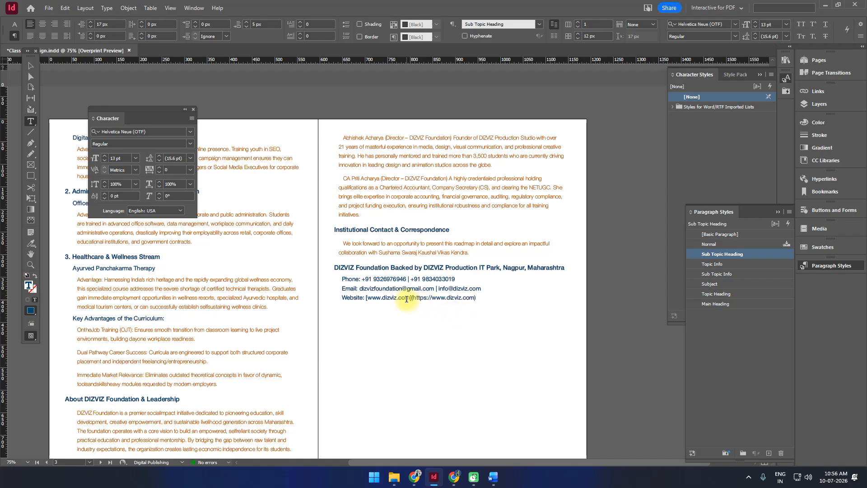
drag(367, 299, 411, 299)
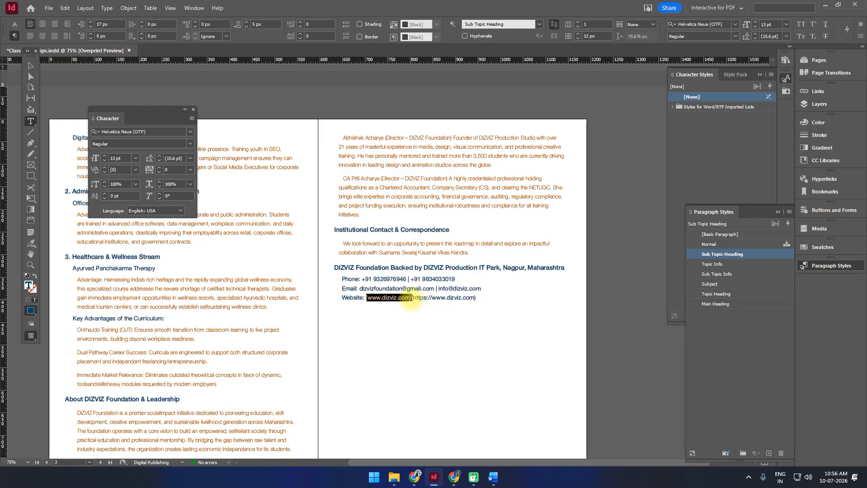
key(BackSpace)
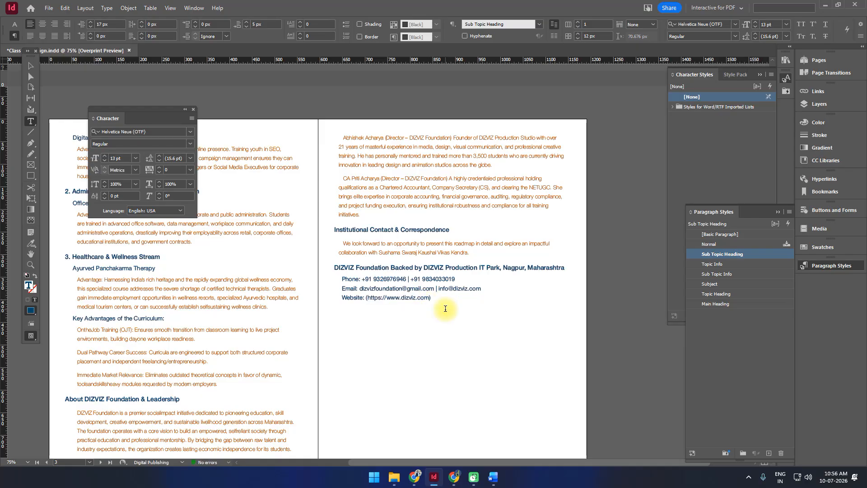
key(Delete)
click(444, 295)
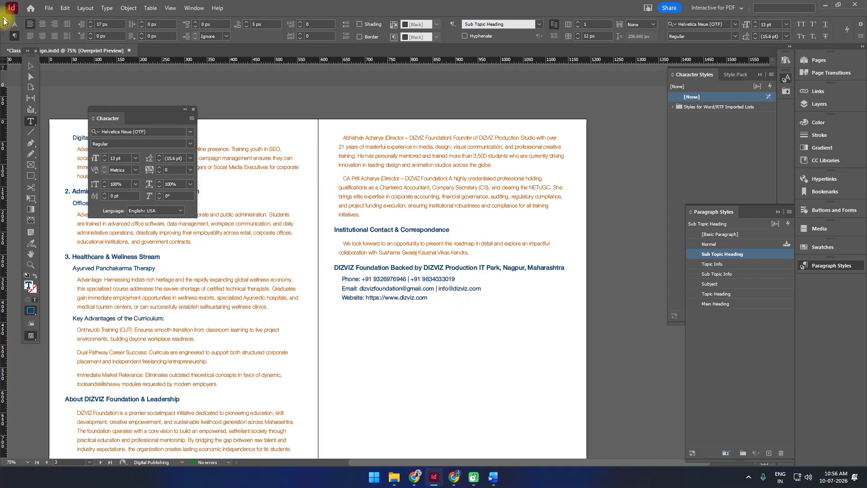
Shorten the text frame on page 3 from its lower edge to just below the Website line, about 385 px high.
click(30, 66)
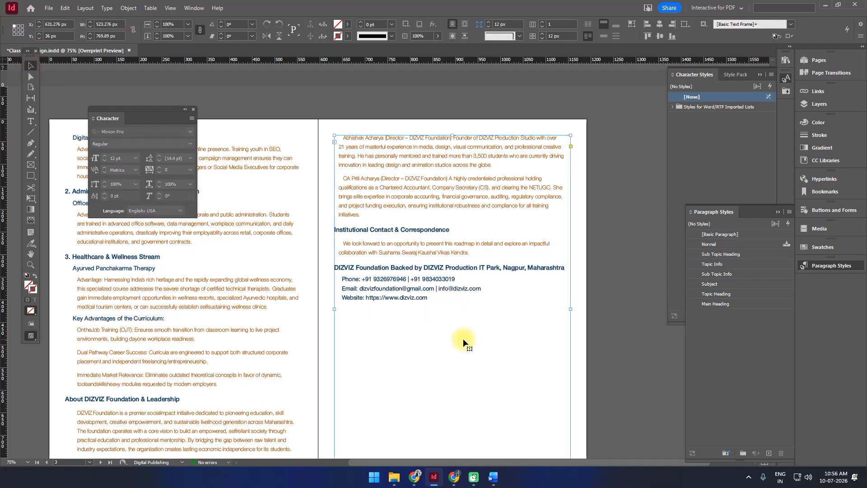
scroll(462, 337, down, 3)
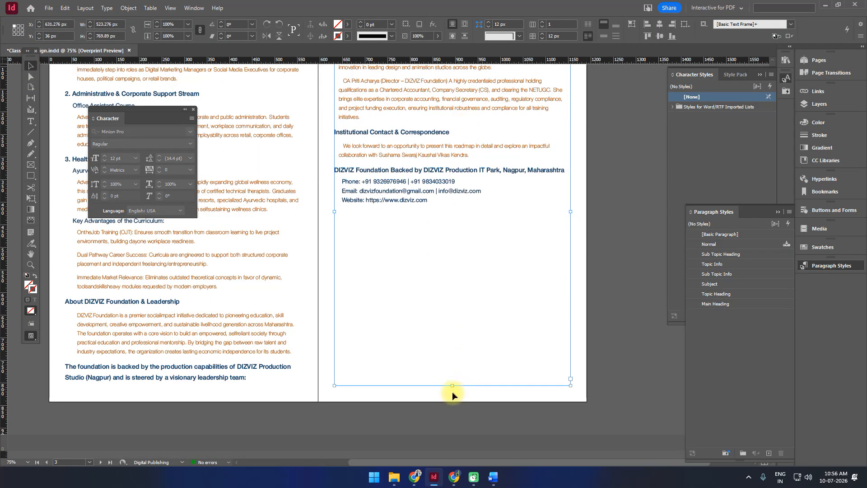
drag(453, 385, 446, 212)
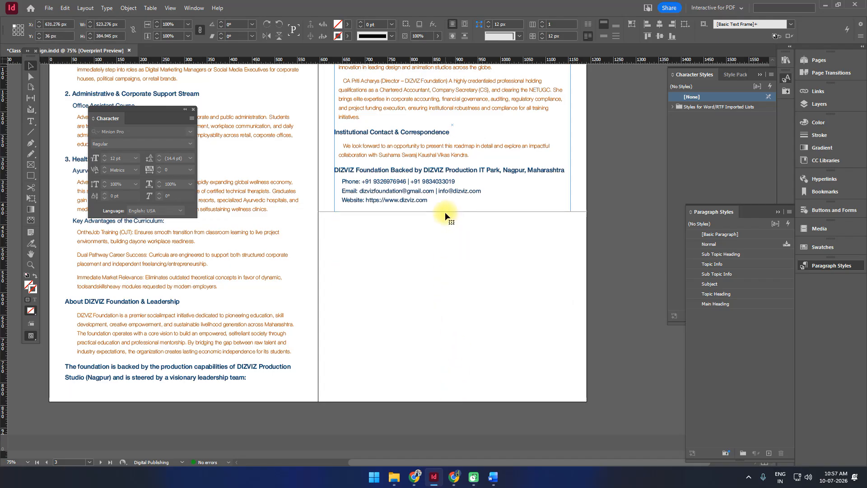
Deselect the text frame on page 3 and save the proposal document.
click(629, 273)
scroll(629, 273, up, 8)
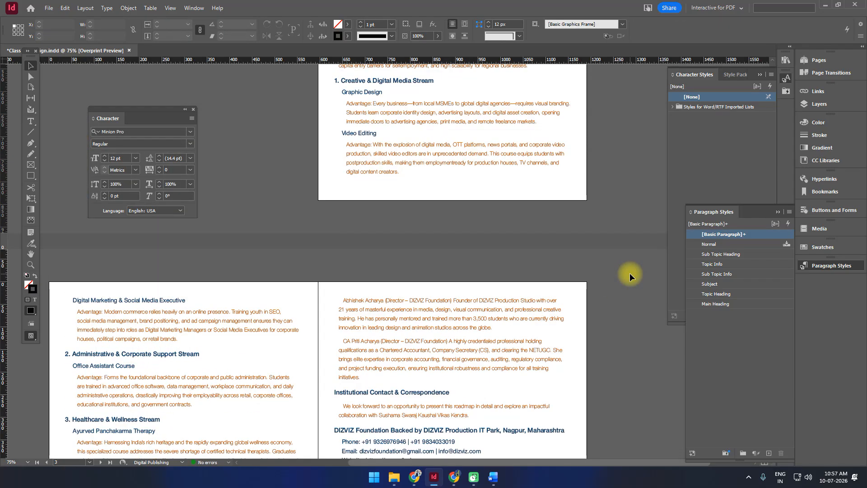
scroll(629, 273, down, 4)
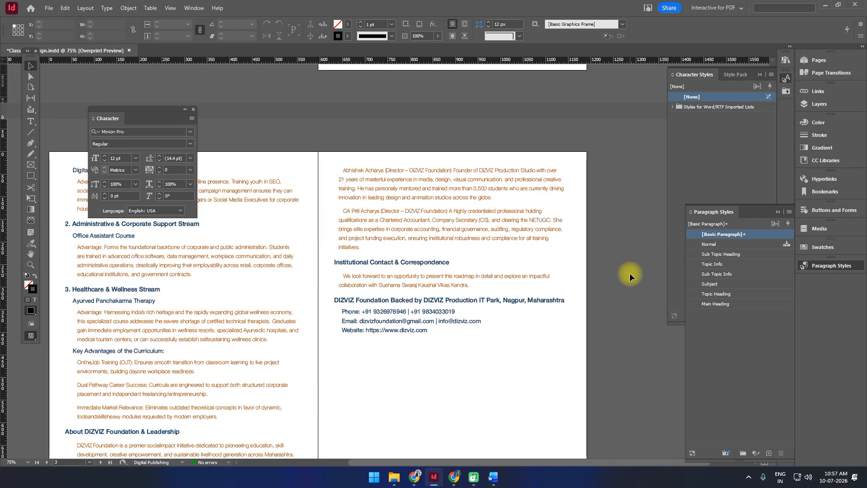
key(ctrl+s)
scroll(630, 273, up, 15)
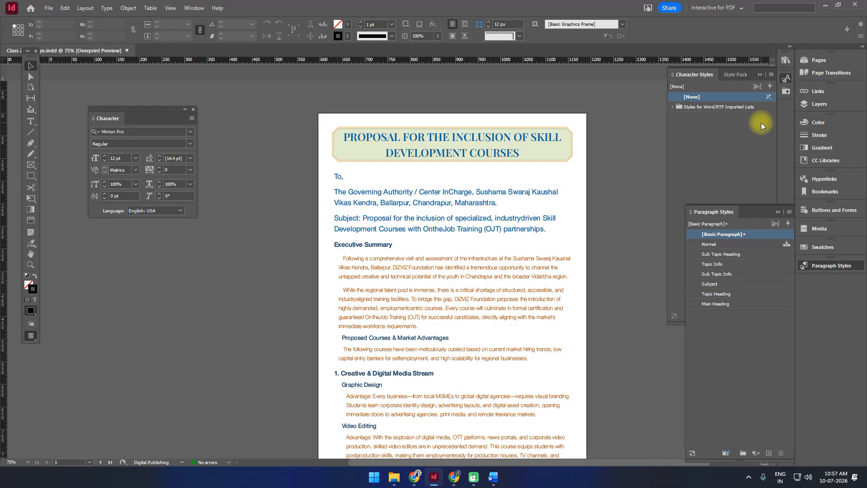
scroll(625, 200, down, 15)
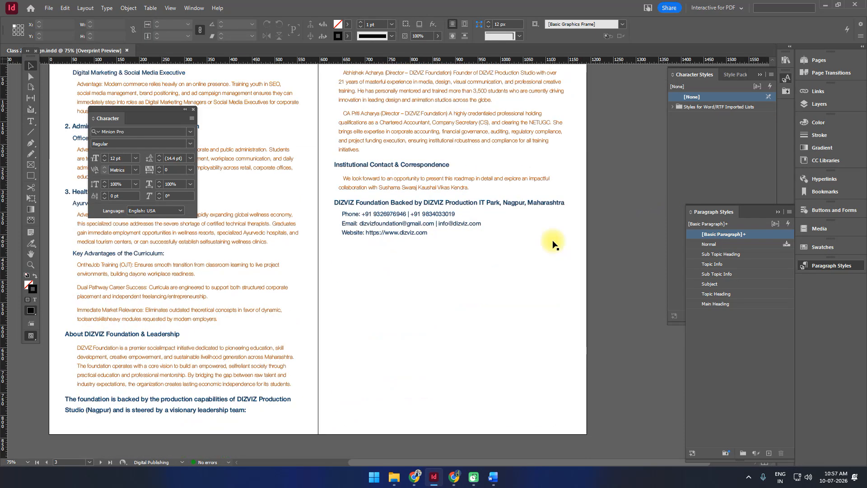
mouse_move(493, 477)
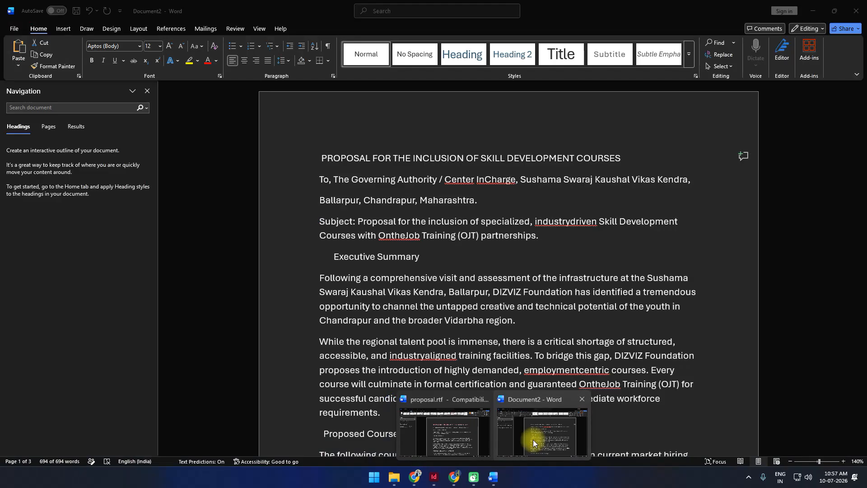
click(533, 441)
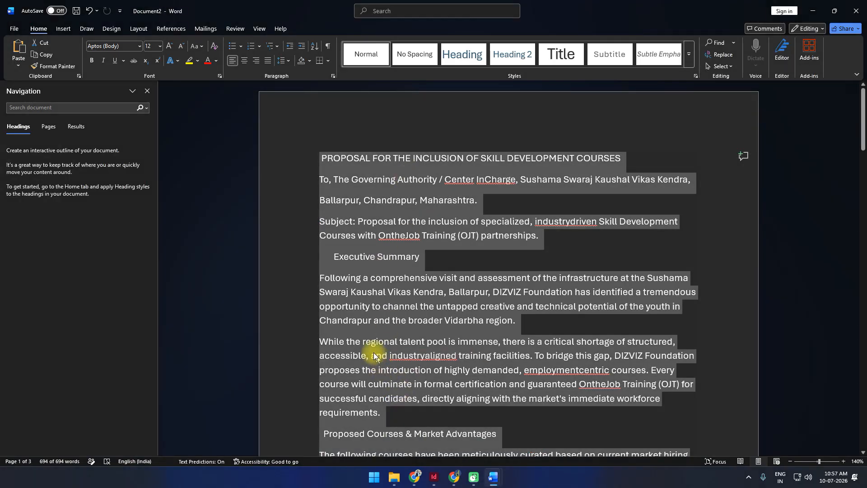
click(14, 29)
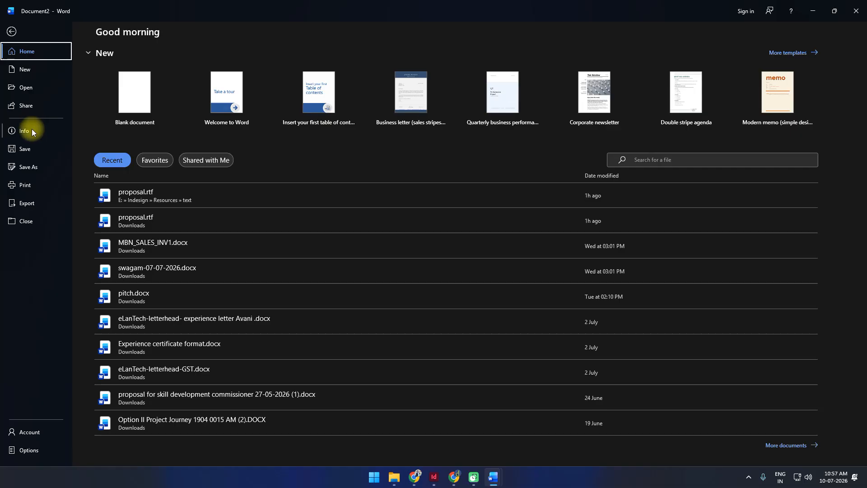
click(28, 165)
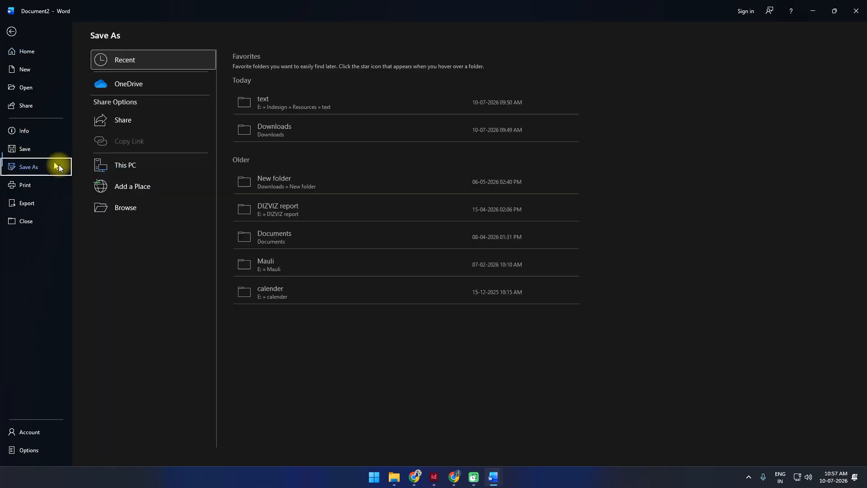
click(274, 110)
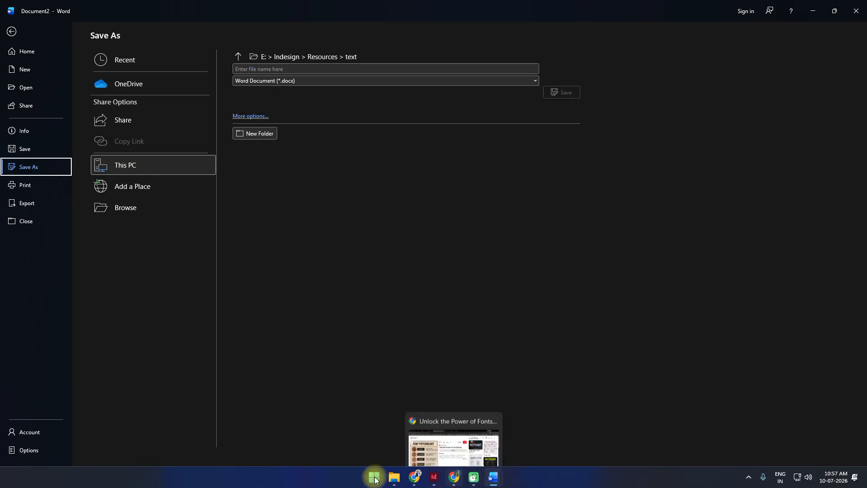
Switch to WhatsApp Web in Chrome and send proposal.rtf from Downloads as a document to the Dizviz Batch 2025 group.
mouse_move(415, 476)
click(364, 421)
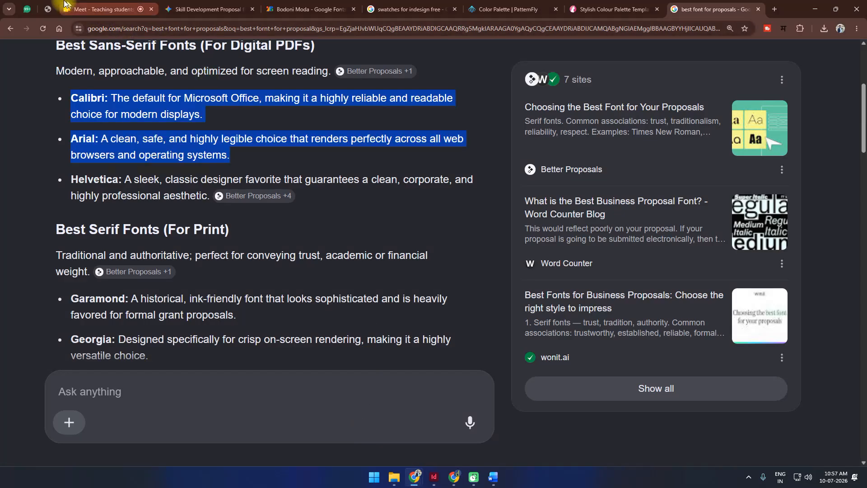
click(28, 4)
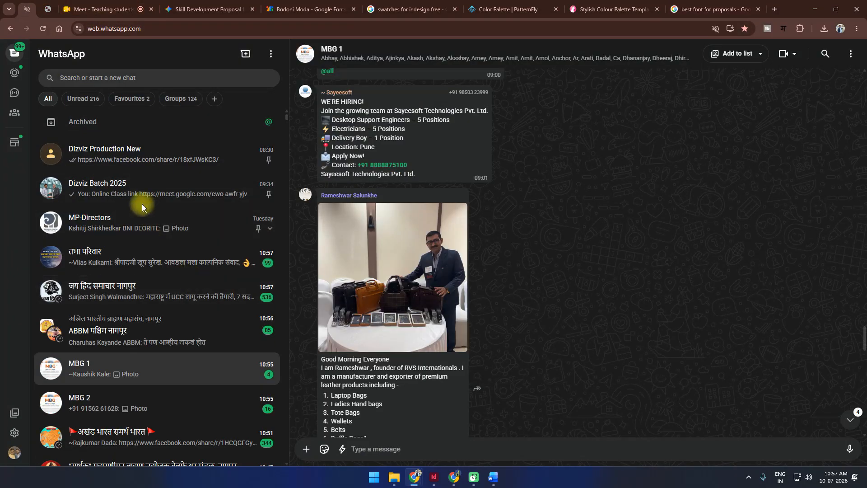
click(131, 193)
click(307, 449)
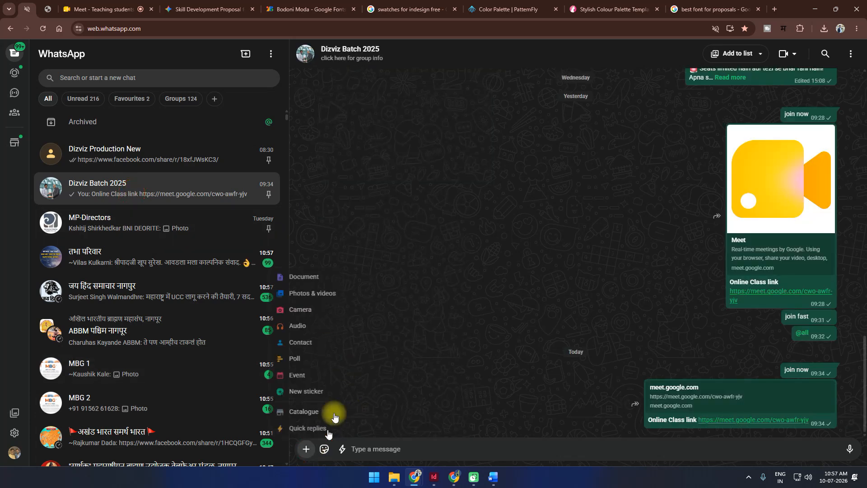
click(305, 275)
click(305, 449)
click(300, 278)
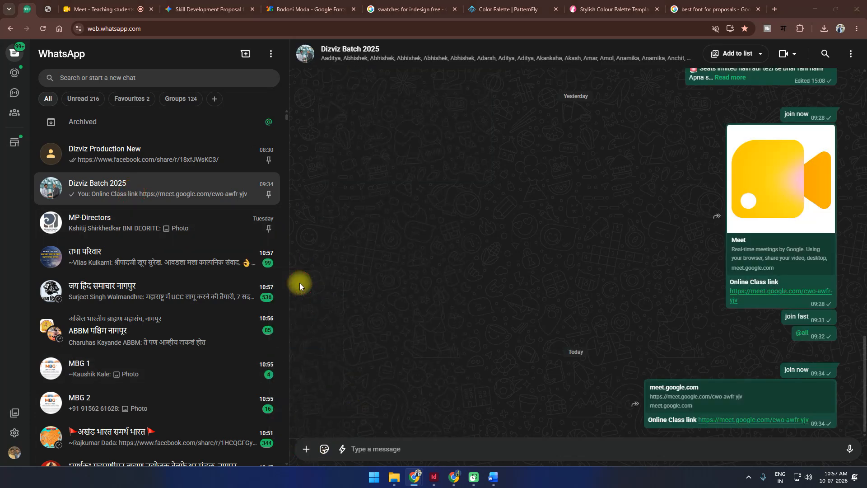
double_click(310, 138)
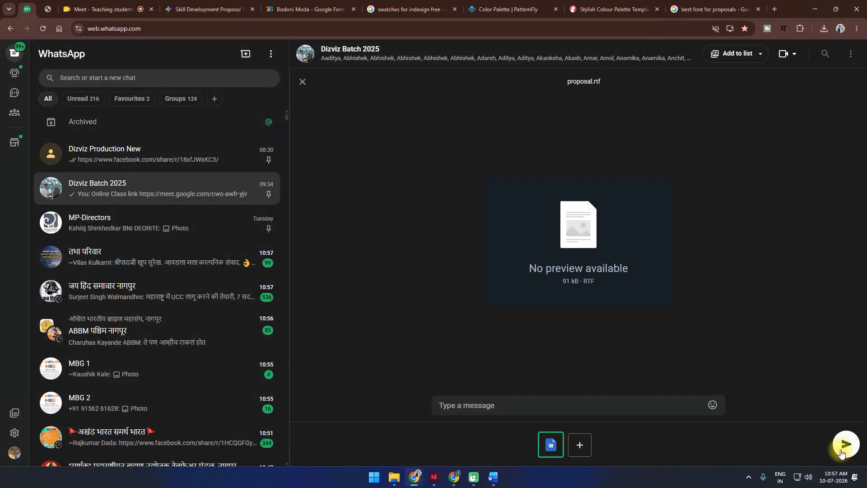
click(841, 453)
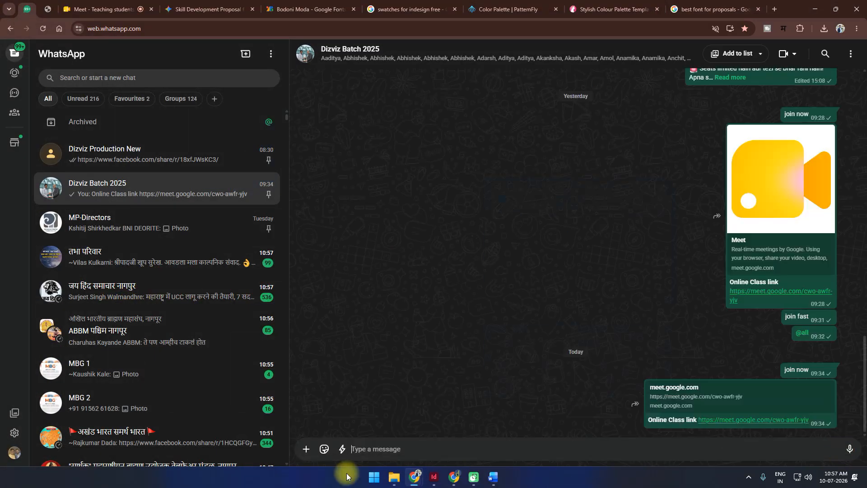
Send proposal.rtf from the E: Indesign > Resources > text folder to the Dizviz Batch 2025 group.
click(306, 448)
click(304, 279)
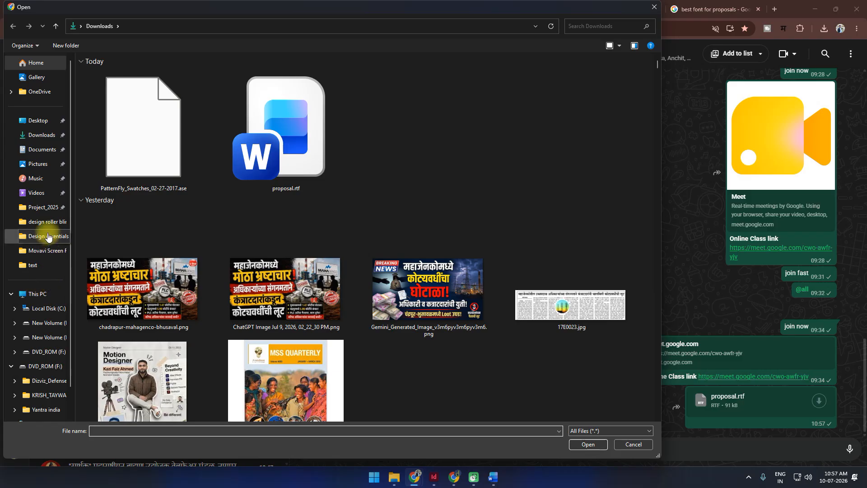
click(34, 268)
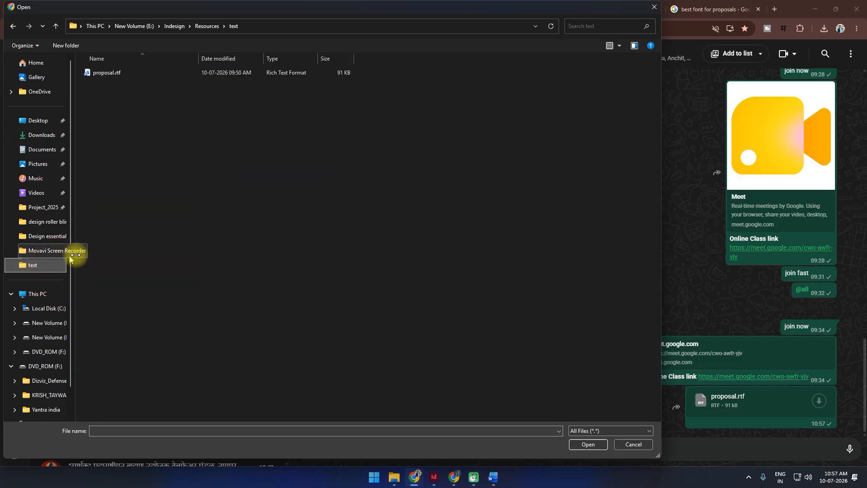
double_click(101, 71)
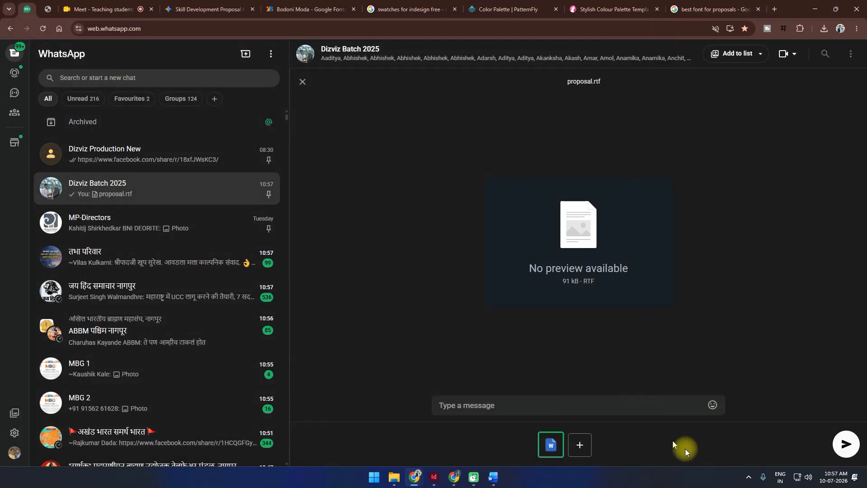
click(846, 444)
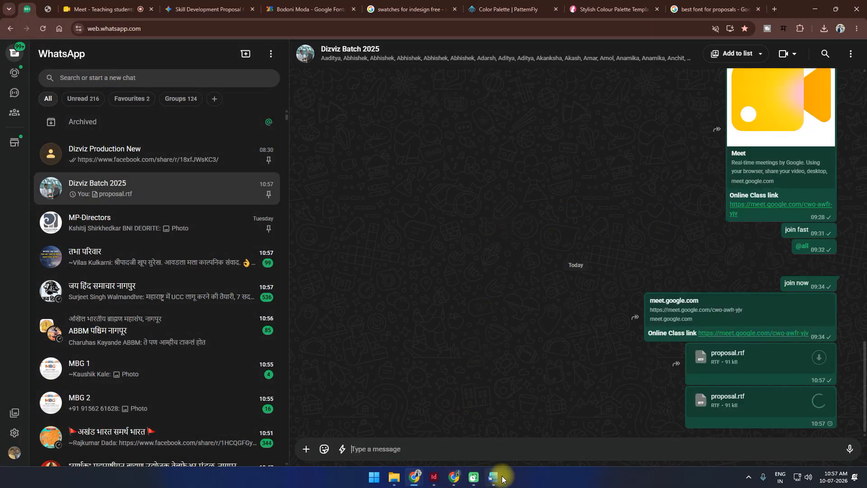
Switch to Word to look over proposal.rtf, and return to InDesign.
mouse_move(492, 477)
click(470, 431)
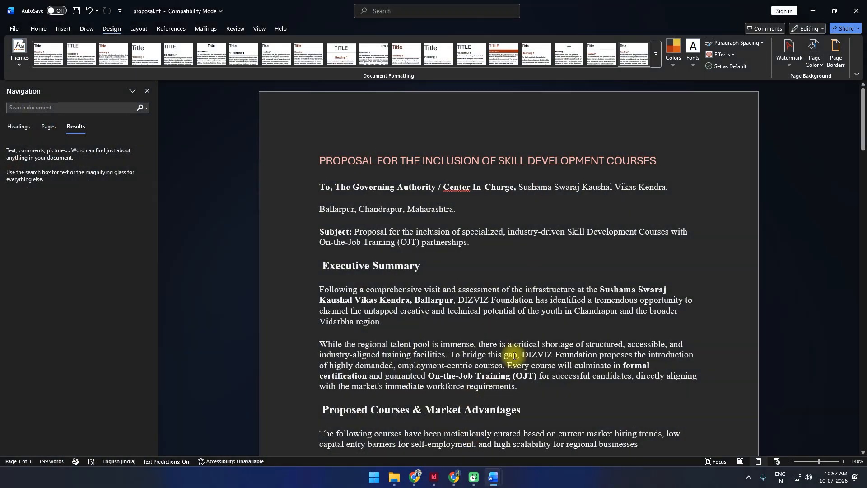
scroll(503, 381, down, 4)
click(434, 478)
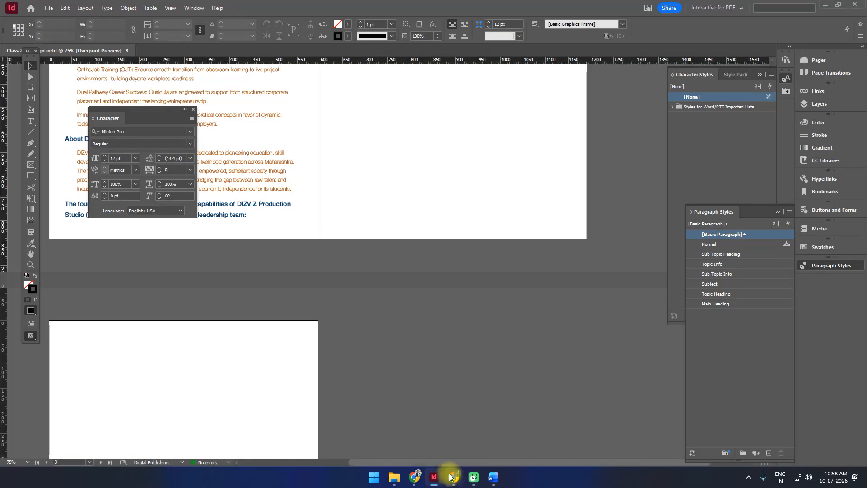
Switch to Chrome, look over the PatternFly color palette and close the Stylish Colour Palette Templates page.
mouse_move(414, 477)
click(362, 417)
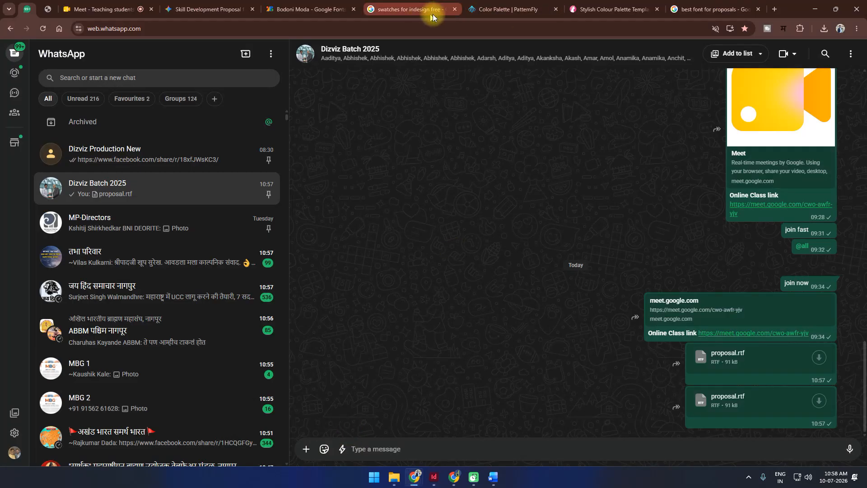
click(492, 7)
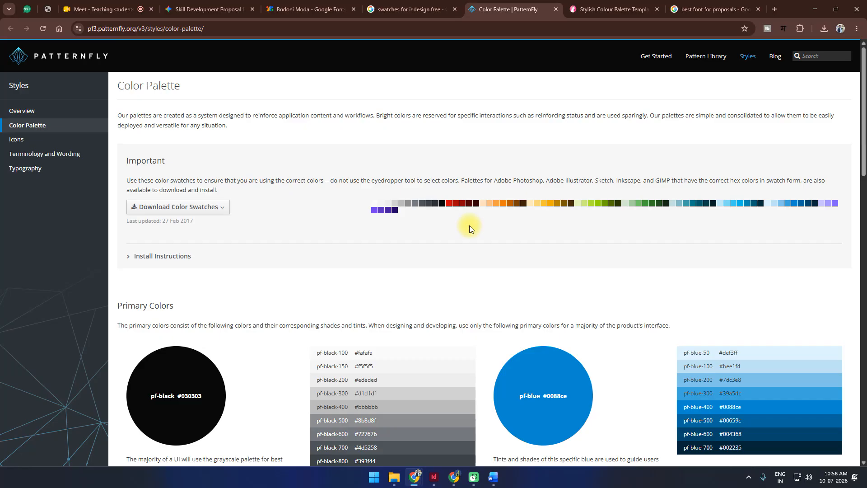
scroll(436, 241, down, 20)
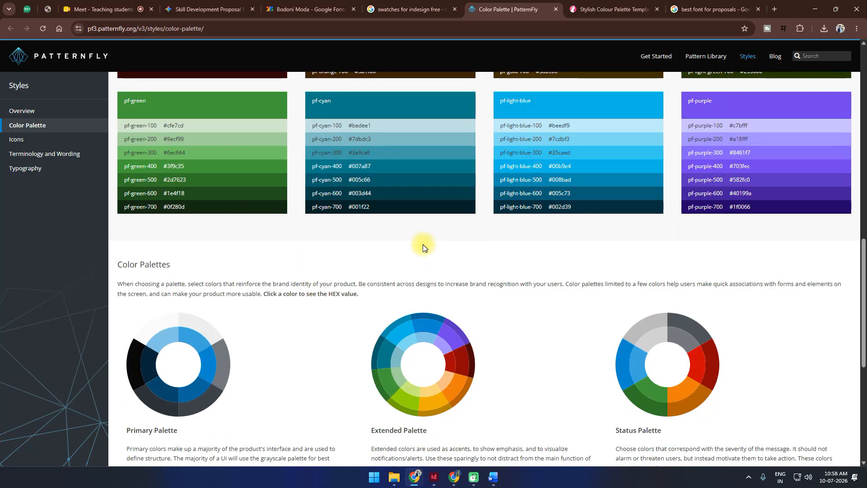
scroll(420, 246, up, 18)
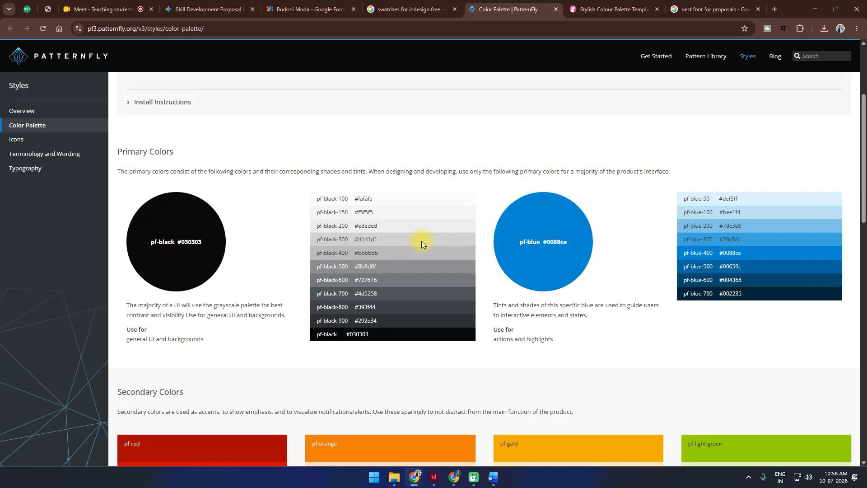
key(ctrl+Tab)
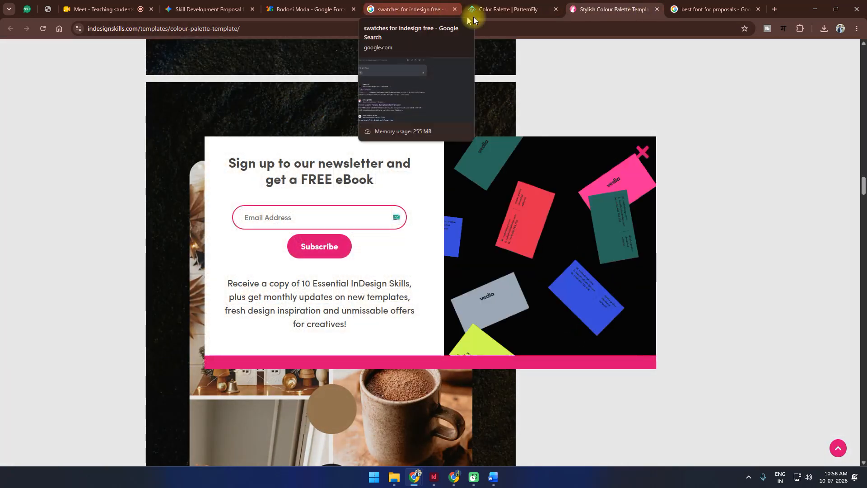
click(658, 9)
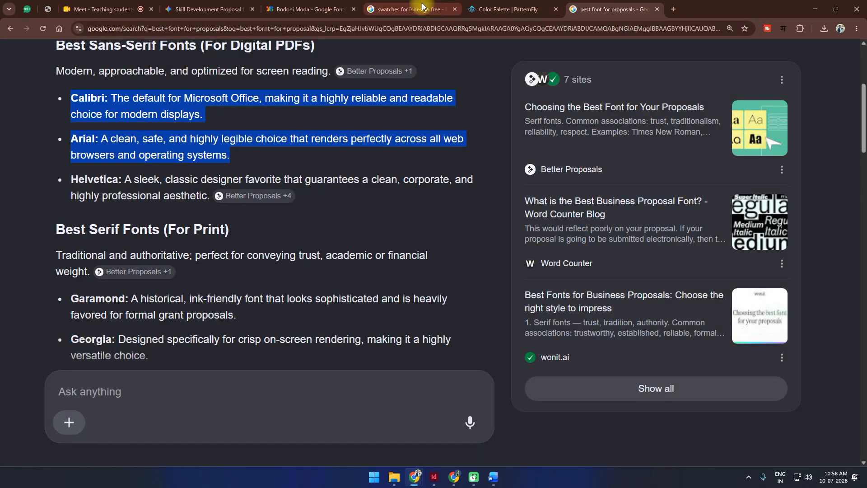
From the "swatches for indesign free" results, open the Dunn-Edwards swatches page and the Pinterest swatches page in new tabs.
click(409, 9)
scroll(242, 303, down, 3)
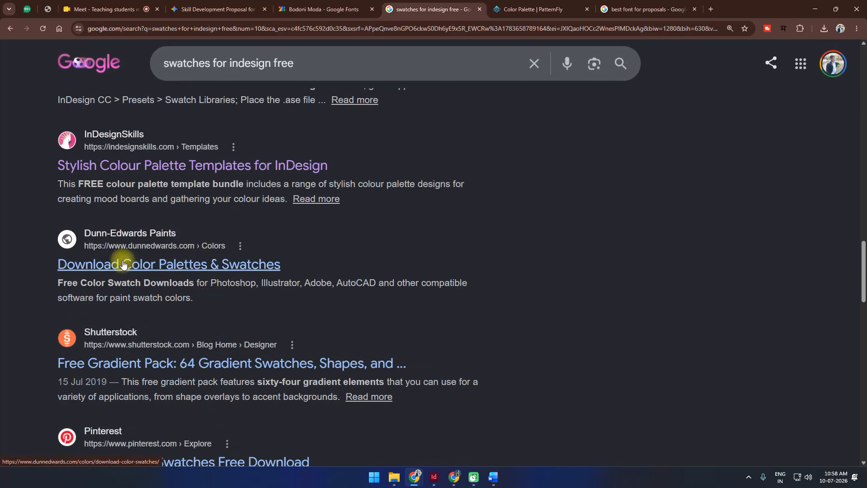
middle_click(207, 263)
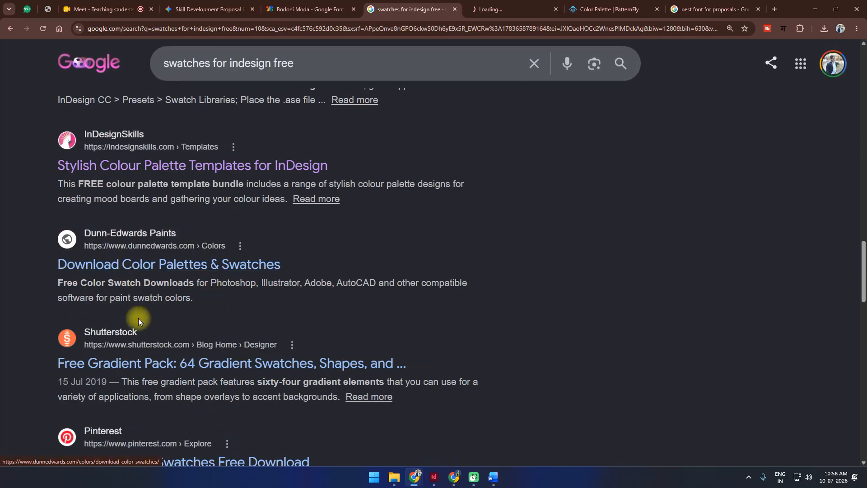
scroll(158, 362, down, 2)
middle_click(155, 371)
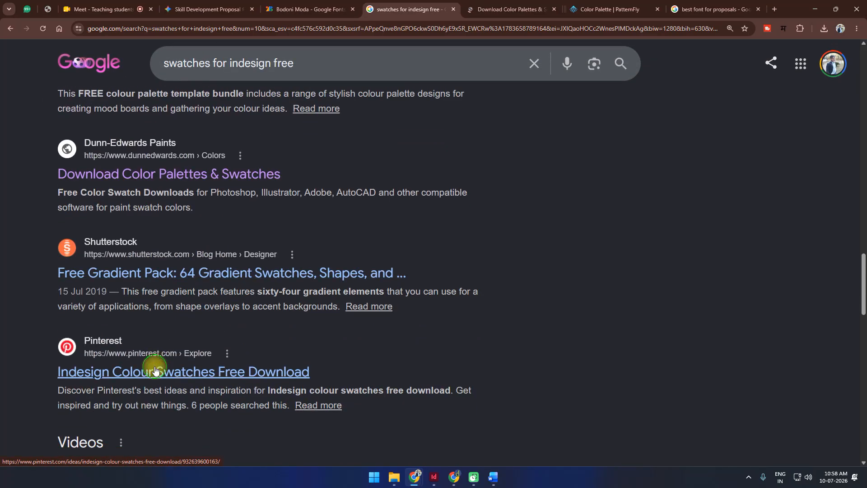
Download the Adobe Illustrator swatch file from the Dunn-Edwards page and show the browser's recent downloads.
key(ctrl+Tab)
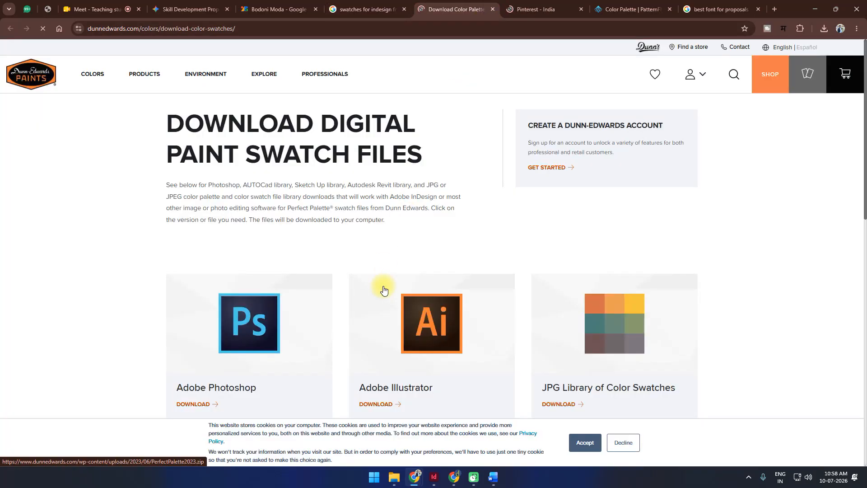
scroll(611, 291, down, 5)
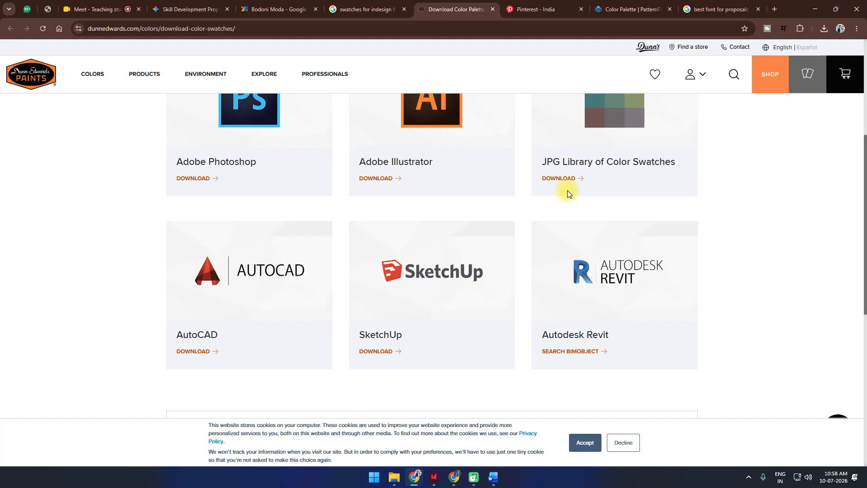
scroll(562, 192, up, 3)
scroll(496, 243, down, 4)
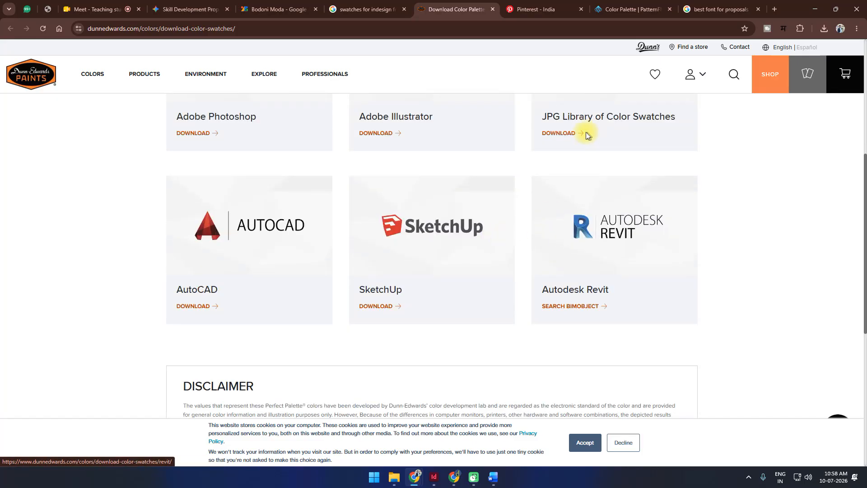
click(397, 141)
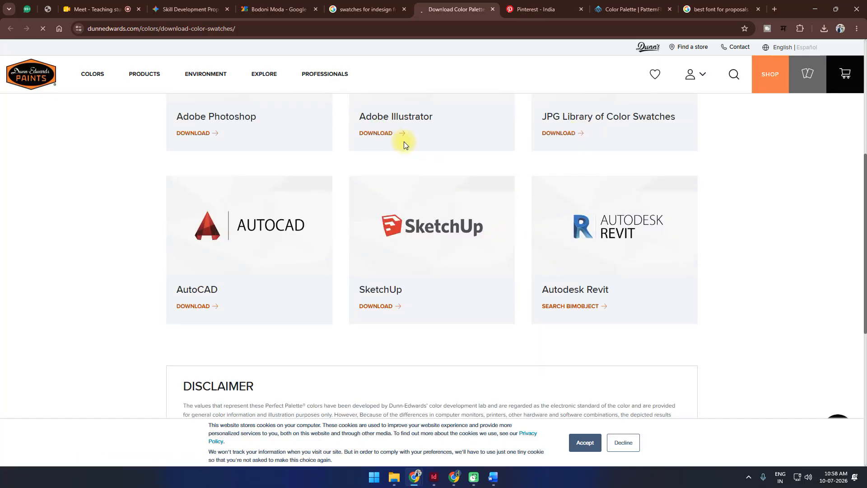
click(825, 28)
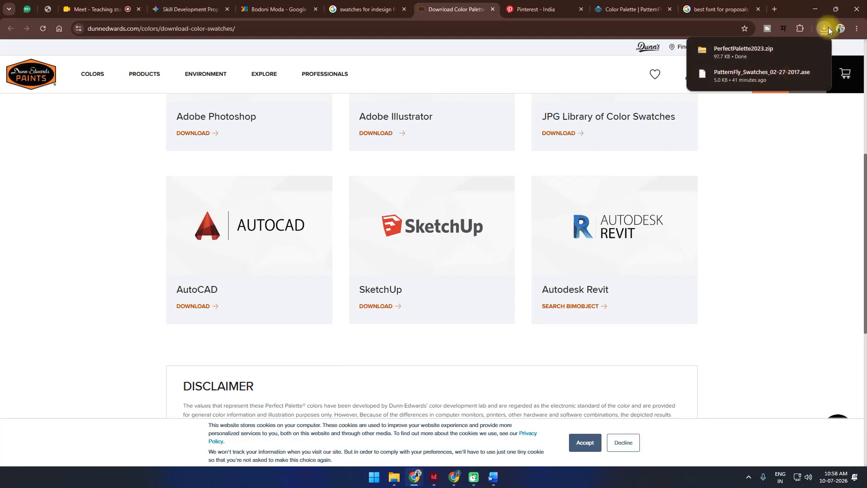
Cut PerfectPalette2023.zip and PatternFly_Swatches_02-27-2017.ase from the Downloads folder and go to the Indesign Resources folder.
click(800, 51)
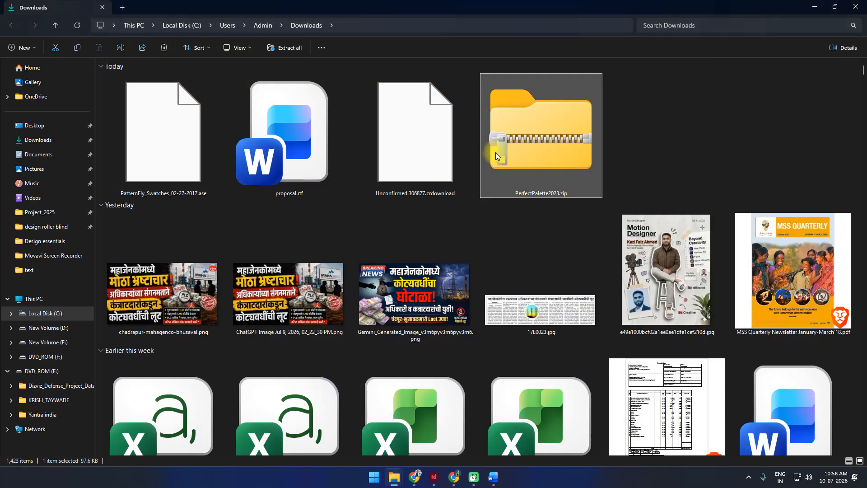
ctrl+click(208, 190)
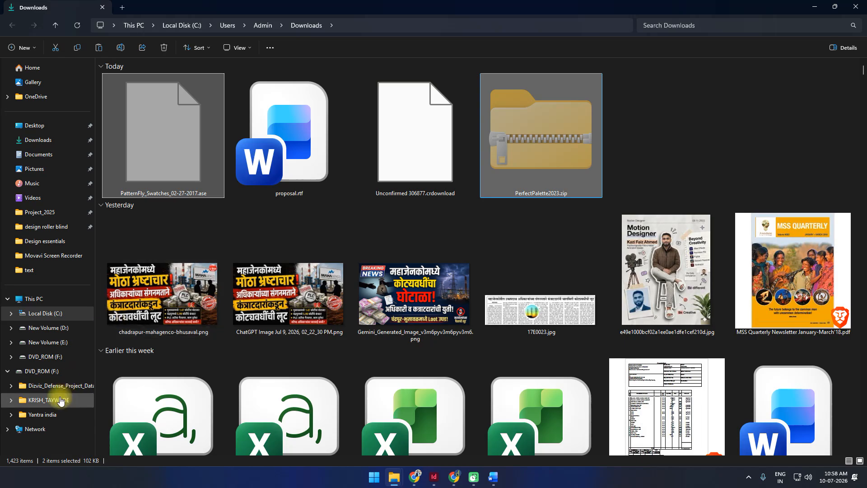
click(33, 275)
click(284, 26)
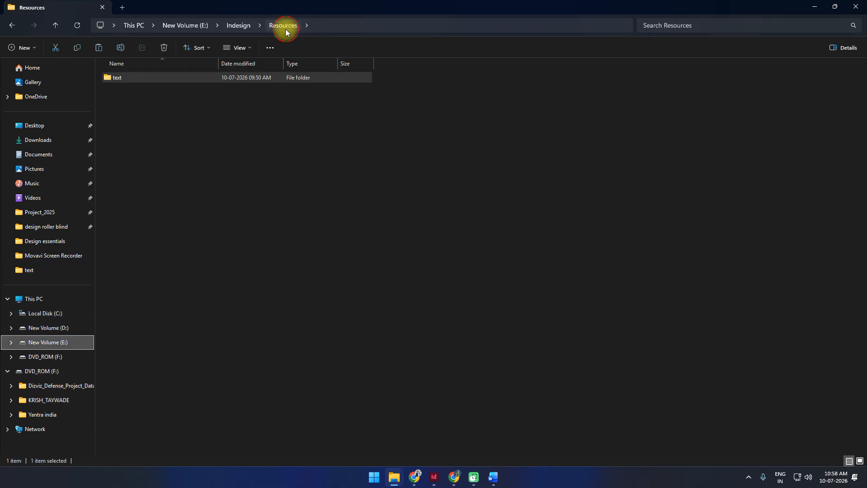
Create a Swatches folder inside Resources and paste the two cut swatch files into it.
right_click(206, 189)
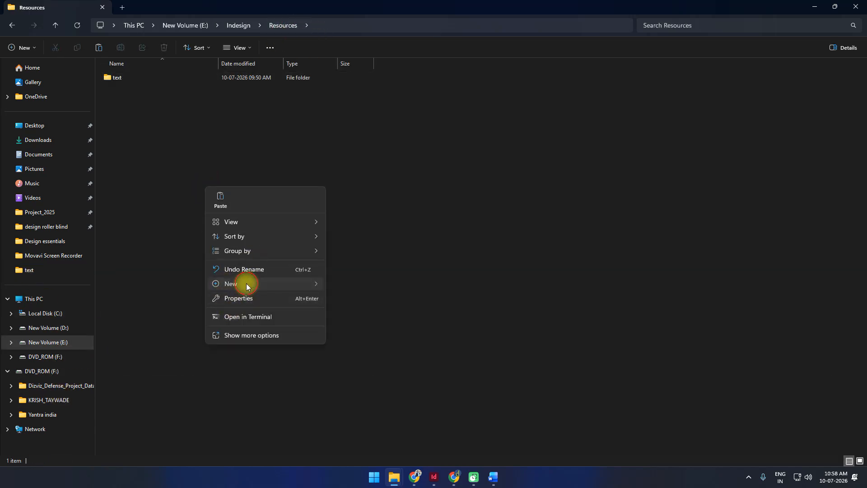
mouse_move(246, 283)
click(345, 285)
text(Sw)
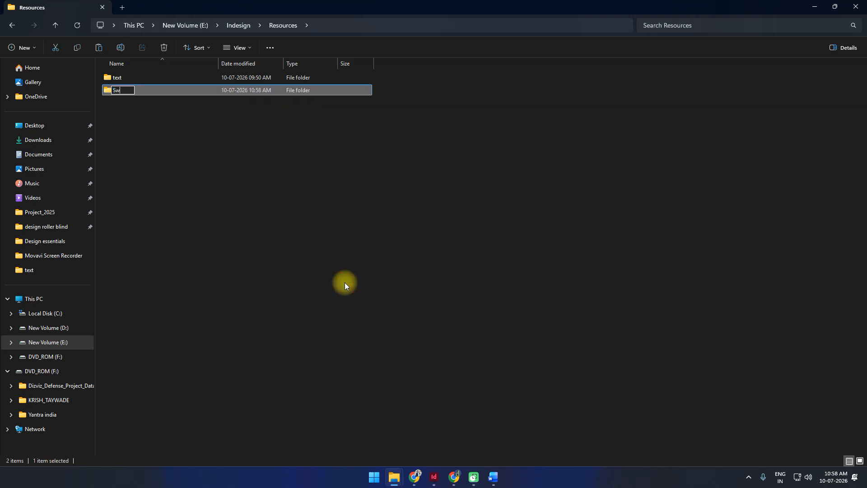
key(Return)
key(Return)
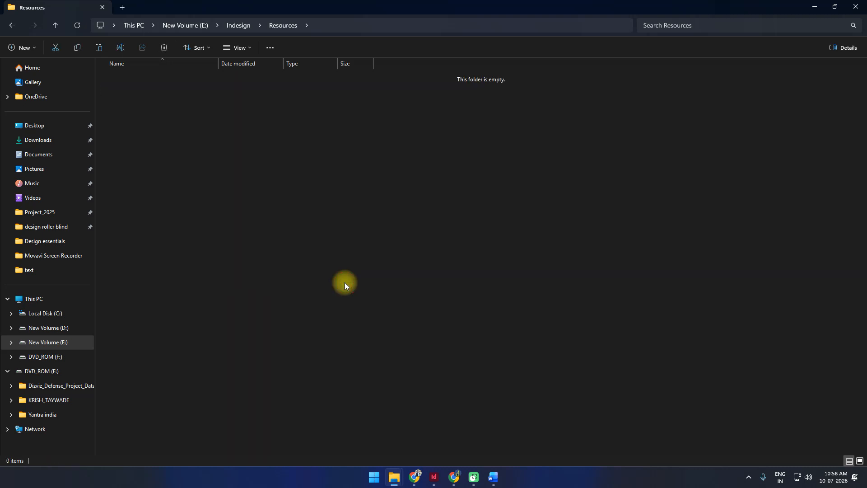
key(ctrl+v)
click(225, 153)
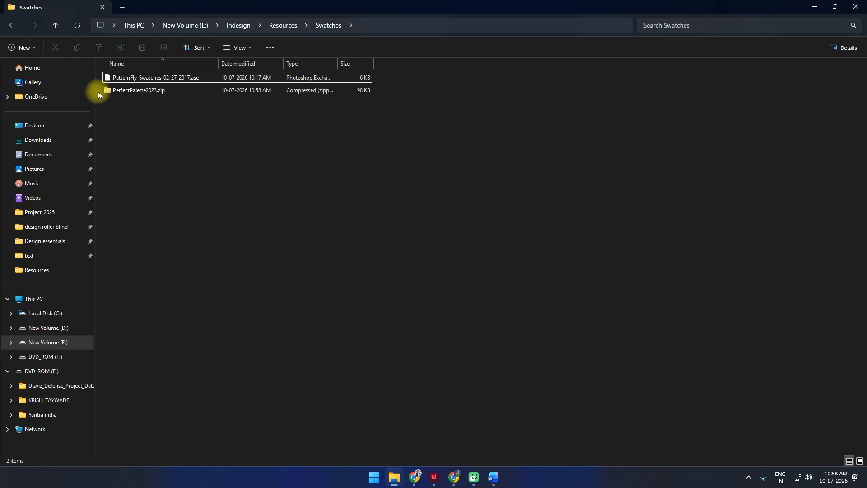
Extract PerfectPalette2023.zip into the Swatches folder with WinRAR and copy the path of the inner PerfectPalette2023 folder.
right_click(108, 91)
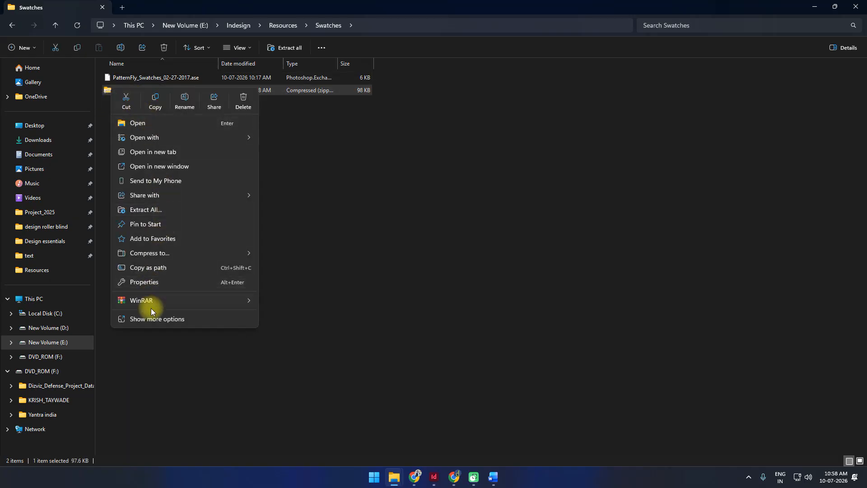
mouse_move(150, 302)
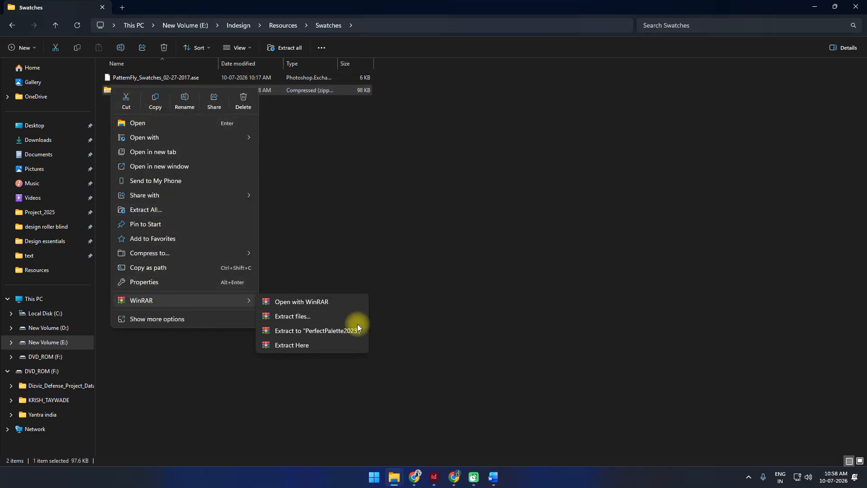
click(304, 349)
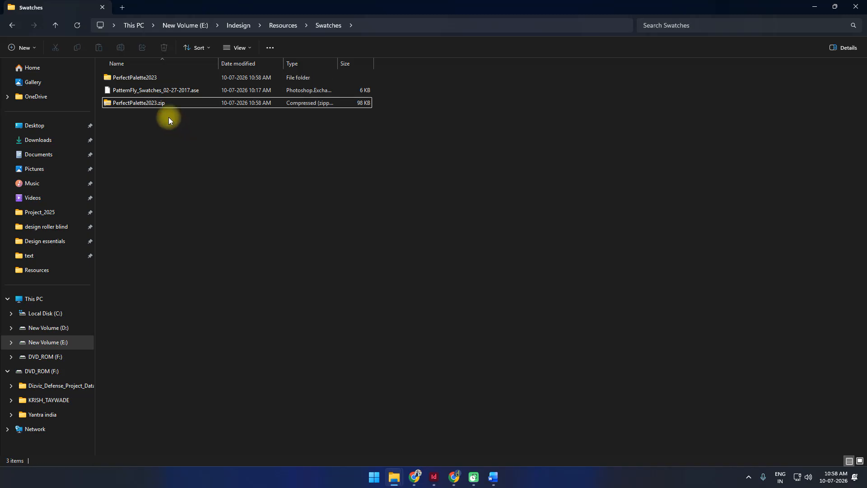
double_click(135, 78)
double_click(136, 90)
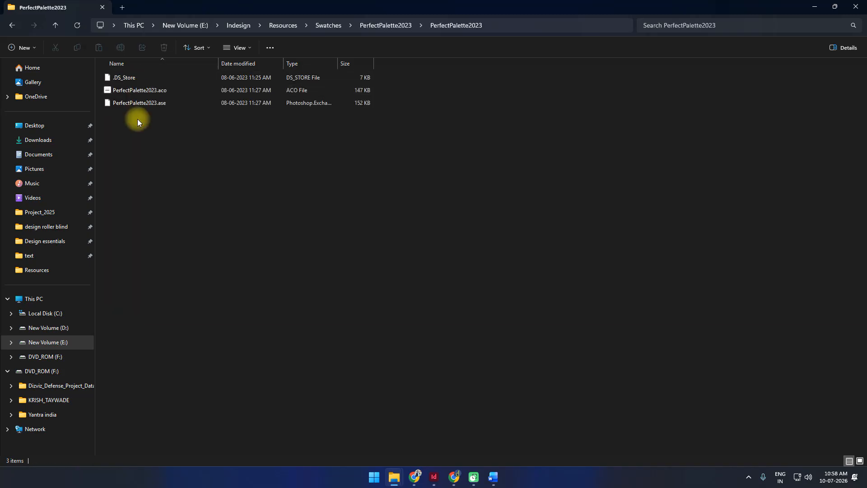
click(500, 32)
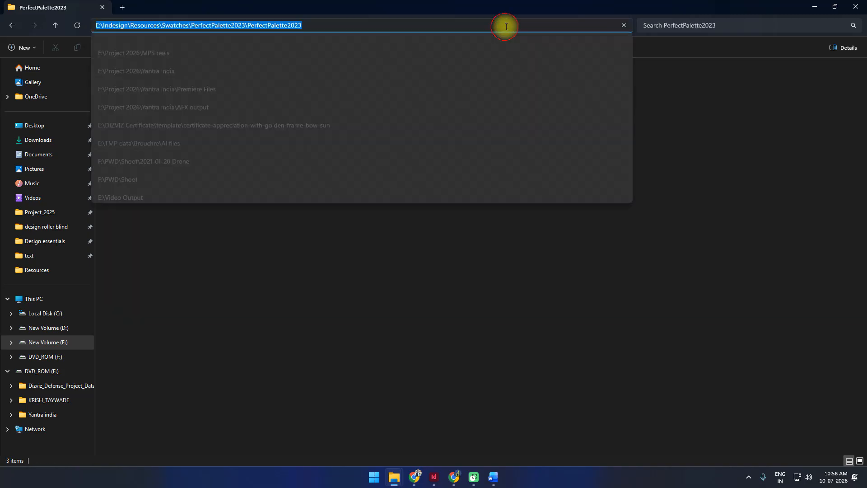
click(425, 427)
Switch to InDesign and display the color swatches of the Class 2 Indesign document.
click(434, 477)
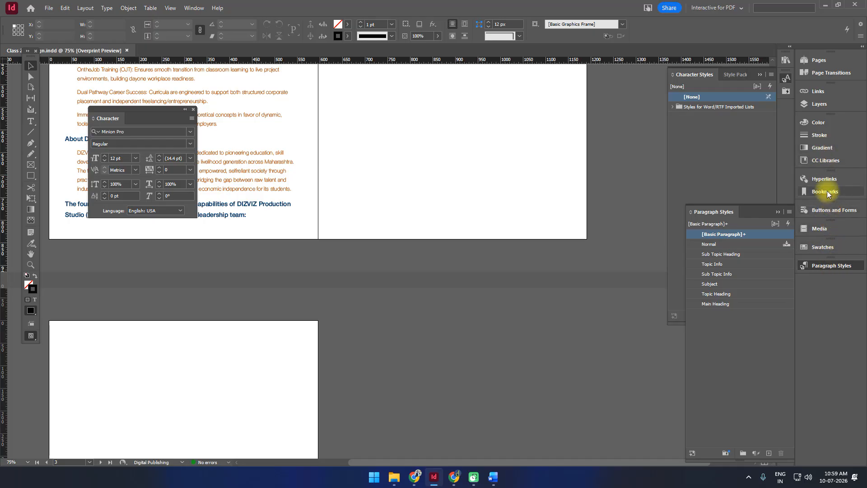
click(736, 75)
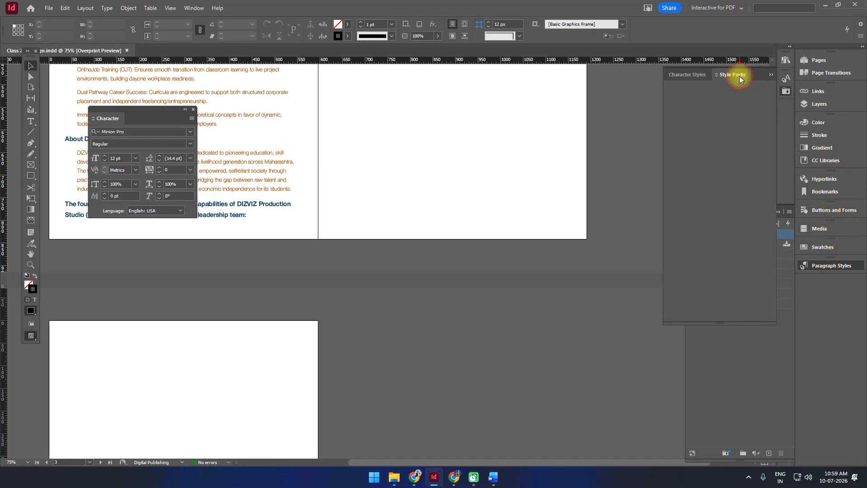
click(770, 76)
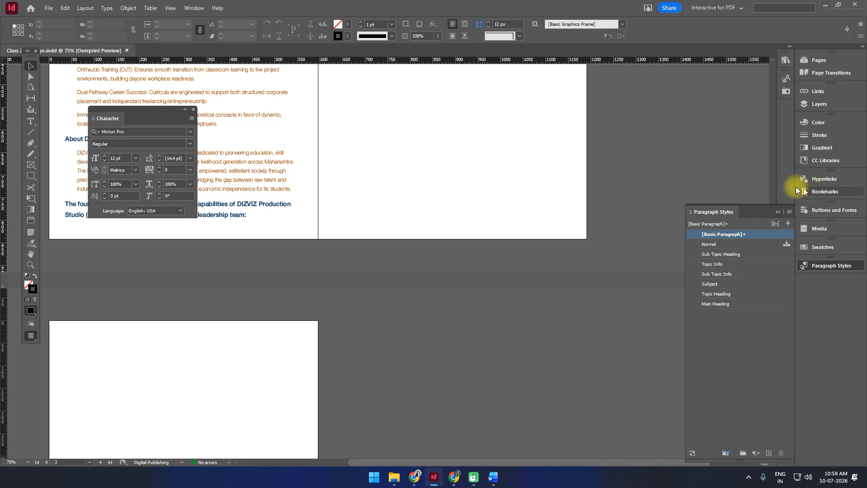
click(195, 8)
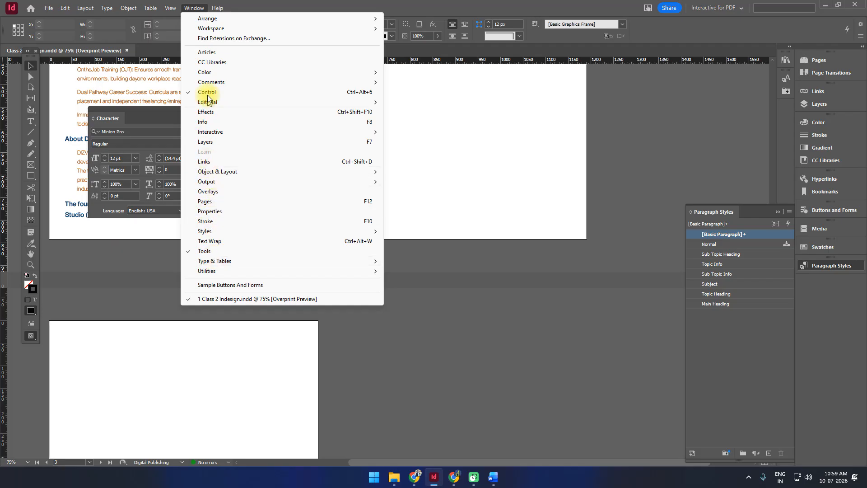
mouse_move(204, 71)
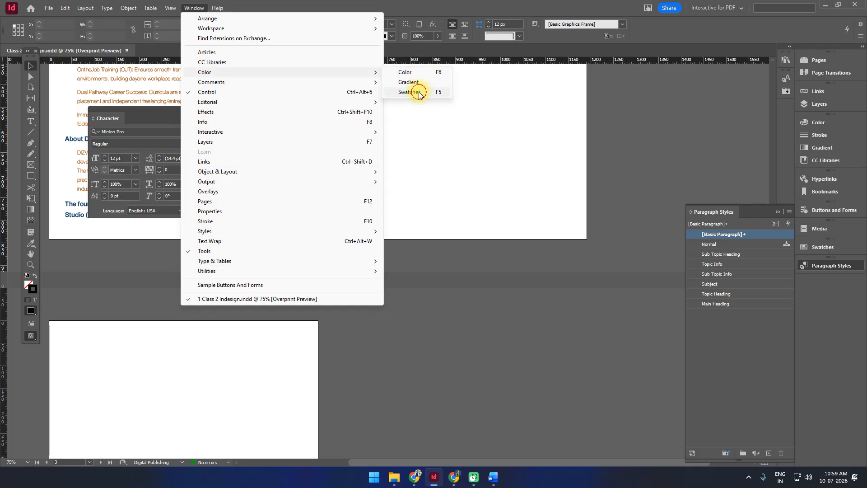
click(418, 91)
click(625, 236)
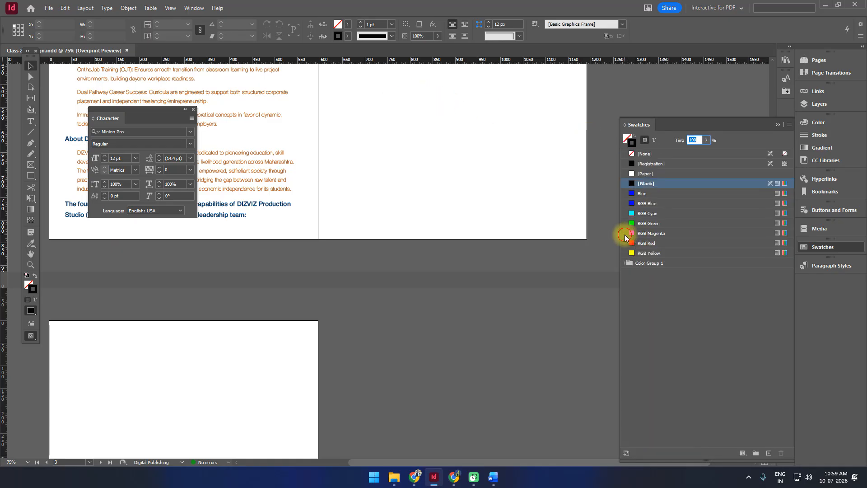
Try to load the swatch file from E:\Indesign\Resources\Swatches\PerfectPalette2023\PerfectPalette2023 into the document's swatches.
click(792, 125)
click(727, 259)
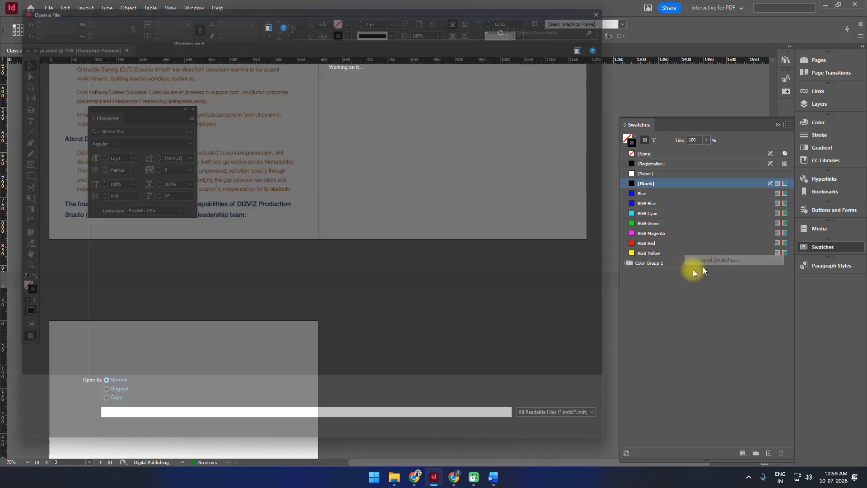
text(E:\Indesign\Resources\Swatches\PerfectPalette2023\PerfectPalette2023)
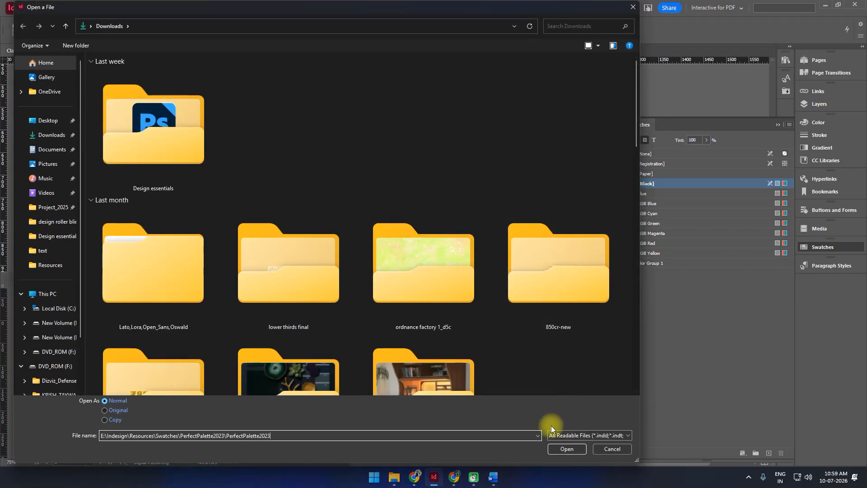
click(583, 448)
double_click(117, 82)
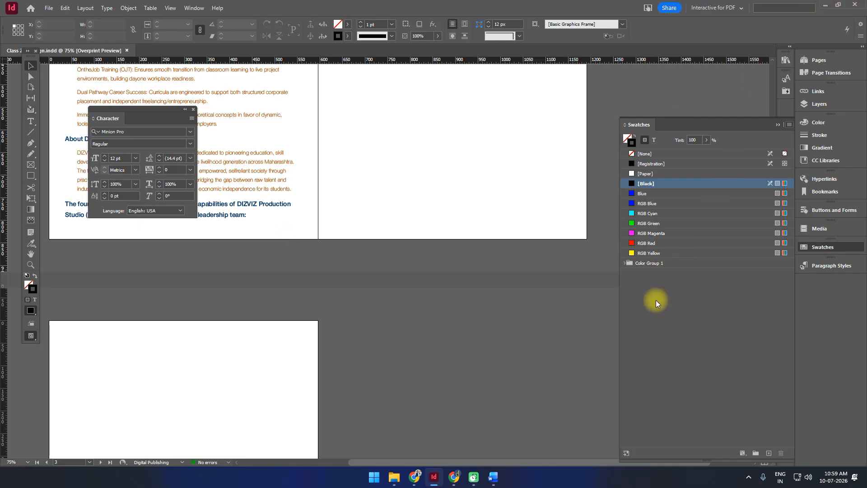
Look over the Pinterest font page in Chrome and the extracted PerfectPalette2023 files in File Explorer, and return to InDesign.
click(455, 476)
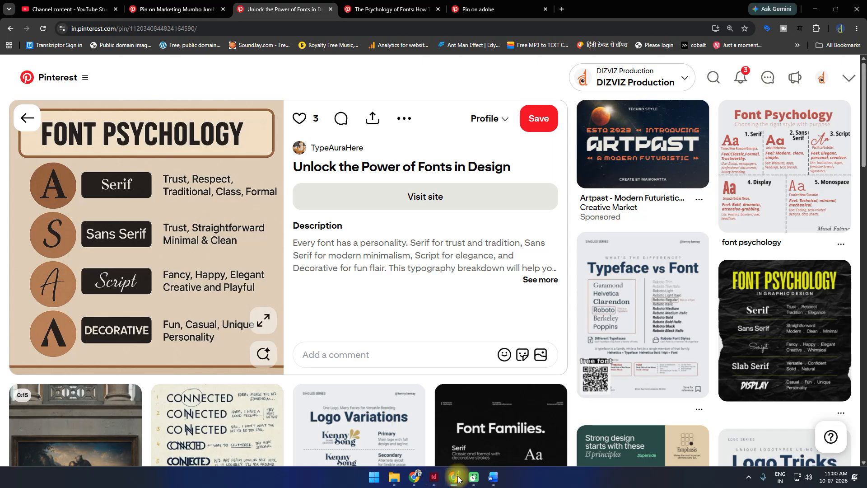
click(455, 476)
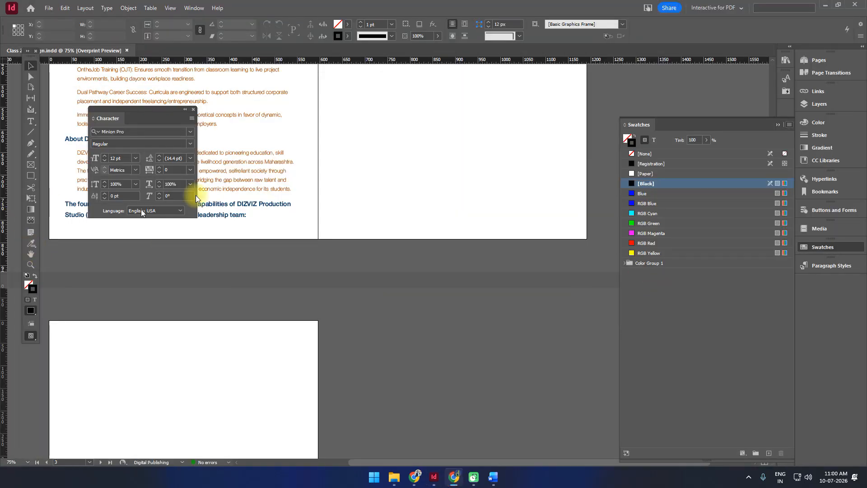
mouse_move(396, 476)
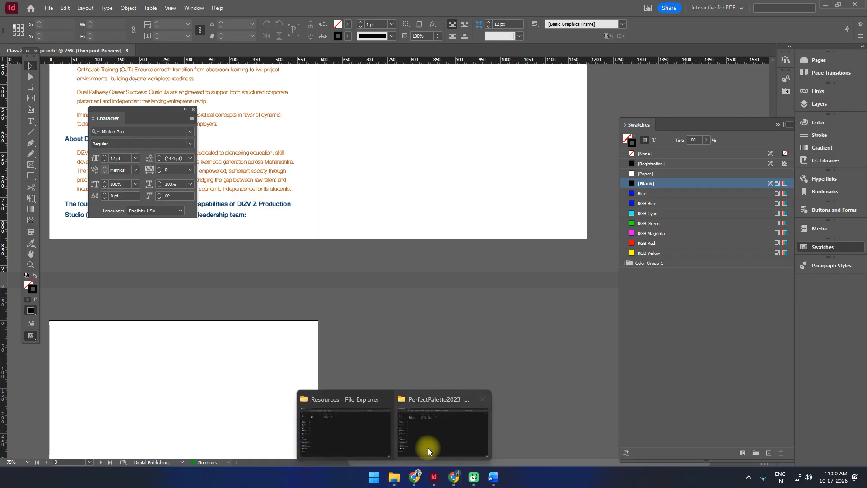
click(427, 446)
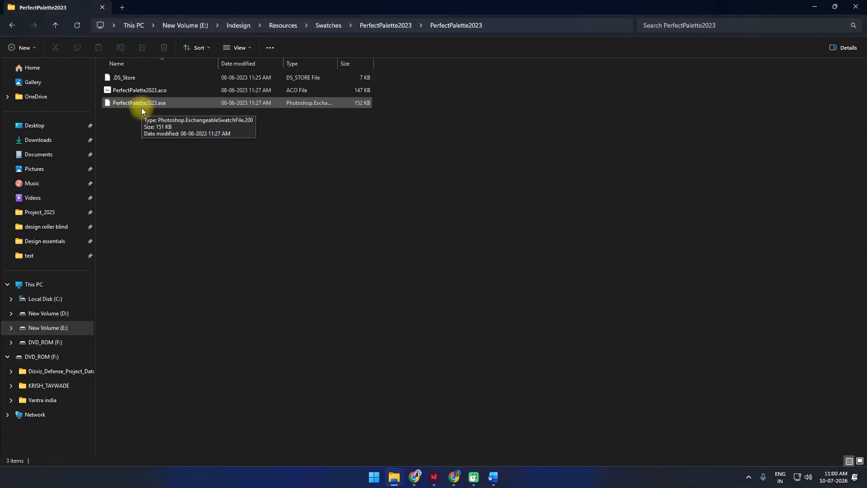
click(433, 478)
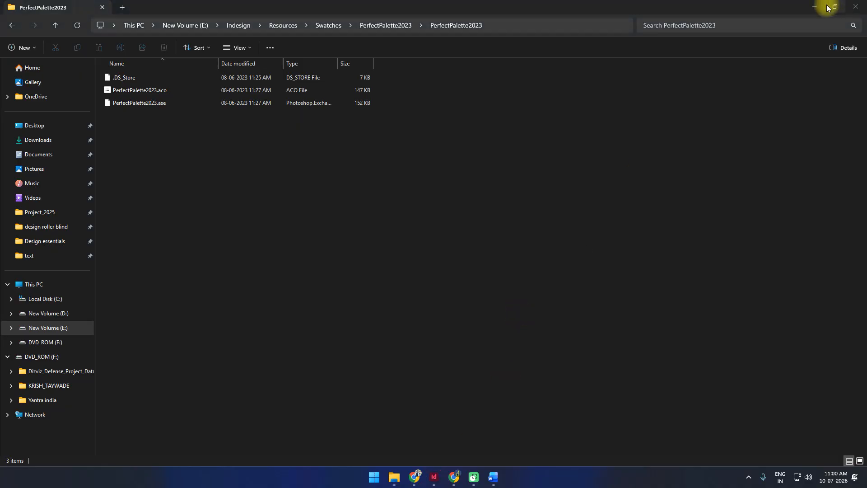
click(814, 7)
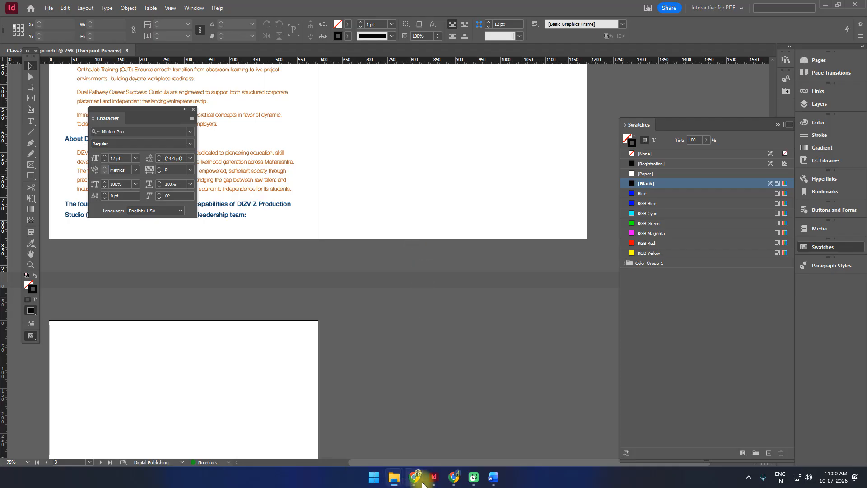
Switch to the Dunn-Edwards swatches page in Chrome, open a new browser tab, and return to InDesign.
mouse_move(414, 478)
click(388, 402)
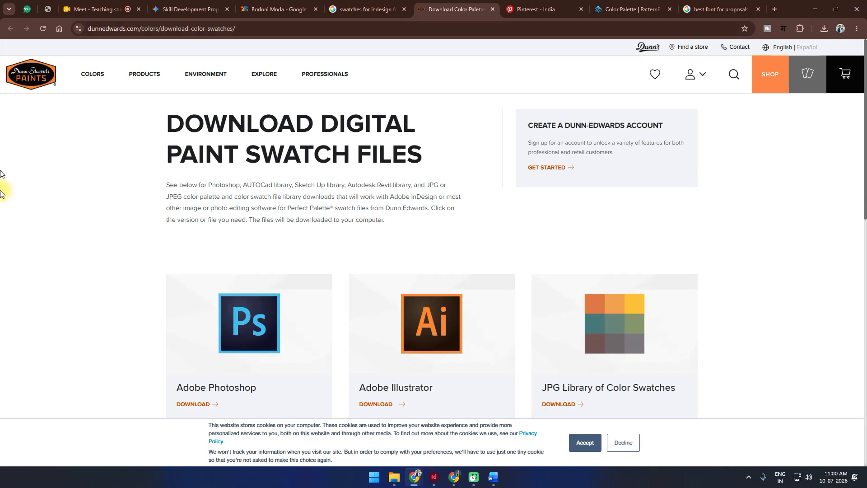
click(775, 9)
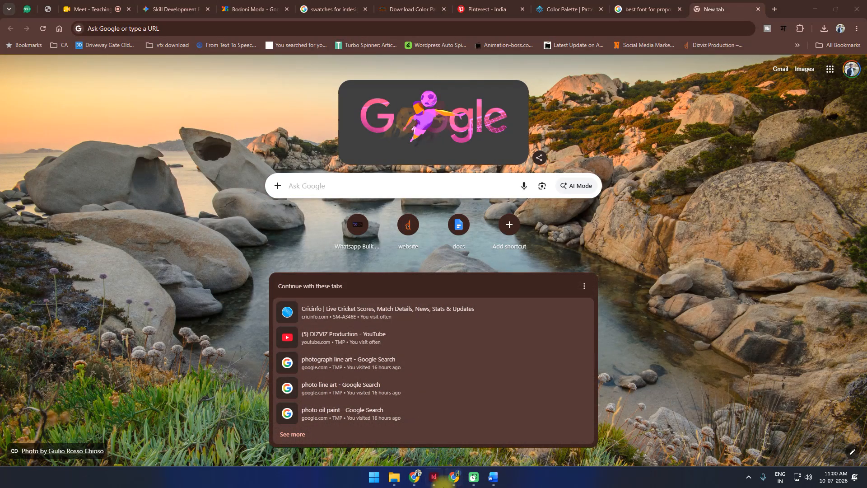
click(434, 477)
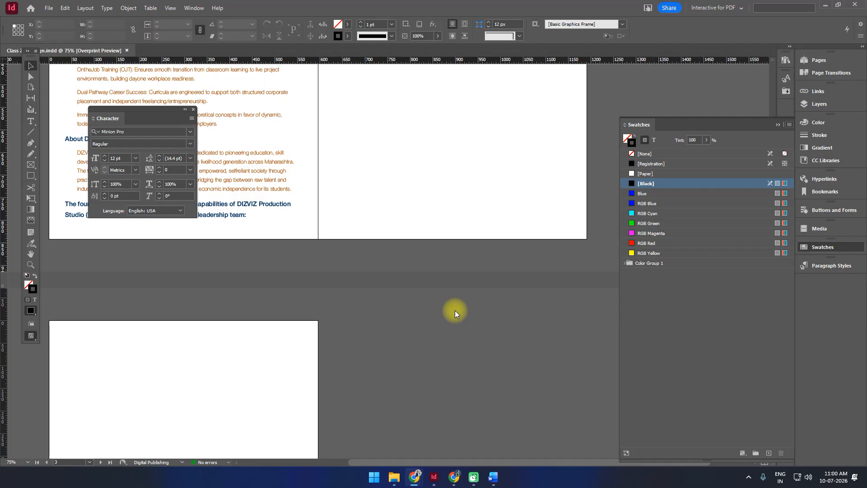
Switch to File Explorer, go up to the Indesign folder to check Class 2 Indesign.indd, and try to return to InDesign.
mouse_move(394, 476)
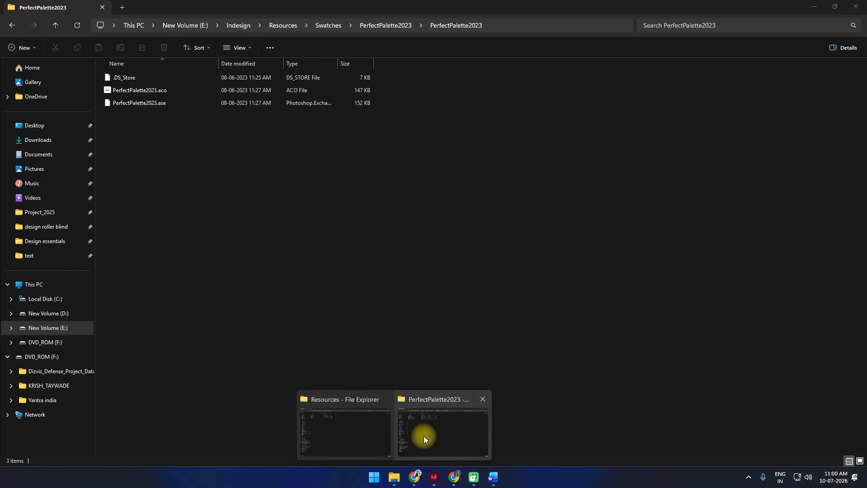
click(423, 436)
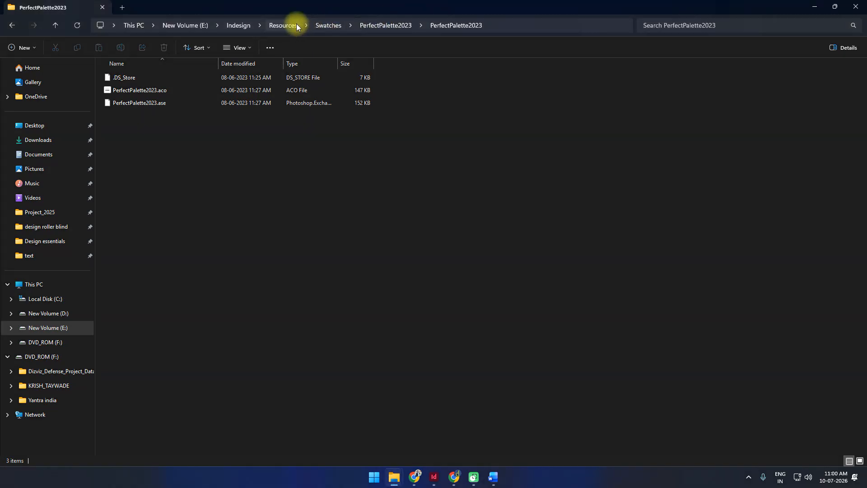
click(232, 30)
click(260, 301)
click(233, 27)
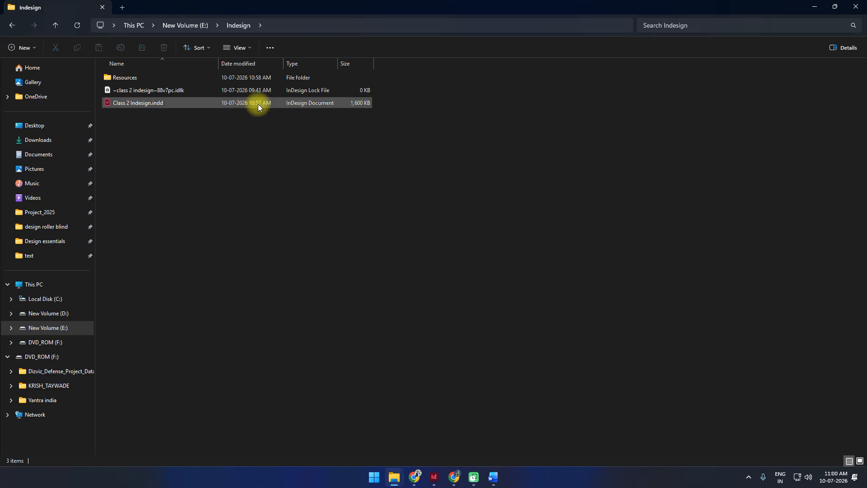
click(435, 477)
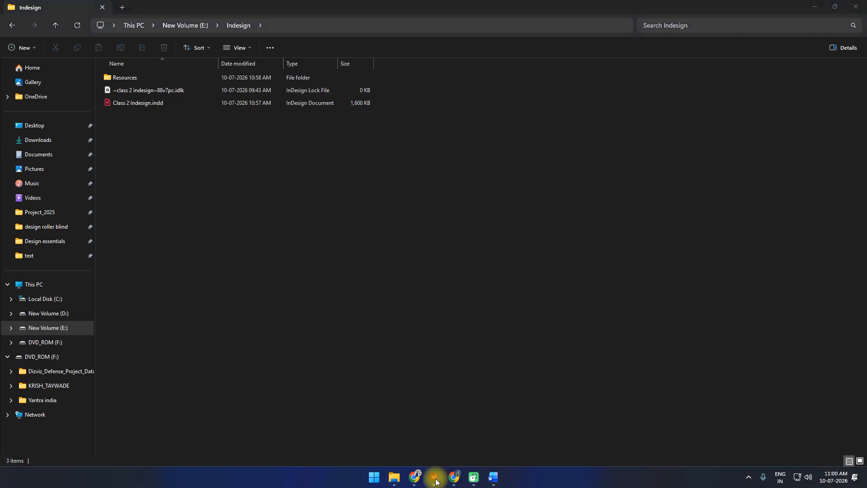
click(435, 259)
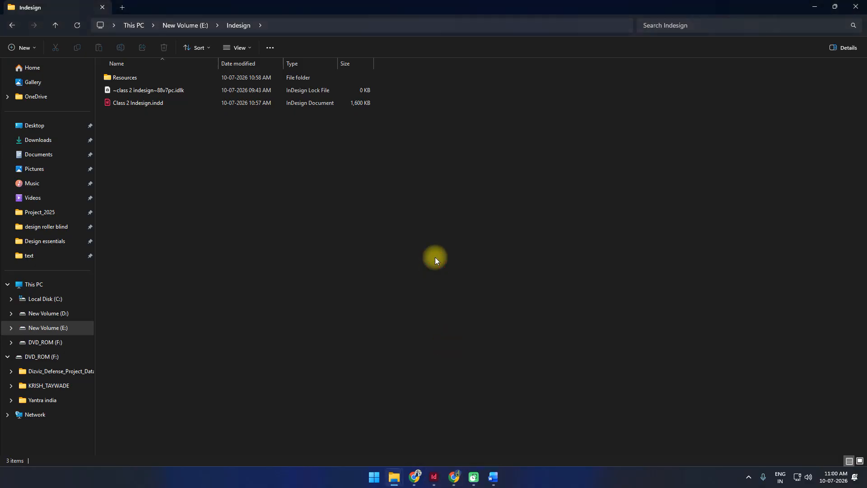
Switch to Chrome, open Task Manager, and end the unresponsive Adobe InDesign task.
click(453, 477)
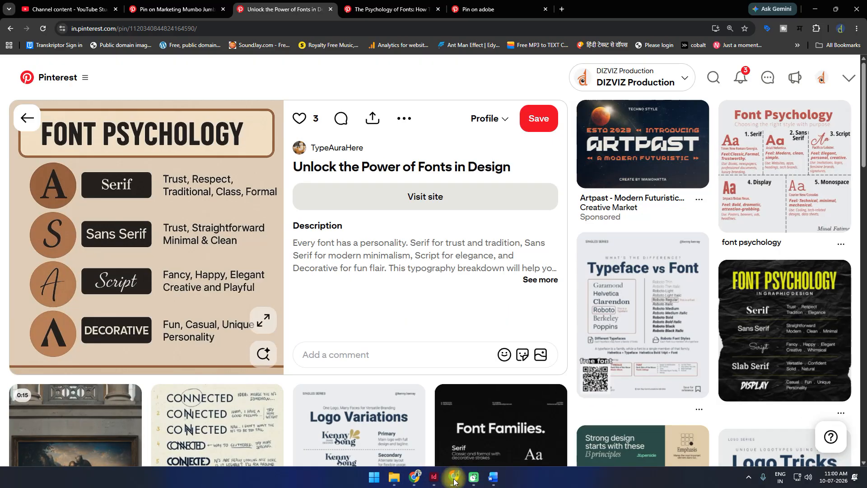
right_click(563, 478)
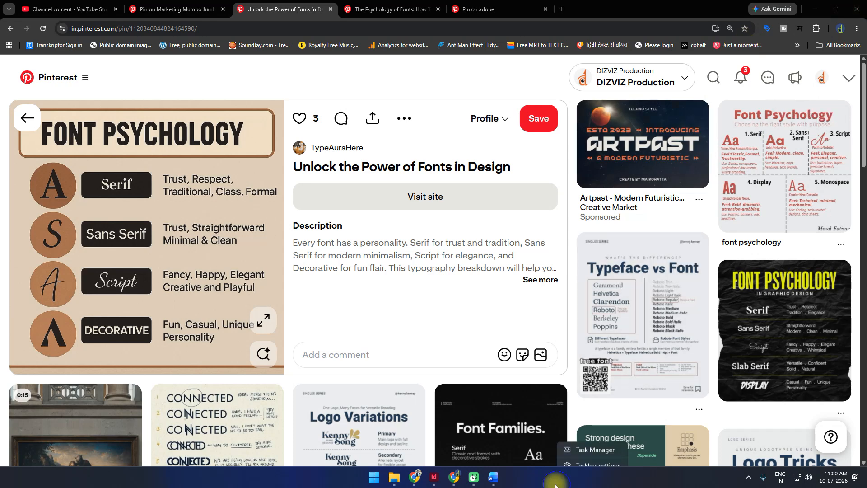
click(593, 442)
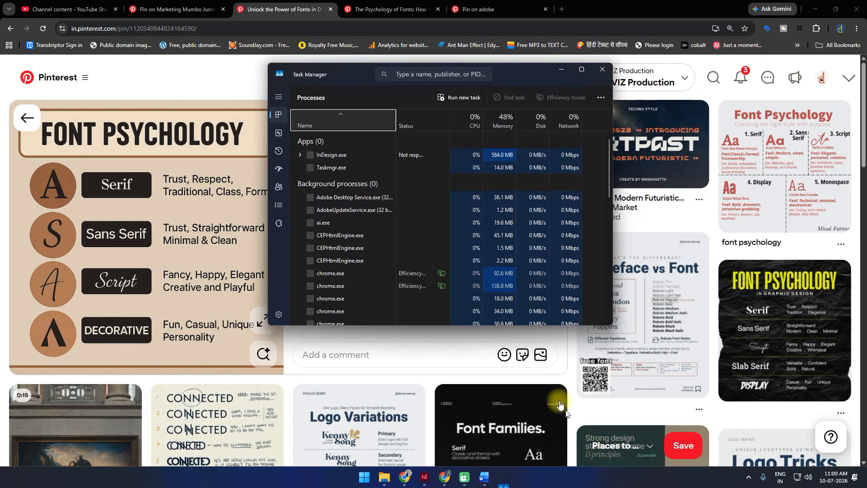
right_click(342, 154)
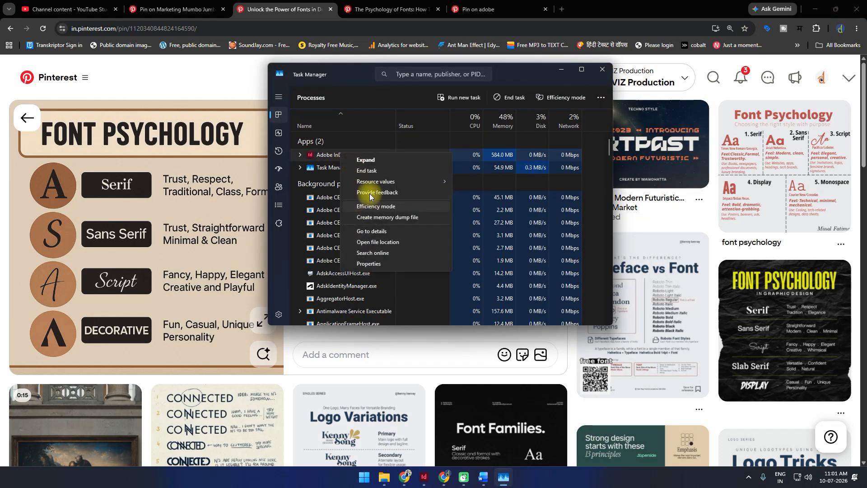
click(368, 171)
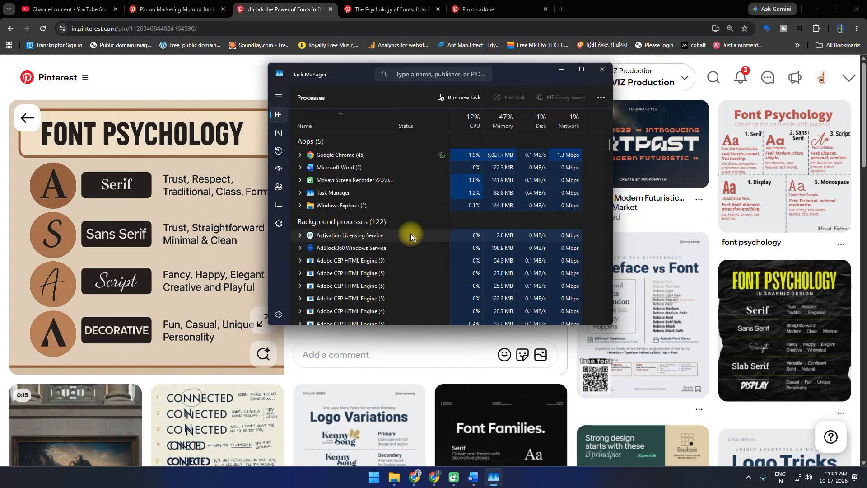
Search the installed apps for "in", relaunch Adobe InDesign, and close Task Manager.
click(370, 478)
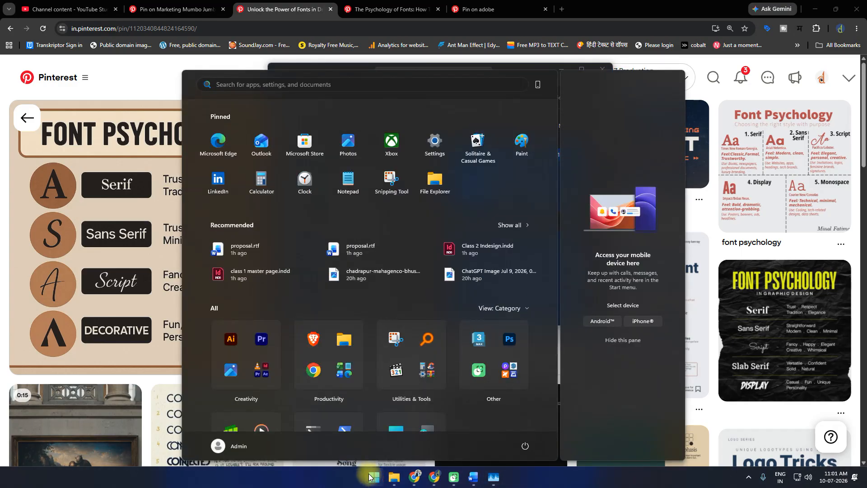
text(in)
click(352, 156)
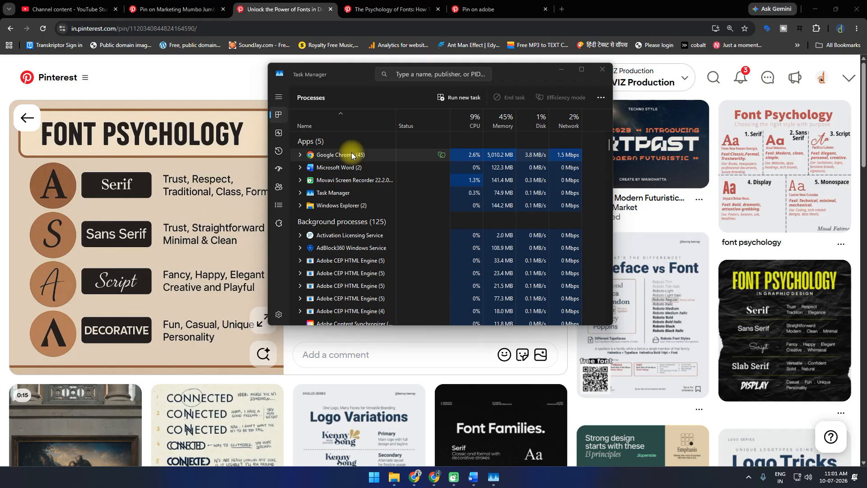
click(604, 70)
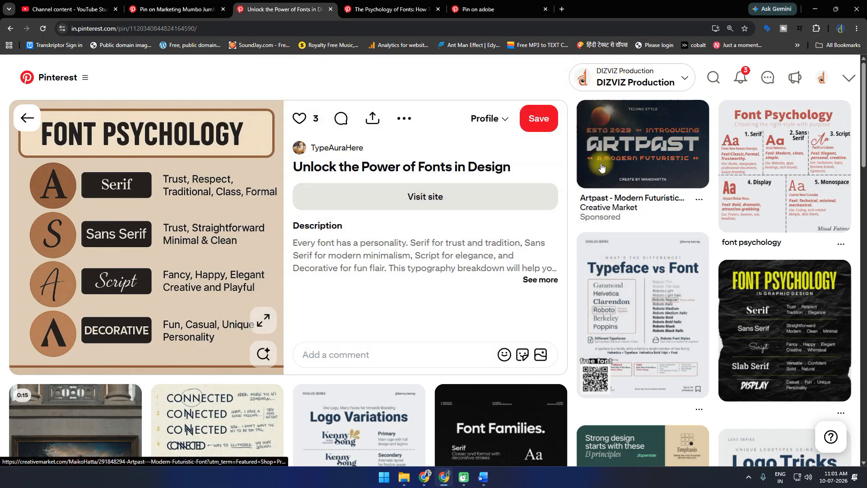
Copy the address of the "Unlock the Power of Fonts in Design" pin and send it to the Dizviz Batch 2025 WhatsApp group.
click(239, 29)
key(ctrl+c)
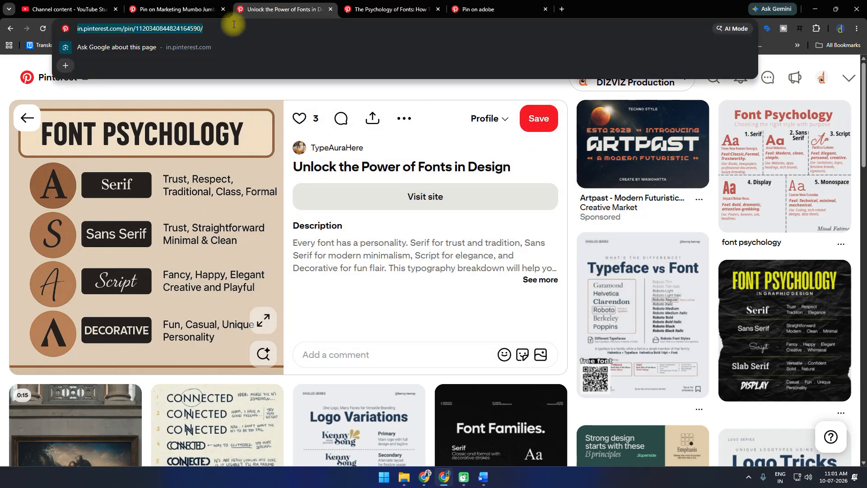
click(414, 477)
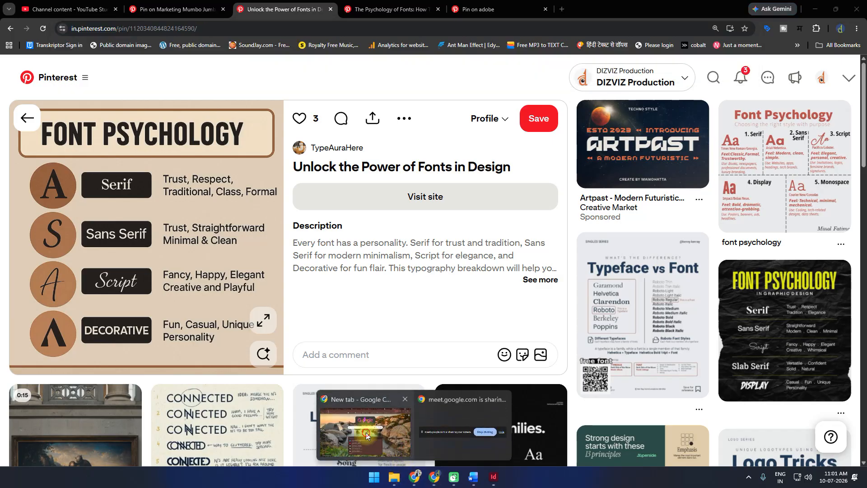
click(367, 424)
click(27, 9)
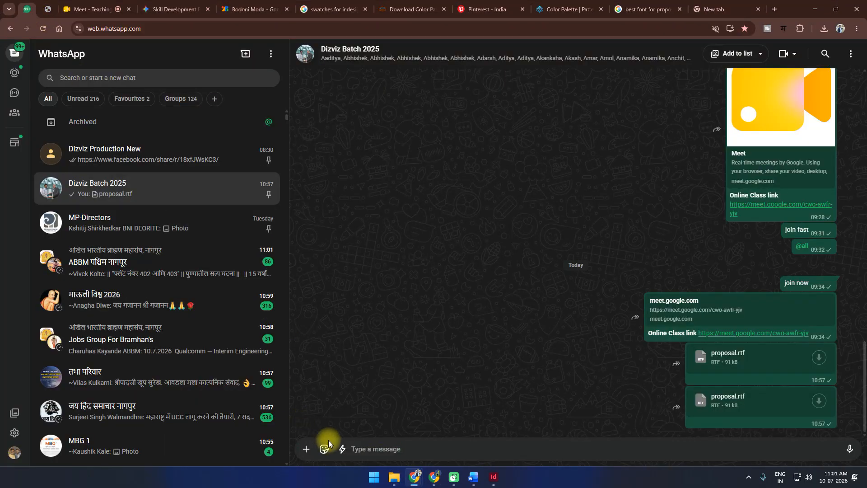
click(372, 450)
key(ctrl+v)
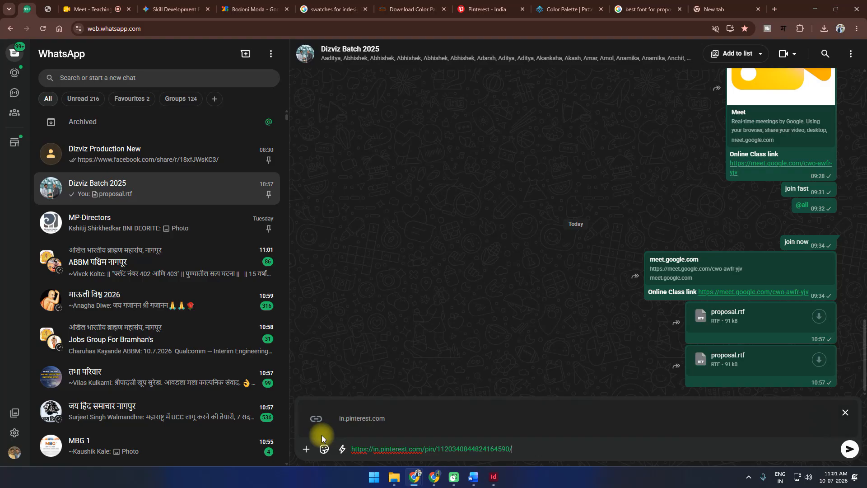
key(Return)
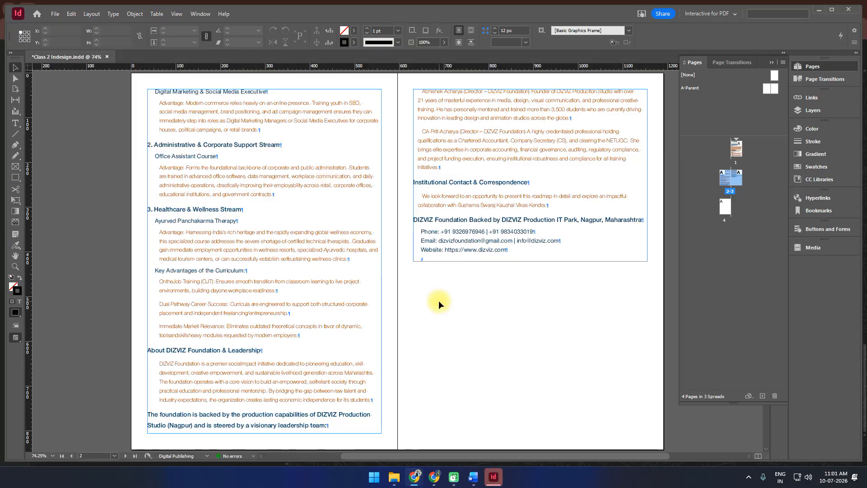
Look over the recovered Class 2 Indesign.indd pages in InDesign and hide the hidden characters.
scroll(438, 304, up, 10)
scroll(439, 304, down, 10)
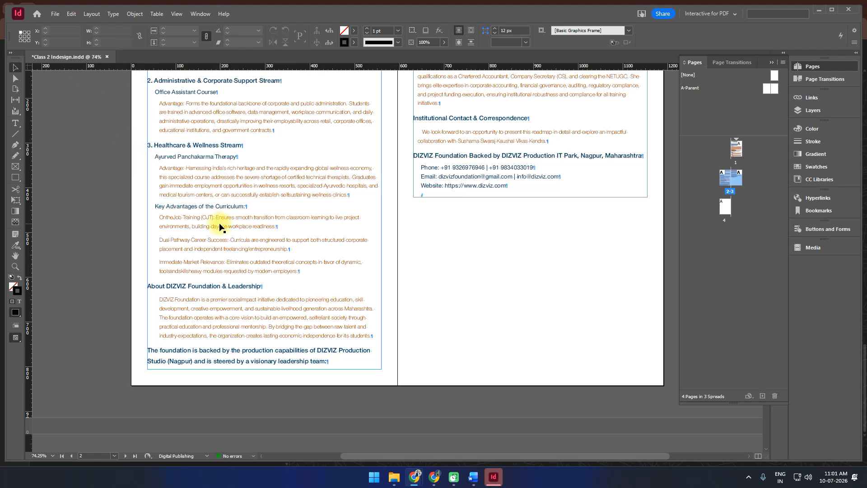
scroll(187, 97, up, 2)
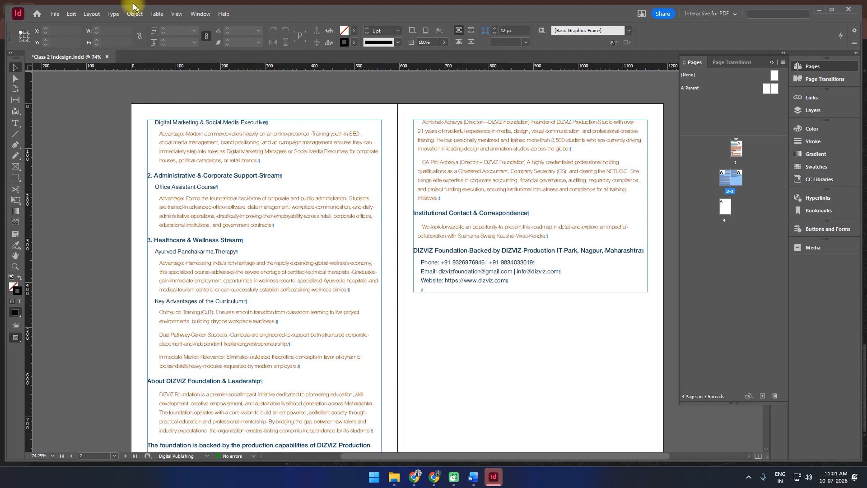
click(114, 14)
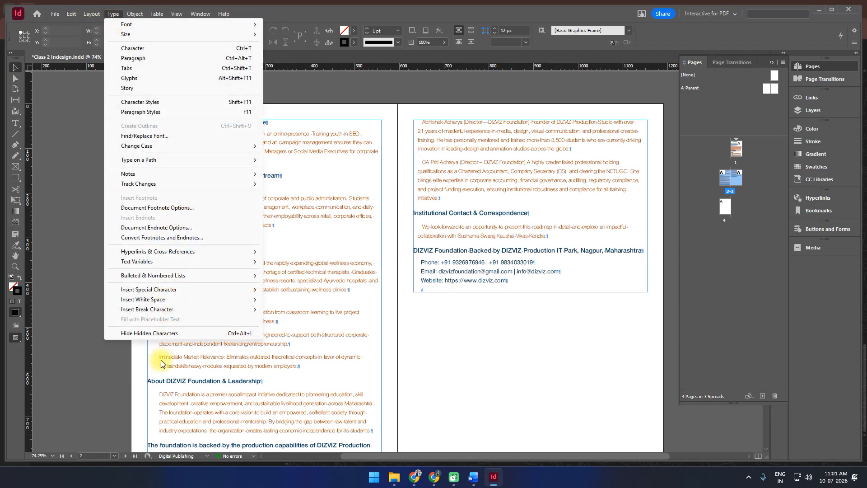
click(162, 333)
scroll(333, 354, down, 7)
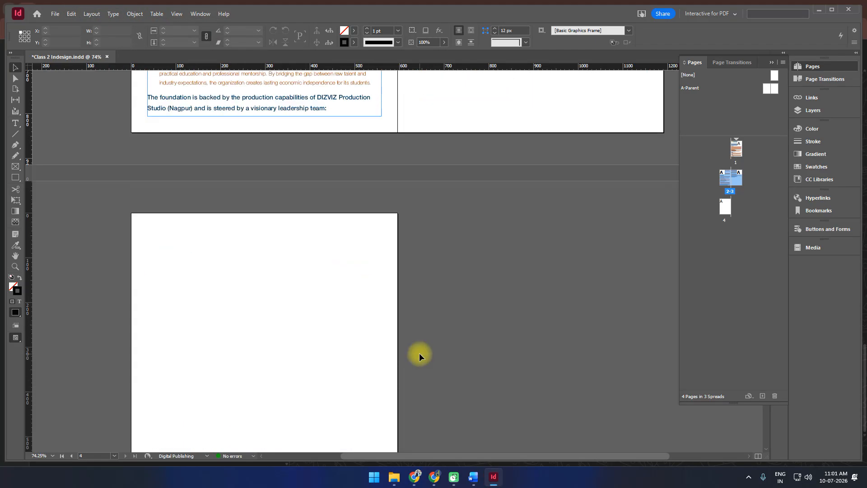
scroll(419, 354, up, 15)
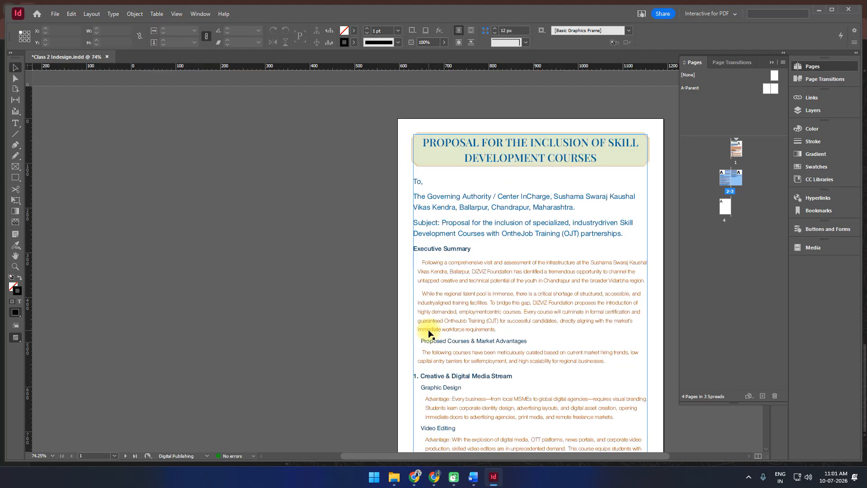
Toggle the guides on and off over the proposal and review its text from page 1 to pages 2-3.
key(ctrl+semicolon)
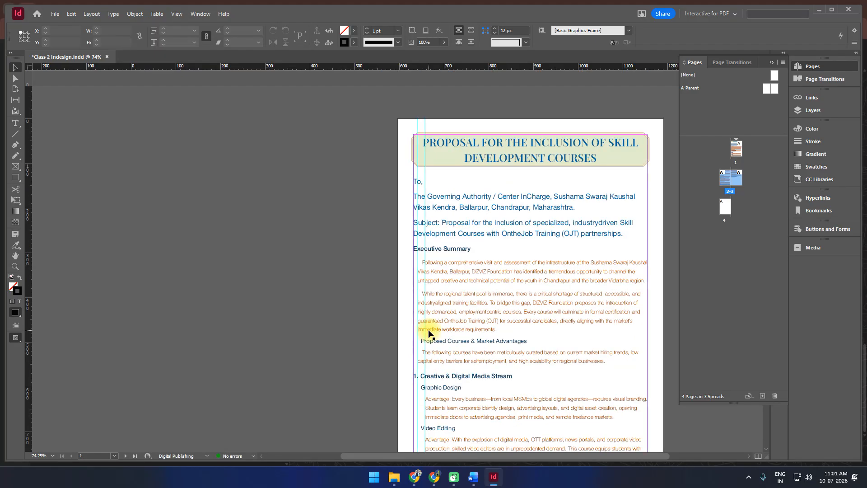
click(270, 223)
key(ctrl+semicolon)
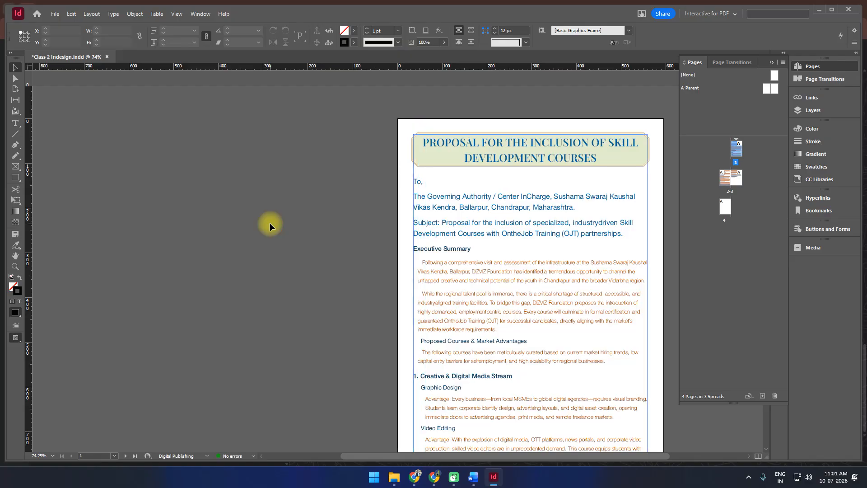
scroll(289, 216, down, 4)
scroll(281, 216, down, 5)
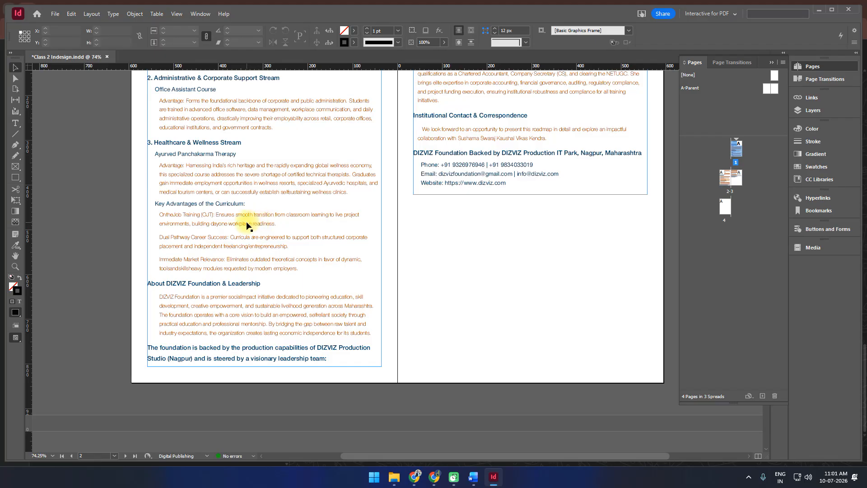
Switch to Chrome and look through PatternFly's Color Palette page, from the primary and secondary colors to the palette wheels.
click(414, 476)
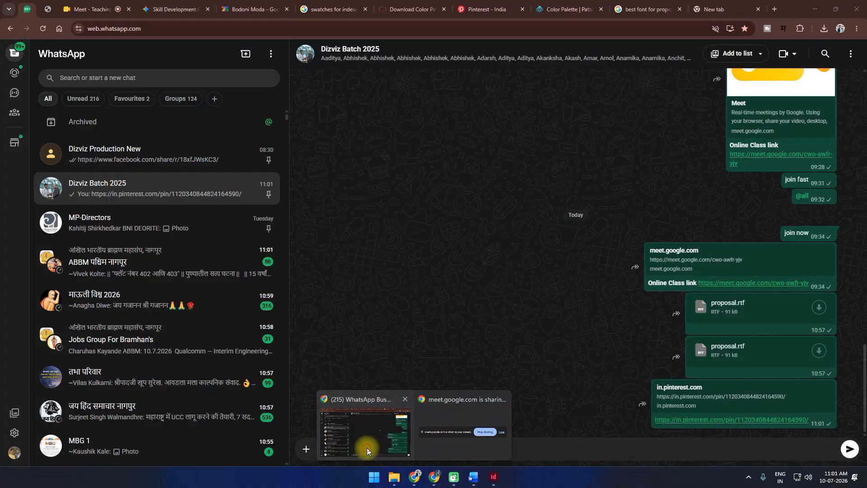
click(364, 426)
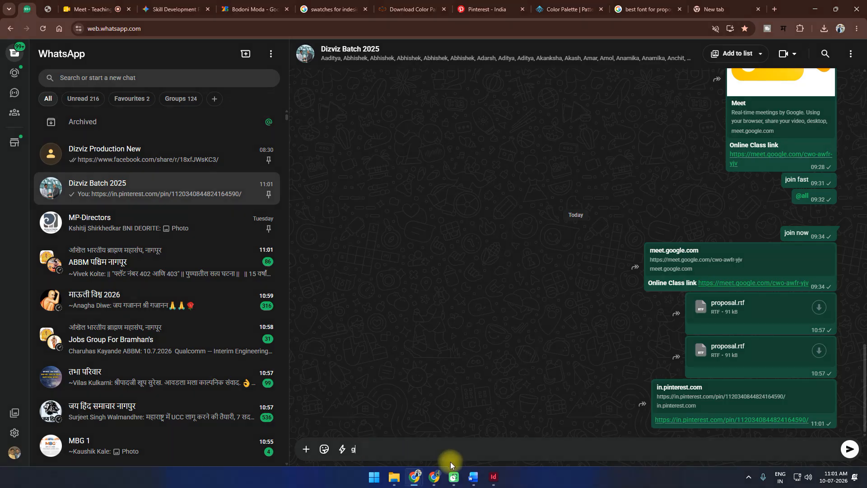
click(646, 9)
click(561, 8)
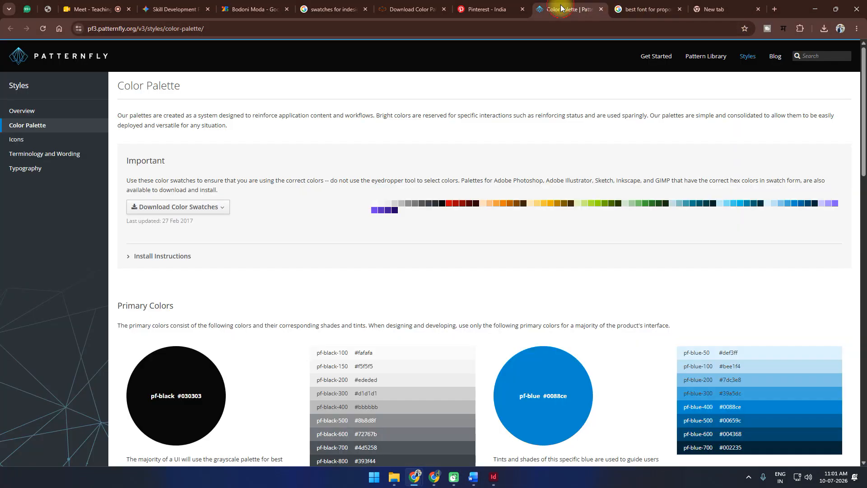
scroll(423, 233, down, 7)
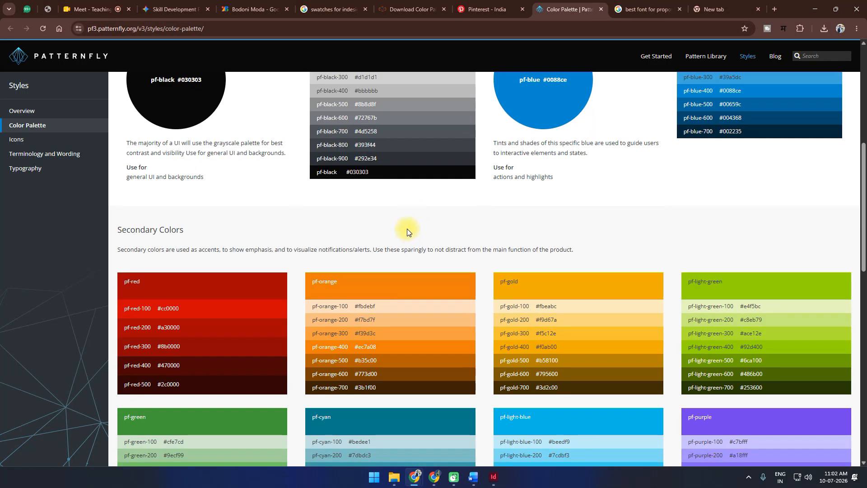
scroll(407, 229, down, 5)
scroll(408, 228, down, 5)
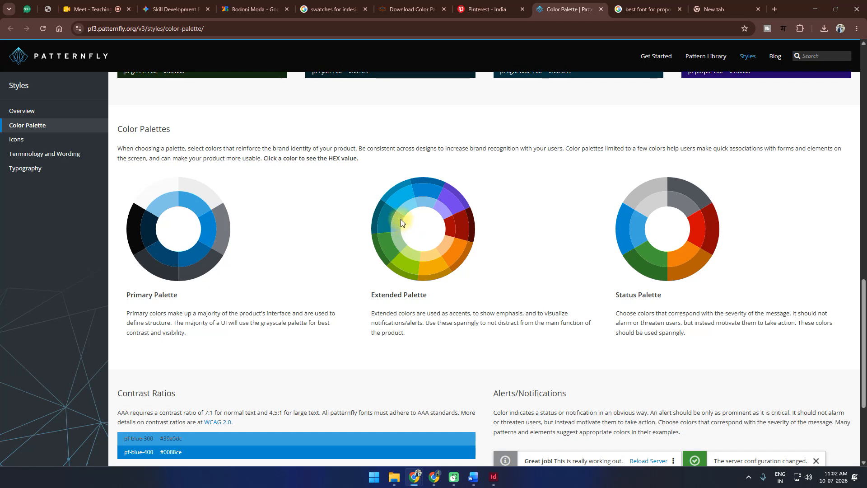
Browse Pinterest's free InDesign colour swatches and open the "Download Color palette set for free" pin image enlarged.
click(478, 10)
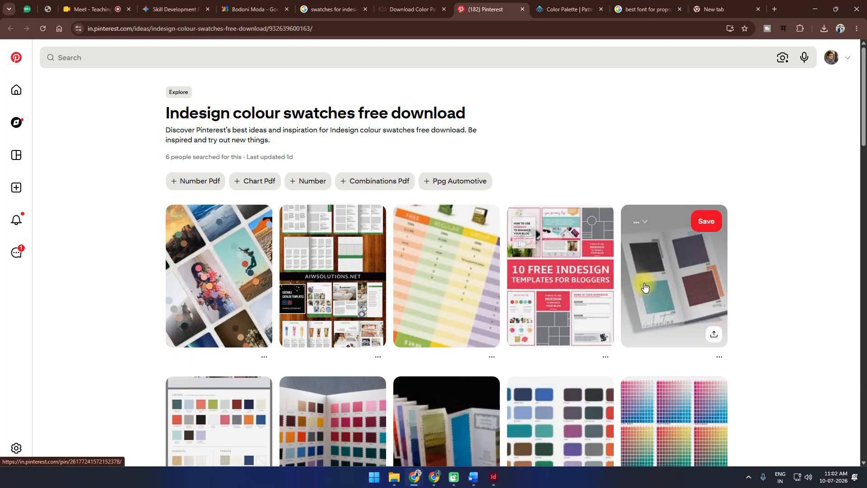
scroll(368, 304, down, 6)
scroll(368, 304, down, 6)
click(520, 290)
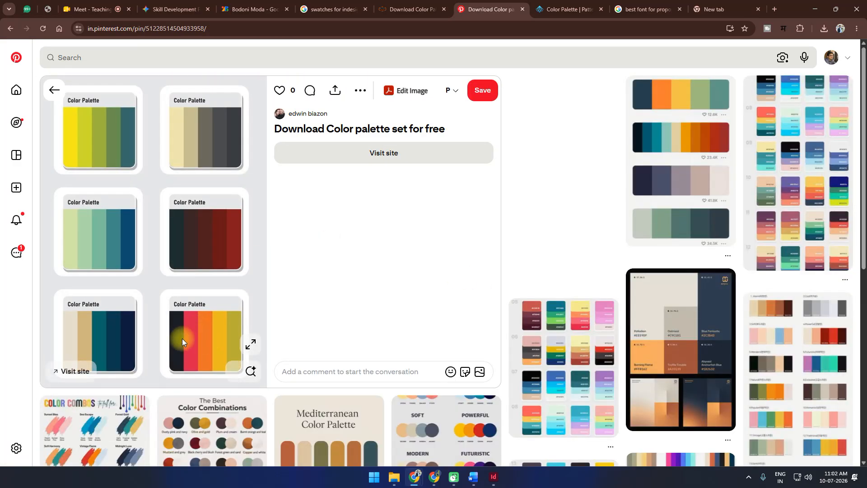
scroll(213, 334, down, 1)
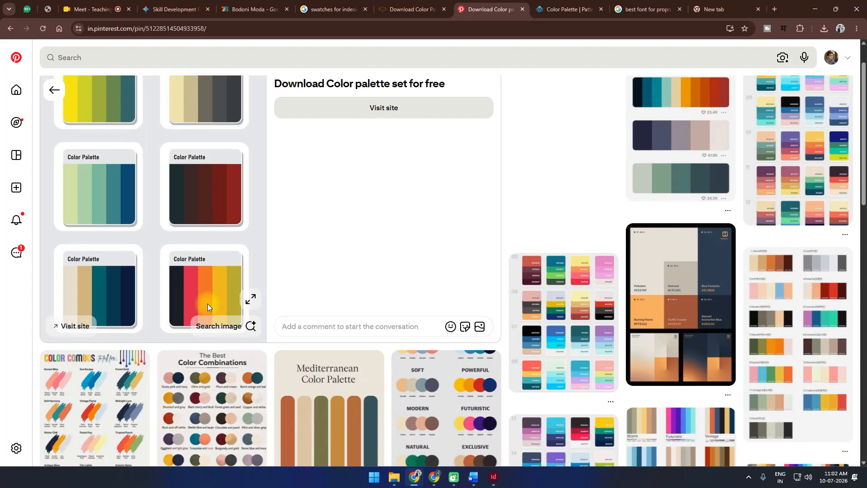
click(250, 300)
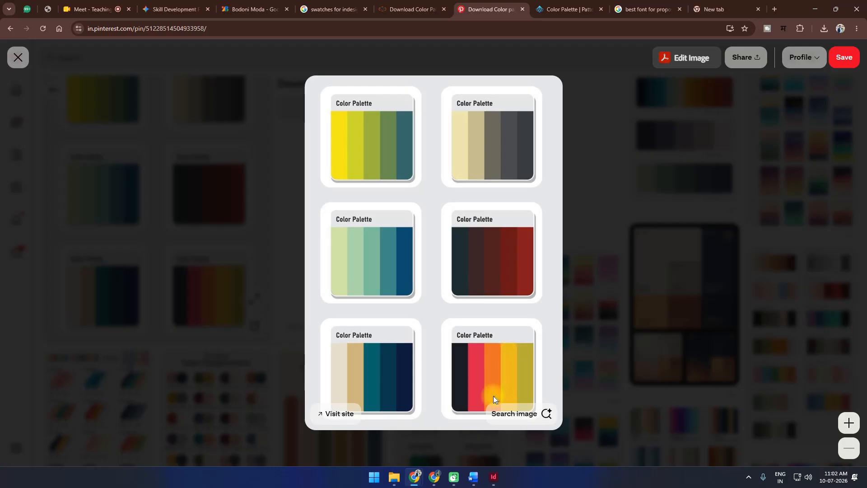
Capture a strip of the black, red, orange, yellow and olive palette and paste it onto the page 2-3 spread in InDesign.
key(super+shift+s)
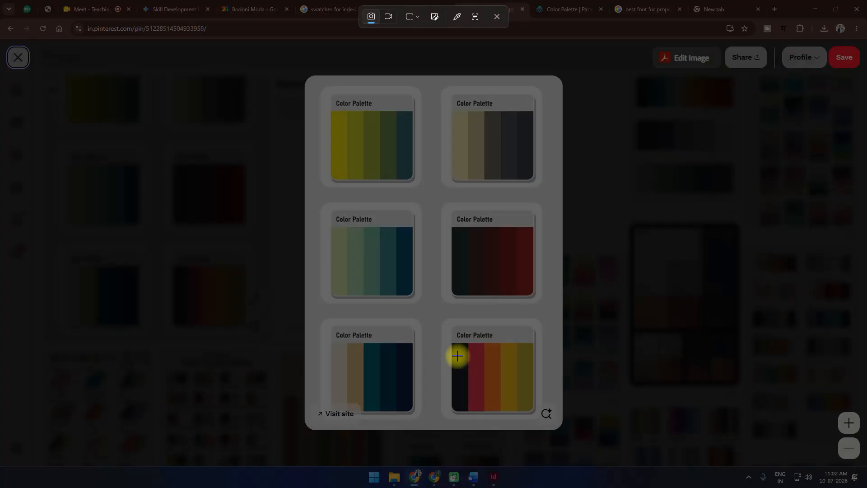
drag(452, 351, 453, 356)
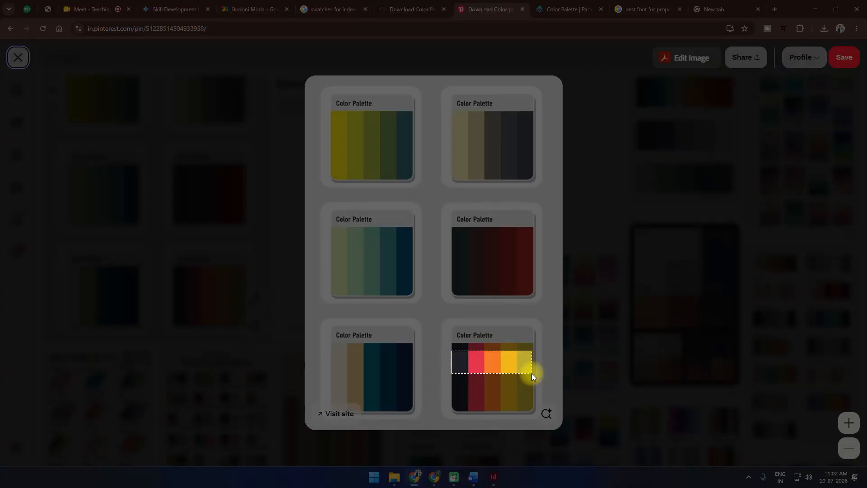
drag(534, 373, 534, 373)
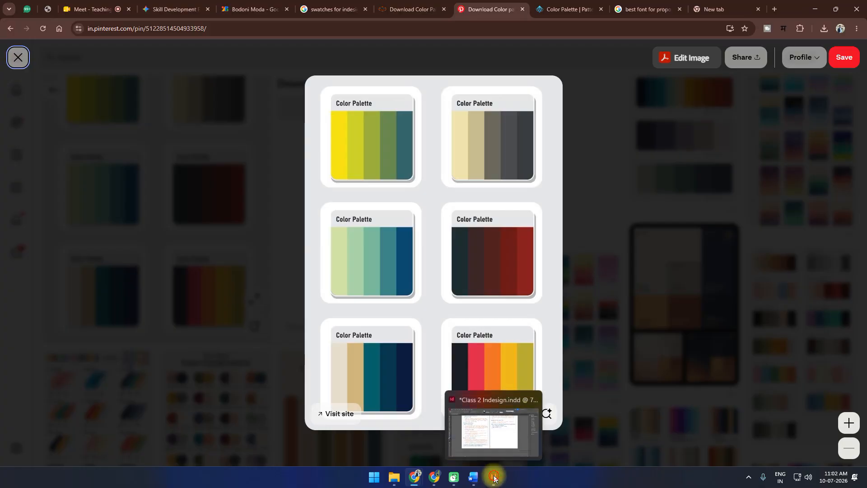
click(493, 477)
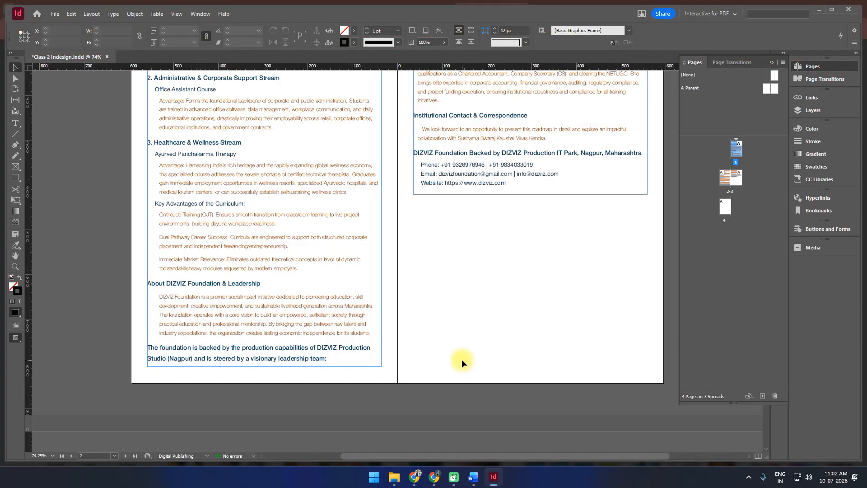
key(ctrl+v)
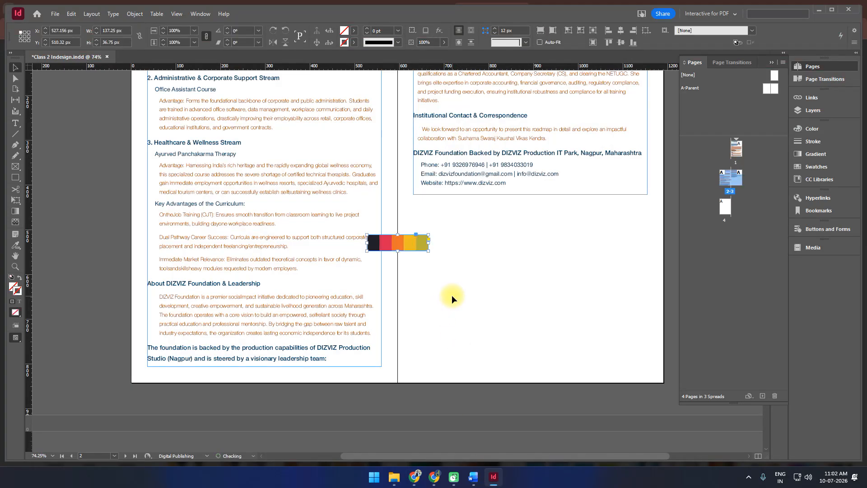
Move the pasted palette strip to the blank area of page 3, extract its Colorful theme with the Color Theme tool and add it to the swatches.
drag(411, 242, 471, 262)
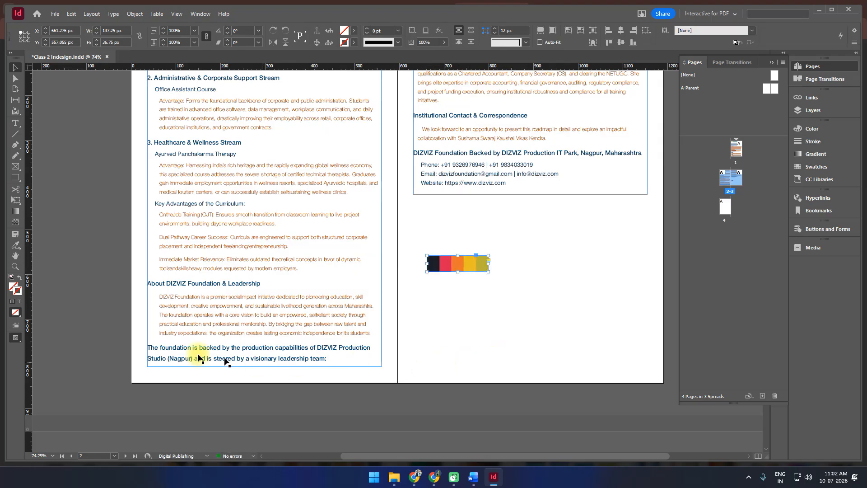
click(17, 251)
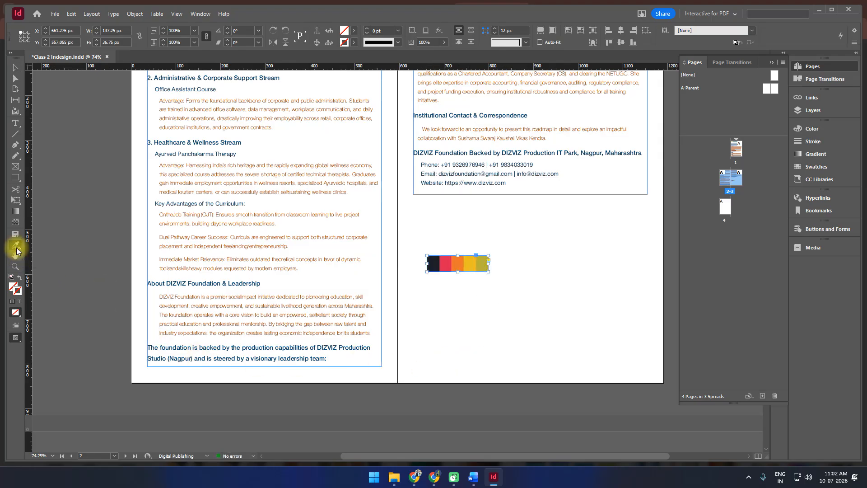
click(454, 262)
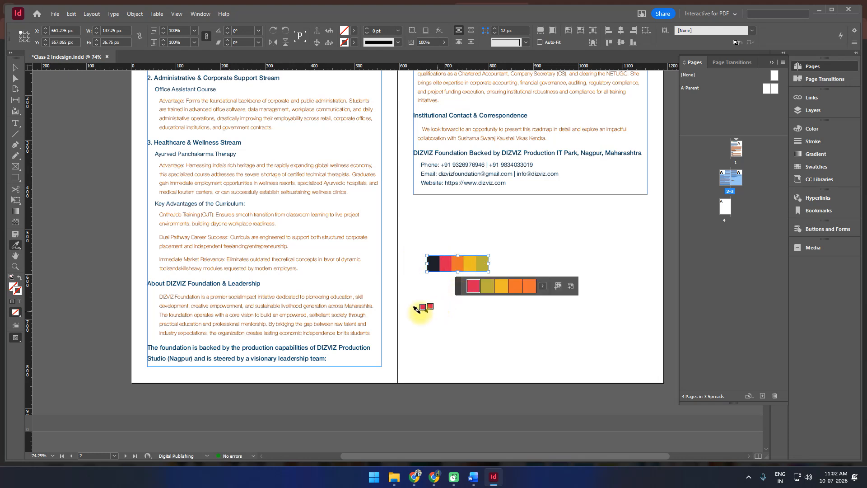
click(14, 67)
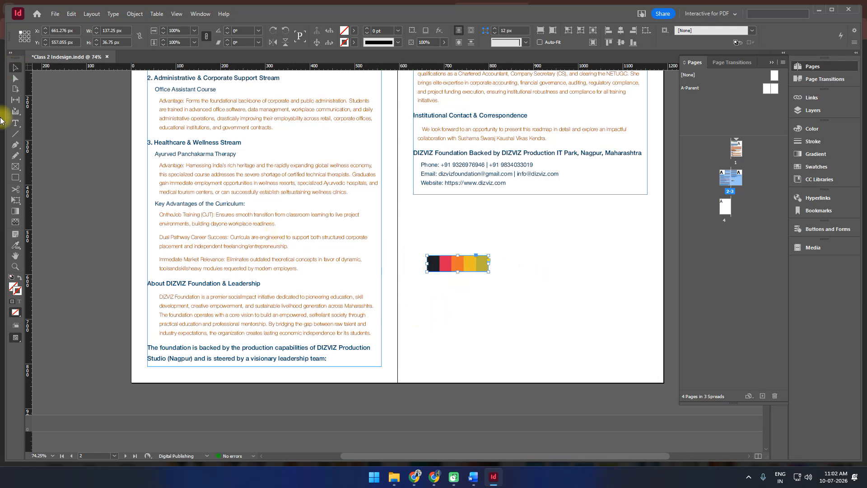
click(15, 245)
click(457, 265)
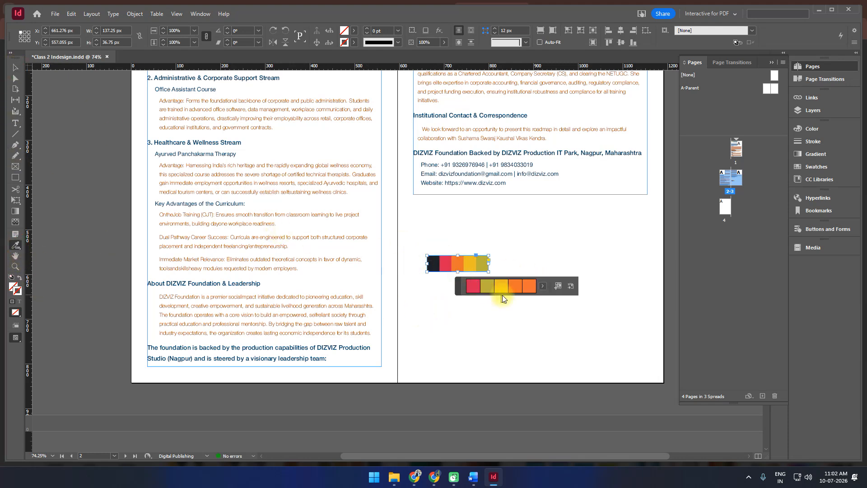
click(558, 287)
Show the full swatches list with the Colorful_Theme group, delete the palette strip from page 3 and collapse the group.
key(F5)
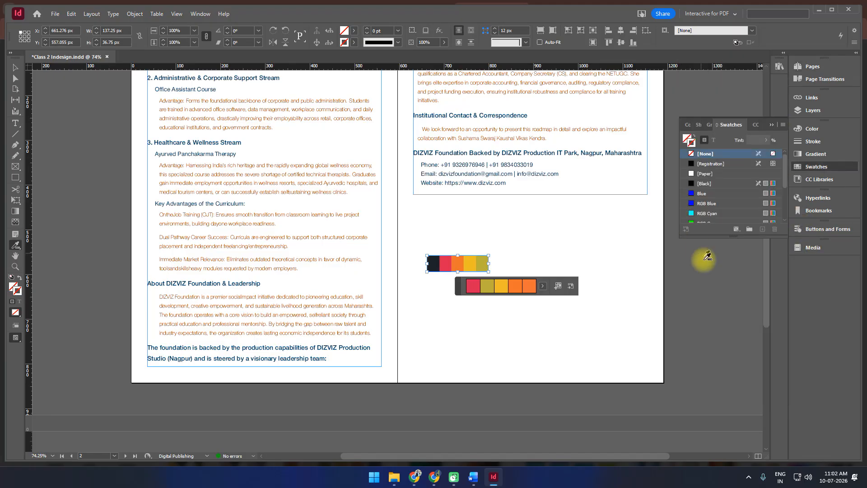
drag(723, 237, 722, 360)
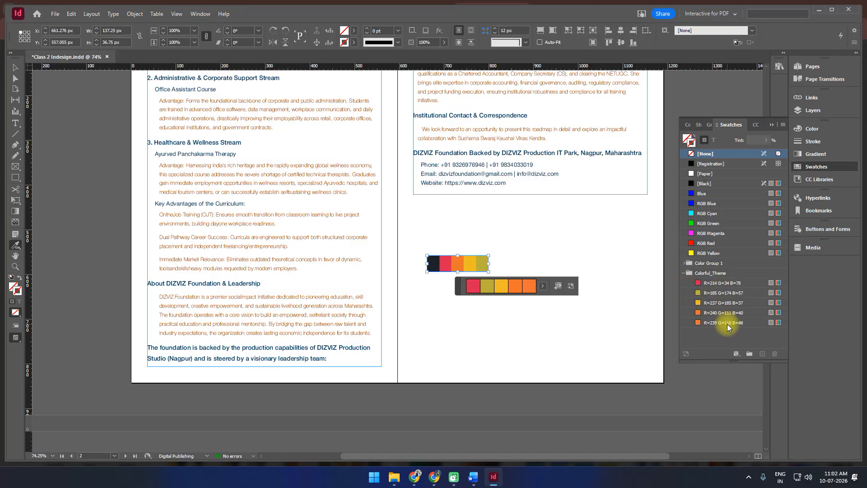
click(15, 68)
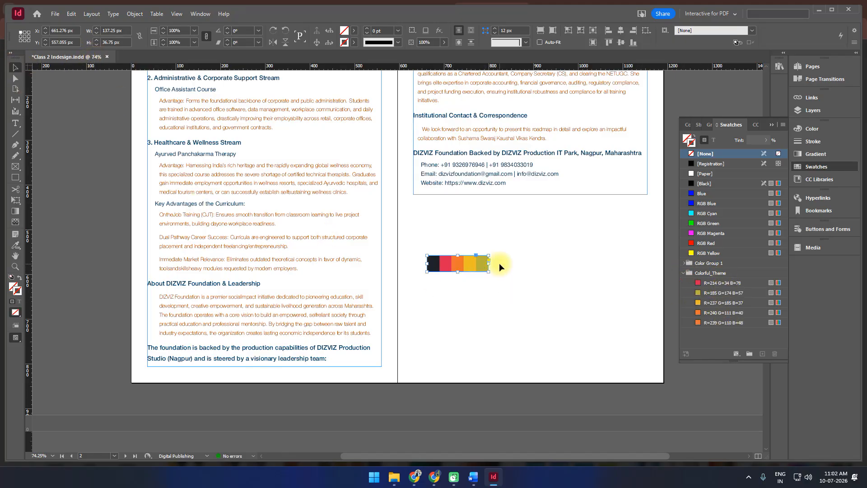
key(Delete)
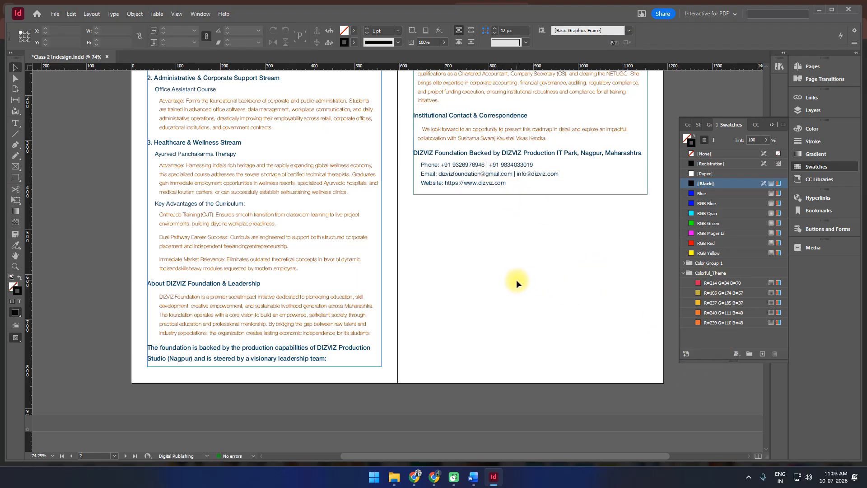
scroll(511, 277, up, 1)
scroll(510, 277, down, 1)
click(684, 273)
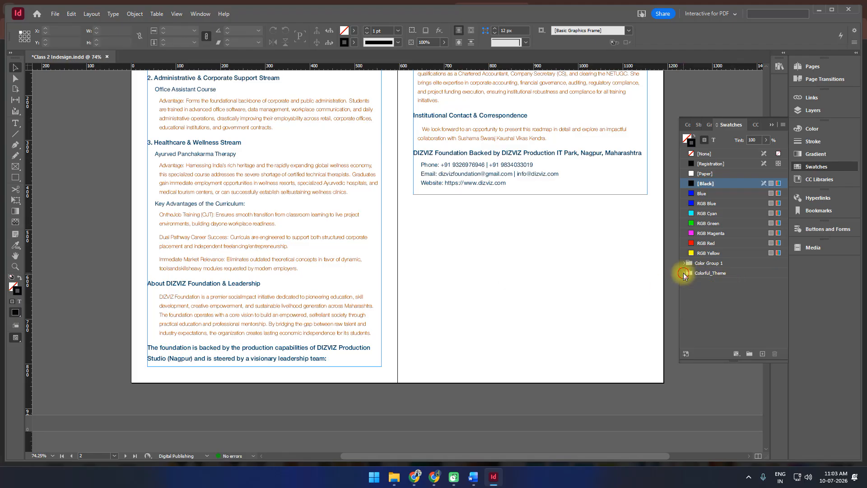
Switch to Chrome, close the enlarged Pinterest image and open the "10 Shades of Green" pin from the related color palettes.
mouse_move(414, 477)
click(375, 429)
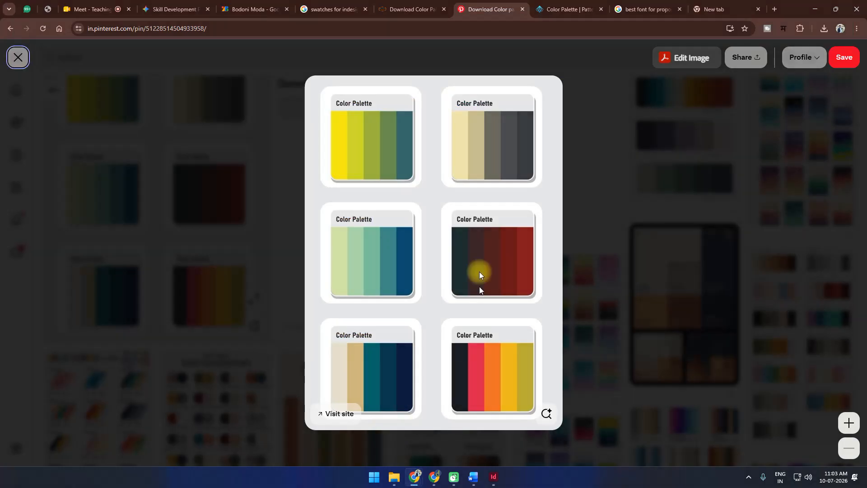
click(673, 298)
scroll(673, 300, down, 10)
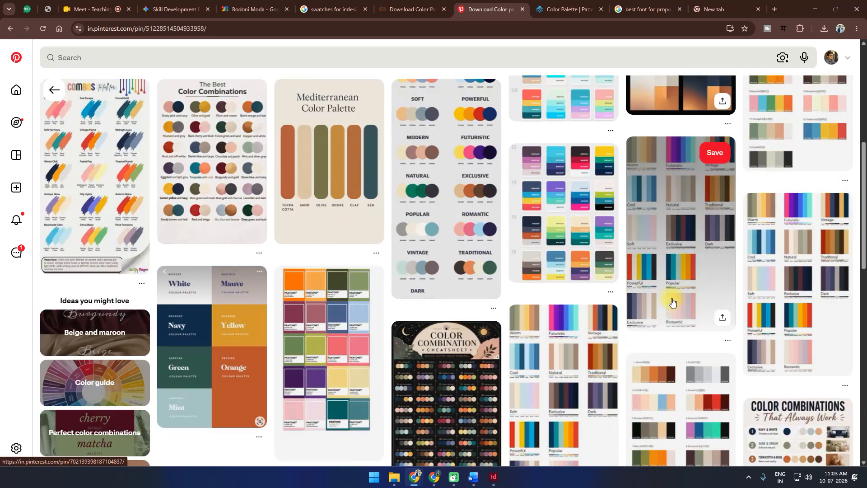
scroll(671, 302, down, 7)
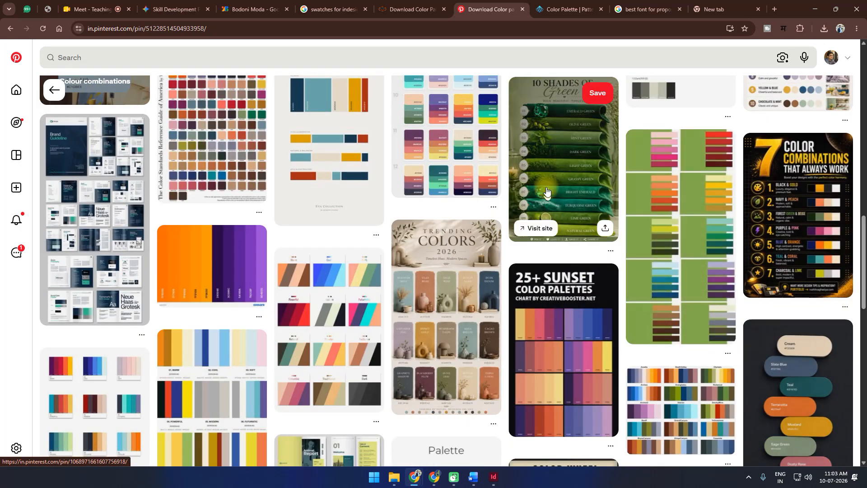
click(556, 142)
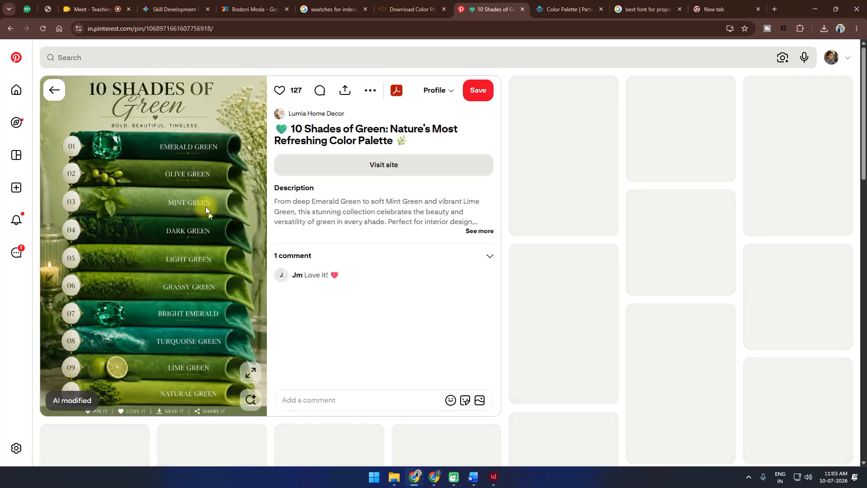
Capture the stack of green shades from Emerald Green to Natural Green and paste it onto the page 2-3 spread in InDesign.
key(super+shift+s)
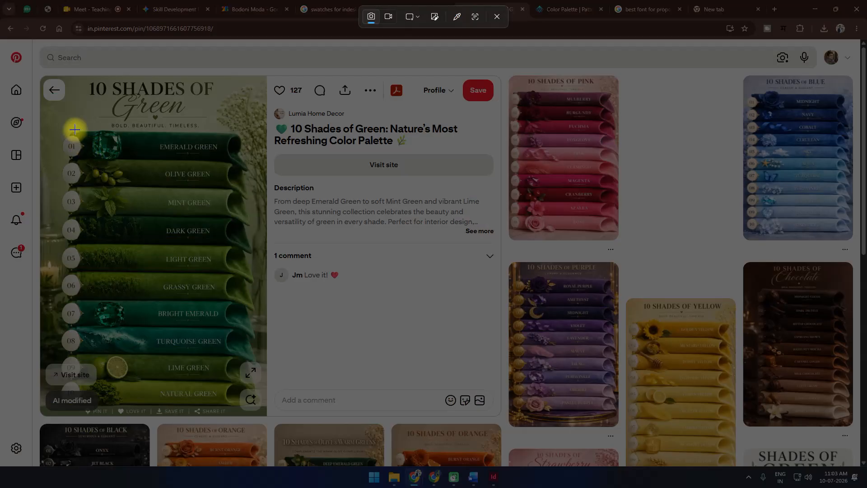
drag(76, 128, 231, 403)
click(483, 477)
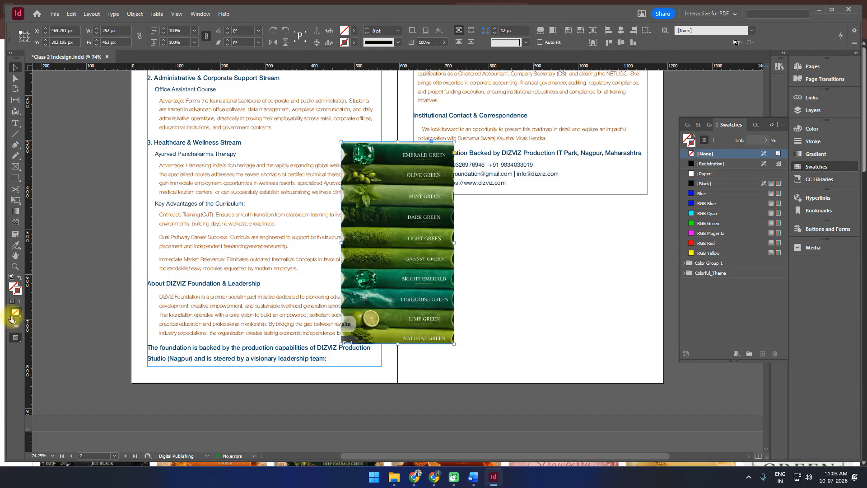
Extract the Colorful theme from the pasted green shades image with the Color Theme tool and add it to the swatches.
click(15, 245)
click(415, 241)
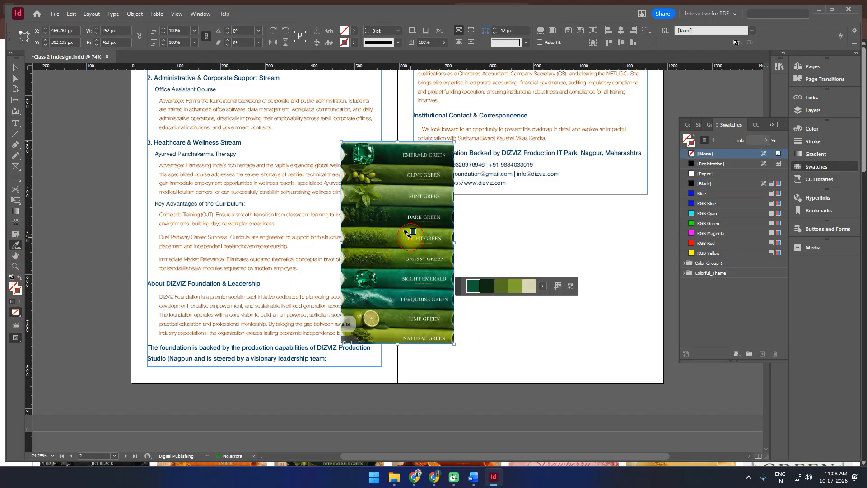
click(543, 287)
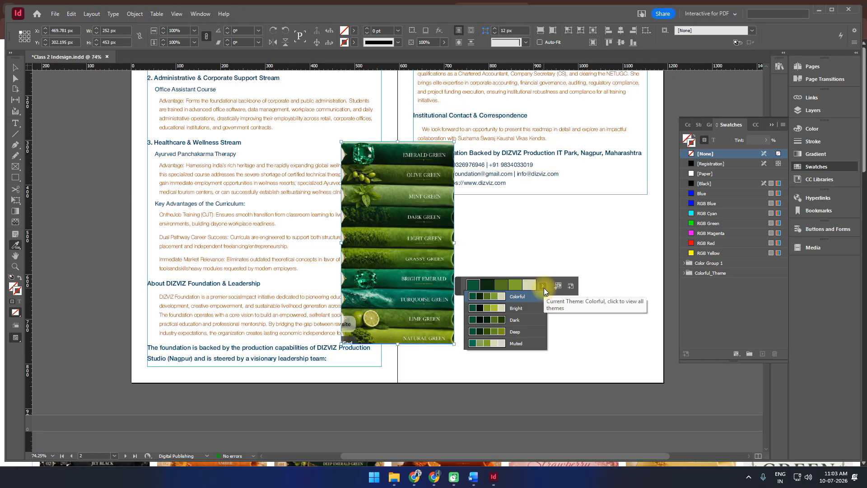
click(543, 288)
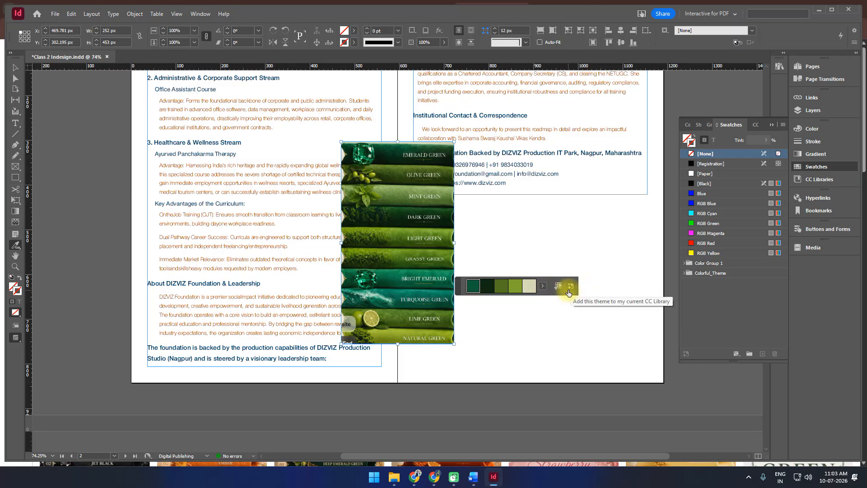
click(557, 288)
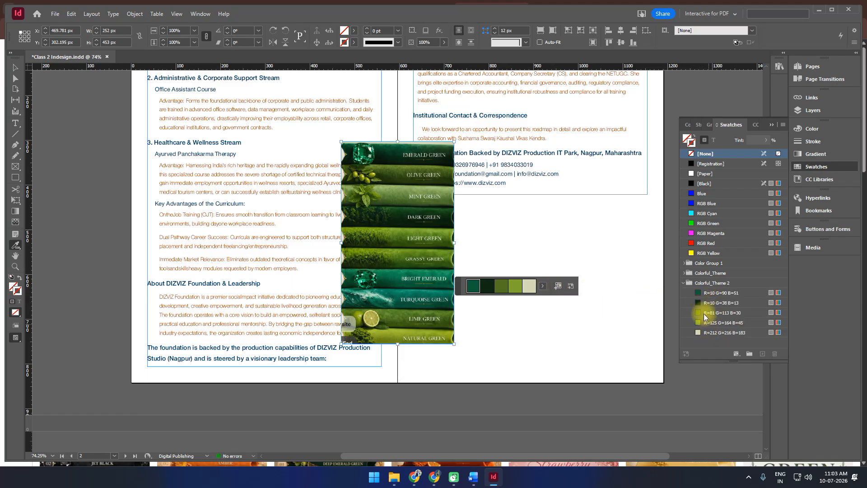
Remove the pasted green shades image from the page 2-3 spread.
click(10, 68)
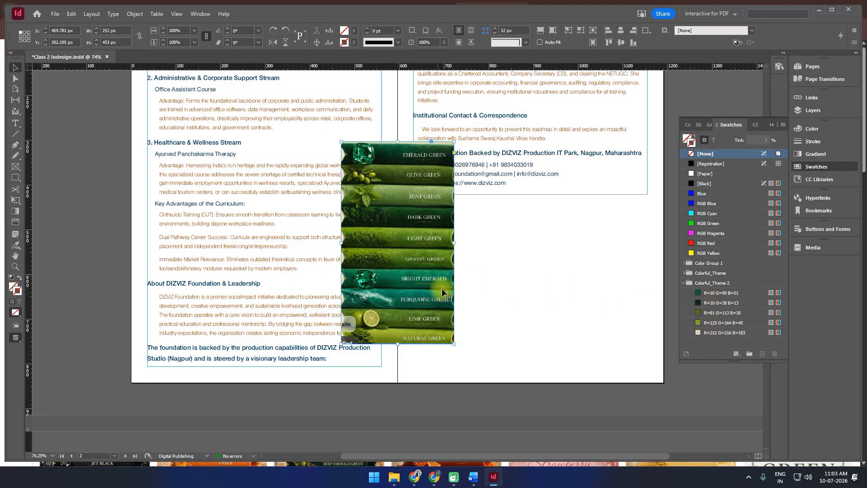
drag(404, 292, 481, 326)
key(Delete)
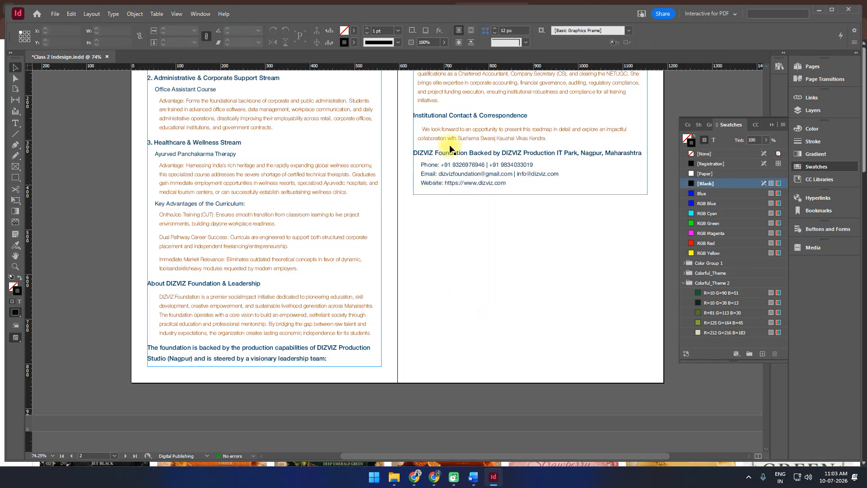
Place the text cursor in the proposal title on page 1, check its color among the swatches and close the swatches list.
scroll(449, 187, up, 5)
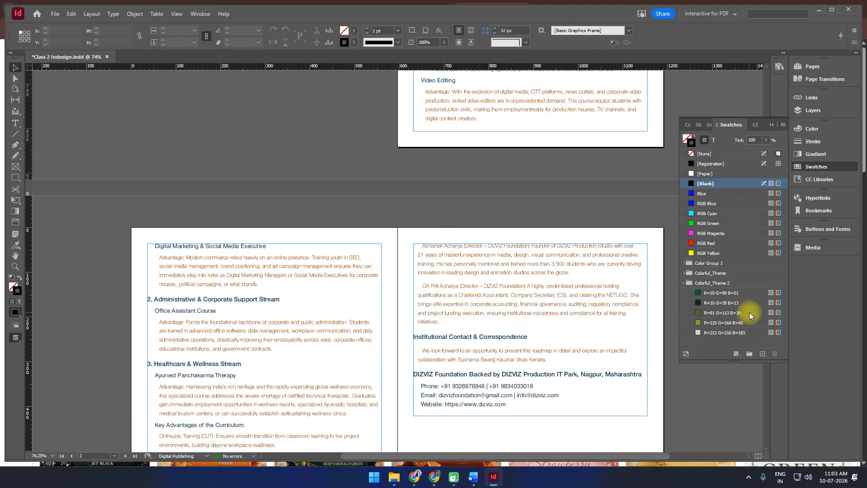
scroll(598, 314, up, 8)
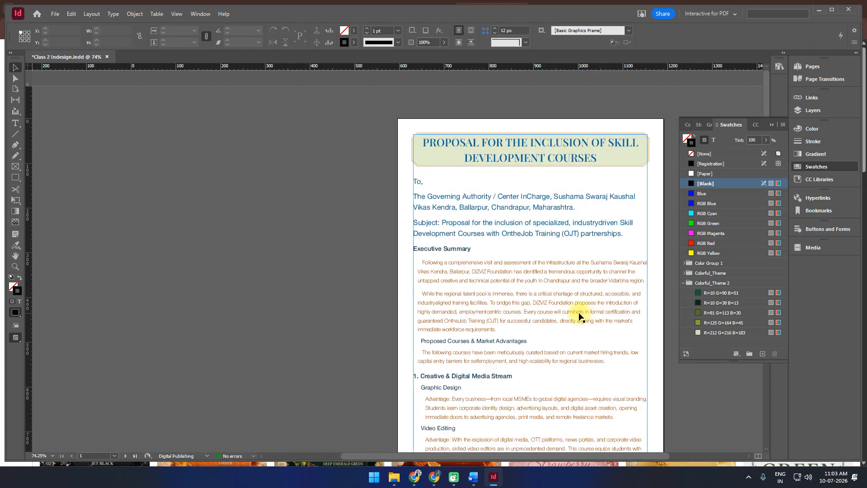
double_click(452, 150)
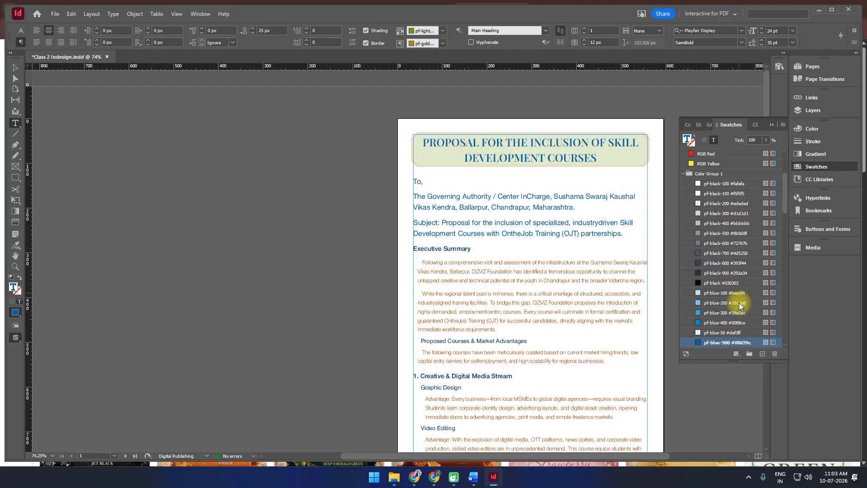
scroll(738, 303, down, 3)
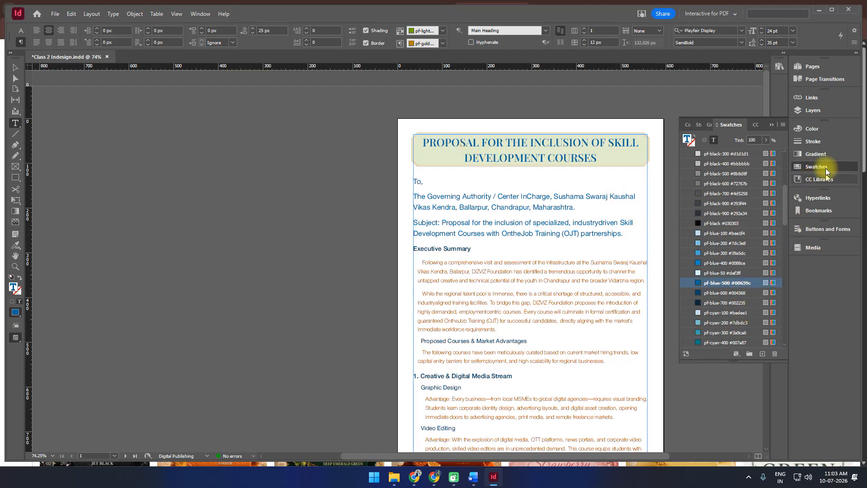
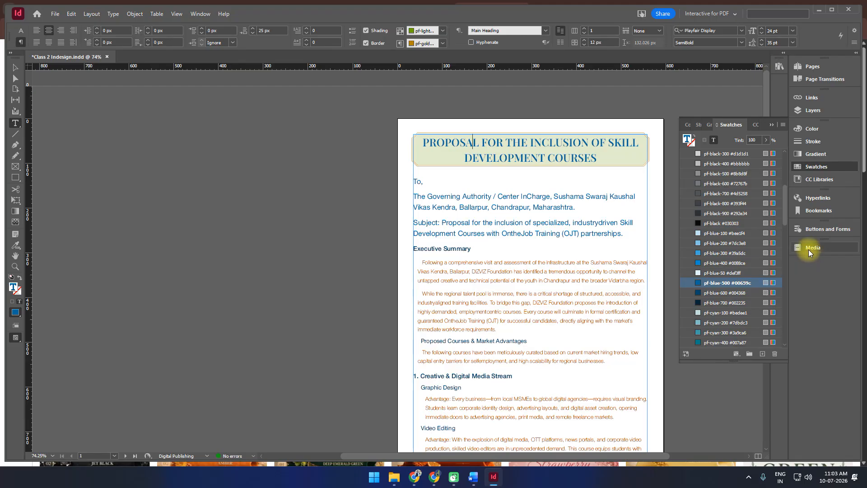
click(811, 166)
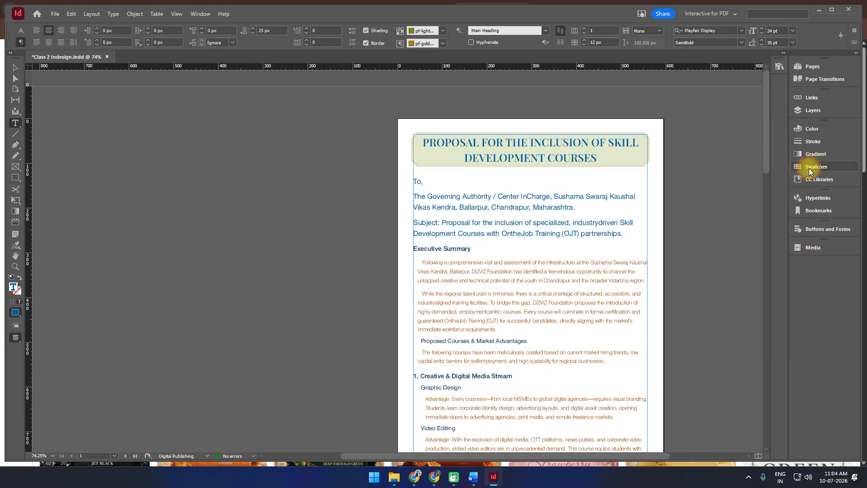
click(781, 69)
click(781, 69)
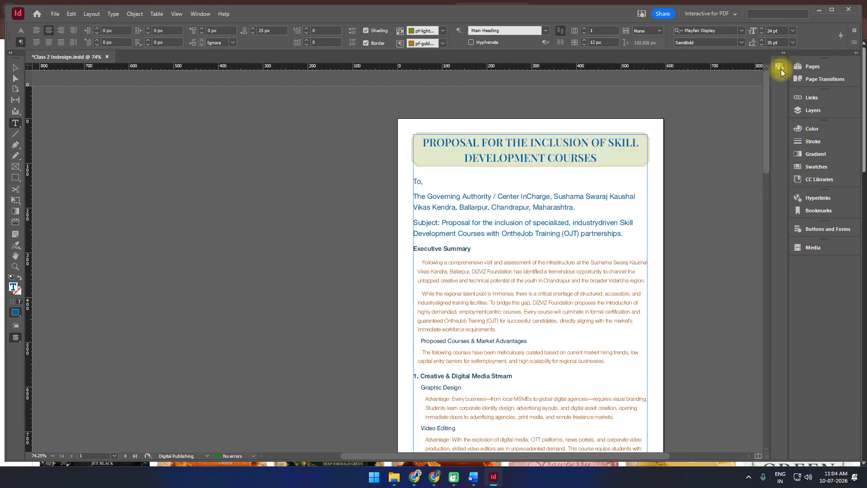
Show Paragraph Styles and dock it together with Character Styles below Media in the main dock.
click(196, 14)
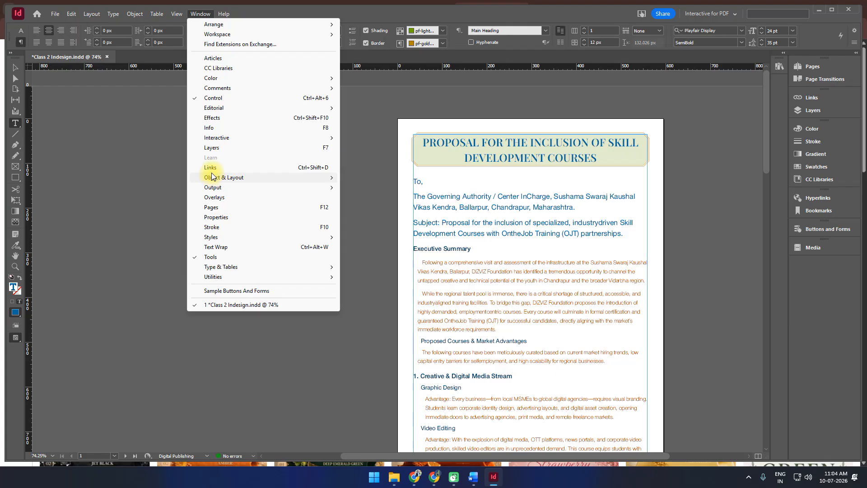
mouse_move(269, 238)
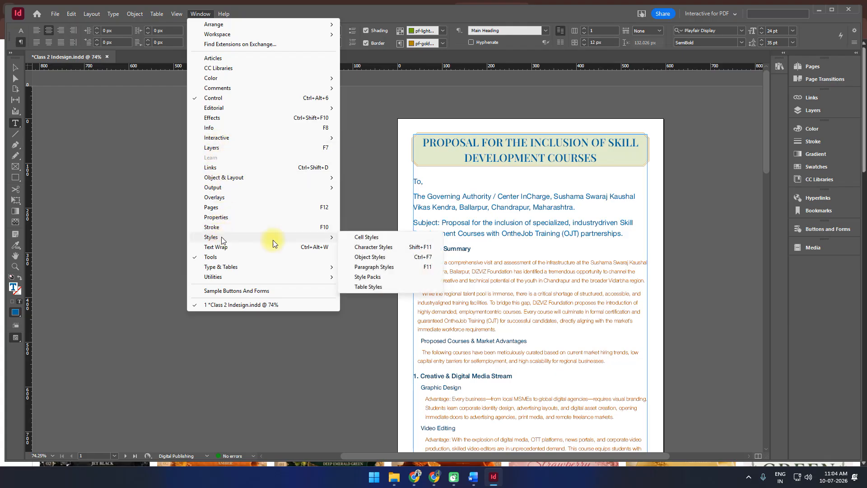
click(379, 266)
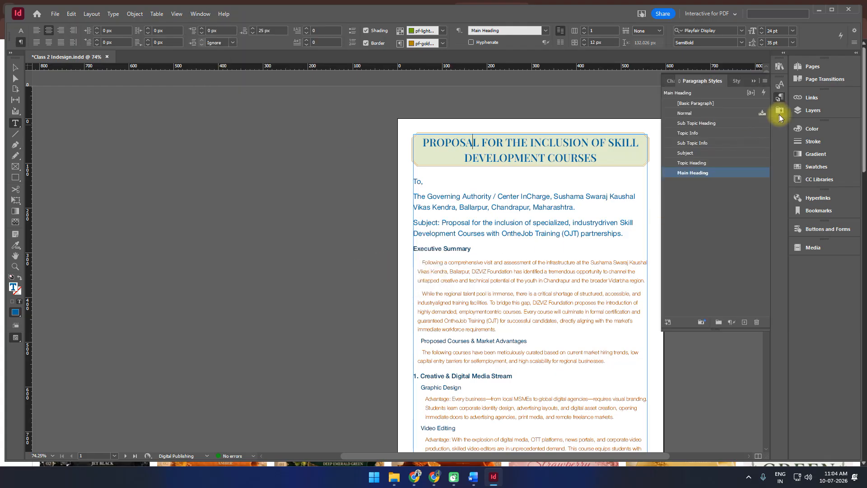
drag(780, 104, 798, 266)
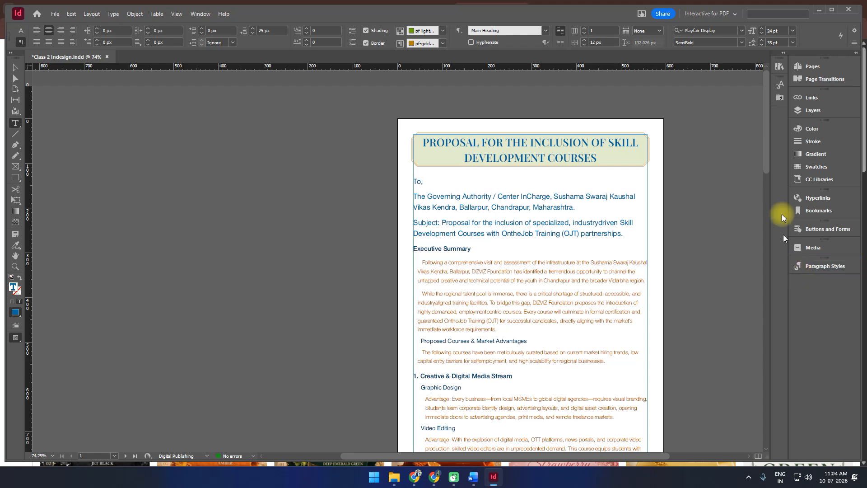
drag(778, 89, 812, 289)
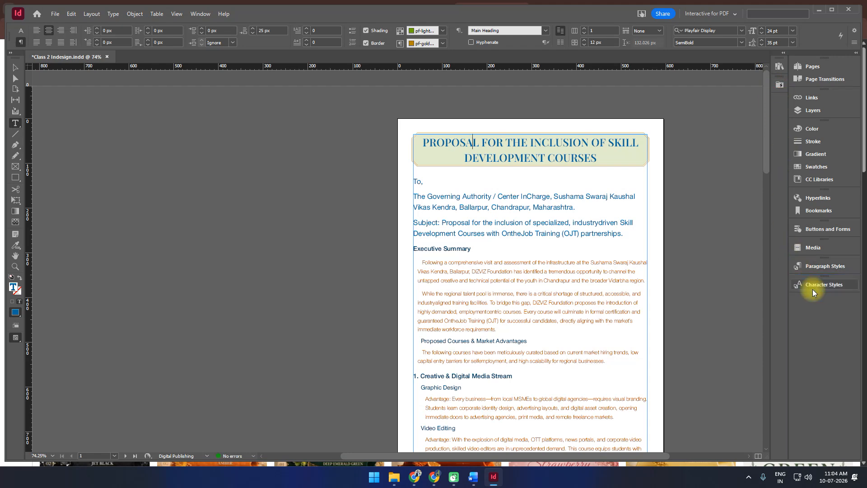
Save the current panel layout as a new workspace named with the user's first name, capturing panel locations and menu customization.
click(200, 13)
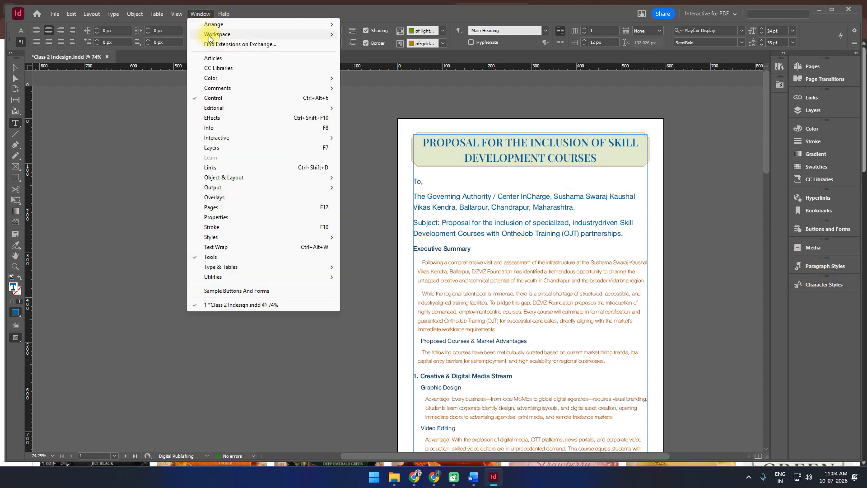
mouse_move(214, 35)
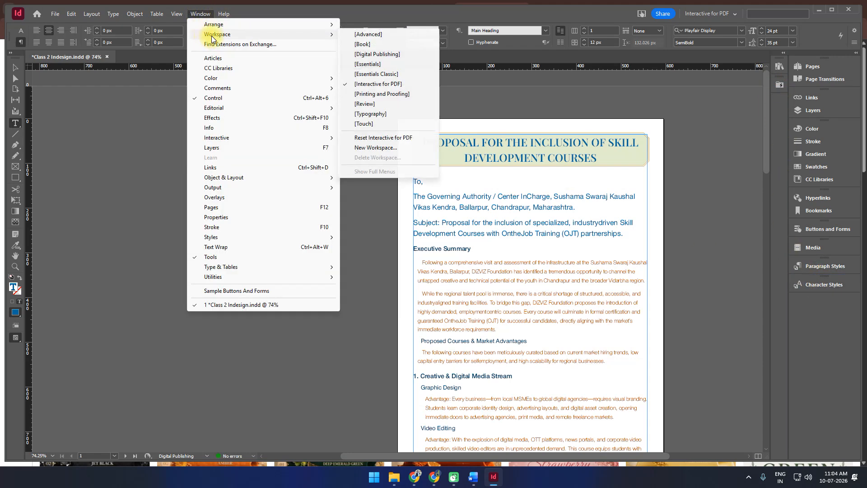
click(377, 147)
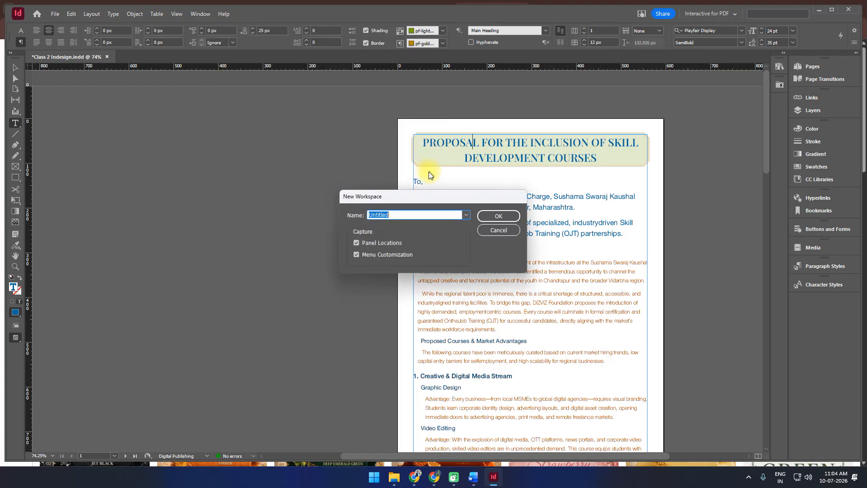
text(Abhishek)
click(497, 217)
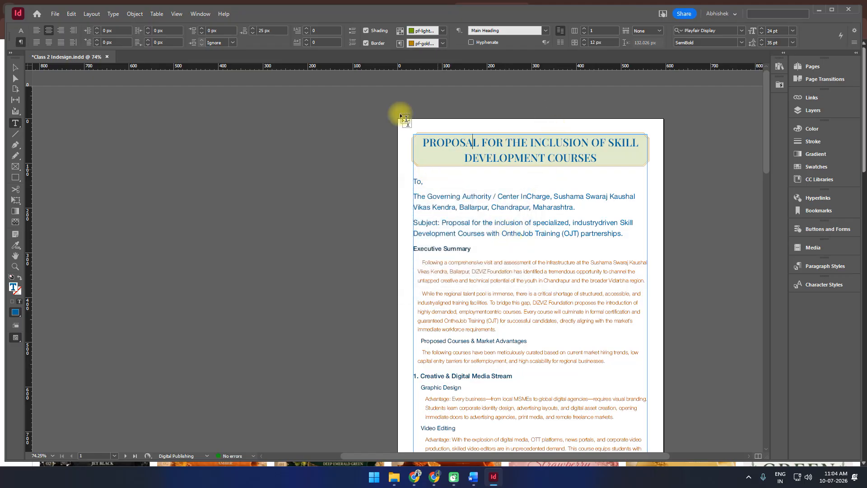
Try the Book workspace and switch back to the newly saved custom workspace.
click(205, 13)
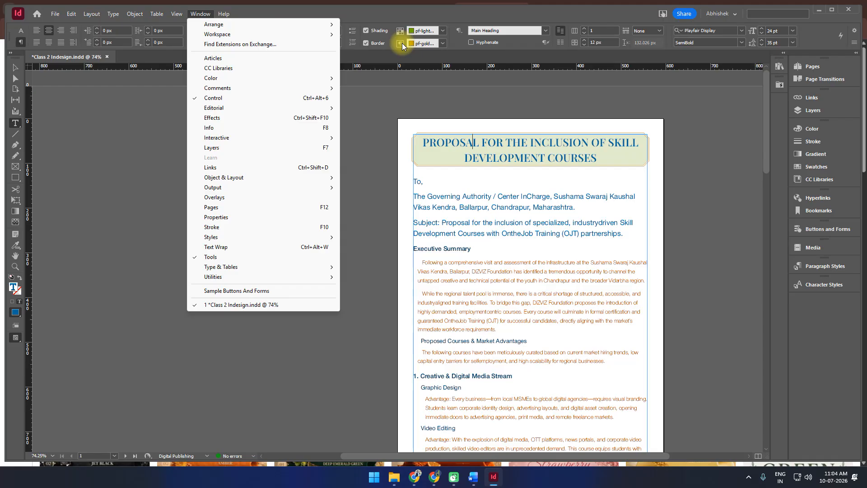
mouse_move(239, 35)
click(372, 58)
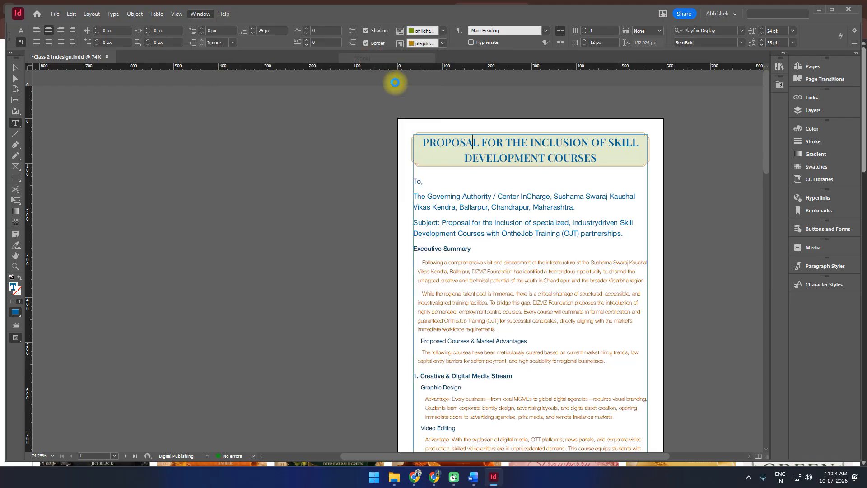
click(200, 14)
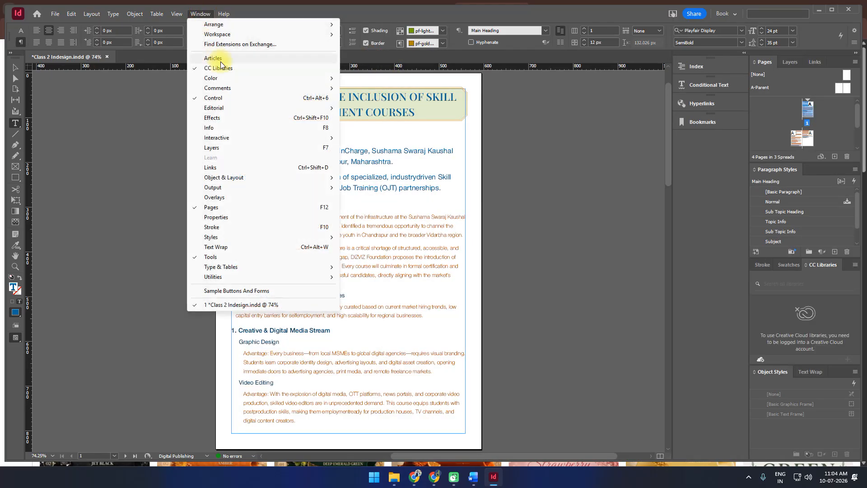
mouse_move(226, 38)
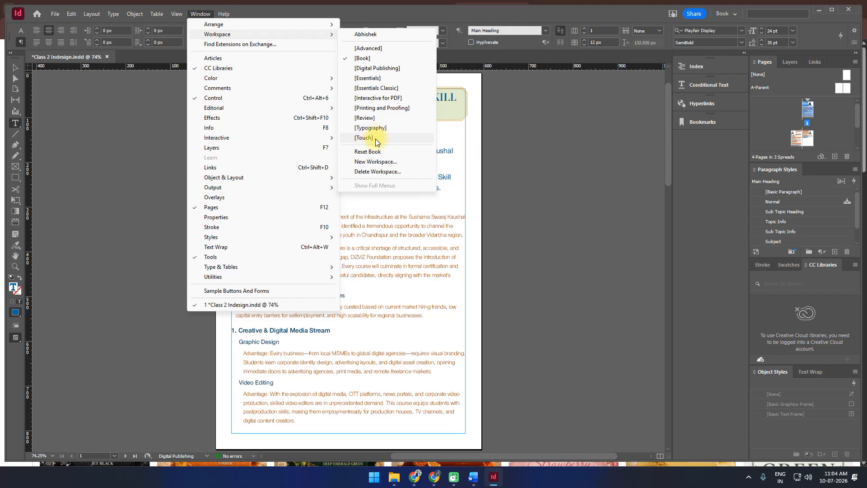
click(375, 32)
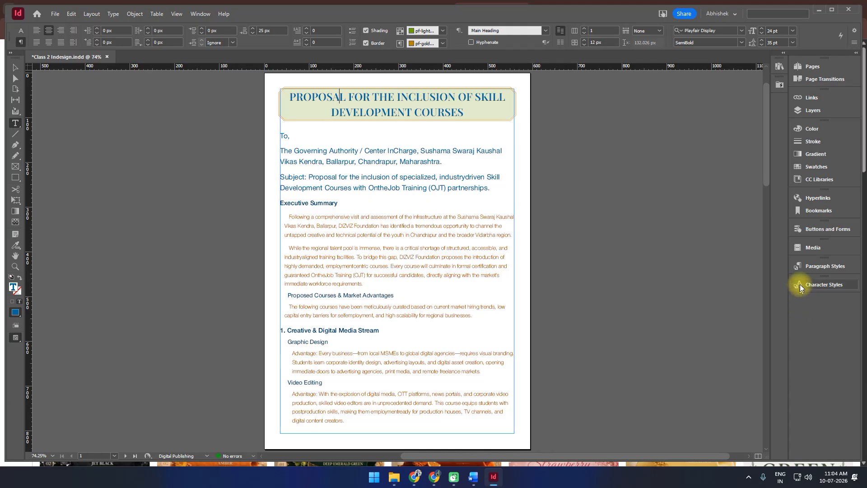
Set the Main Heading paragraph style's character color to R=10 G=90 B=51 from Colorful_Theme 2, with preview enabled.
click(809, 266)
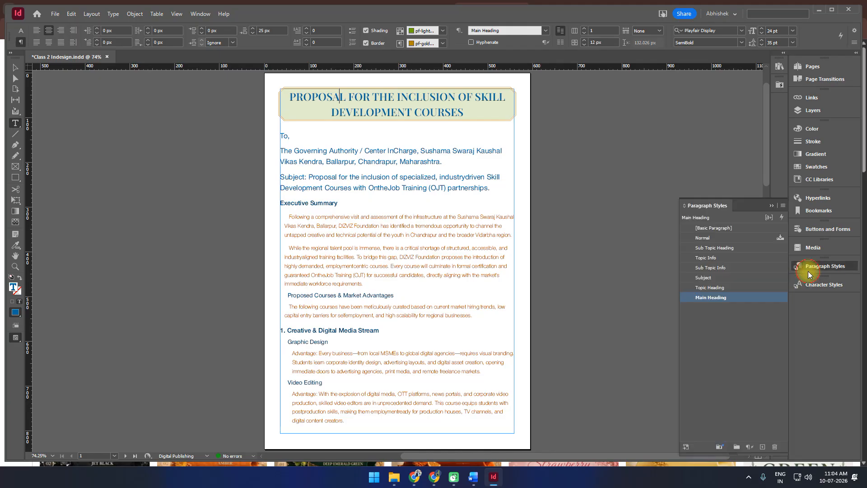
double_click(746, 297)
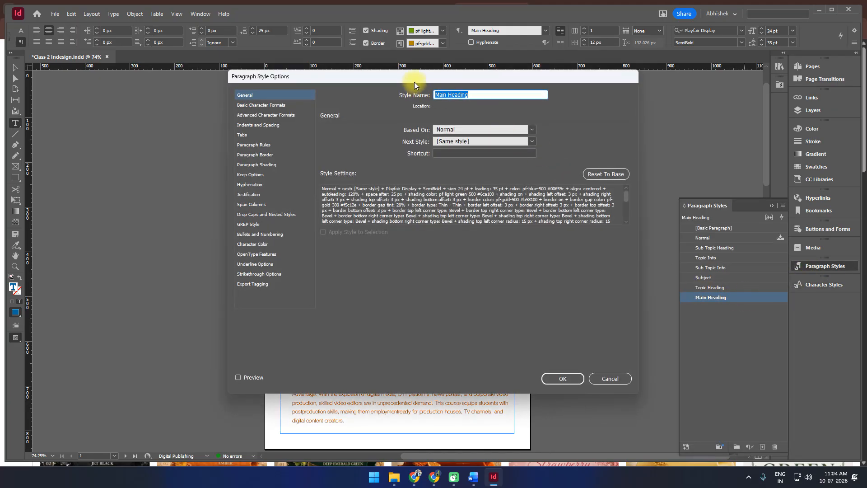
drag(414, 79, 603, 93)
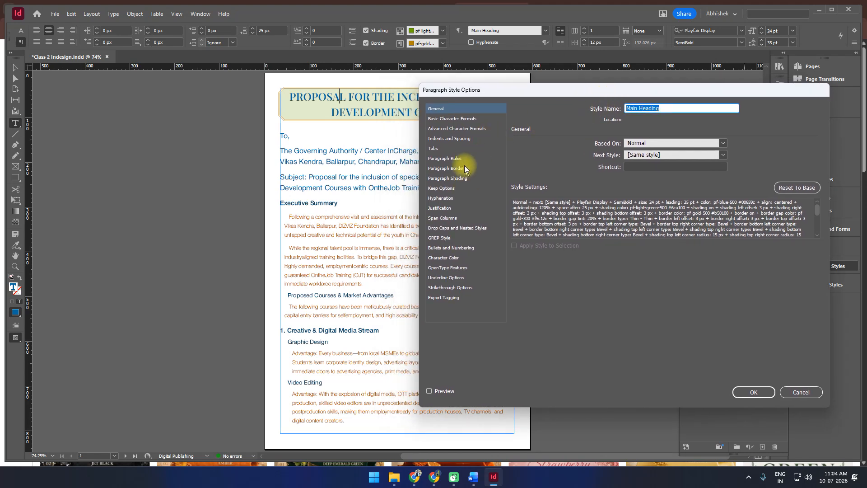
click(465, 120)
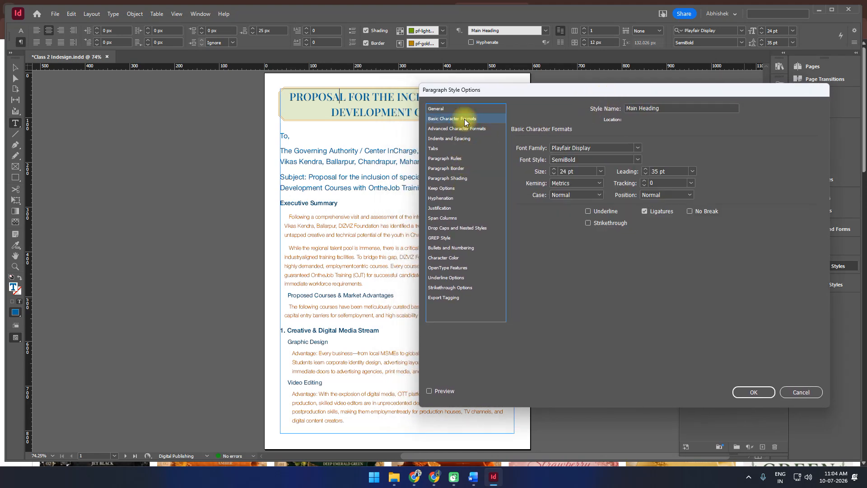
click(445, 258)
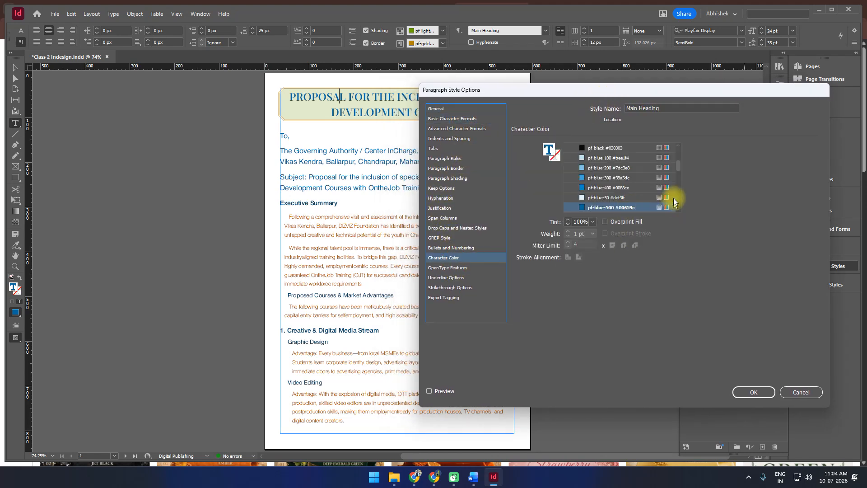
scroll(672, 201, down, 2)
scroll(671, 208, down, 5)
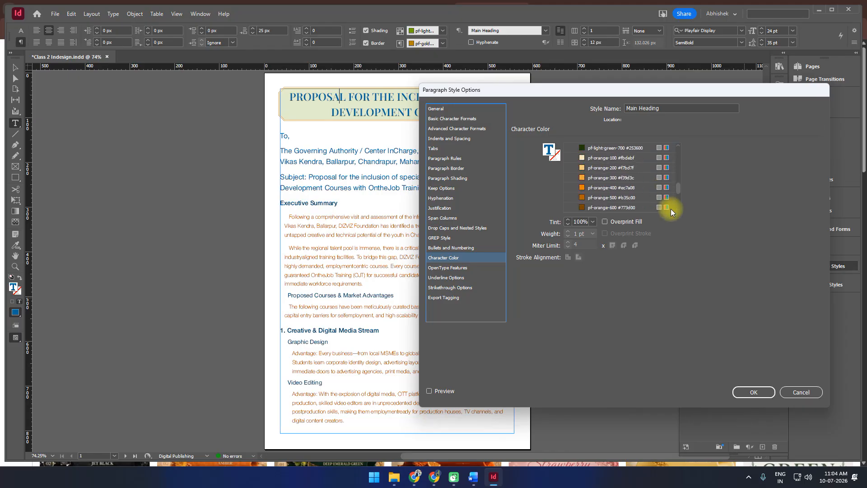
scroll(671, 209, down, 1)
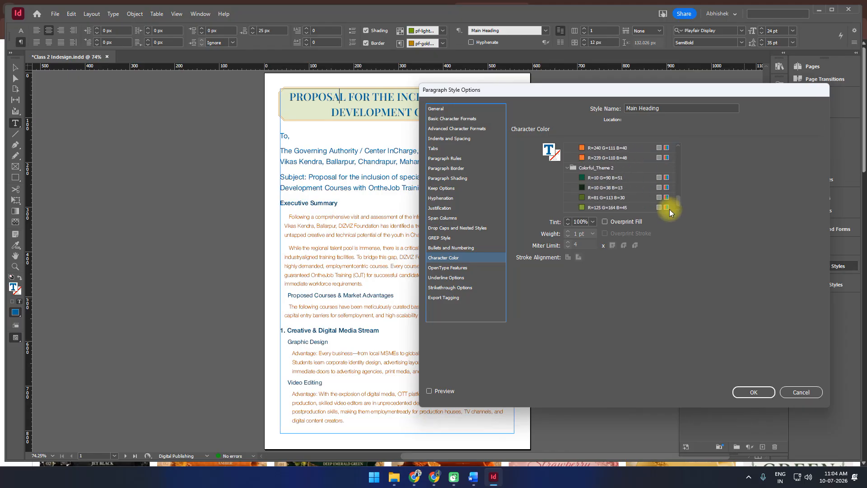
click(608, 180)
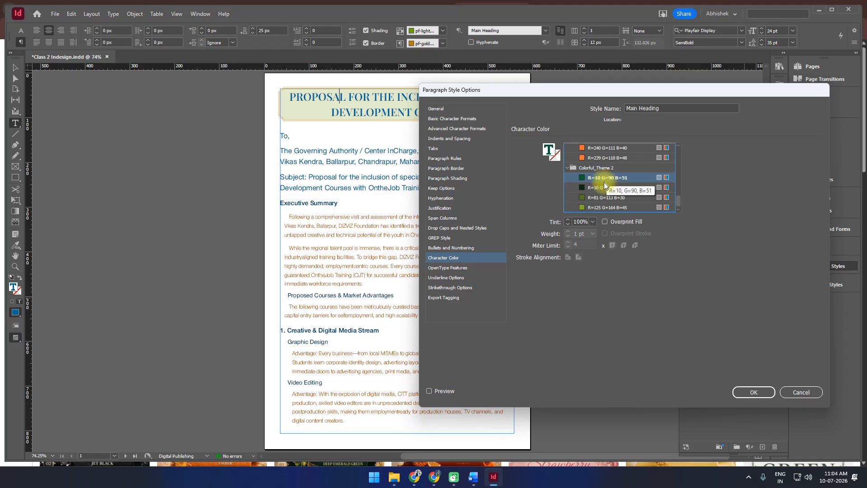
click(445, 390)
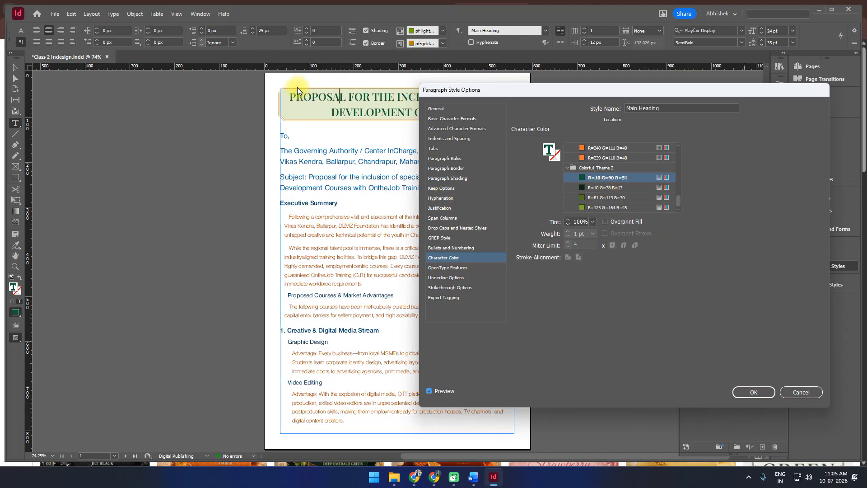
Set the Main Heading style's paragraph border color to R=10 G=90 B=51 and its gap color to R=10 G=38 B=13, and apply the style changes.
click(454, 169)
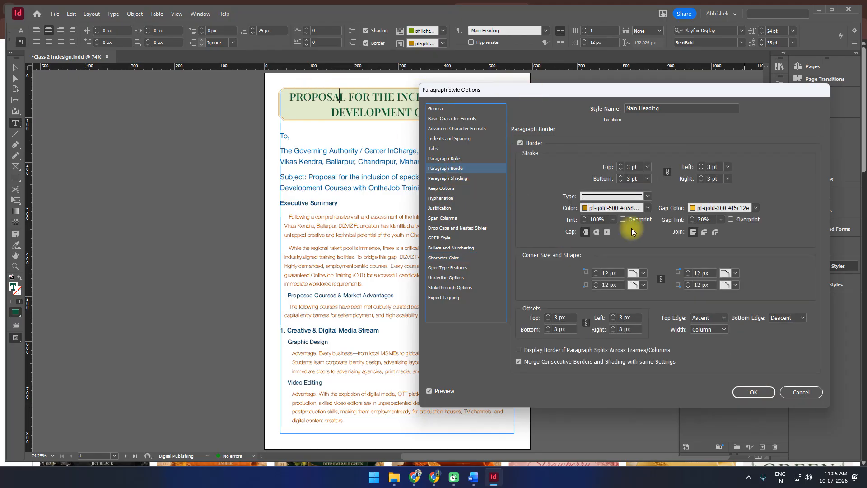
click(649, 207)
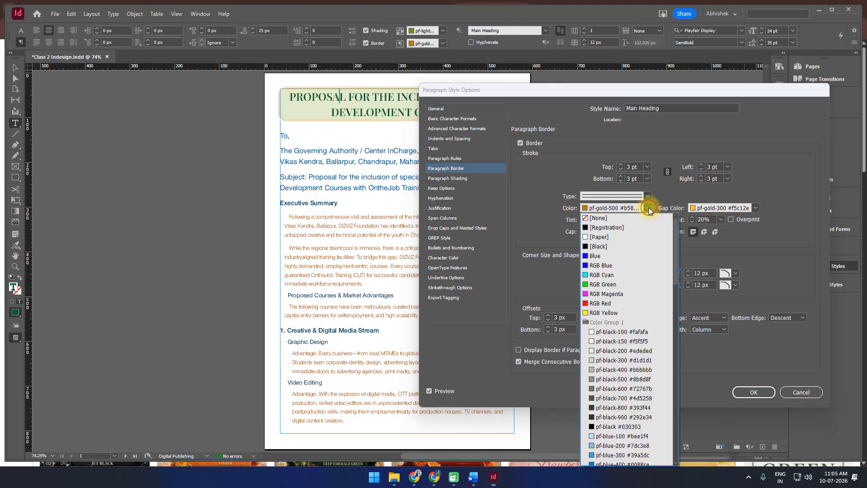
scroll(662, 400, down, 5)
scroll(659, 397, down, 7)
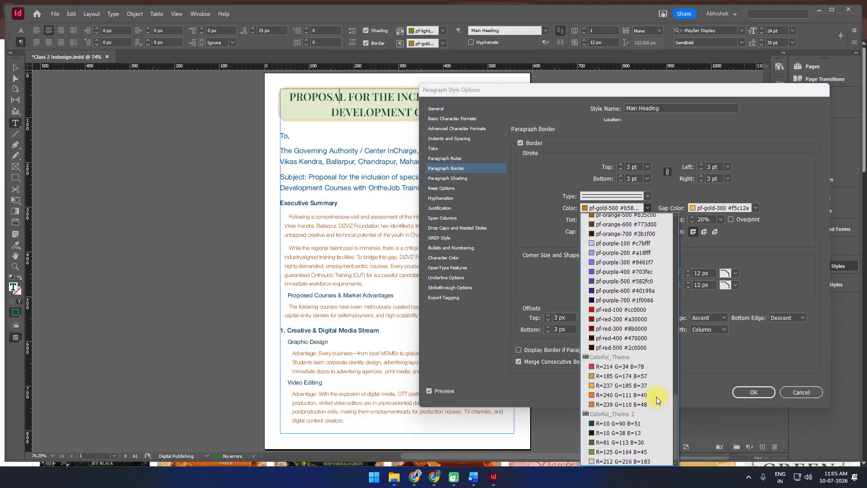
click(610, 424)
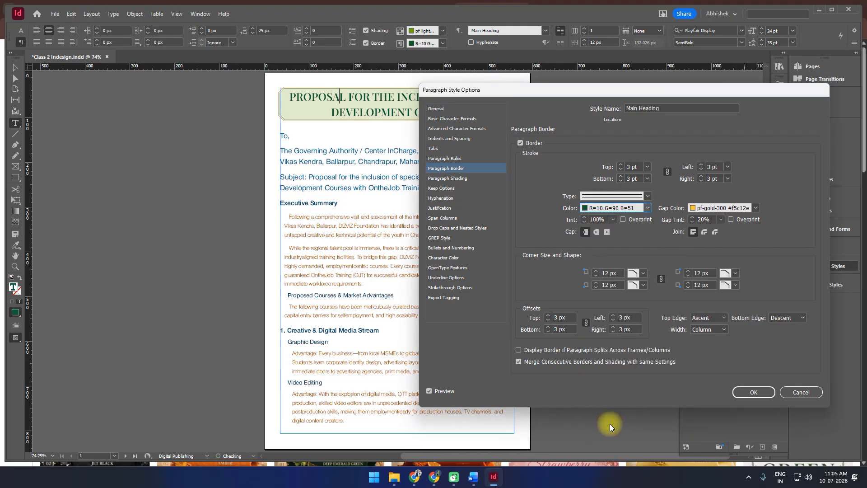
click(754, 208)
scroll(707, 407, down, 10)
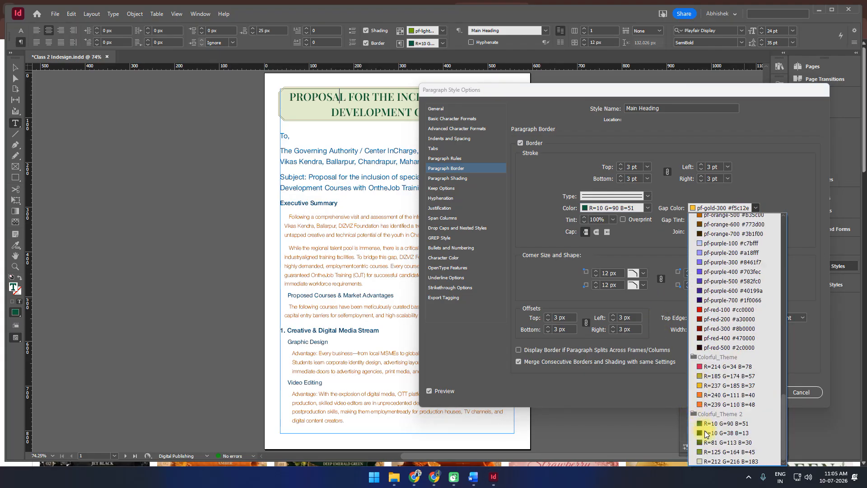
click(708, 433)
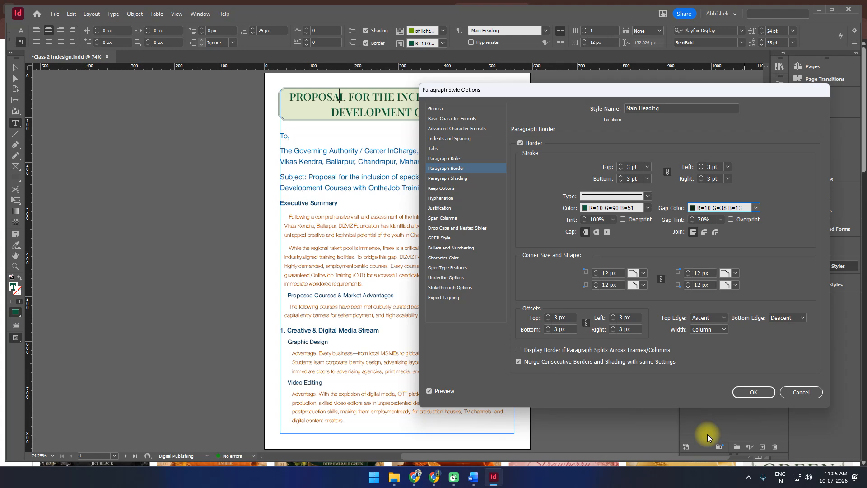
click(759, 393)
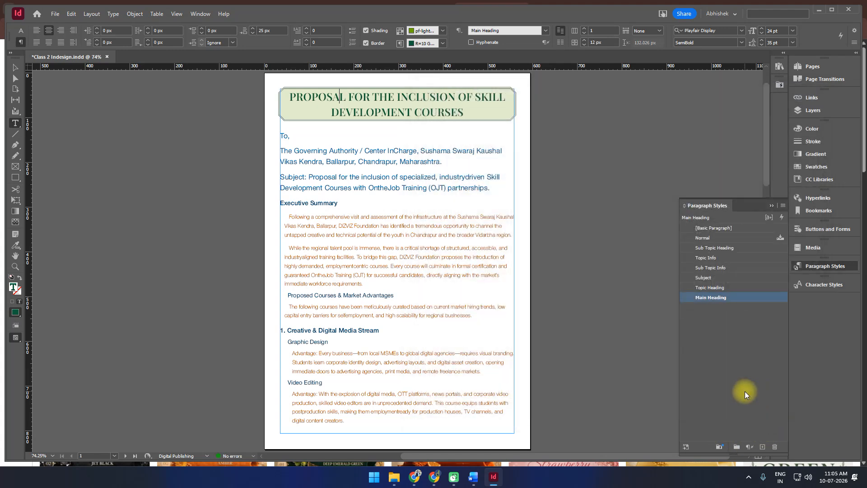
Edit the Subject paragraph style used by the addressee lines, setting its character color to R=125 G=164 B=45 from Colorful_Theme 2.
click(403, 156)
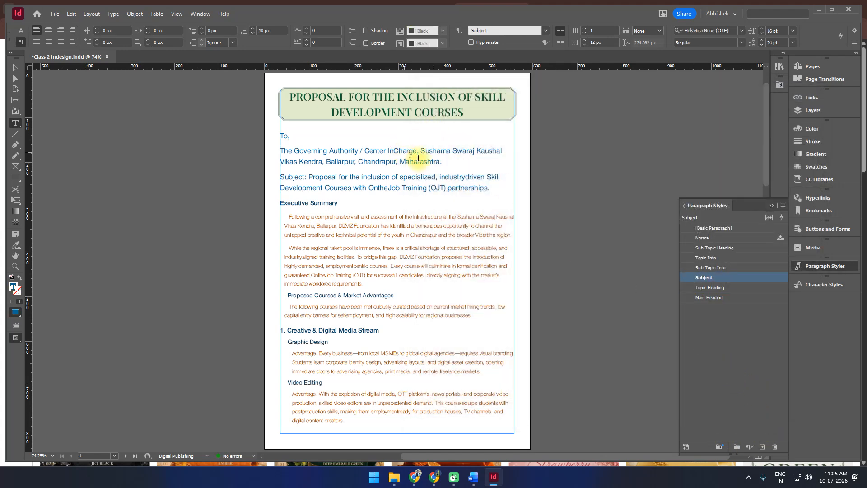
double_click(742, 279)
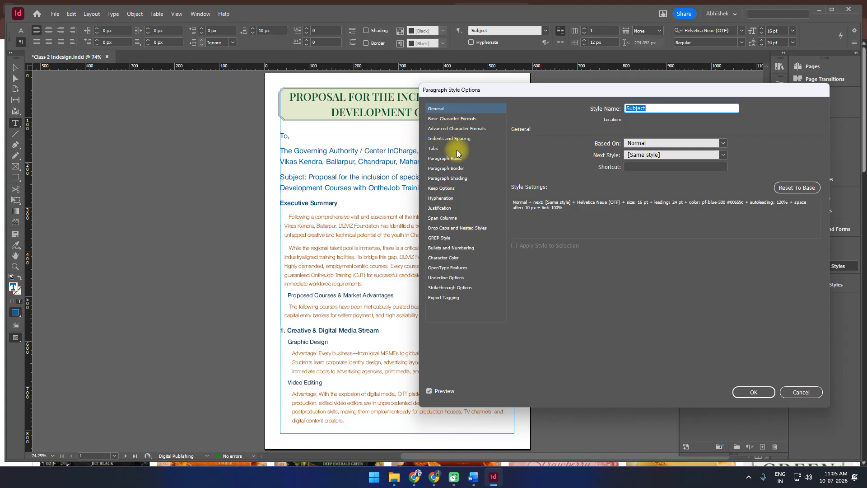
click(452, 118)
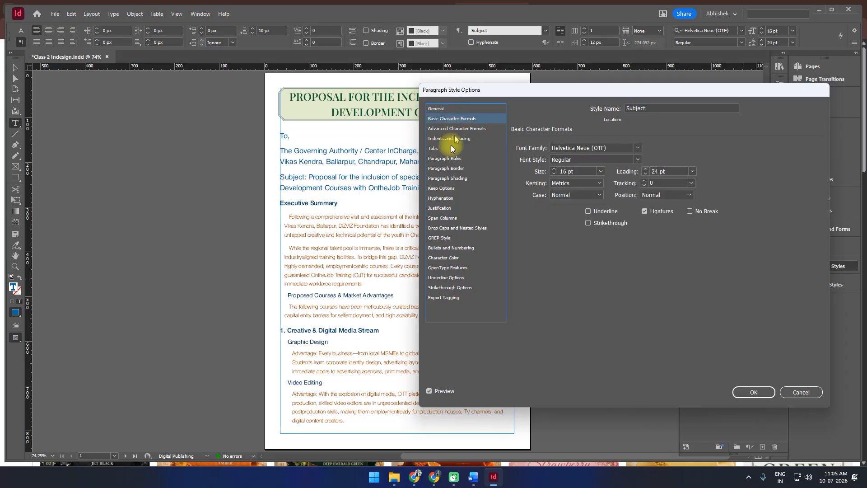
click(442, 259)
scroll(642, 190, down, 5)
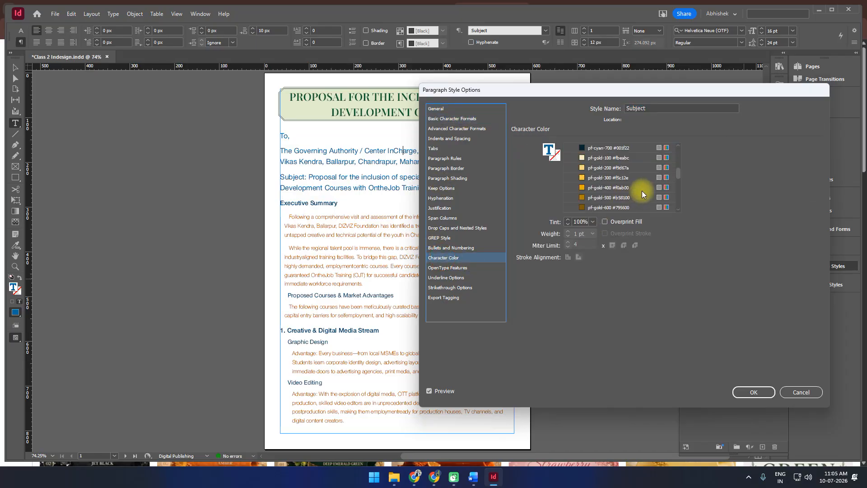
scroll(642, 190, down, 8)
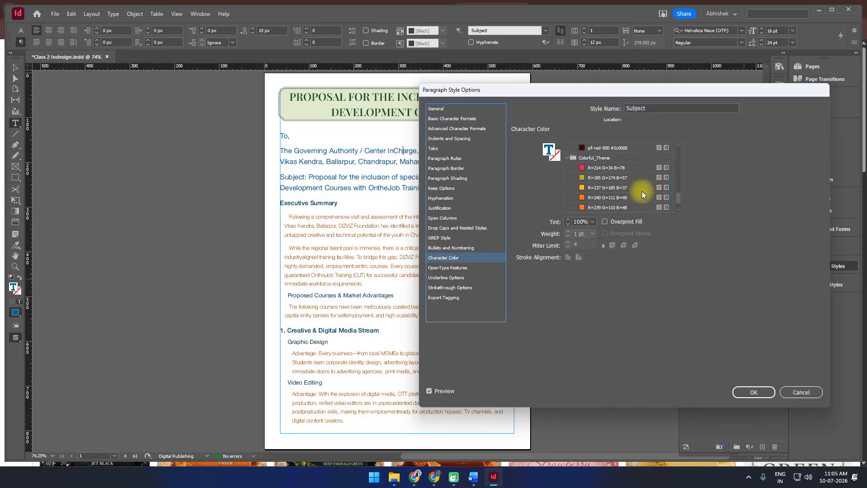
scroll(642, 191, down, 3)
click(638, 197)
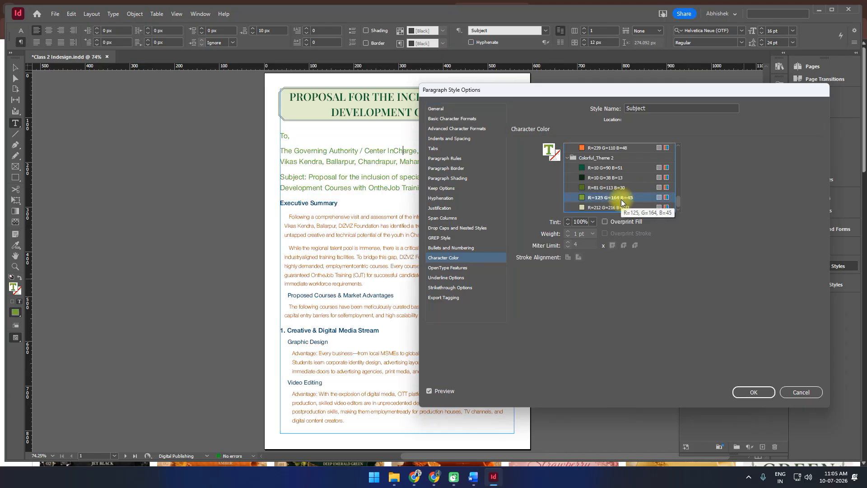
Try R=10 G=90 B=51 and R=125 G=164 B=45 from Colorful_Theme 2 as the Subject style's character color.
scroll(621, 198, up, 3)
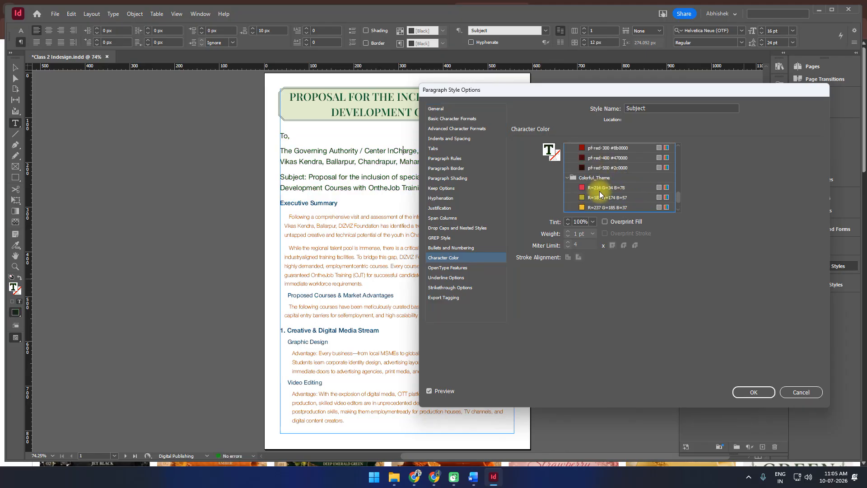
scroll(600, 191, down, 3)
click(600, 189)
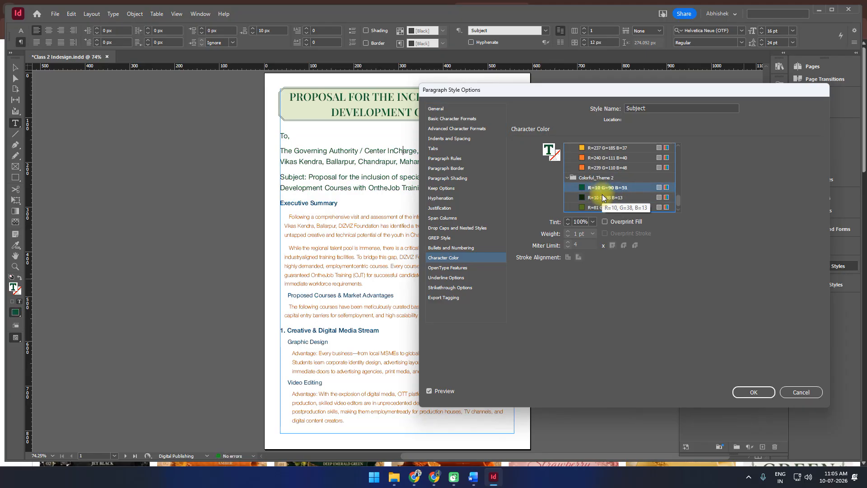
scroll(602, 202, down, 1)
click(600, 198)
scroll(600, 197, up, 1)
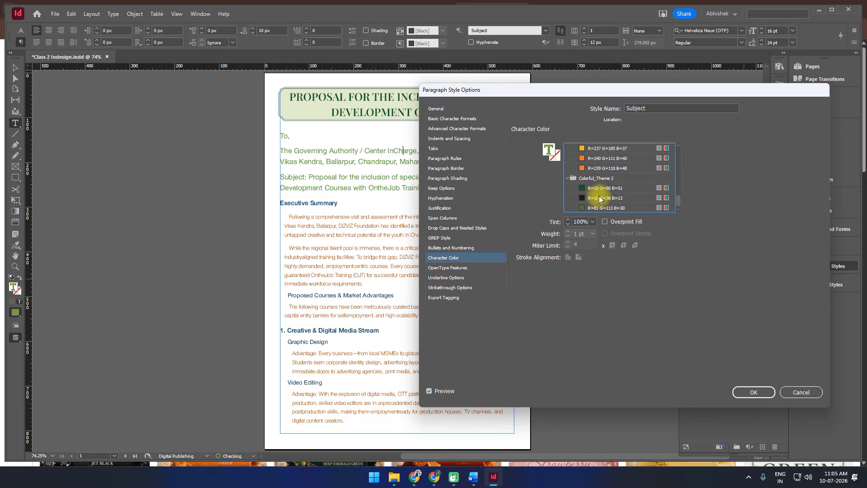
click(600, 188)
scroll(606, 201, down, 1)
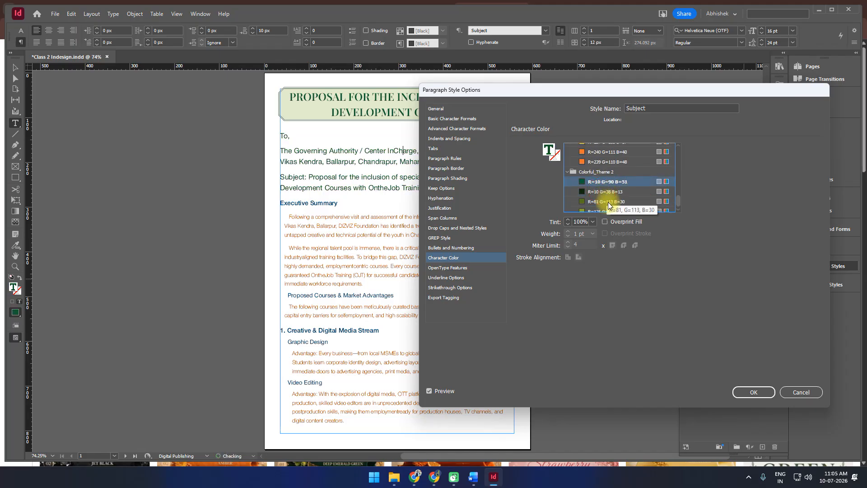
Set the Subject style's character color to R=81 G=113 B=30 from Colorful_Theme 2 and apply the style changes.
scroll(608, 205, down, 1)
click(607, 188)
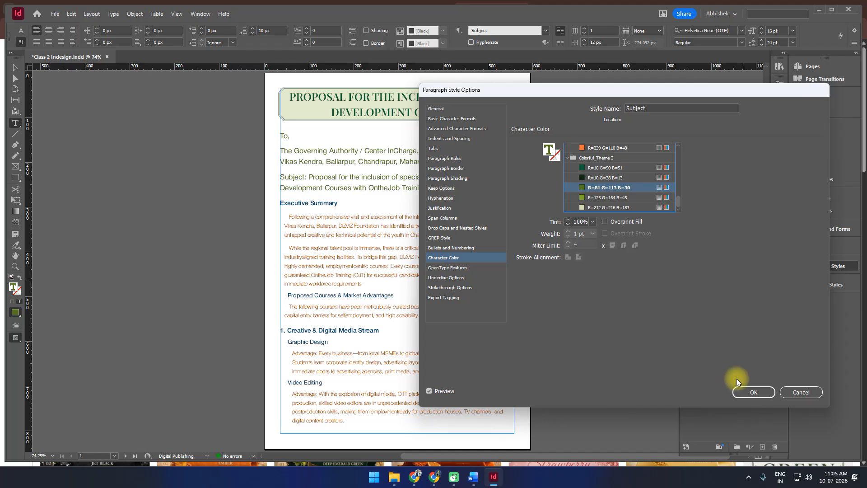
click(750, 393)
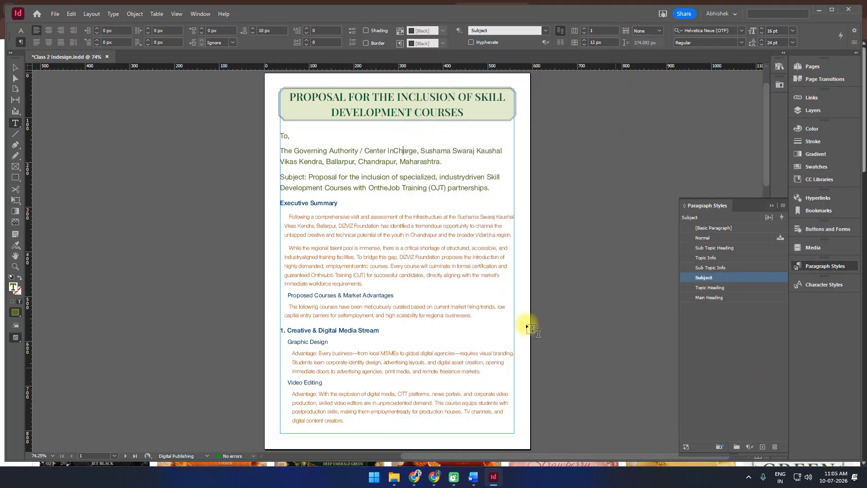
Set the character color of the Topic Heading style used by Executive Summary to R=81 G=113 B=30 and apply it.
click(301, 202)
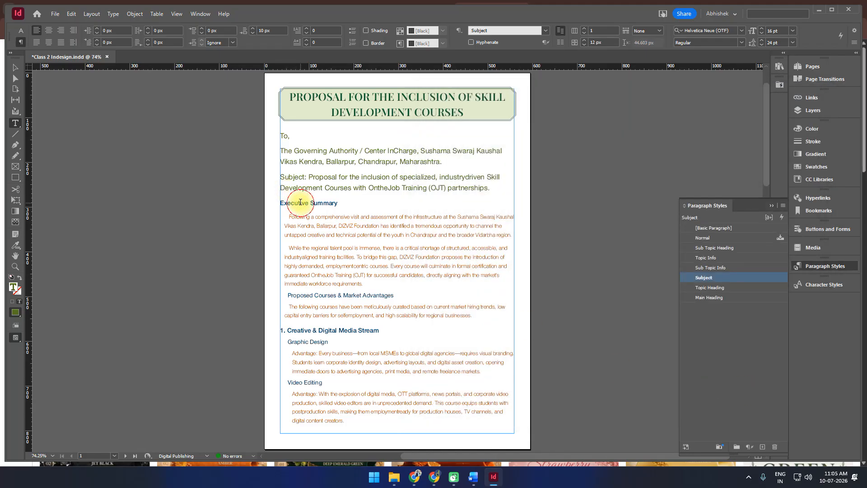
double_click(750, 290)
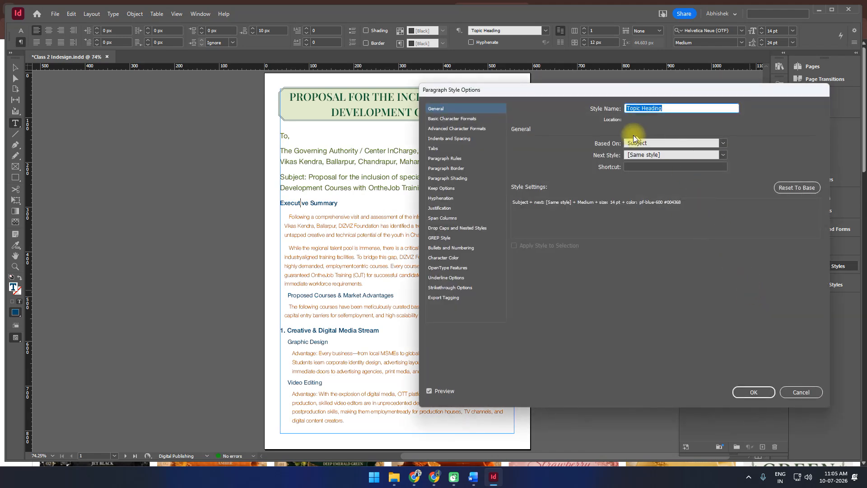
click(443, 258)
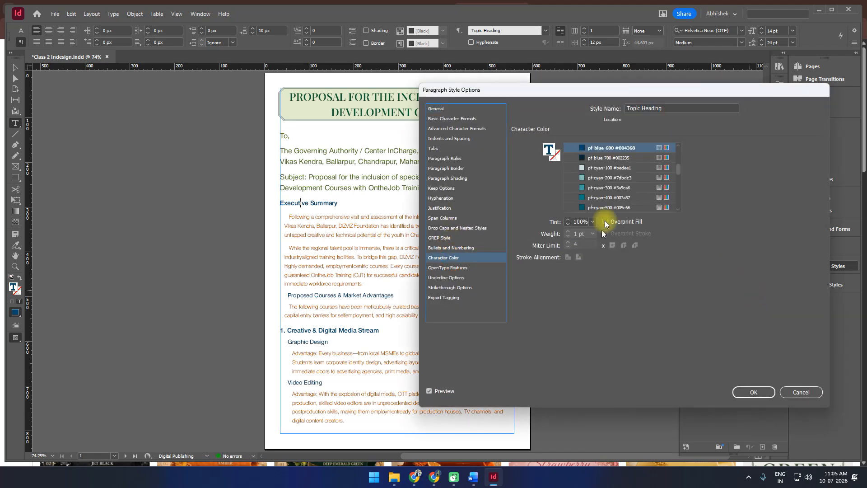
scroll(623, 177, down, 3)
scroll(674, 178, down, 8)
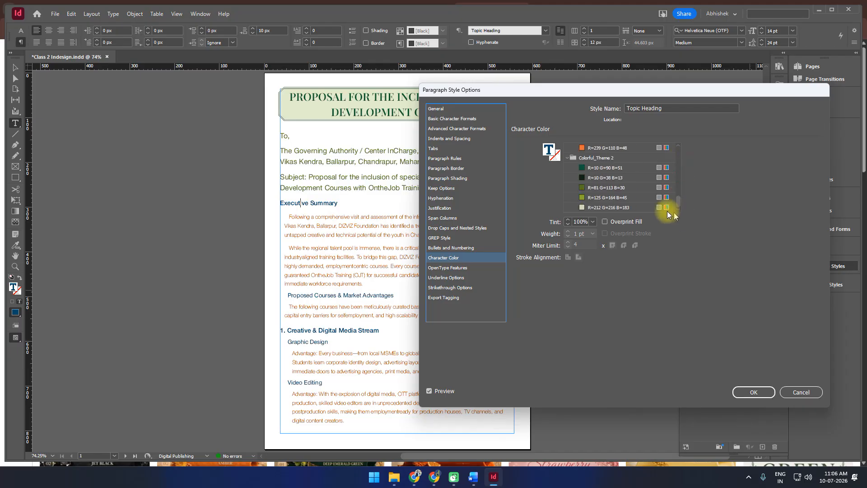
click(601, 188)
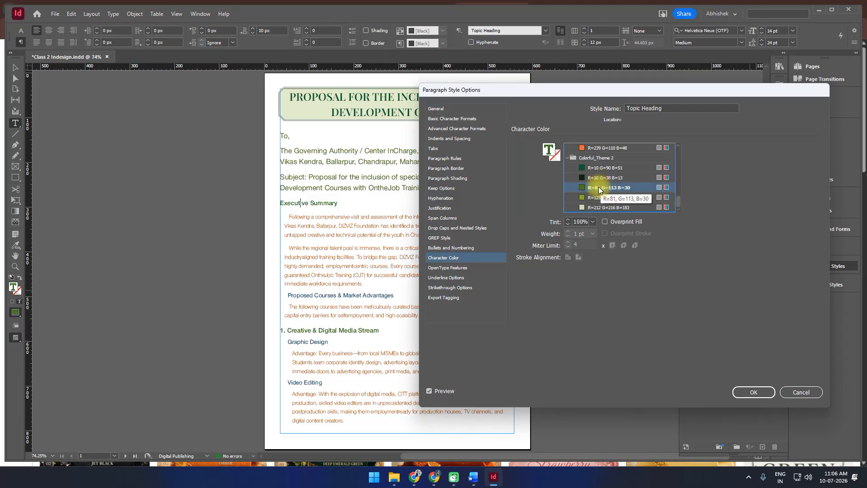
click(743, 392)
Set the character color of the Sub Topic Heading style used by Proposed Courses & Market Advantages to R=125 G=164 B=45 and apply it.
click(347, 298)
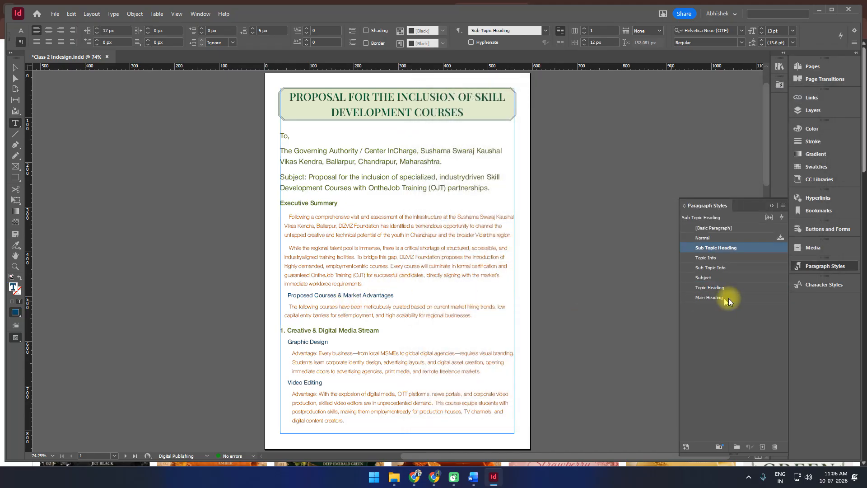
double_click(746, 248)
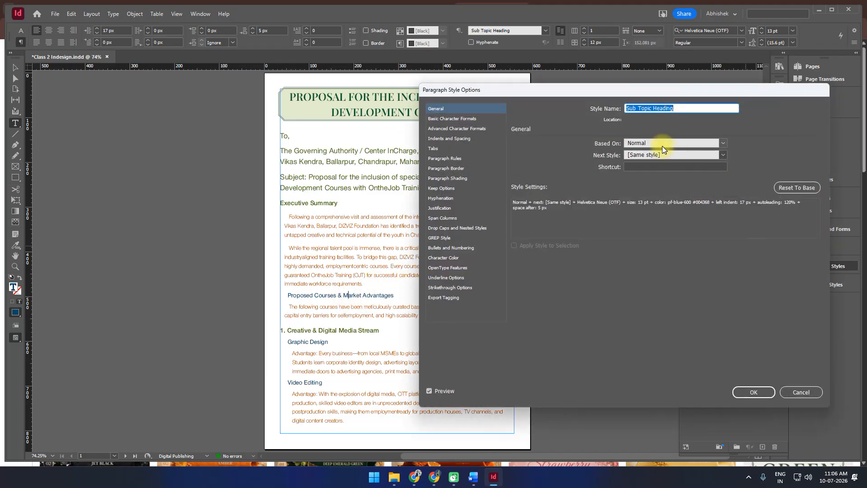
click(447, 258)
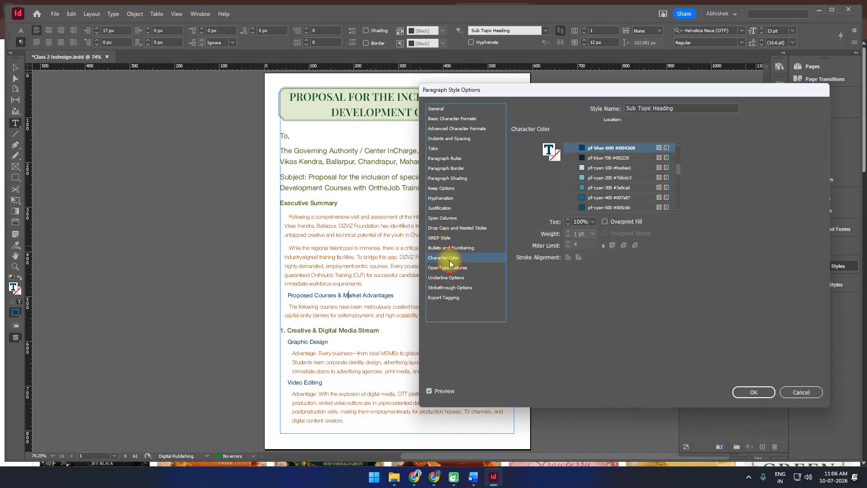
scroll(624, 189, down, 8)
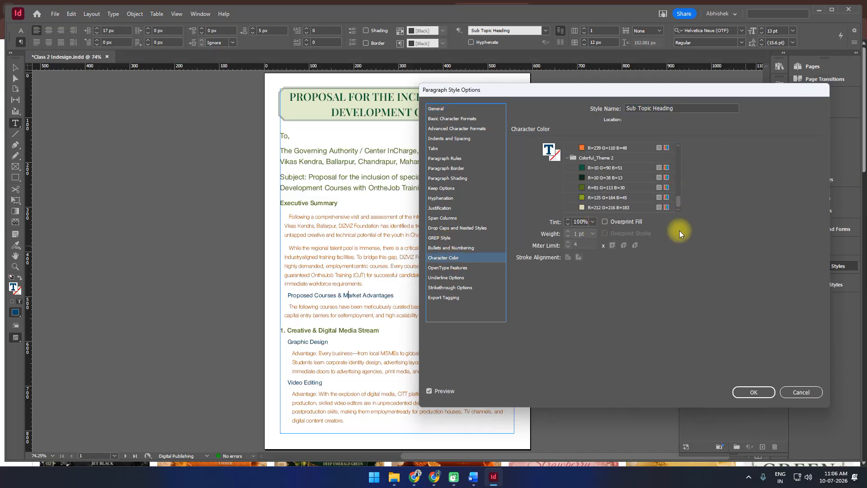
click(601, 198)
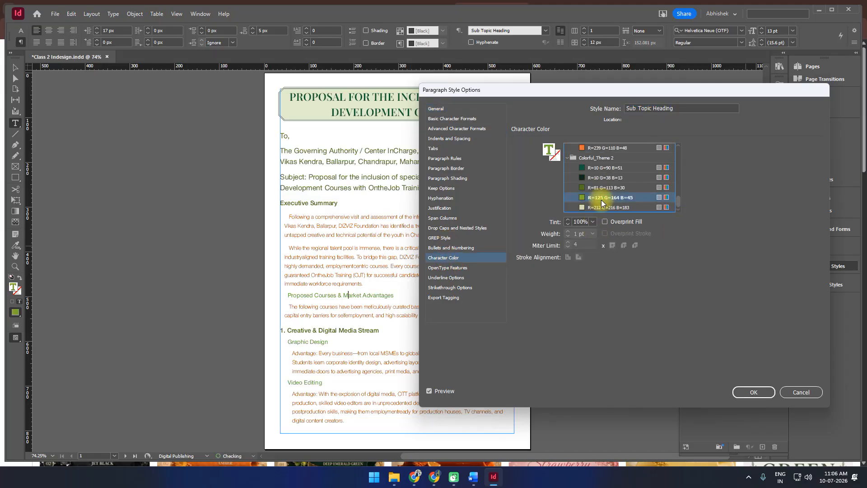
click(753, 392)
Set the Topic Info style's character color to the dark gray pf-black-700 #4d5258 for the summary paragraphs and apply it.
click(371, 228)
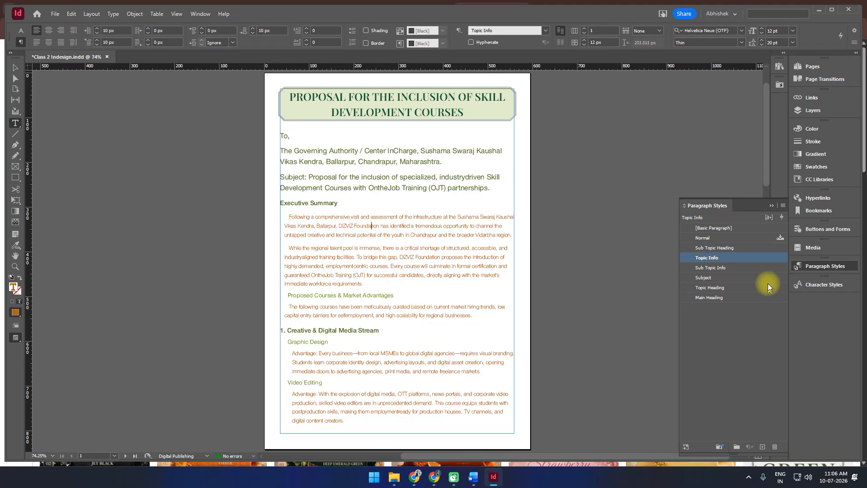
double_click(762, 258)
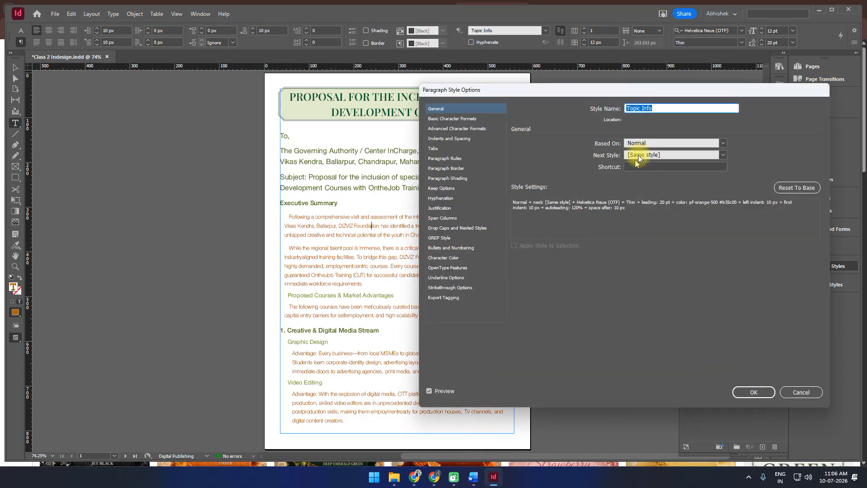
click(448, 258)
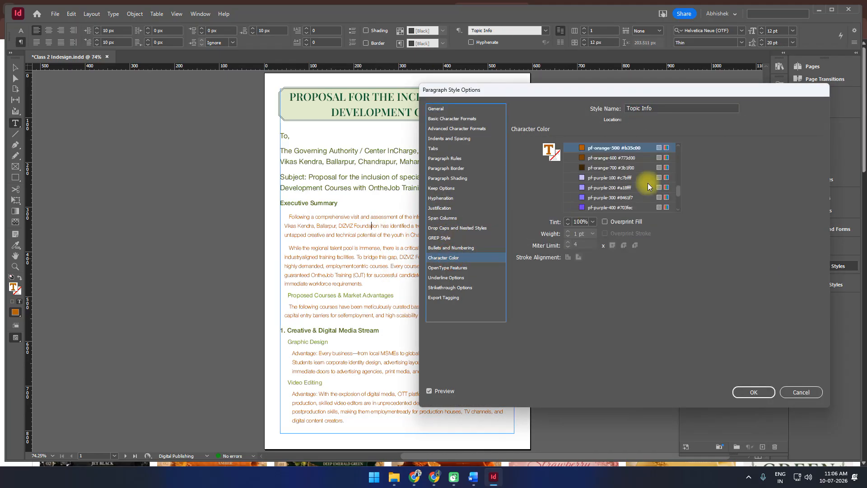
scroll(648, 185, down, 3)
scroll(636, 187, down, 3)
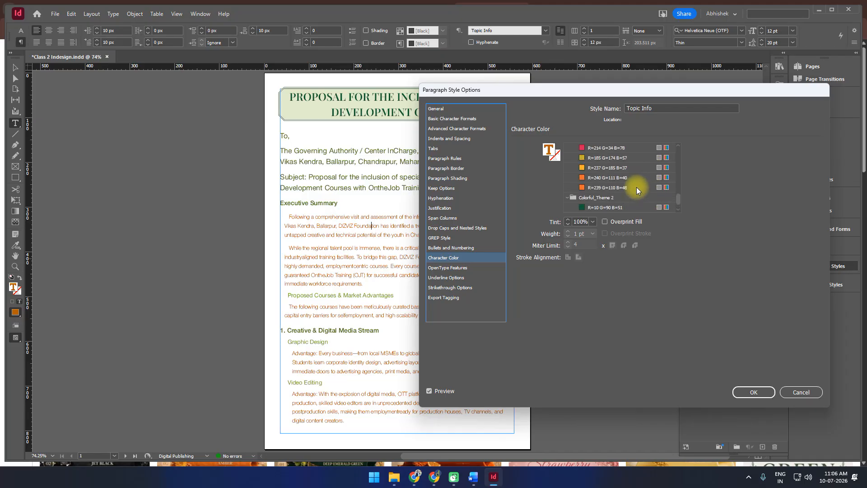
click(597, 199)
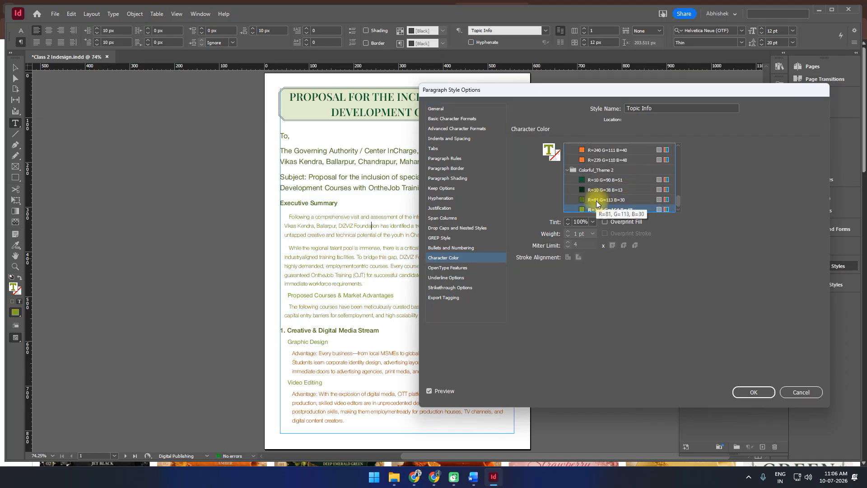
click(602, 190)
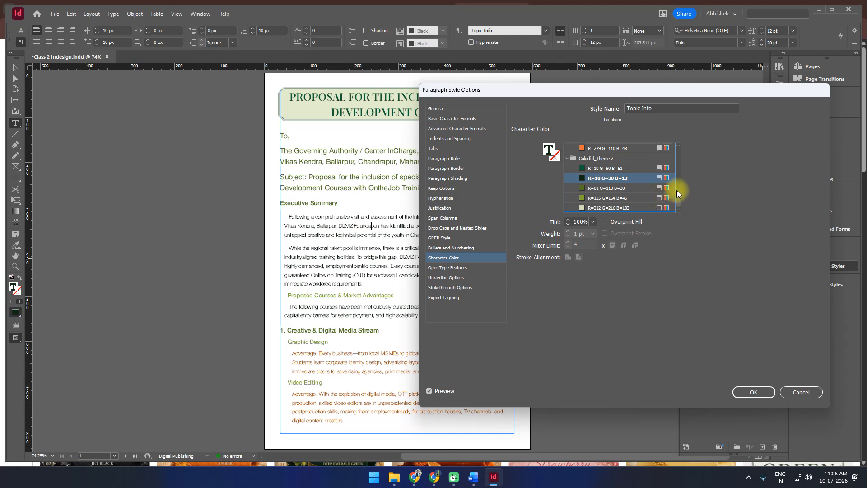
drag(678, 199, 679, 161)
click(592, 178)
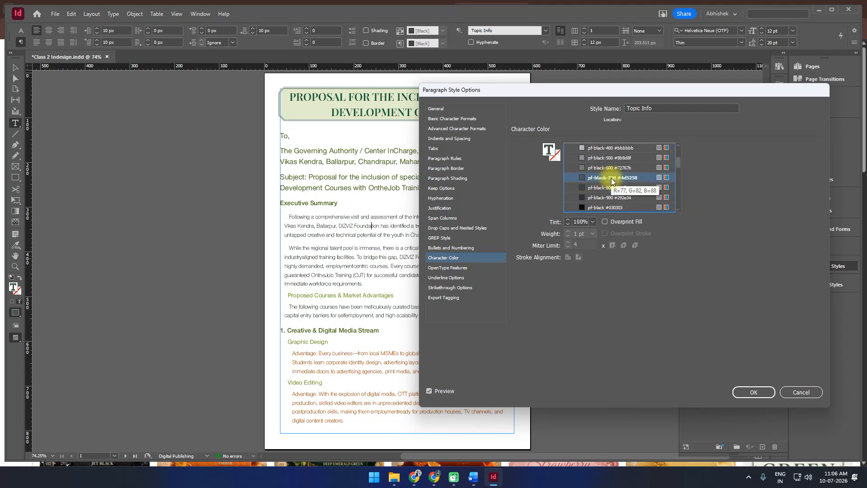
scroll(632, 188, up, 1)
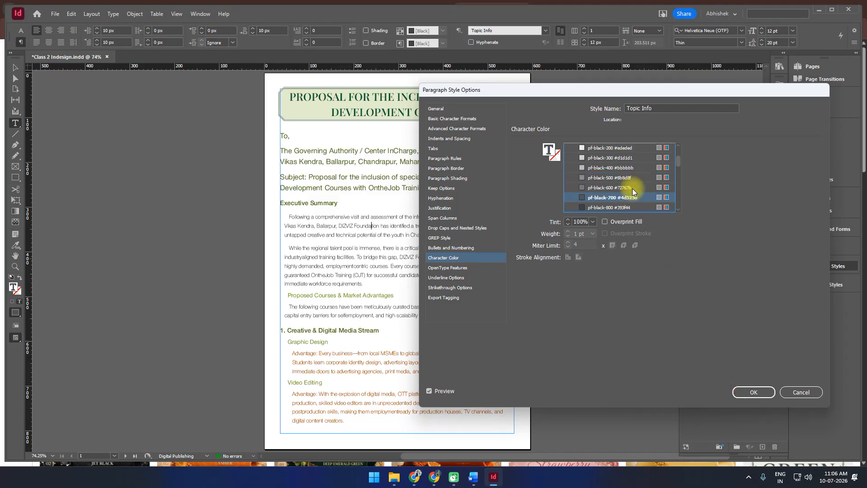
scroll(633, 191, down, 3)
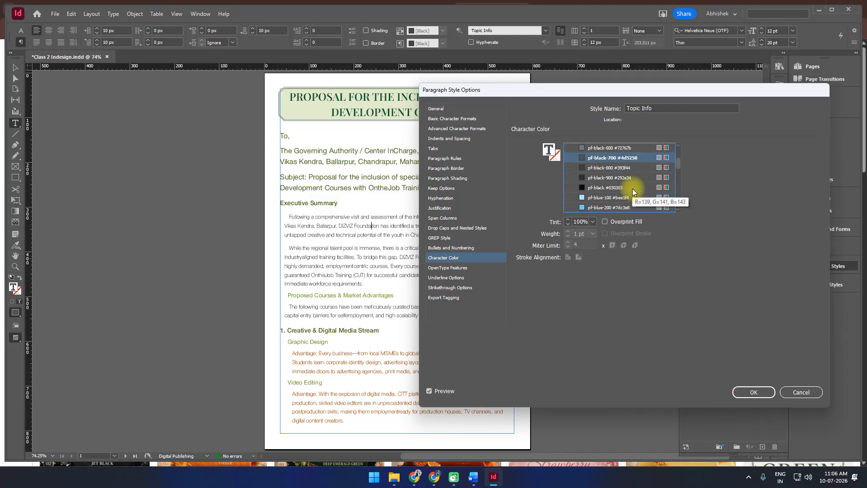
click(761, 395)
Set the character color of the Sub Topic Info style used by the course Advantage paragraphs to pf-black-700 #4d5258 and apply it.
click(453, 362)
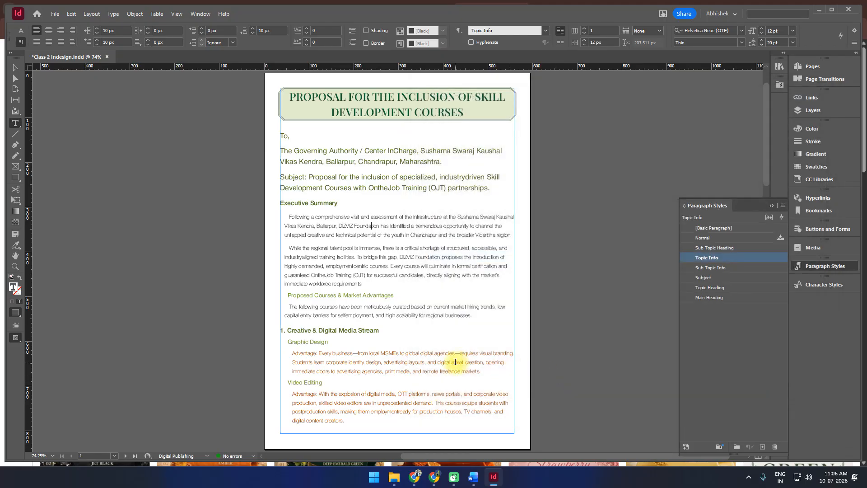
double_click(753, 268)
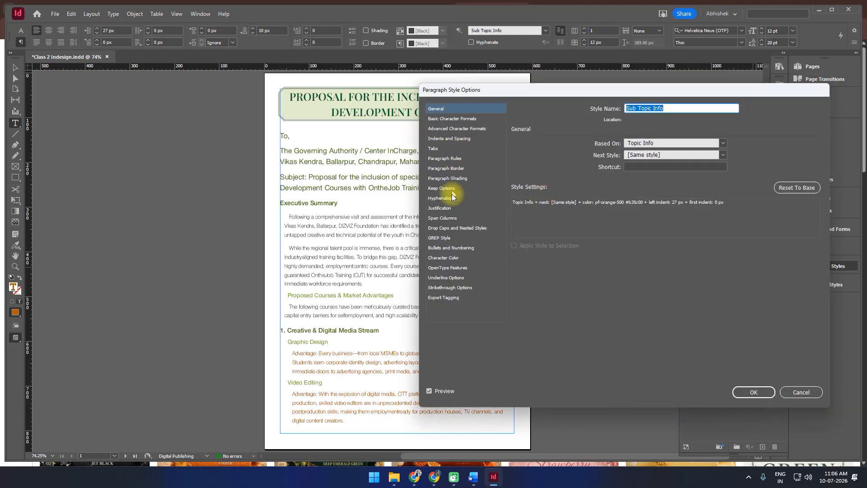
click(444, 258)
scroll(598, 187, up, 3)
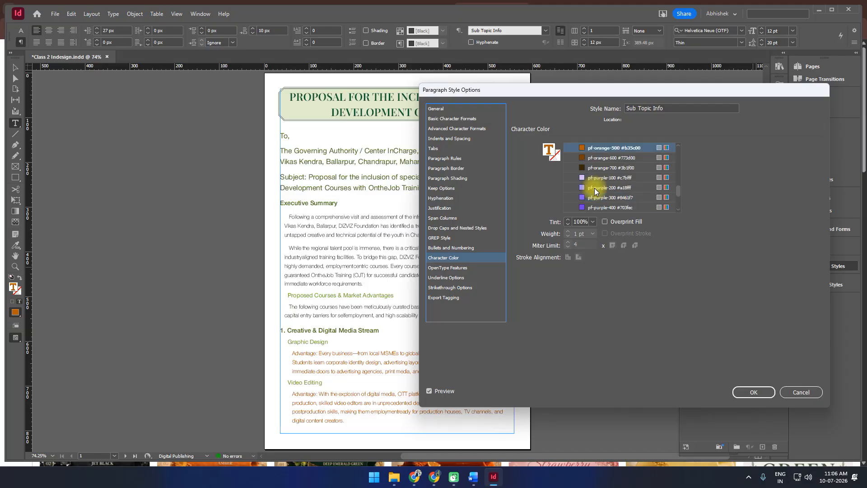
scroll(601, 185, up, 8)
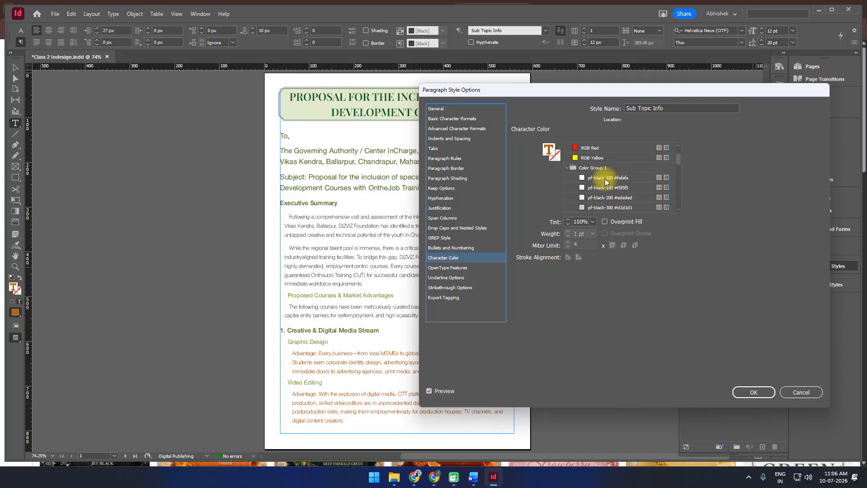
scroll(606, 178, down, 4)
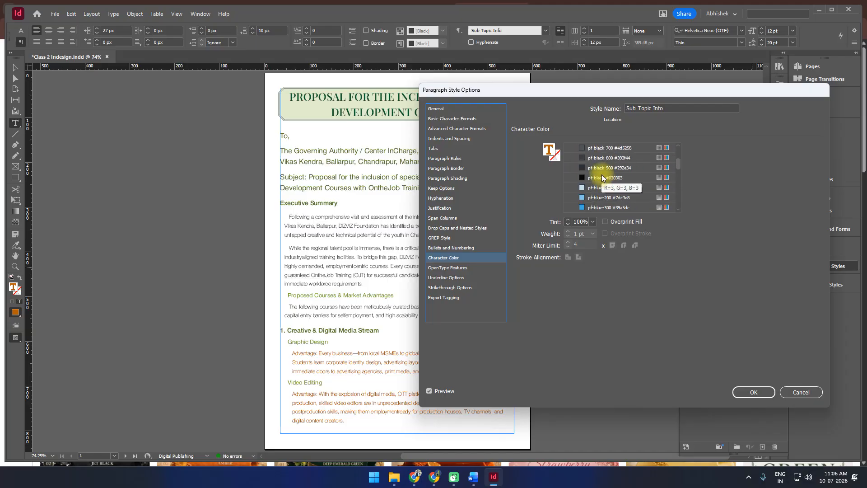
click(602, 151)
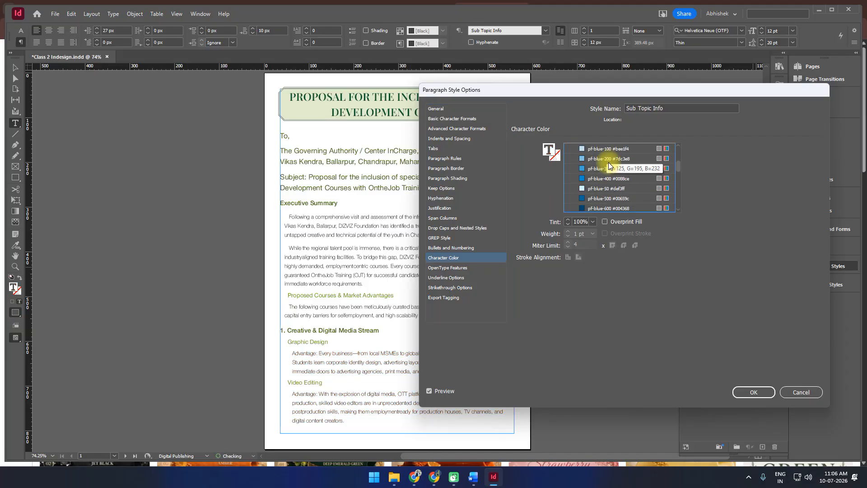
click(753, 392)
Deselect the text frame with the Selection tool and review the recolored text across the proposal's pages.
scroll(431, 283, down, 10)
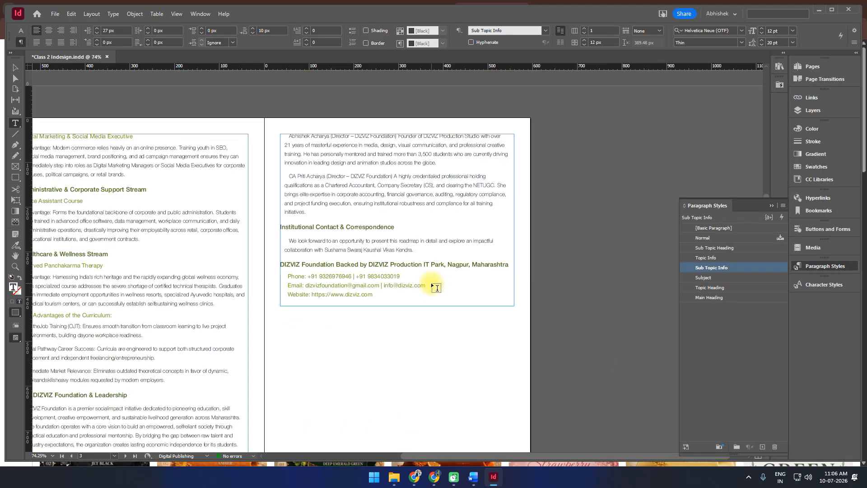
click(15, 68)
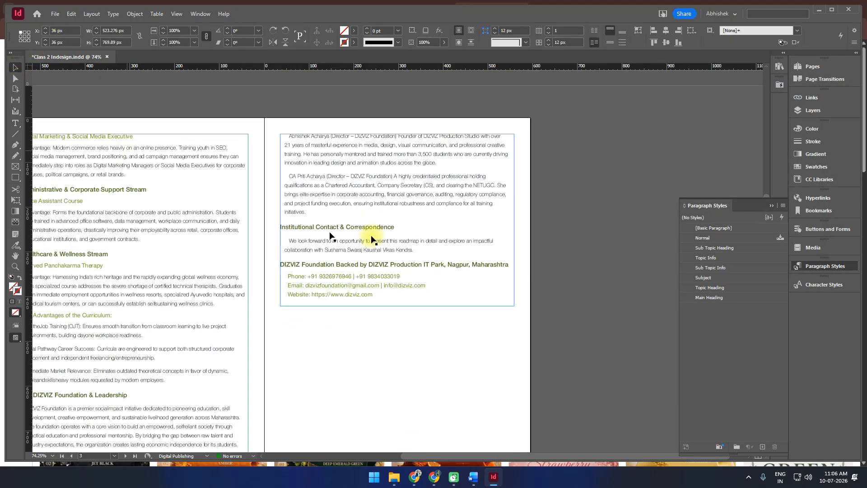
click(544, 187)
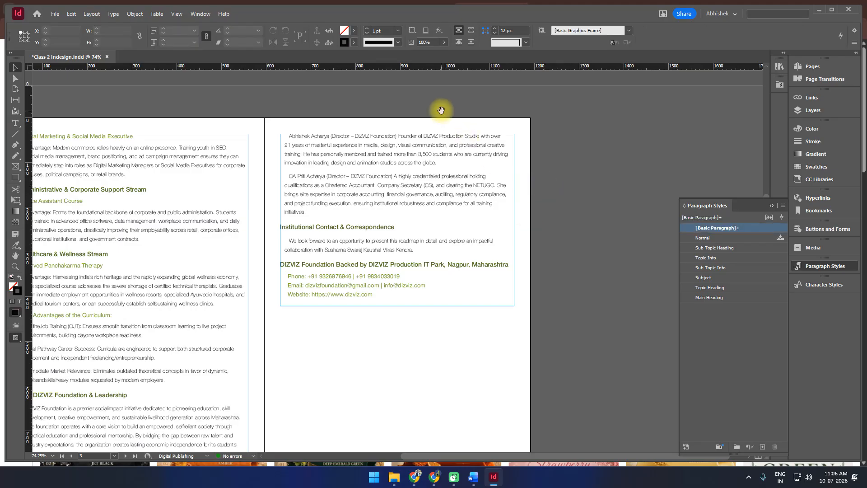
scroll(535, 401, up, 8)
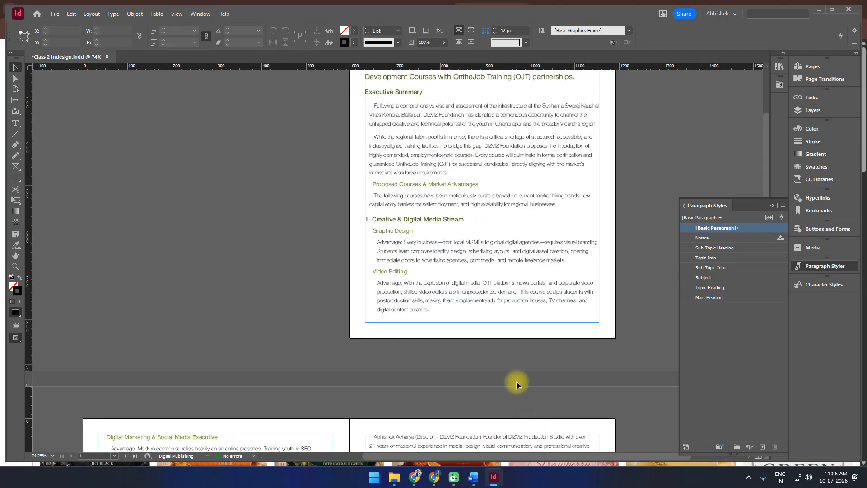
Save the document and review the recolored text on the proposal's first page.
key(ctrl+s)
scroll(517, 383, up, 3)
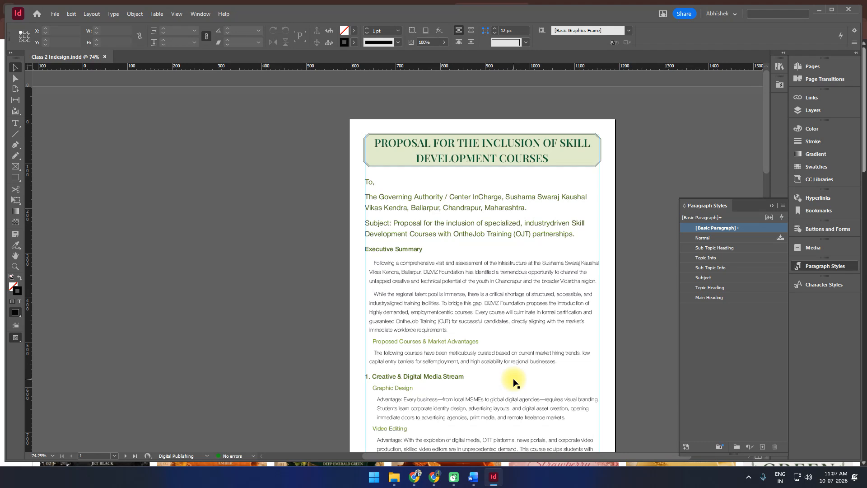
key(ctrl+minus)
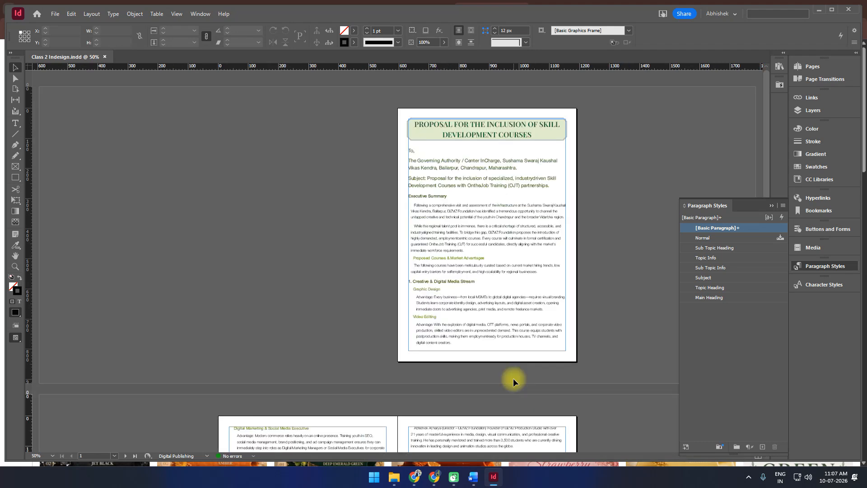
scroll(513, 378, up, 1)
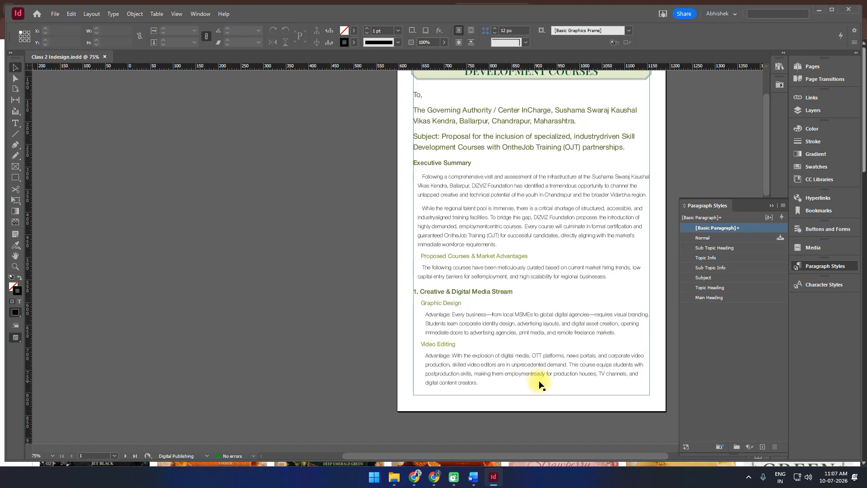
scroll(504, 370, up, 3)
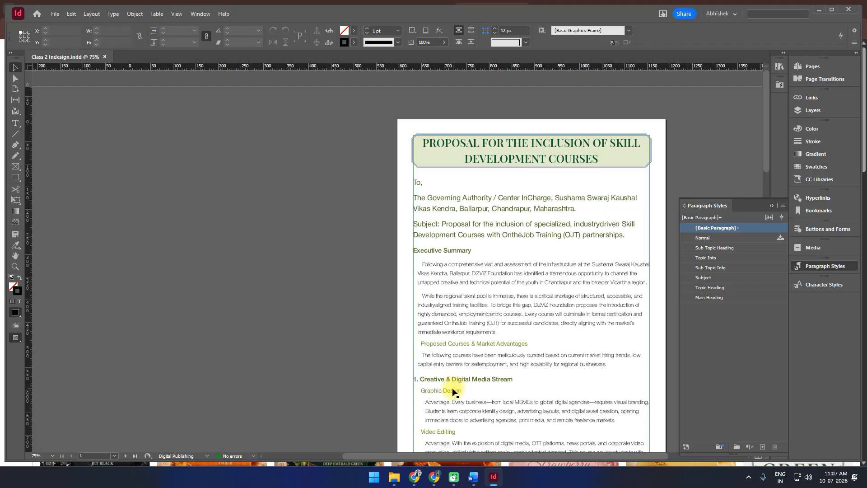
Set the font family of the Topic Heading paragraph style used by Executive Summary to Playfair Display.
click(438, 251)
double_click(439, 252)
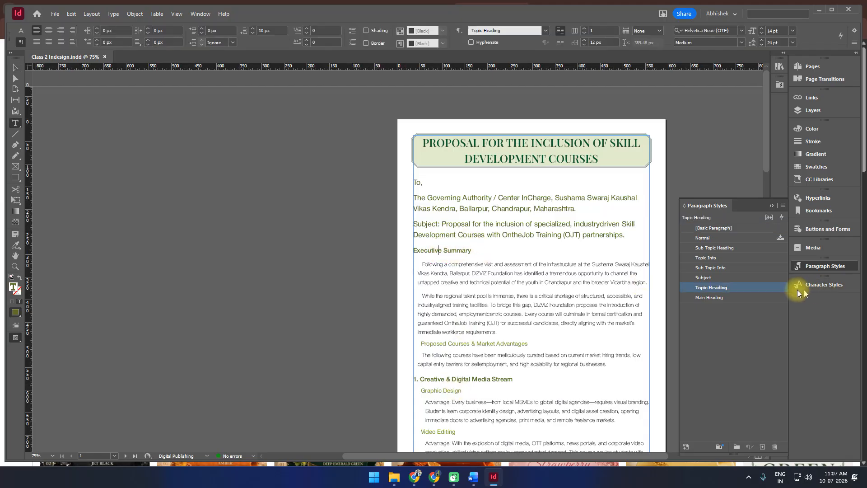
double_click(769, 287)
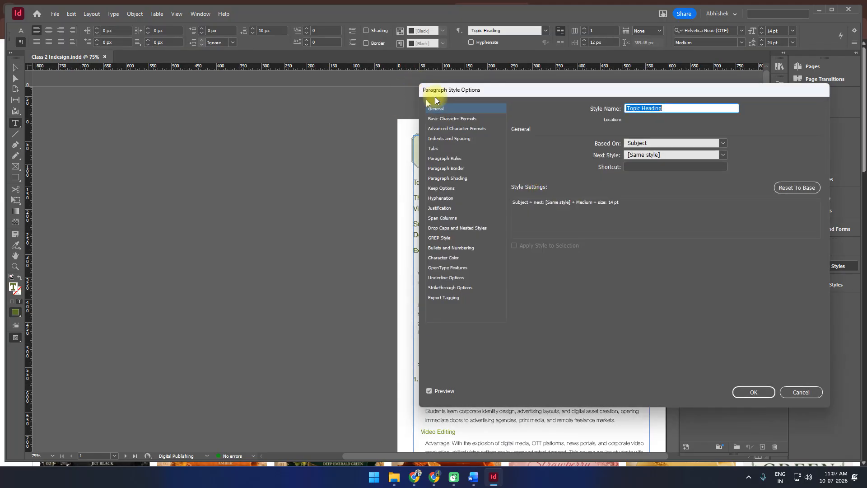
drag(449, 94, 499, 96)
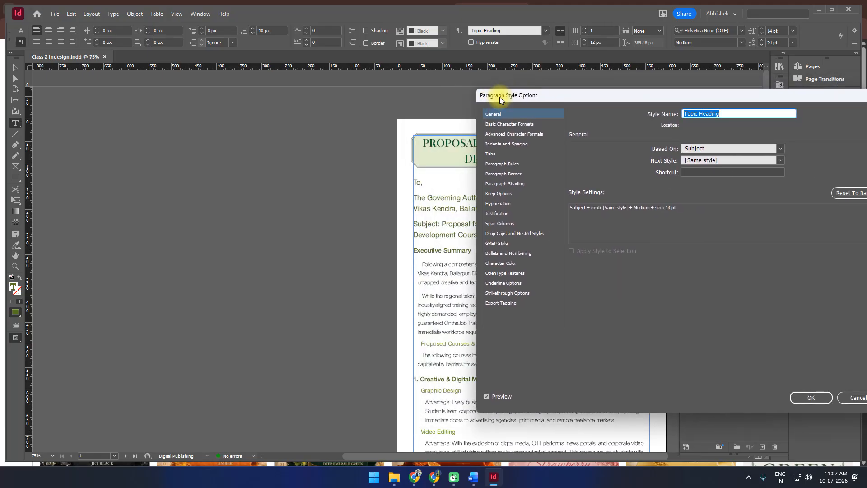
click(502, 124)
click(691, 153)
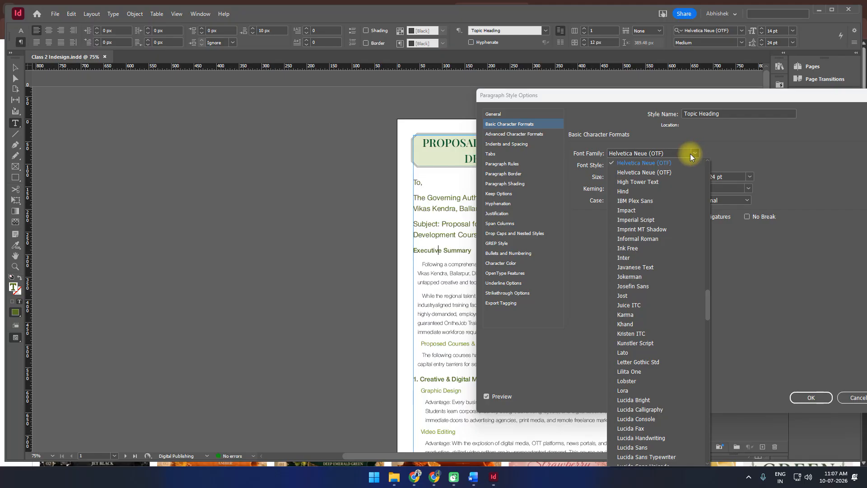
scroll(656, 338, down, 15)
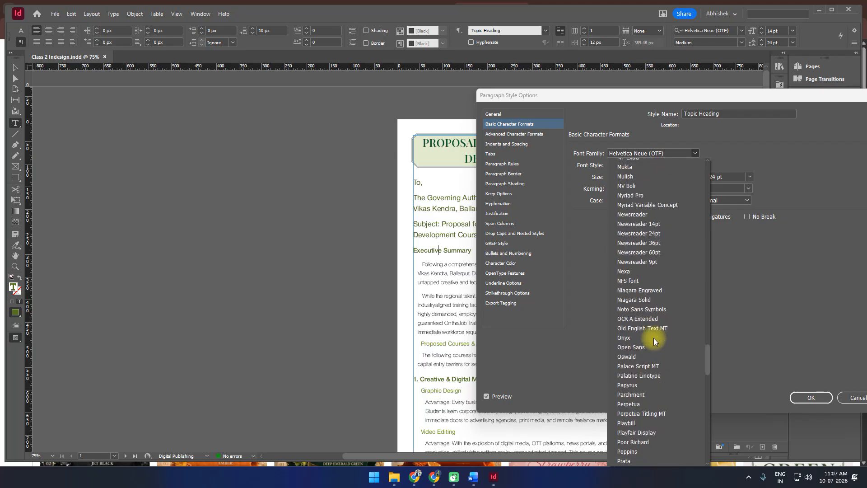
scroll(654, 338, down, 8)
scroll(655, 338, up, 10)
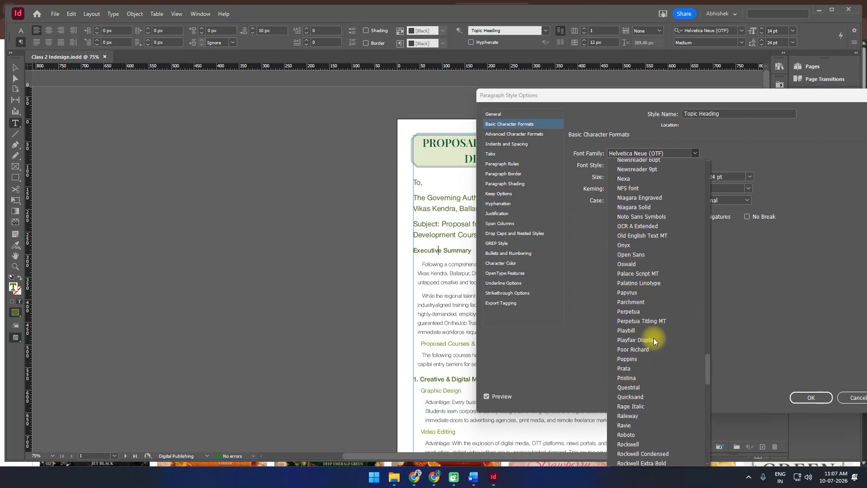
scroll(652, 337, down, 20)
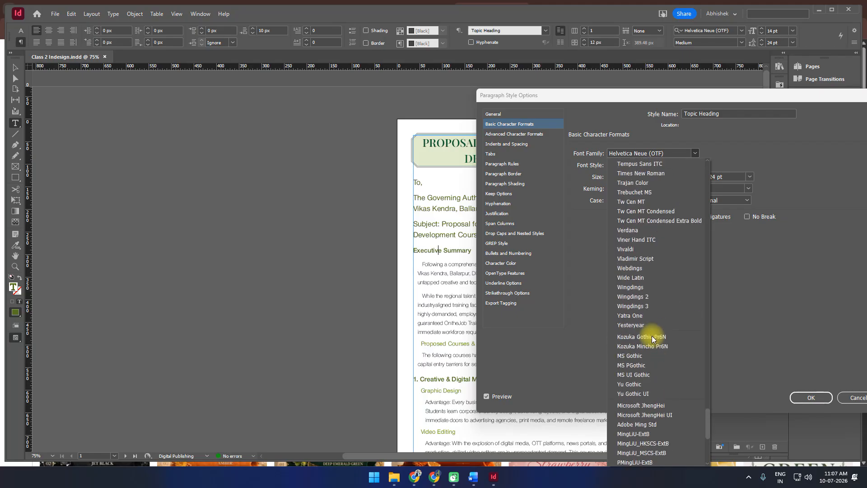
scroll(651, 335, up, 20)
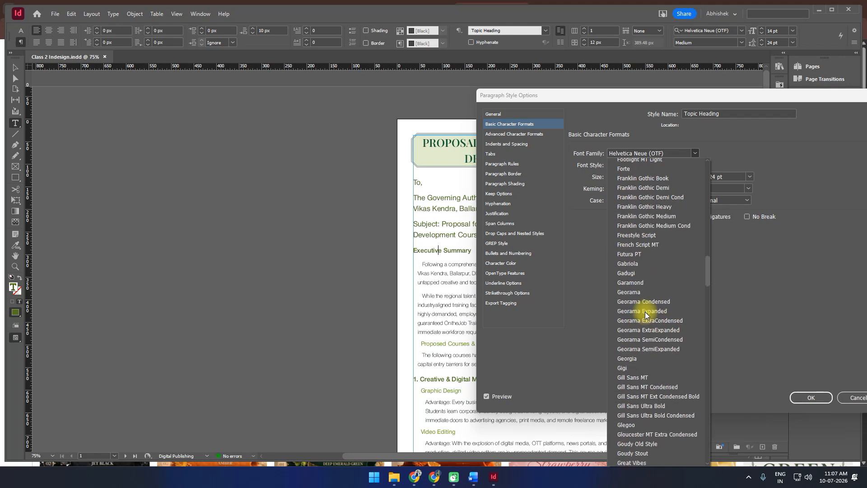
scroll(645, 311, up, 8)
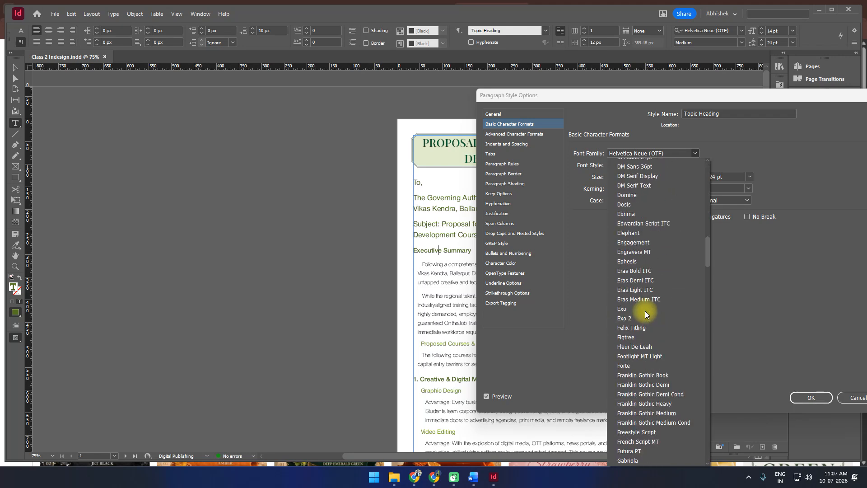
click(655, 172)
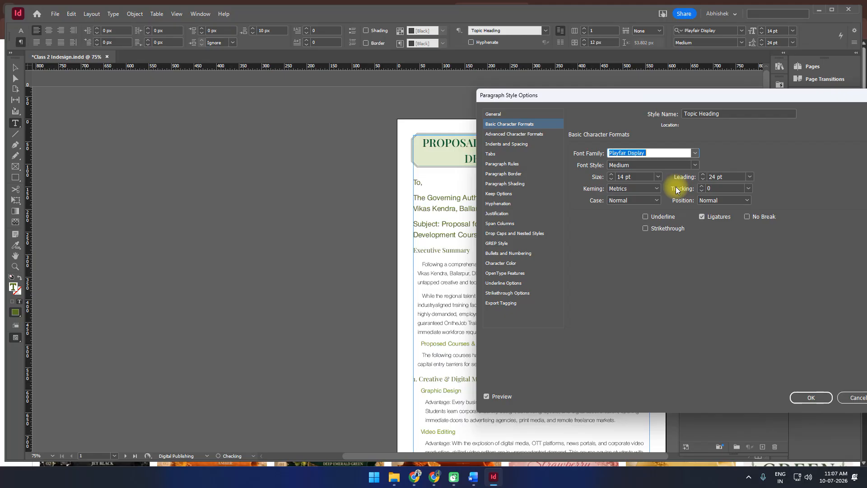
Set the Topic Heading style's font style to Bold, apply it, and save the document.
click(695, 165)
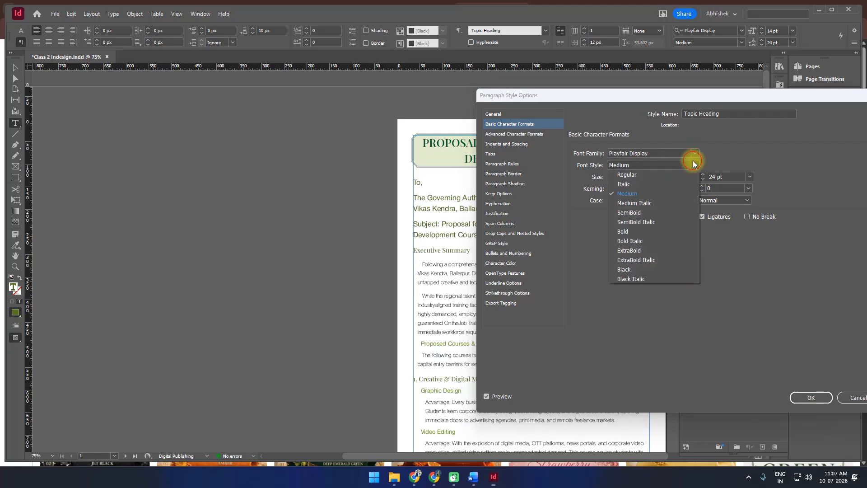
click(643, 214)
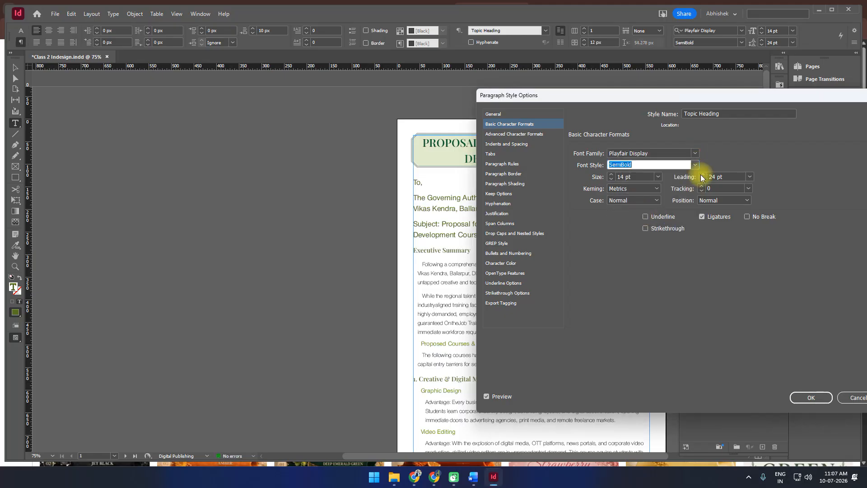
click(695, 164)
click(628, 231)
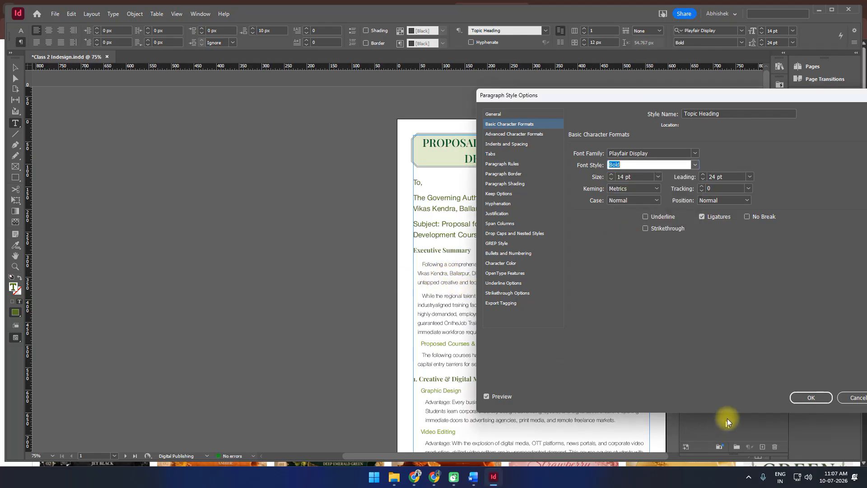
click(809, 397)
scroll(578, 366, down, 3)
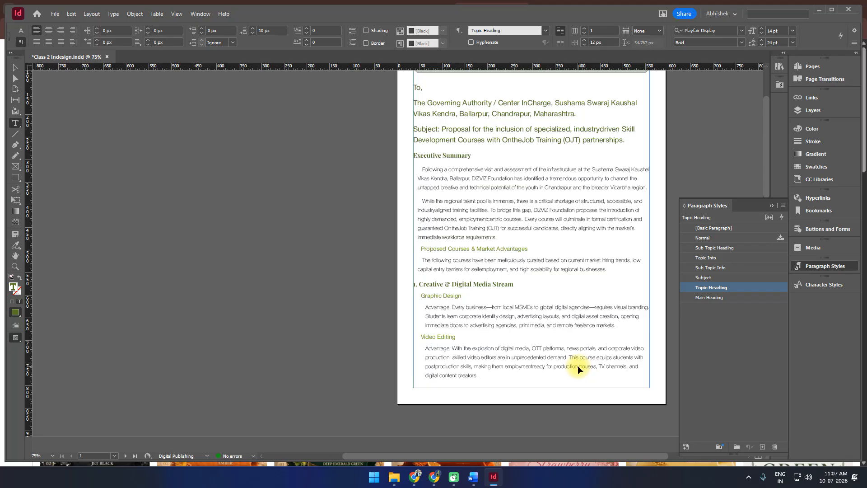
key(ctrl+s)
Set the font size of the Subject paragraph style used by the addressee and subject lines to 14 pt, apply it, and save the document.
scroll(579, 366, up, 3)
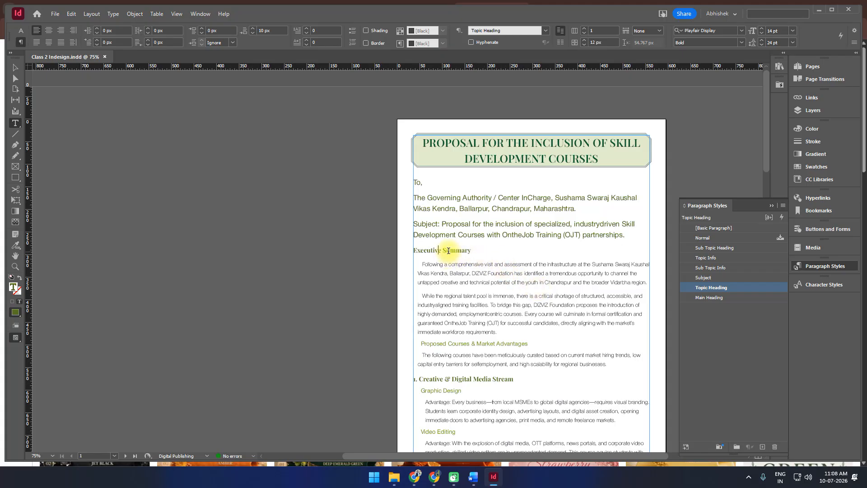
click(19, 31)
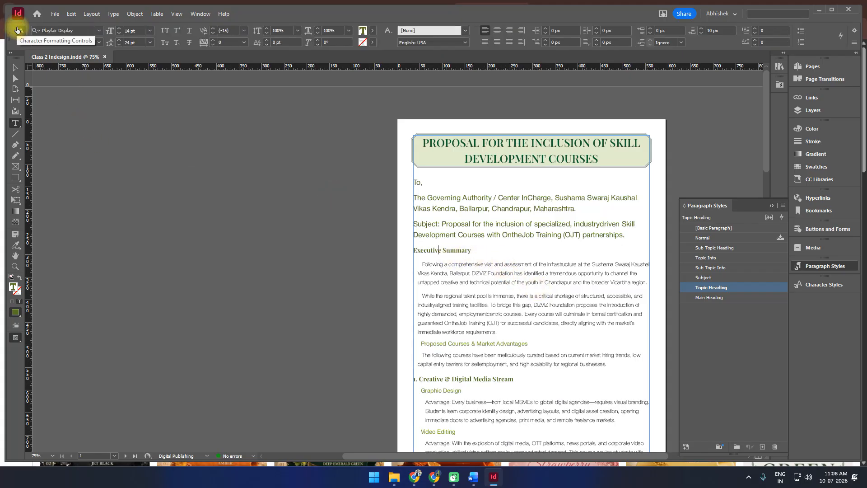
click(437, 206)
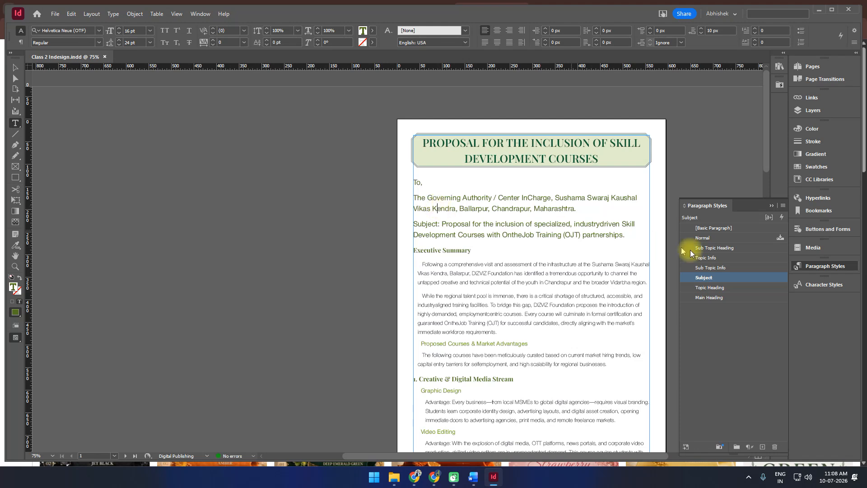
double_click(746, 277)
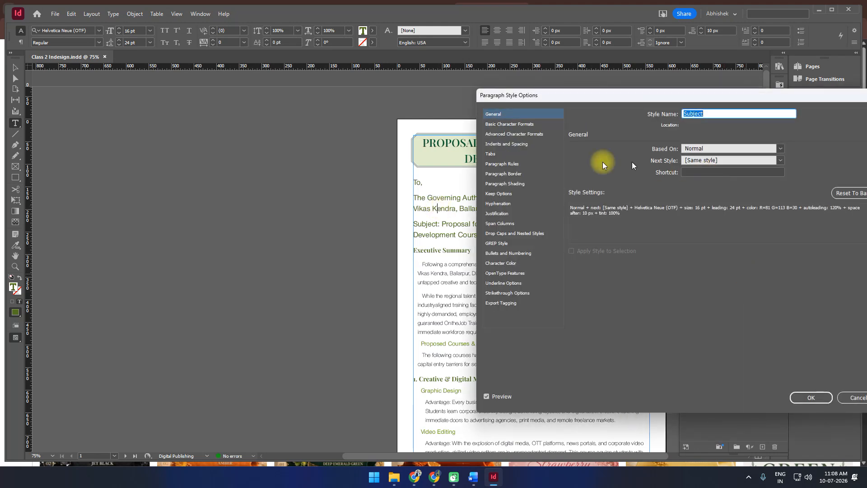
click(510, 123)
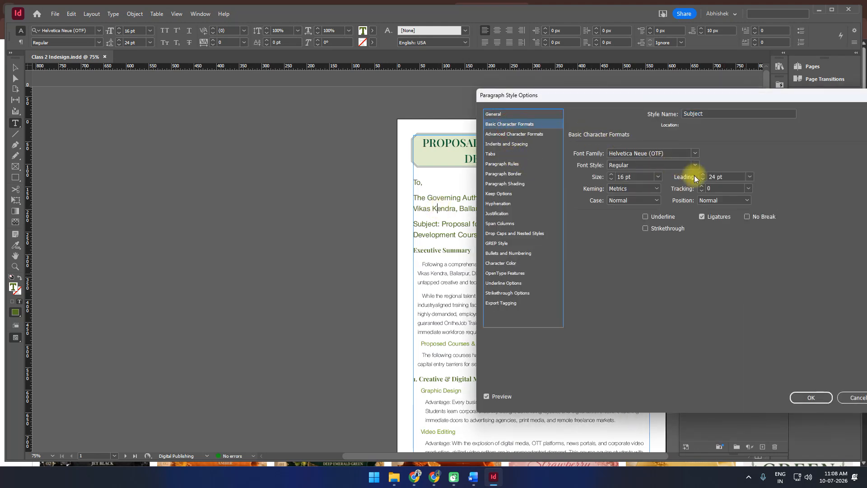
click(612, 179)
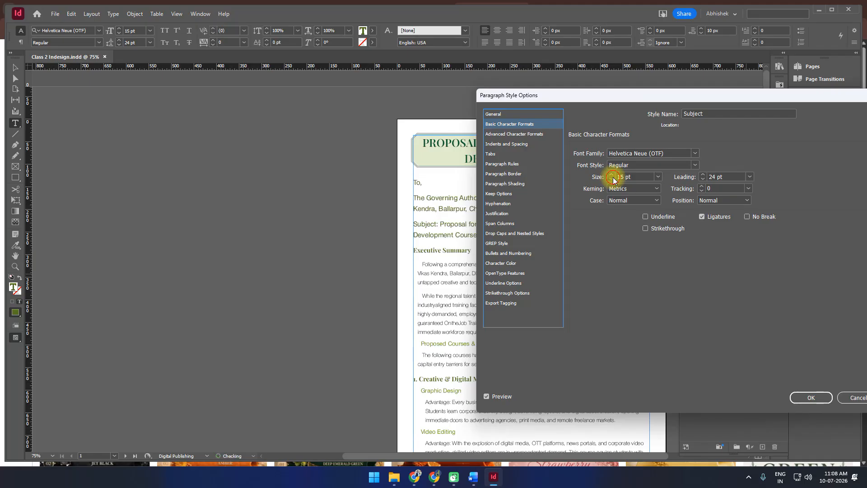
click(612, 178)
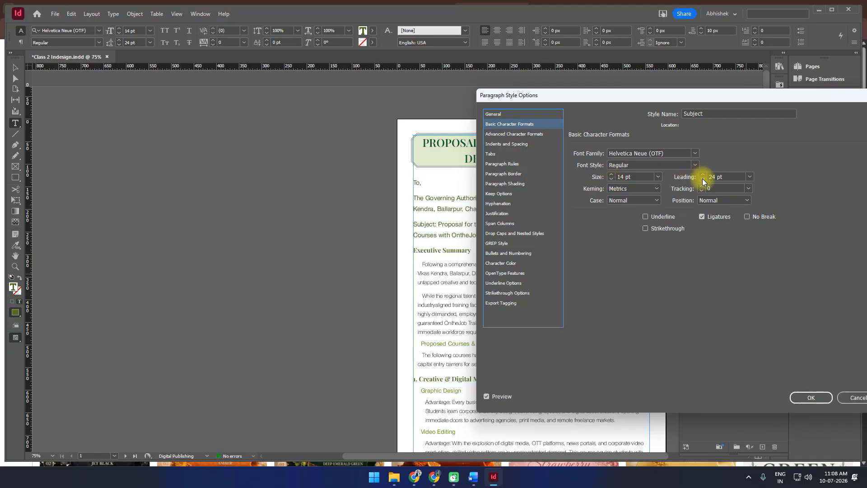
click(807, 398)
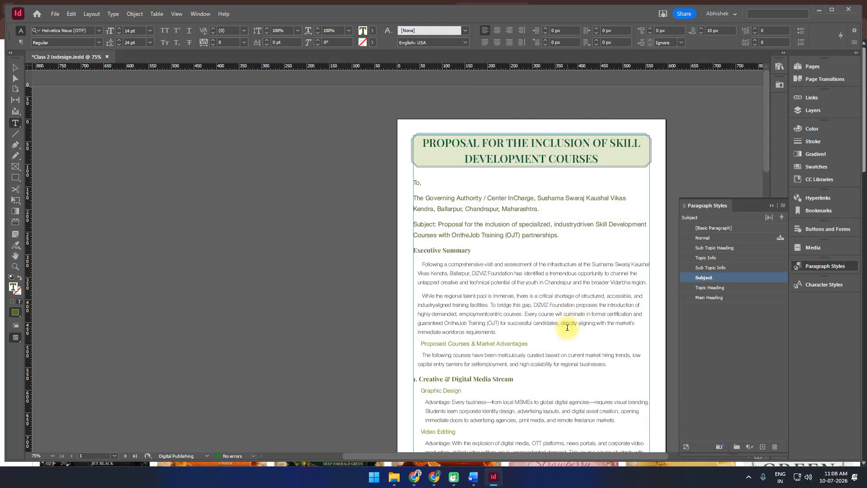
scroll(567, 327, down, 1)
scroll(568, 327, down, 1)
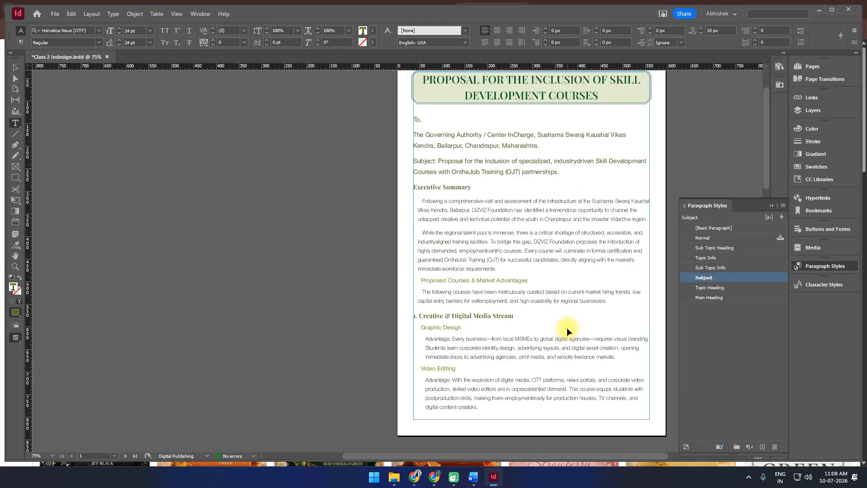
key(ctrl+s)
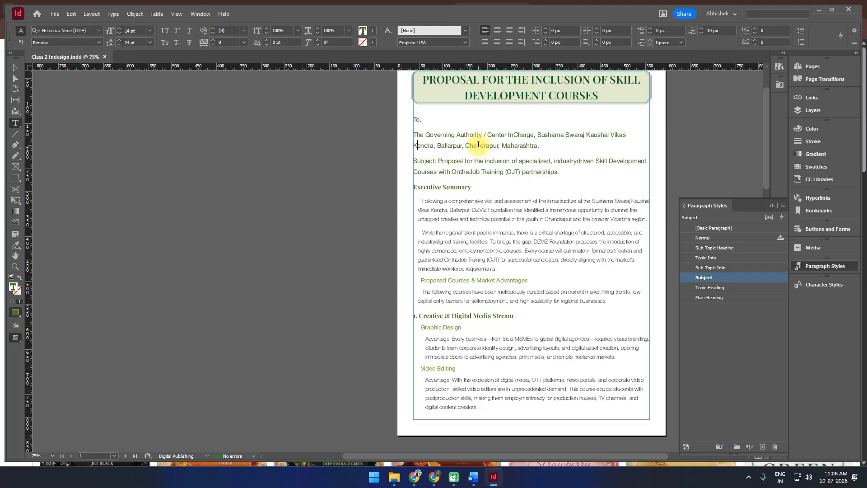
Set the Subject paragraph style's font style to Medium in the Helvetica Neue (OTF) family.
click(100, 43)
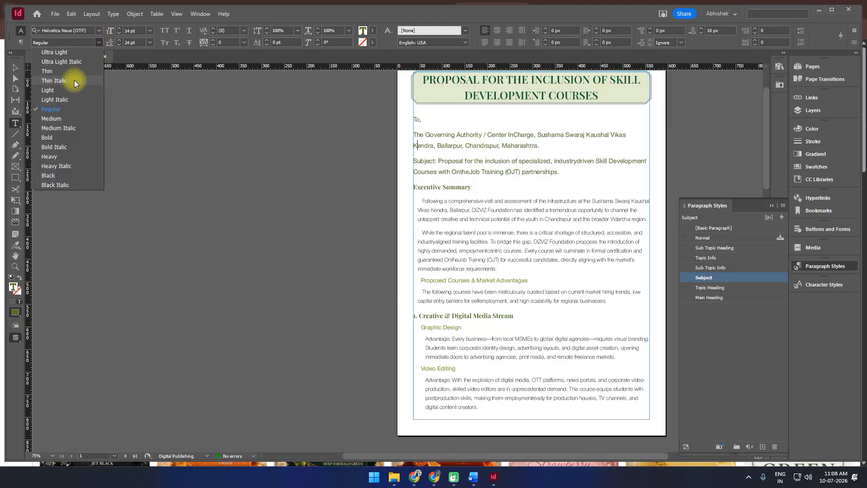
click(711, 277)
double_click(710, 277)
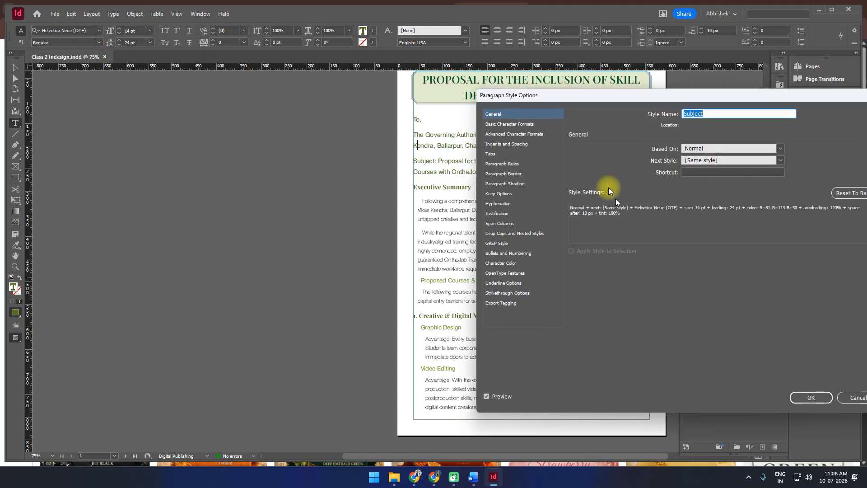
click(506, 125)
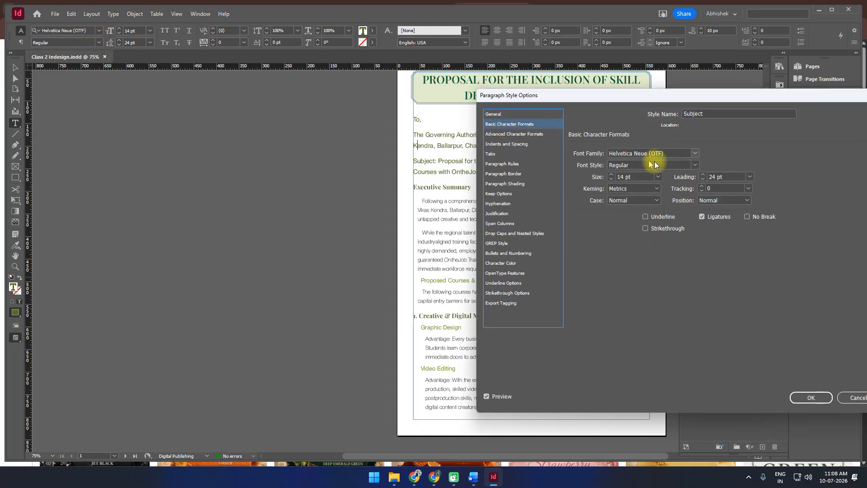
click(695, 166)
click(629, 241)
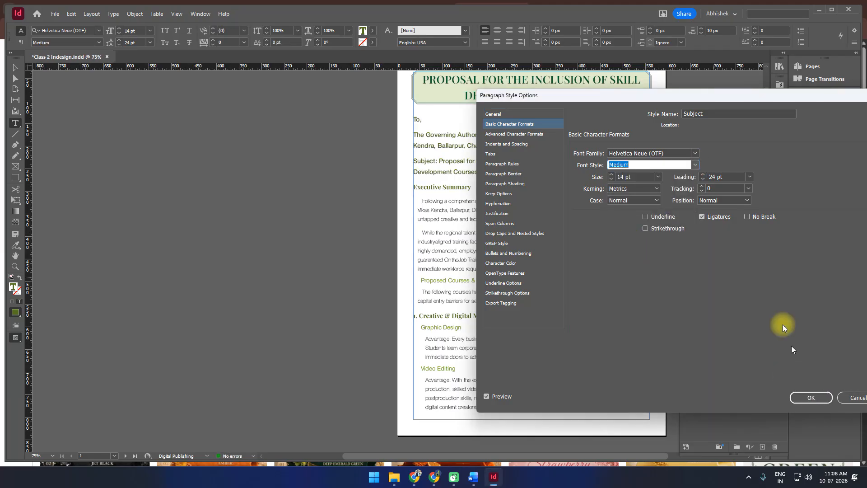
Set the Subject paragraph style's leading to 22 pt and apply the style changes.
click(702, 179)
click(703, 180)
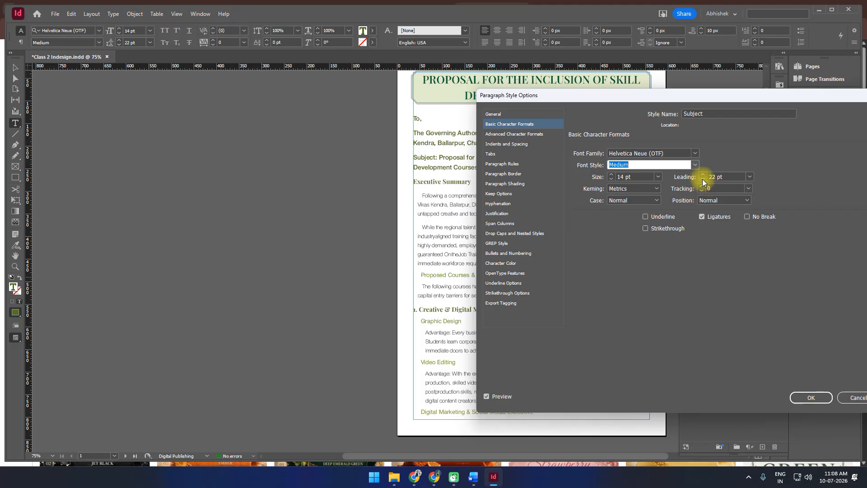
click(703, 174)
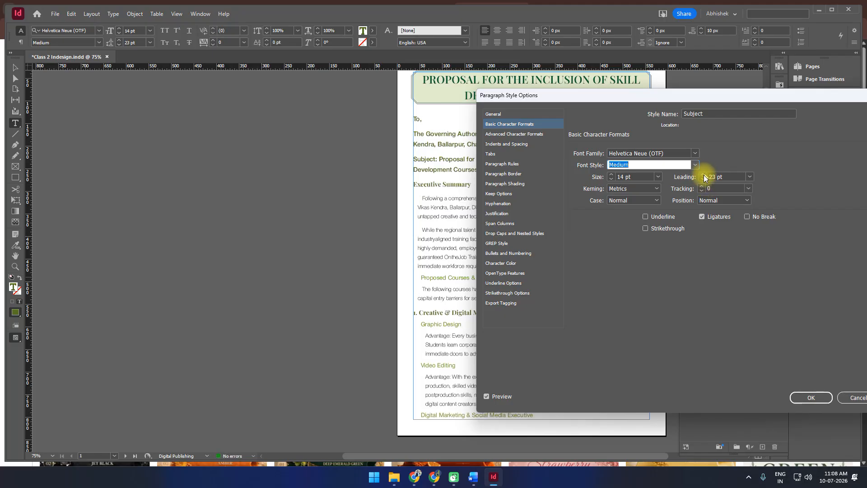
click(703, 179)
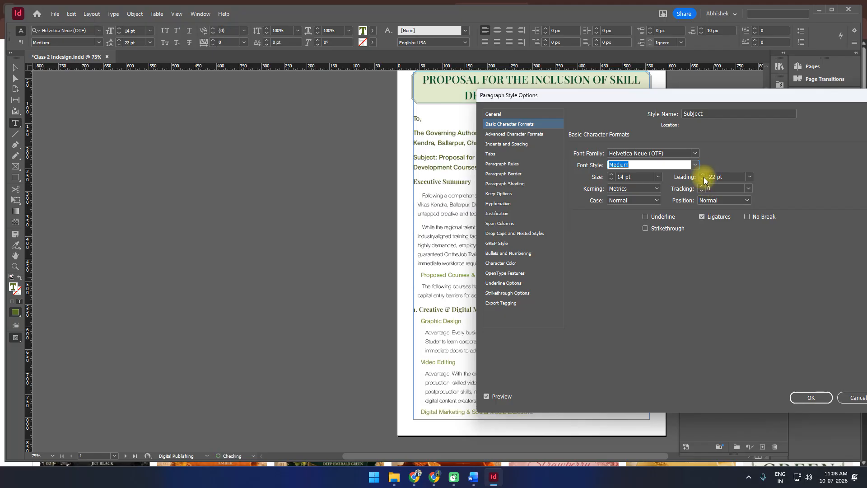
click(807, 397)
Shorten the first page's text frame so the Digital Marketing & Social Media Executive heading flows to the second page, and save the document.
click(14, 67)
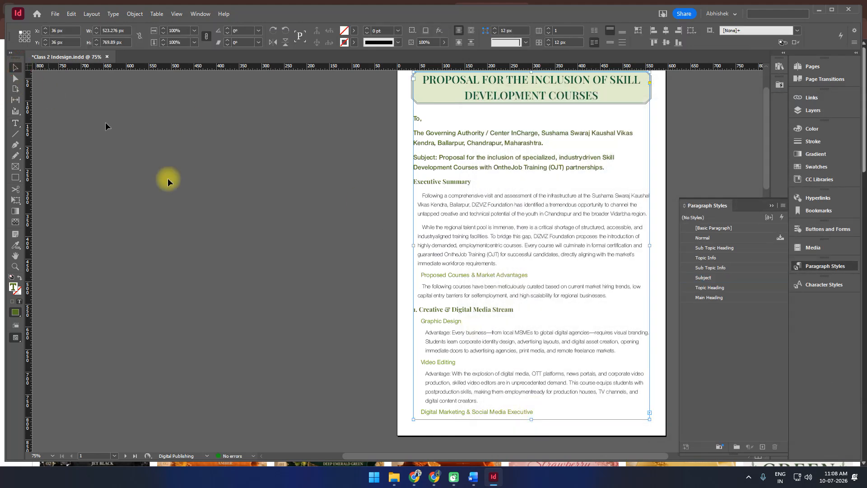
drag(531, 419, 531, 410)
click(307, 273)
scroll(305, 278, down, 5)
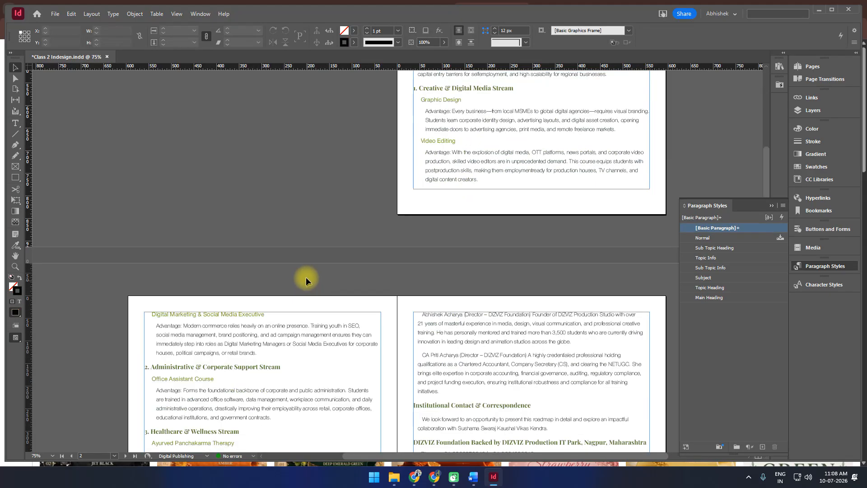
scroll(305, 277, down, 3)
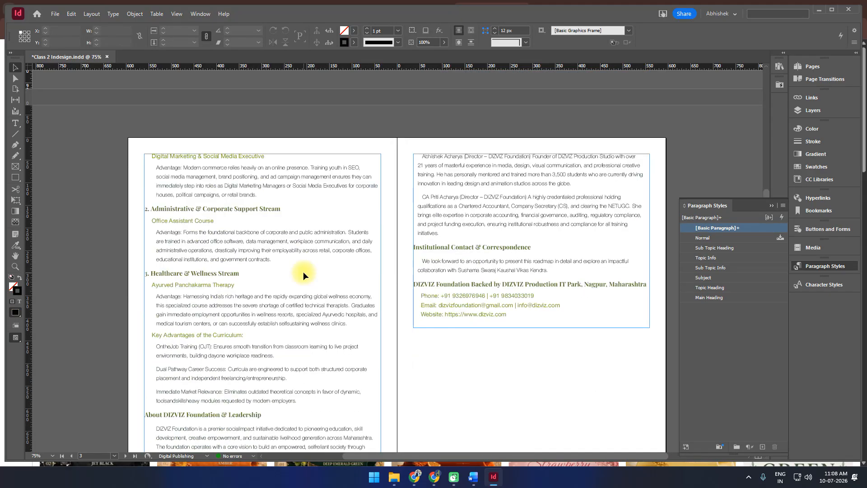
scroll(303, 272, up, 8)
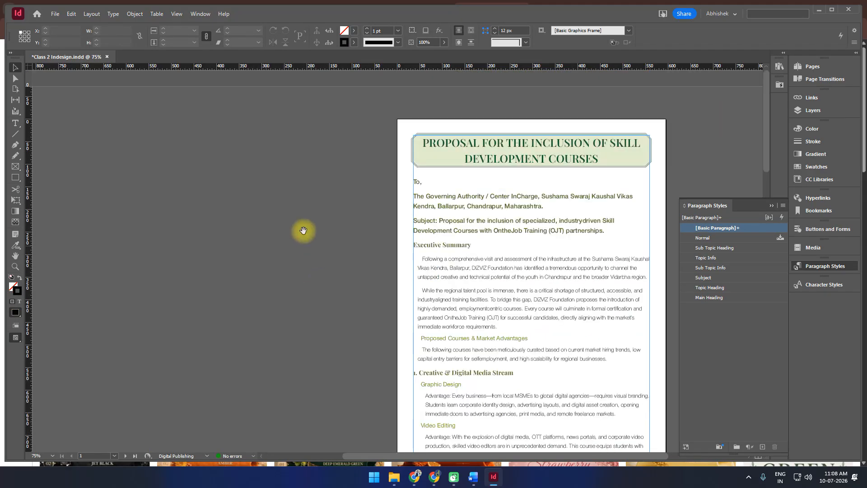
drag(304, 232, 159, 186)
key(ctrl+s)
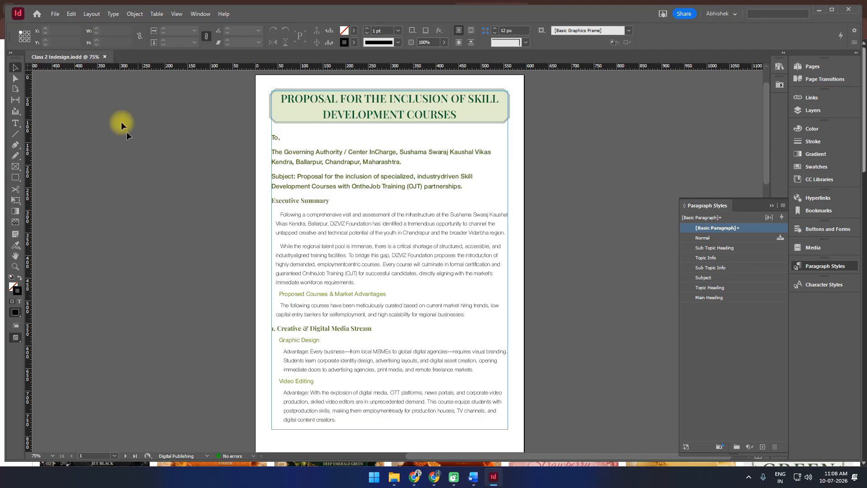
Start exporting the document as Adobe PDF (Interactive) and create a folder named Output inside the Indesign folder as its destination.
click(56, 16)
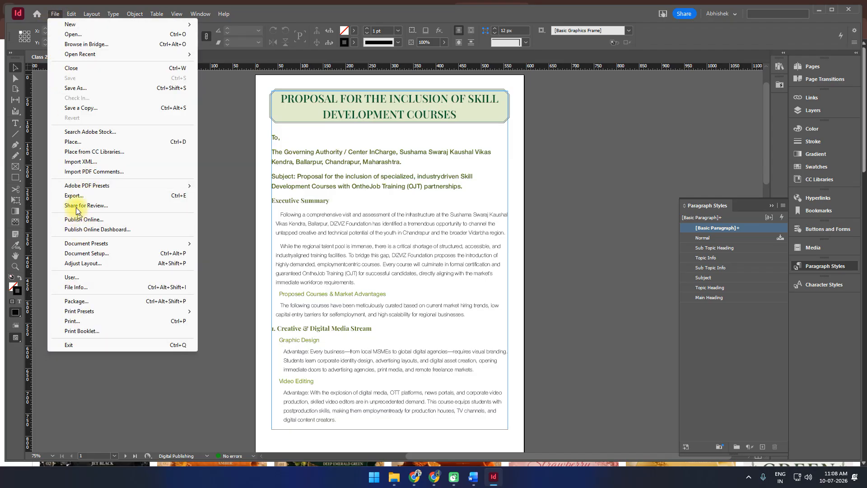
click(71, 195)
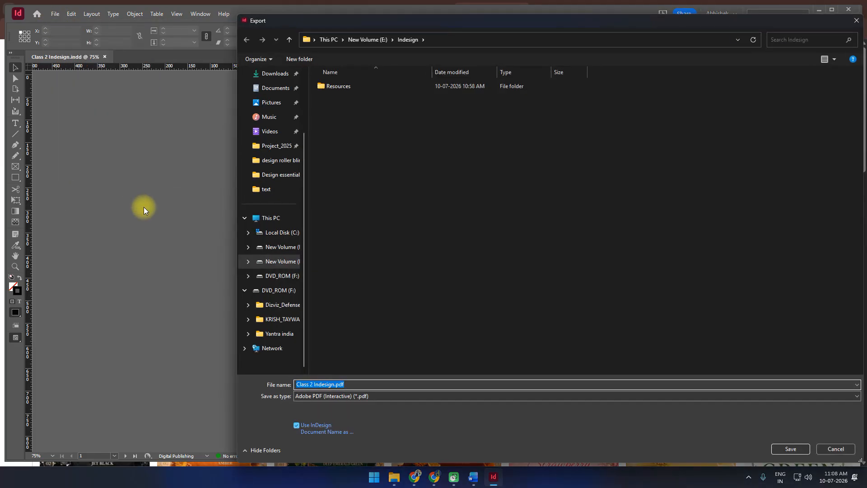
click(362, 396)
click(361, 397)
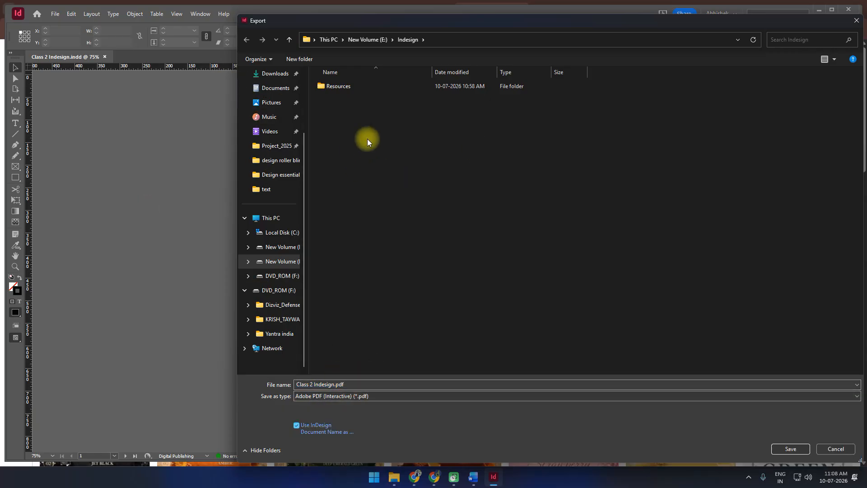
click(303, 57)
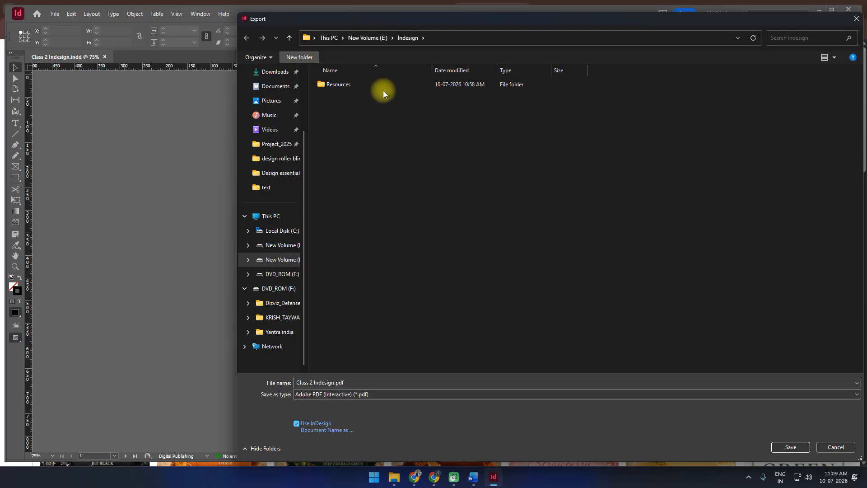
text(Out)
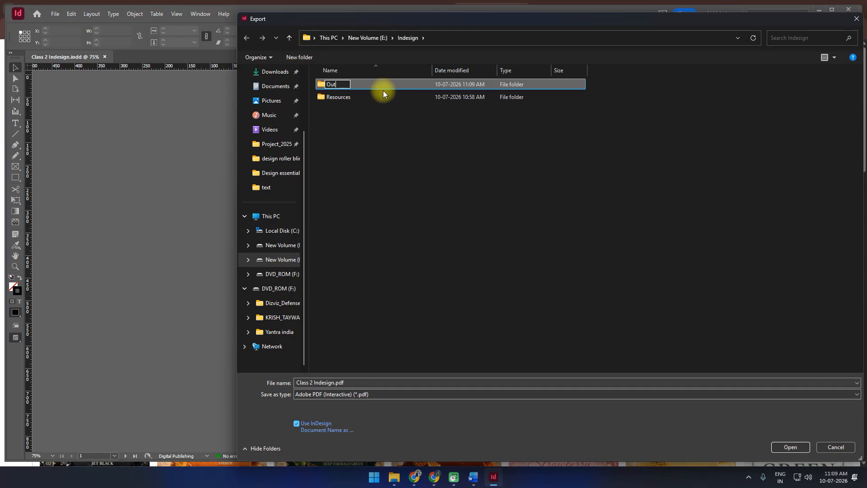
text(put)
key(Return)
key(Return)
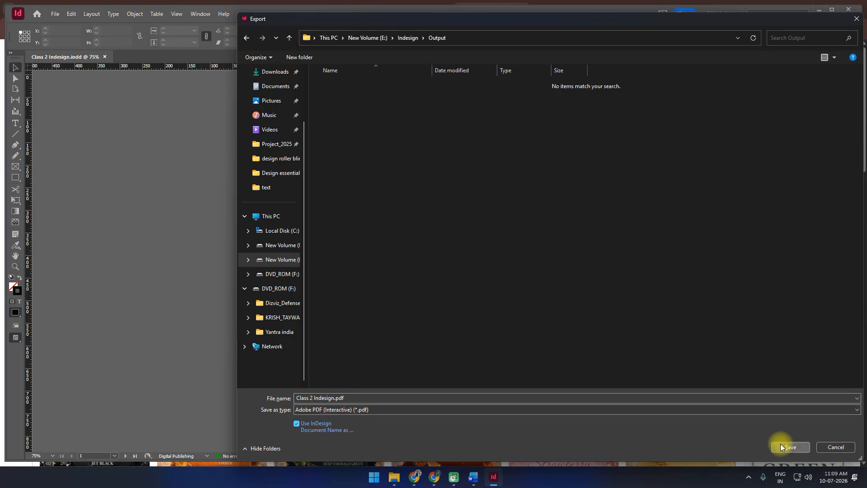
Name the export file Proposal Class 2 Indesign.pdf and save it in the Output folder.
click(303, 398)
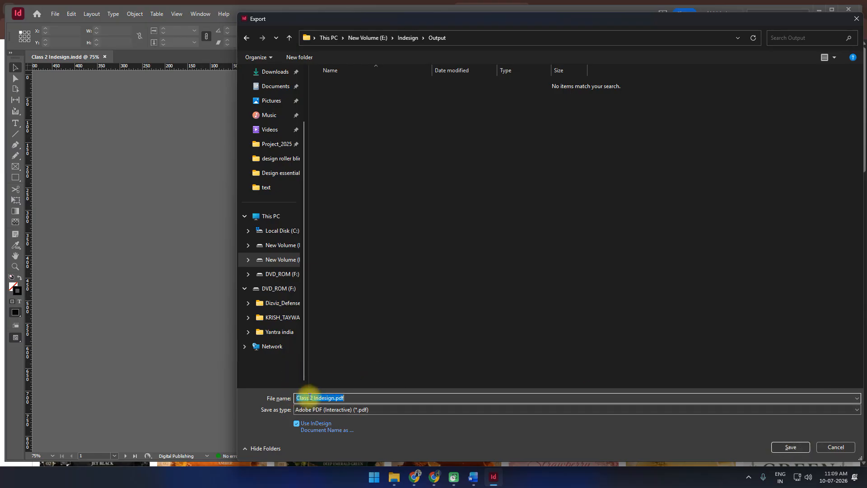
key(Left)
text(Proposa)
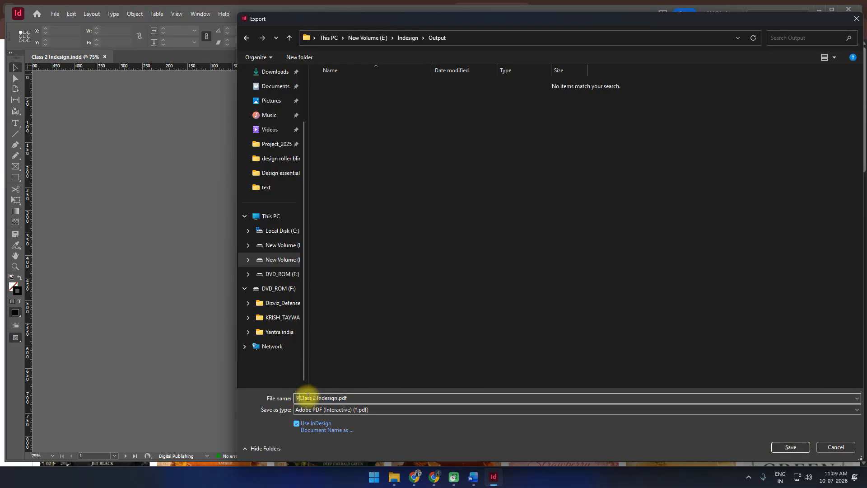
text(l)
click(798, 453)
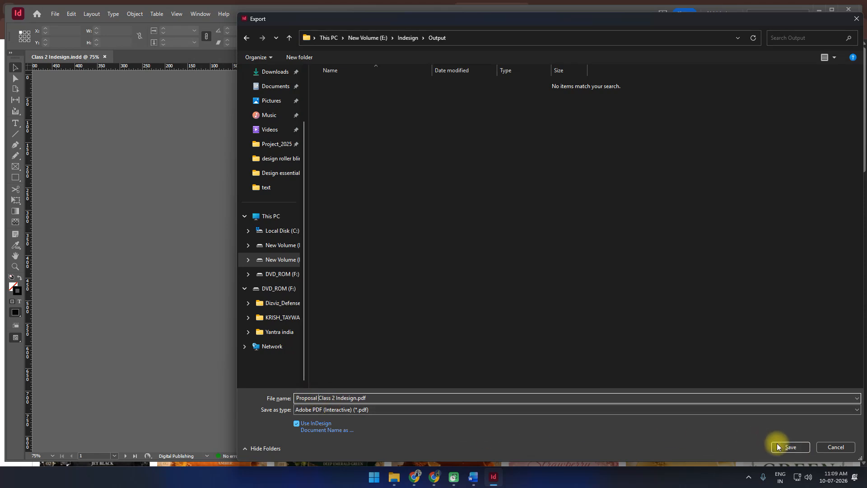
click(782, 448)
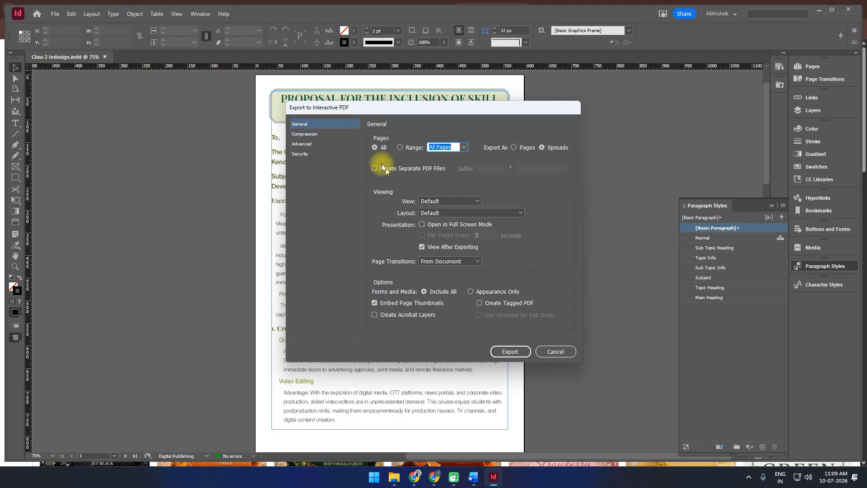
Export the interactive PDF with image compression set to Automatic and JPEG quality set to High.
click(305, 134)
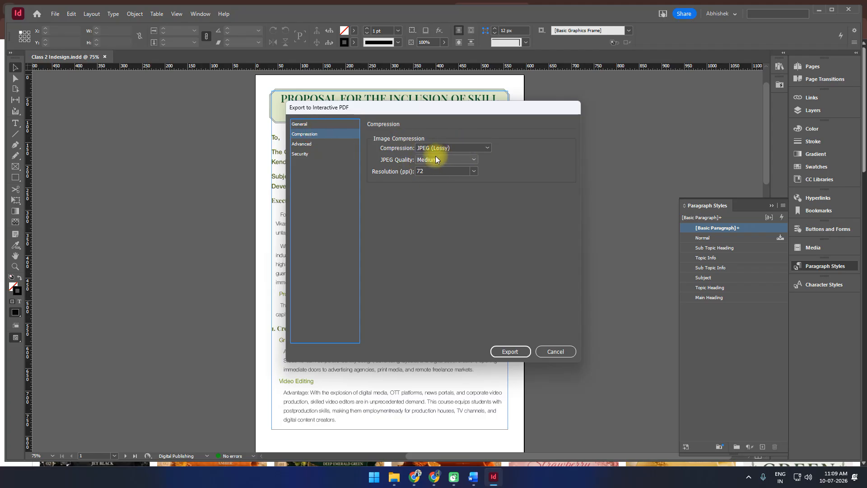
click(448, 147)
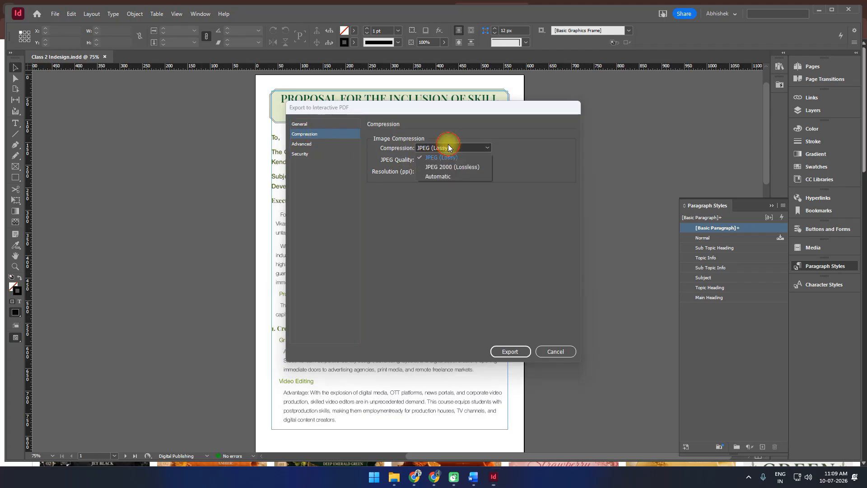
click(445, 177)
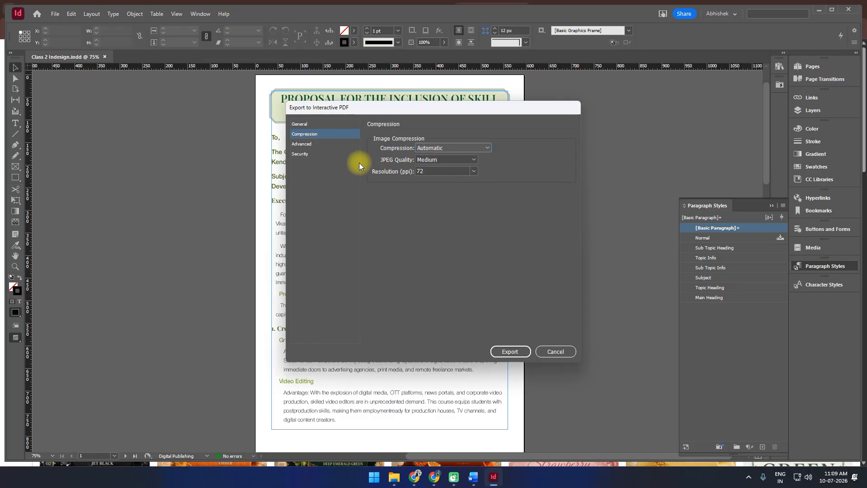
click(445, 160)
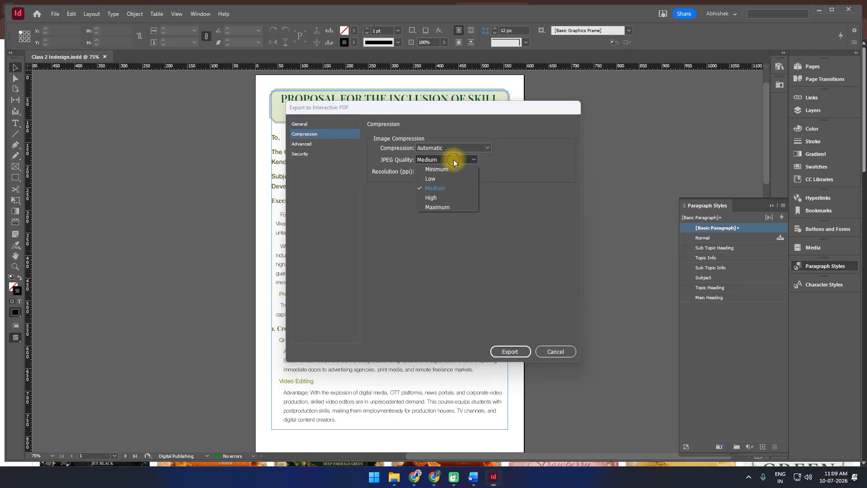
click(441, 200)
click(314, 154)
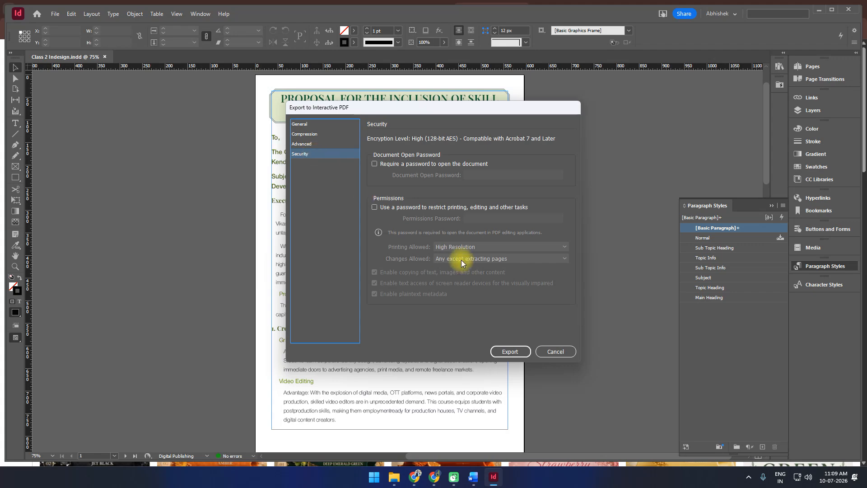
click(511, 351)
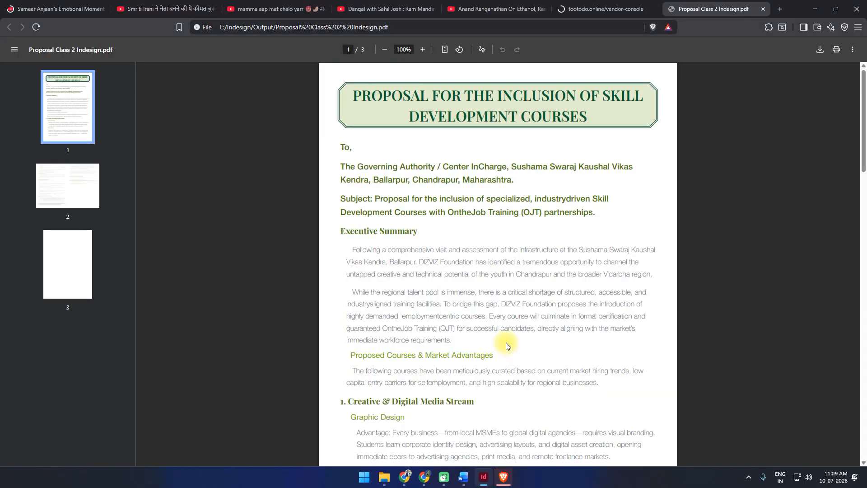
Review all pages of the exported proposal PDF, checking the headings, body text and page layout.
scroll(506, 344, down, 5)
scroll(506, 346, down, 4)
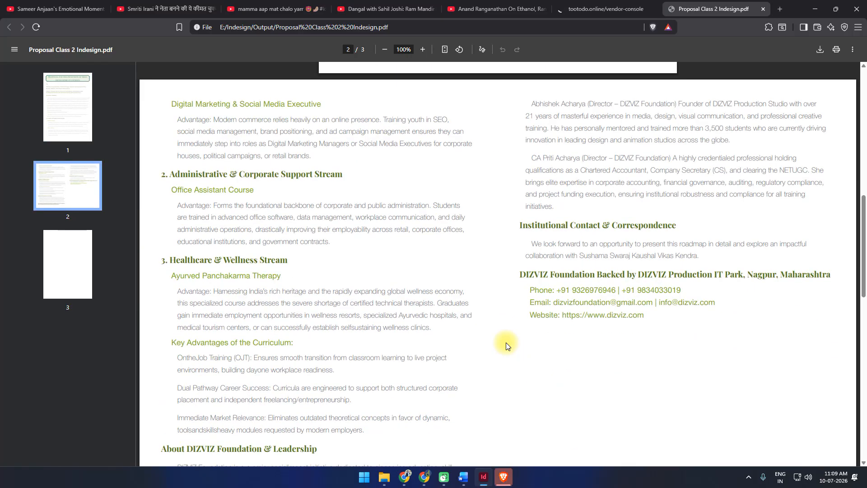
scroll(507, 346, down, 6)
scroll(506, 346, down, 5)
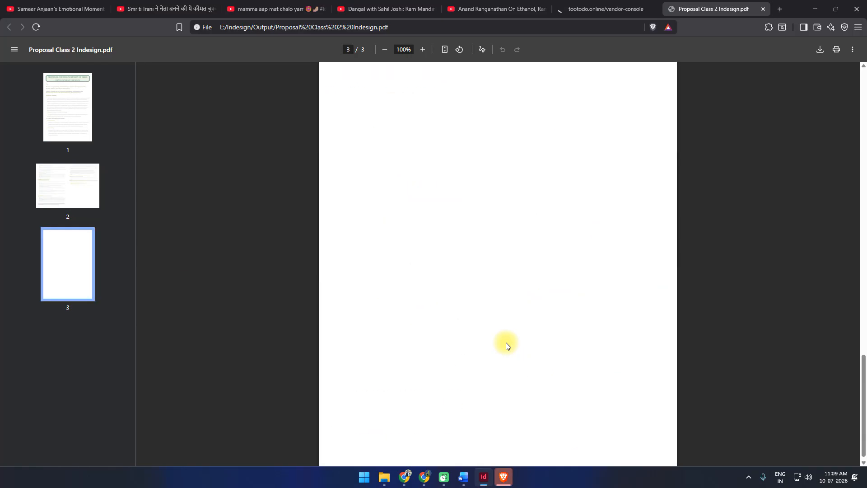
scroll(504, 338, up, 7)
scroll(484, 391, up, 15)
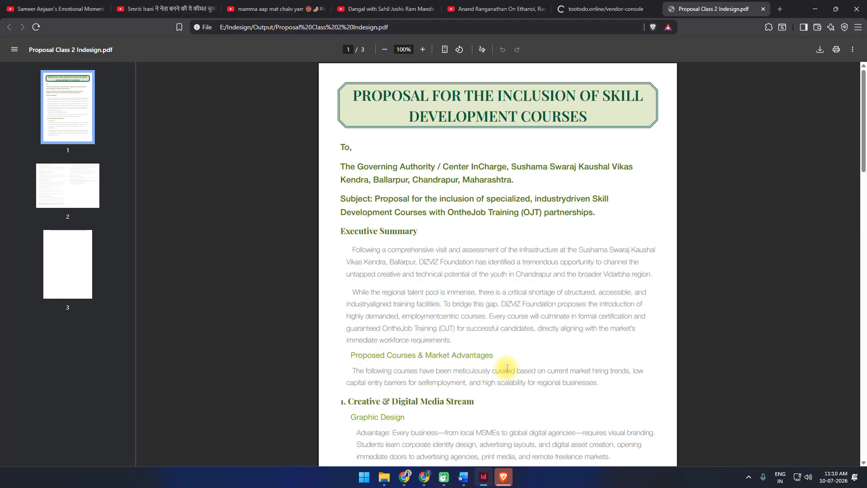
scroll(500, 351, down, 5)
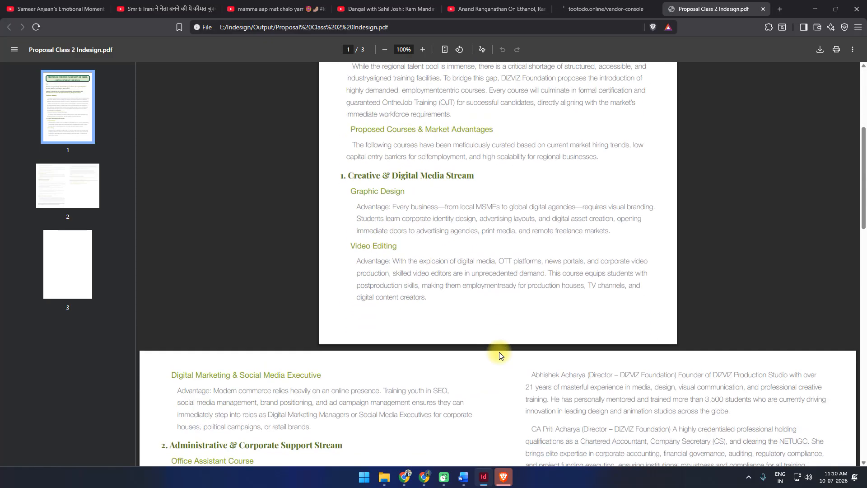
scroll(499, 352, down, 5)
scroll(499, 352, down, 8)
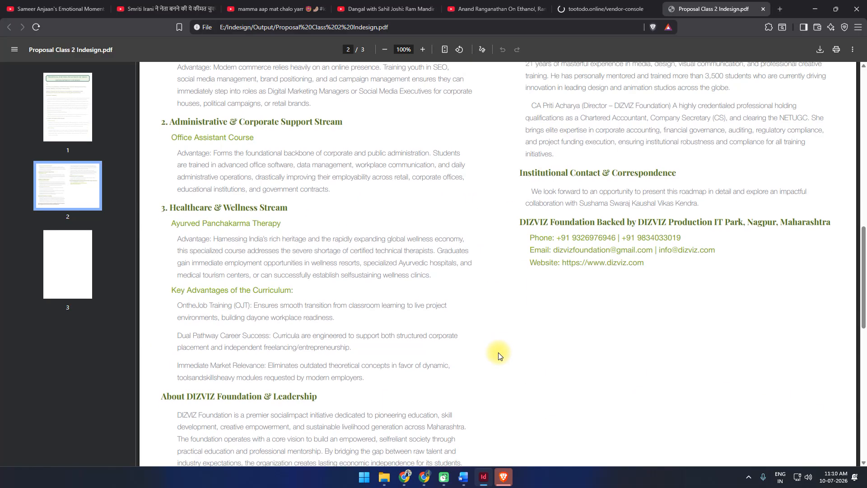
scroll(499, 352, up, 10)
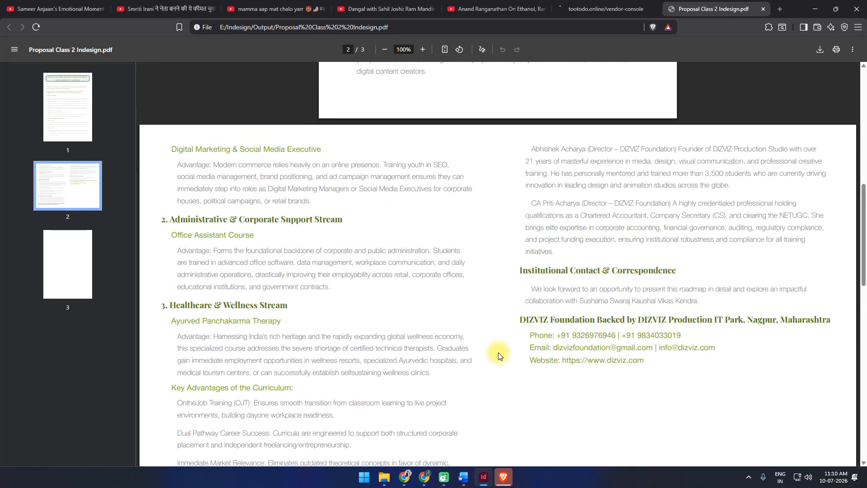
scroll(499, 355, up, 10)
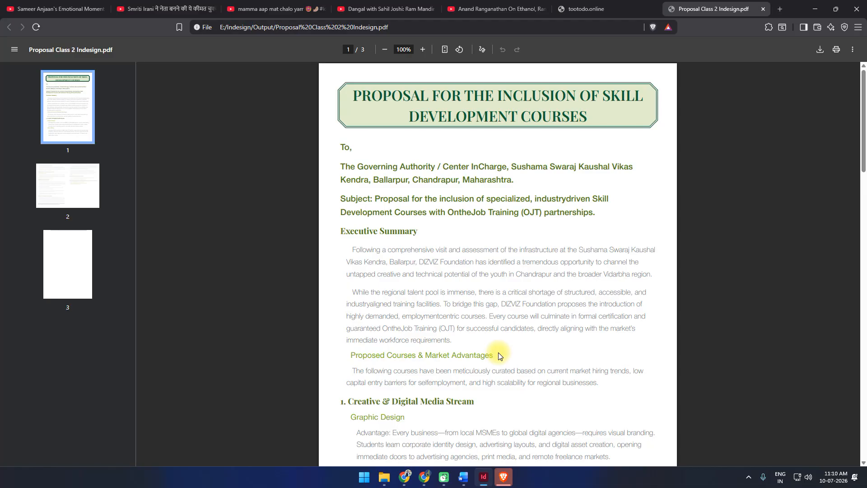
Switch to WhatsApp Web in Chrome and start attaching a document to the Dizviz Batch 2025 group chat.
click(409, 479)
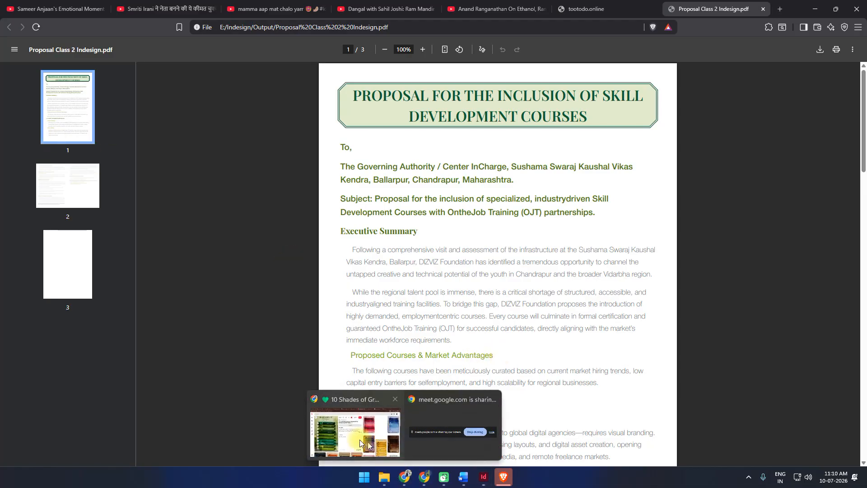
click(355, 438)
click(28, 9)
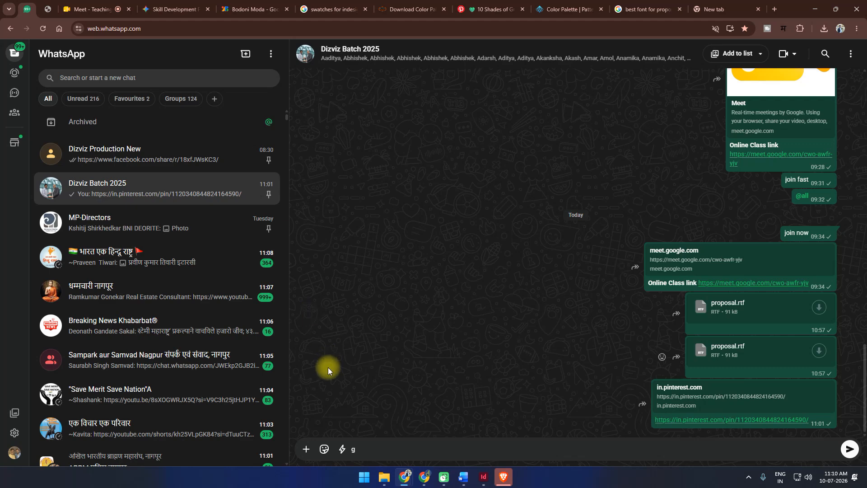
click(306, 450)
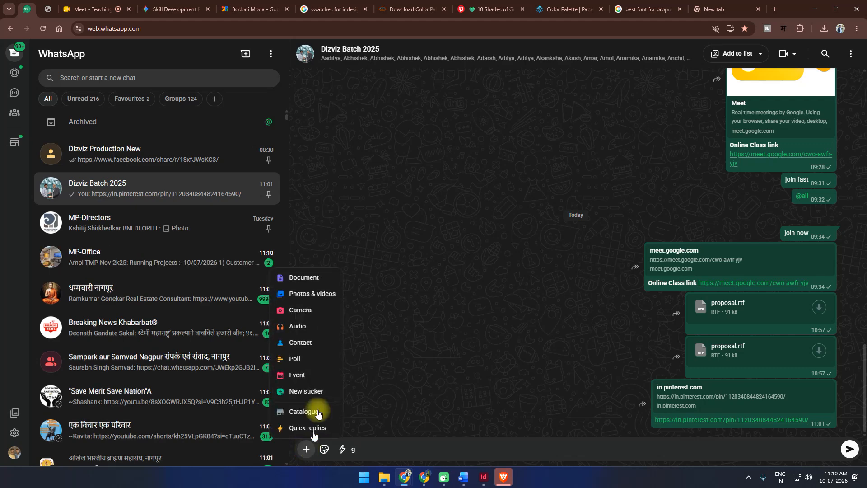
click(304, 277)
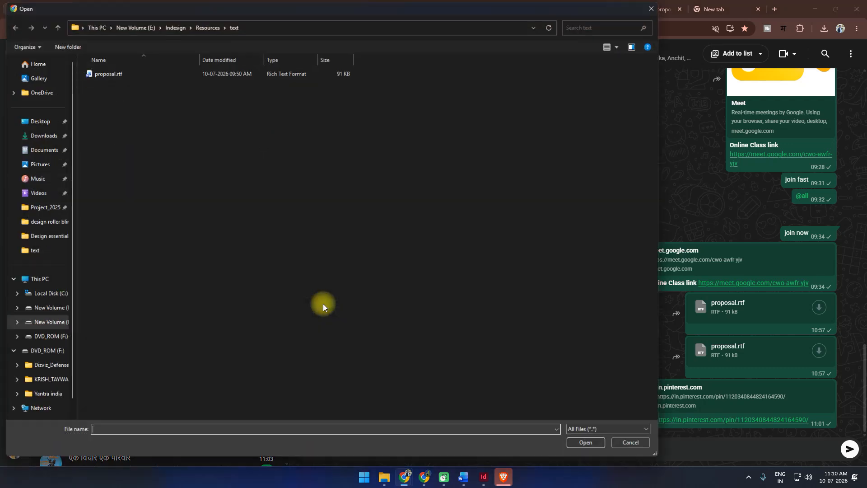
Choose Proposal Class 2 Indesign.pdf from the Output folder inside Indesign and send it to the group.
click(165, 27)
double_click(97, 71)
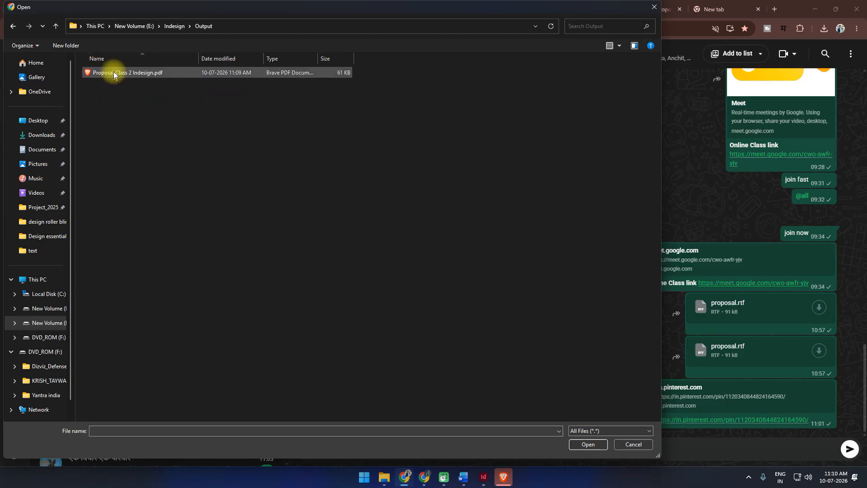
double_click(114, 73)
click(849, 448)
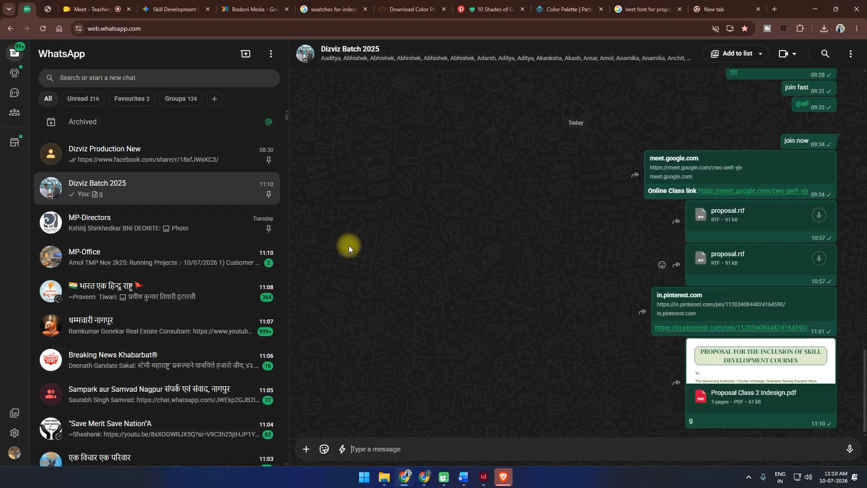
scroll(196, 349, down, 6)
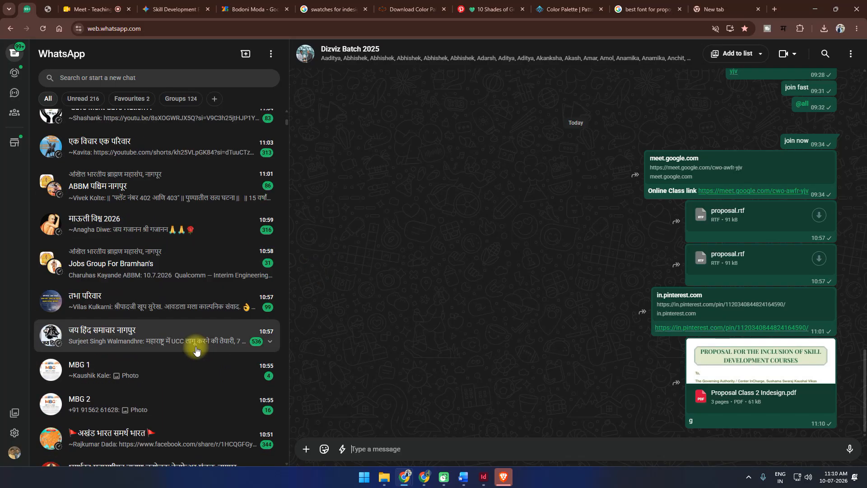
scroll(195, 348, up, 7)
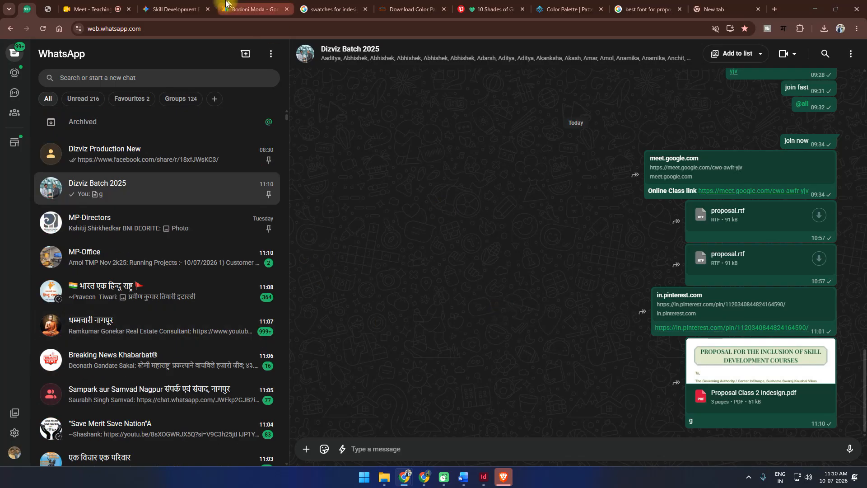
Switch to the Google Meet call and close its list of participants.
click(93, 6)
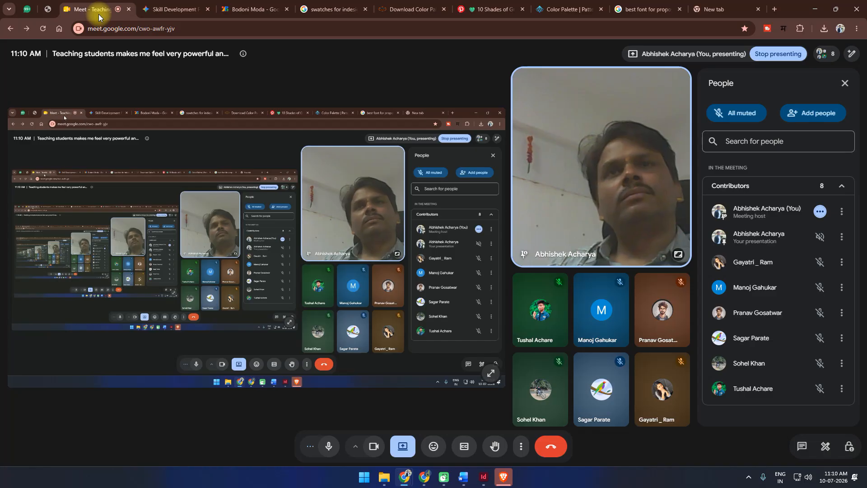
click(835, 477)
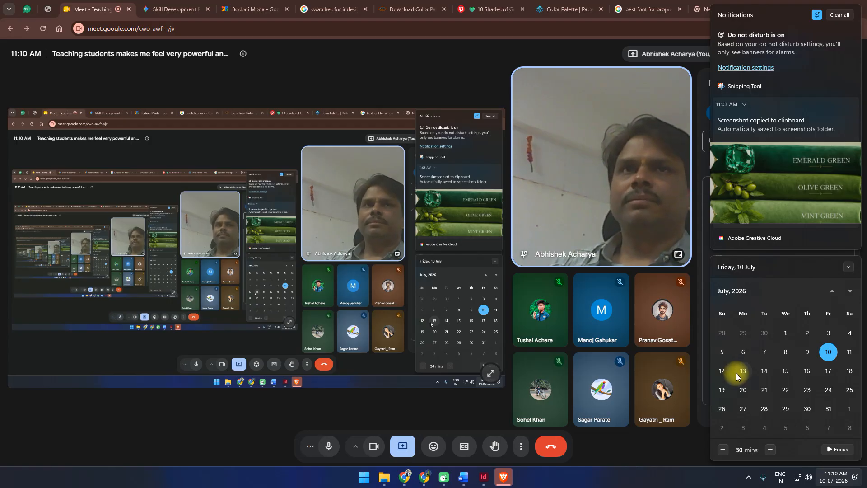
click(468, 59)
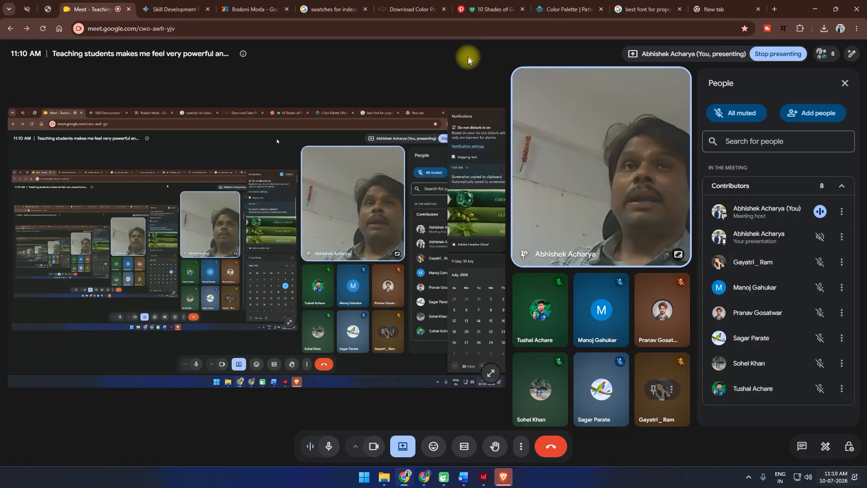
click(845, 83)
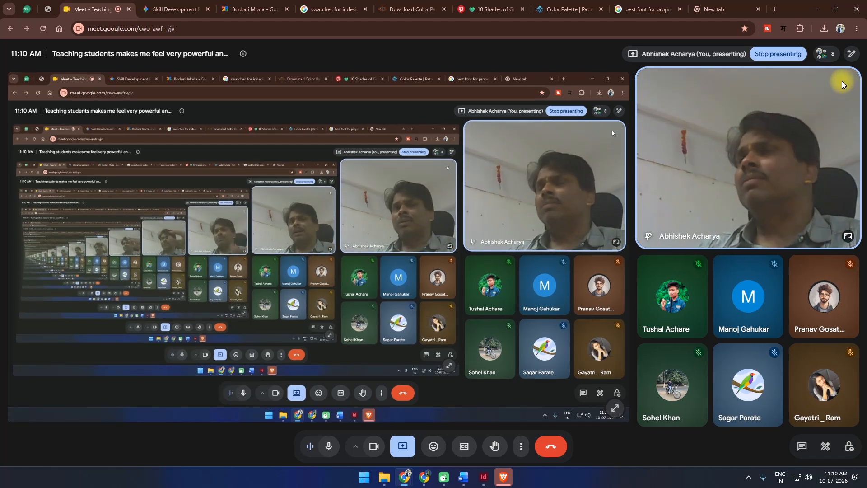
Close the Brave window showing the exported proposal PDF, including all of its open tabs.
click(509, 483)
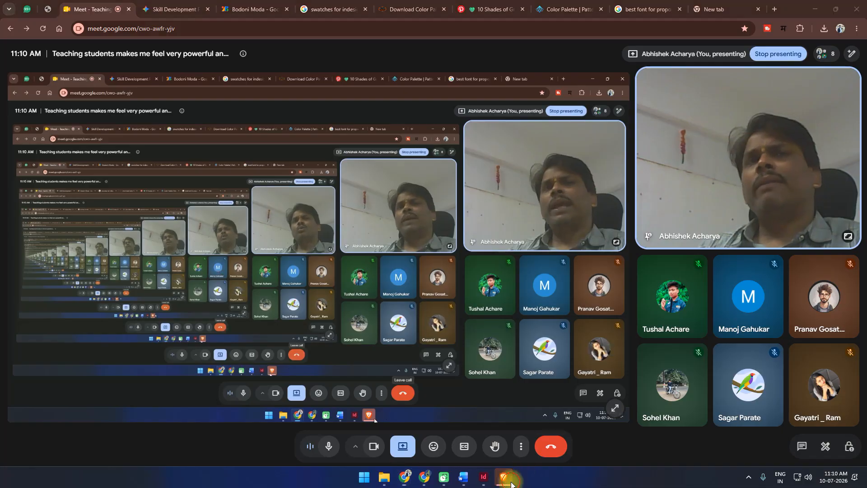
click(863, 7)
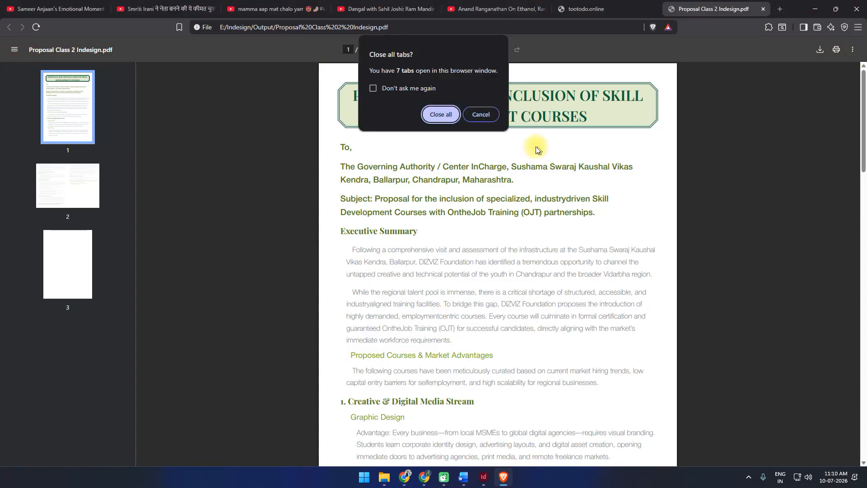
click(440, 113)
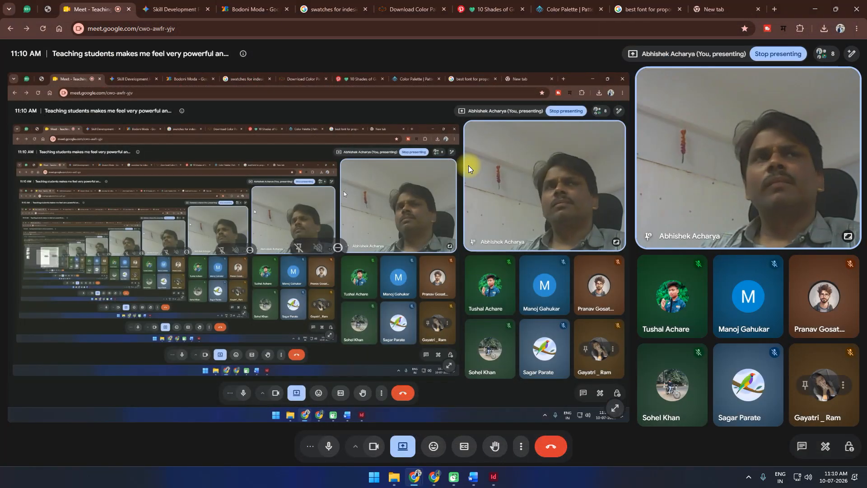
Look at the proposal document in InDesign, and return to the Google Meet call to start leaving it.
mouse_move(452, 483)
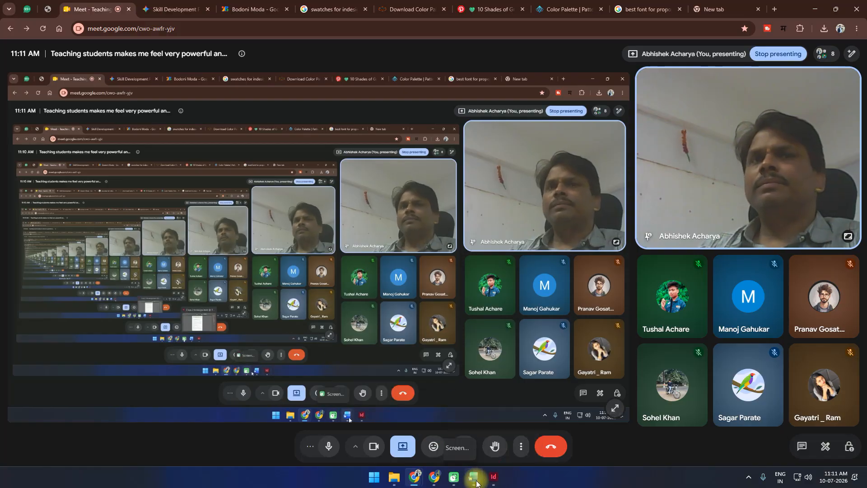
click(497, 479)
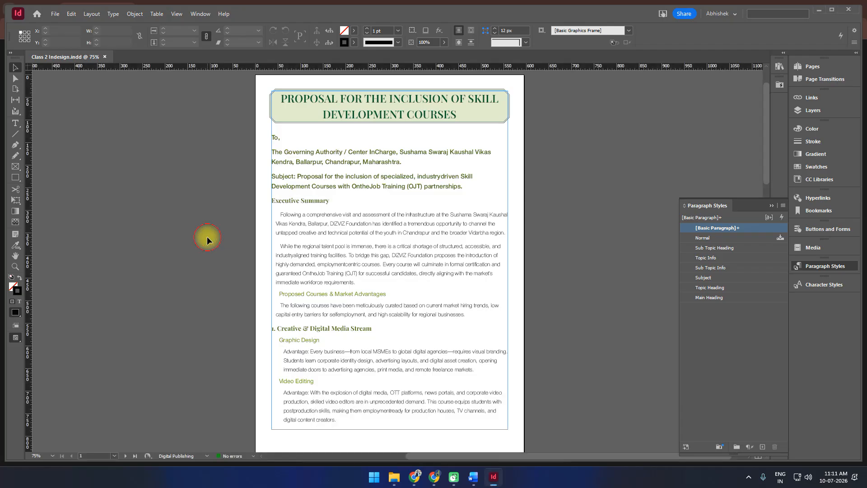
mouse_move(411, 483)
click(340, 430)
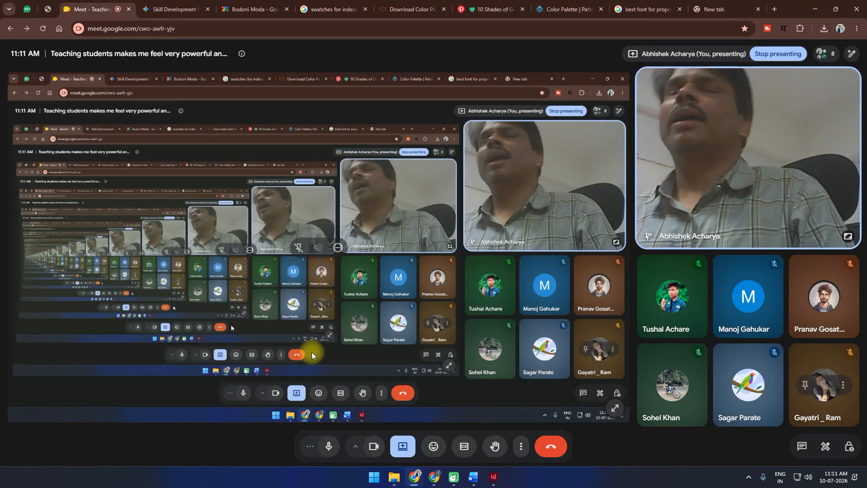
click(548, 447)
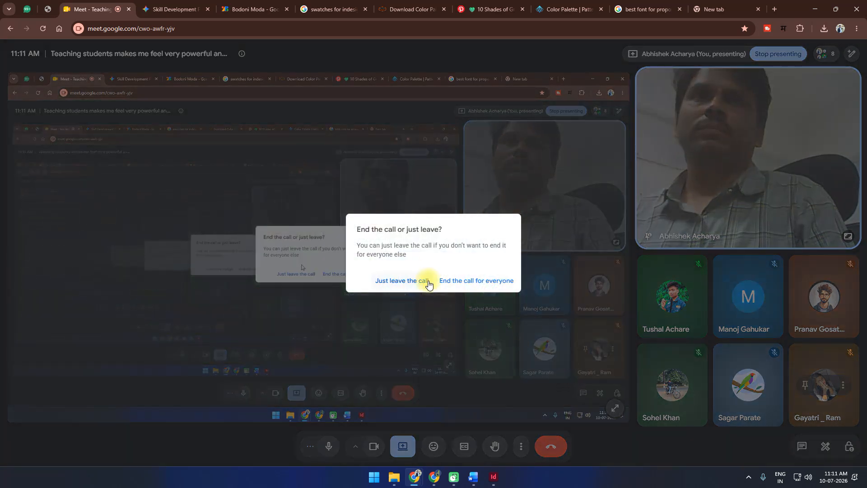